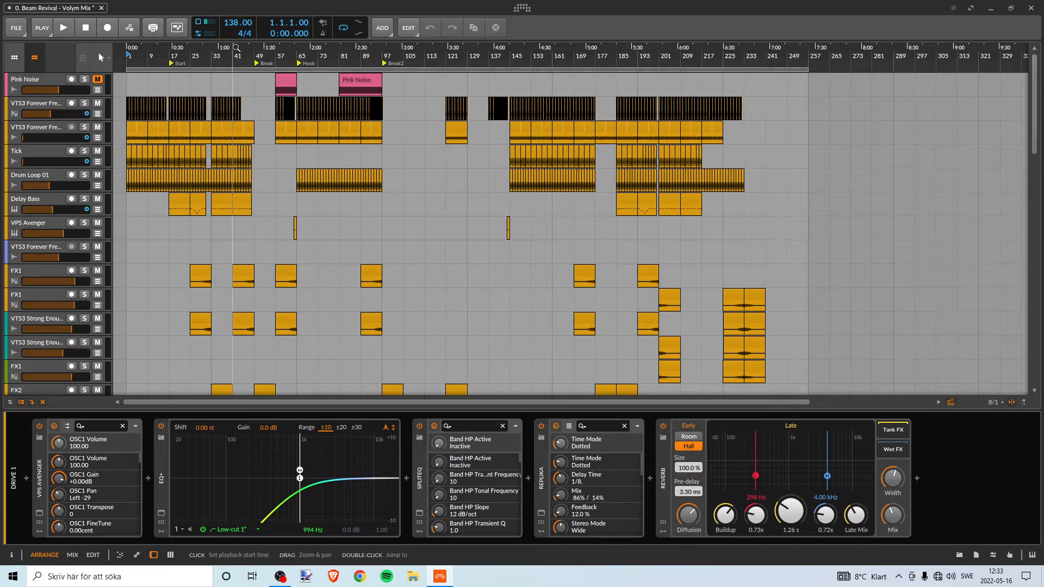
Look over the whole arrangement, from the Pink Noise track down to the Master track and back
mouse_move(236, 48)
mouse_down()
mouse_move(236, 73)
mouse_move(237, 65)
mouse_up()
scroll(332, 284, down, 10)
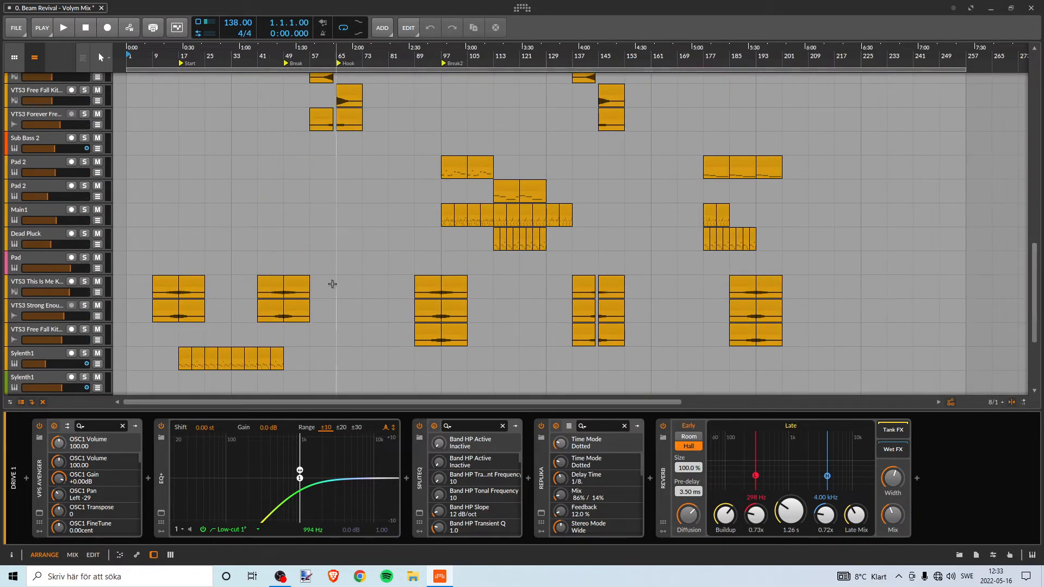
scroll(267, 307, up, 4)
scroll(280, 310, down, 5)
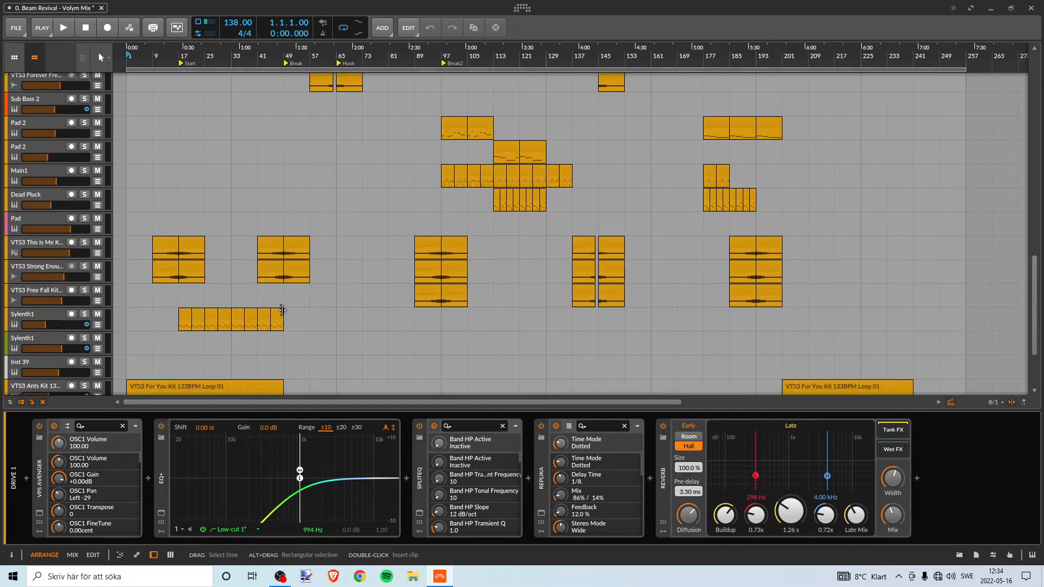
scroll(282, 288, down, 3)
scroll(288, 243, up, 8)
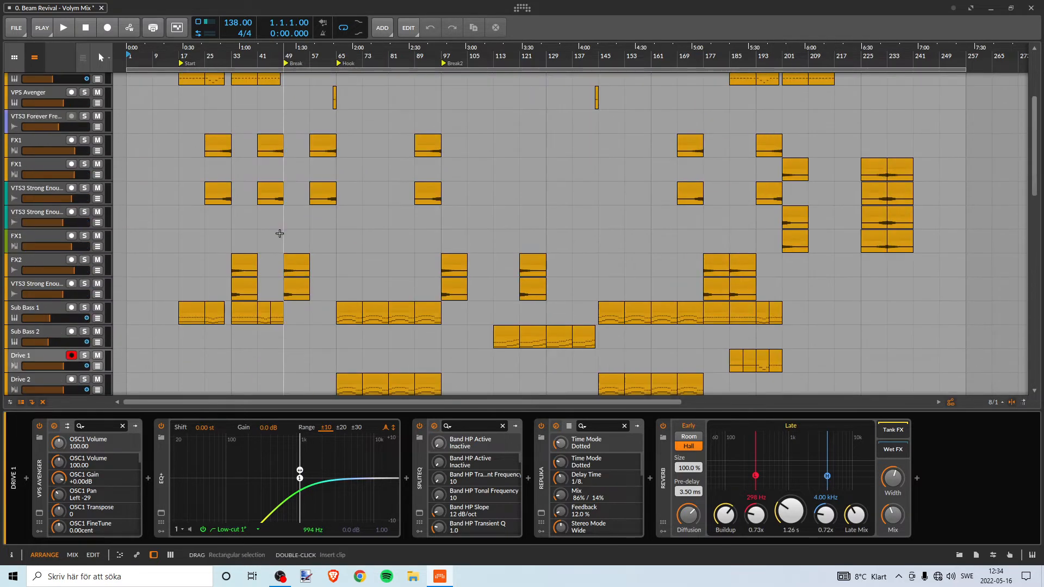
scroll(278, 228, up, 6)
scroll(269, 253, down, 8)
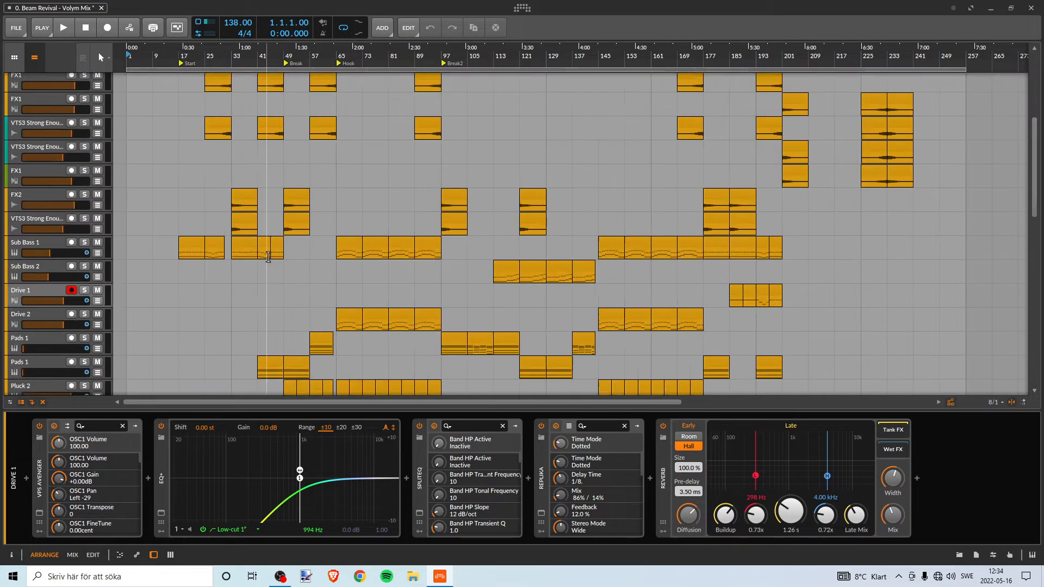
scroll(277, 266, down, 10)
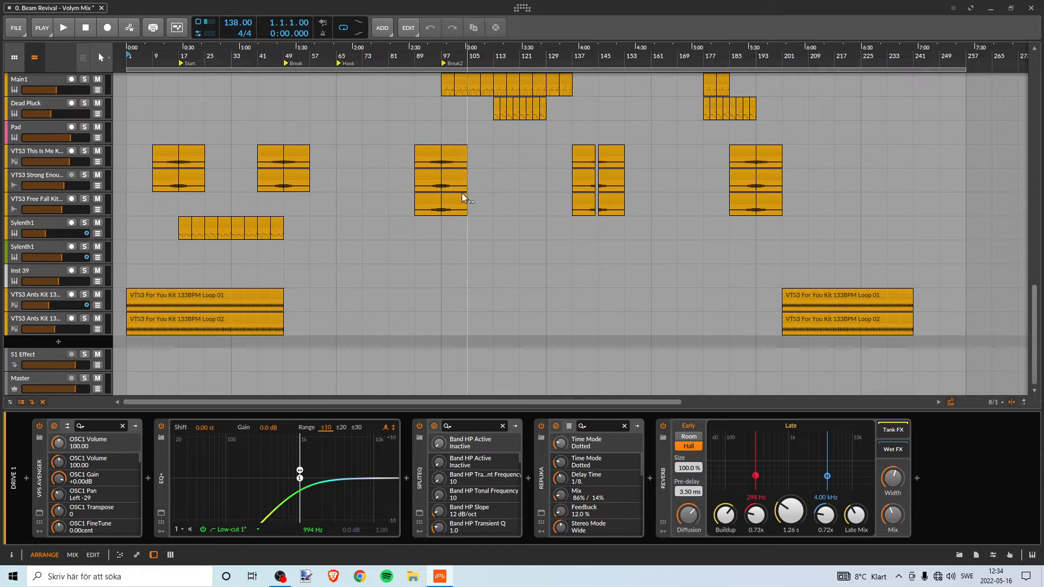
scroll(271, 246, up, 15)
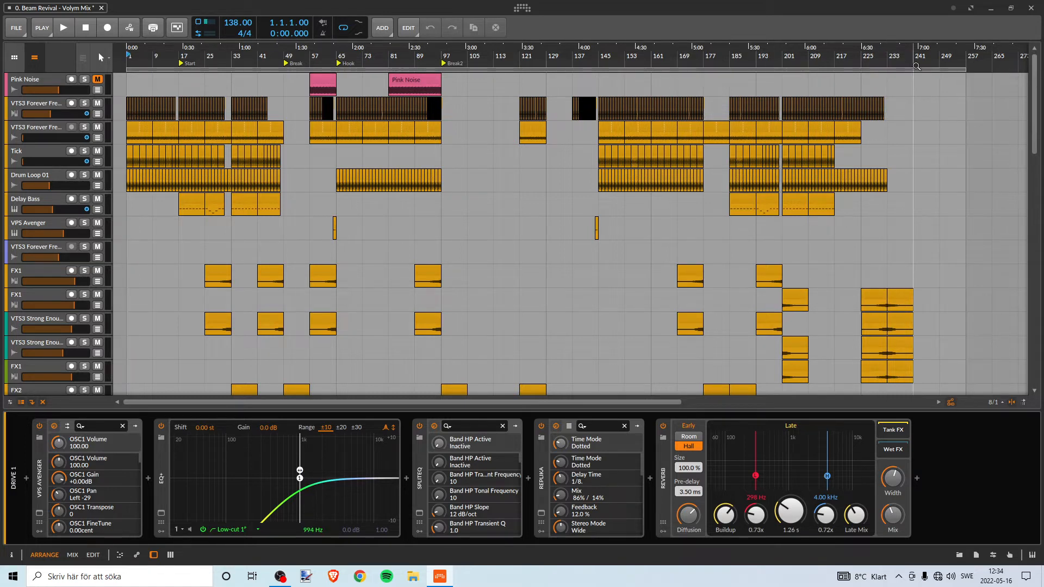
Shorten the arranger loop range to end at bar 17, and select the Master track in the Mix layout
mouse_move(972, 65)
mouse_down()
mouse_move(297, 73)
mouse_move(171, 86)
mouse_move(166, 65)
mouse_move(179, 70)
mouse_up()
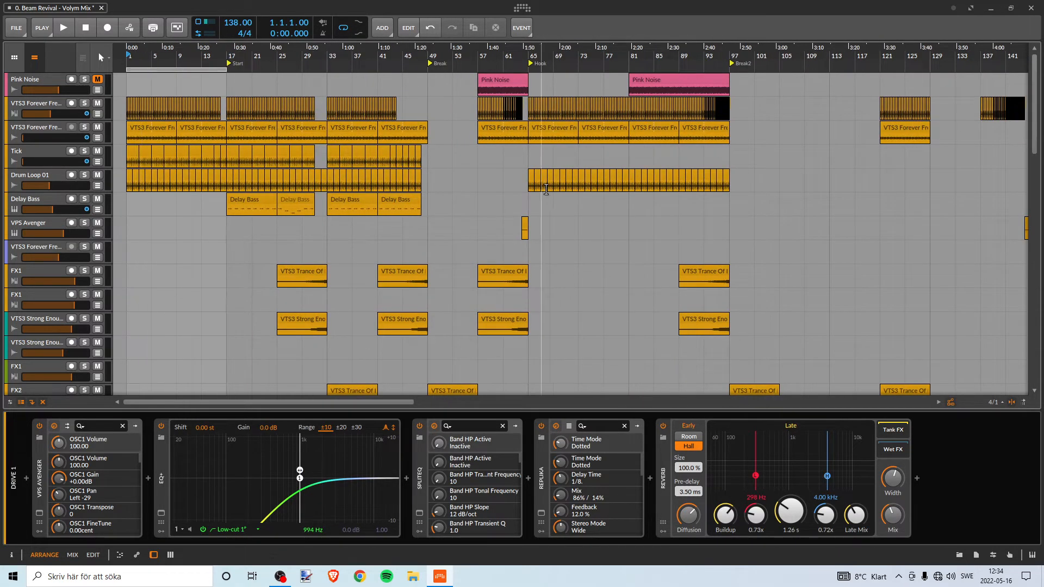
key(alt+2)
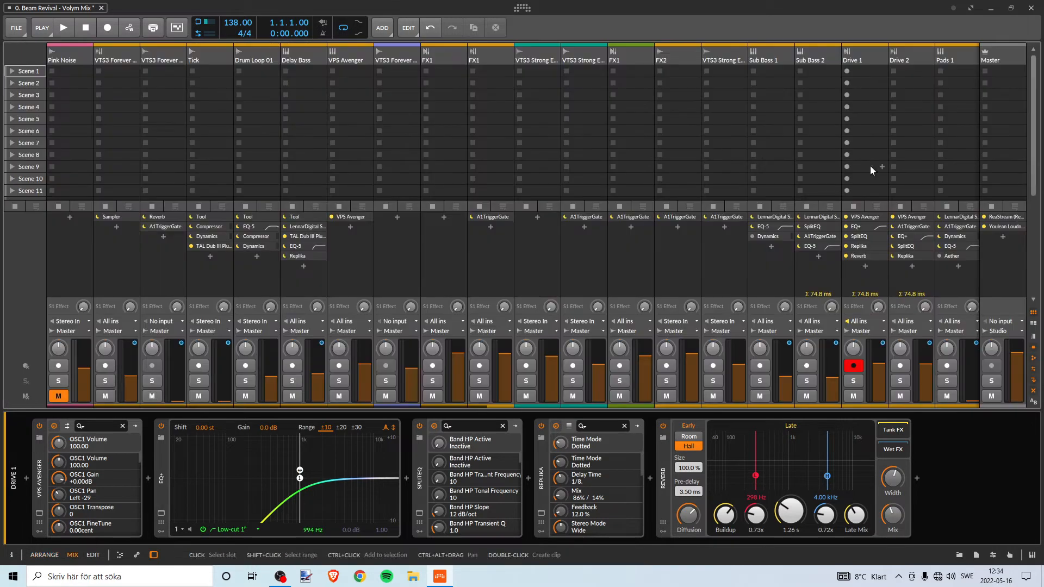
click(999, 57)
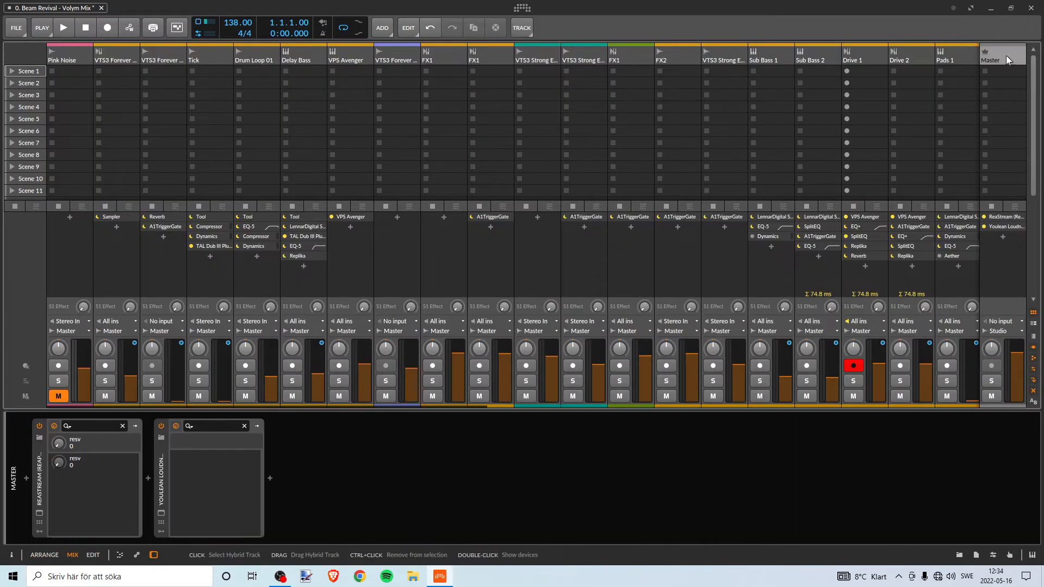
Show the Arrange layout briefly, return to the Mix layout and reselect the Master track
key(alt+1)
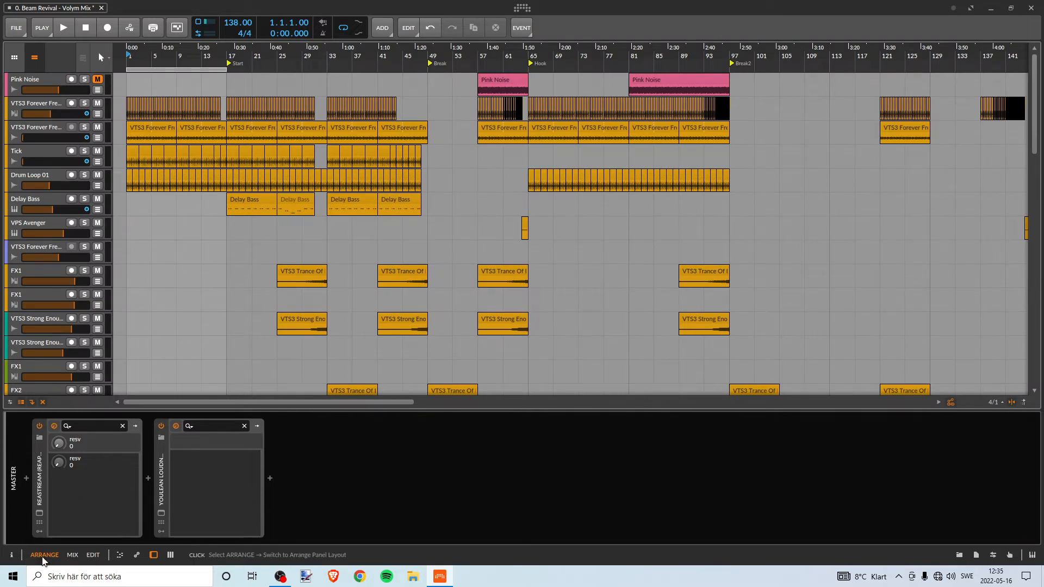
click(73, 557)
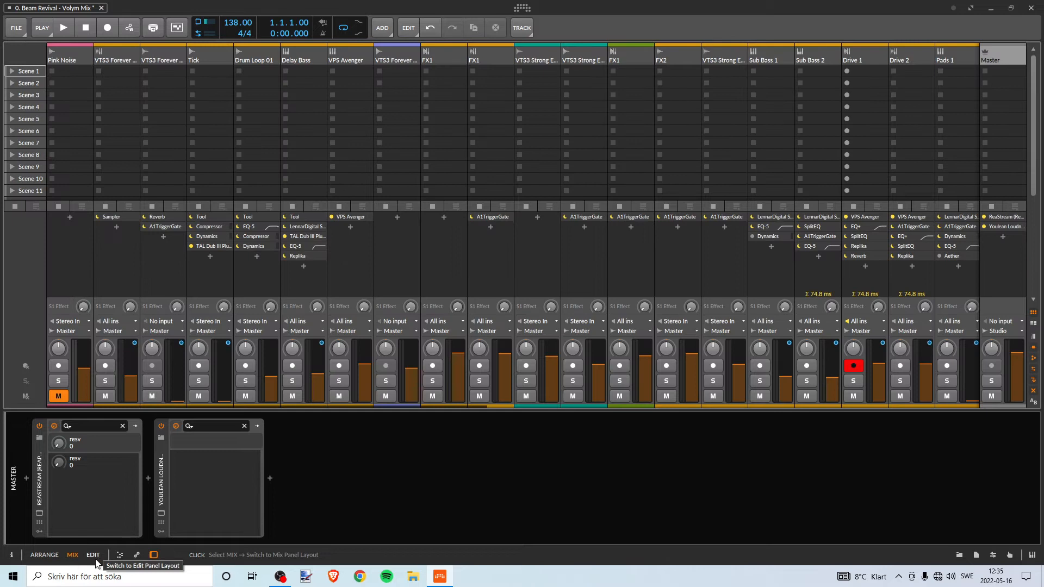
click(72, 557)
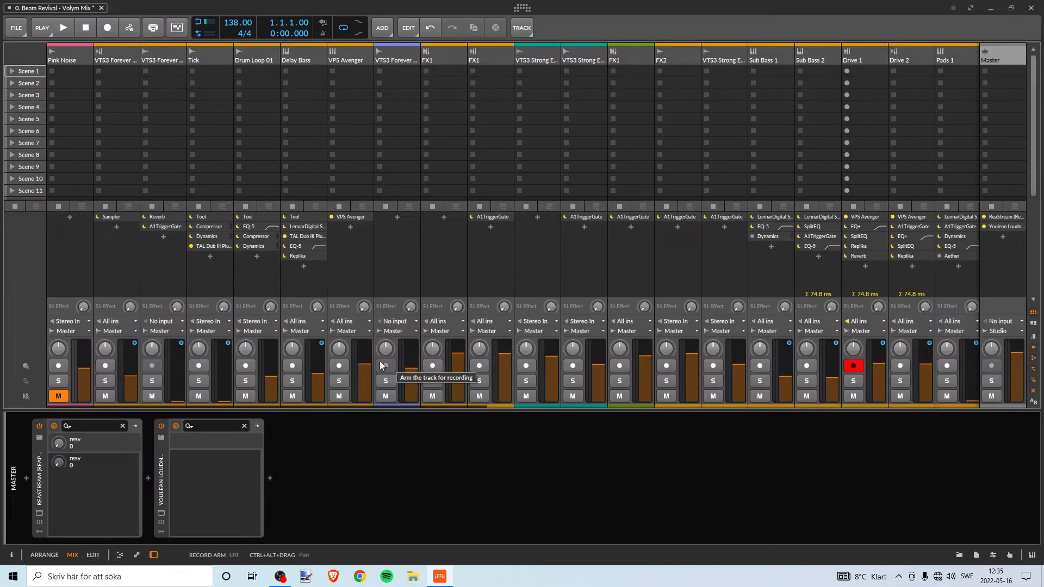
click(1008, 60)
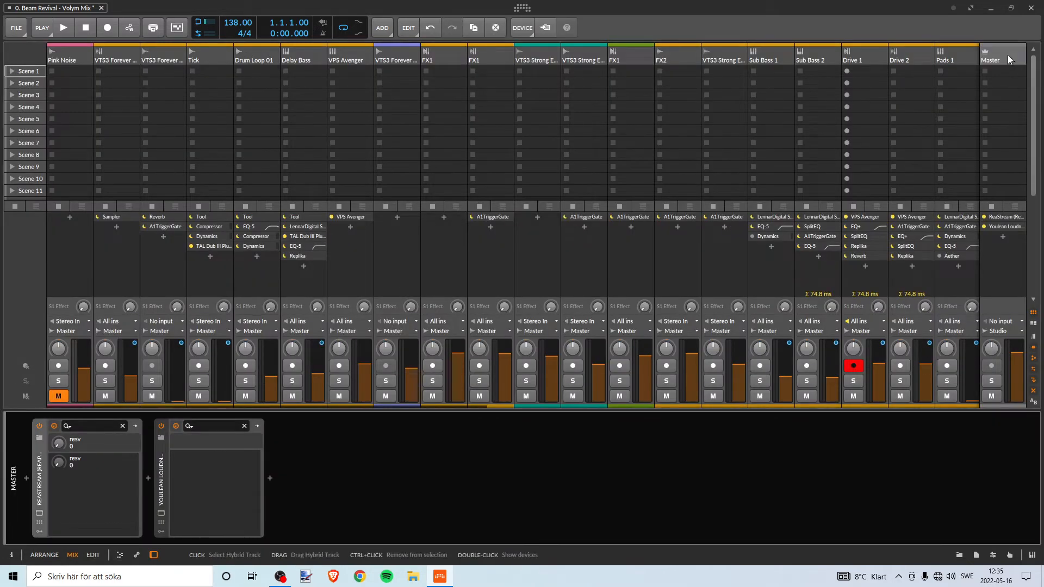
Open the Youlean Loudness Meter 2 window from the Master track's device chain and reposition it over the mixer
click(168, 504)
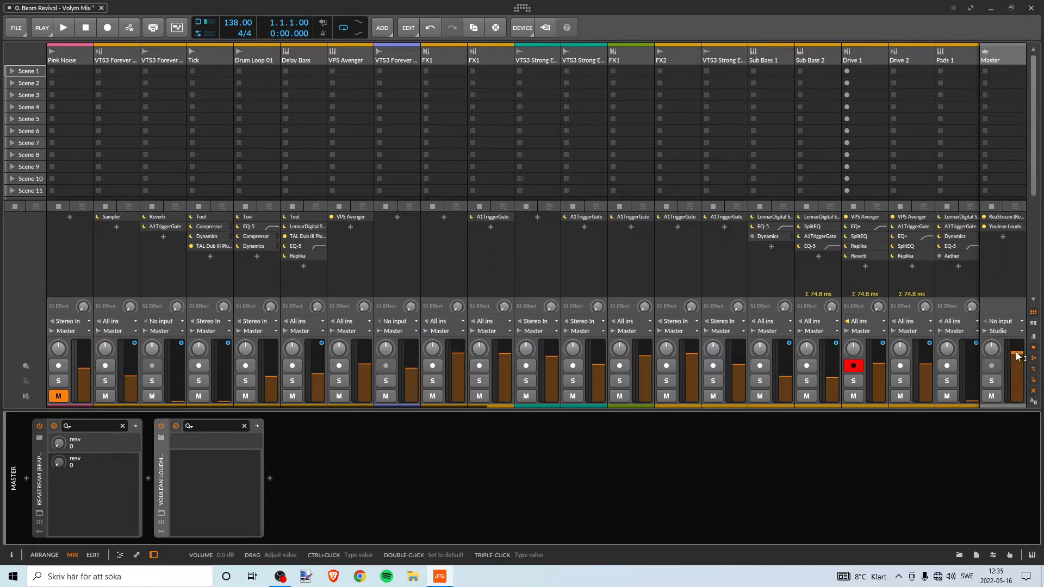
drag(1017, 356, 1017, 356)
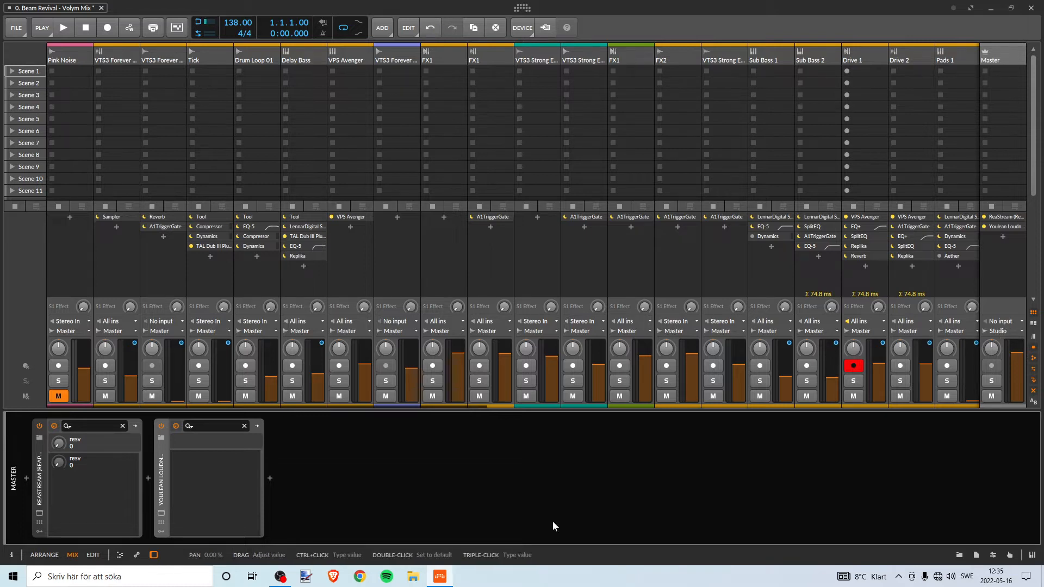
click(162, 512)
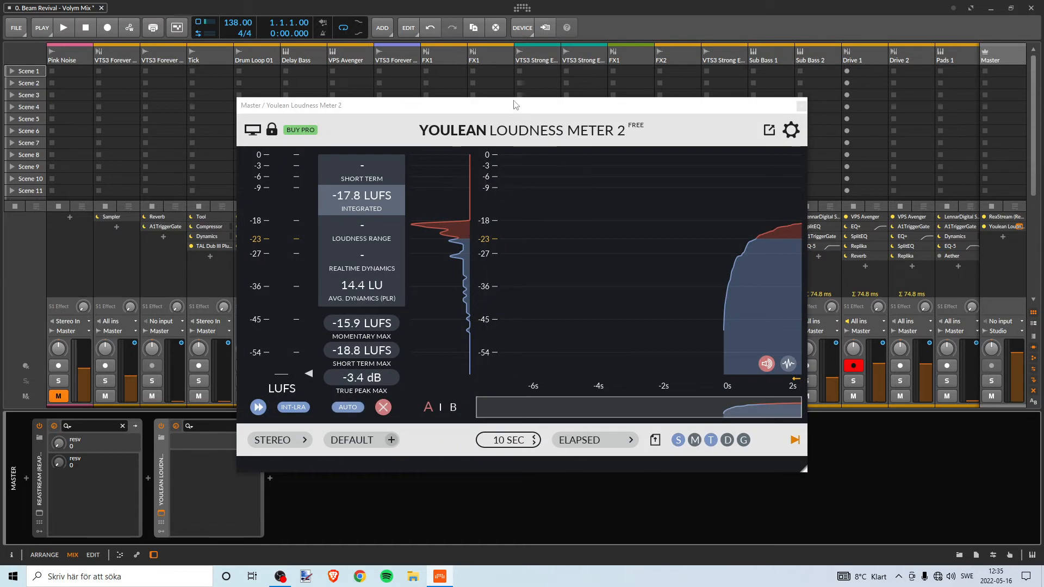
drag(516, 104, 549, 103)
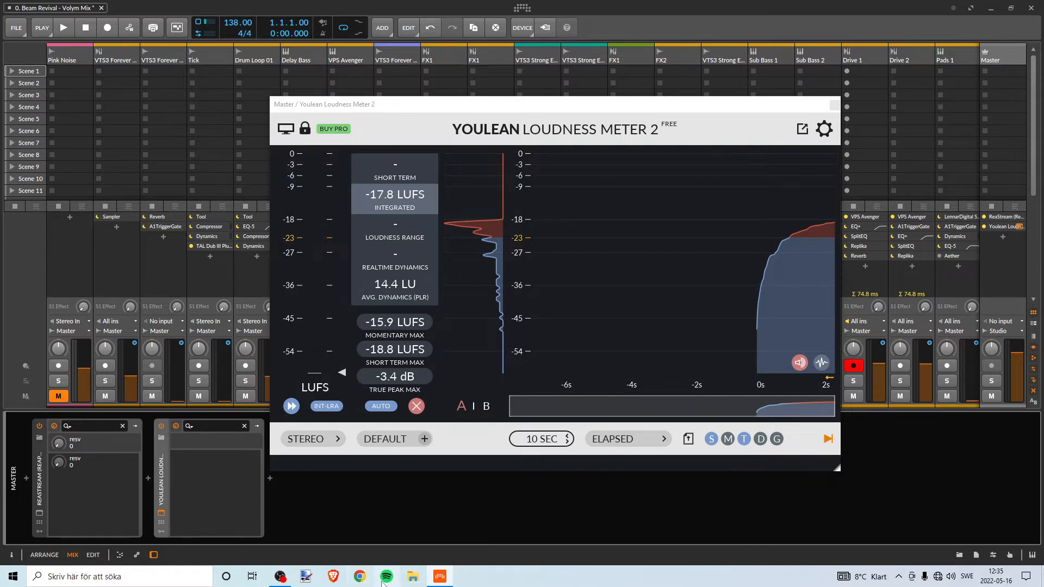
Open a new Chrome window, move it below the loudness meter, and close the meter window
click(363, 582)
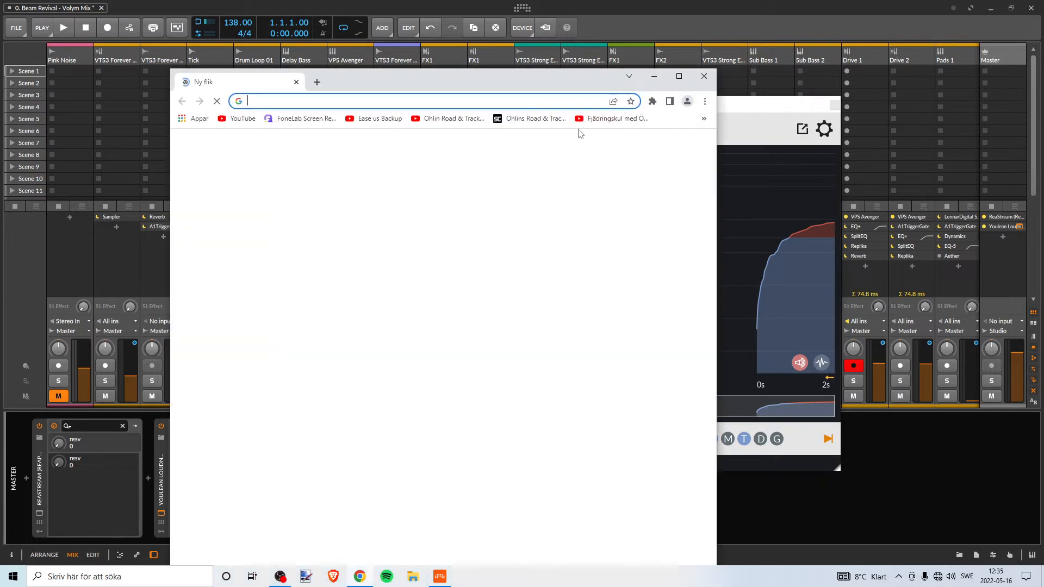
drag(557, 74, 678, 487)
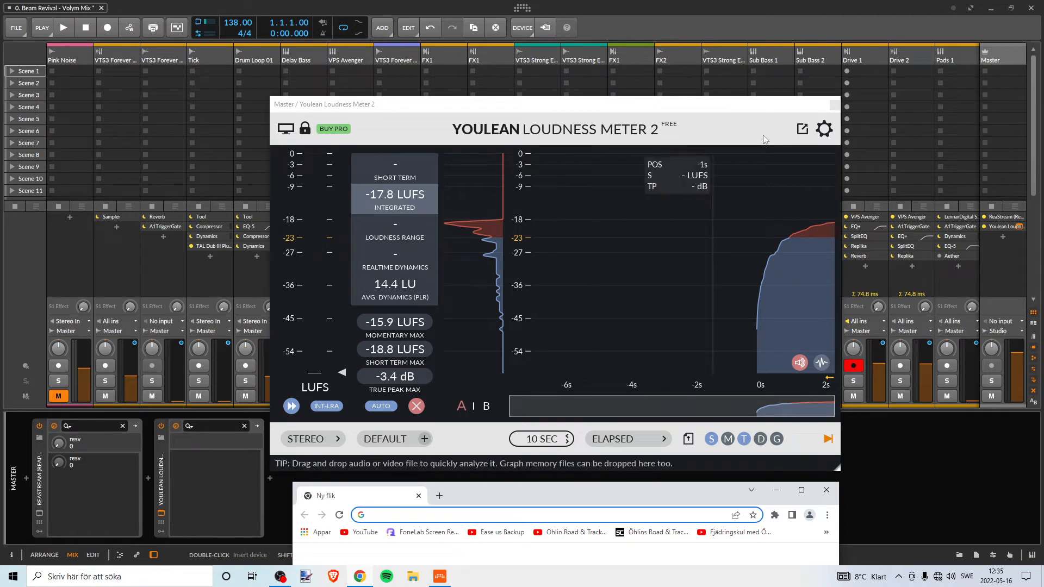
click(510, 203)
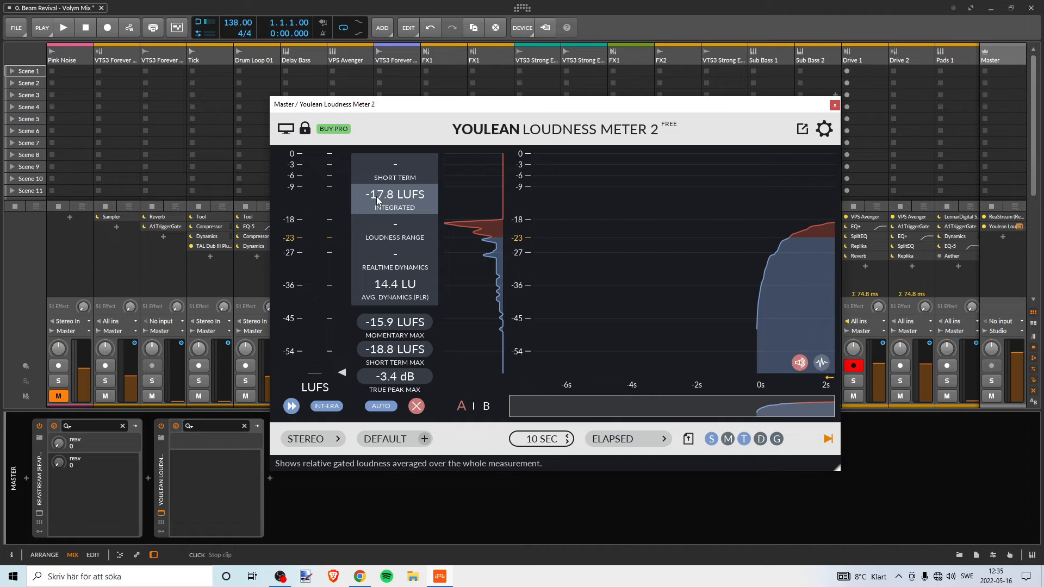
click(834, 105)
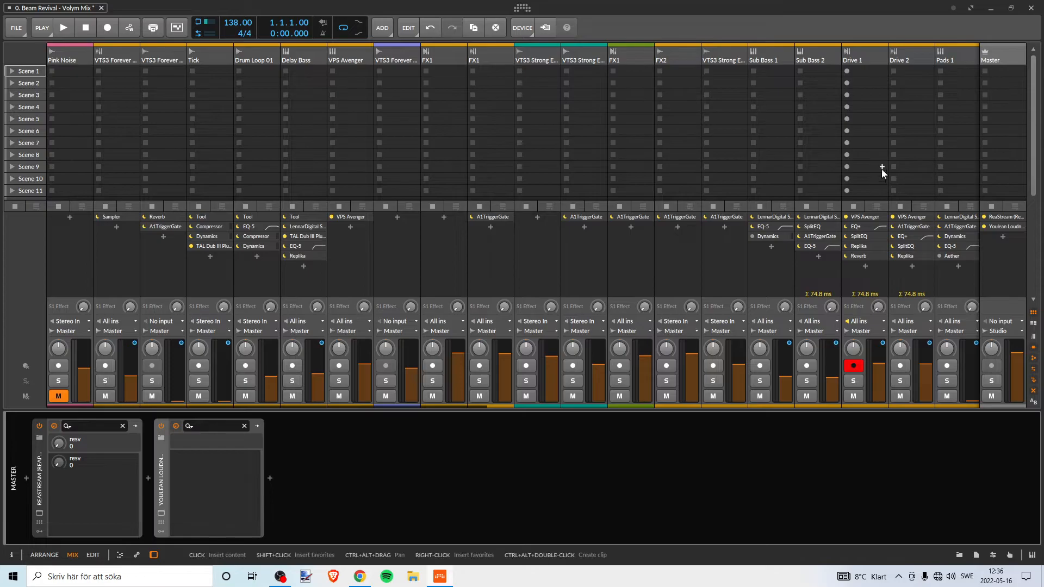
Open the desktop file Text in Notepad, write "spotify lufs" above the 3DFX line and select it
key(super+d)
double_click(888, 75)
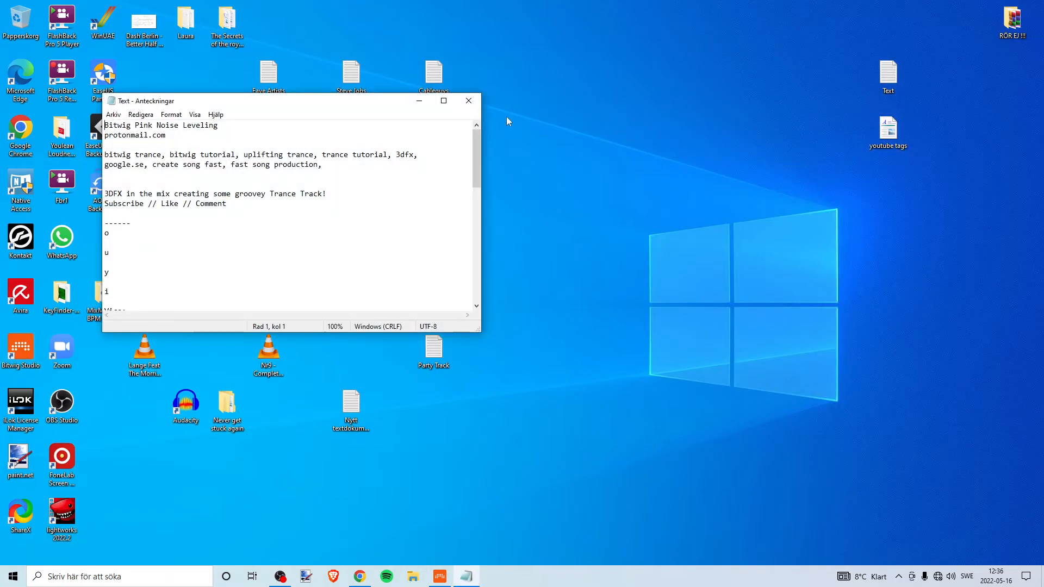
text(spot)
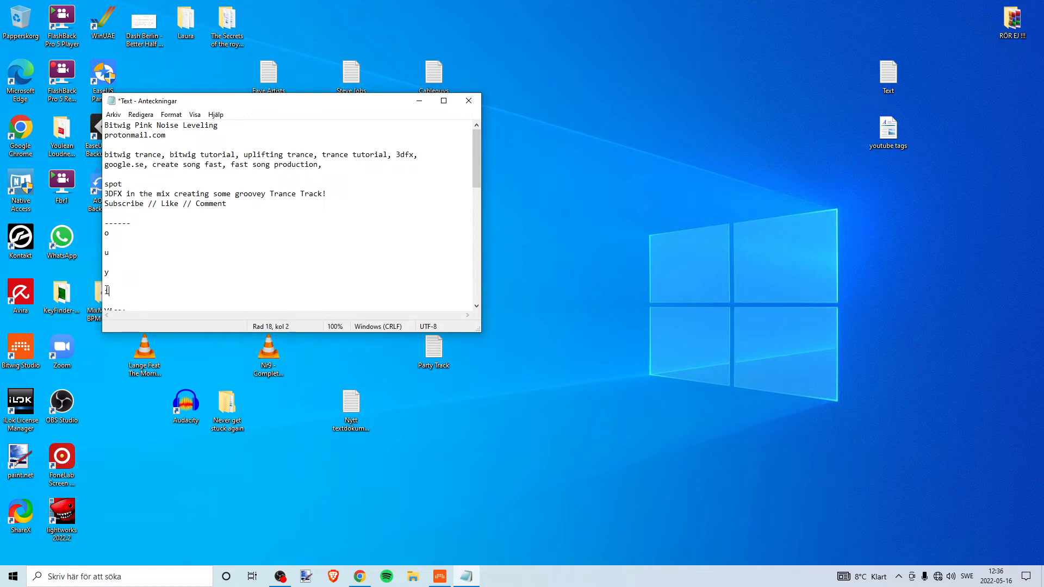
text(ify lufs)
key(shift+Home)
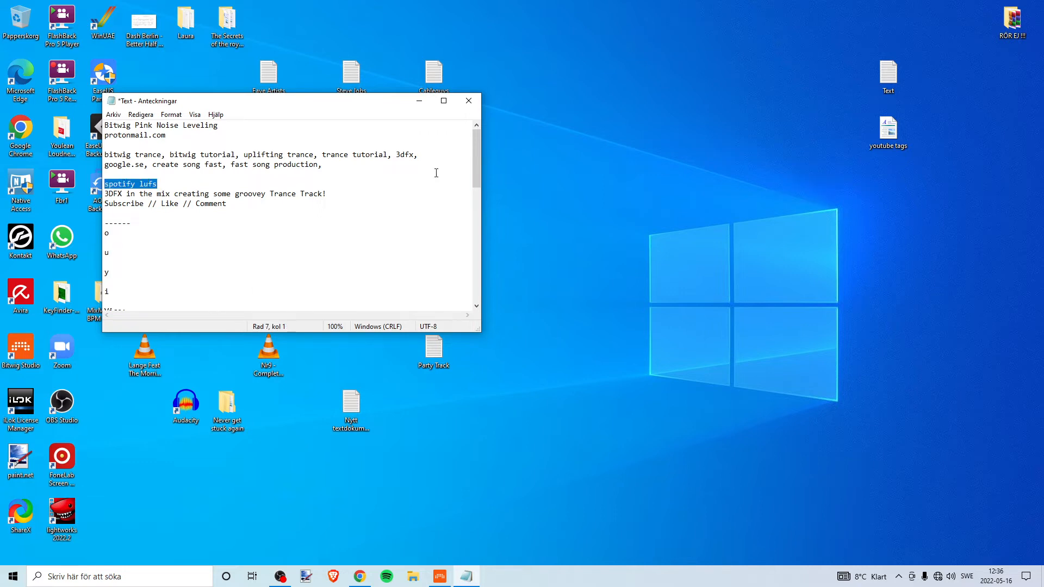
Minimize the note, bring the Chrome window up on the desktop and search Google for "spotify lufs 2022"
click(419, 101)
click(360, 575)
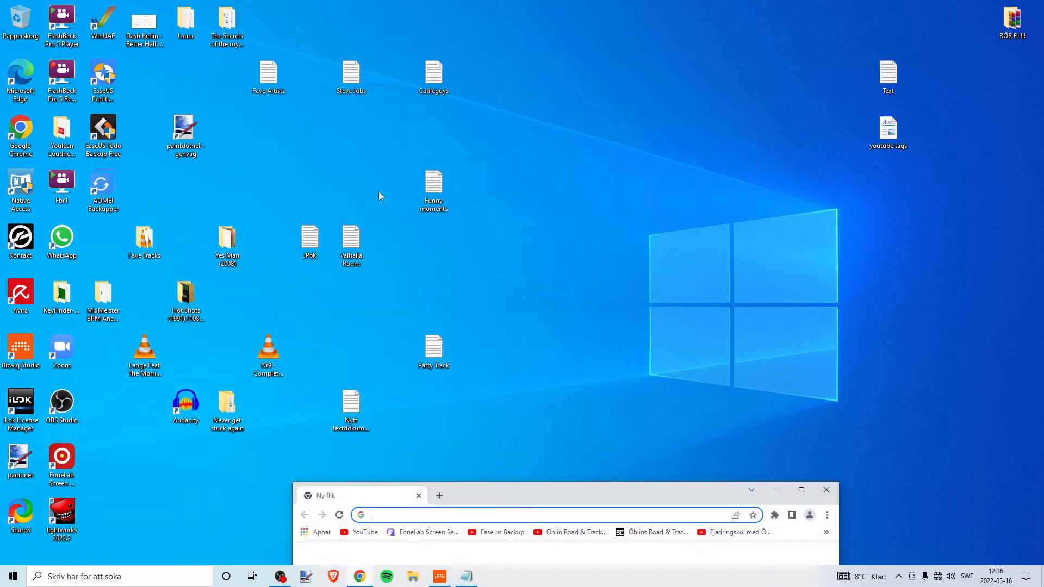
click(511, 511)
drag(496, 498, 393, 103)
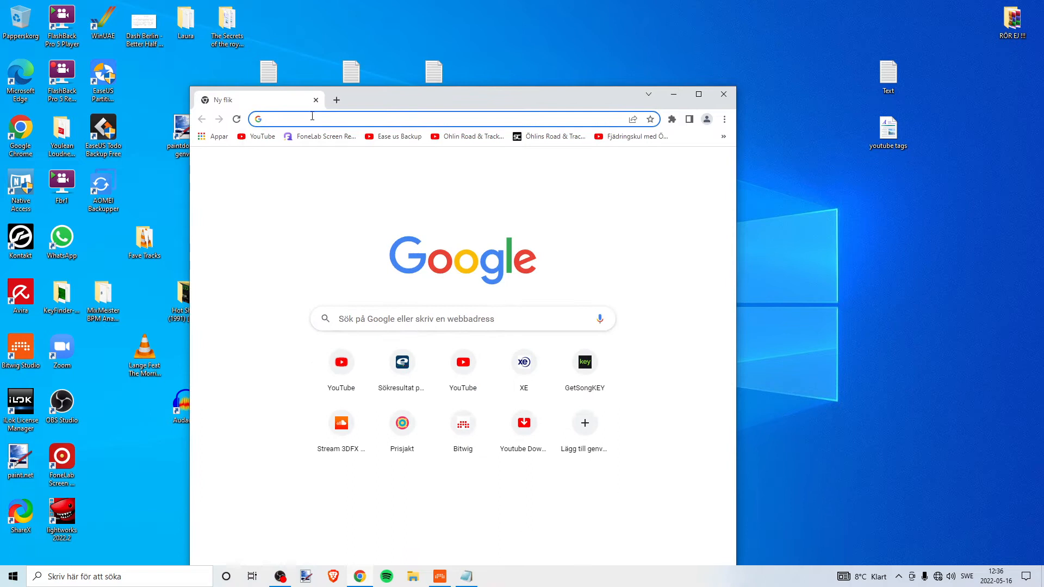
click(399, 119)
text(spotify lufs)
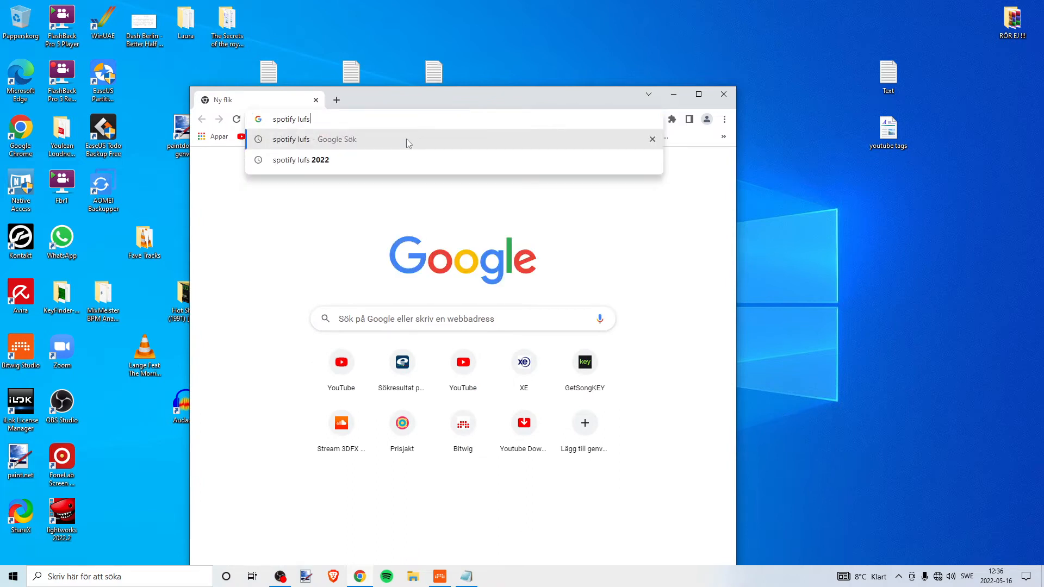
click(338, 163)
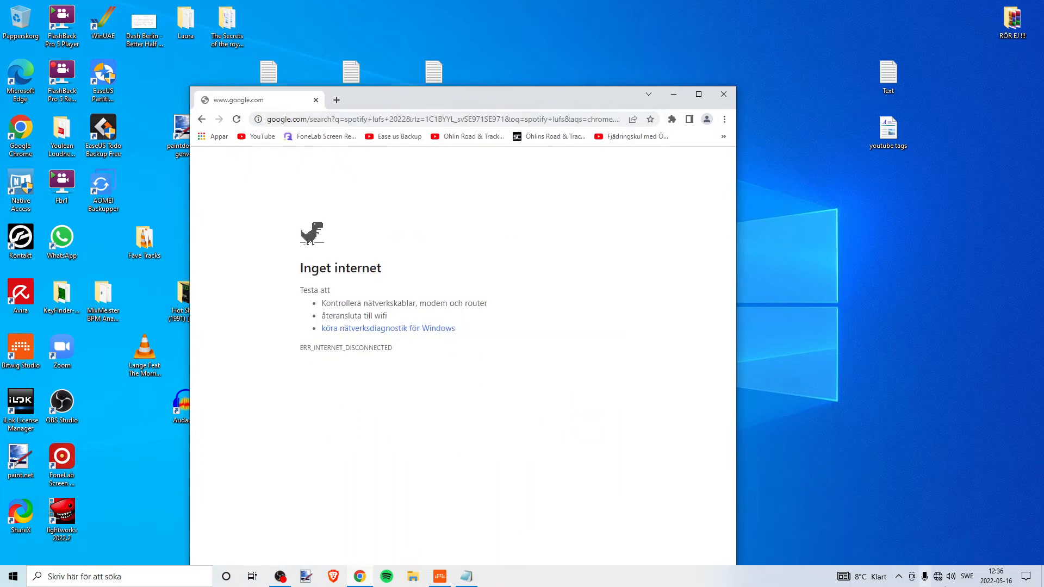
Enable the Ethernet adapter in the Windows network adapter options to connect to the internet
click(938, 577)
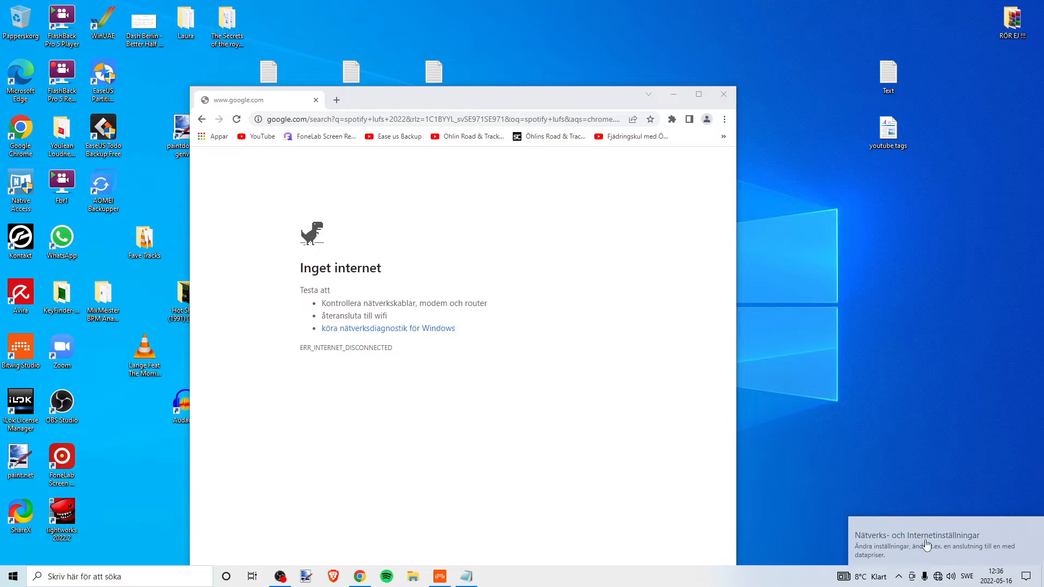
click(924, 541)
click(544, 376)
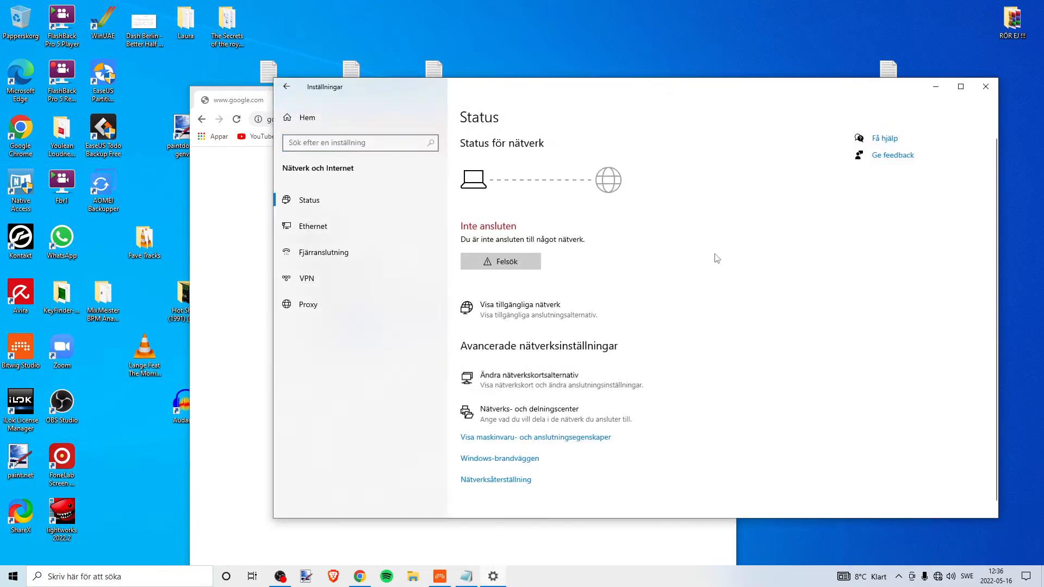
click(870, 235)
click(913, 218)
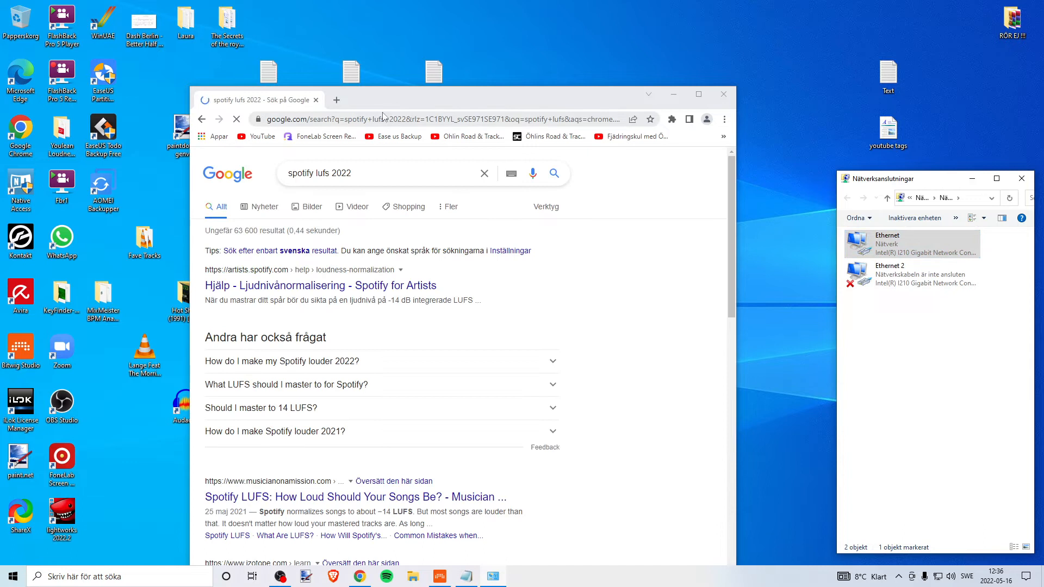
Examine the Google results for the loudness level recommended when mastering for Spotify
drag(390, 102, 371, 61)
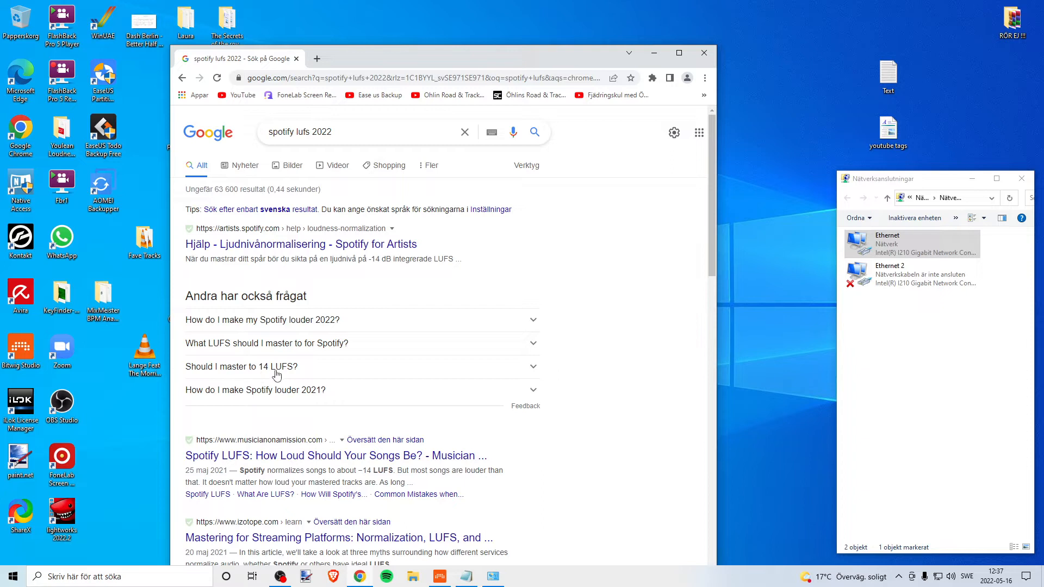
scroll(288, 348, down, 2)
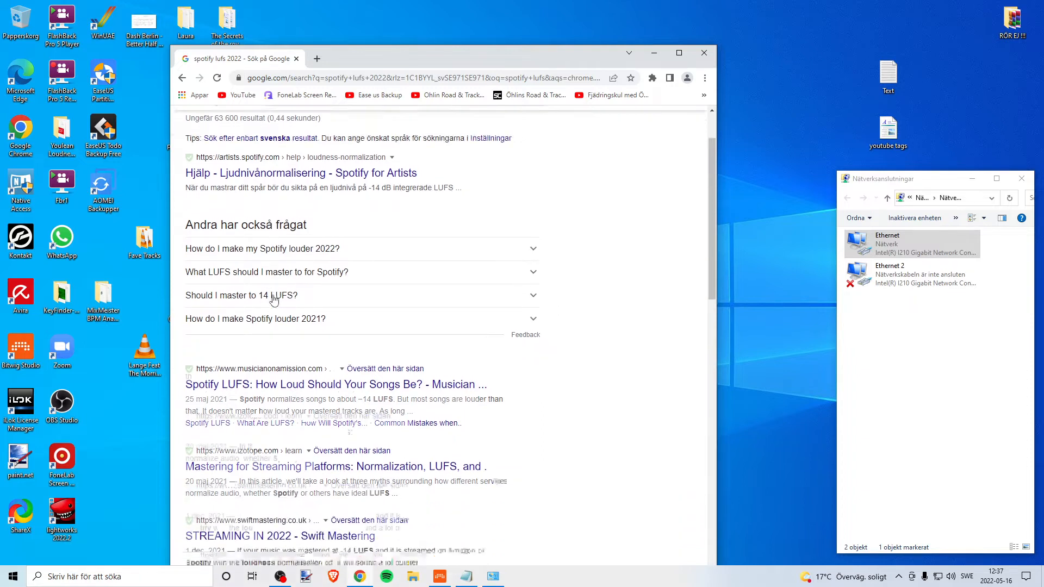
scroll(274, 299, down, 2)
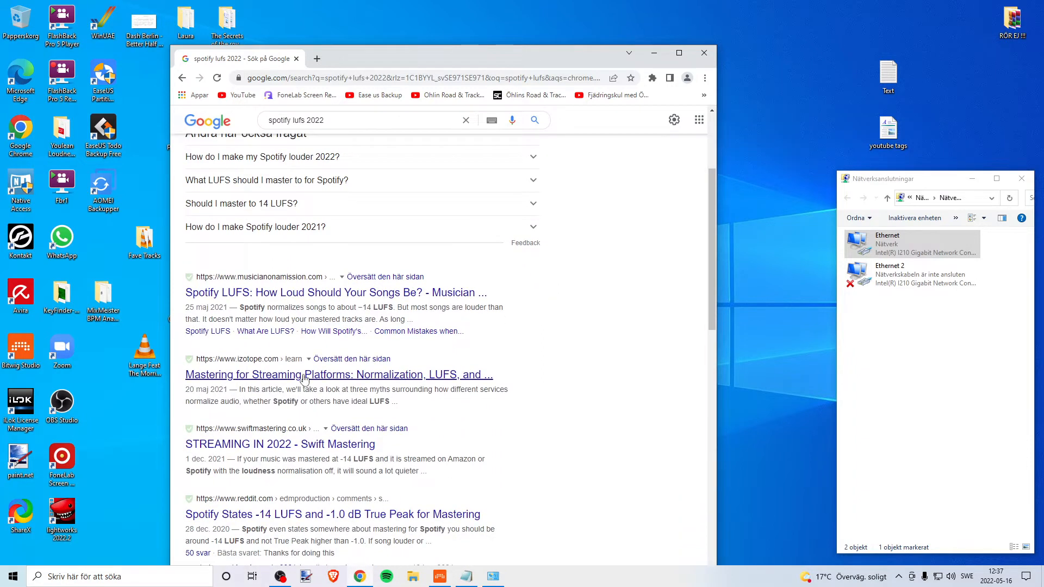
scroll(337, 353, down, 1)
scroll(388, 454, down, 1)
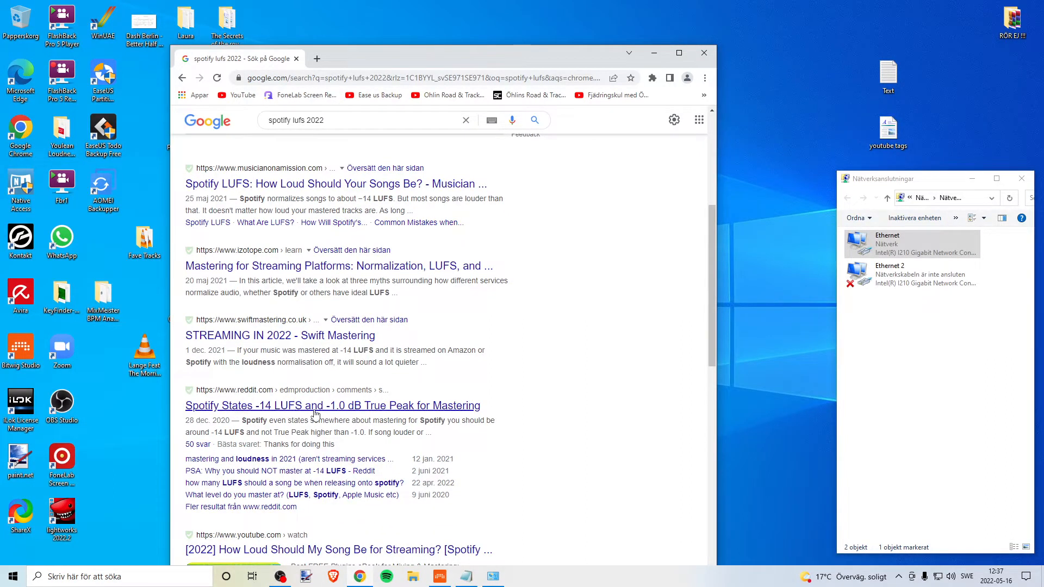
Check the Reddit result about Spotify's -14 LUFS mastering level and its date, and close the browser window
scroll(337, 412, down, 1)
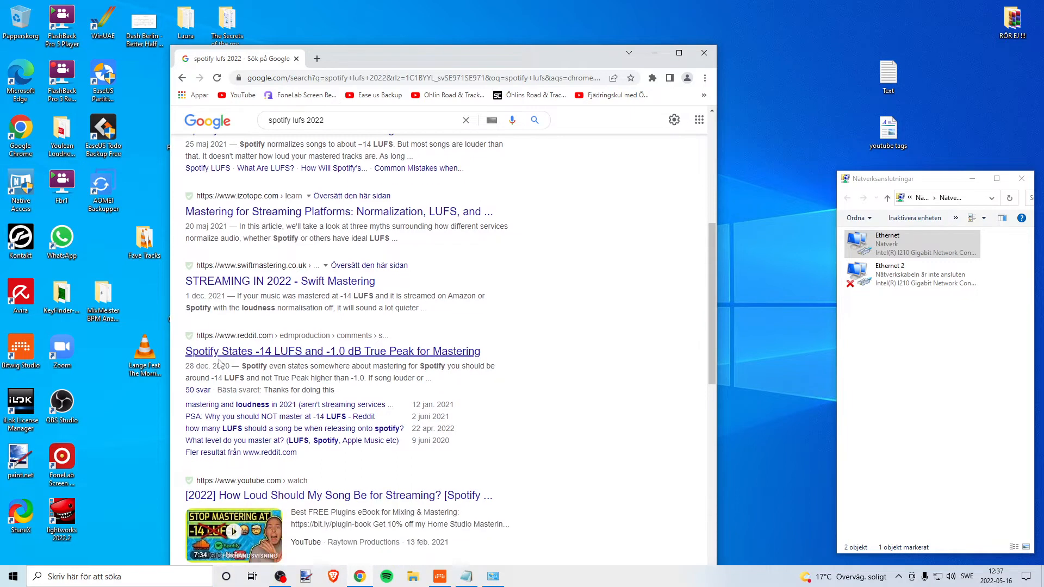
drag(186, 366, 231, 366)
click(277, 349)
scroll(265, 356, up, 6)
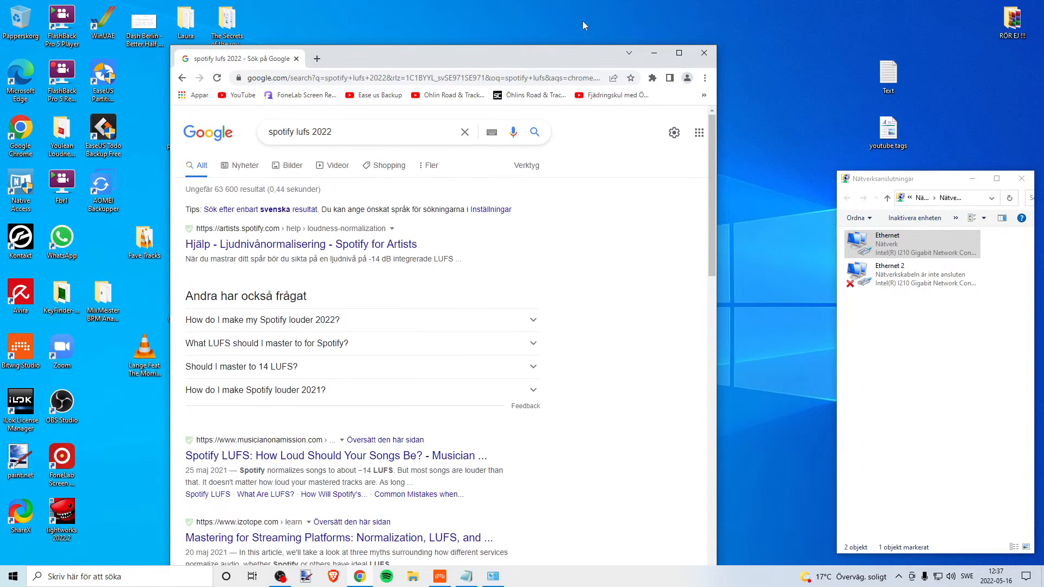
click(703, 54)
Switch to Bitwig Studio, inspect the integrated loudness in the master track's Youlean Loudness Meter and close the plugin window
click(286, 580)
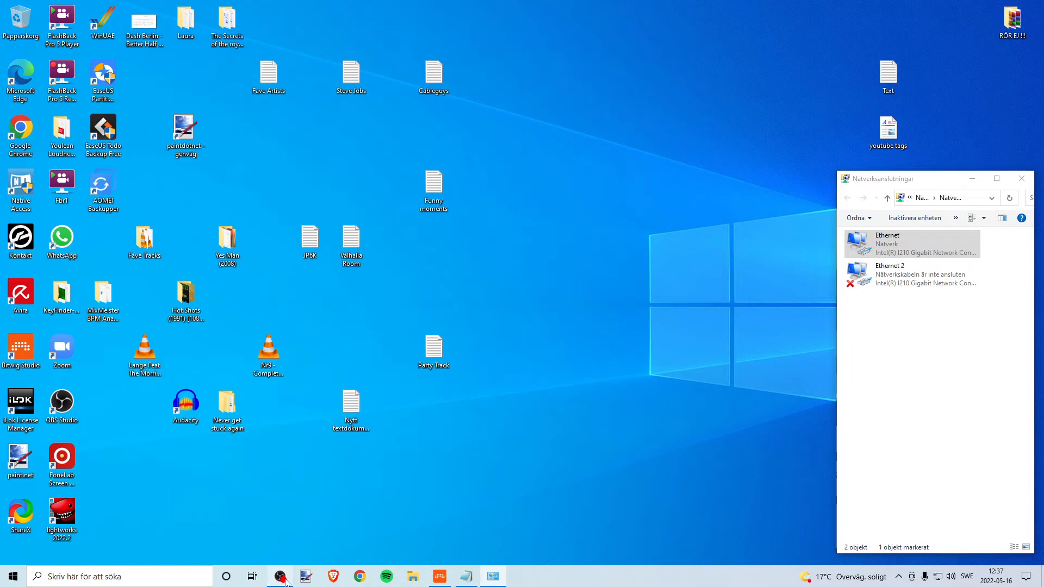
click(438, 578)
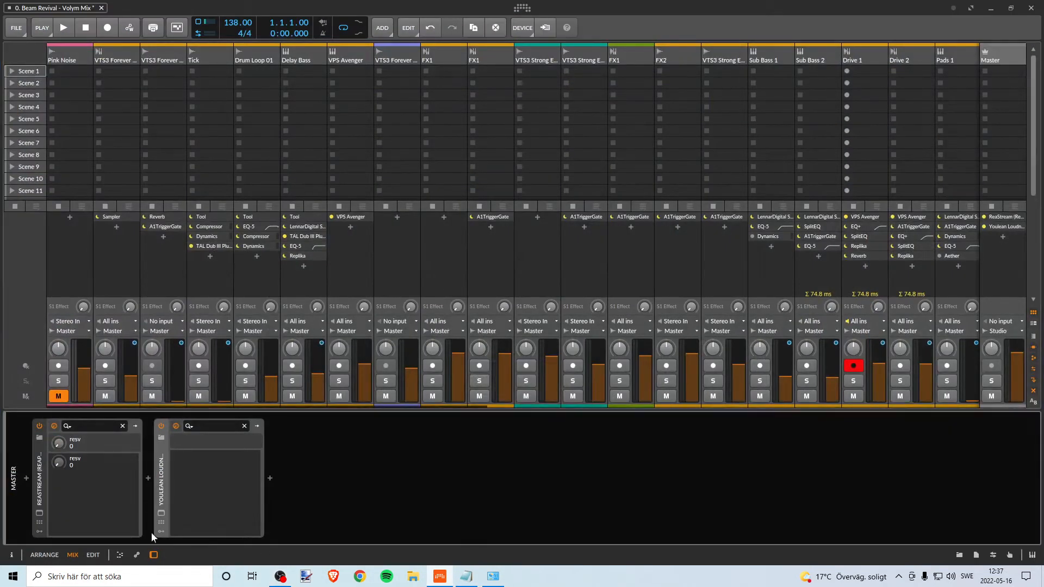
click(161, 514)
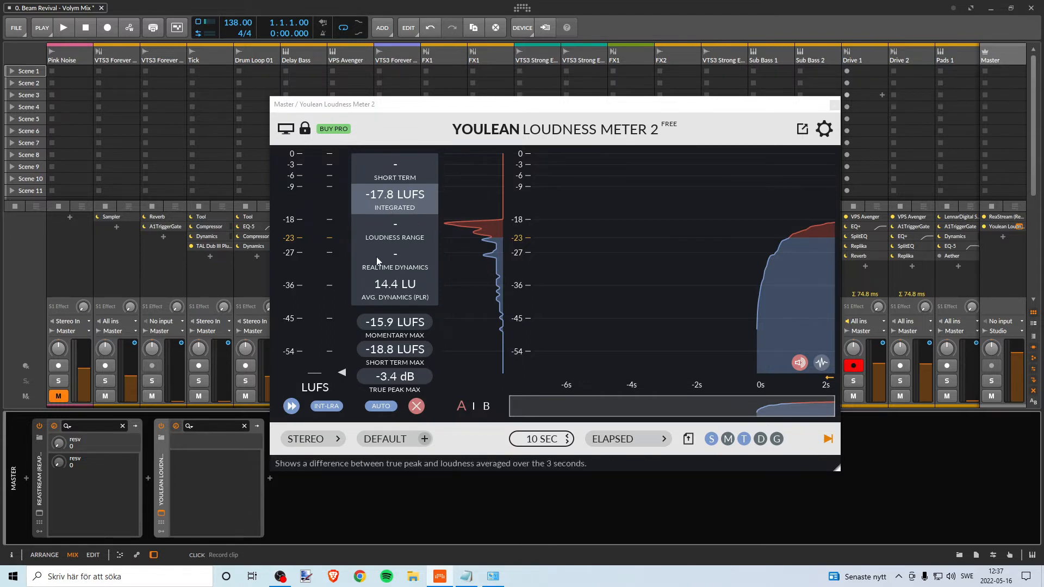
click(836, 102)
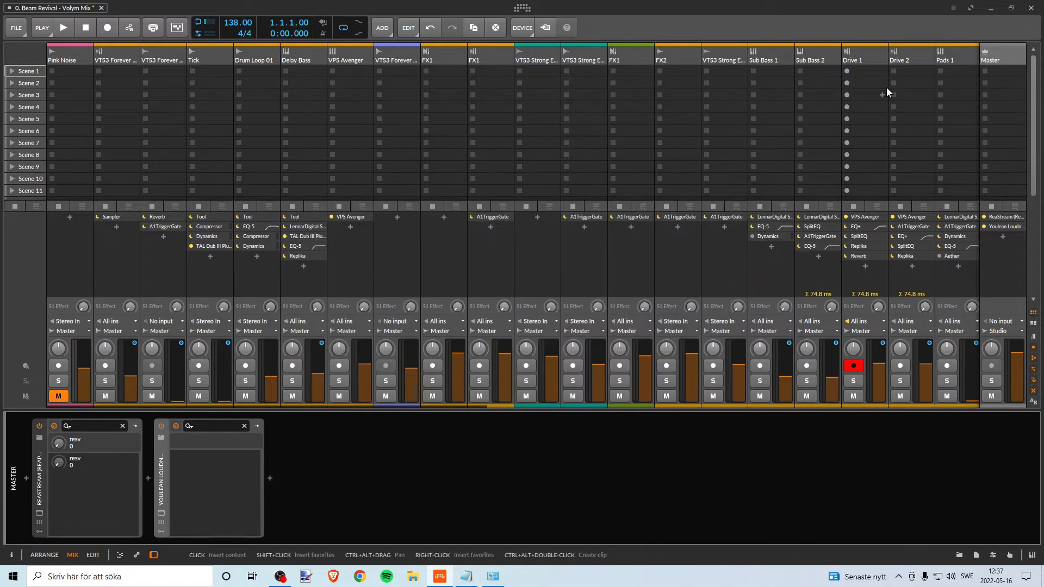
Show the project as an arrangement timeline and look over the intro clips on all tracks
key(alt+1)
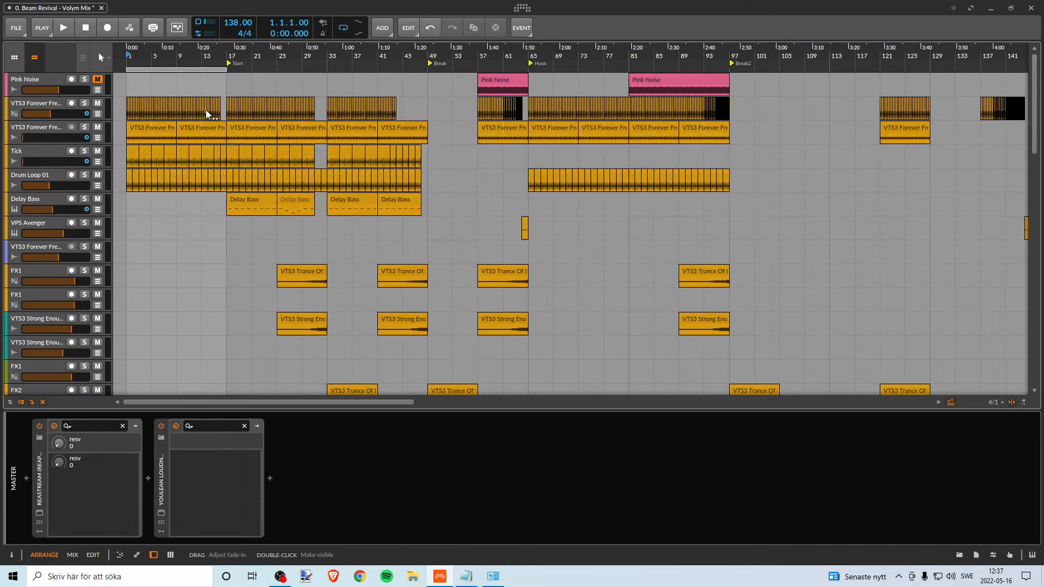
scroll(148, 50, up, 4)
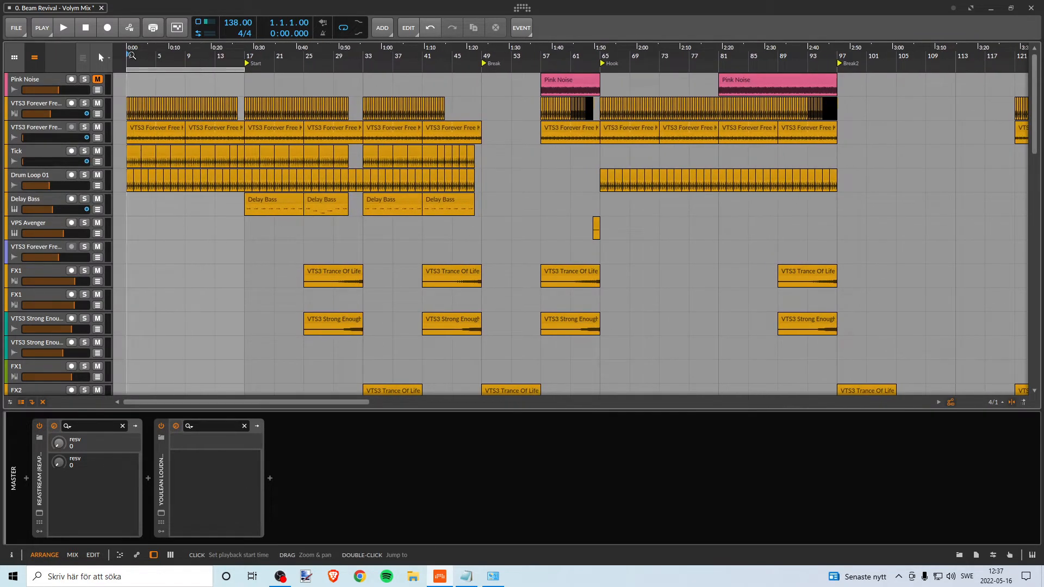
scroll(137, 56, down, 2)
mouse_move(204, 55)
mouse_down()
mouse_move(204, 21)
mouse_move(204, 54)
mouse_up()
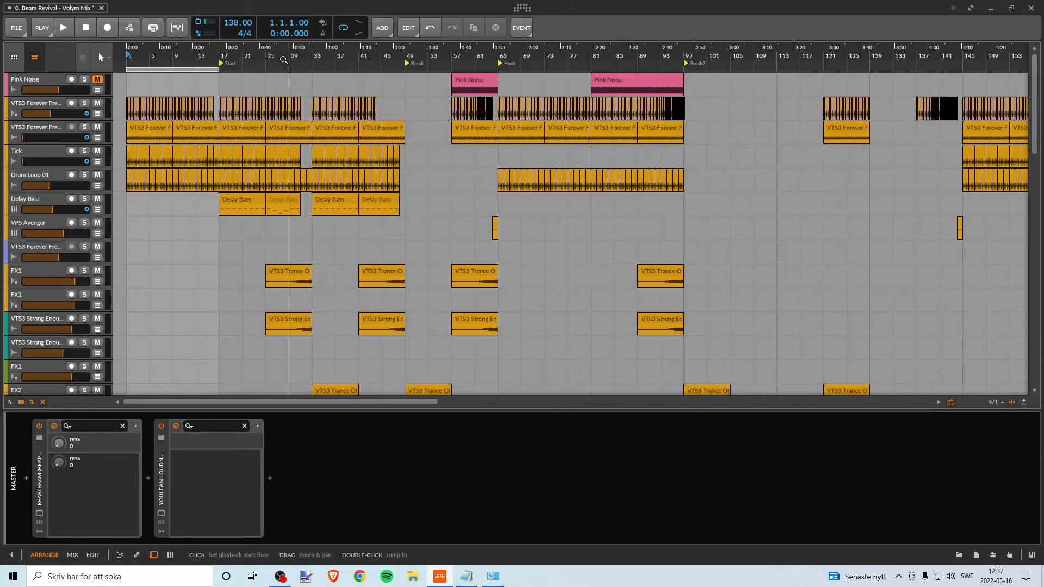
drag(136, 54, 168, 78)
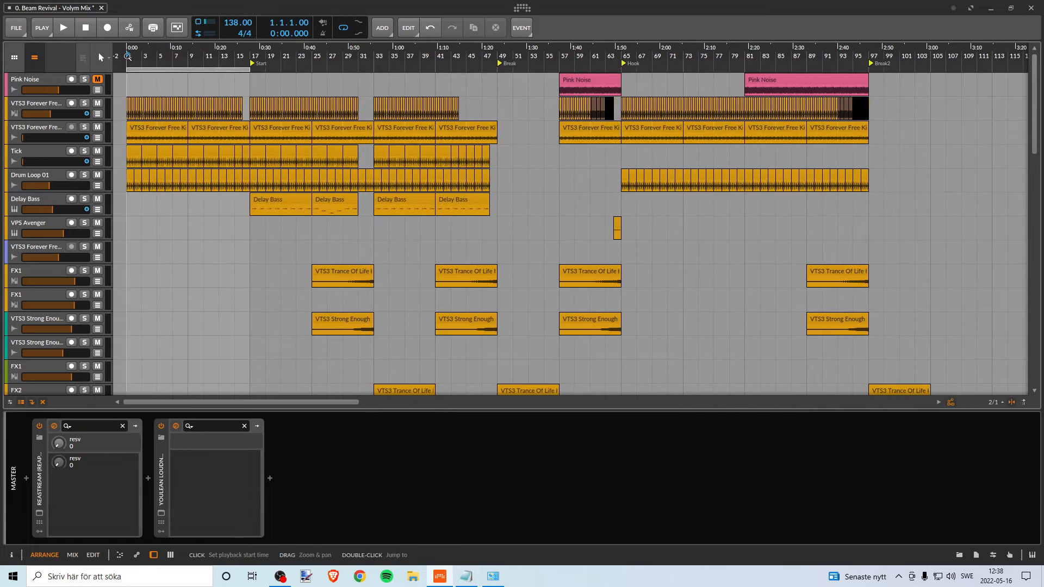
scroll(189, 186, down, 10)
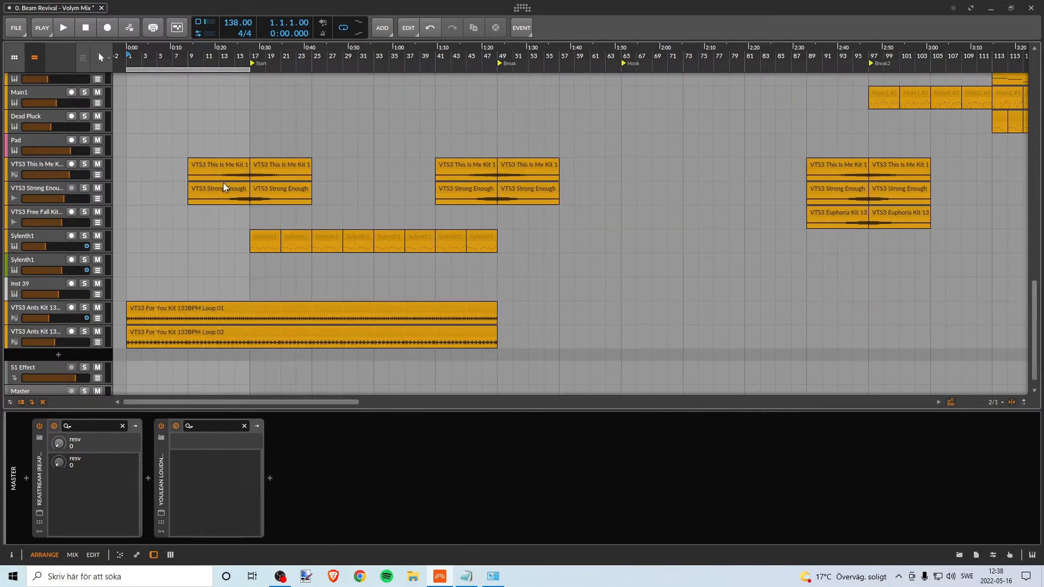
scroll(193, 202, up, 10)
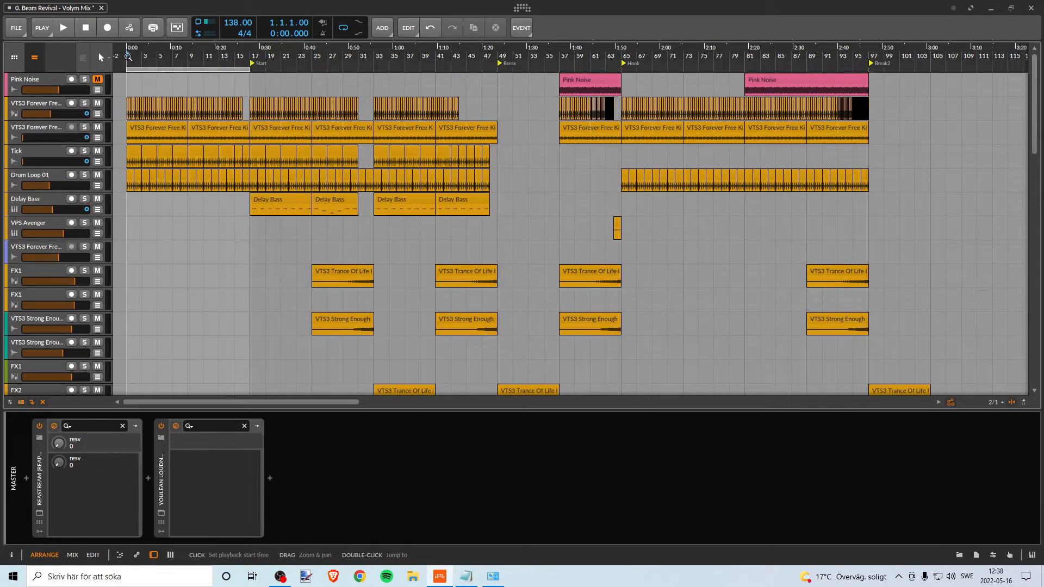
Play the arrangement from bar 1 and listen to the intro while examining the FX and loop tracks
key(space)
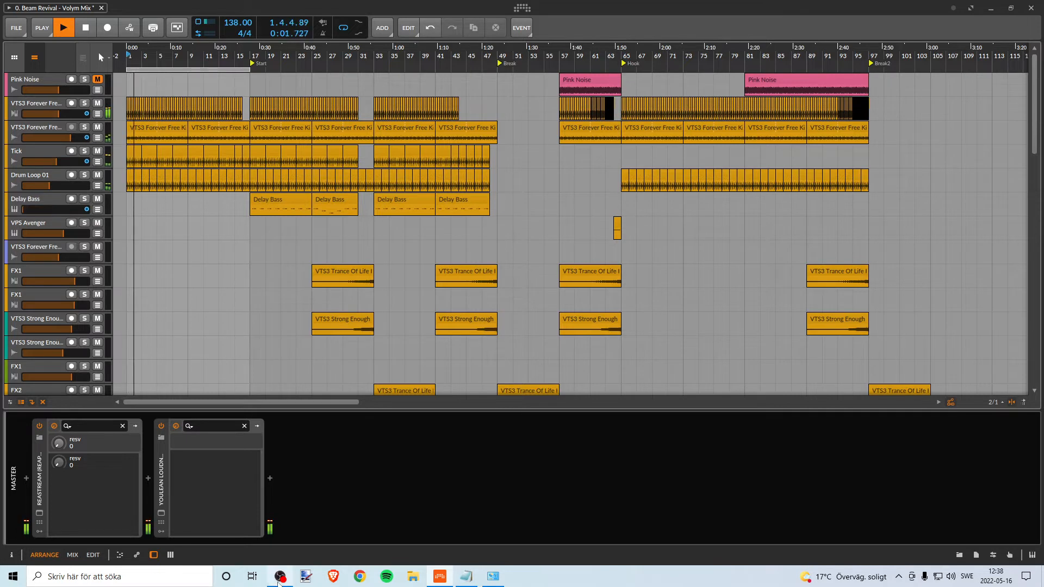
click(279, 576)
click(279, 578)
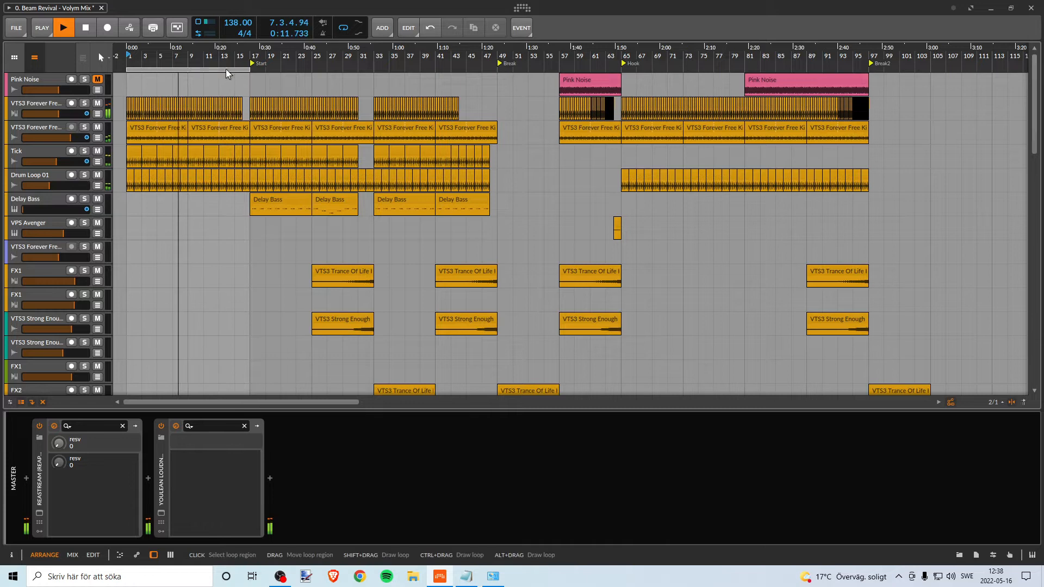
scroll(205, 240, down, 10)
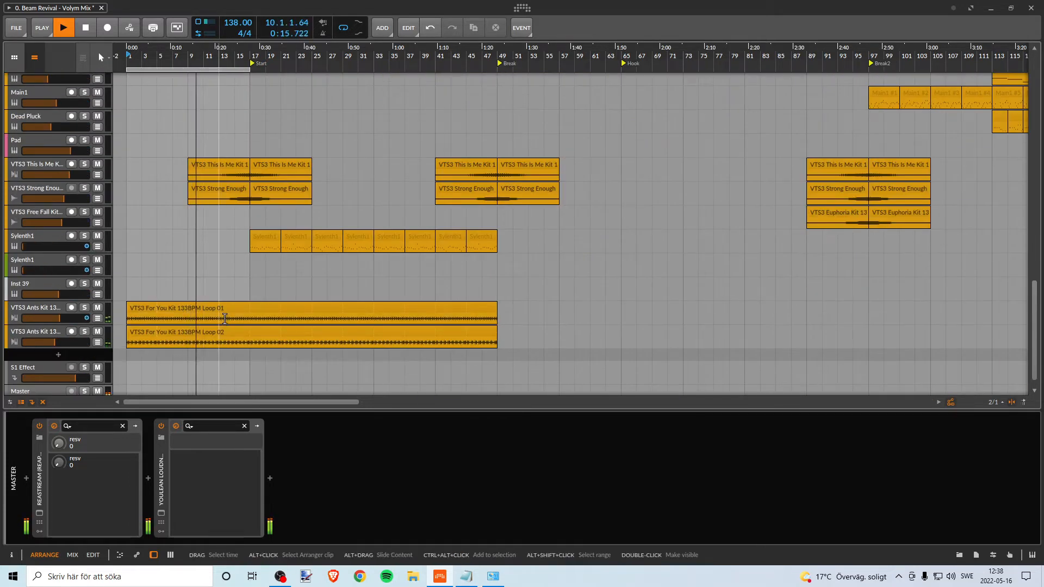
scroll(223, 314, up, 3)
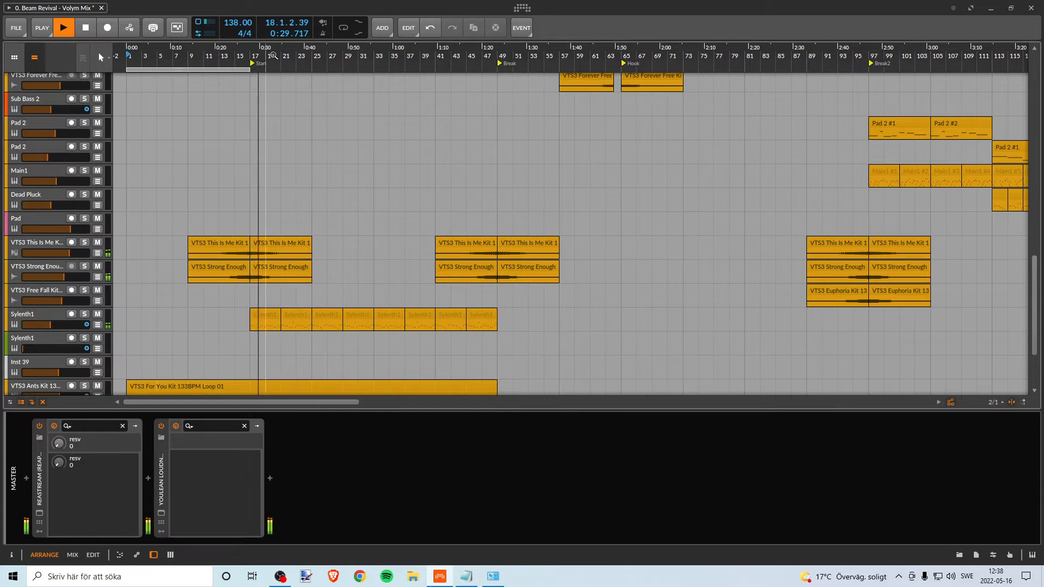
Set the loop region to bars 9–25 around the intro FX clips, restart playback there and enable looping
drag(250, 68, 313, 67)
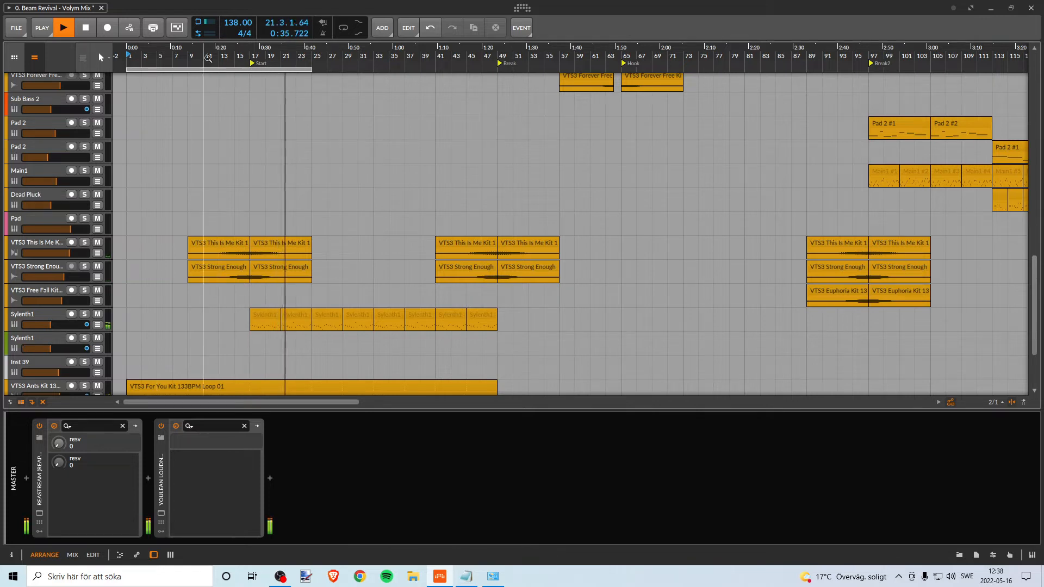
key(space)
drag(129, 68, 188, 68)
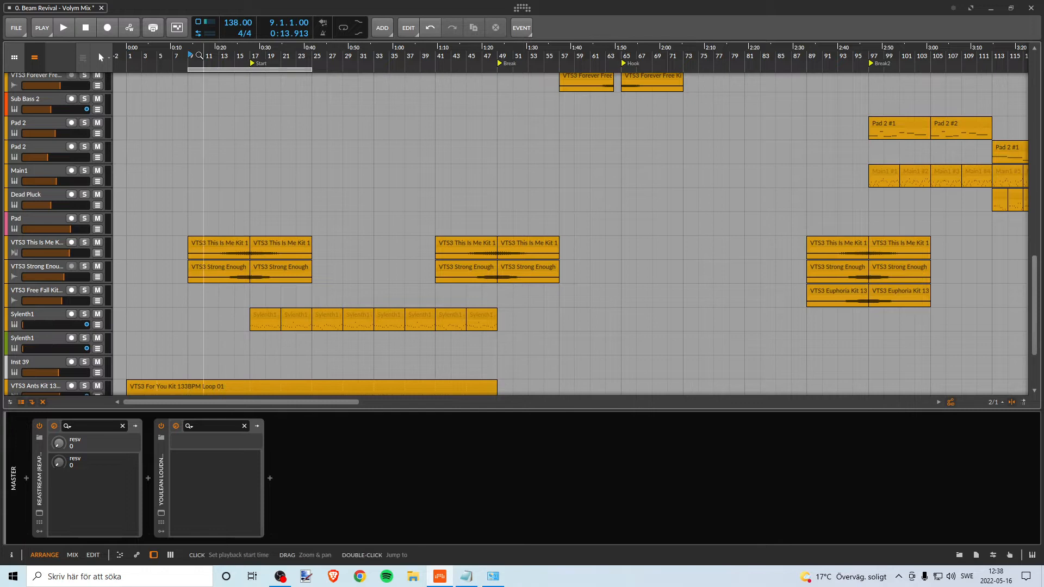
key(space)
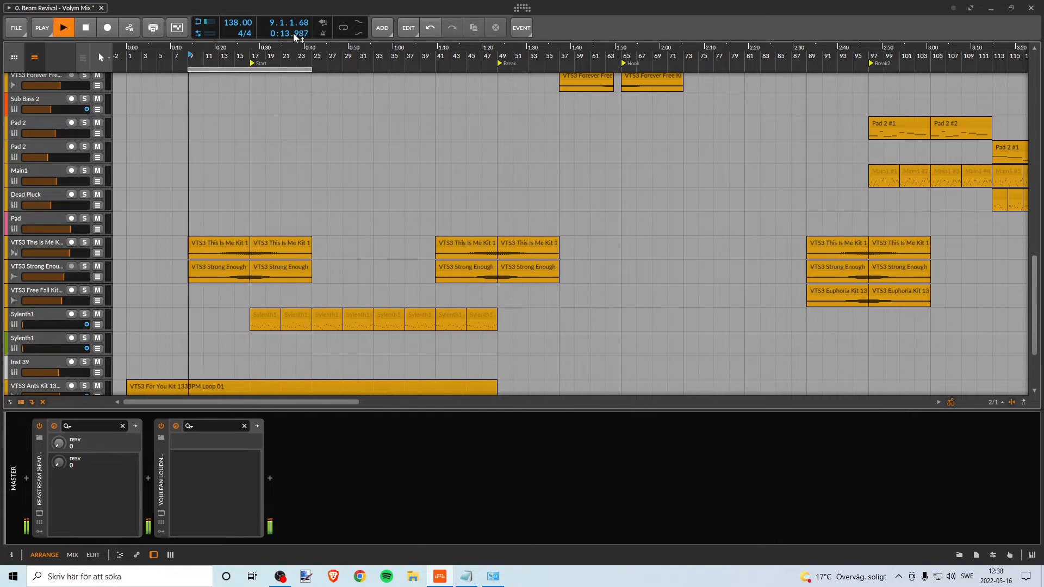
click(344, 29)
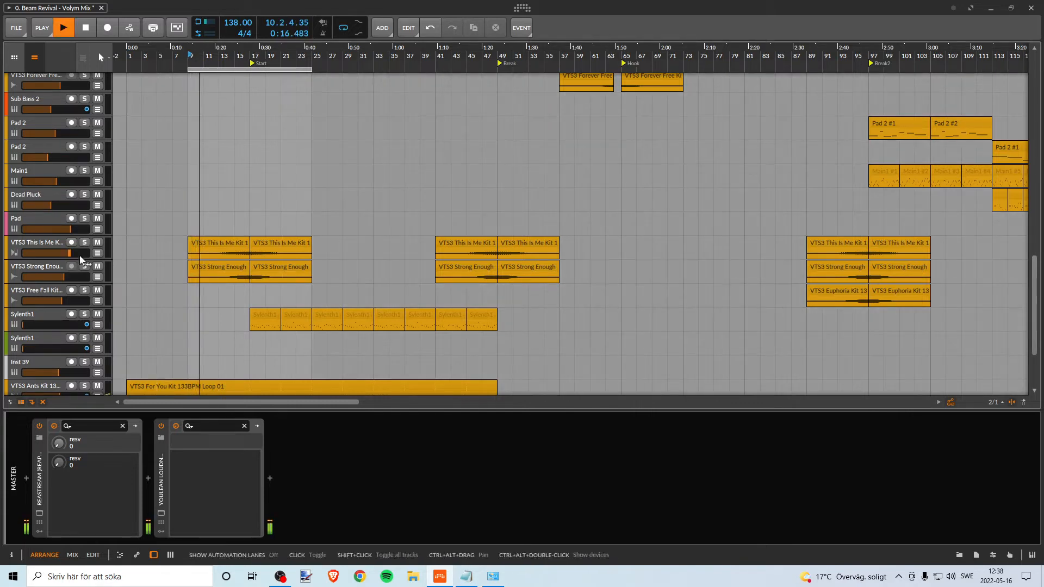
Check the VTS3 This Is Me track's automation lanes, lower its volume to about -4.4 dB and reduce the VTS3 Strong Enough track's volume
click(98, 253)
click(98, 254)
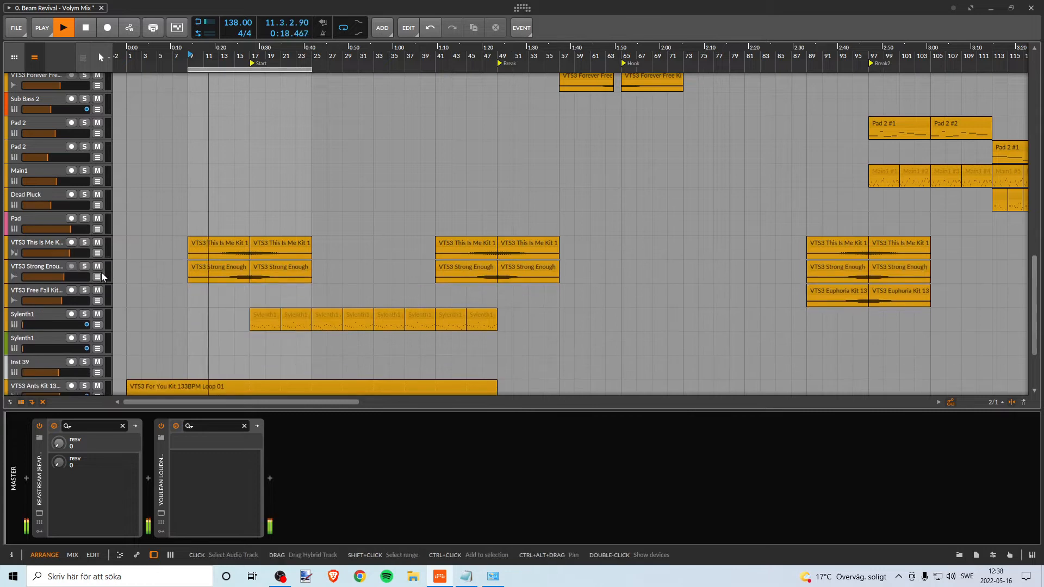
click(98, 254)
click(98, 254)
drag(74, 254, 61, 277)
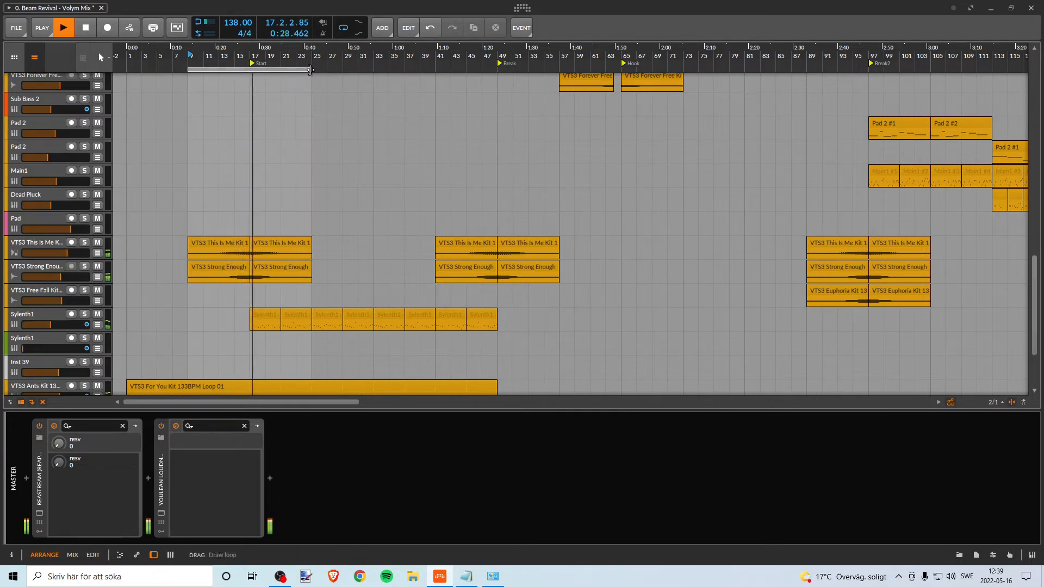
Narrow the loop region to bars 13–21 and play it
drag(311, 70, 277, 74)
key(space)
drag(193, 74, 220, 73)
key(space)
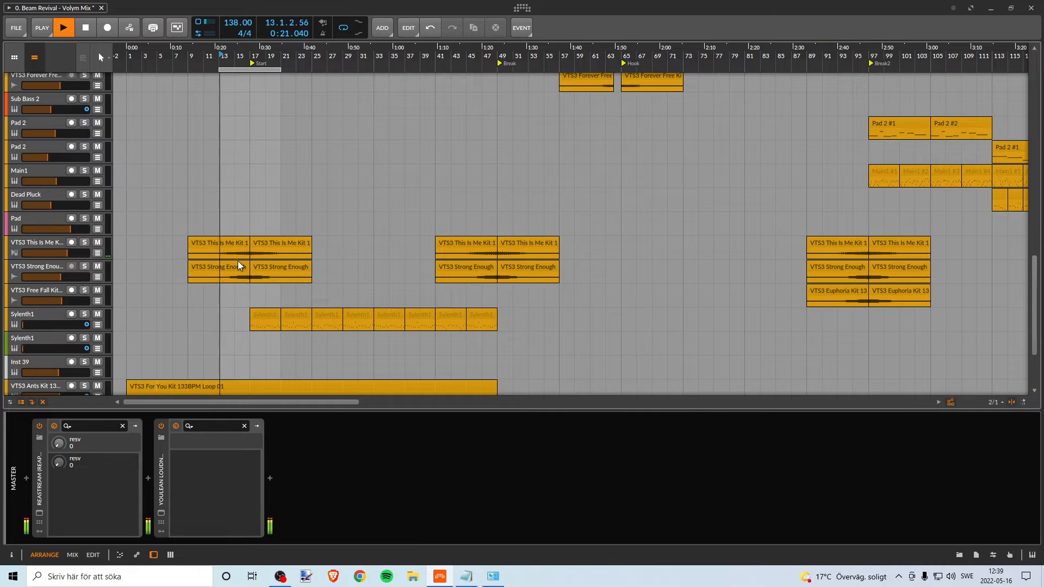
Select the VTS3 This Is Me FX Hit track and lower its volume to -7.7 dB while listening to the loop
click(54, 248)
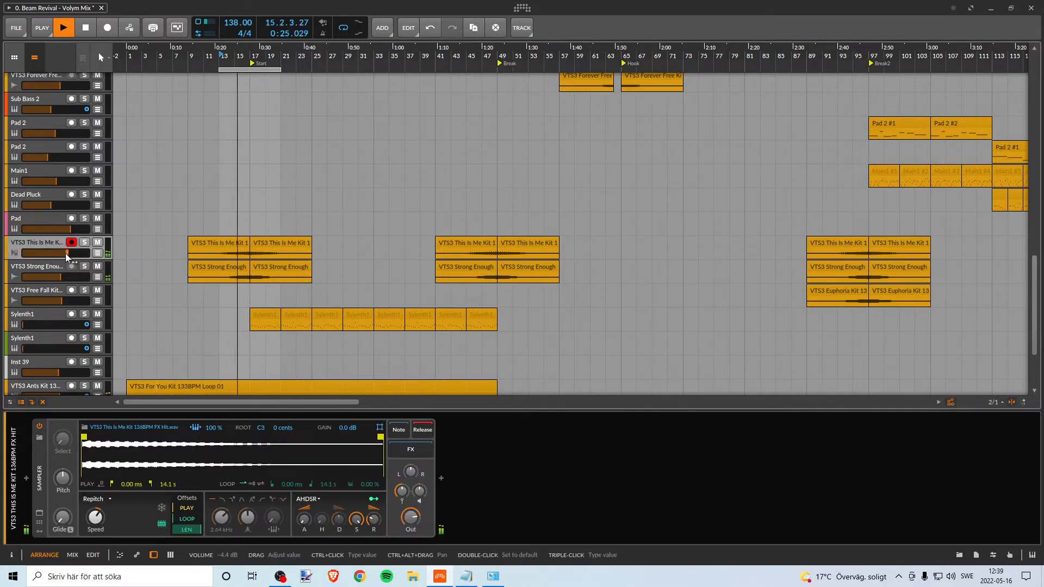
mouse_move(67, 254)
mouse_down()
mouse_move(59, 277)
mouse_move(62, 253)
mouse_up()
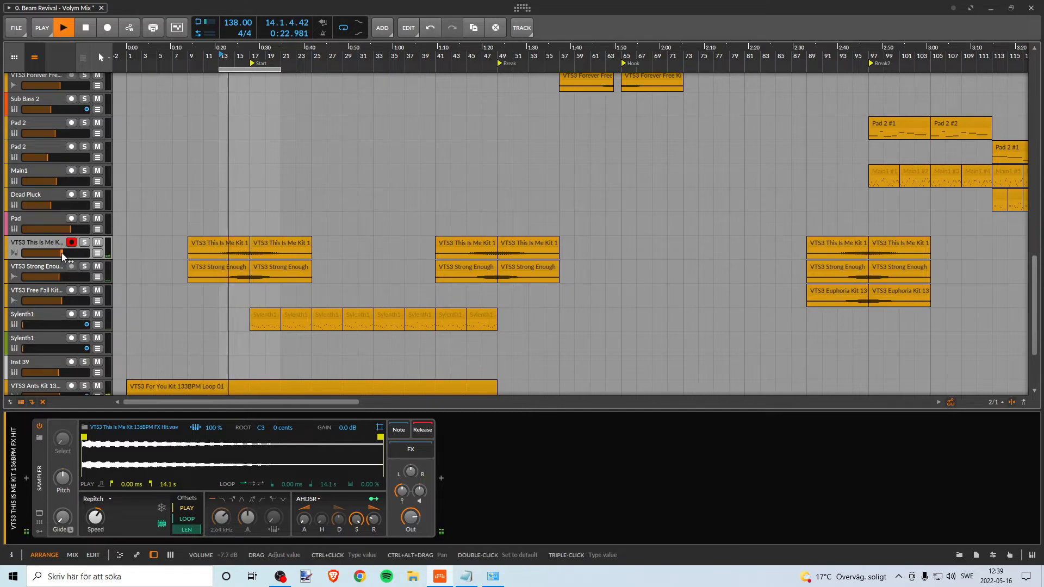
scroll(195, 231, up, 5)
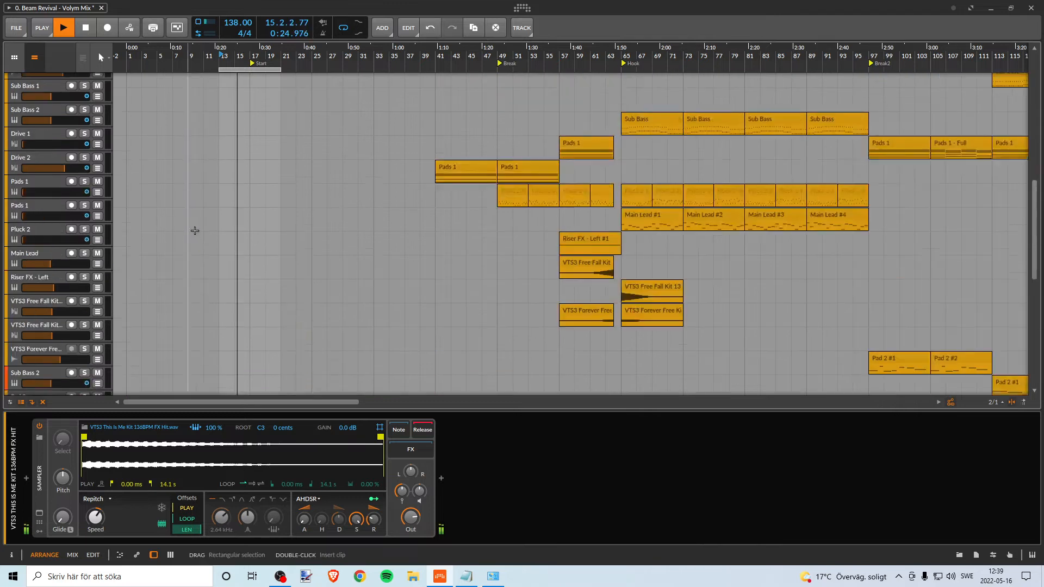
scroll(191, 223, up, 3)
scroll(226, 229, down, 5)
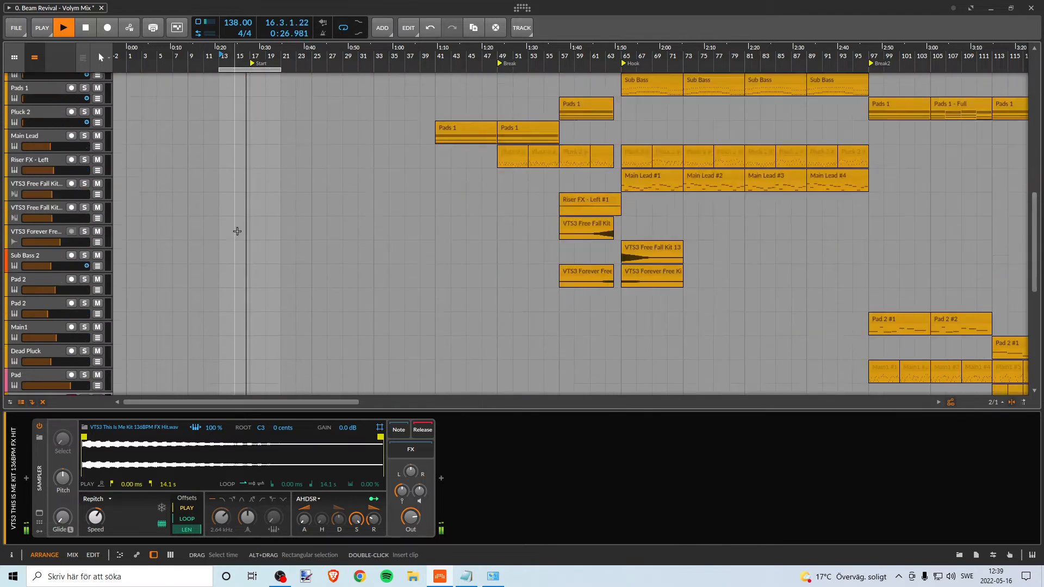
scroll(238, 231, down, 3)
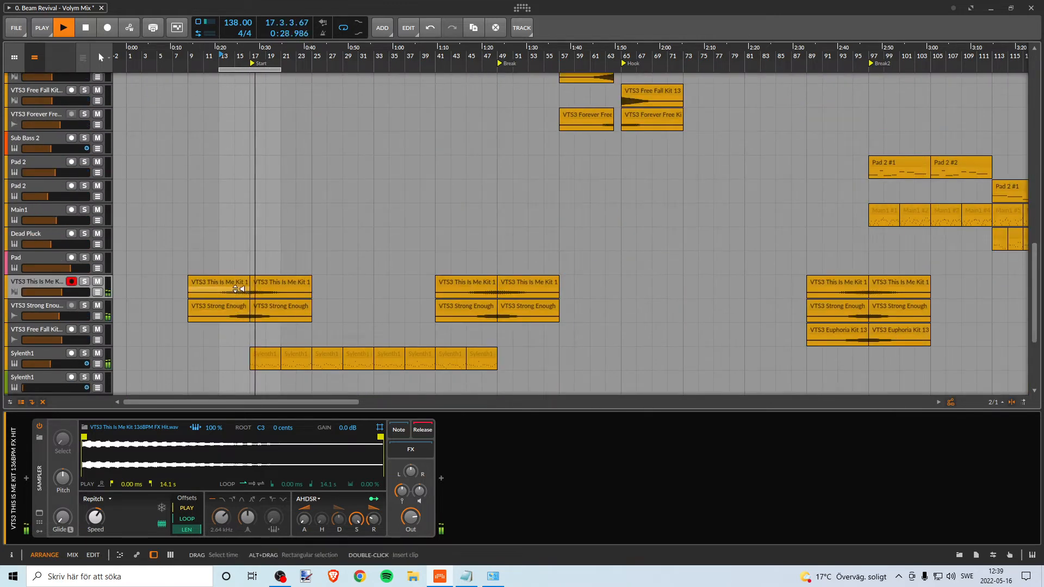
Play from bar 9, lower the VTS3 Strong Enough track slightly and set the VTS3 This Is Me track's volume to -8.0 dB
click(198, 336)
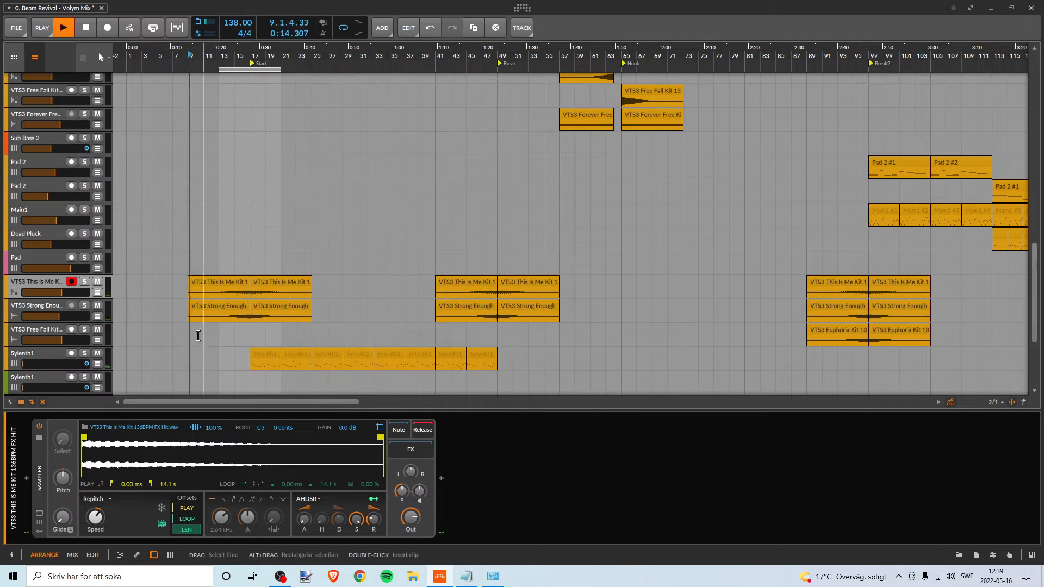
click(59, 317)
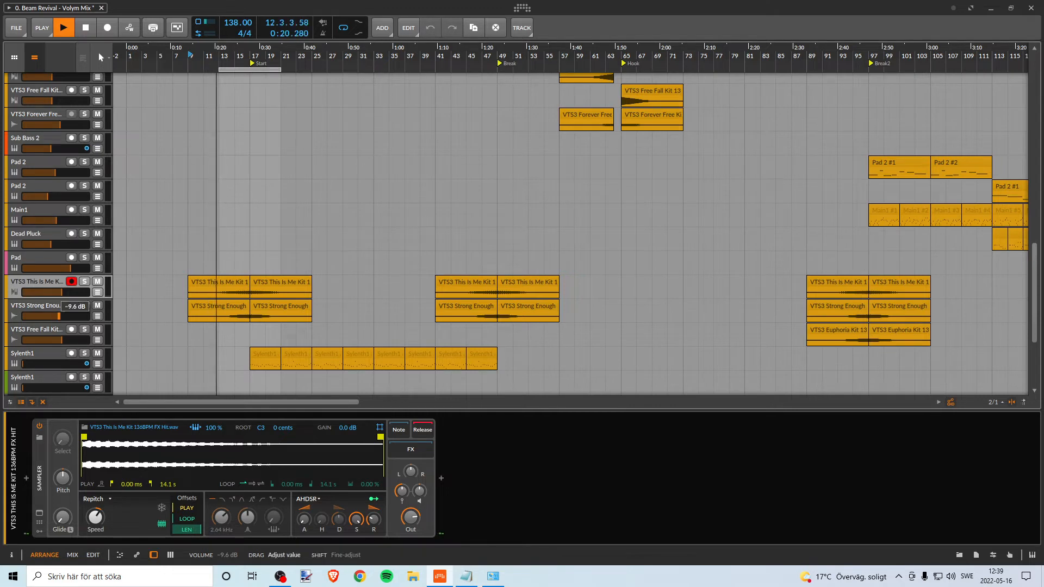
drag(59, 317, 59, 320)
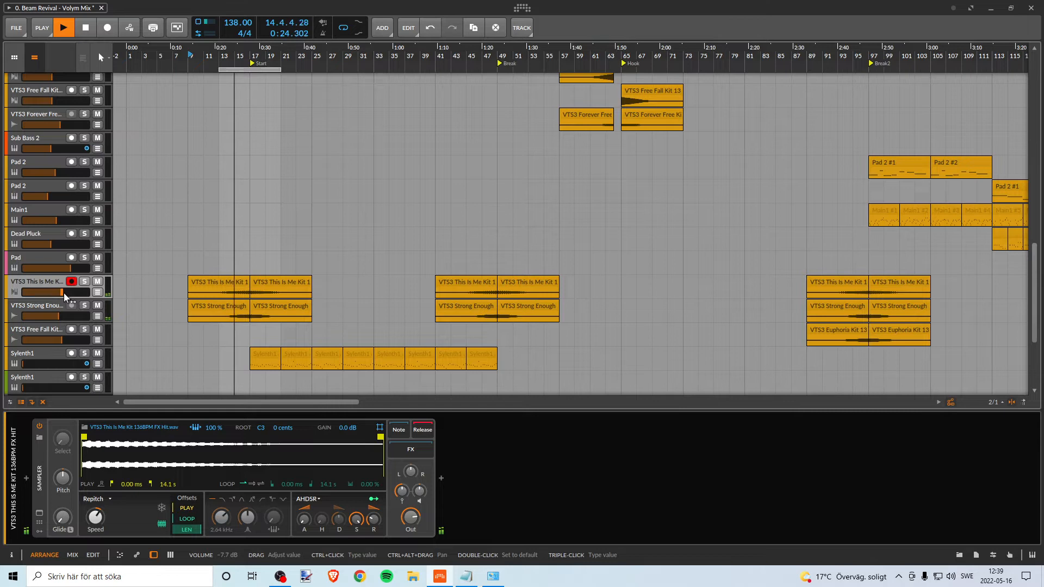
drag(64, 293, 62, 294)
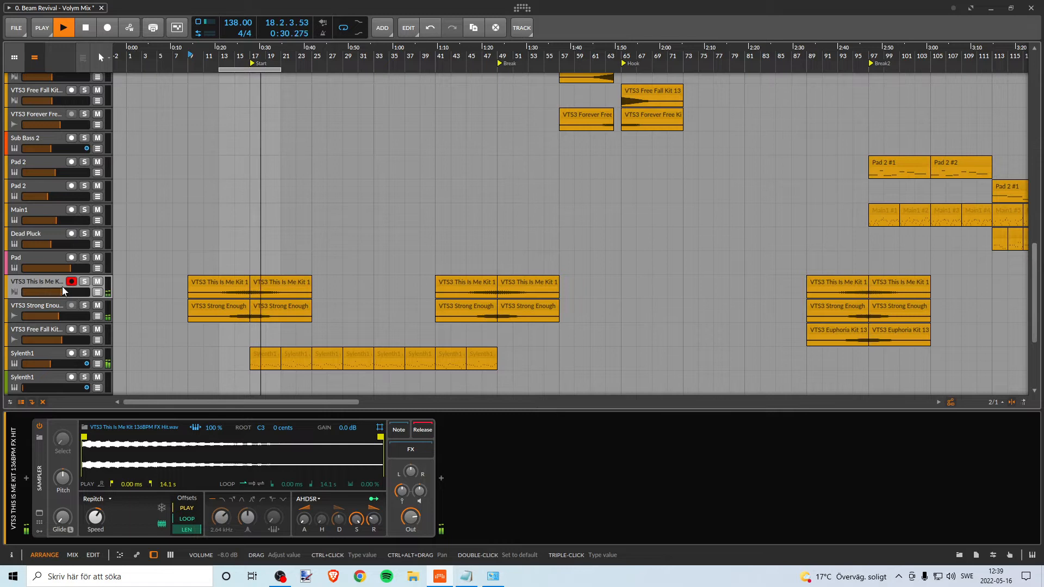
Restart playback from bar 11 to listen to the level balance of the two intro FX tracks
scroll(196, 277, up, 3)
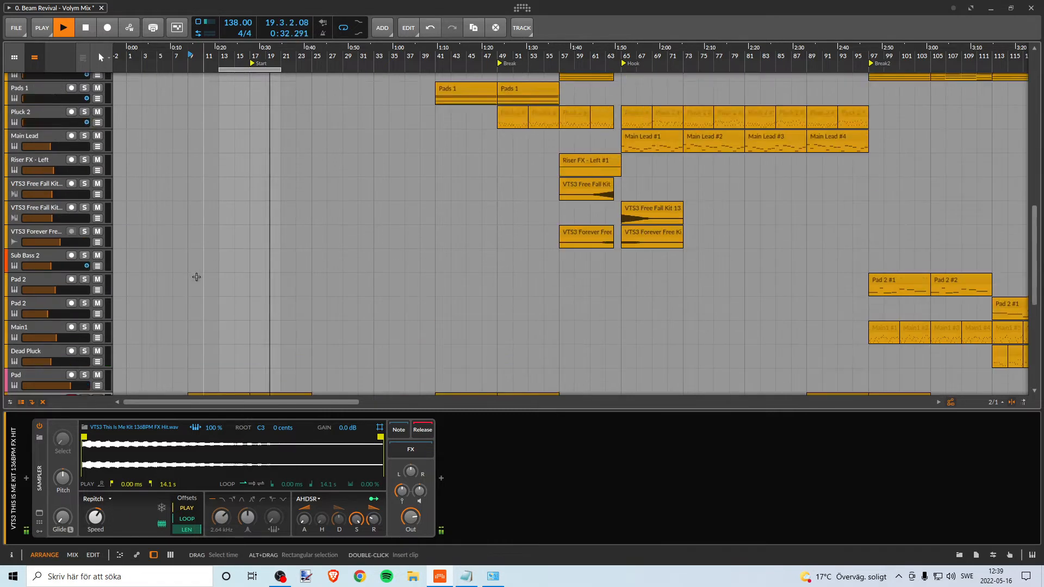
scroll(197, 276, down, 3)
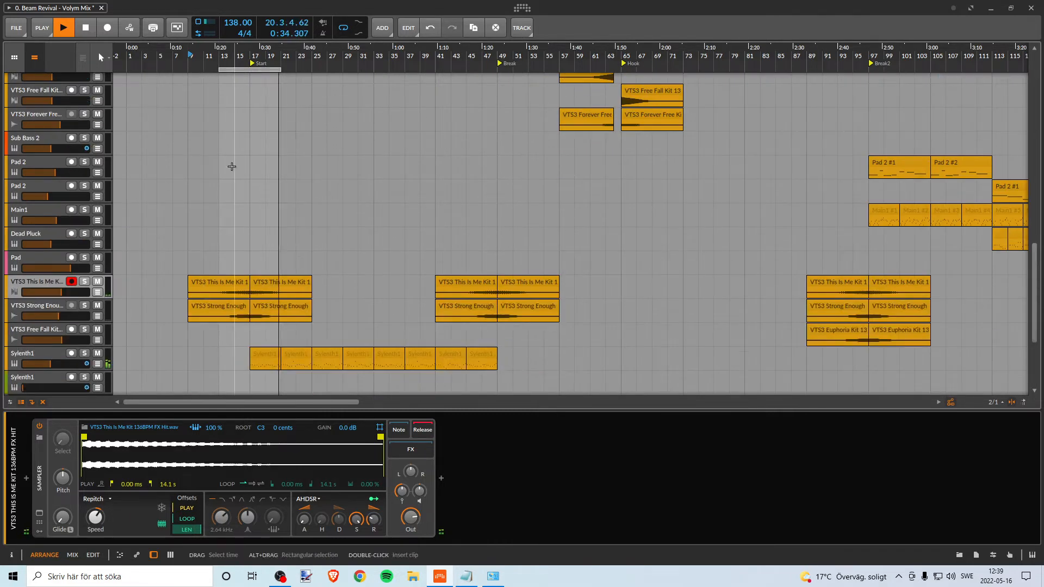
key(space)
click(207, 69)
key(space)
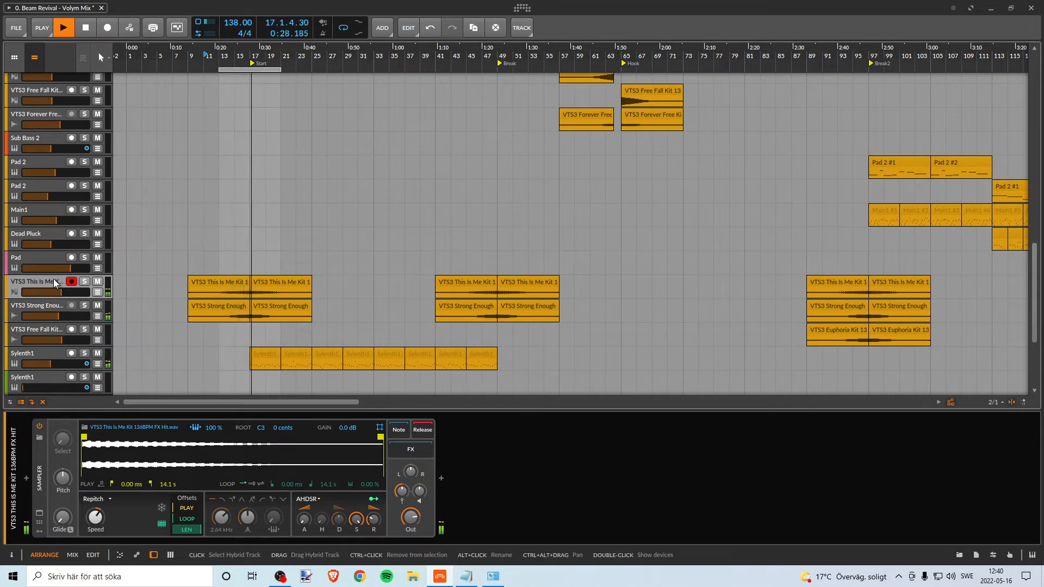
Stop playback and move the loop region to bars 45–53, around the Break marker
key(space)
scroll(217, 231, up, 5)
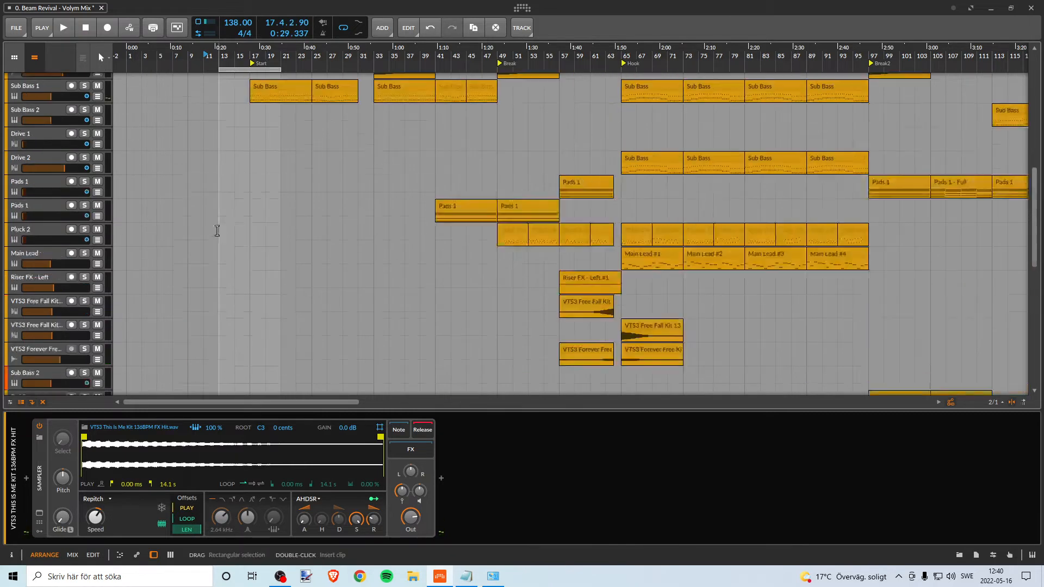
scroll(217, 231, up, 4)
scroll(272, 271, down, 2)
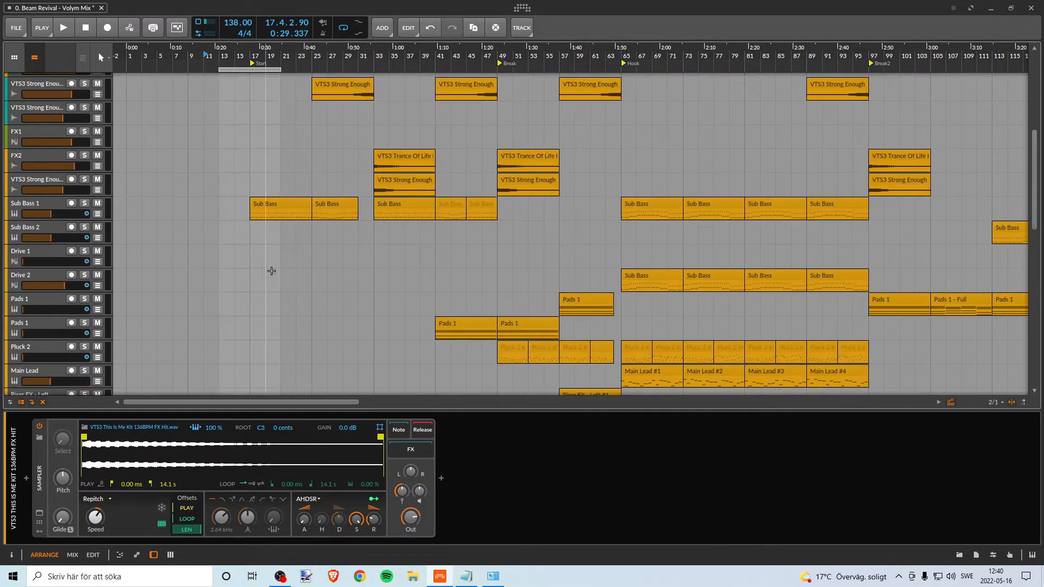
scroll(272, 271, down, 10)
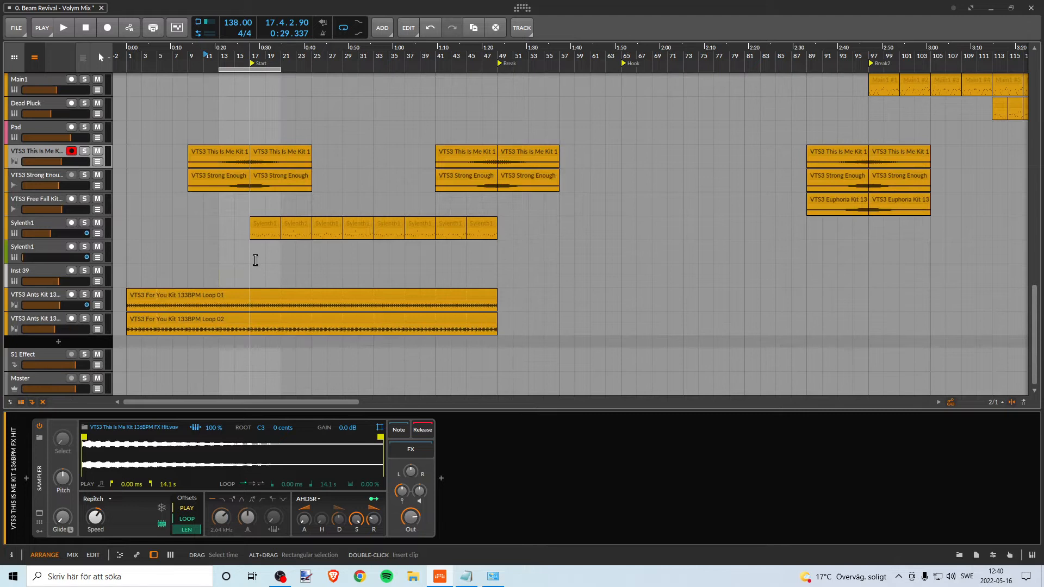
scroll(255, 260, up, 3)
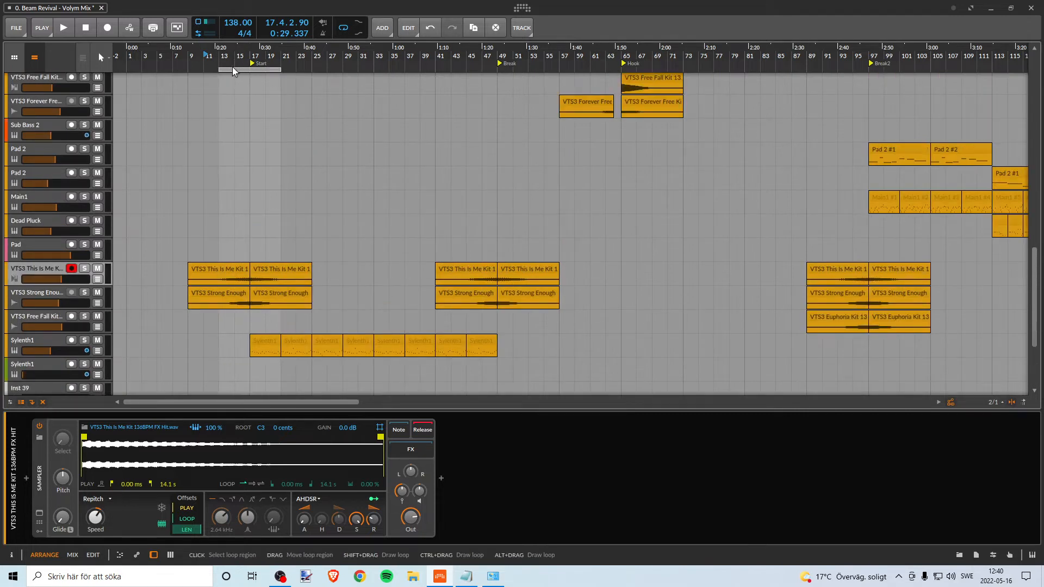
drag(233, 70, 482, 70)
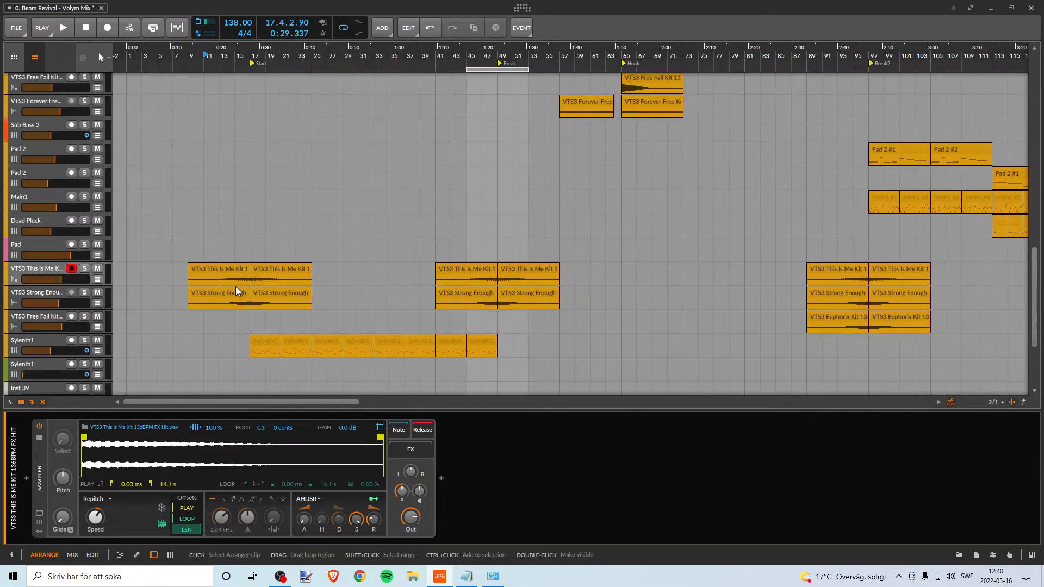
click(47, 298)
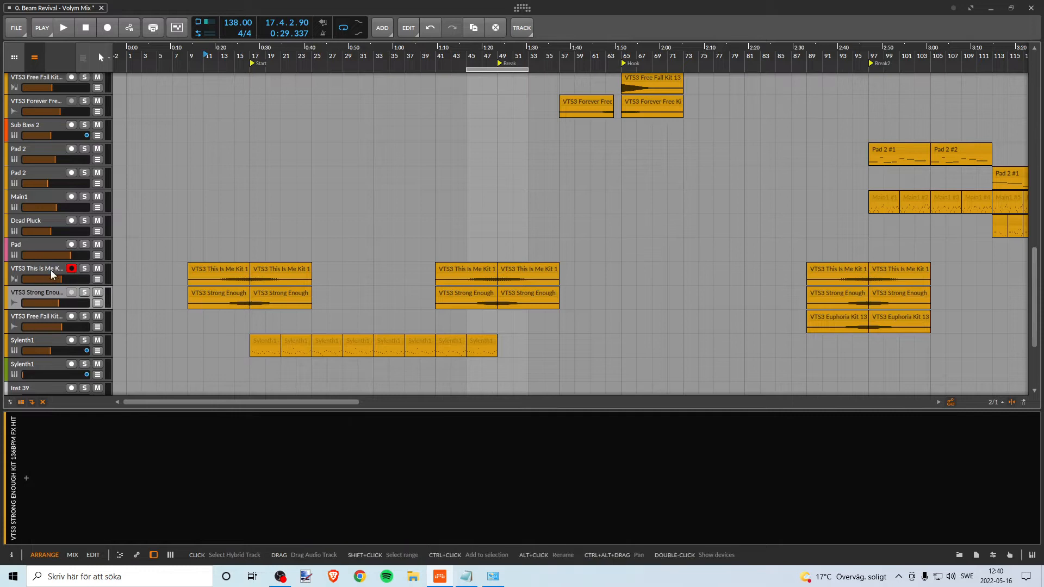
click(53, 274)
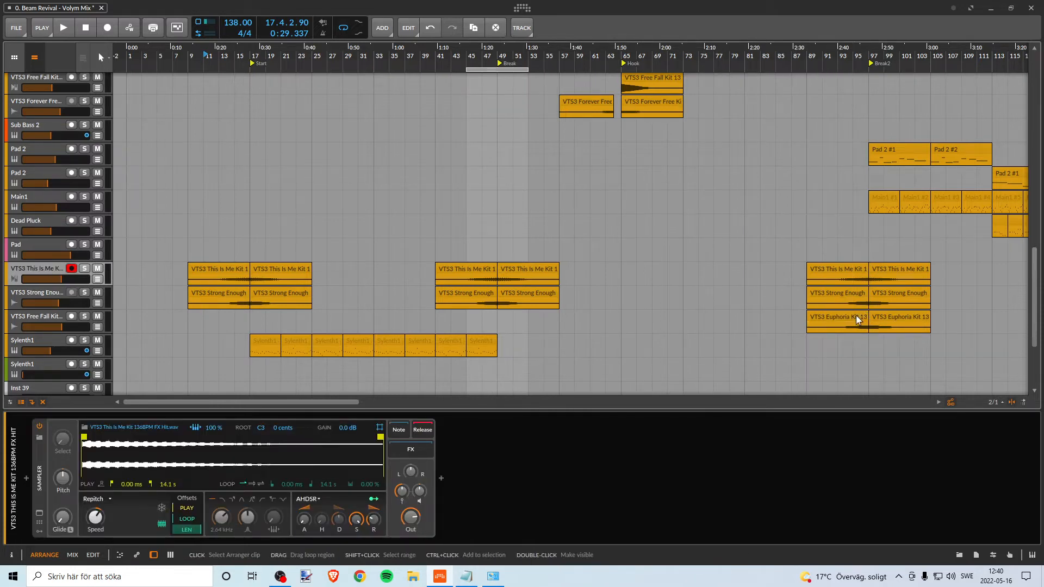
Move the loop region to bars 93–101, around the Break2 marker, and play from bar 89
drag(698, 54, 470, 55)
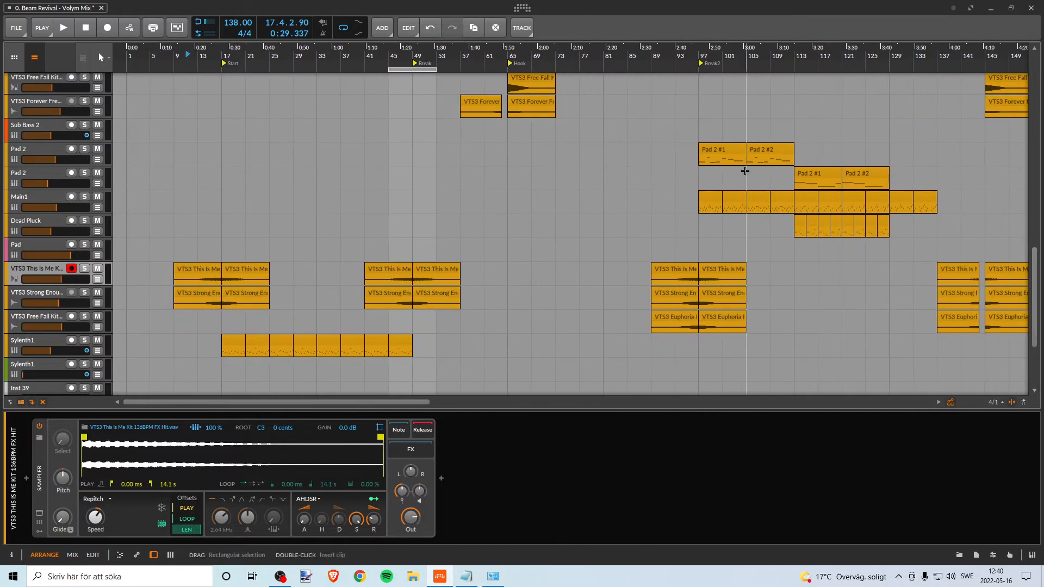
drag(413, 69, 613, 56)
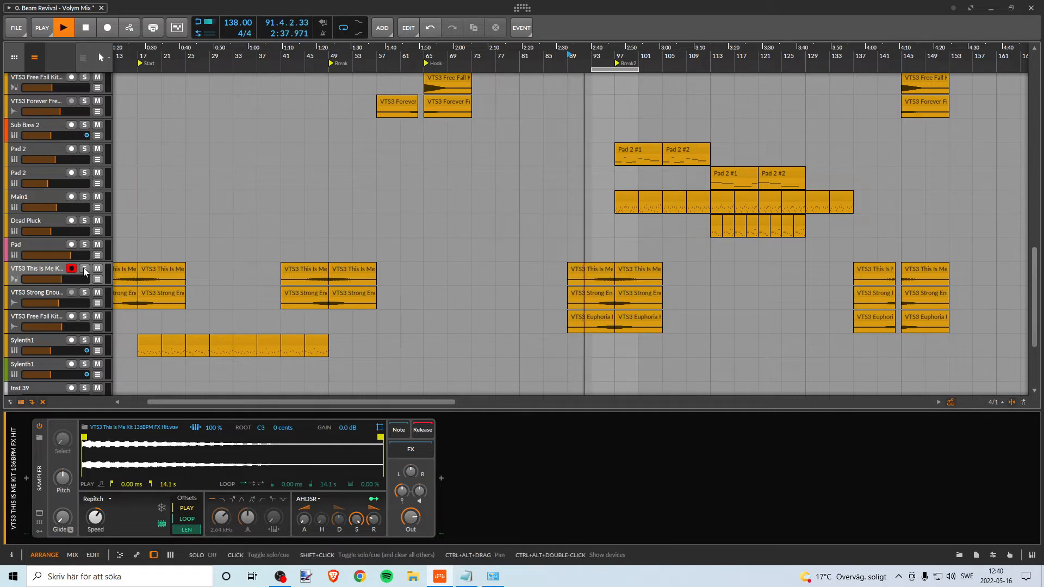
drag(625, 49, 617, 58)
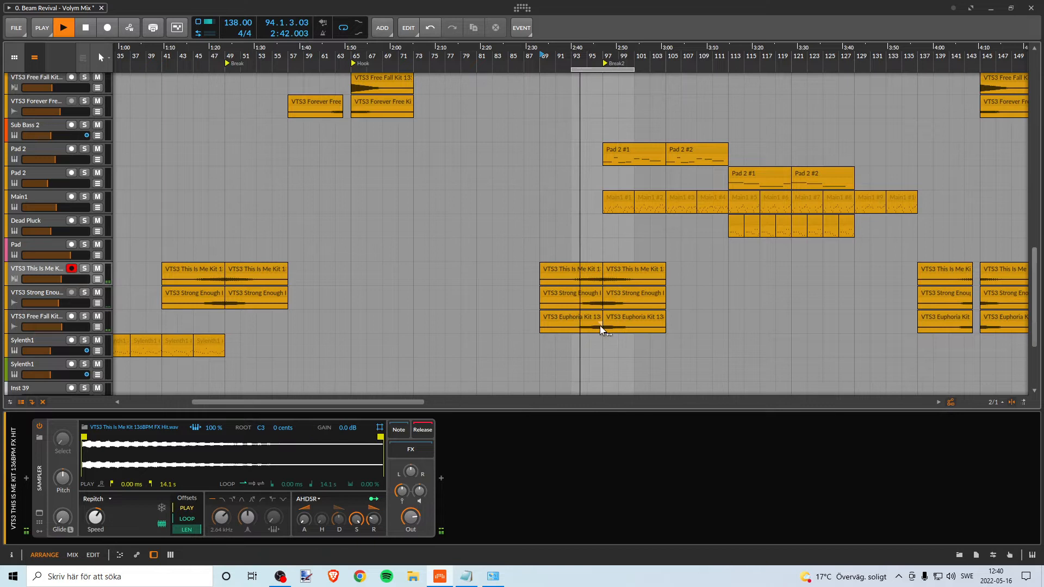
Select the VTS3 Free Fall Kit FX Hit track holding the Euphoria clips, lower its volume slightly during playback, and stop
click(54, 318)
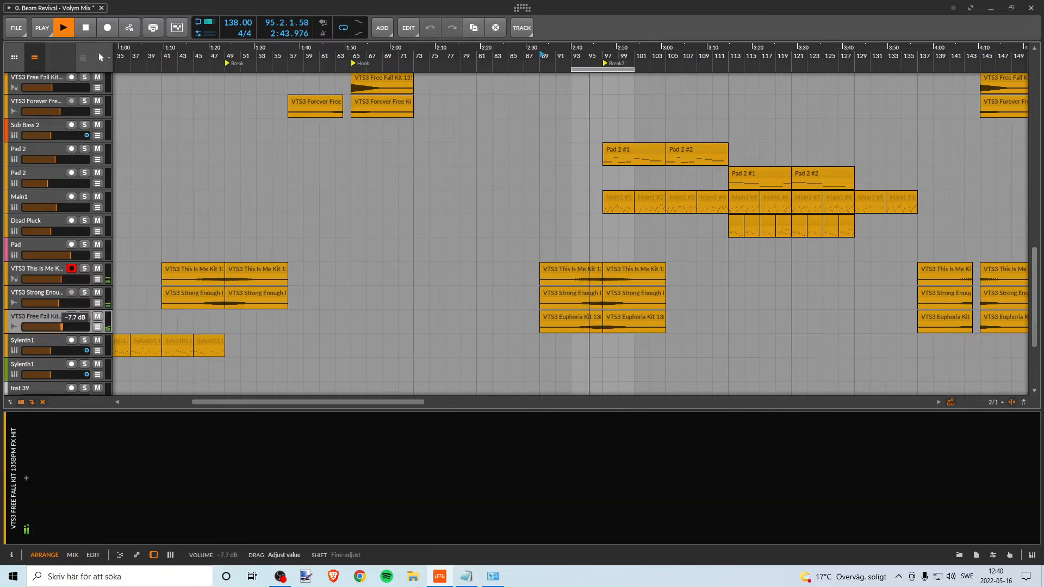
drag(61, 327, 55, 327)
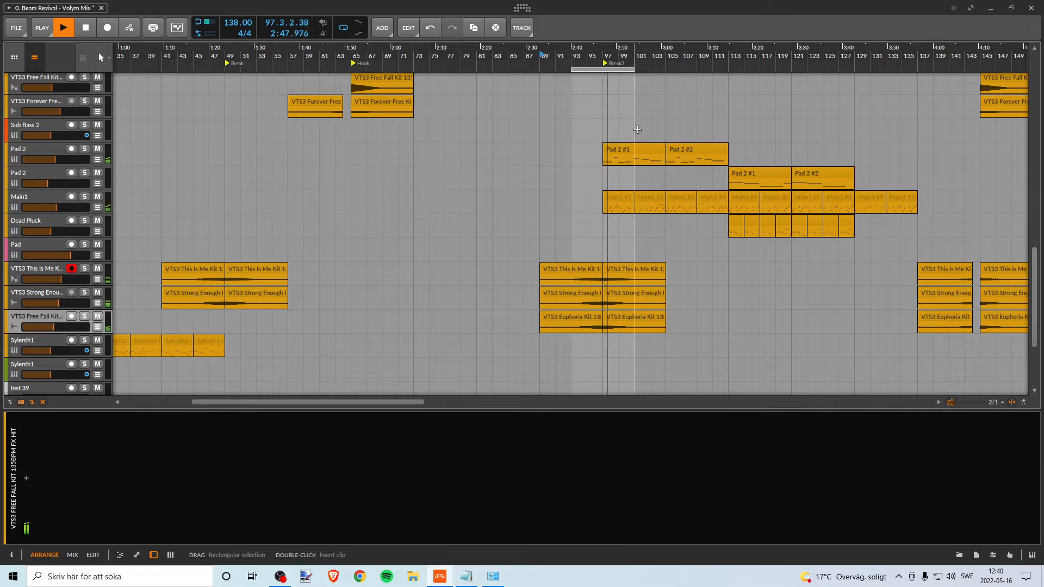
key(space)
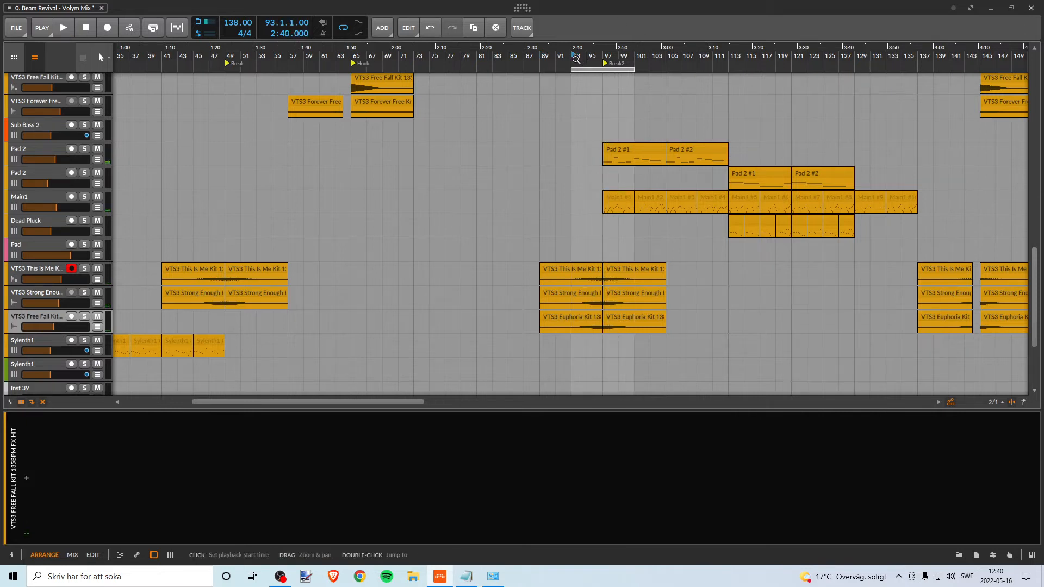
Look through the track list to examine which FX, bass and pad clips overlap around the Break2 marker
scroll(624, 129, up, 12)
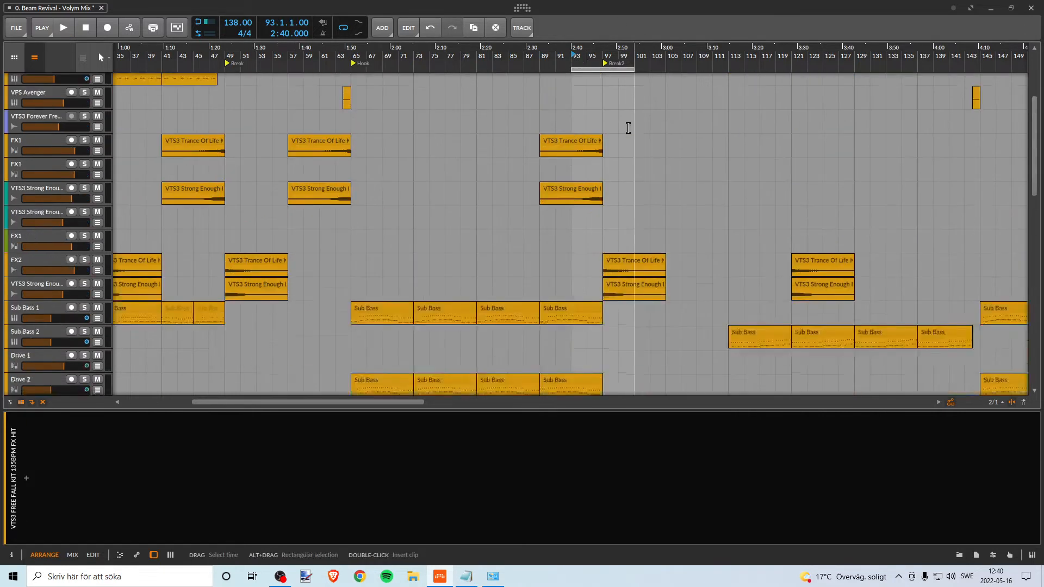
scroll(595, 117, up, 3)
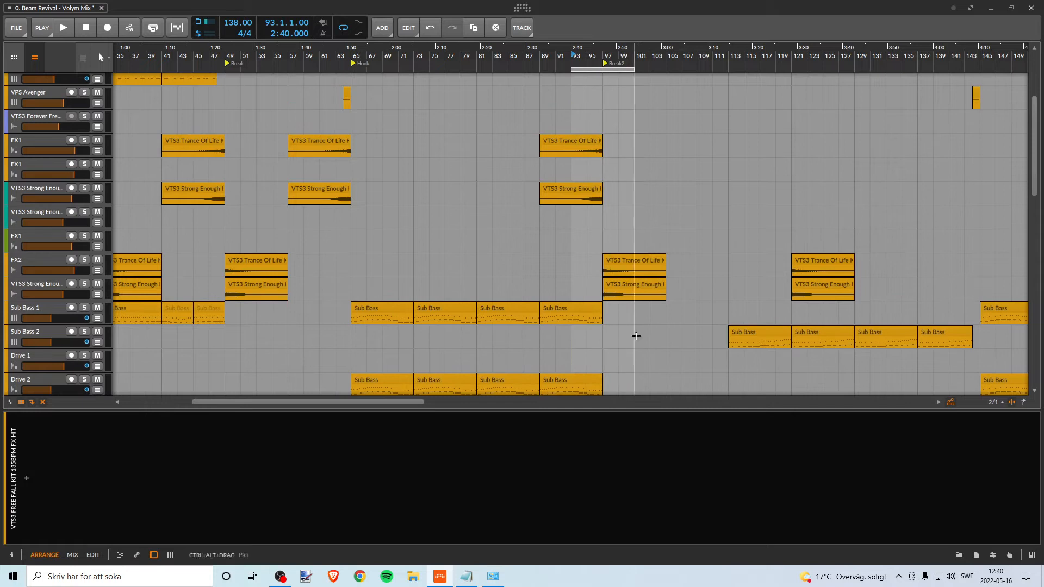
scroll(601, 234, down, 15)
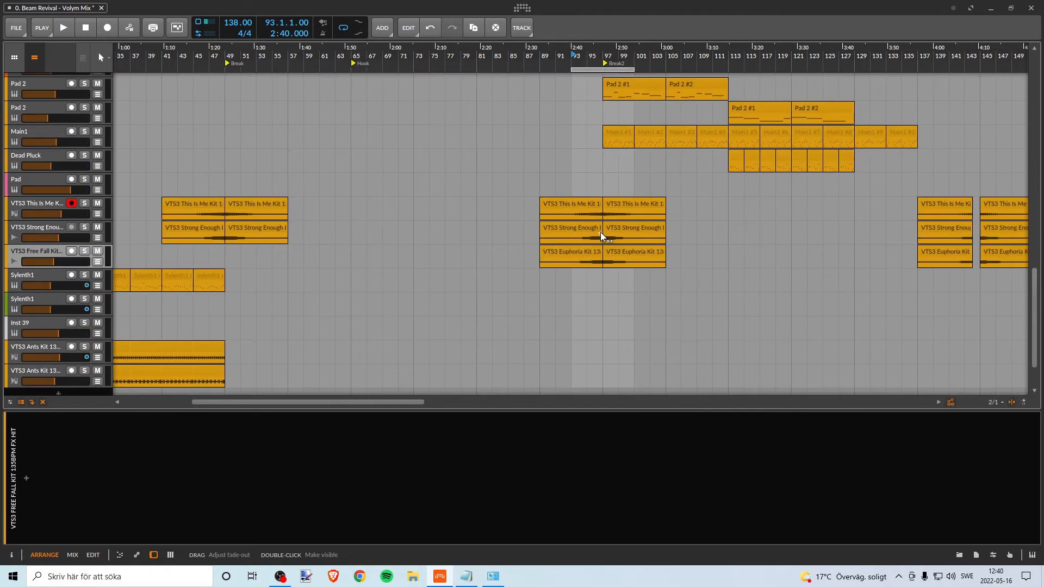
scroll(601, 236, up, 2)
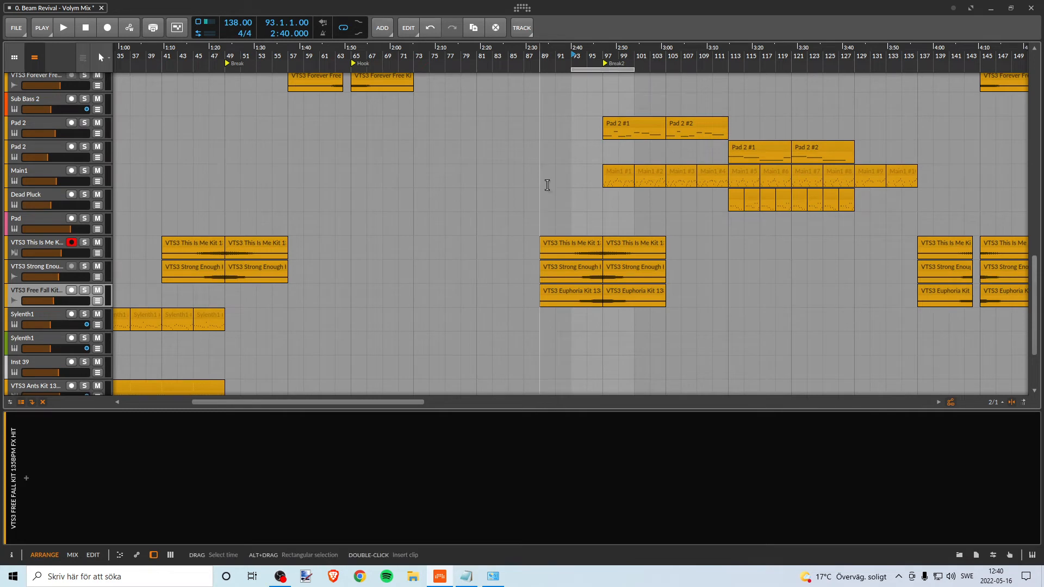
scroll(545, 172, up, 10)
scroll(545, 172, up, 8)
scroll(550, 166, down, 4)
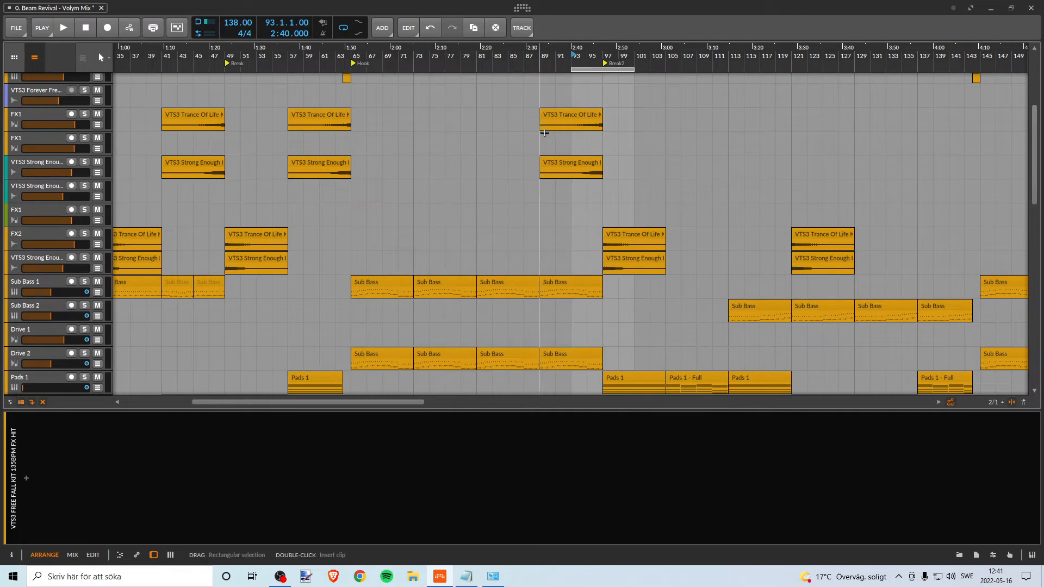
scroll(560, 139, down, 5)
scroll(563, 139, down, 5)
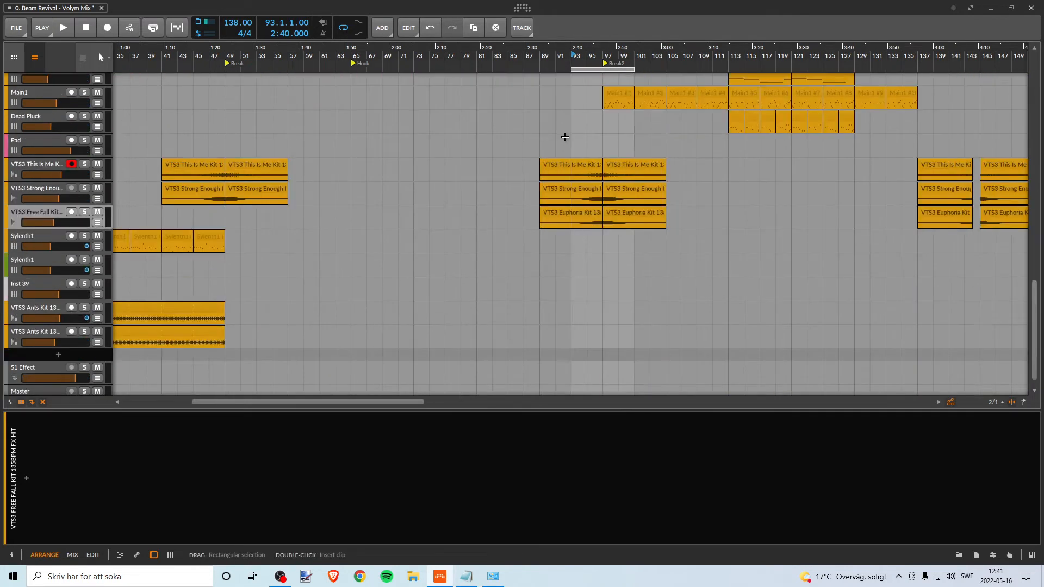
scroll(565, 137, up, 2)
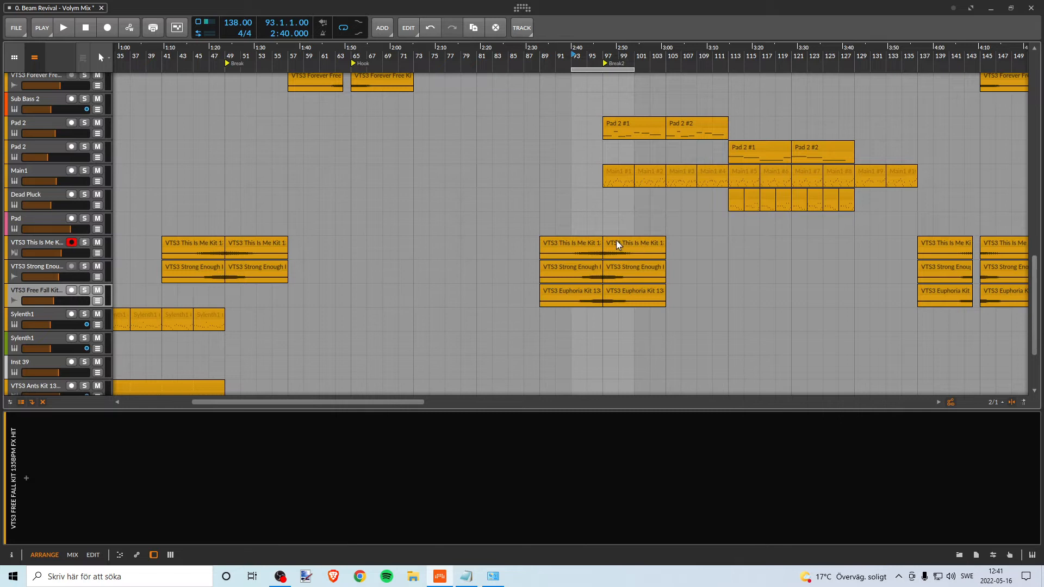
Solo the VTS3 This Is Me, Strong Enough and Free Fall FX tracks and listen to them from bar 93
click(85, 242)
click(85, 266)
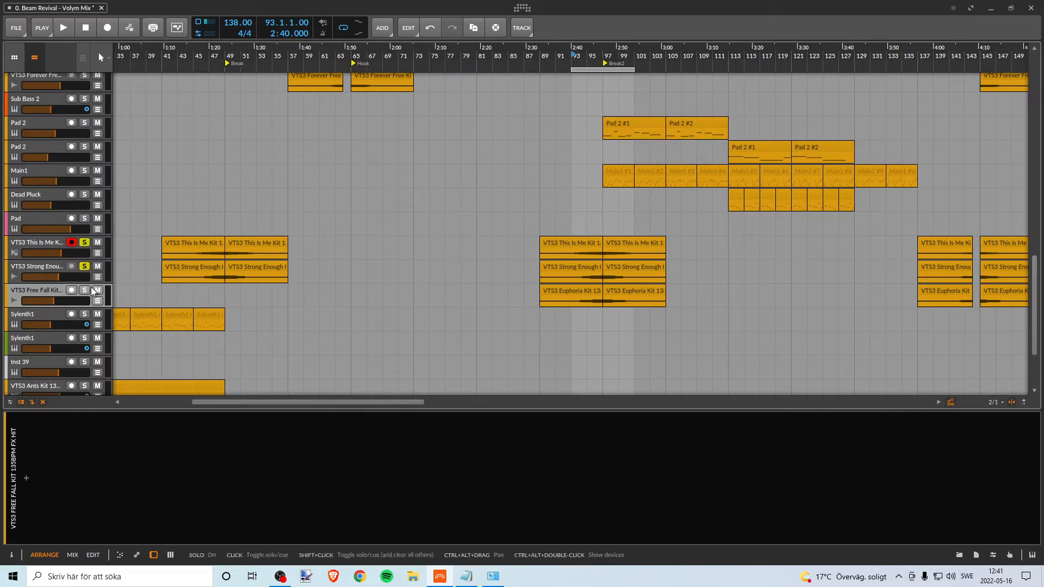
click(85, 290)
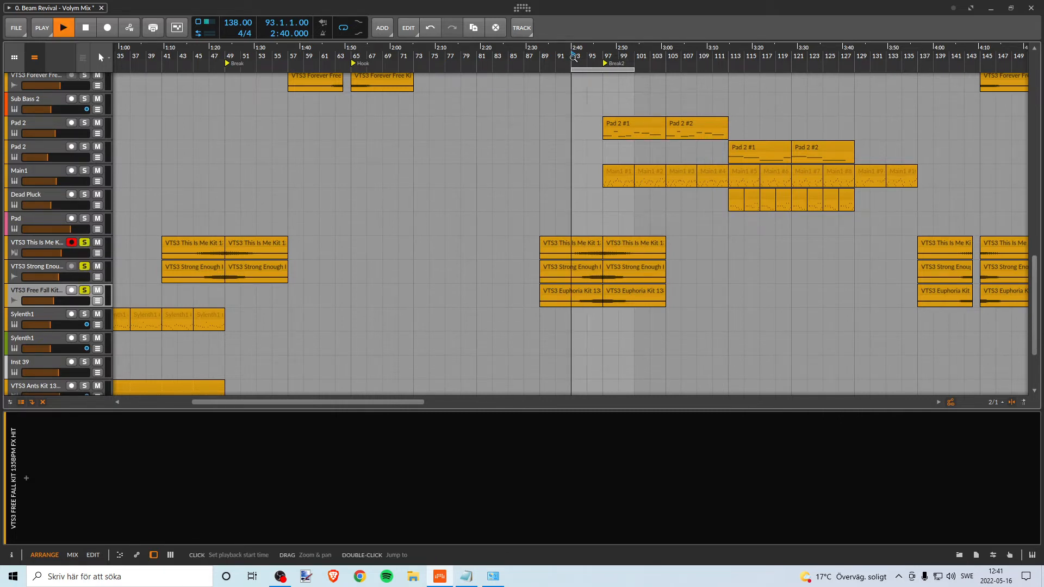
drag(574, 56, 402, 57)
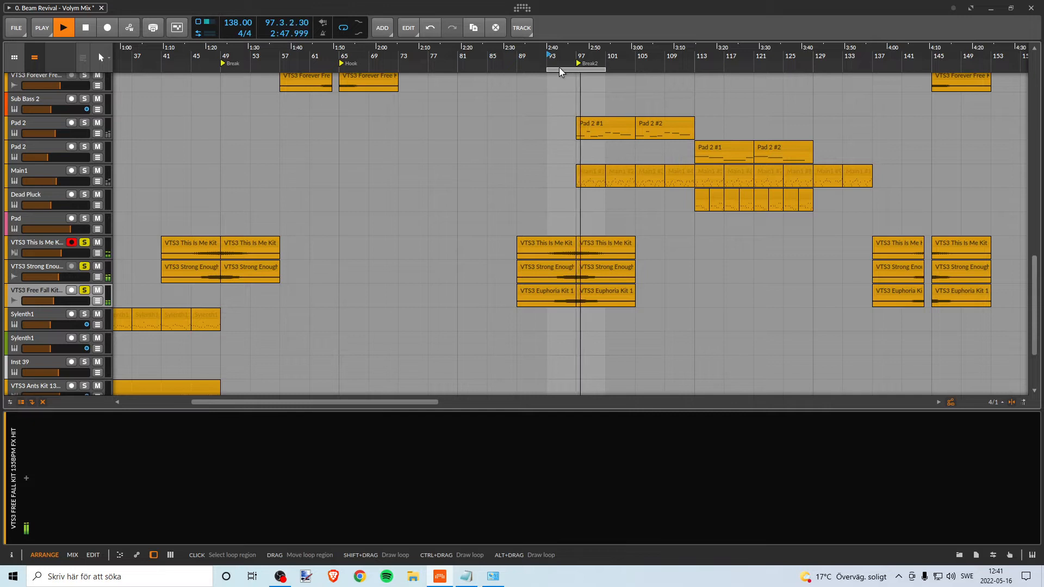
Move the loop region to bars 45–53, listen from bar 45, and take the three VTS3 FX tracks out of solo
drag(559, 72, 203, 71)
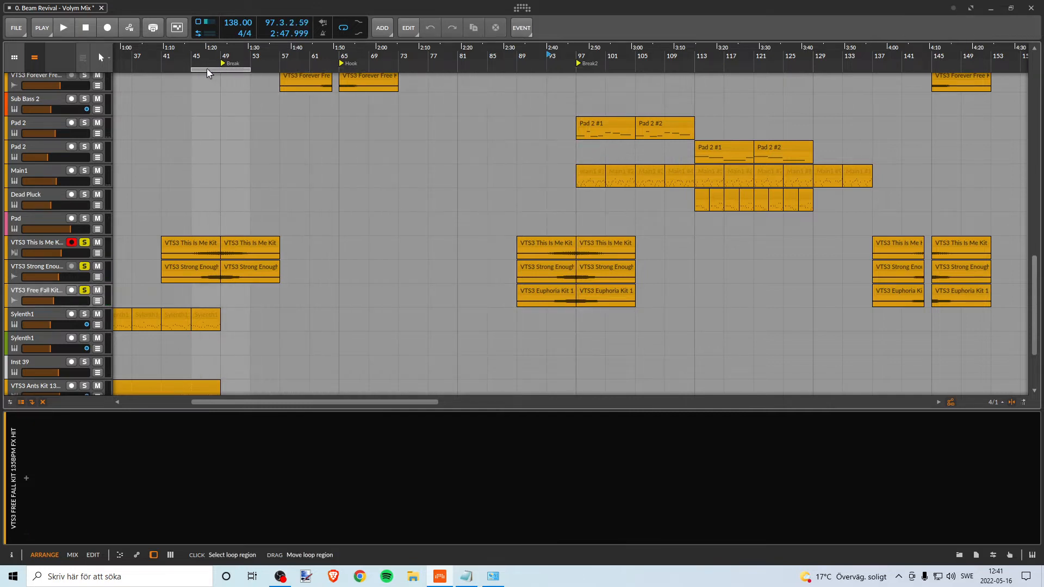
click(193, 60)
key(space)
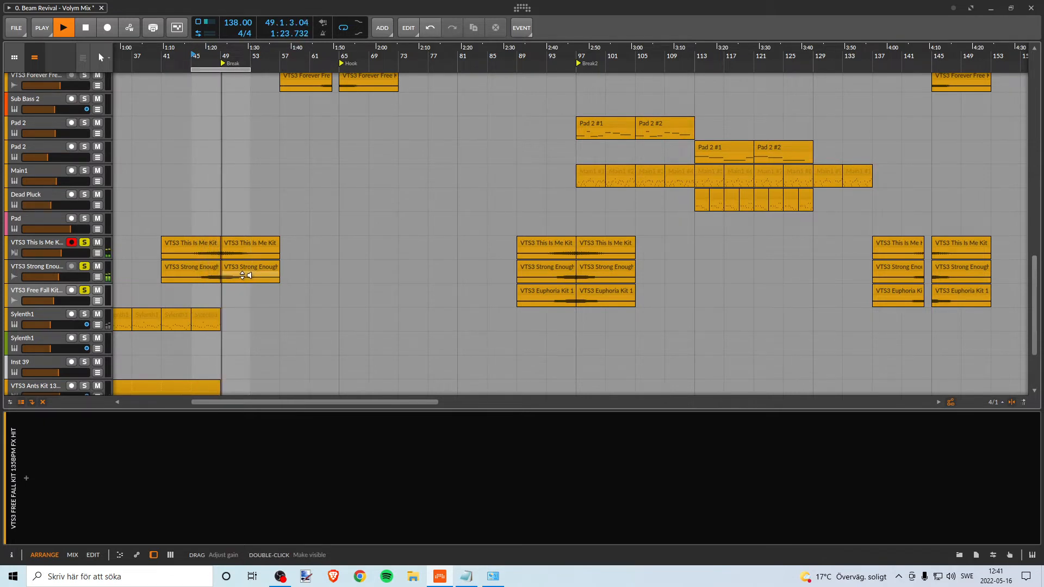
click(85, 242)
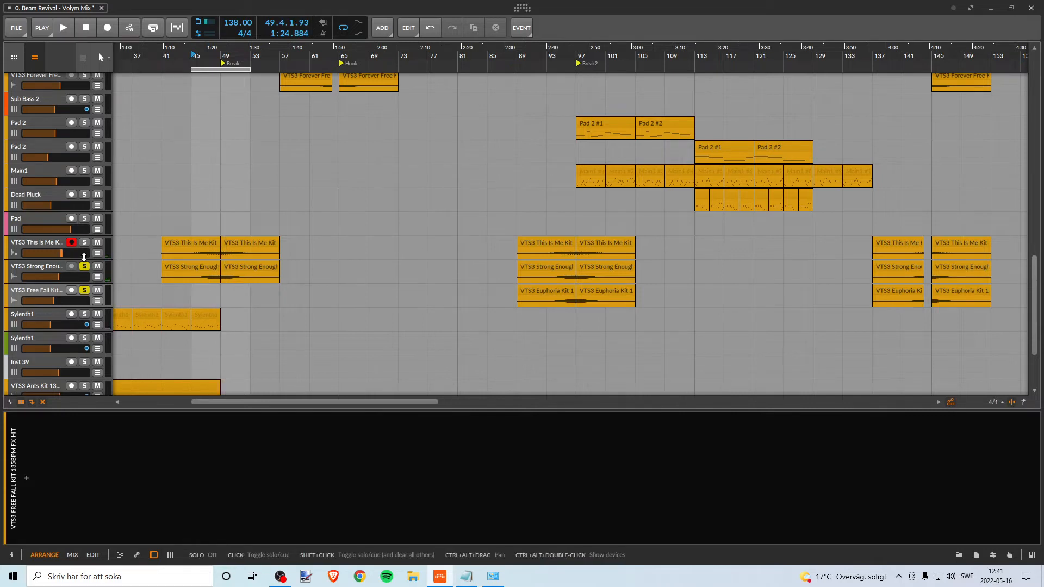
click(84, 266)
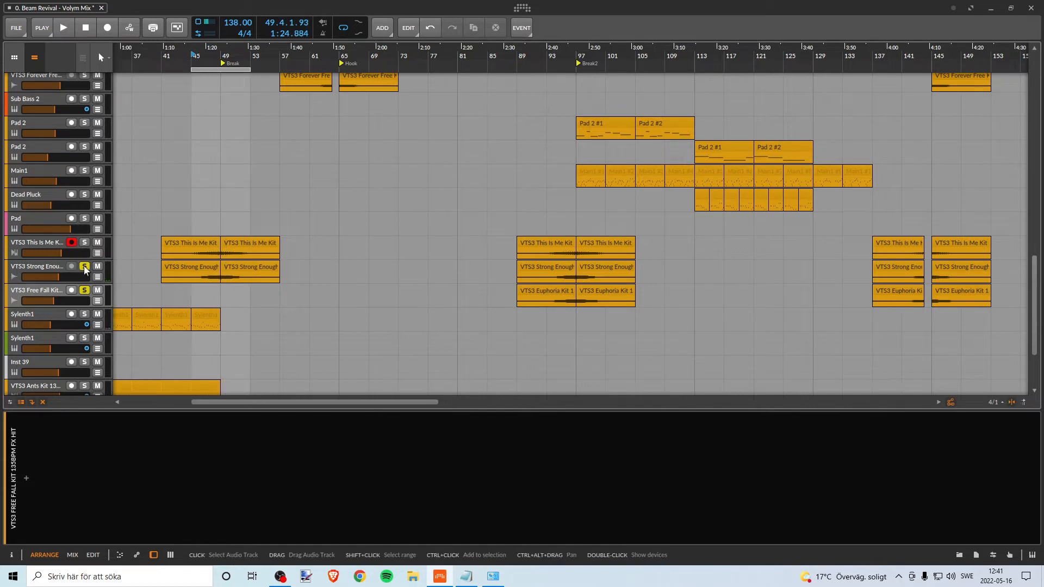
Recolour the VTS3 This Is Me, VTS3 Strong Enough and VTS3 Free Fall FX Hit tracks olive green
click(54, 247)
right_click(54, 246)
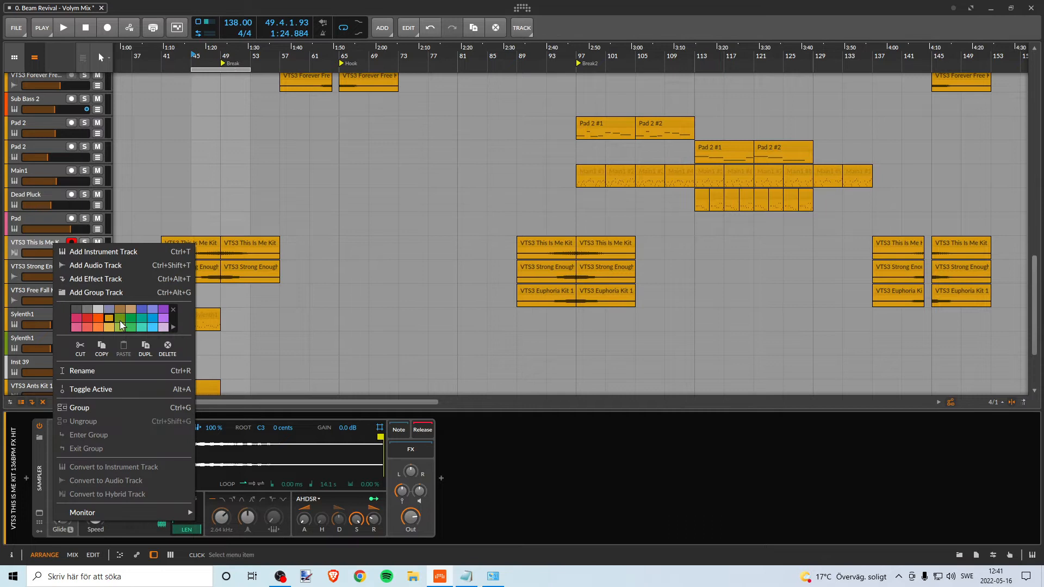
click(121, 325)
click(47, 272)
click(57, 269)
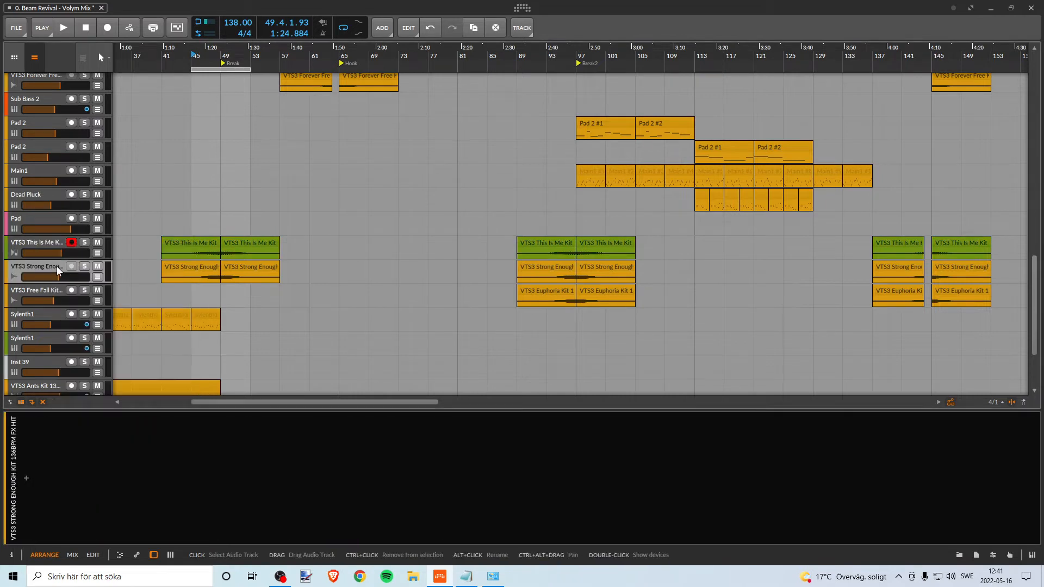
right_click(57, 269)
click(124, 341)
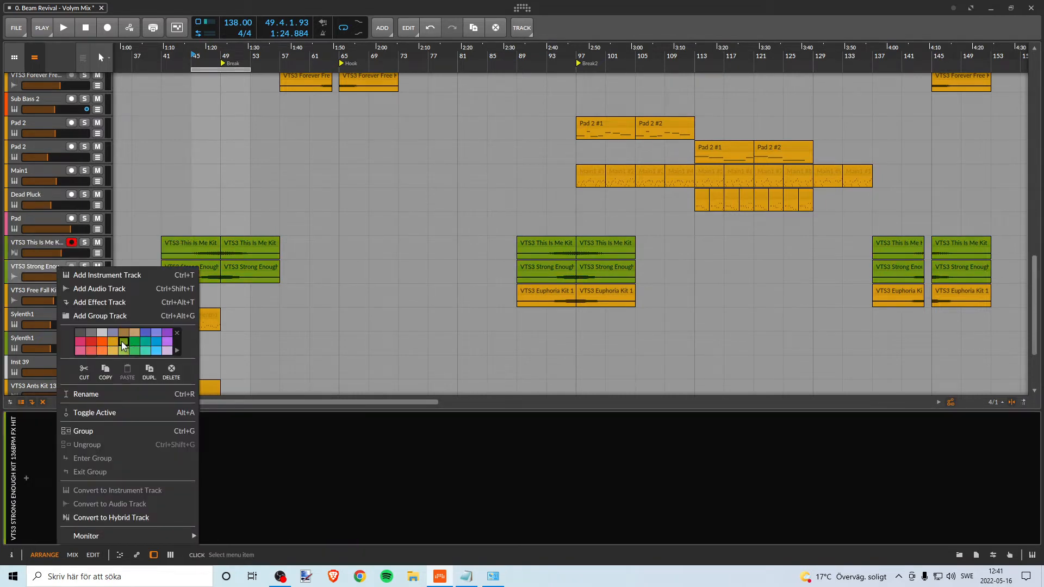
click(41, 284)
click(47, 293)
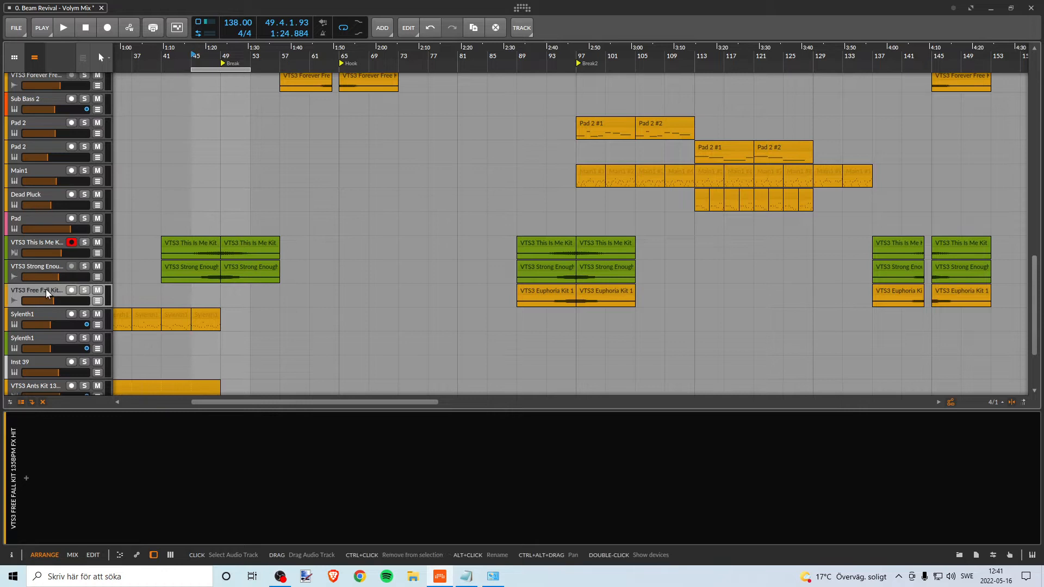
right_click(47, 294)
click(113, 365)
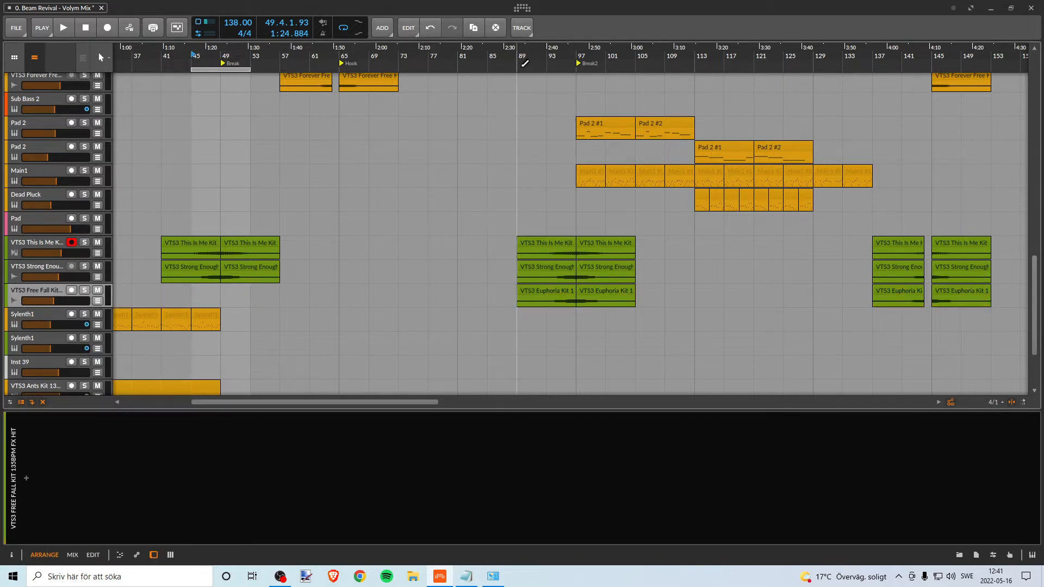
scroll(526, 64, down, 3)
scroll(526, 64, down, 4)
scroll(529, 67, down, 2)
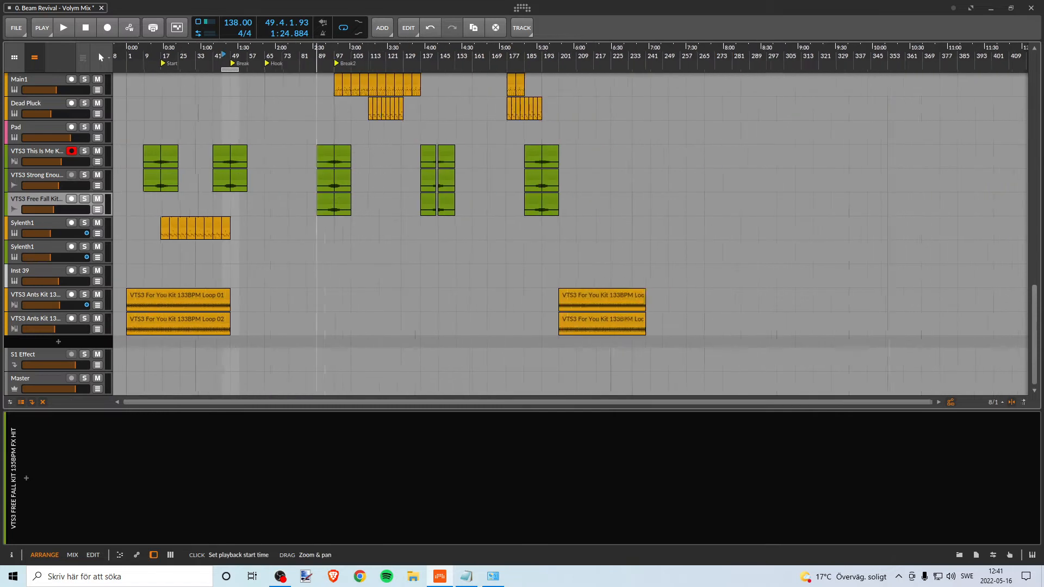
scroll(133, 67, up, 3)
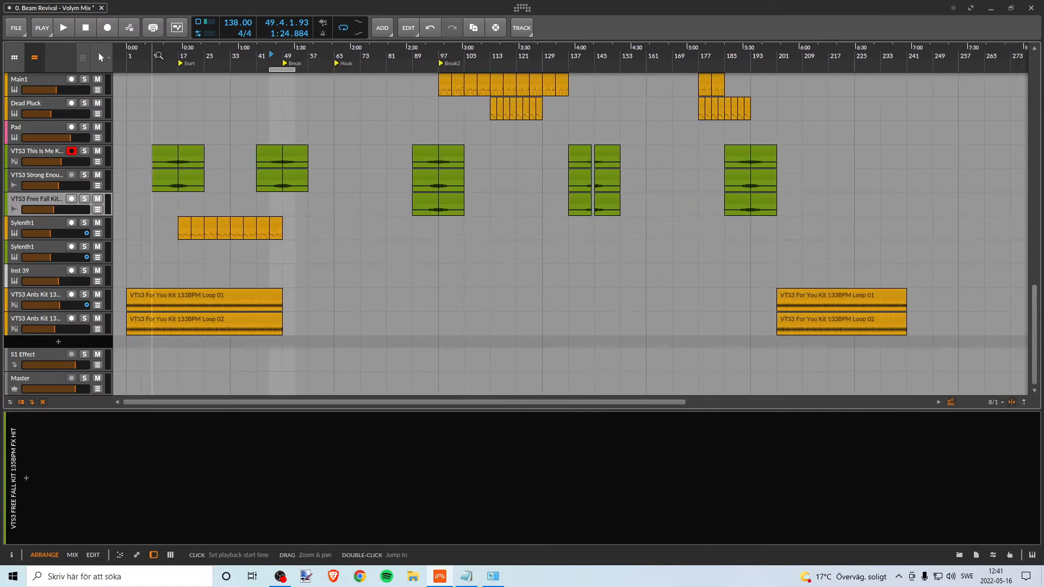
scroll(205, 93, up, 4)
scroll(226, 100, down, 4)
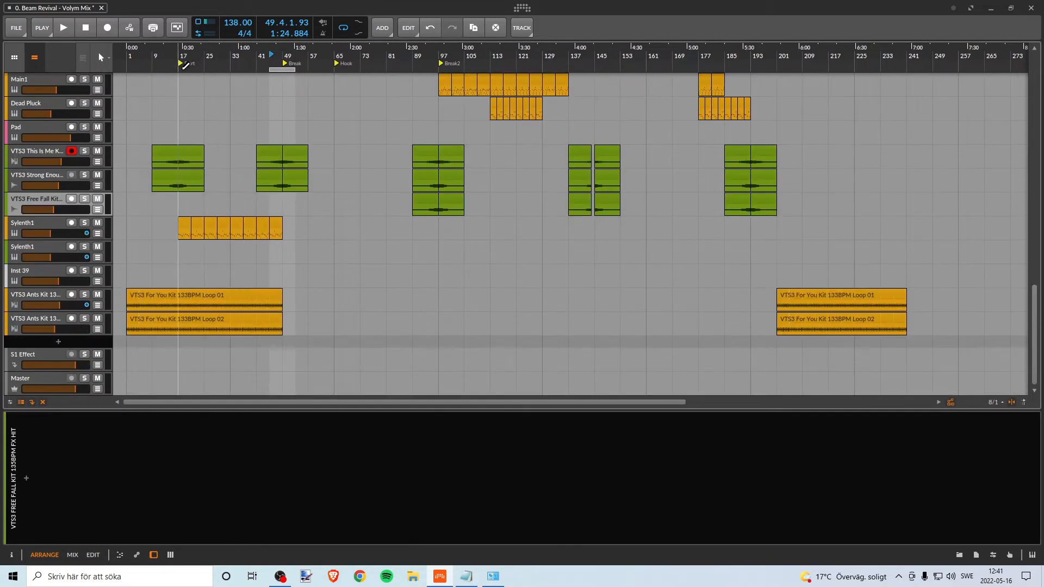
Move the loop region to bars 1–49 and start playback from bar 1
scroll(128, 64, up, 2)
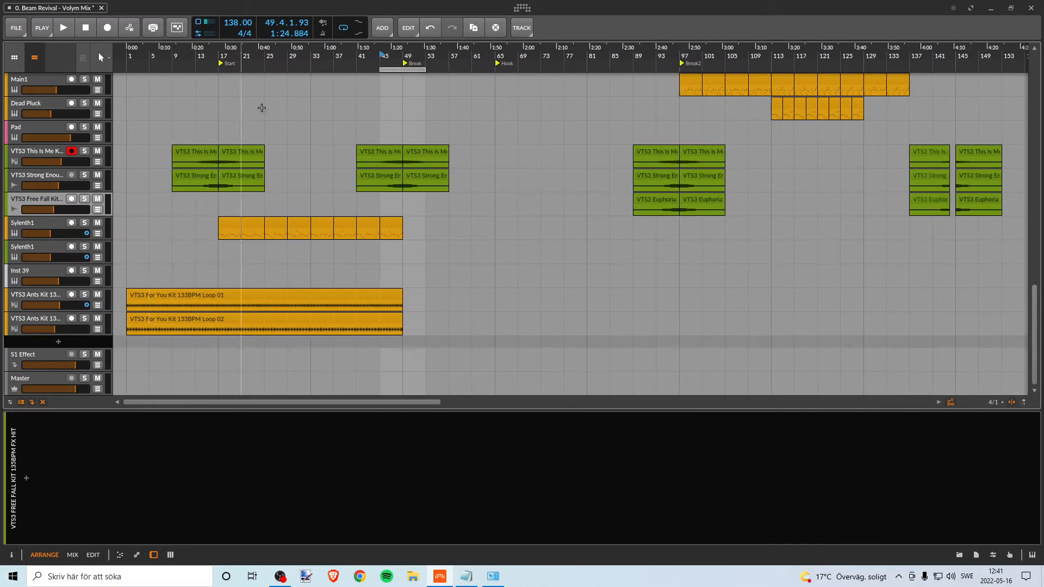
click(130, 68)
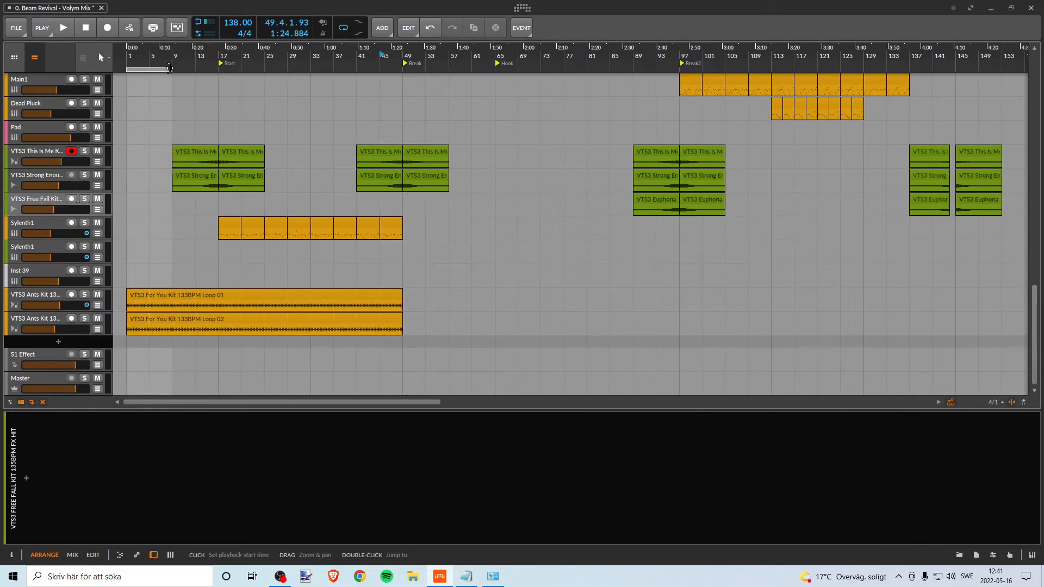
drag(171, 82, 390, 108)
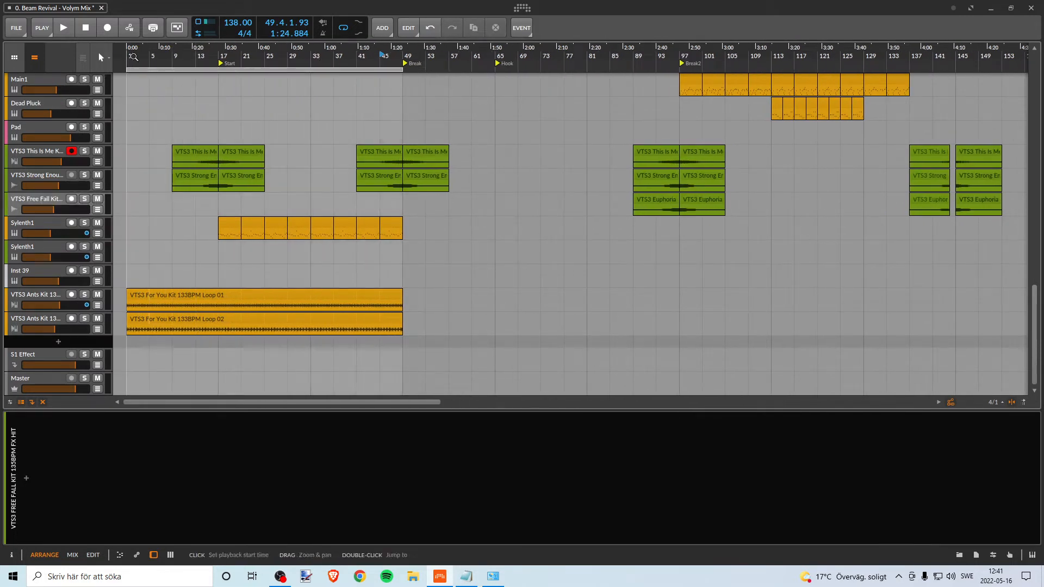
key(space)
Solo the second VTS3 Forever track, Tick and Drum Loop 01 one after another and listen to each in the intro
scroll(186, 185, up, 5)
scroll(186, 185, up, 5)
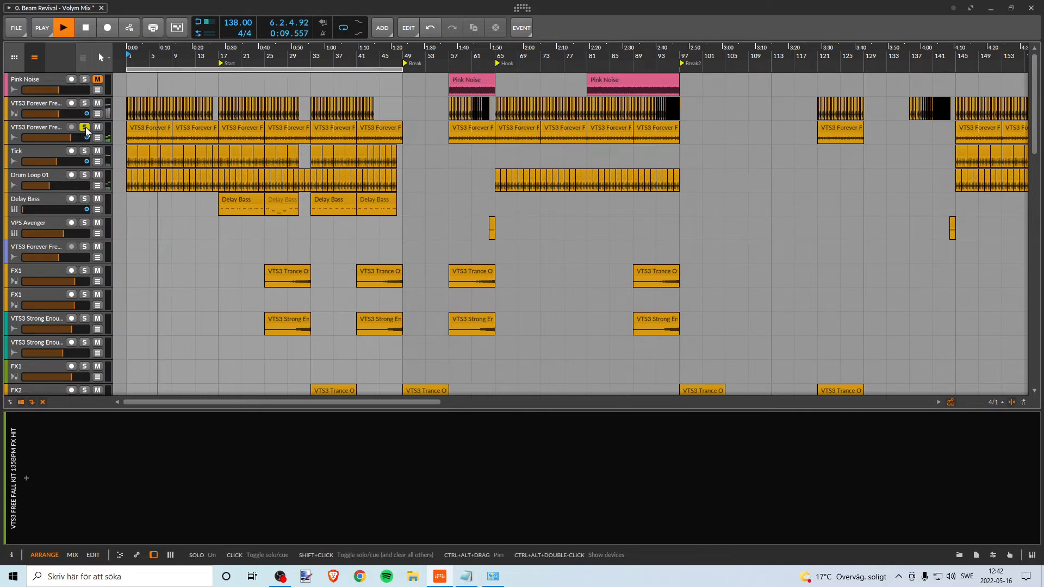
click(83, 152)
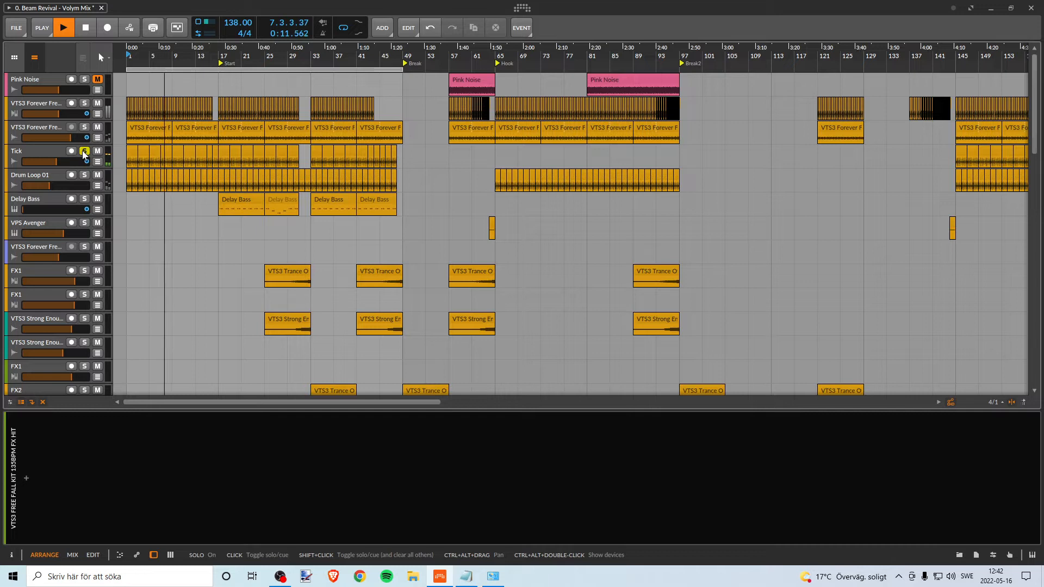
click(83, 152)
click(84, 175)
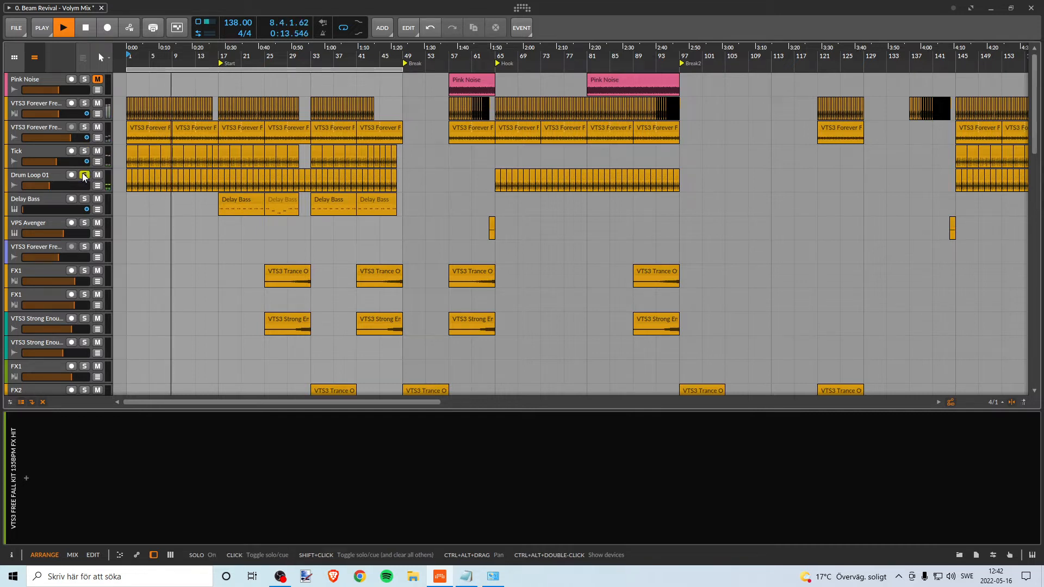
click(84, 175)
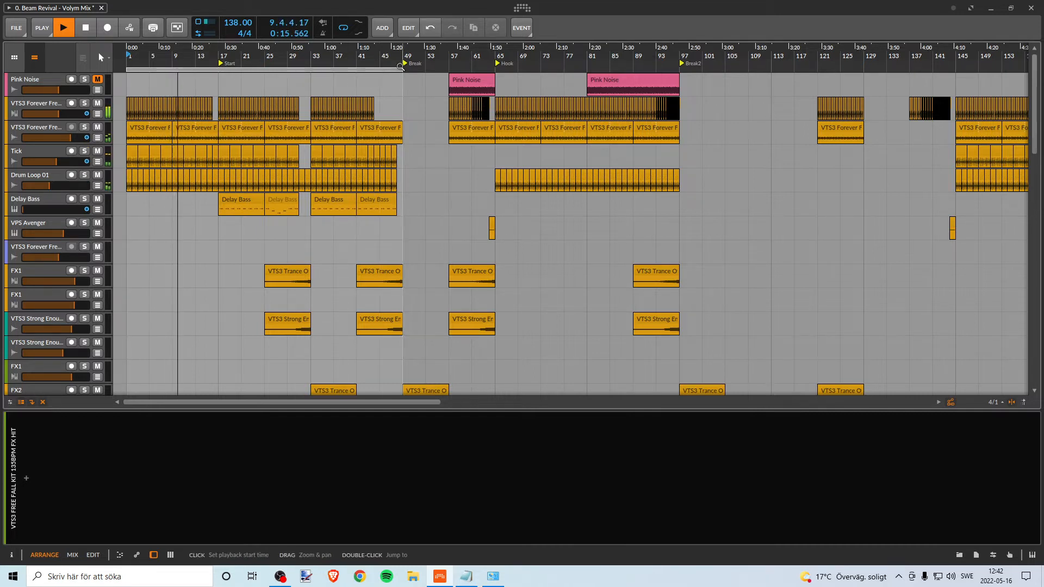
Shorten the loop region to bars 1–17 and restart playback from bar 1
drag(402, 70, 217, 70)
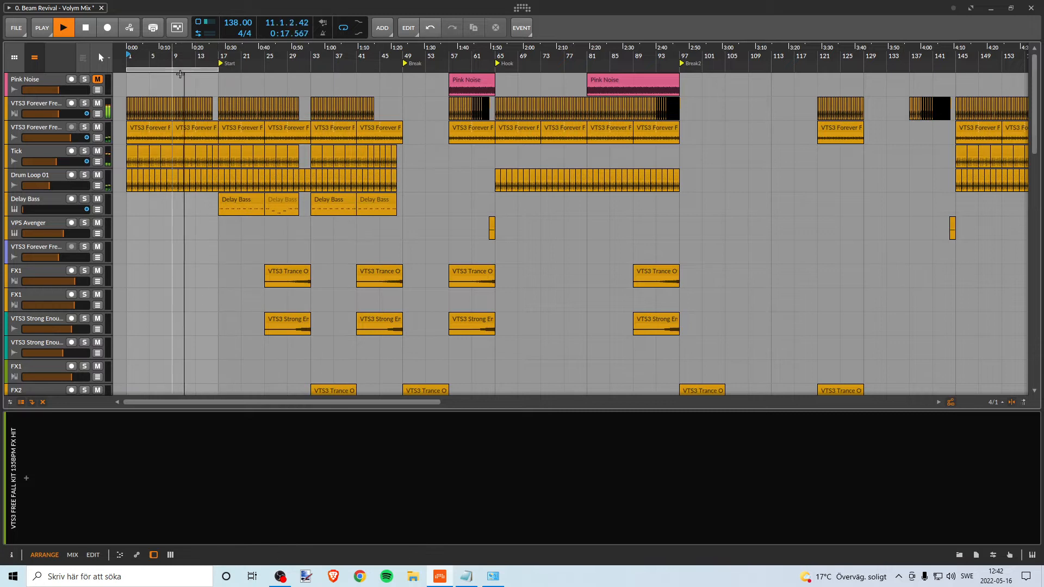
key(space)
key(space)
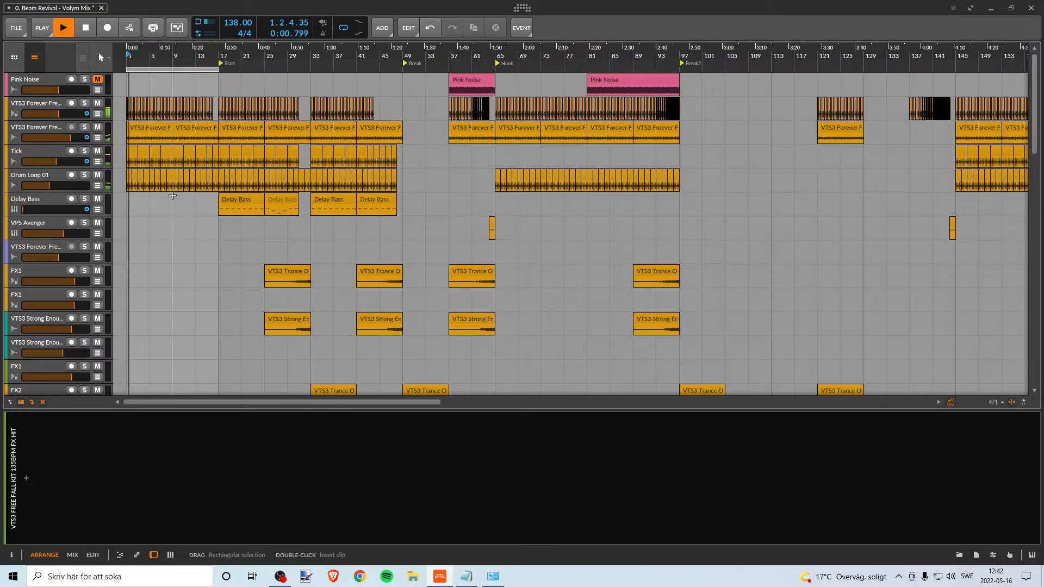
Check which tracks have clips in the intro and solo the two VTS3 Ants Kit loop tracks in turn
scroll(185, 193, down, 15)
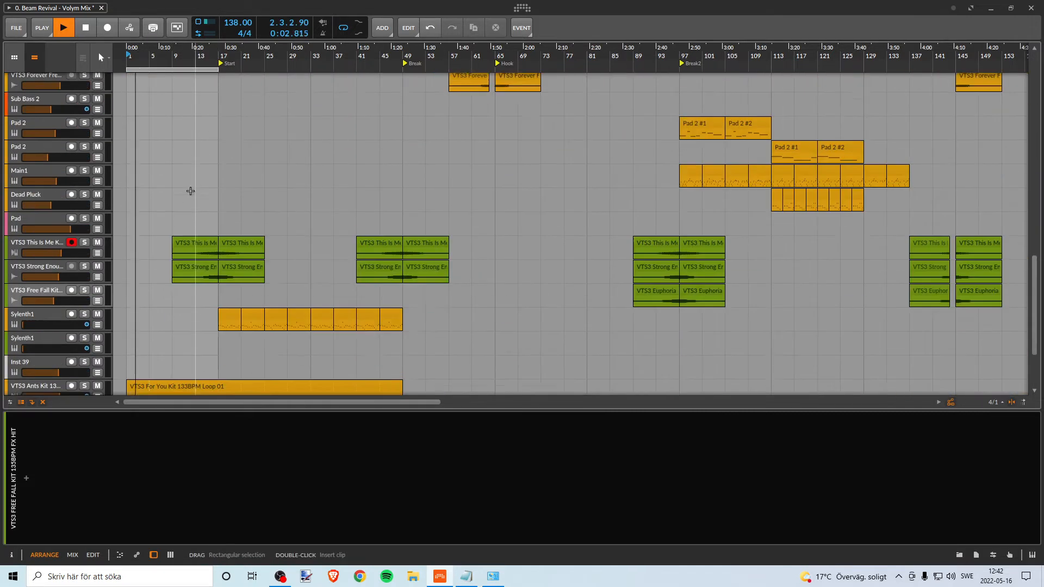
scroll(190, 191, down, 3)
scroll(173, 284, up, 12)
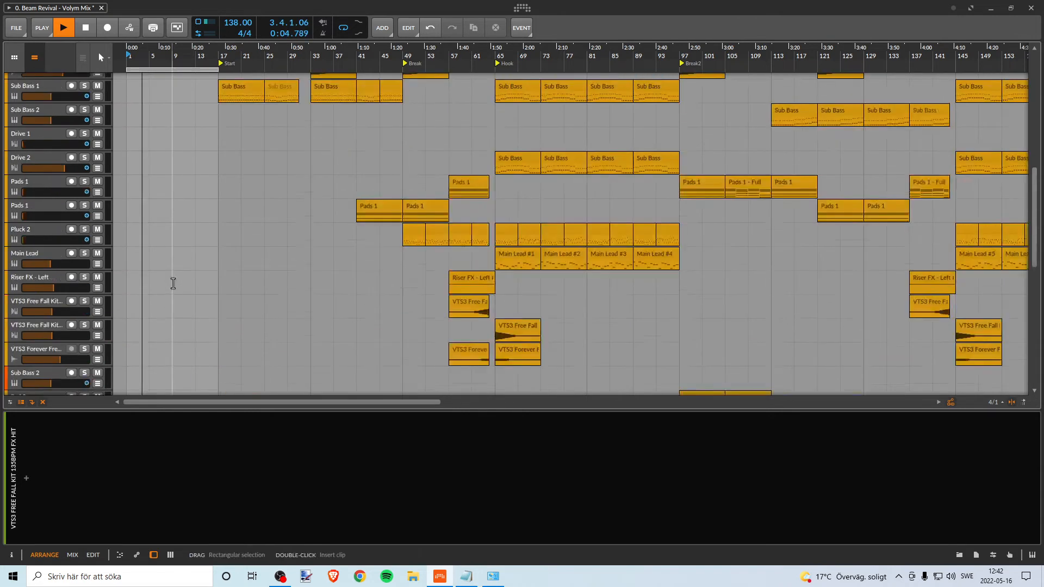
scroll(173, 283, up, 3)
scroll(173, 282, down, 15)
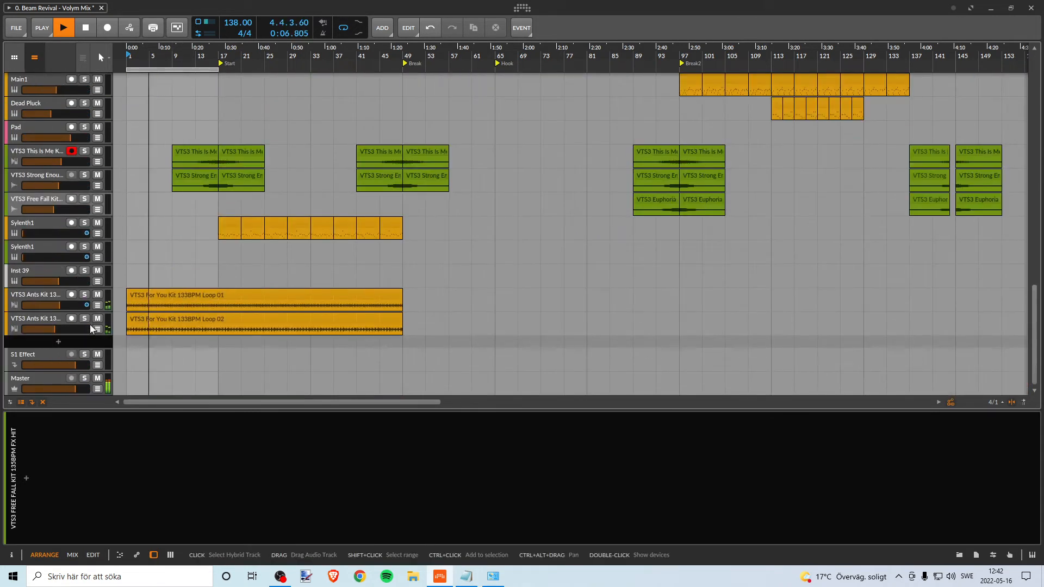
click(84, 319)
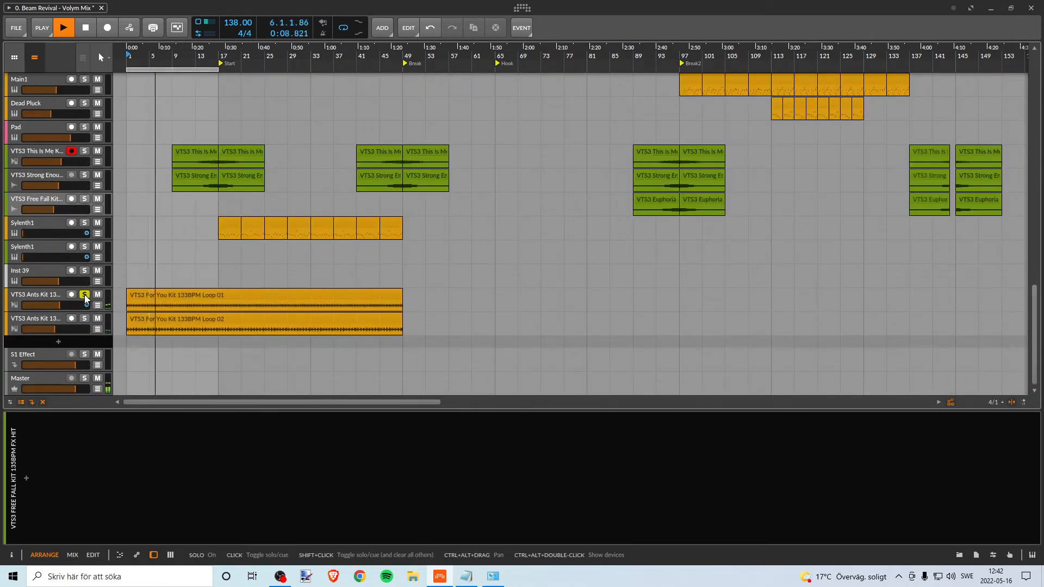
Solo the Tick track and the second VTS3 Forever track in turn to judge their levels in the intro
scroll(182, 343, up, 15)
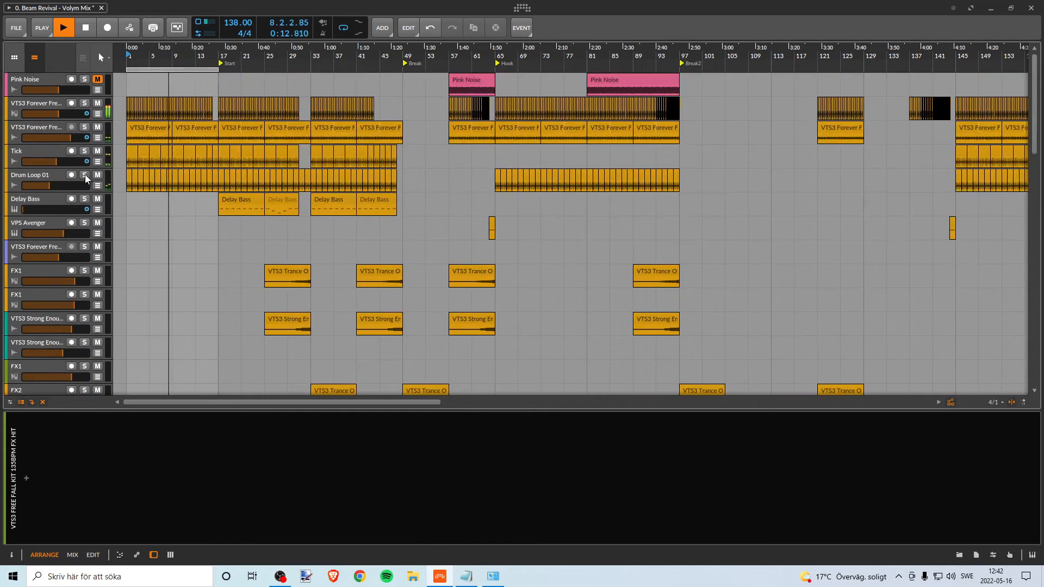
click(85, 151)
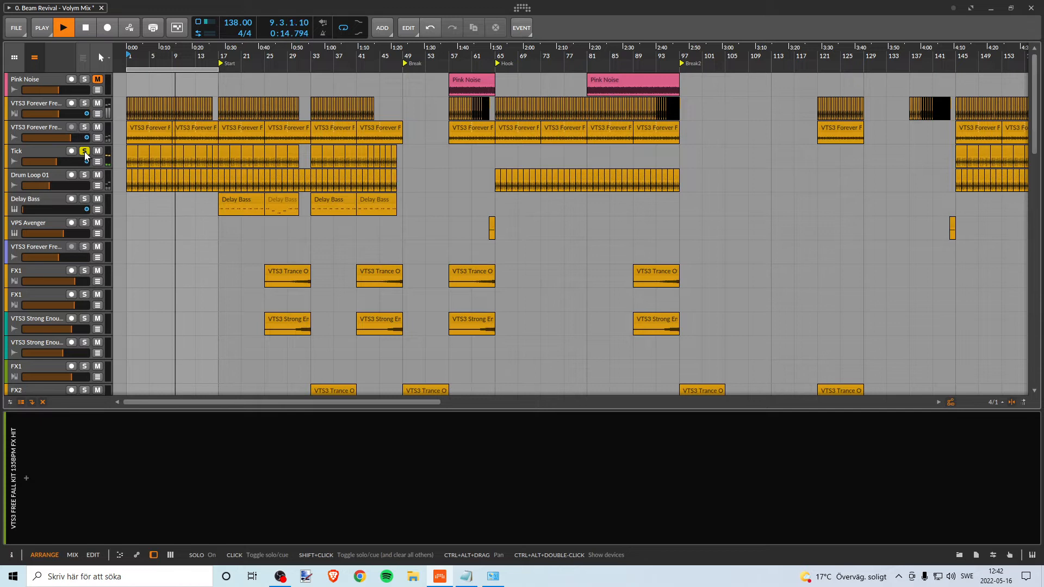
shift+click(85, 128)
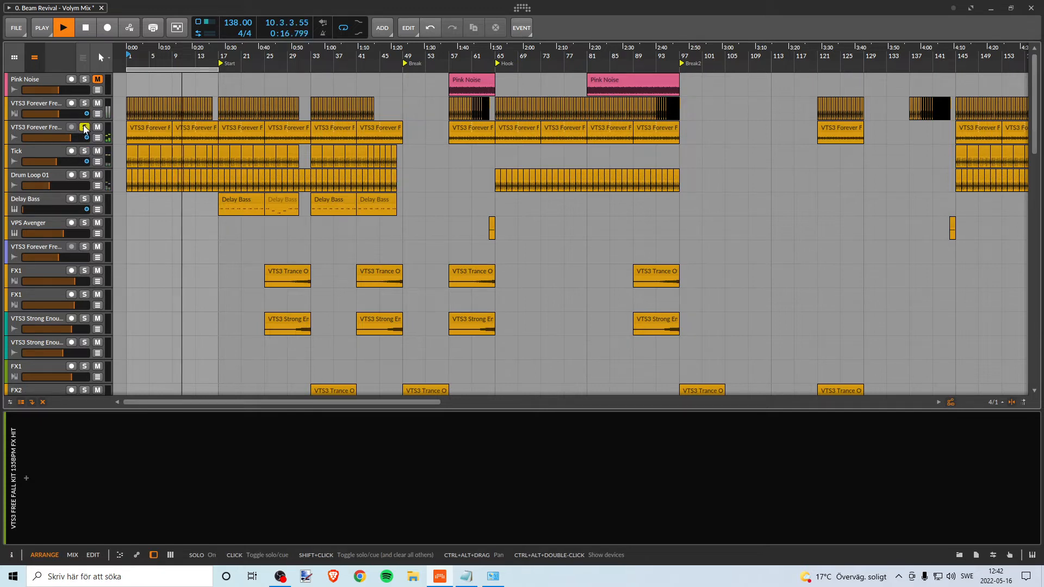
Solo the VTS3 Ants Kit track holding Loop 02 briefly and return to the full mix
scroll(144, 279, down, 8)
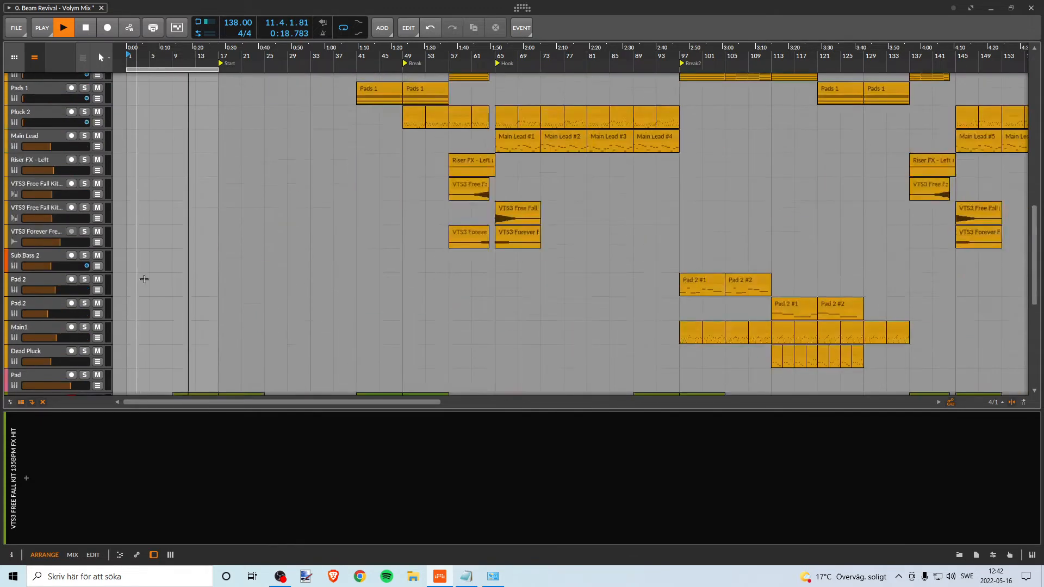
scroll(144, 279, down, 10)
click(85, 319)
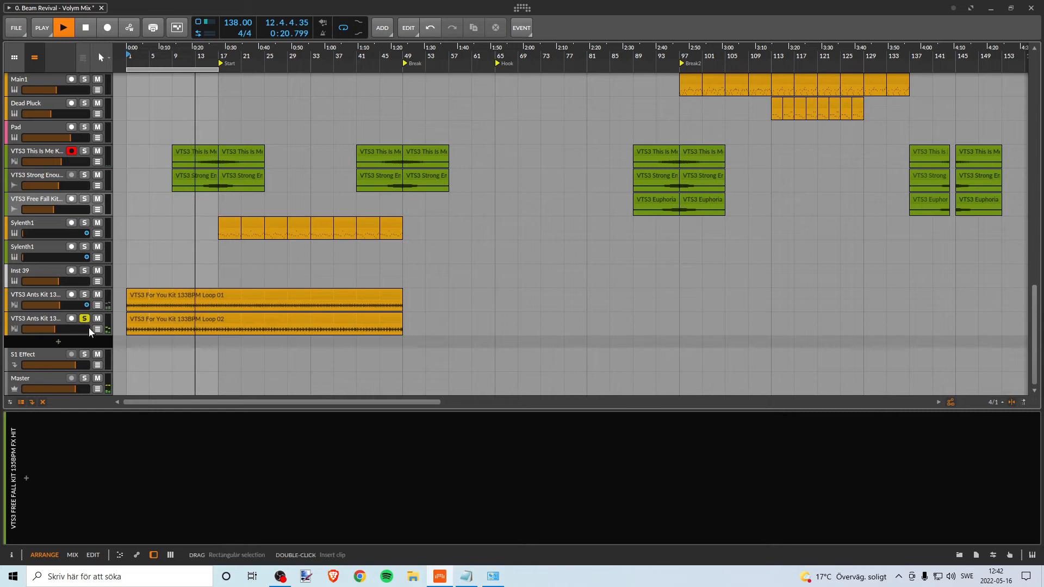
click(85, 318)
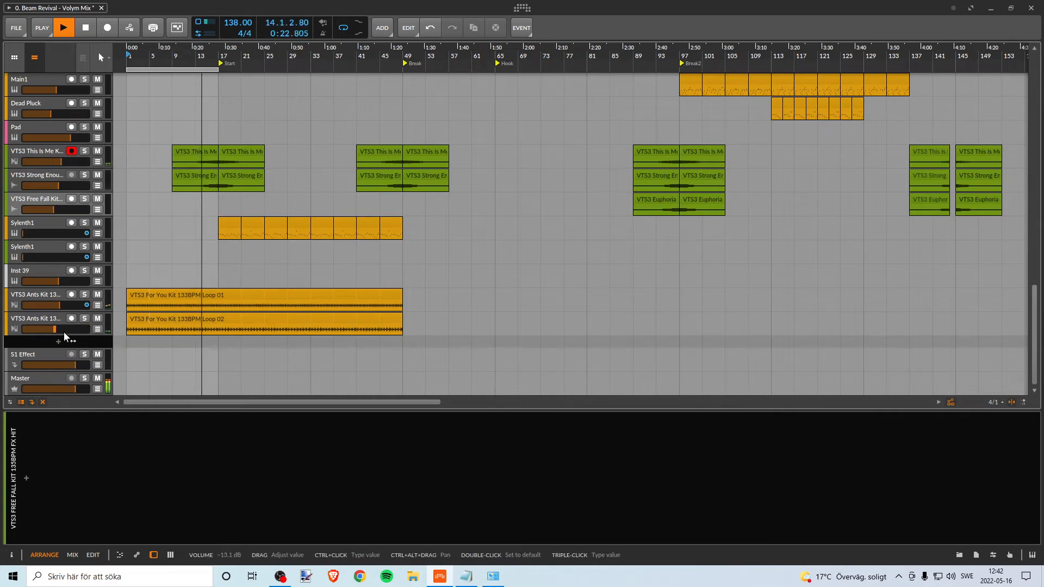
Replay from bar 1, recheck the Loop 02 track in solo, and lower both VTS3 Ants Kit tracks, with Loop 01 at about −10.8 dB
key(space)
key(space)
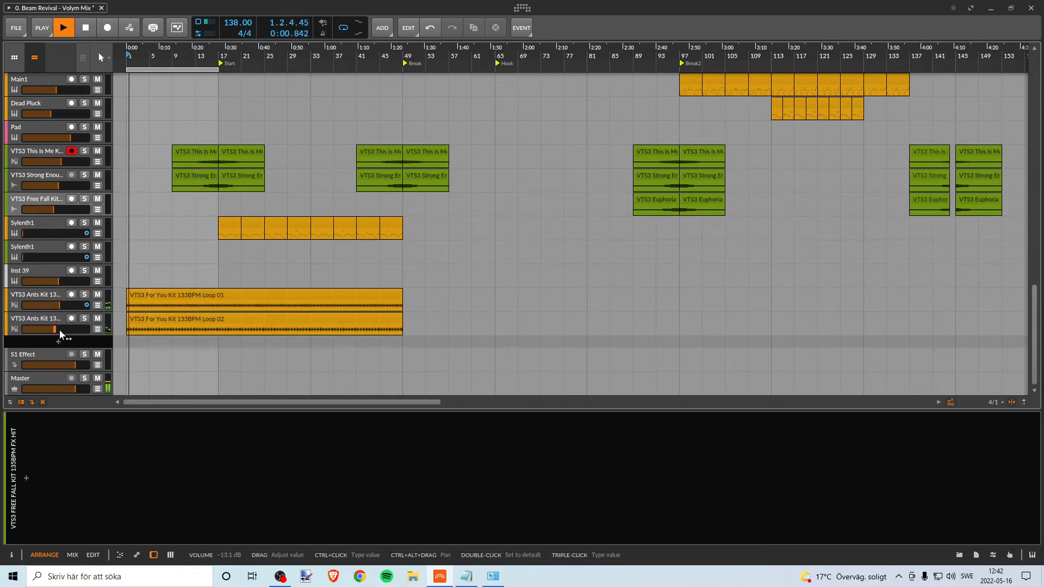
click(84, 319)
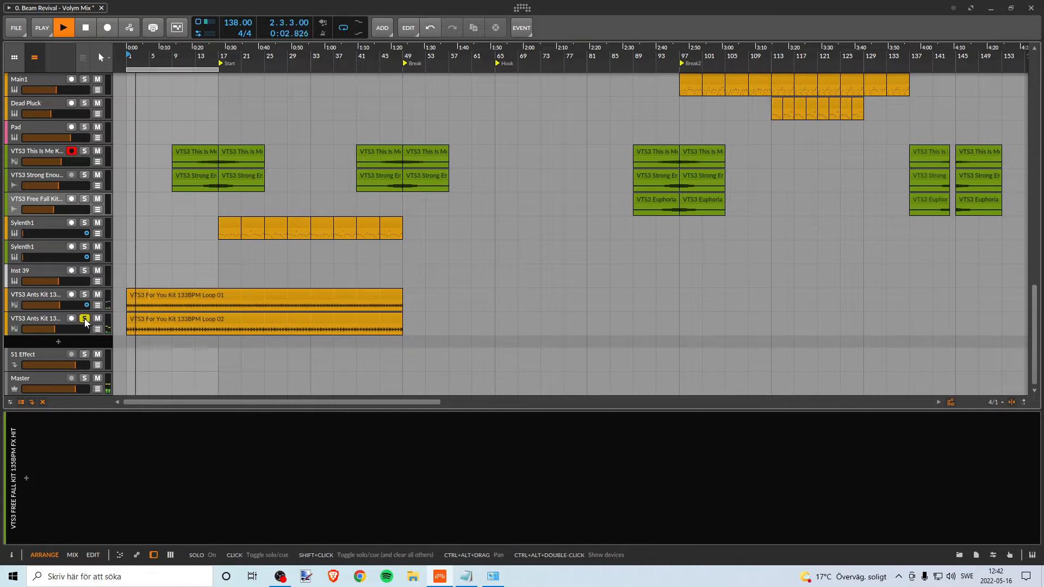
click(84, 319)
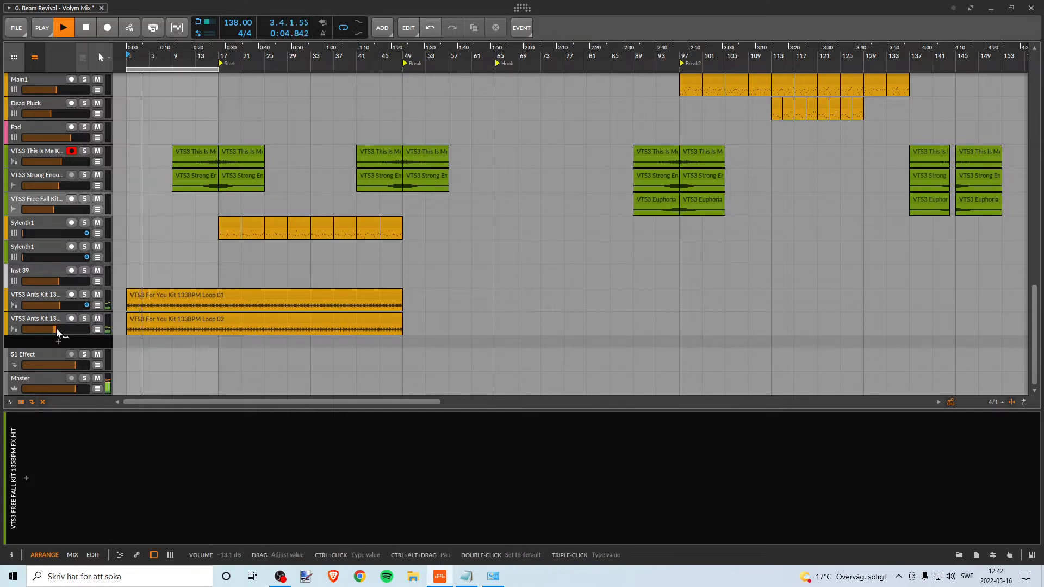
drag(57, 328, 57, 305)
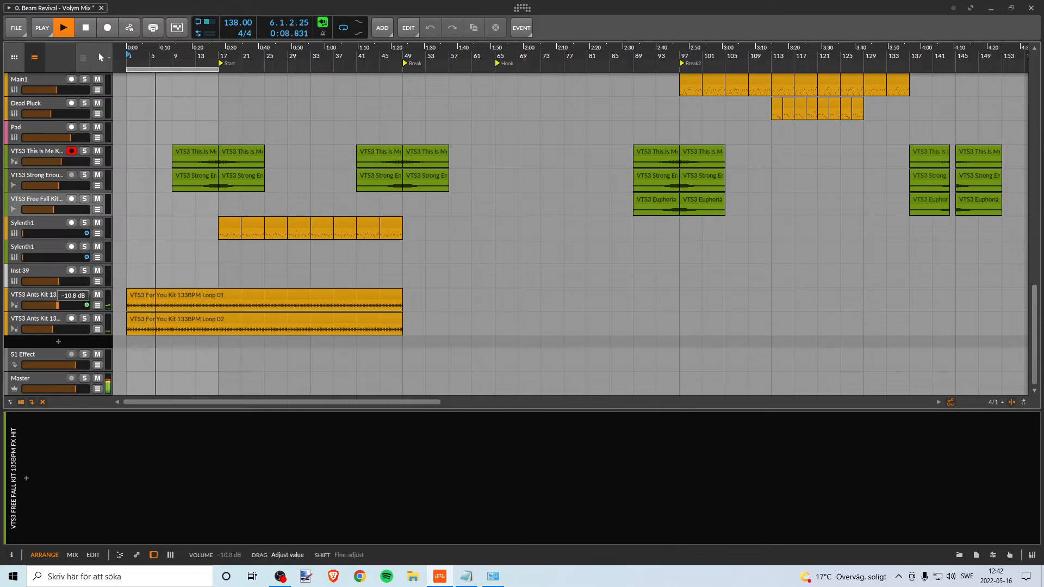
Select Drum Loop 01, listen to it in solo, and return to the full mix
scroll(167, 241, up, 15)
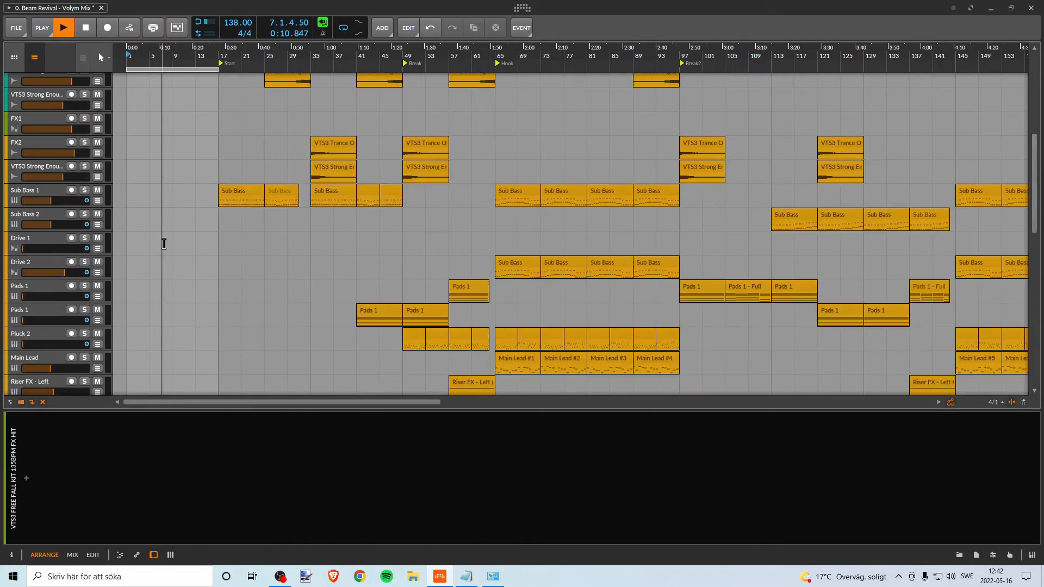
click(51, 181)
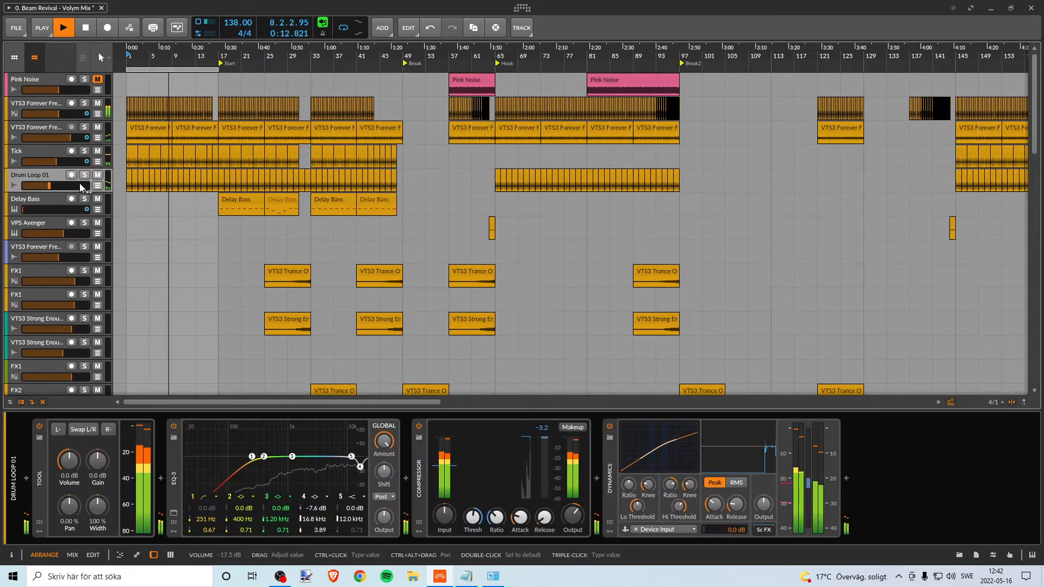
click(84, 176)
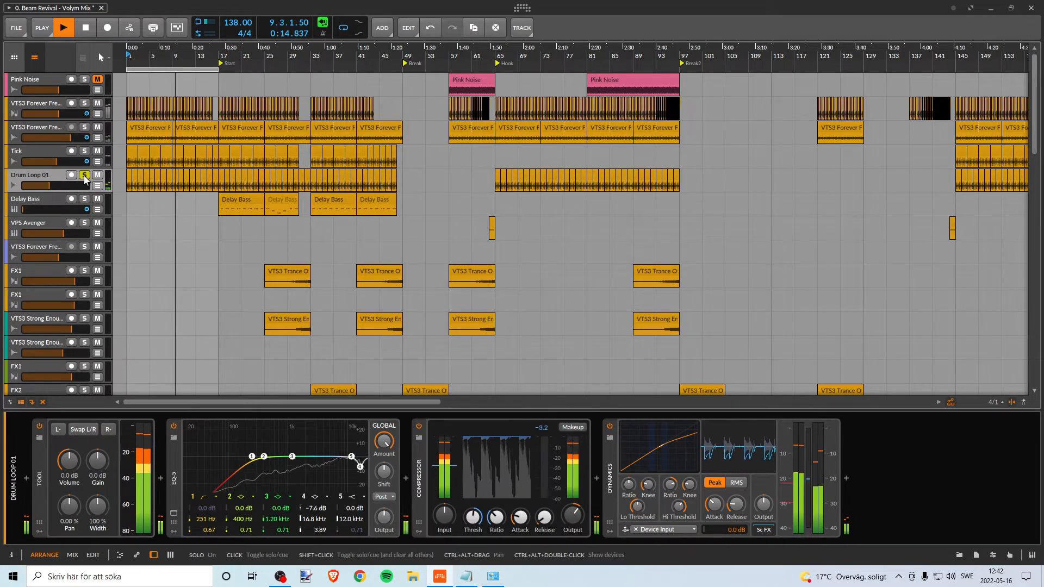
click(84, 176)
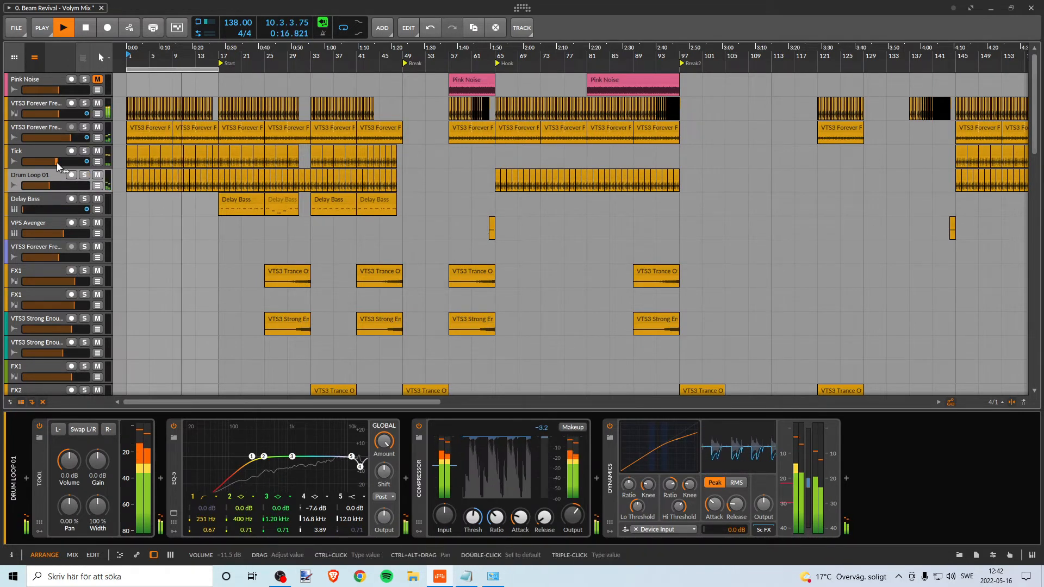
Lower the Tick track's volume to about −18.9 dB while replaying the intro from bar 1
drag(57, 163, 48, 161)
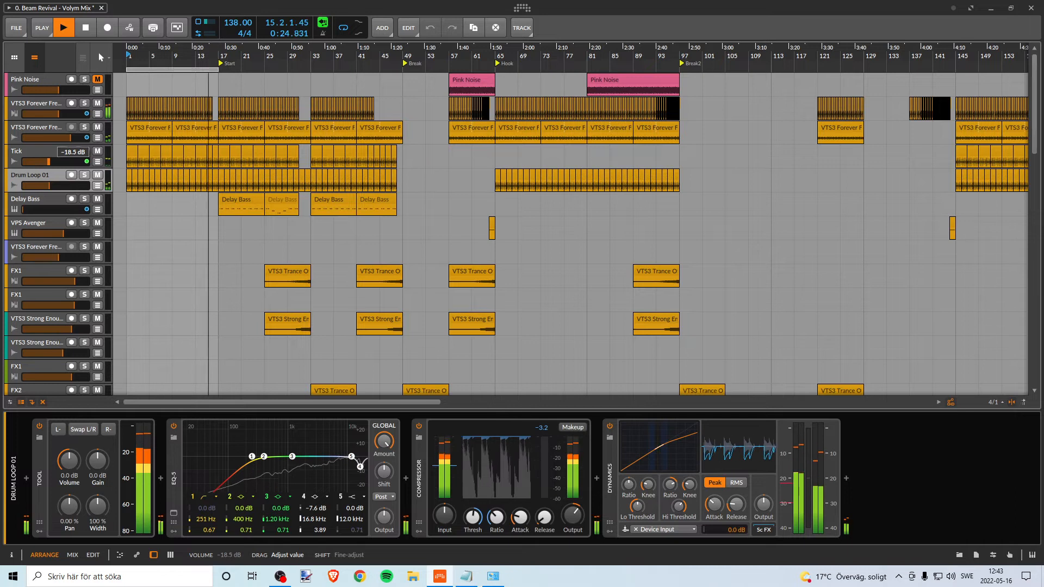
key(space)
key(space)
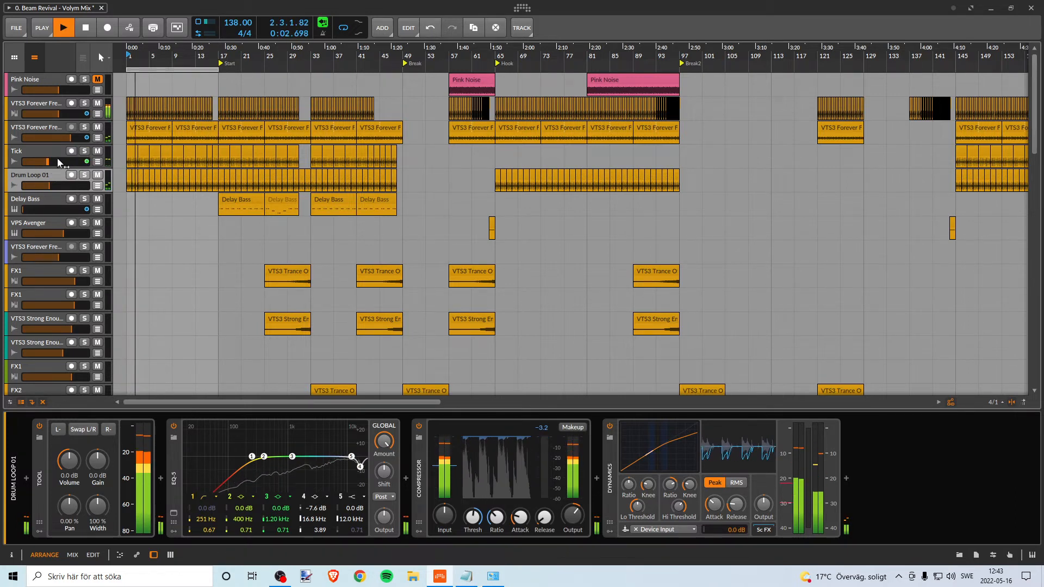
drag(57, 161, 56, 161)
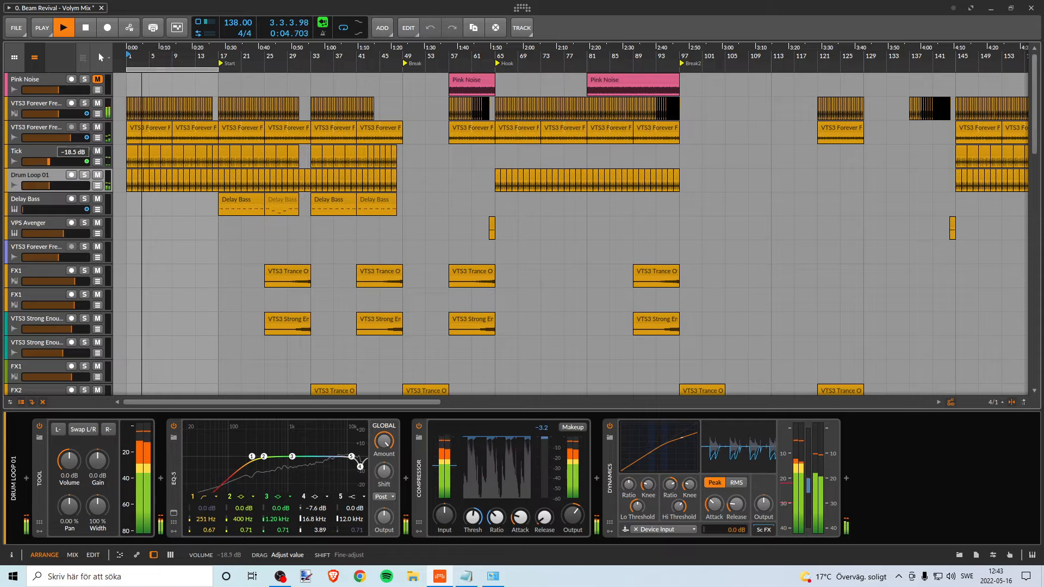
drag(56, 161, 57, 161)
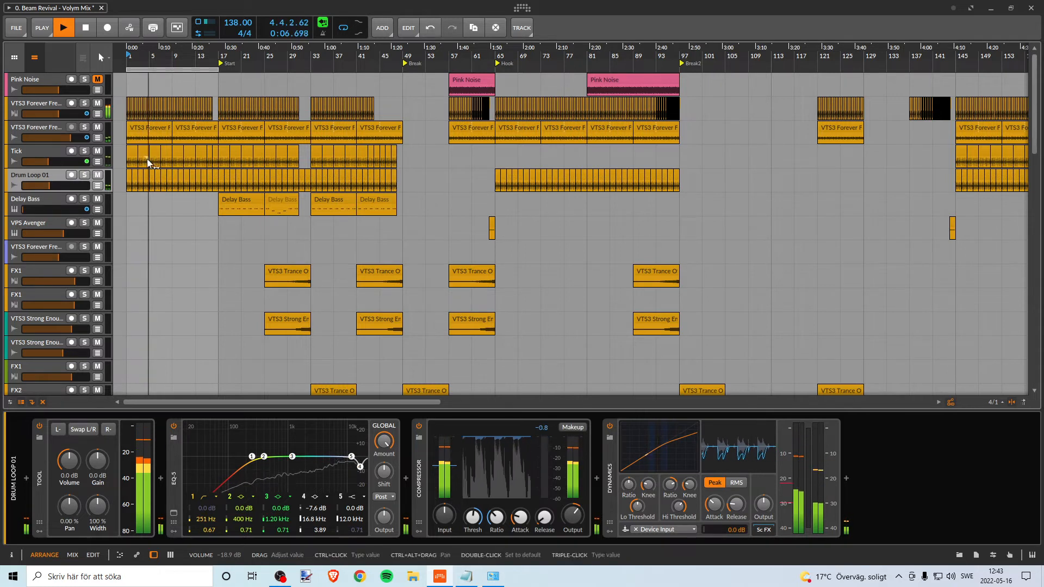
Recolour the Tick track olive green
click(55, 153)
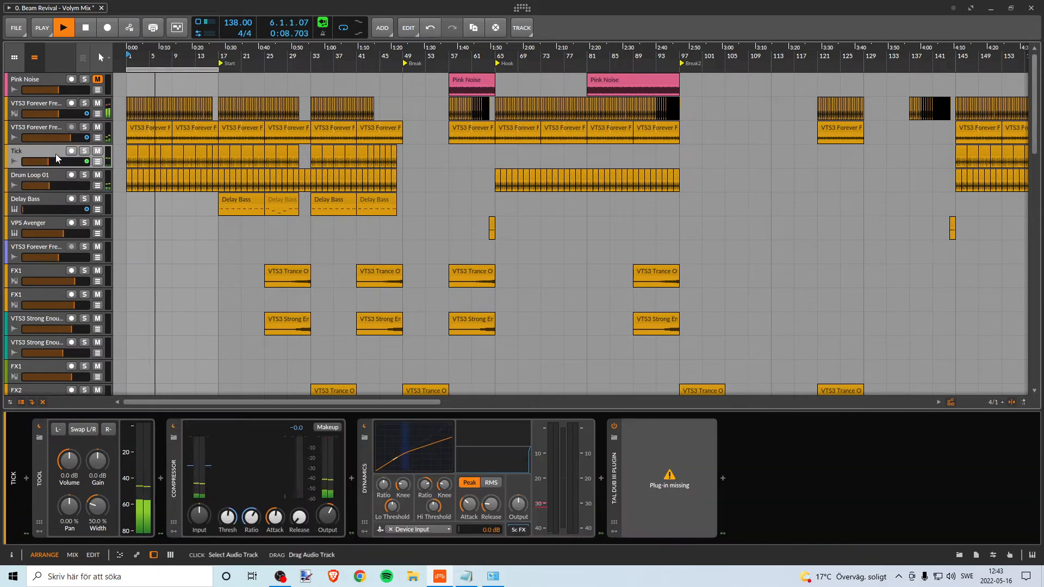
right_click(54, 153)
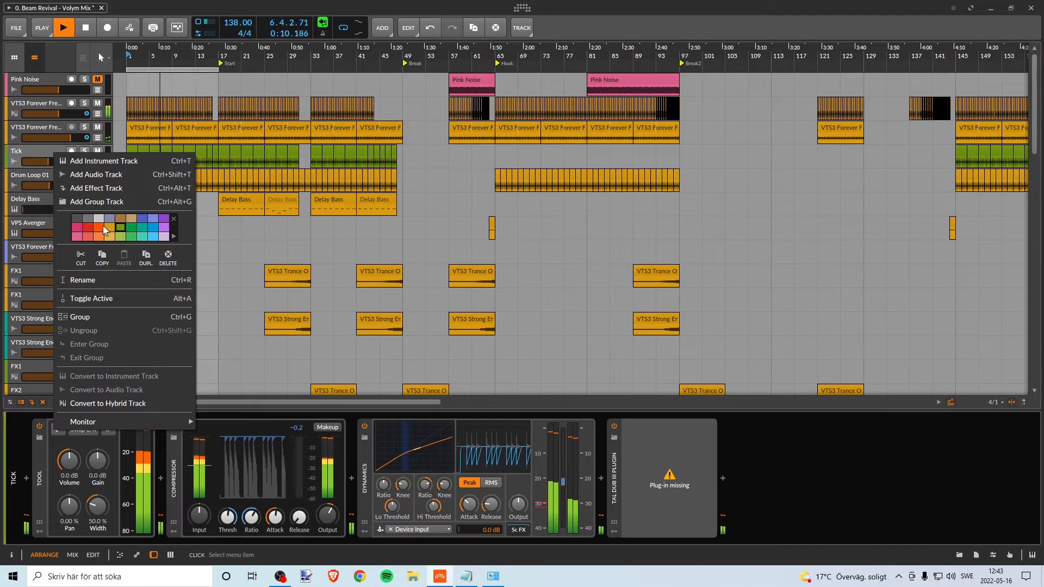
click(42, 155)
Solo Drum Loop 01, then switch the solo to the second VTS3 Forever track to compare them
click(48, 177)
click(84, 175)
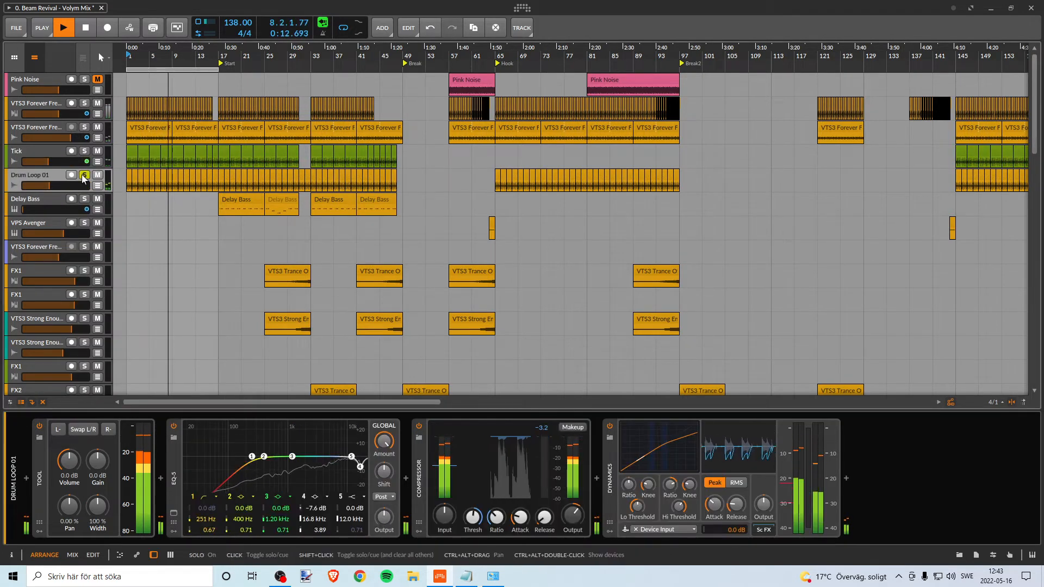
shift+click(84, 127)
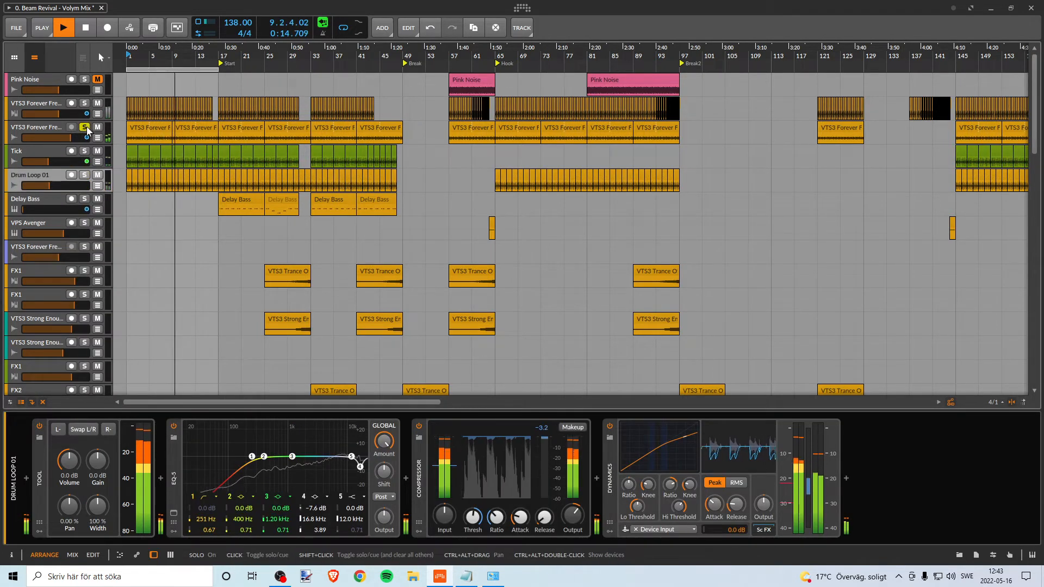
Select the second VTS3 Forever track and compare it in solo against the full mix
click(85, 126)
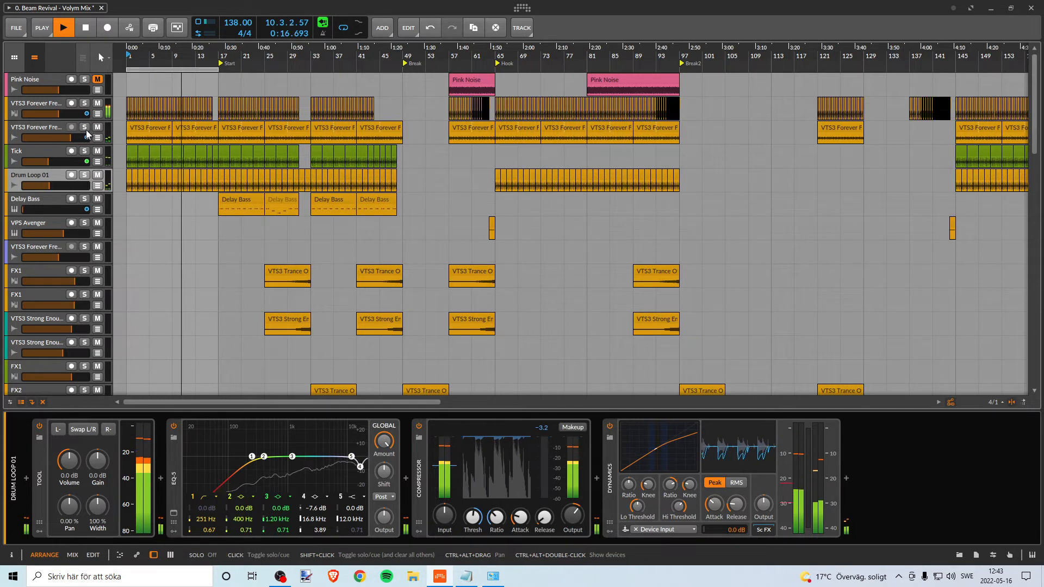
click(54, 127)
click(84, 127)
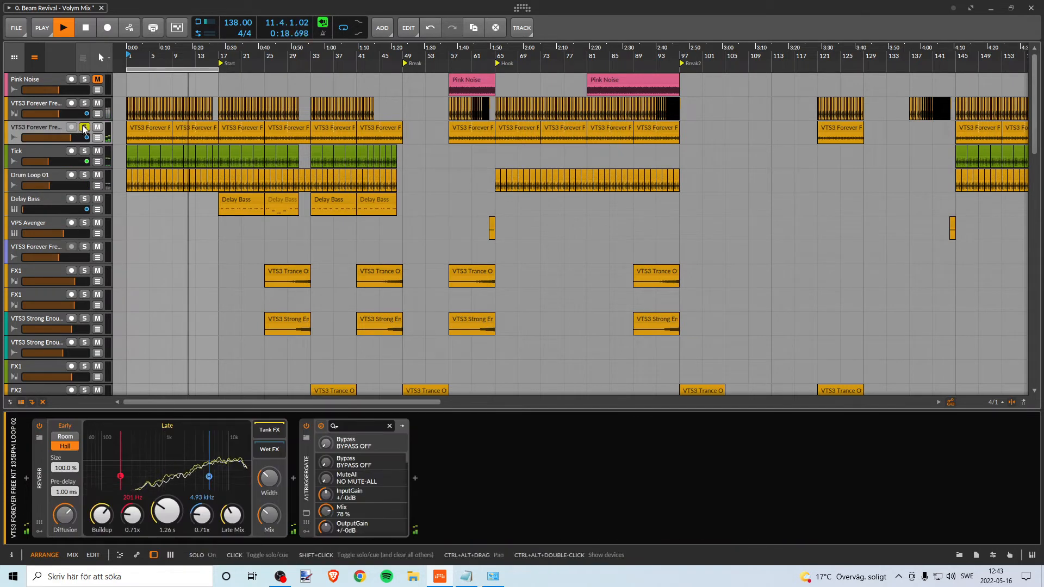
click(84, 128)
click(84, 128)
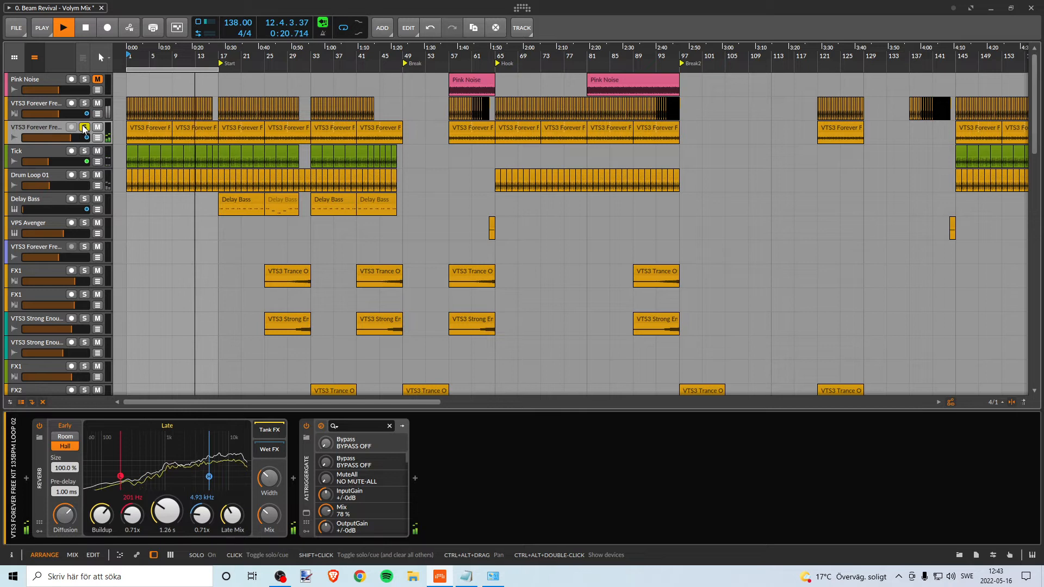
click(84, 127)
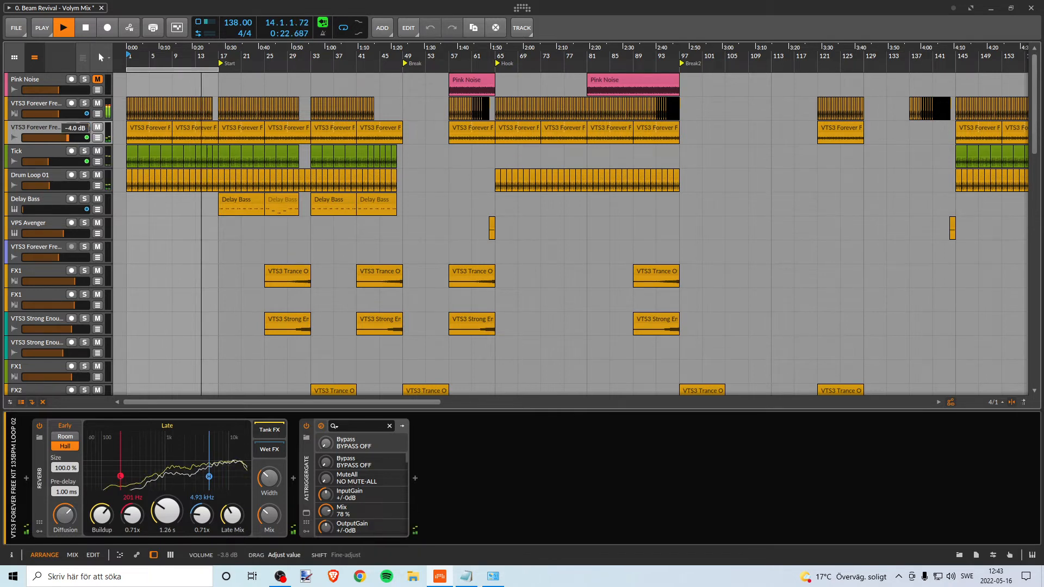
Balance the second VTS3 Forever track's volume at about −4.0 dB, toggling its solo while replaying the intro from bar 1
key(space)
key(space)
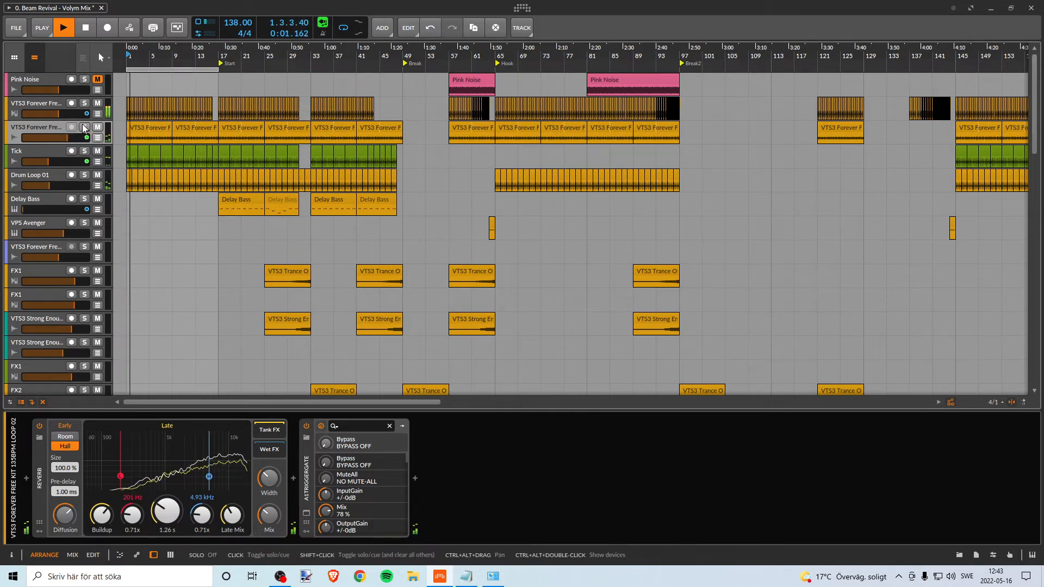
click(85, 128)
click(84, 128)
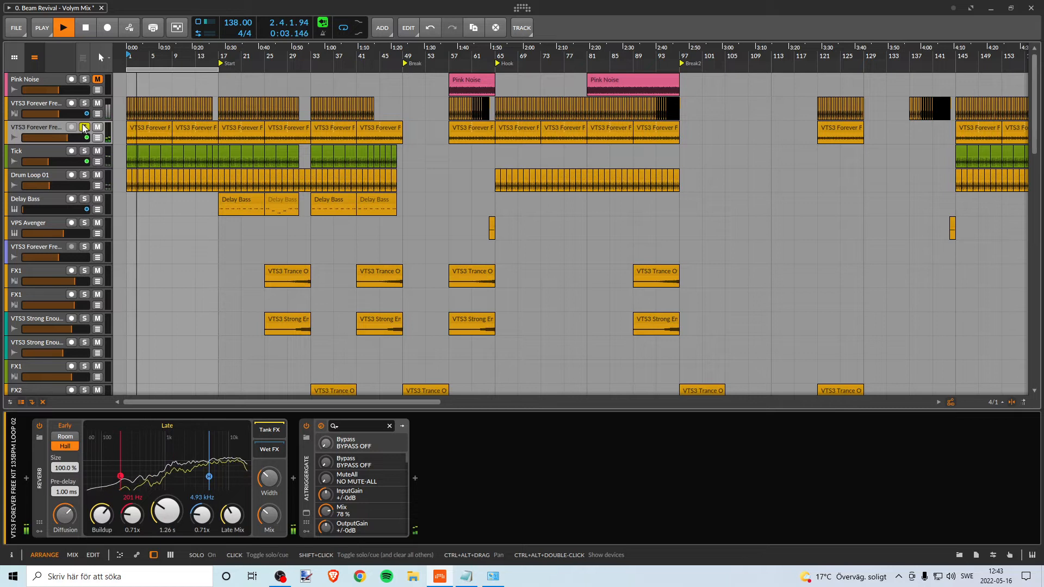
drag(66, 138, 64, 137)
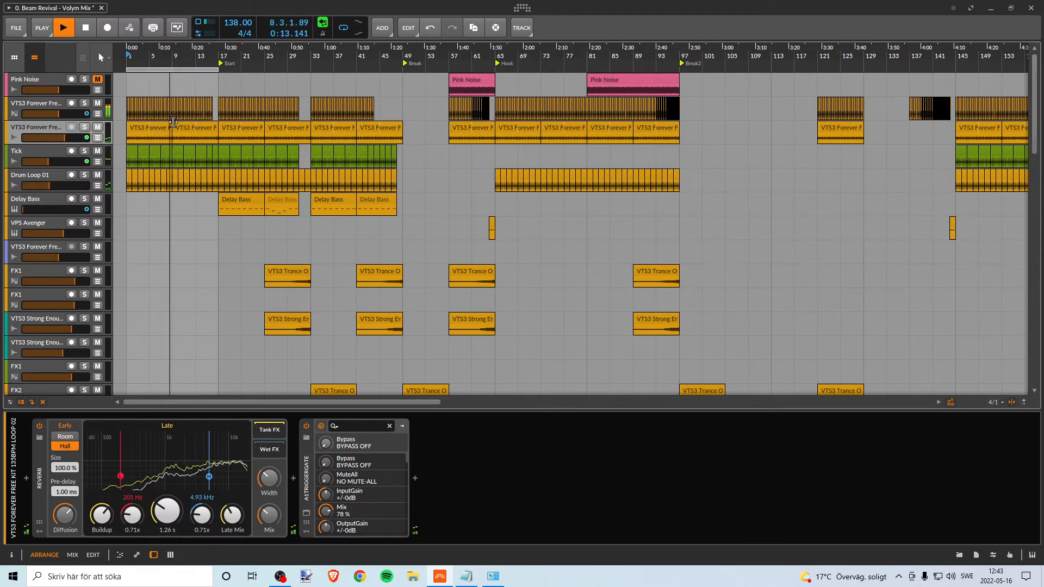
click(85, 127)
click(85, 127)
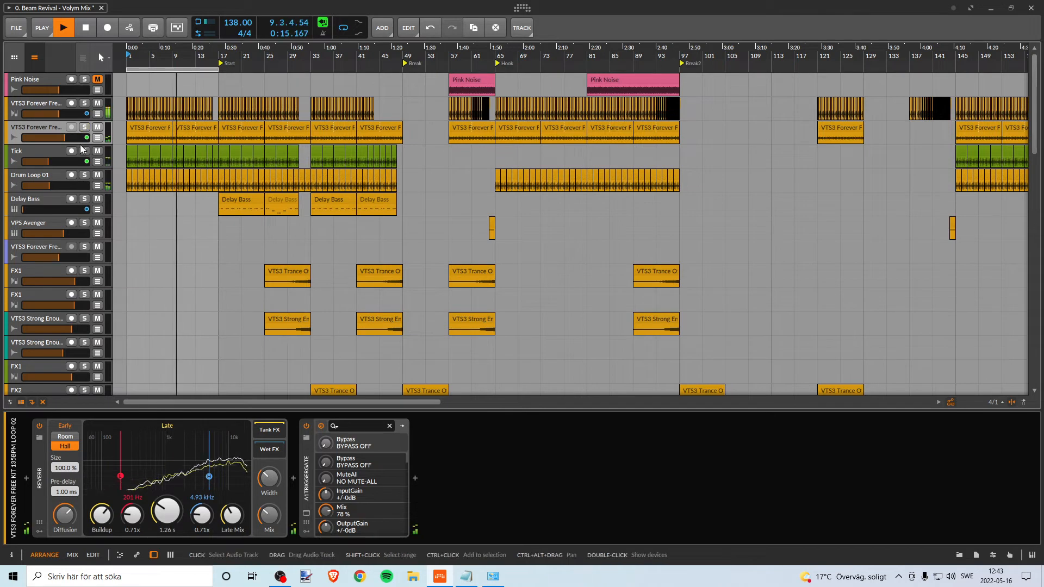
drag(74, 138, 75, 138)
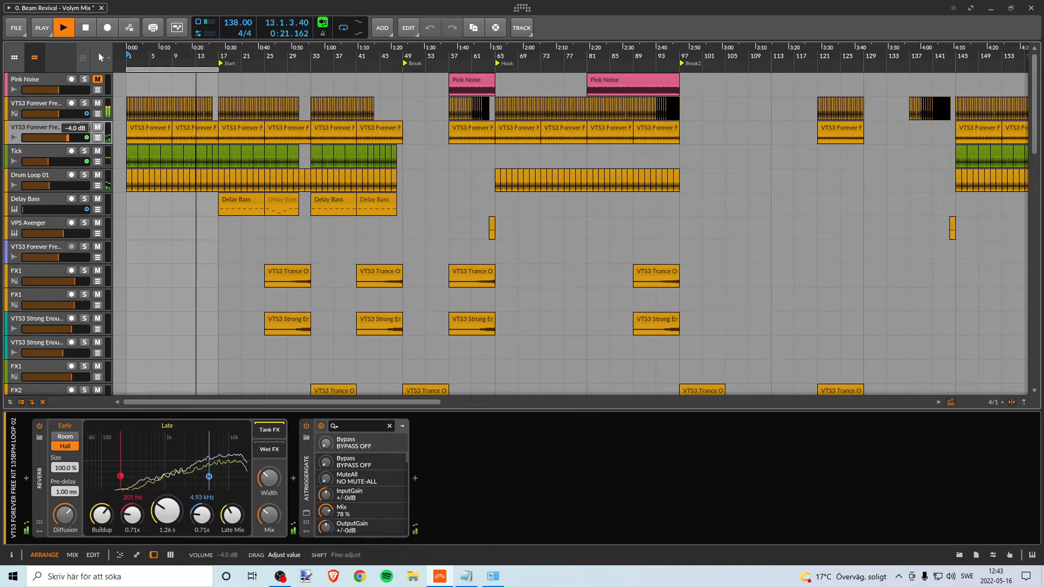
drag(68, 138, 69, 138)
key(space)
key(space)
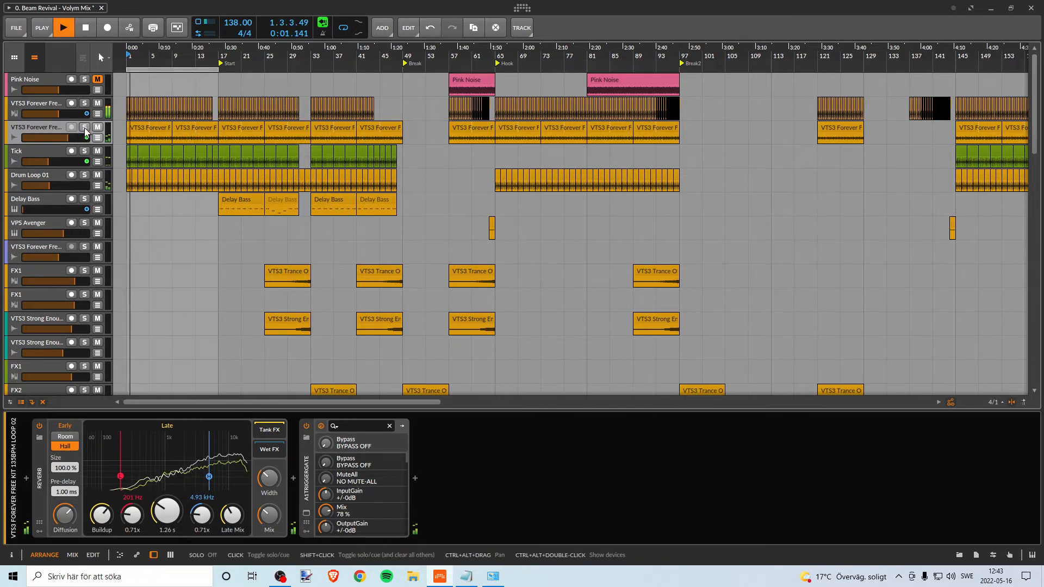
key(space)
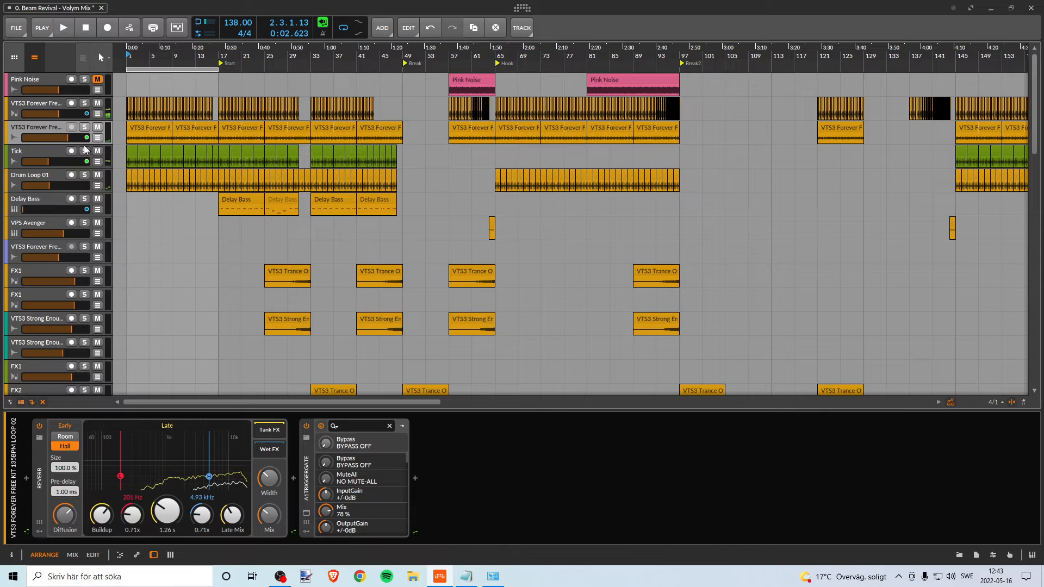
Check the Tick track in solo from bar 1 and lower its volume to about −19.2 dB in the full mix
click(85, 151)
click(40, 152)
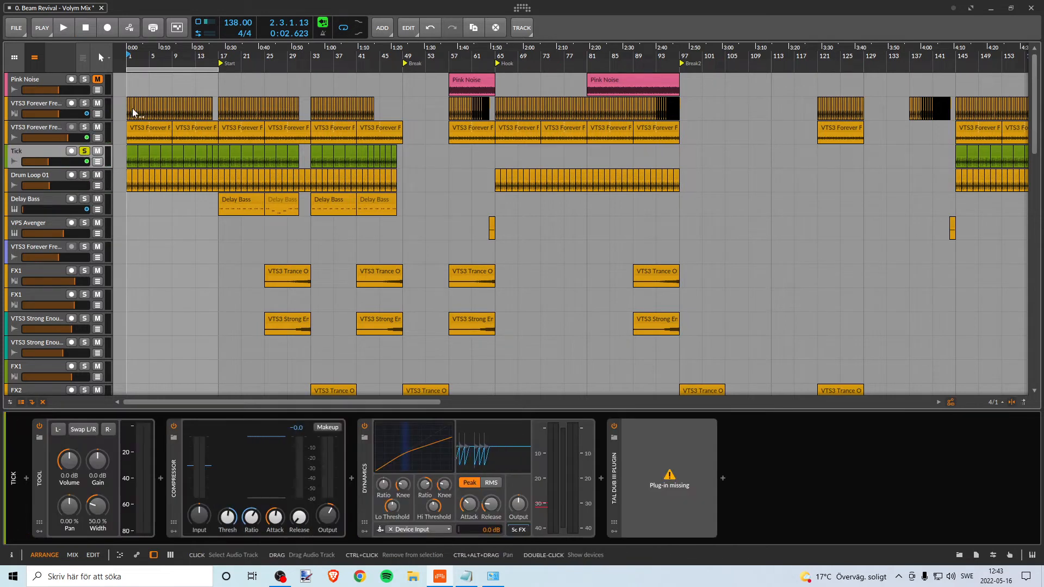
key(space)
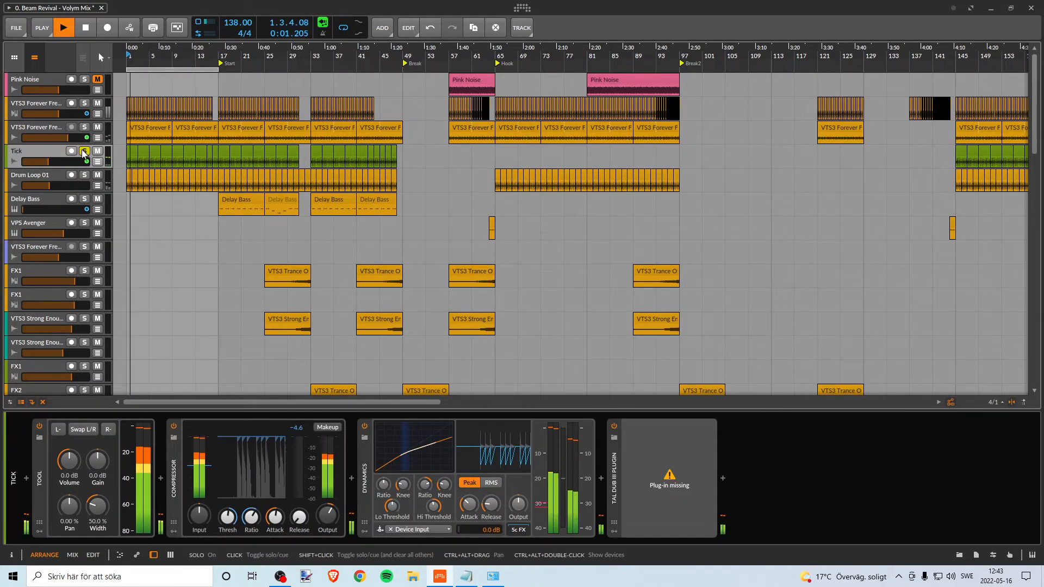
mouse_move(48, 161)
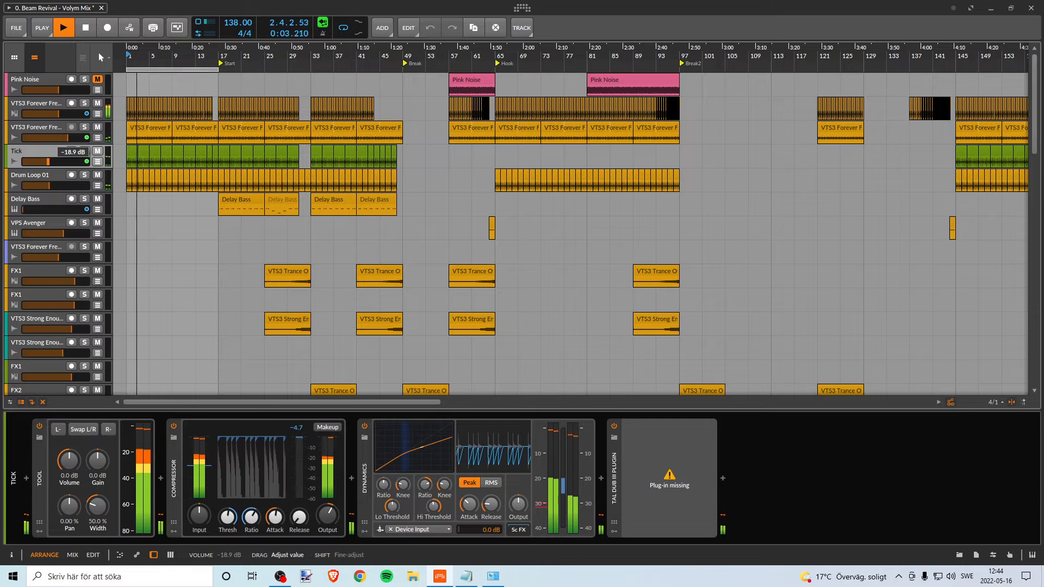
drag(48, 161, 47, 162)
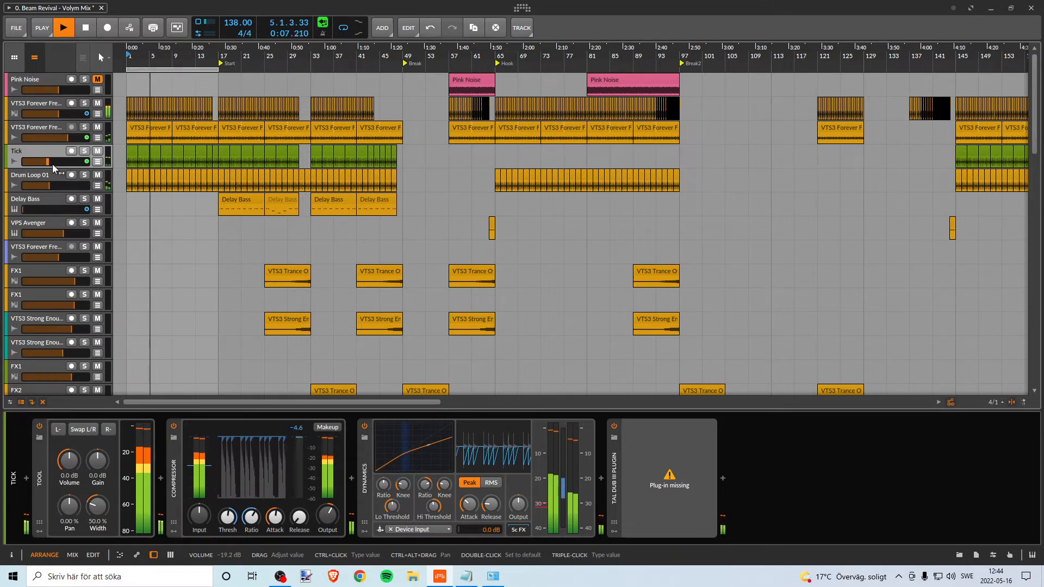
key(space)
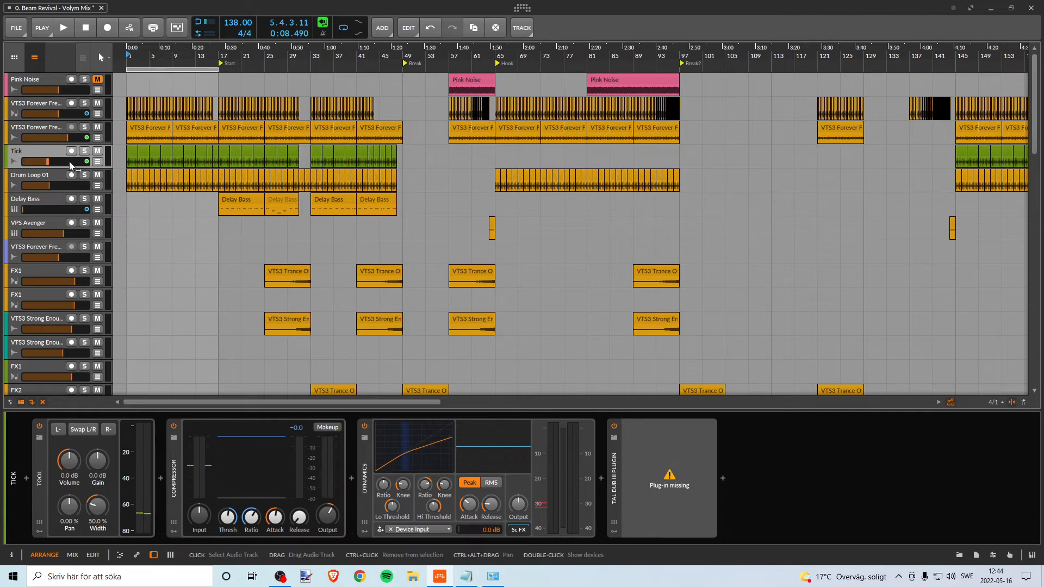
Listen to Drum Loop 01 in solo from bar 1, return to the full mix, and stop playback
click(45, 179)
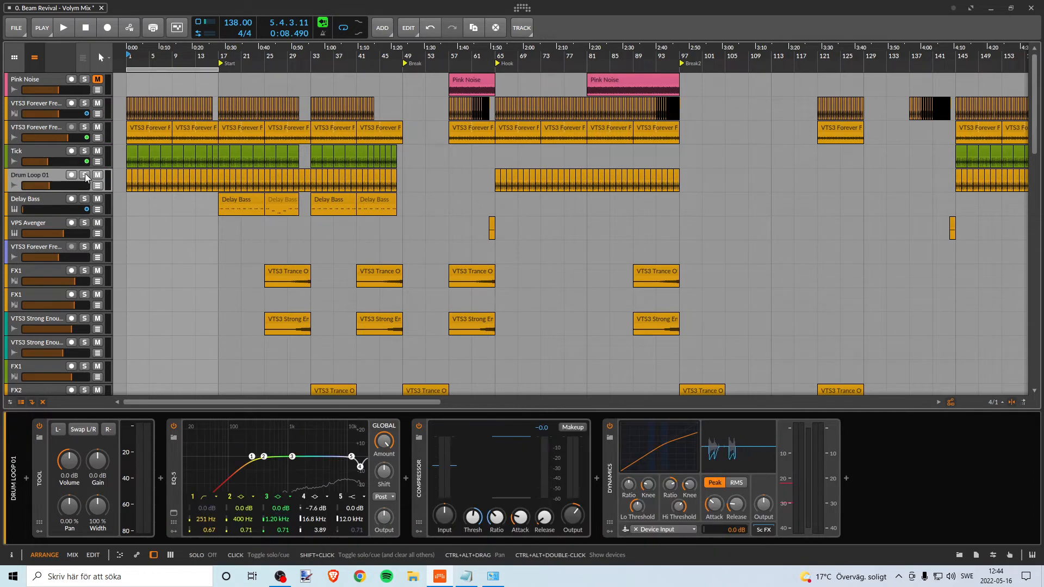
click(84, 175)
key(space)
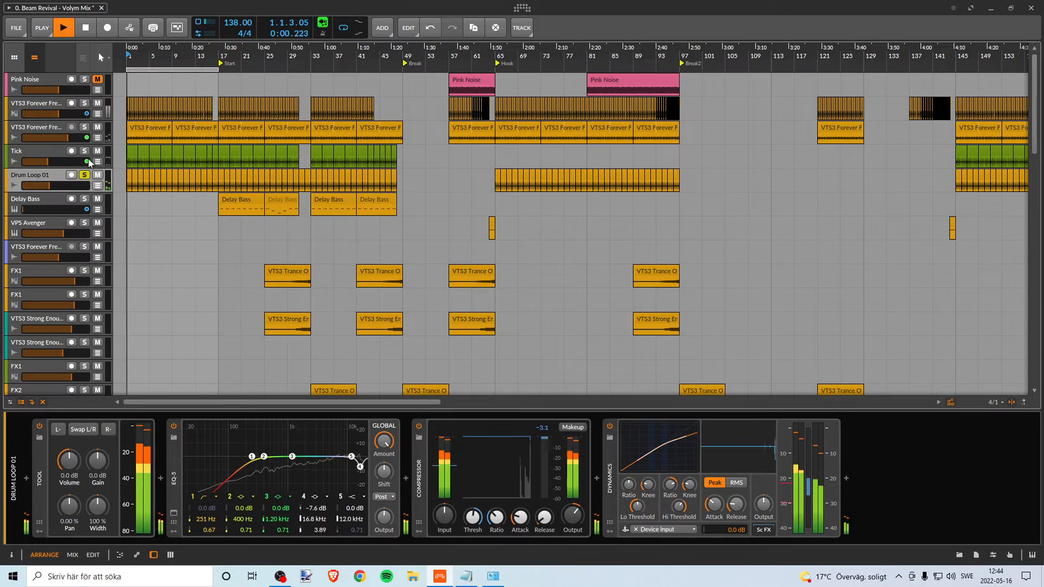
click(84, 175)
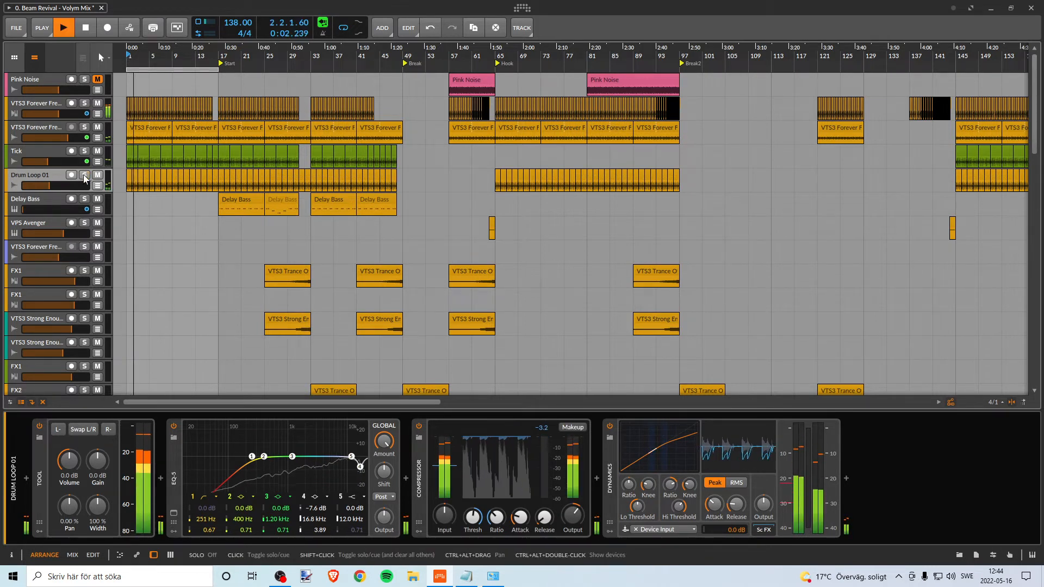
key(space)
Recolour the Drum Loop 01 track olive green
right_click(58, 176)
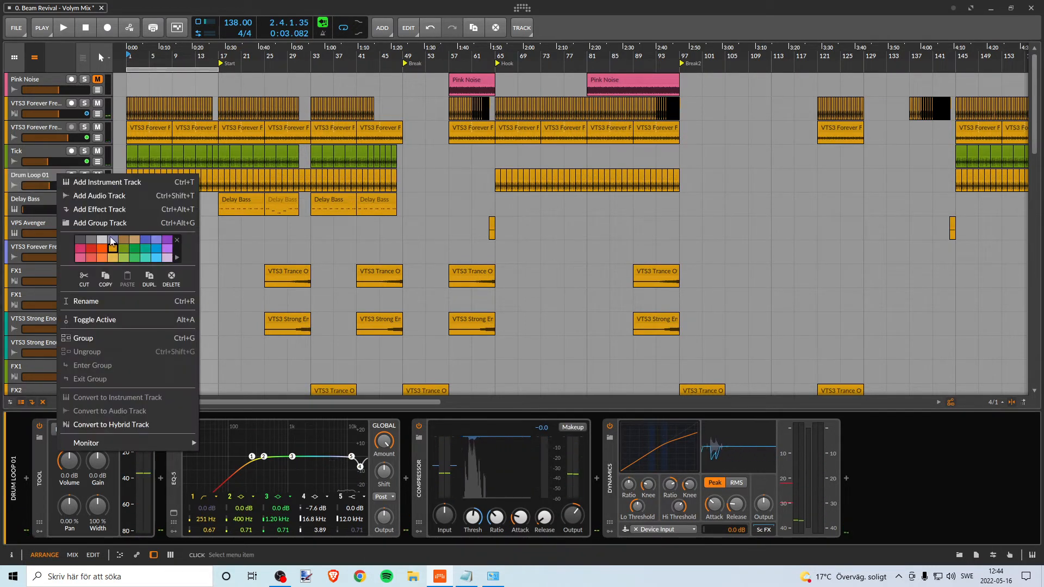
click(120, 249)
click(157, 173)
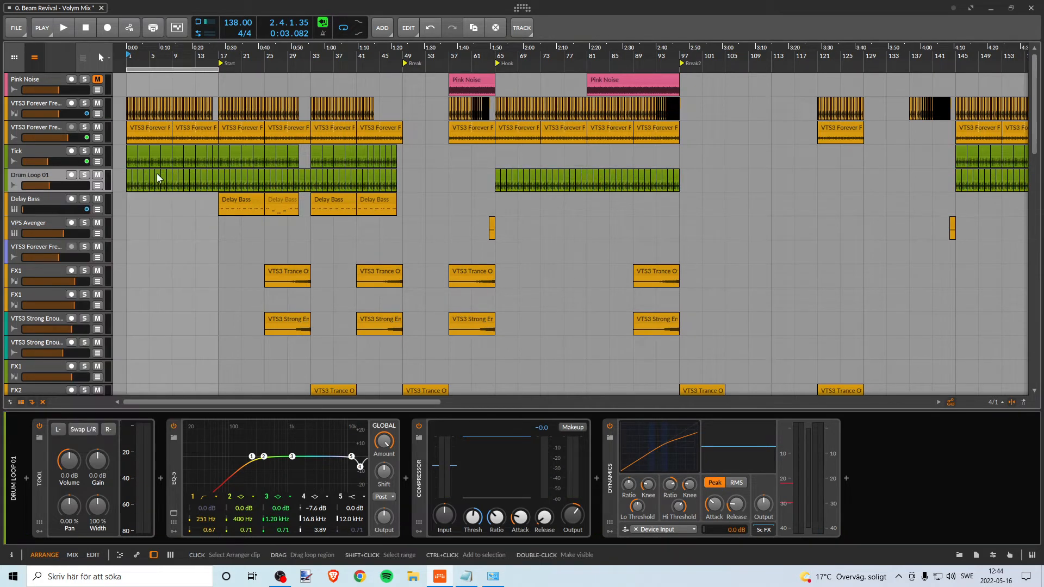
Recolour the second VTS3 Forever track olive green
drag(565, 54, 565, 111)
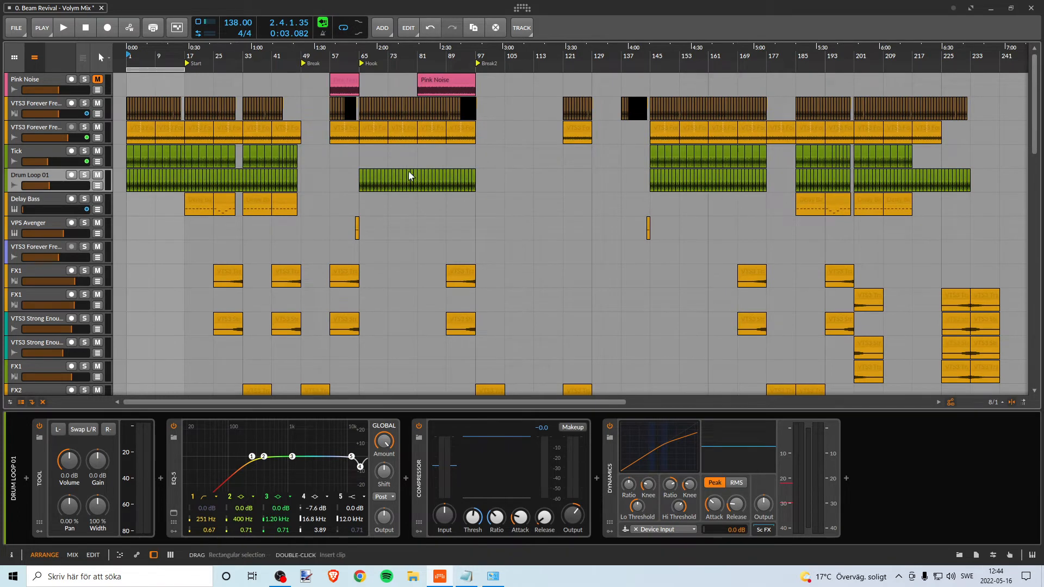
key(plus)
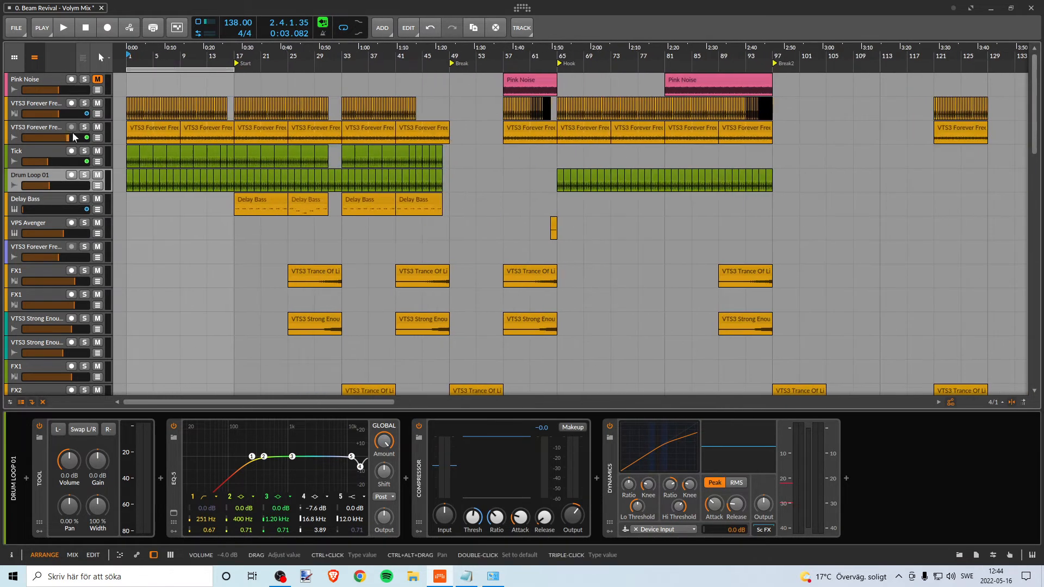
click(37, 128)
right_click(60, 132)
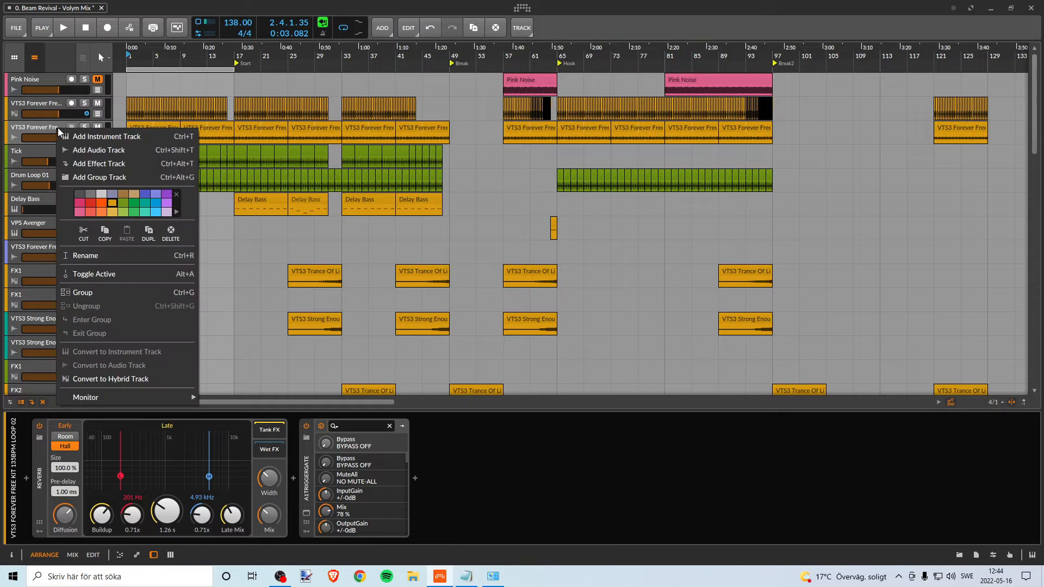
click(122, 206)
click(46, 129)
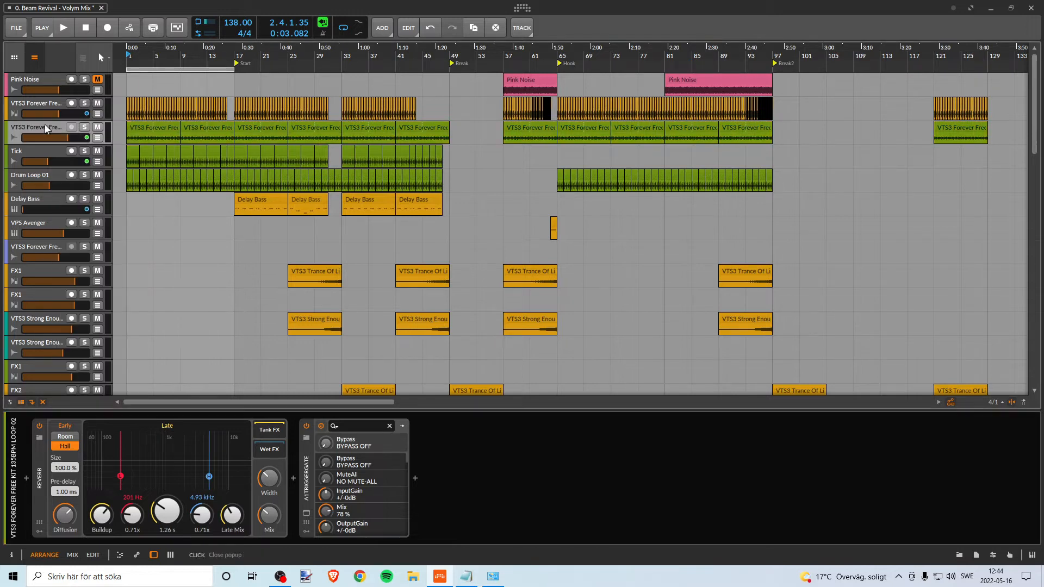
Check the second VTS3 Ants Kit track in solo, then raise its volume to about −13.7 dB in the full mix
mouse_move(265, 65)
mouse_down()
mouse_move(264, 111)
mouse_move(263, 62)
mouse_up()
scroll(185, 174, down, 10)
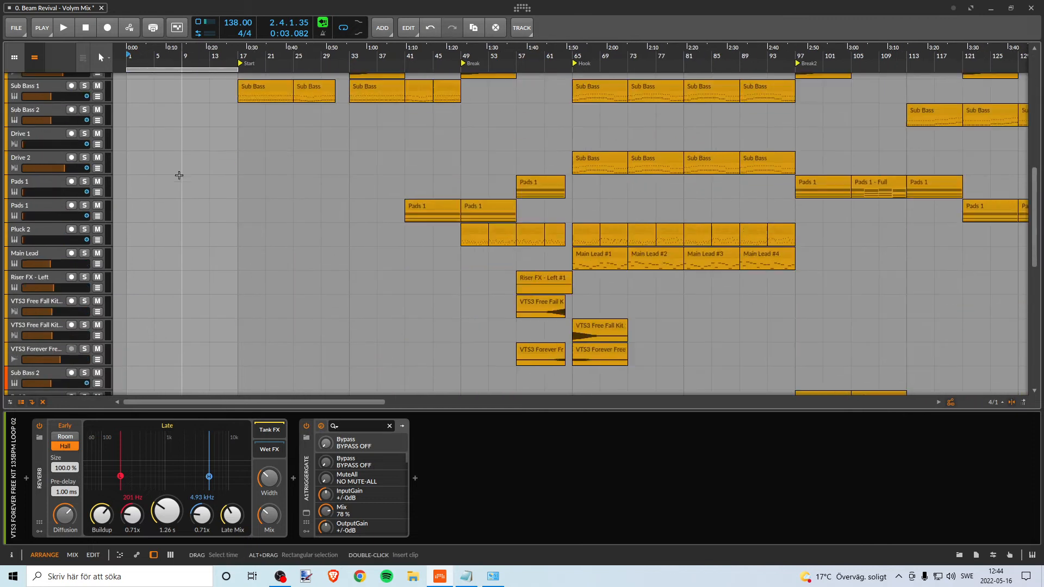
scroll(187, 179, down, 9)
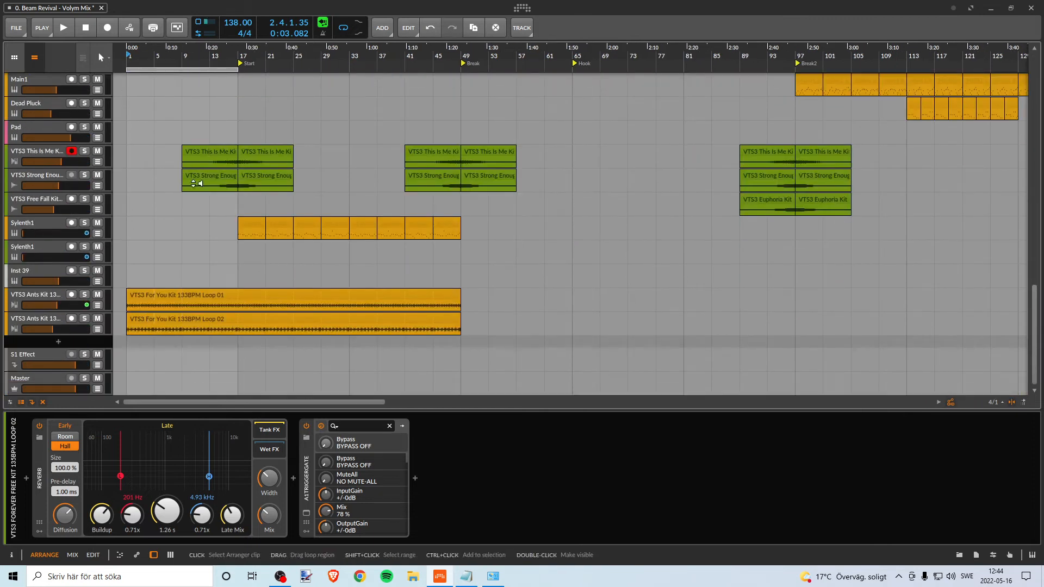
click(85, 318)
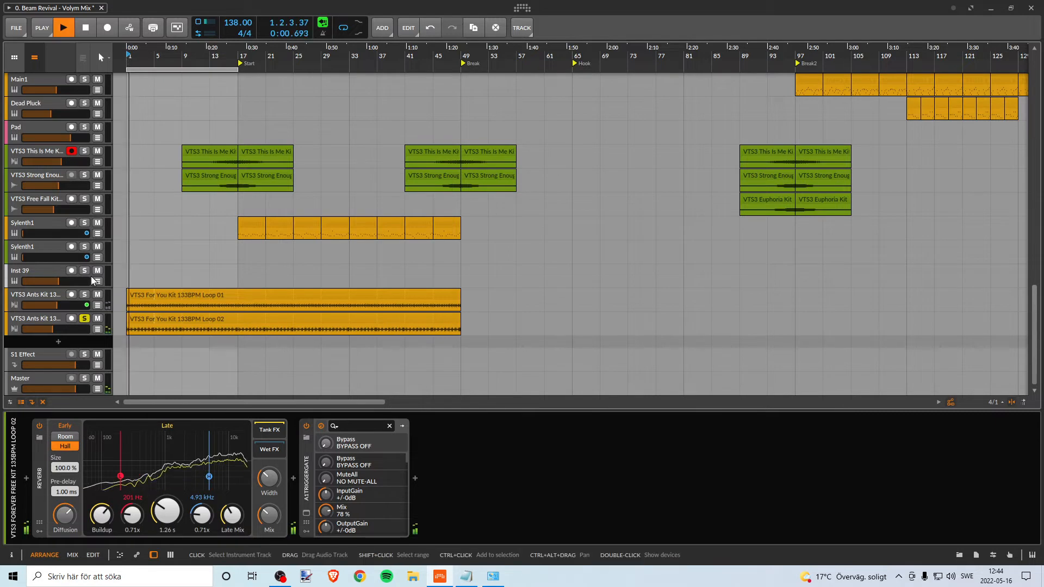
click(84, 320)
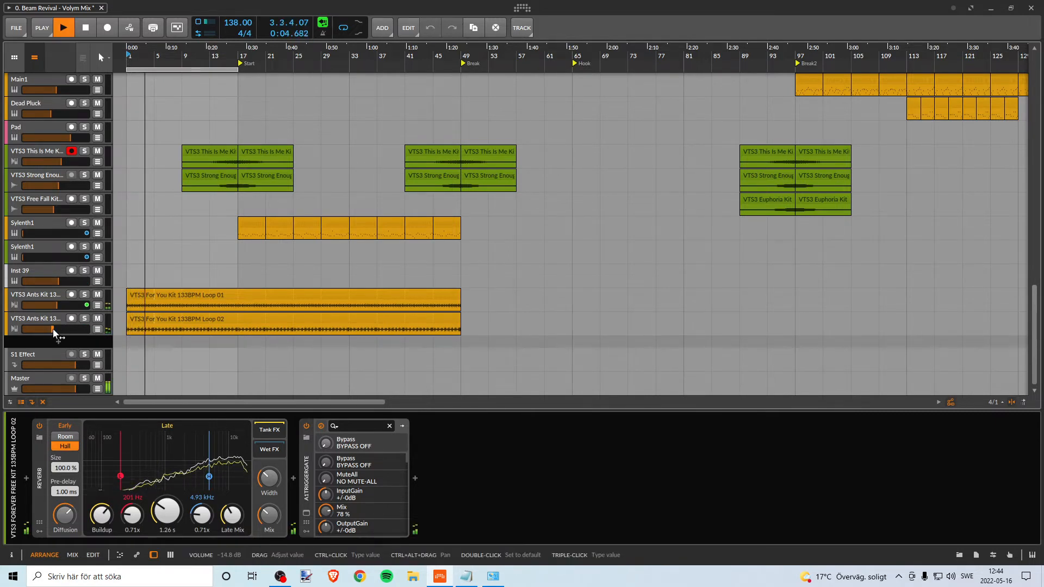
mouse_move(53, 328)
mouse_down()
mouse_move(26, 329)
mouse_move(82, 329)
mouse_move(58, 329)
mouse_up()
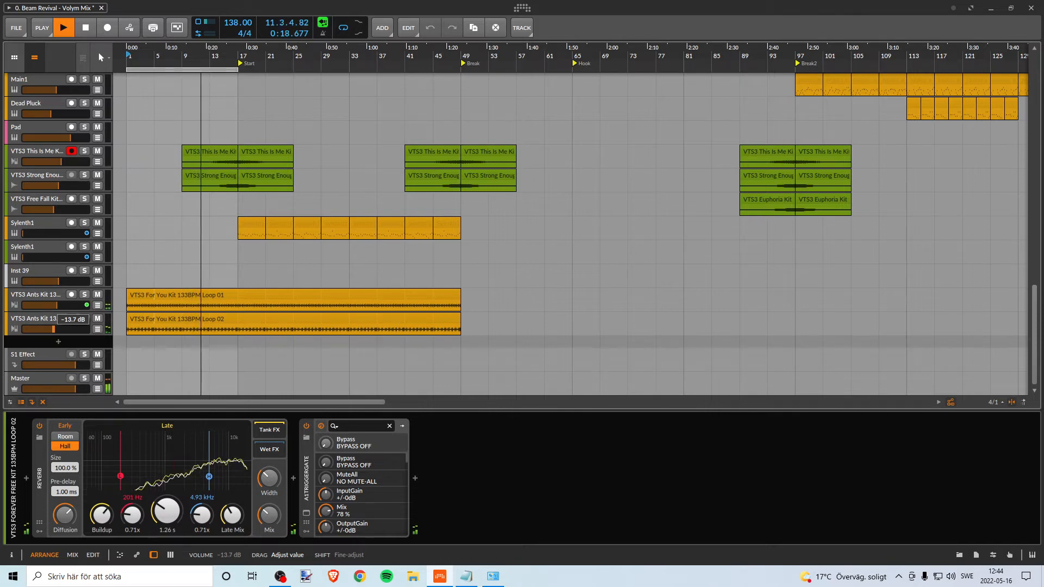
drag(57, 329, 56, 327)
Replay the intro from bar 1 and set the first VTS3 Ants Kit track's volume to about −9.8 dB
scroll(57, 327, up, 2)
key(space)
key(space)
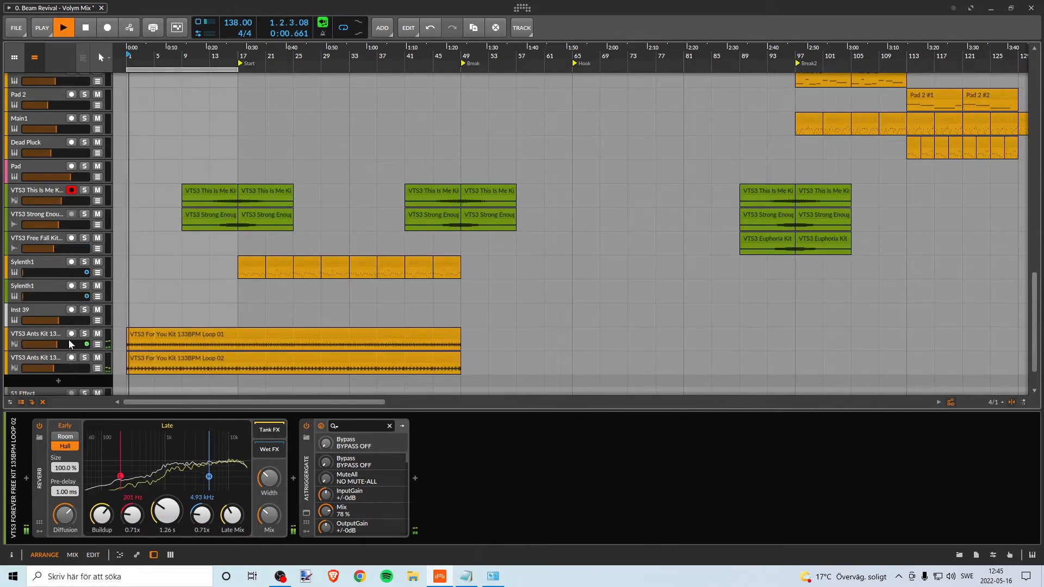
key(space)
key(space)
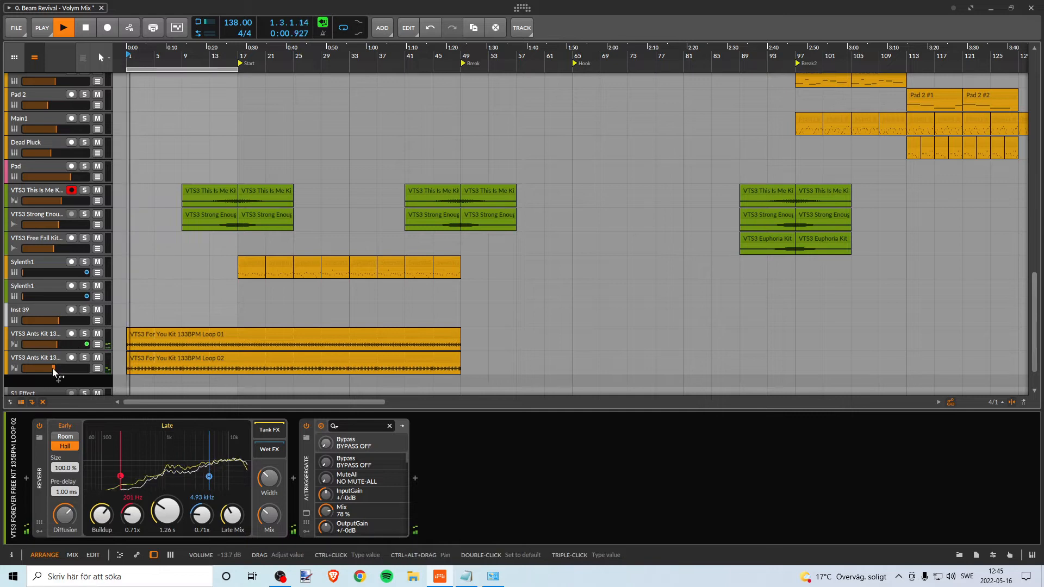
mouse_move(58, 344)
mouse_down()
mouse_move(87, 344)
mouse_move(69, 344)
mouse_up()
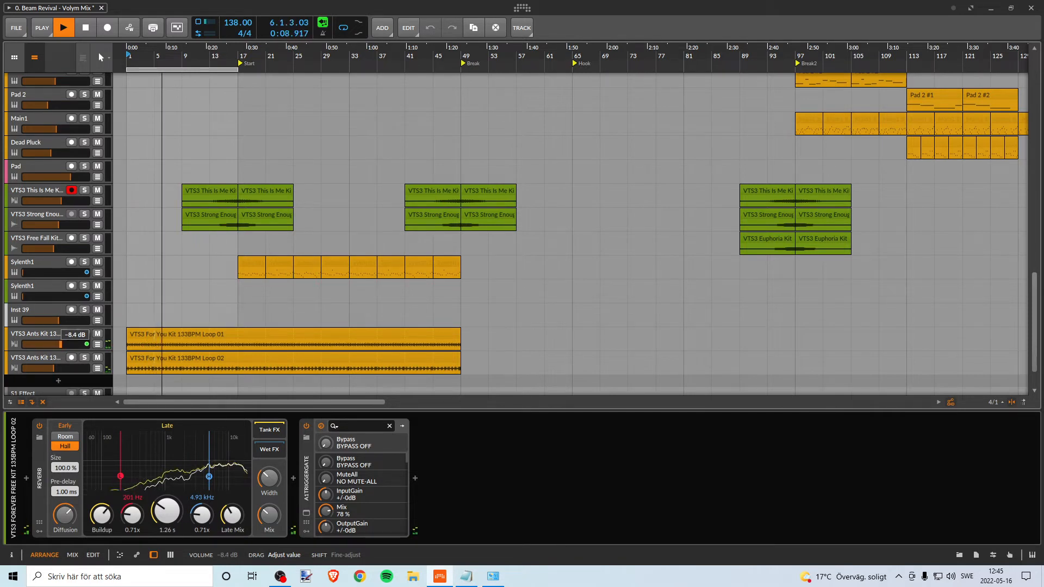
drag(60, 344, 59, 344)
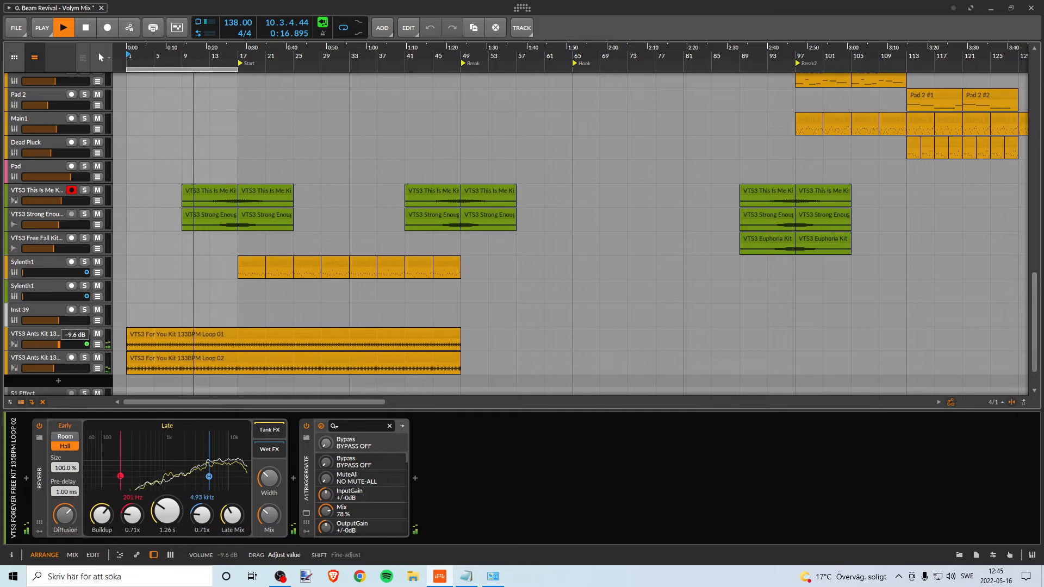
drag(59, 344, 59, 344)
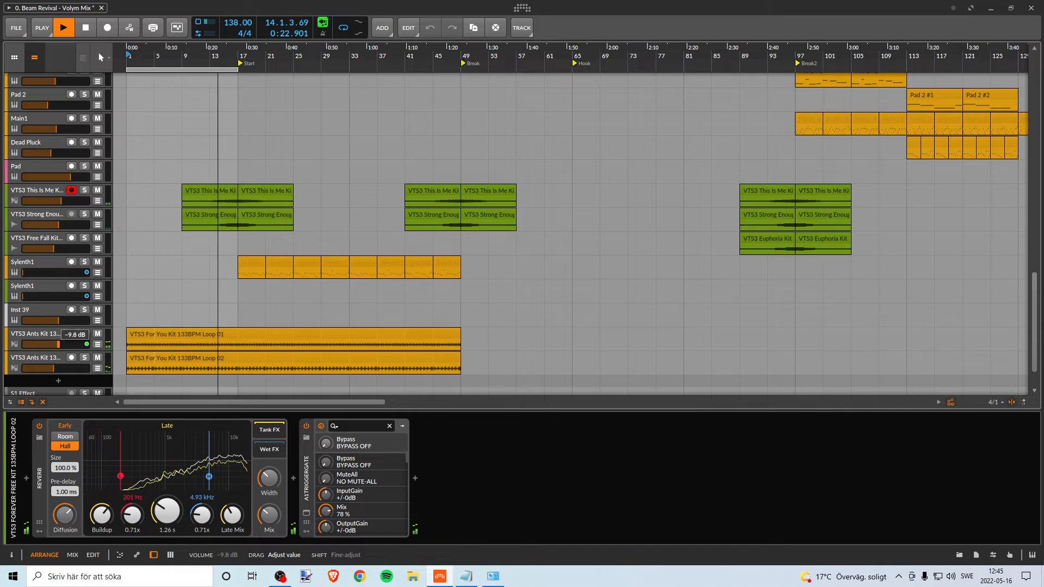
Replay the intro briefly from bar 1 and recolour the second VTS3 Ants Kit track olive green
key(space)
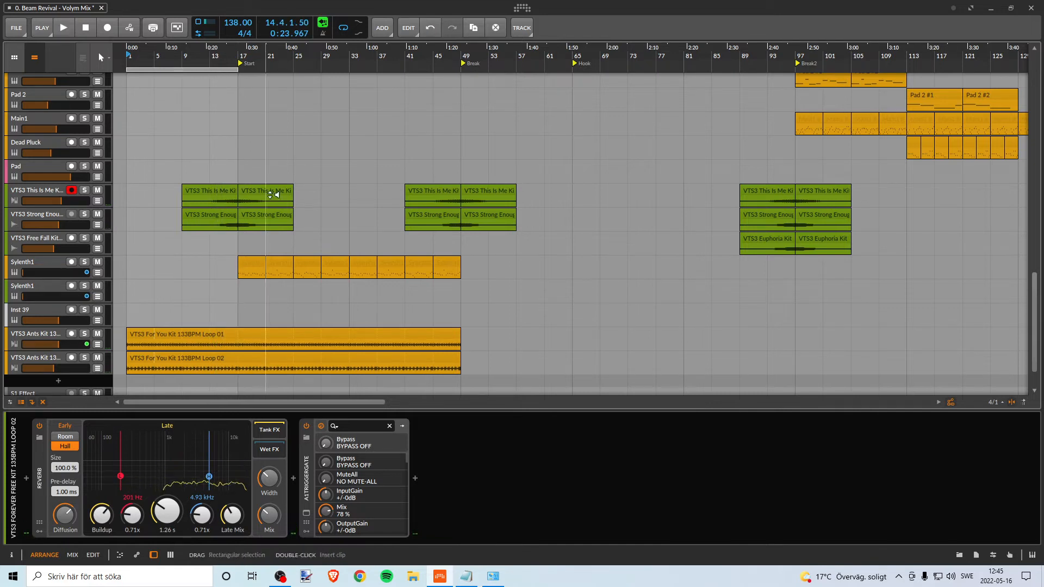
key(space)
scroll(256, 233, down, 1)
scroll(242, 249, up, 10)
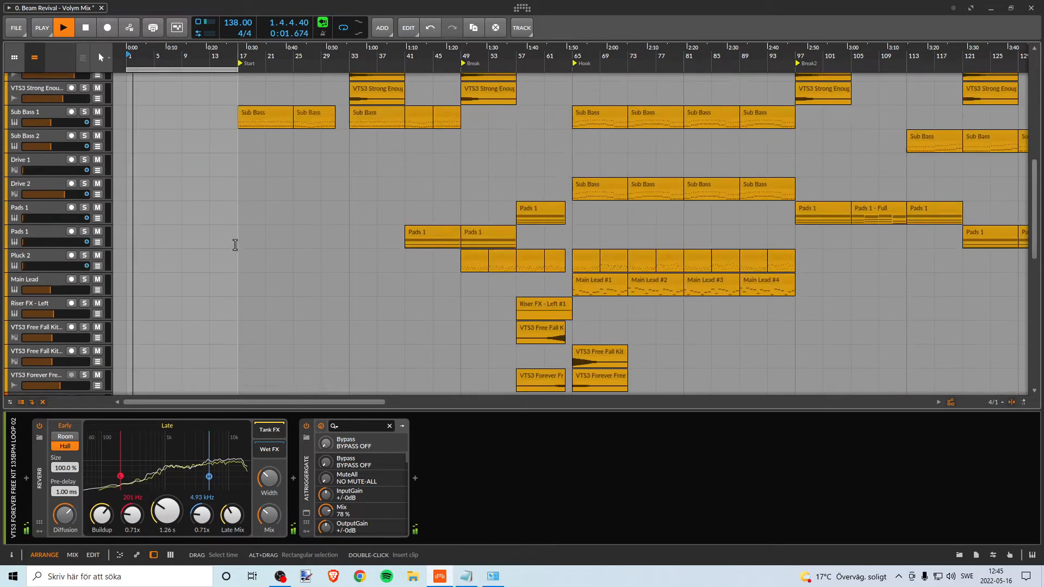
scroll(235, 245, down, 10)
key(space)
click(40, 321)
right_click(40, 321)
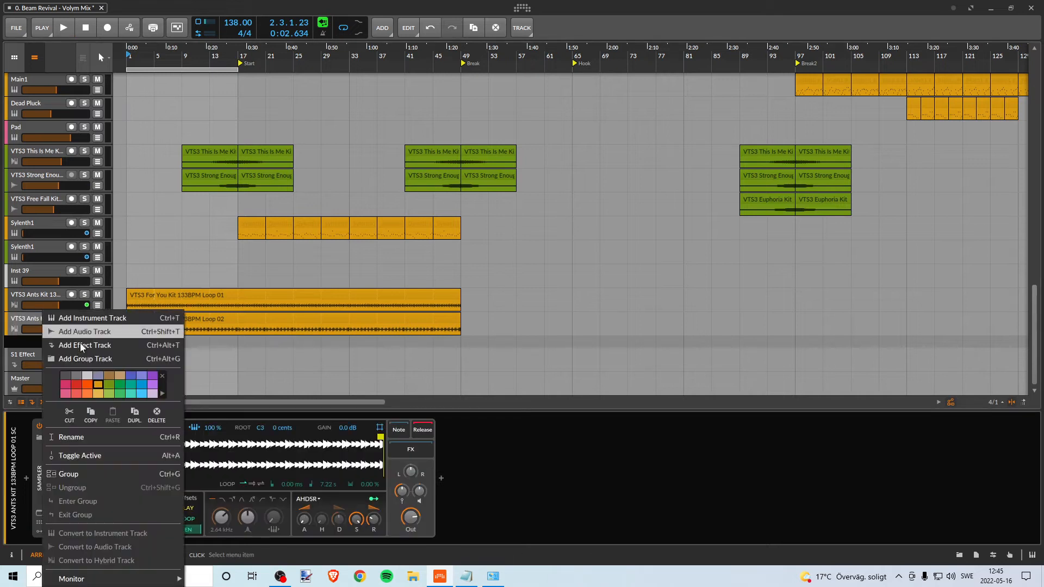
click(106, 385)
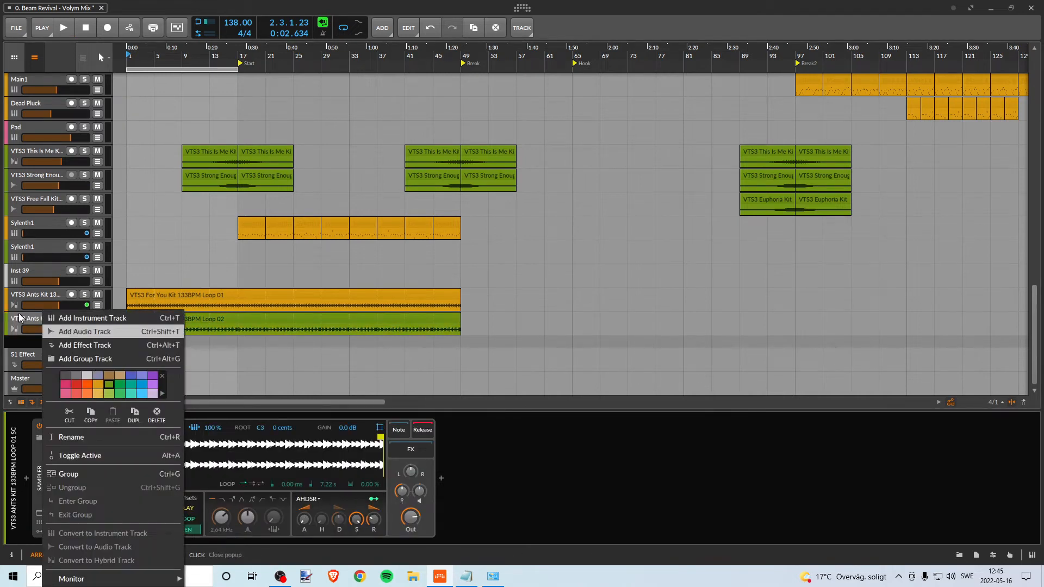
Recolour the first VTS3 Ants Kit track olive green
click(31, 296)
click(35, 296)
right_click(47, 297)
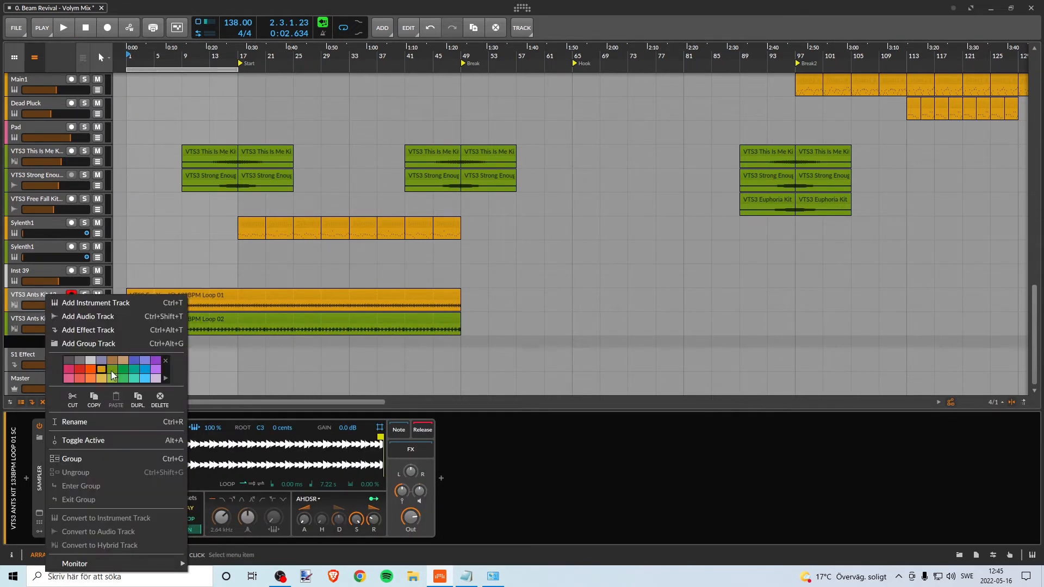
click(111, 370)
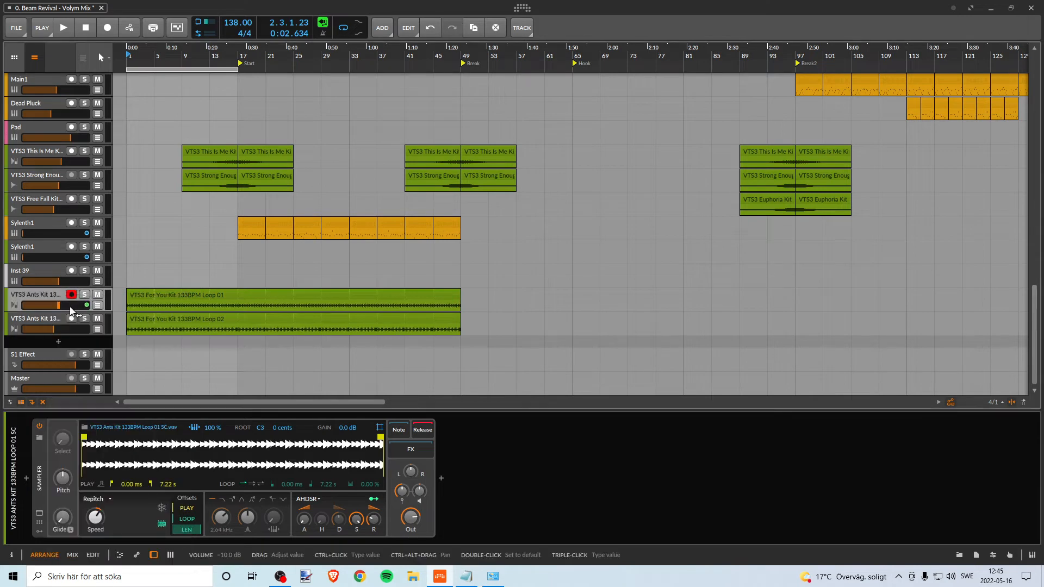
Move the loop region to the Start section, bars 17 to 49, and set the playback start to bar 17
scroll(71, 311, up, 2)
scroll(121, 288, up, 5)
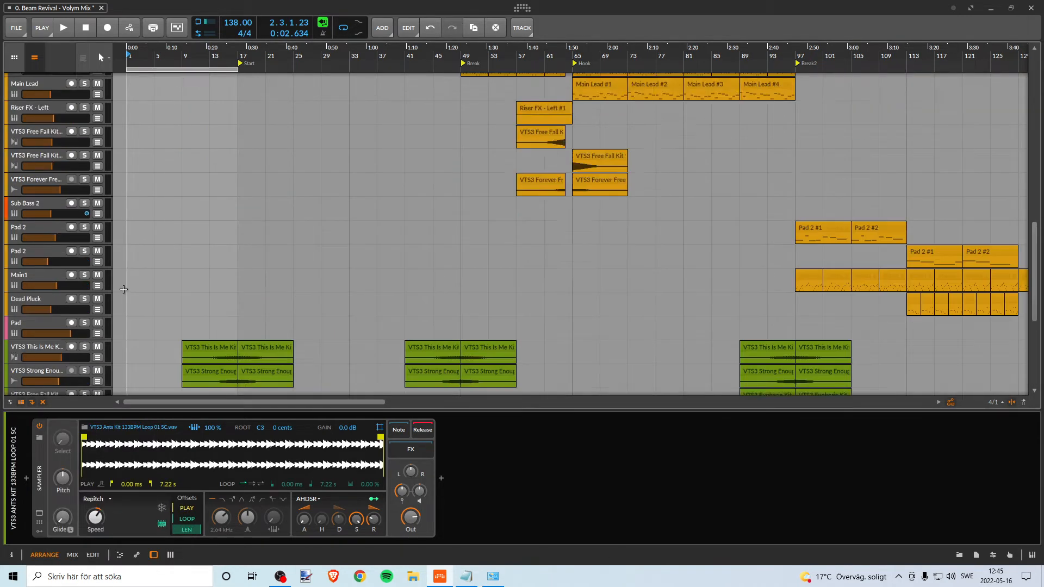
scroll(142, 290, down, 4)
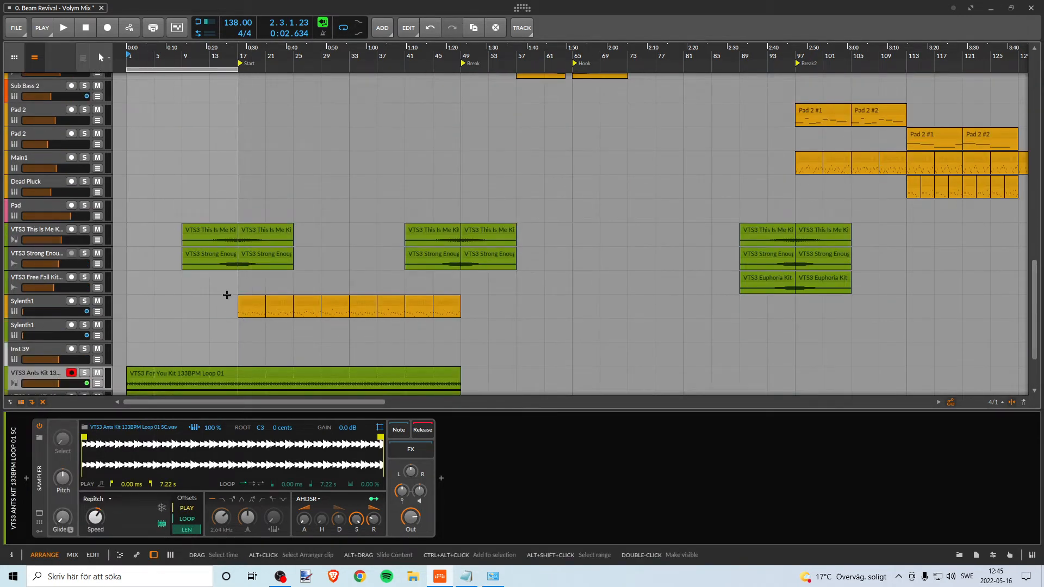
scroll(226, 296, up, 15)
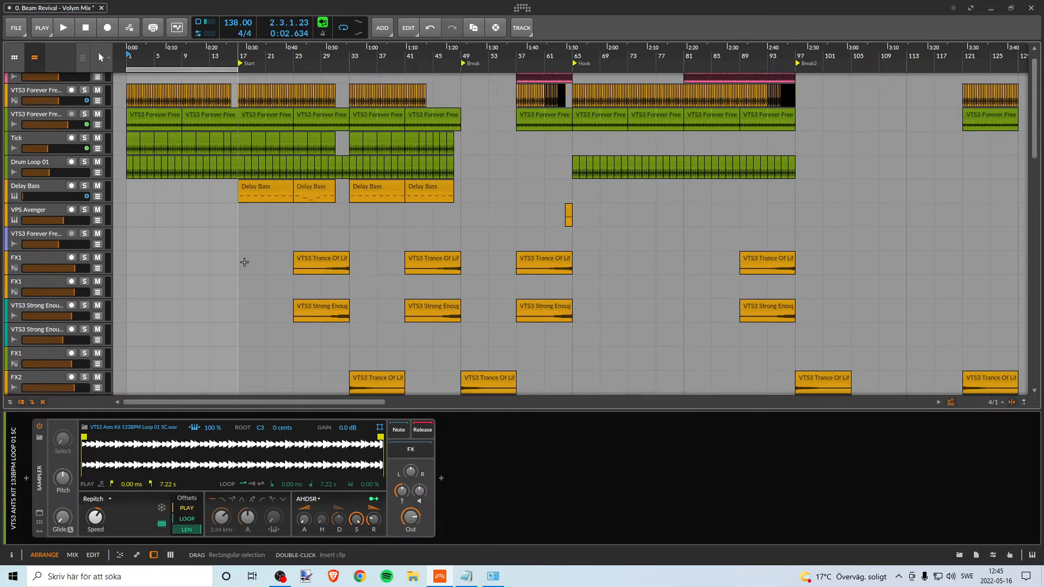
scroll(245, 263, up, 1)
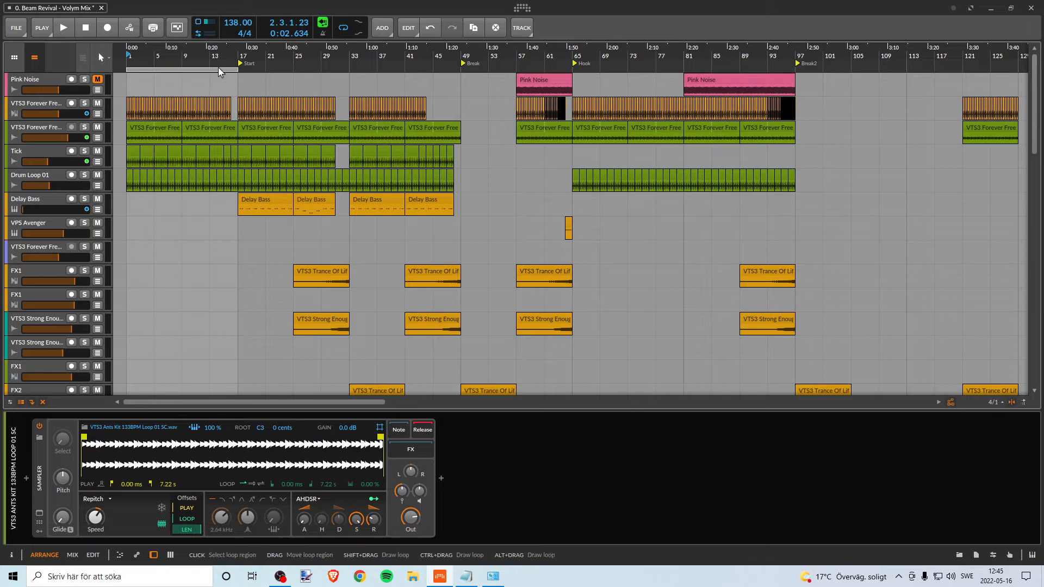
mouse_move(219, 71)
mouse_down()
mouse_move(449, 75)
mouse_move(420, 38)
mouse_move(419, 16)
mouse_move(420, 61)
mouse_move(420, 51)
mouse_up()
drag(350, 51, 350, 38)
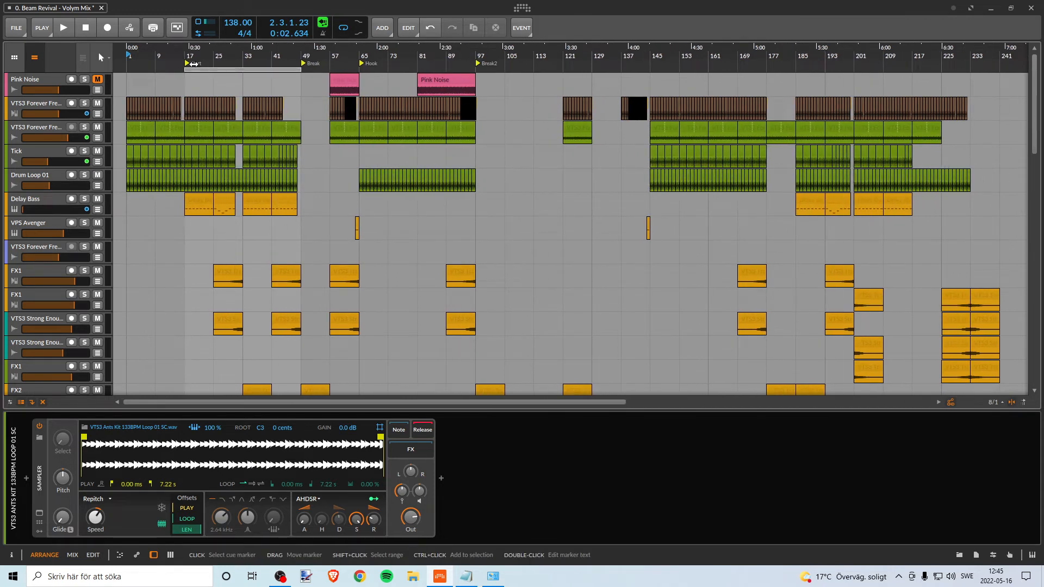
drag(206, 46, 283, 54)
click(242, 54)
Play the section from the Start marker and listen to the Delay Bass track in solo
key(space)
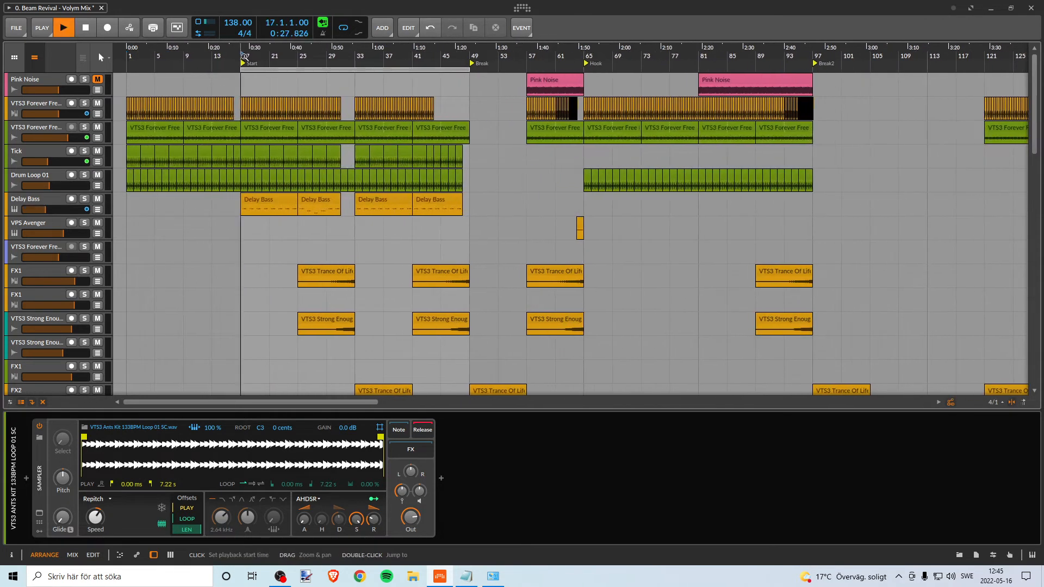
click(84, 199)
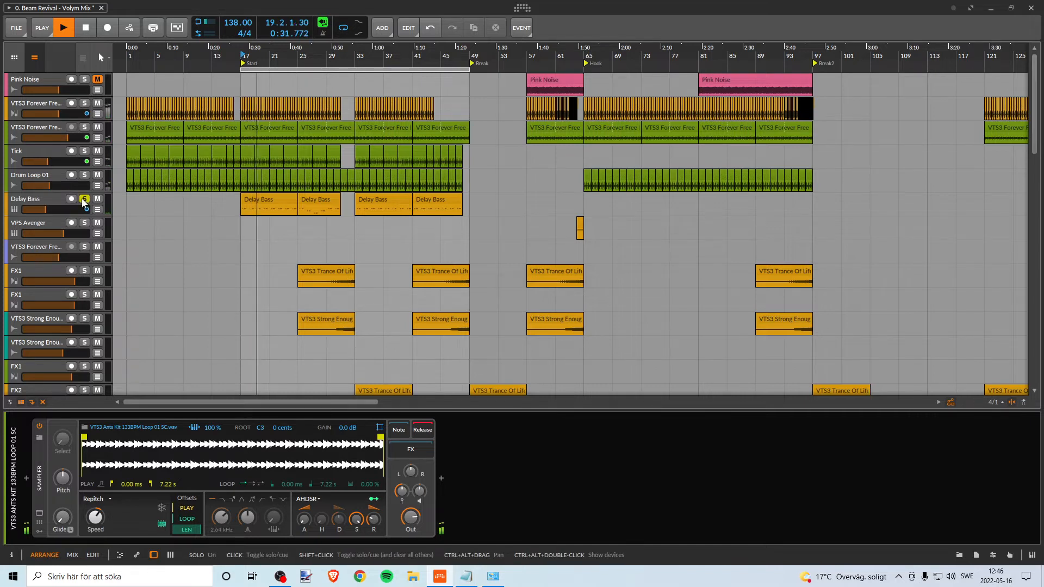
click(83, 201)
key(space)
Solo the second VTS3 Forever track, Tick, Drum Loop 01 and Delay Bass, and listen to them together from bar 17
click(84, 128)
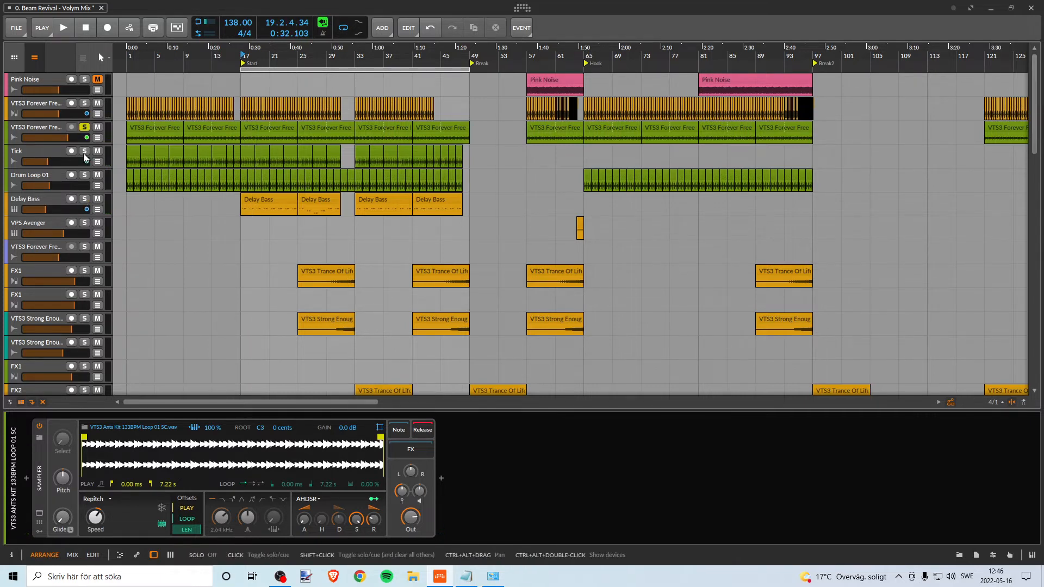
click(85, 152)
click(85, 175)
click(85, 201)
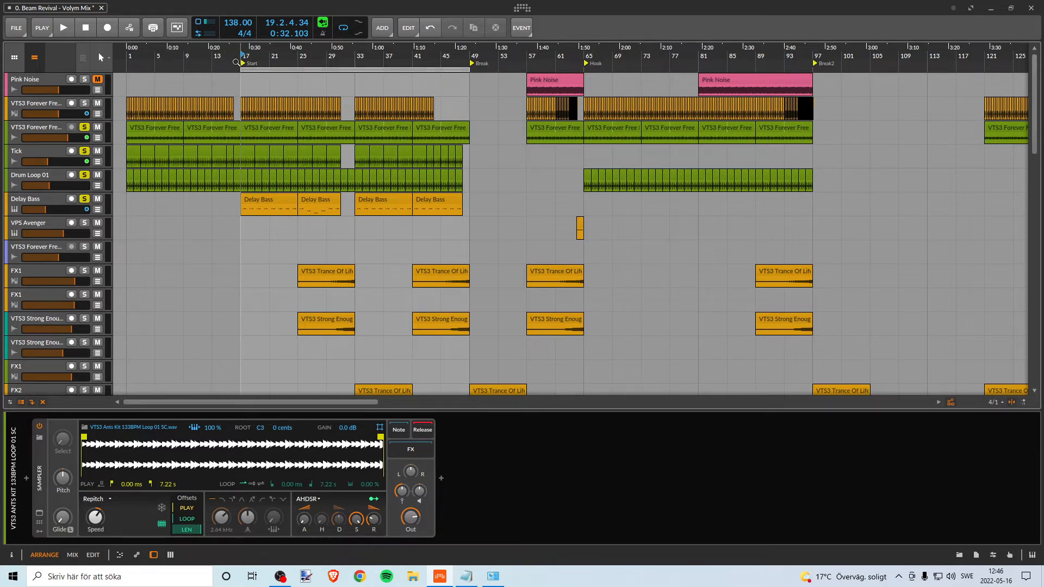
key(space)
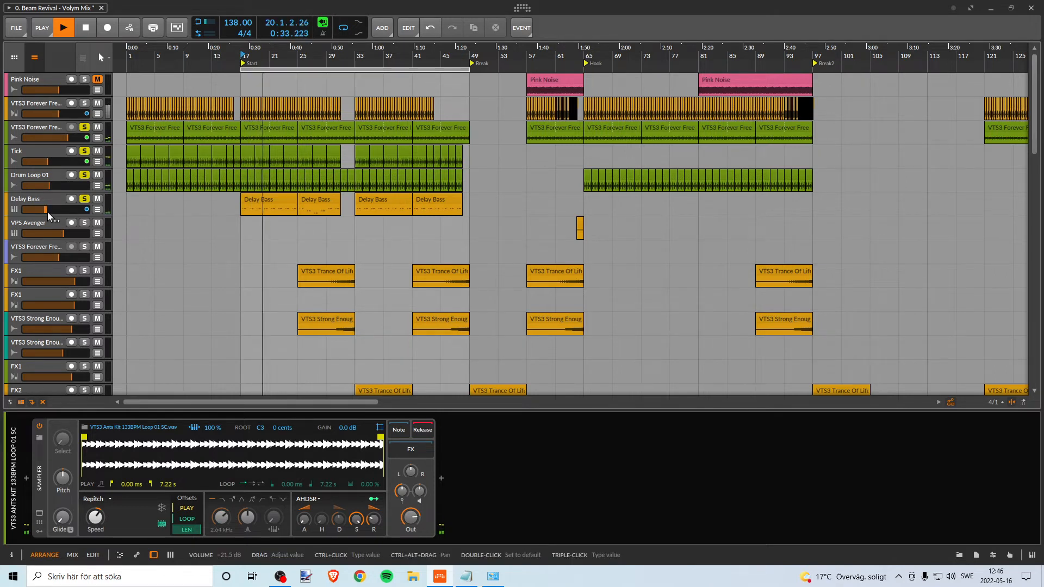
key(space)
Turn off solo on the second VTS3 Forever track, Tick, Drum Loop 01 and Delay Bass, and replay the full mix from bar 17
click(85, 129)
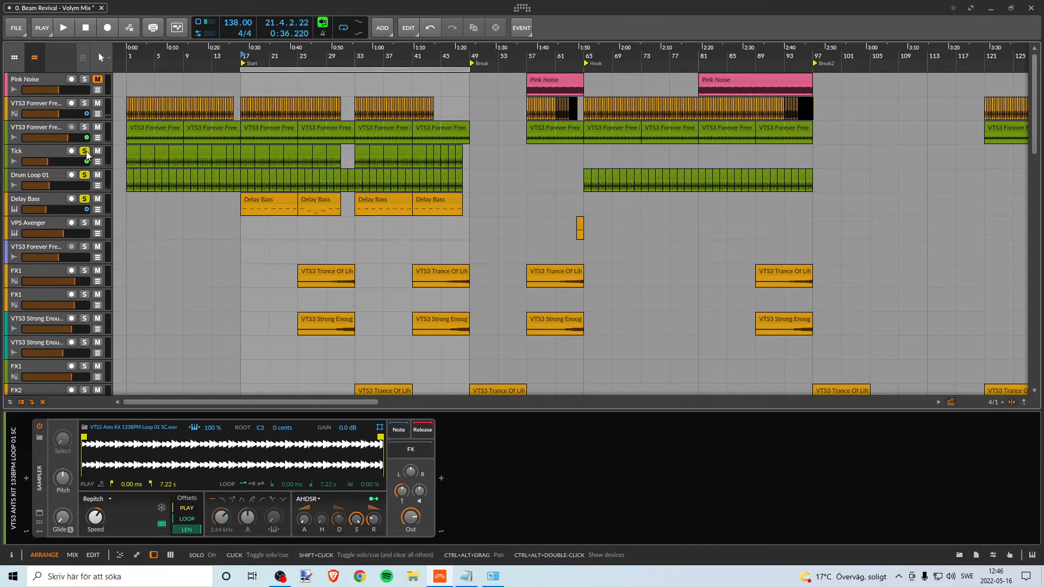
click(85, 152)
click(85, 176)
click(85, 199)
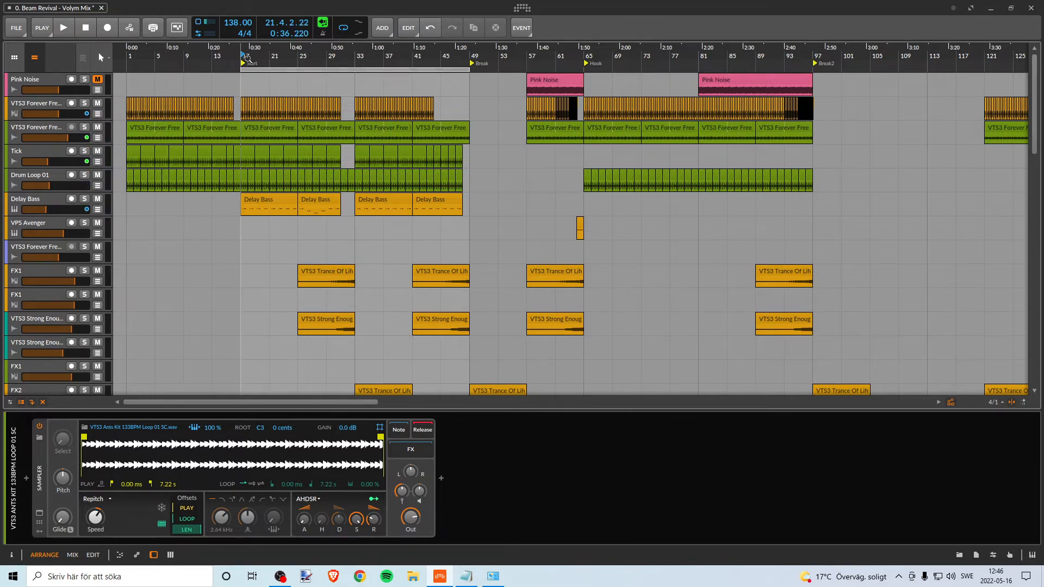
key(space)
key(space)
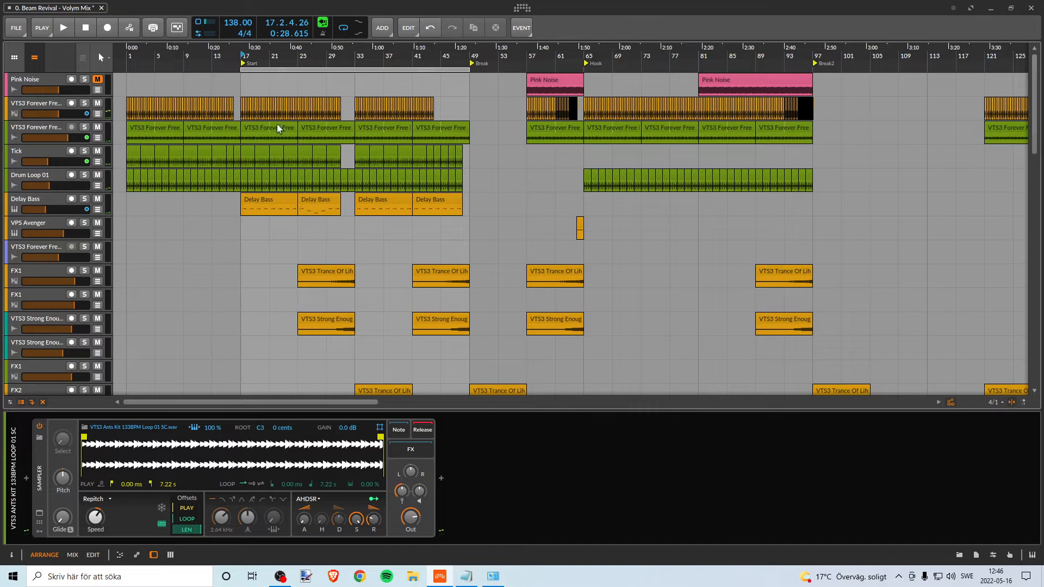
Shorten the loop region so that it covers bars 17 to 33
scroll(252, 186, down, 5)
scroll(253, 191, up, 5)
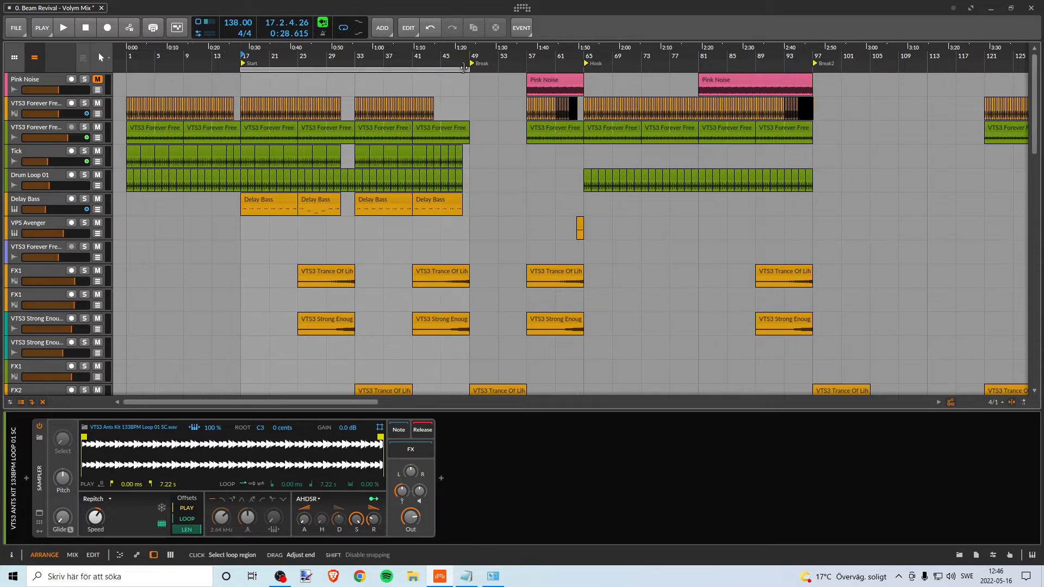
drag(464, 67, 359, 62)
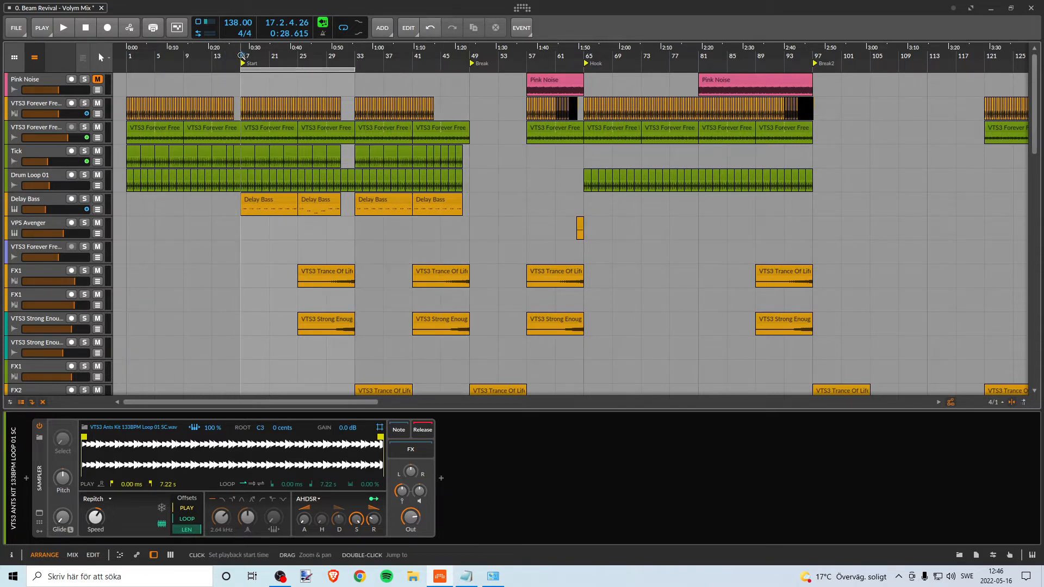
Solo the VTS3 Forever kick track, the second VTS3 Forever track, Tick, Drum Loop 01 and Delay Bass, checking them during playback
click(86, 104)
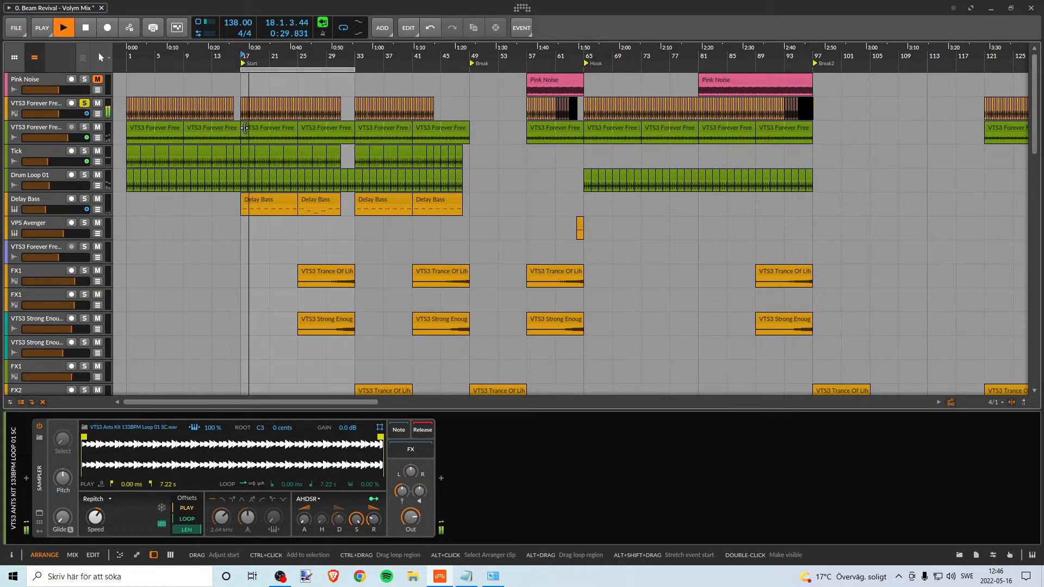
key(space)
ctrl+click(84, 128)
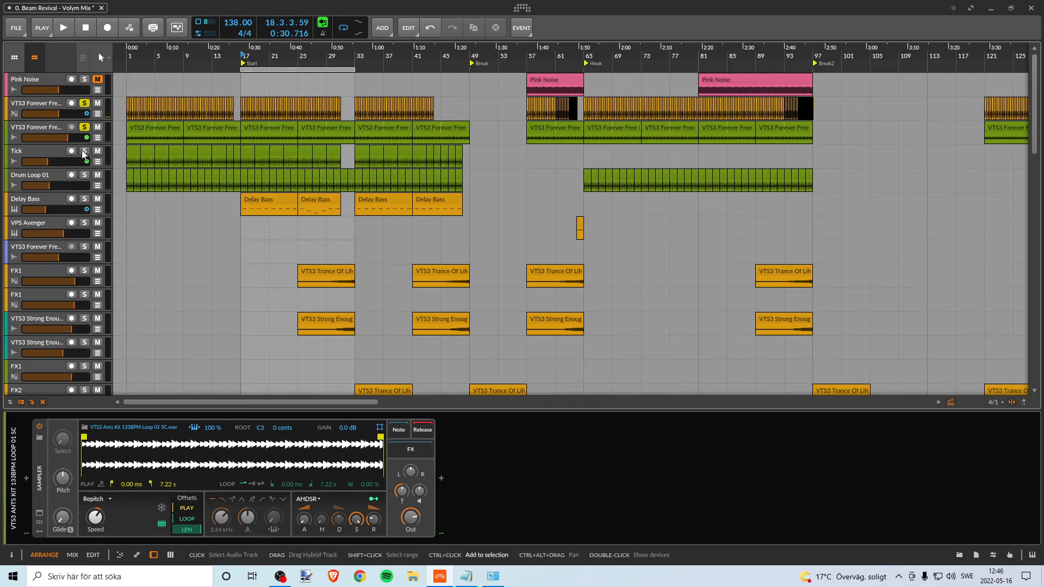
ctrl+click(84, 151)
ctrl+click(85, 175)
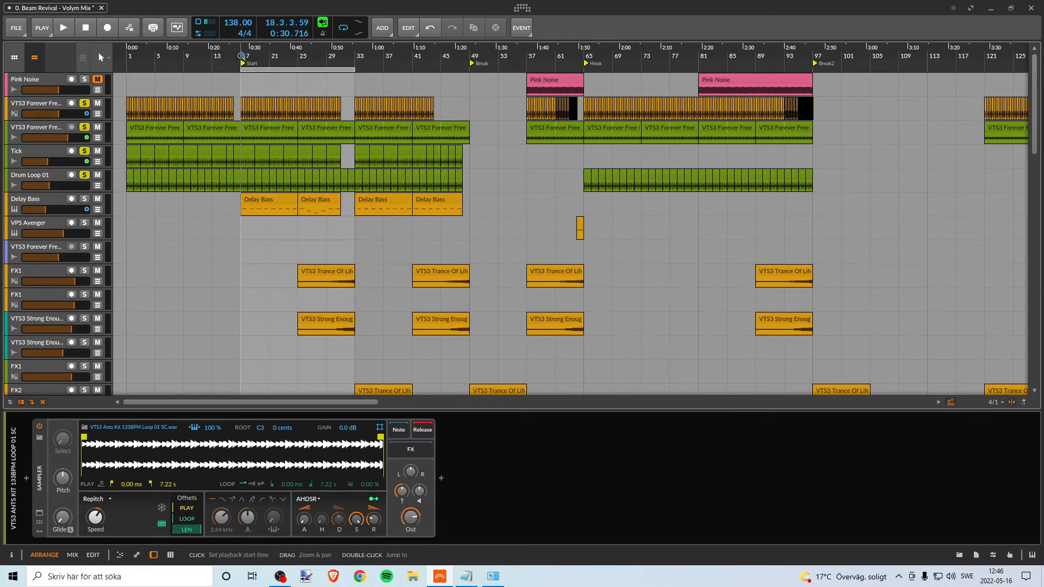
key(space)
click(84, 199)
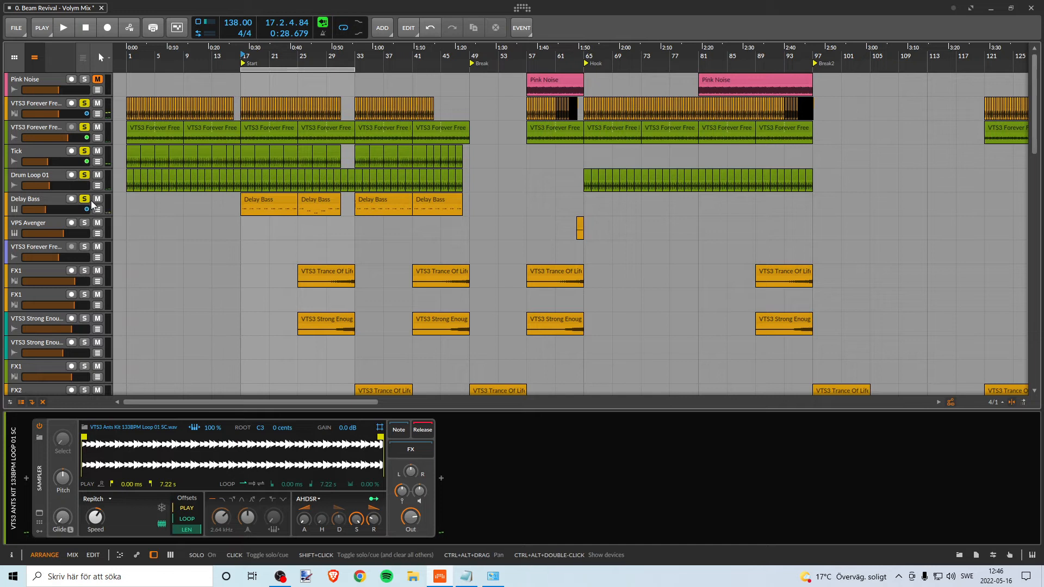
Play the soloed tracks from bar 17 and set the VTS3 Forever kick track's volume to about −13.7 dB
key(space)
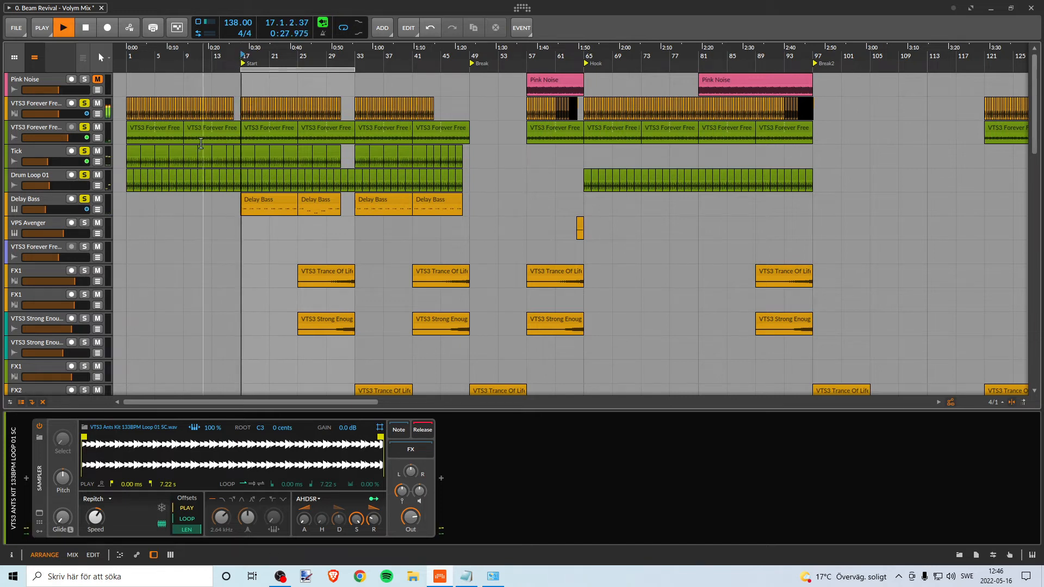
click(63, 115)
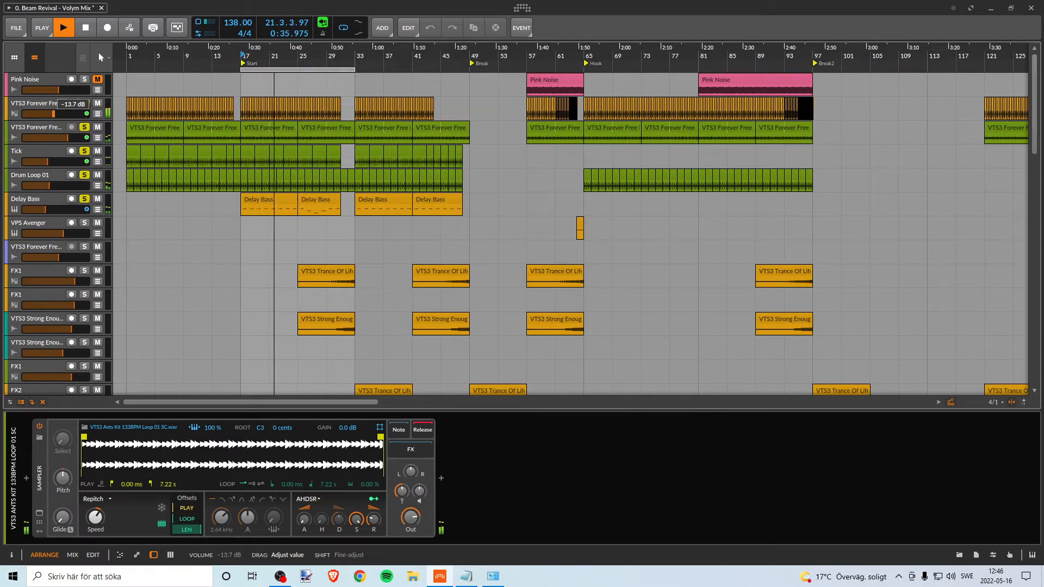
drag(54, 114, 53, 117)
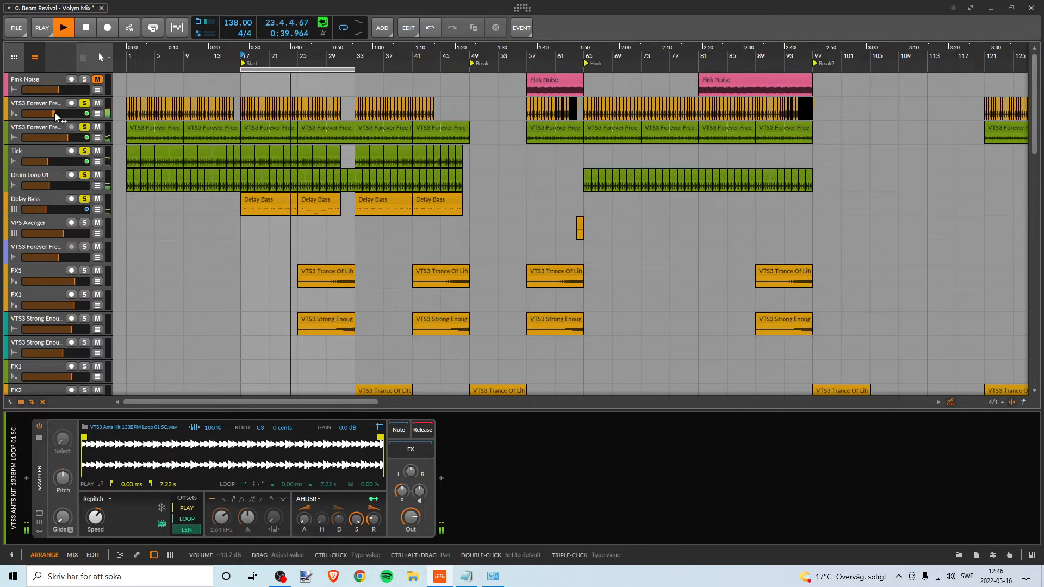
key(space)
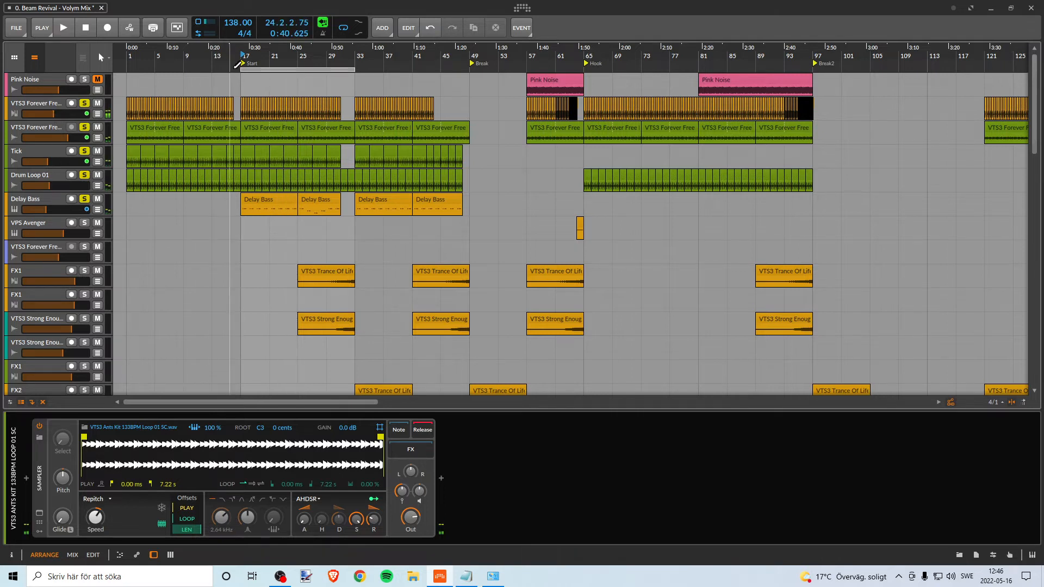
Recolour the VTS3 Forever kick track blue
click(58, 104)
right_click(57, 105)
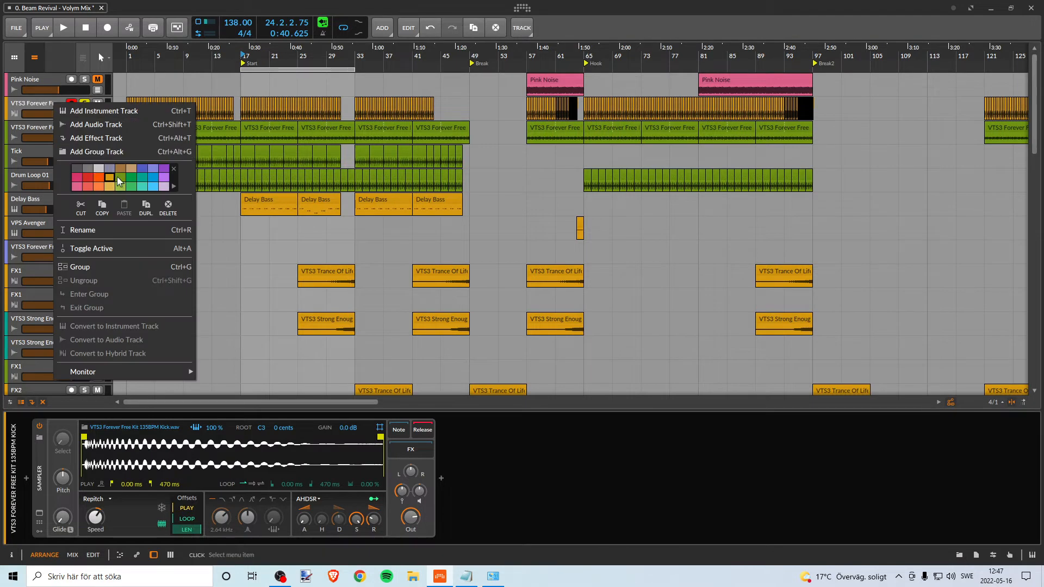
click(119, 181)
right_click(53, 106)
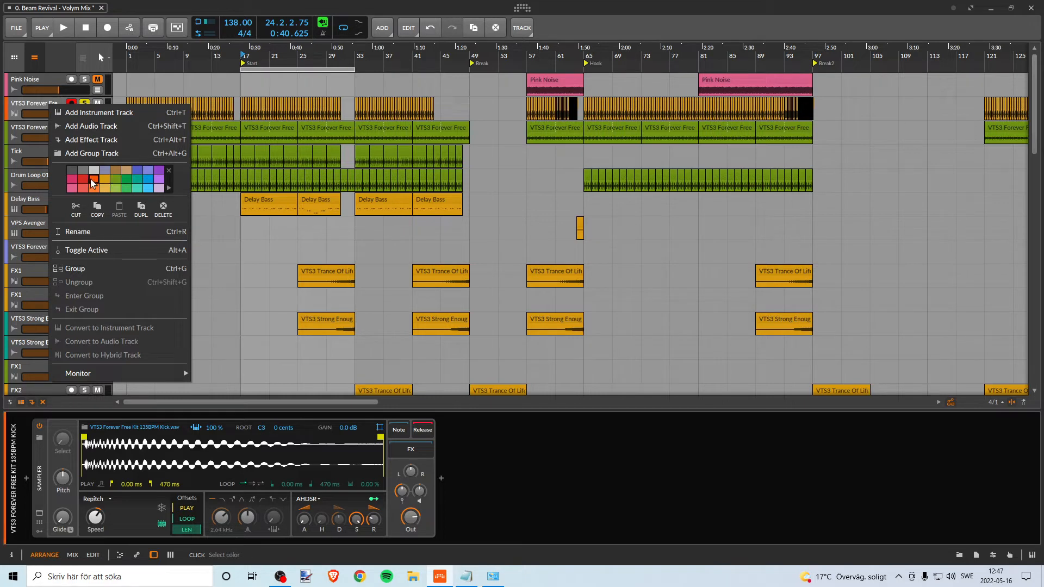
click(145, 180)
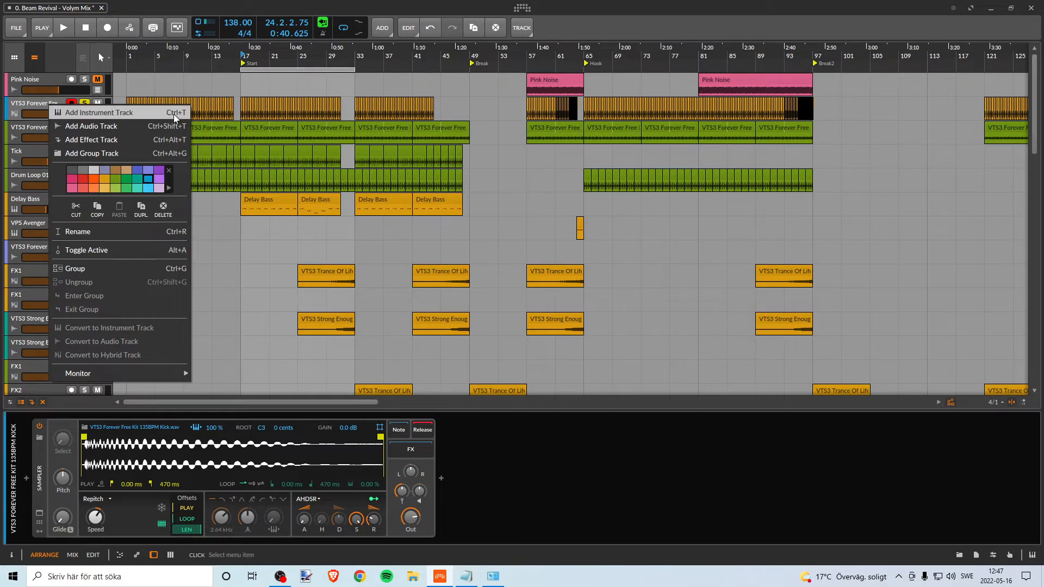
click(198, 82)
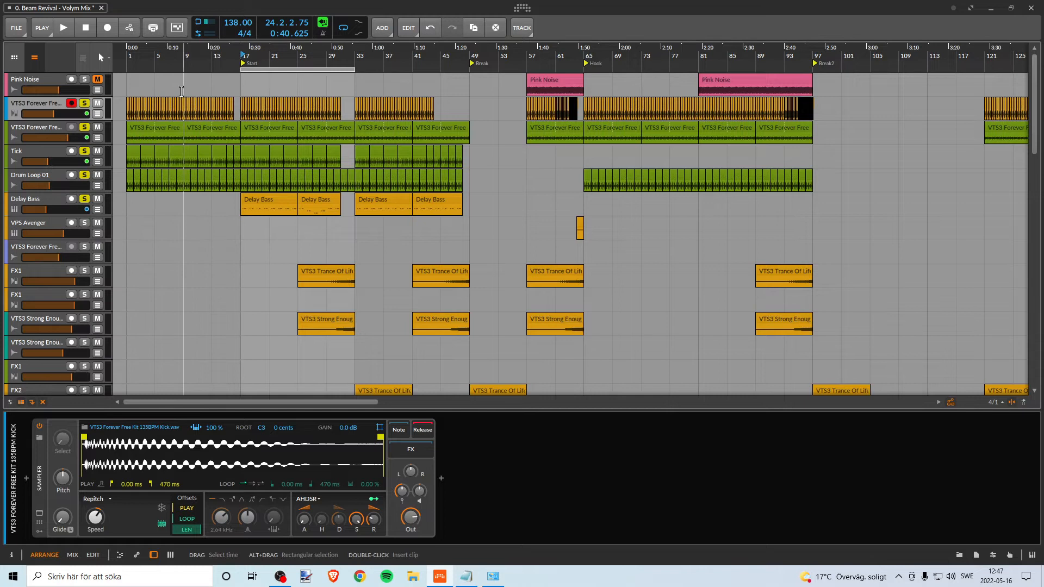
Recolour all clips on the VTS3 Forever kick track green, across the whole arrangement
drag(225, 52, 231, 14)
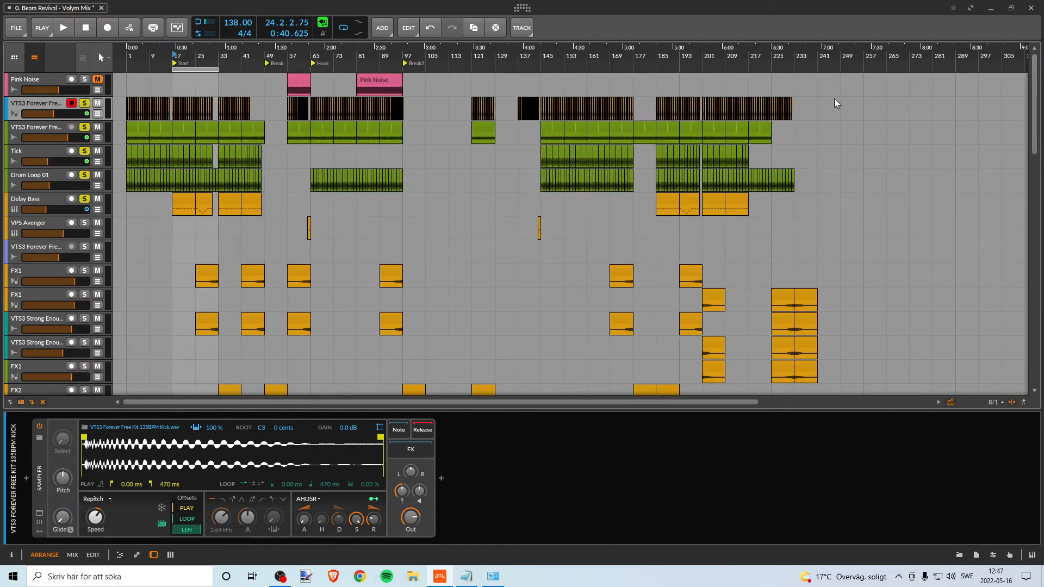
drag(812, 105, 159, 108)
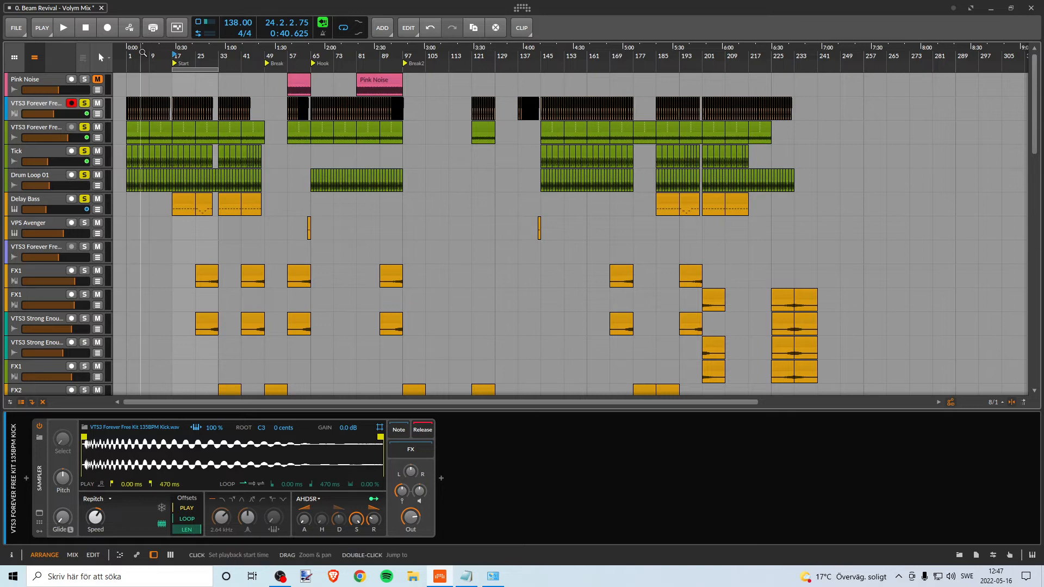
drag(141, 62, 436, 62)
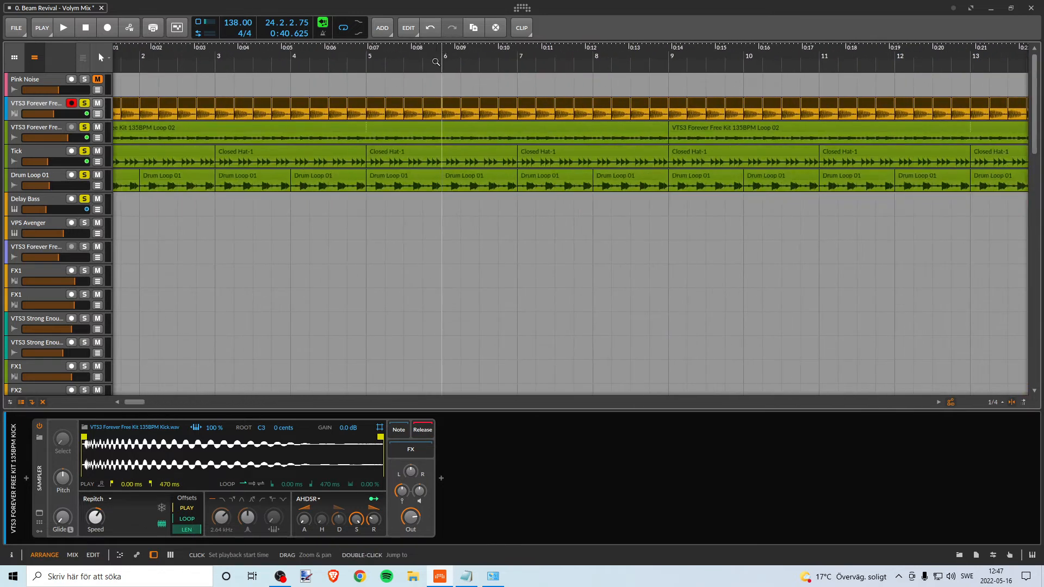
right_click(277, 105)
click(348, 118)
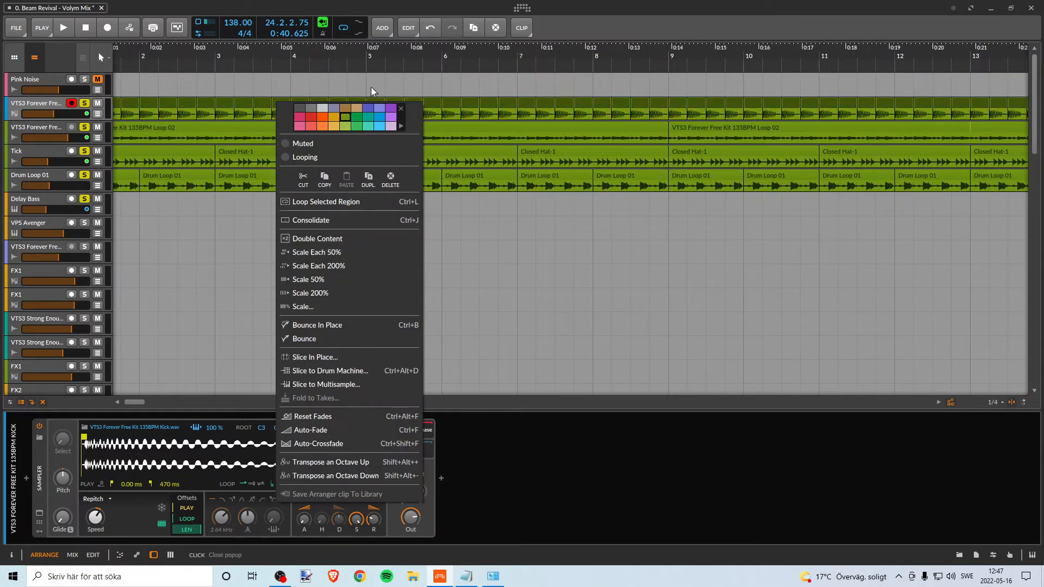
click(377, 62)
drag(383, 61, 169, 62)
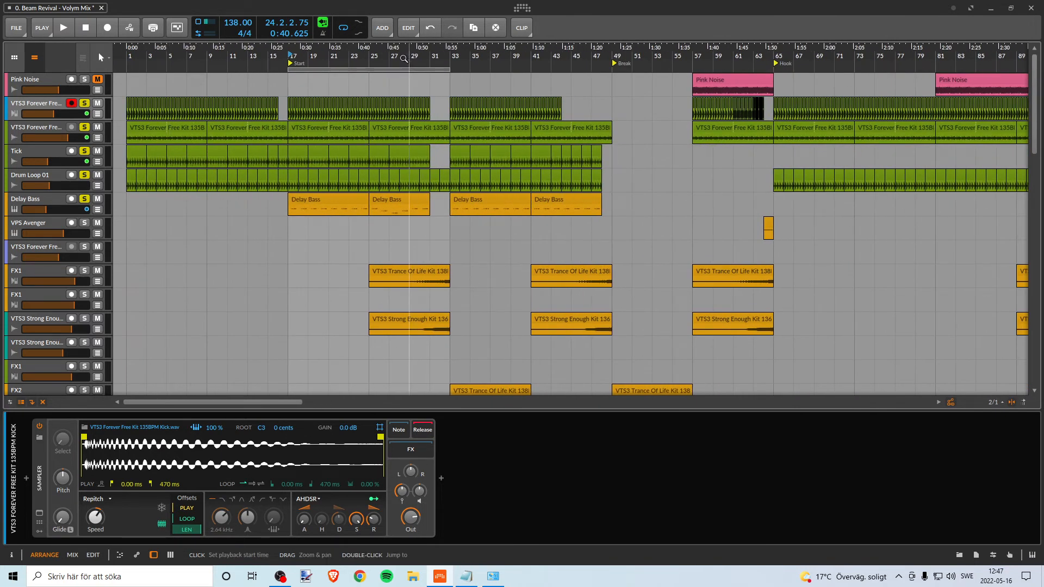
Play the soloed tracks from bar 17 and lower the Delay Bass track's volume to about −25 dB
click(290, 56)
key(space)
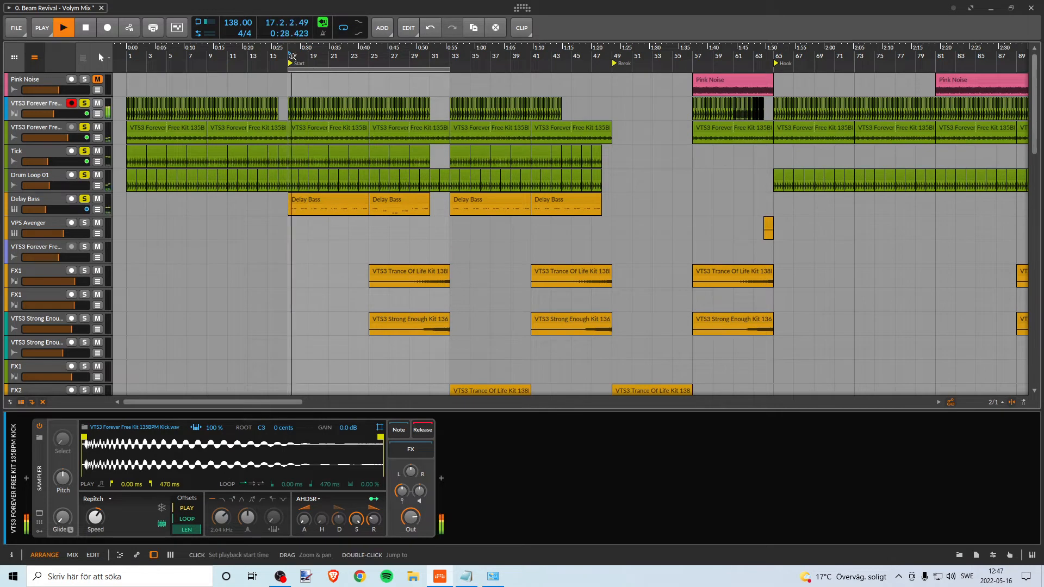
click(34, 210)
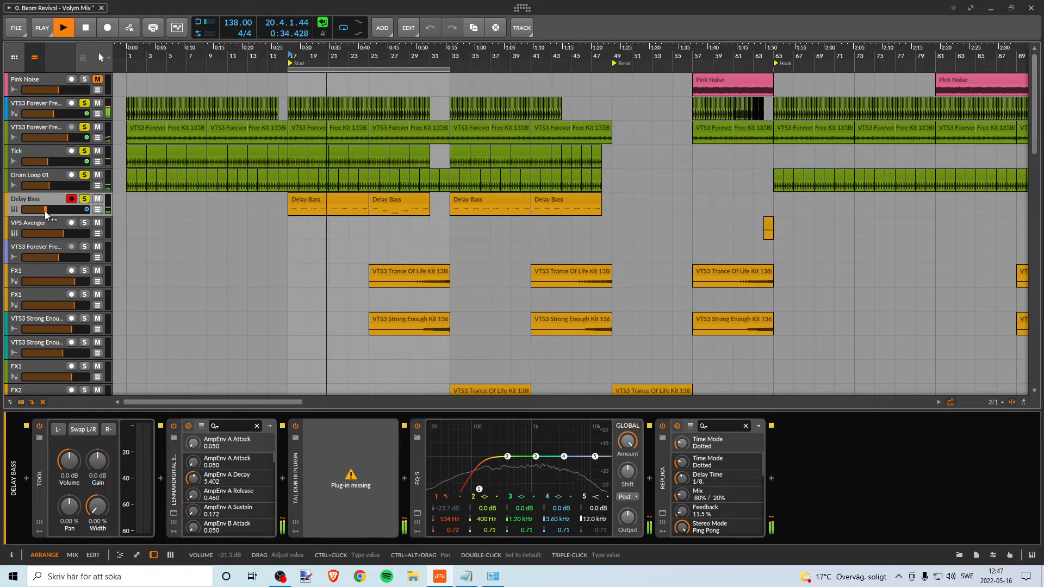
mouse_move(46, 215)
mouse_down()
mouse_move(46, 231)
mouse_move(42, 208)
mouse_up()
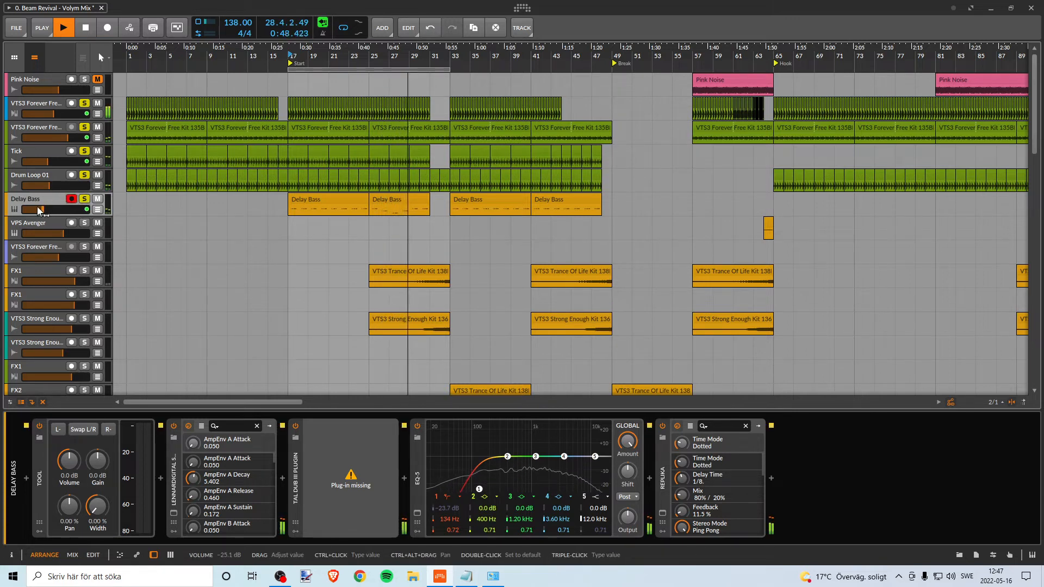
drag(44, 211, 43, 206)
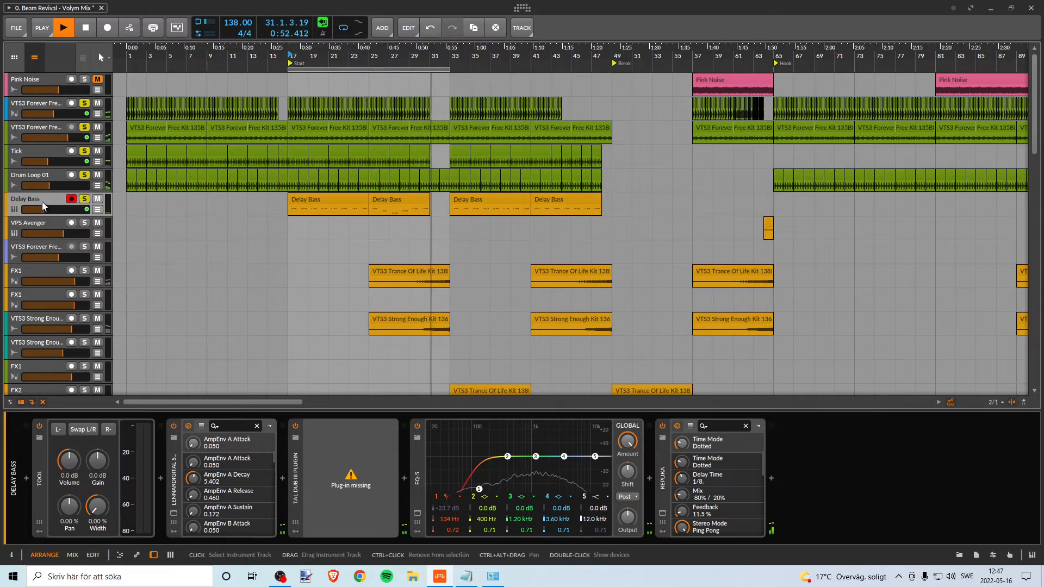
key(space)
key(space)
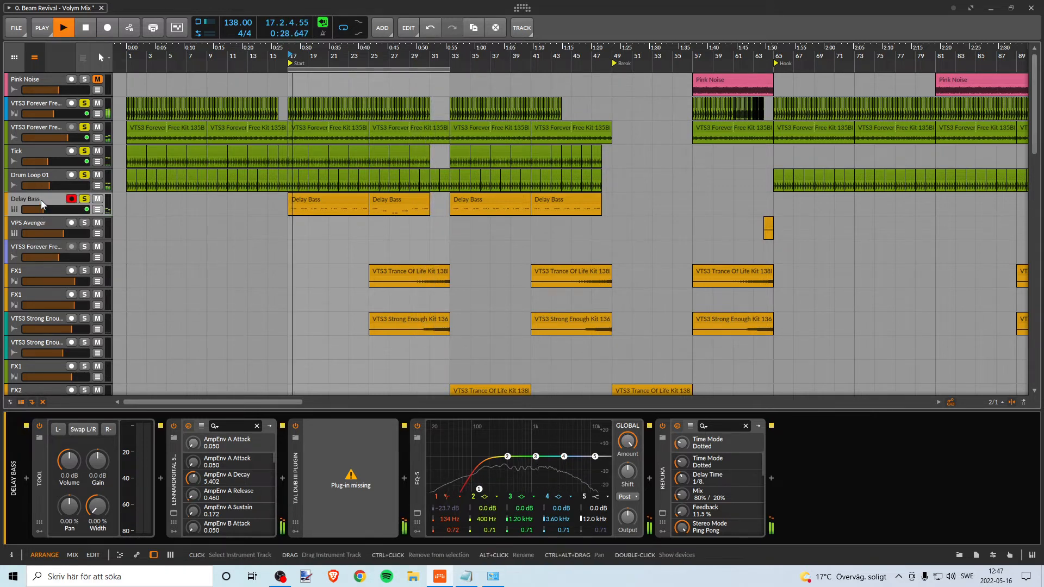
key(space)
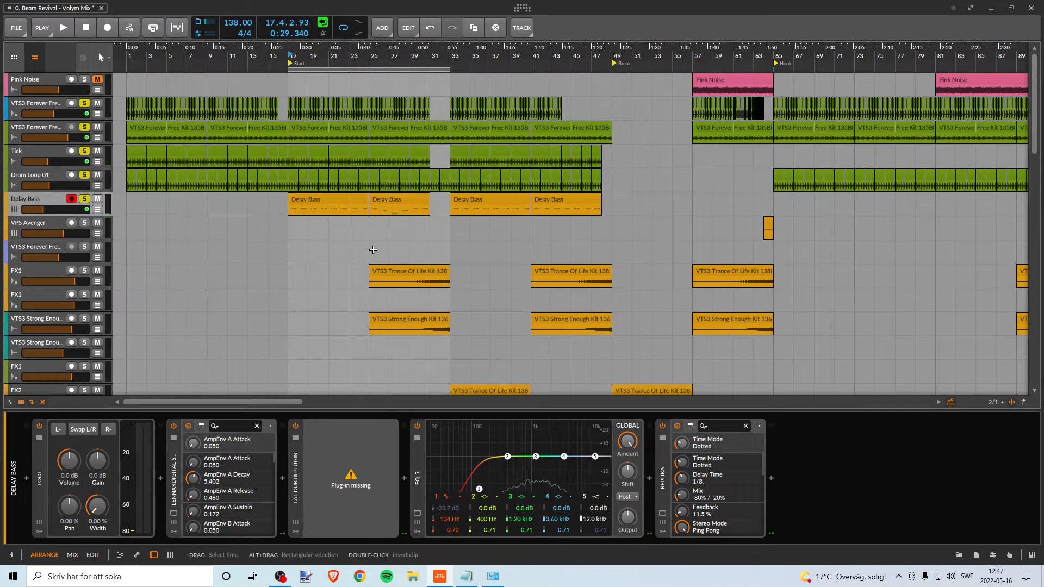
Recolour the Delay Bass track green
mouse_move(294, 52)
mouse_down()
mouse_move(294, 136)
mouse_move(293, 71)
mouse_up()
right_click(40, 199)
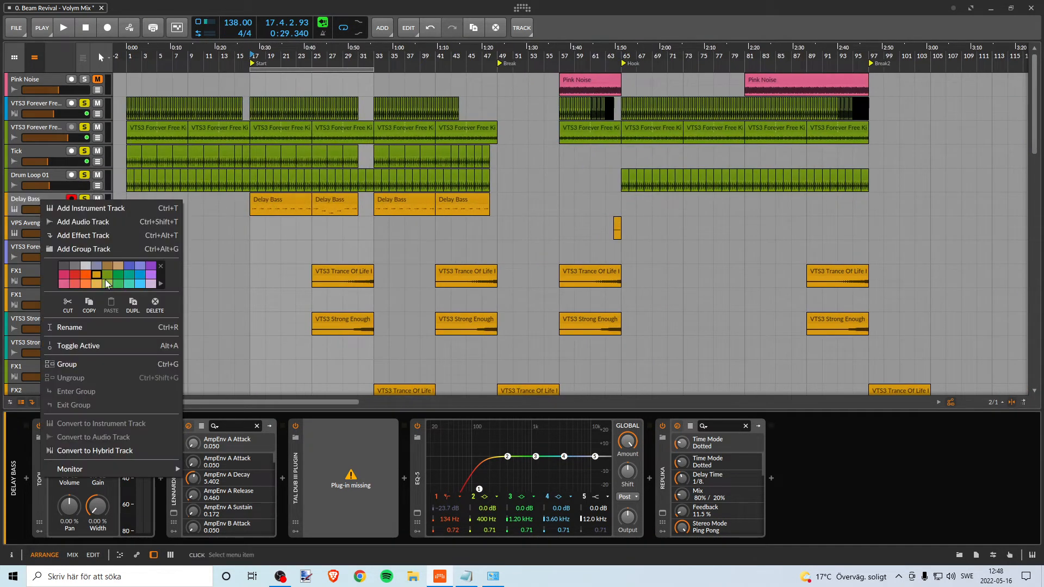
click(106, 278)
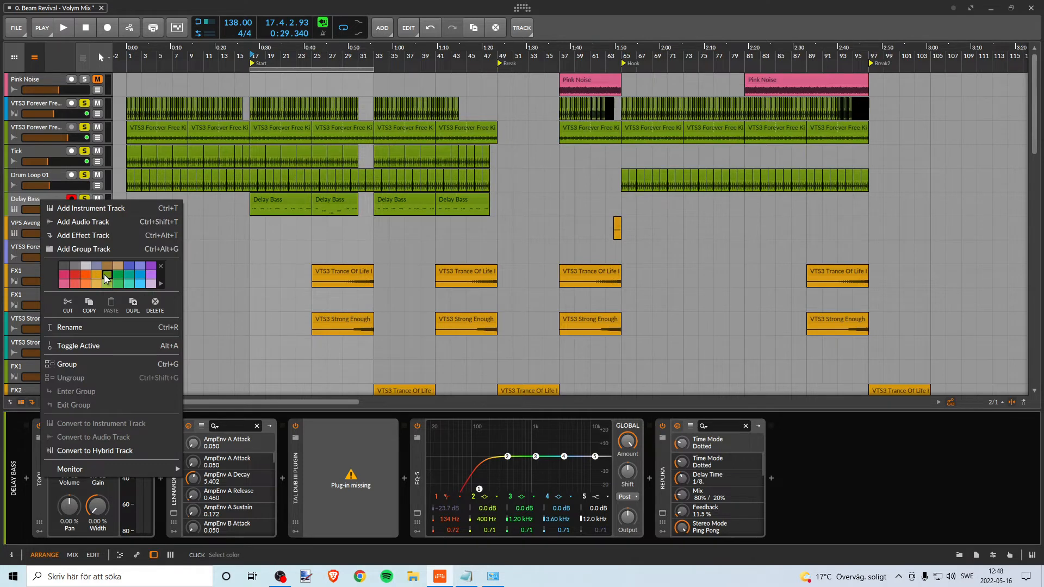
click(27, 203)
Move the loop region to bar 64 over the first VPS Avenger clip and audition that track soloed with the others
scroll(121, 193, down, 2)
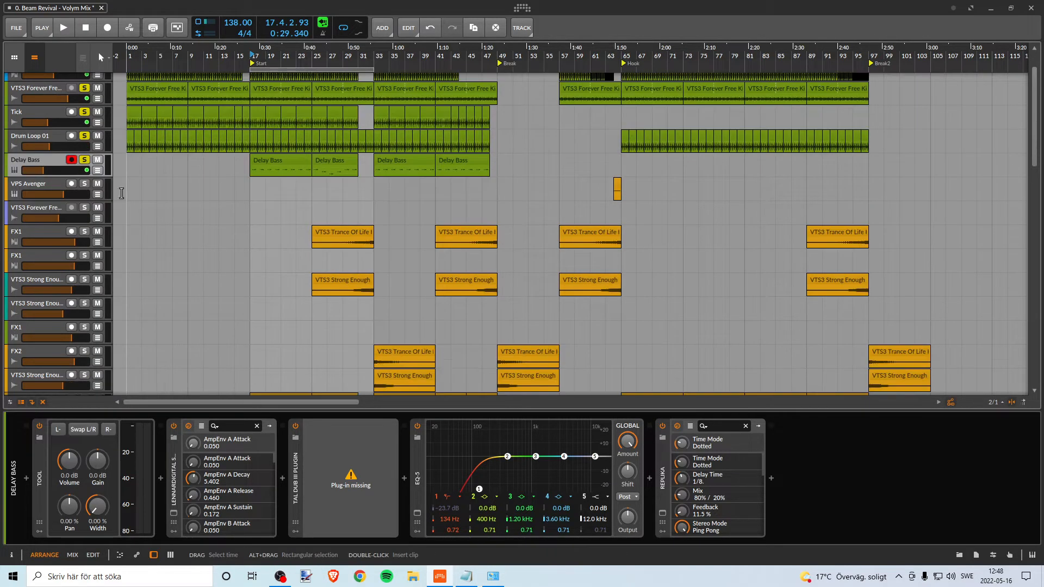
drag(291, 69, 644, 70)
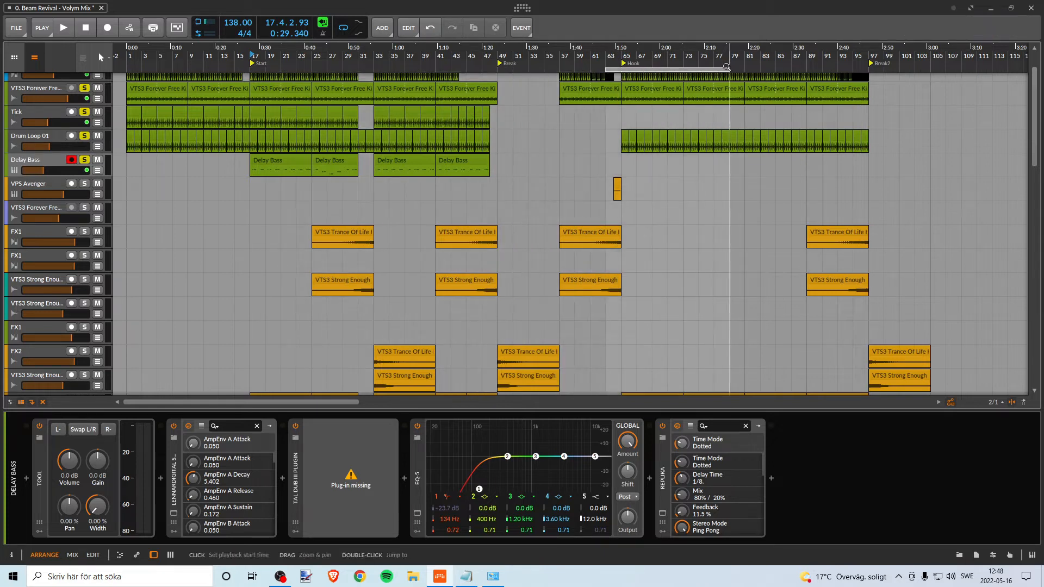
drag(729, 70, 430, 33)
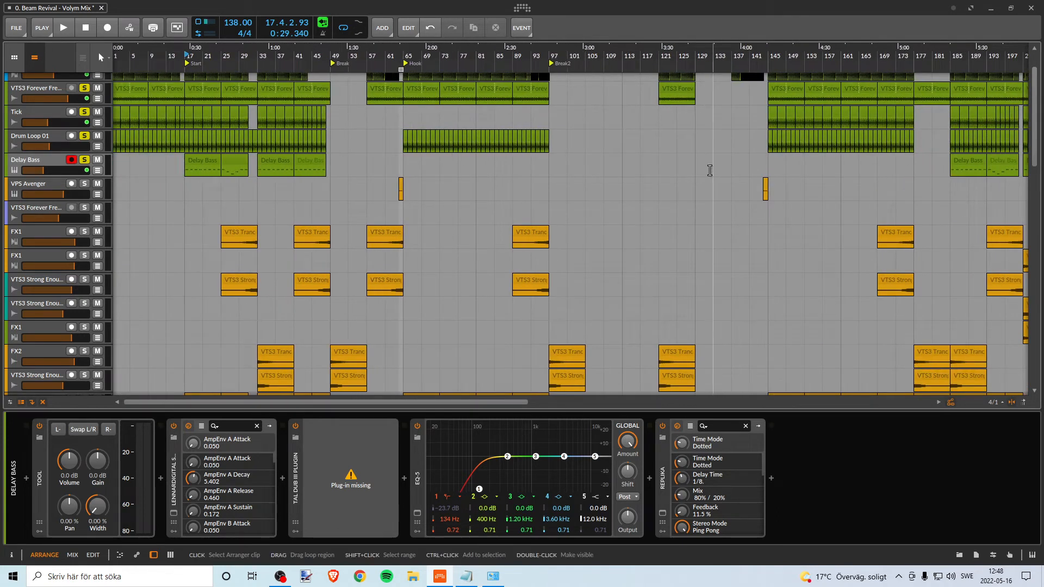
drag(397, 41, 493, 51)
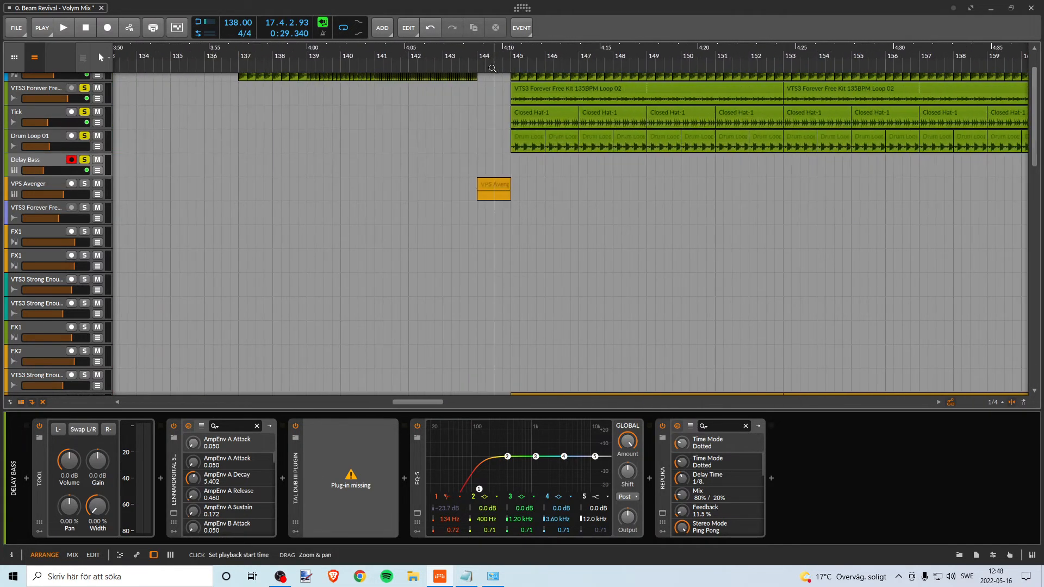
drag(209, 52, 483, 76)
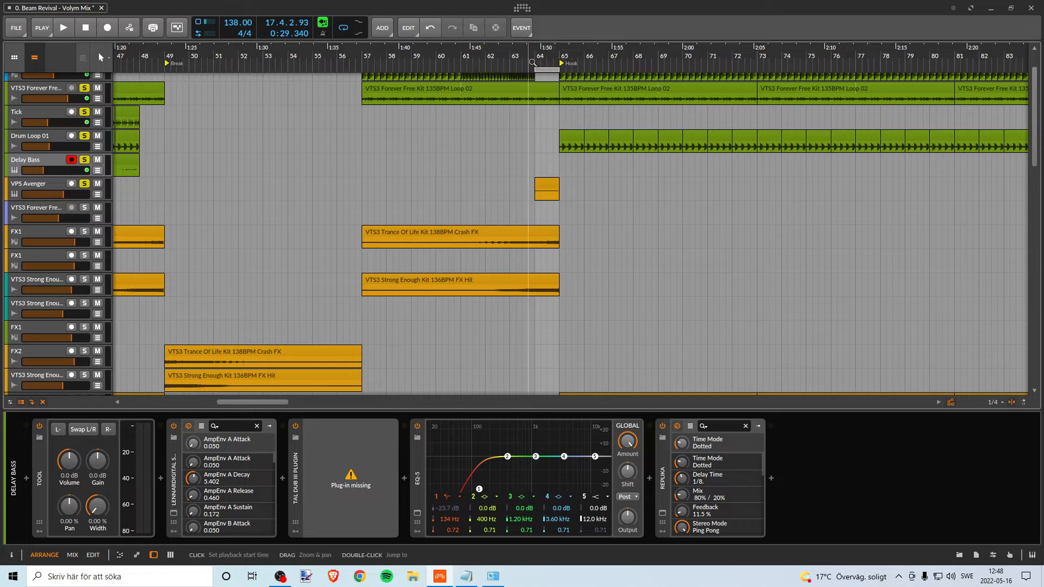
scroll(478, 129, up, 2)
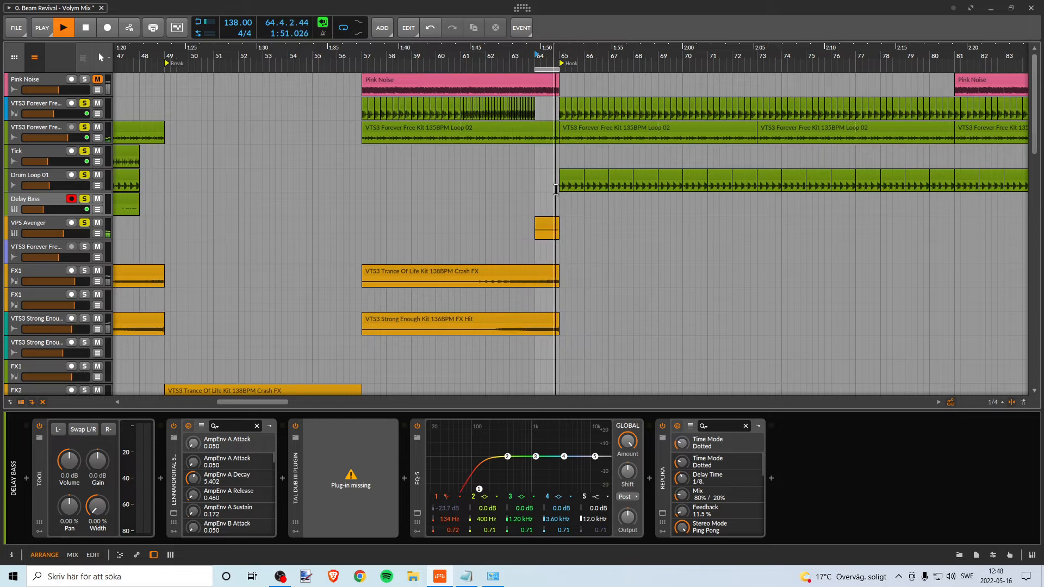
key(space)
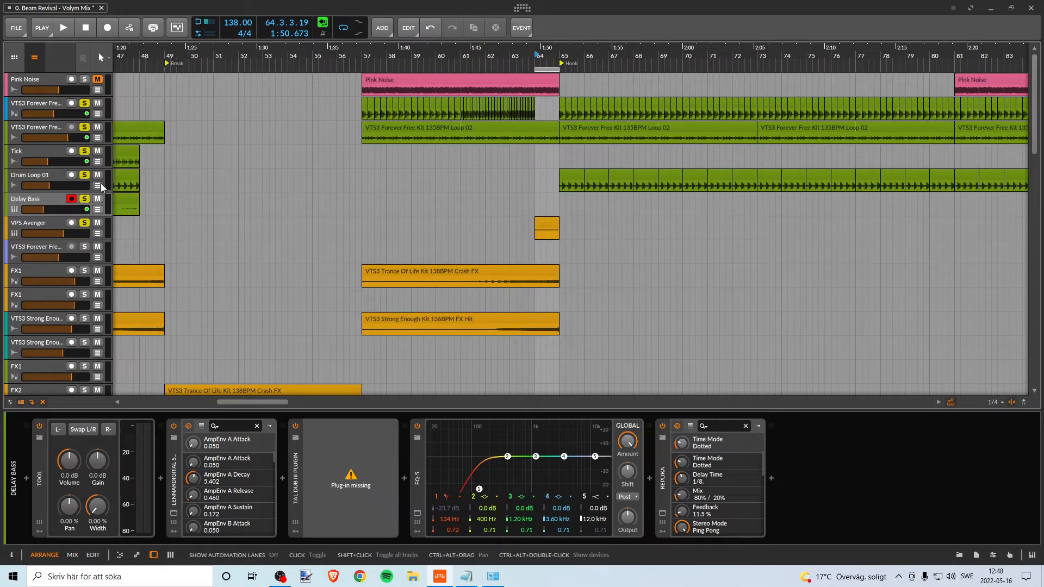
Delete the empty VTS3 Forever Free Kit 135BPM Crash track below VPS Avenger
drag(382, 52, 611, 171)
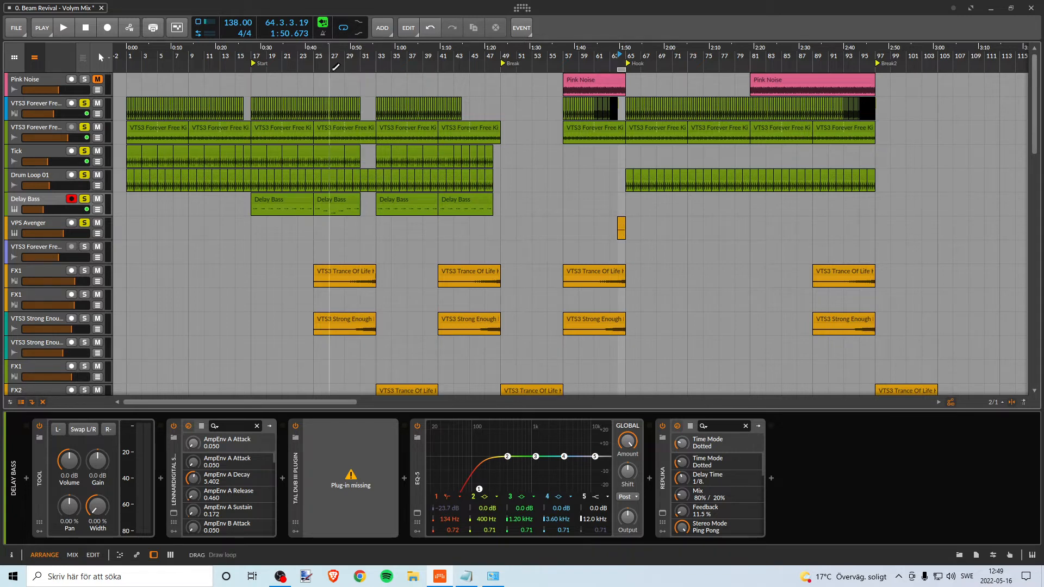
drag(313, 54, 393, 78)
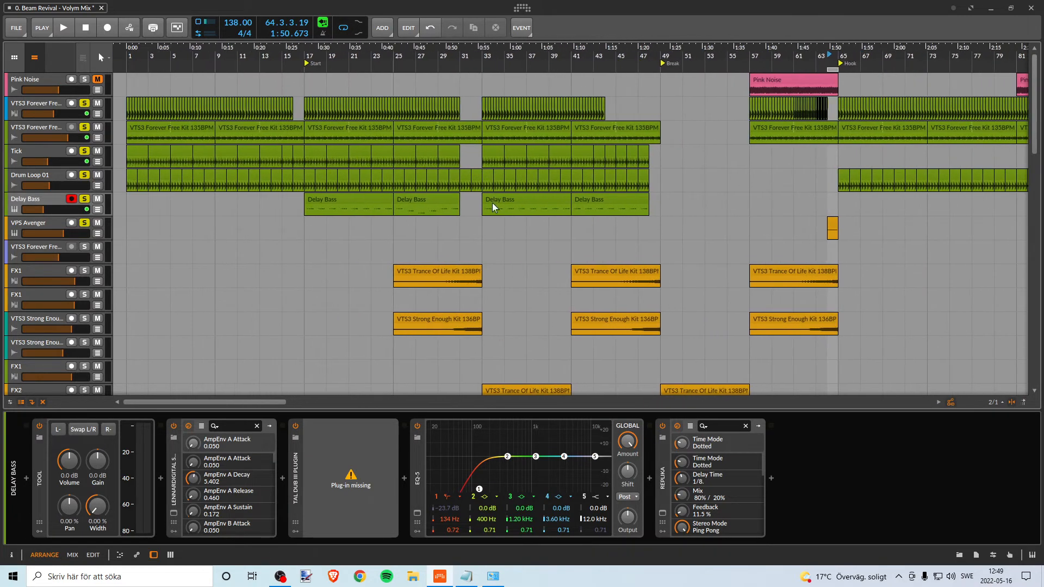
click(51, 277)
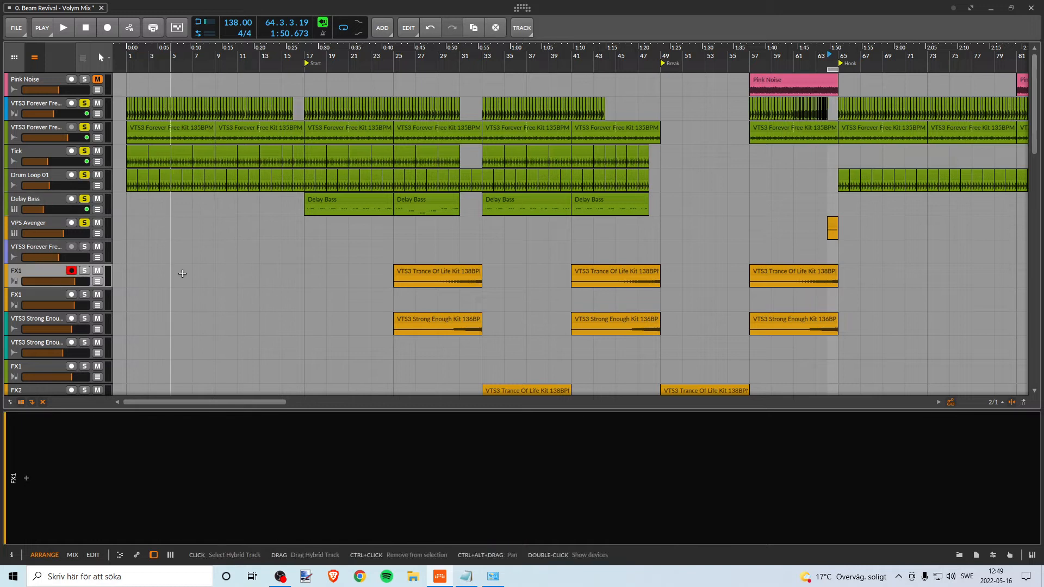
drag(512, 59, 226, 52)
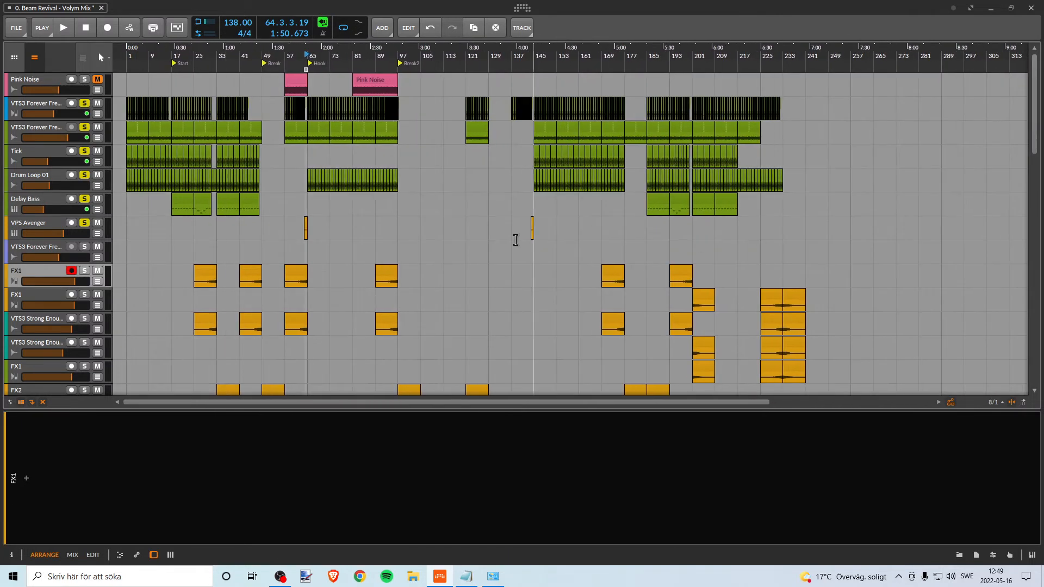
click(239, 248)
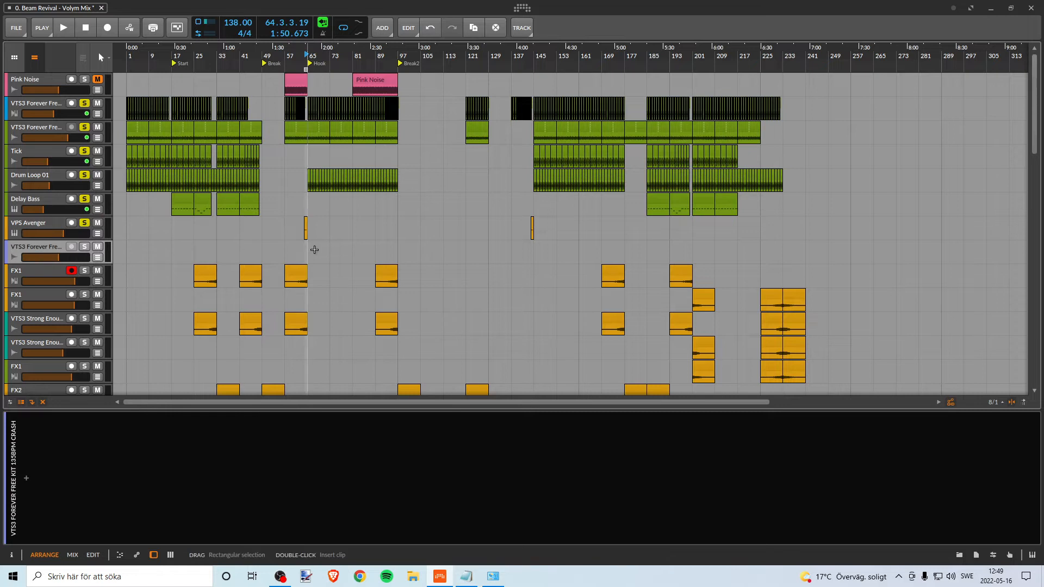
key(Delete)
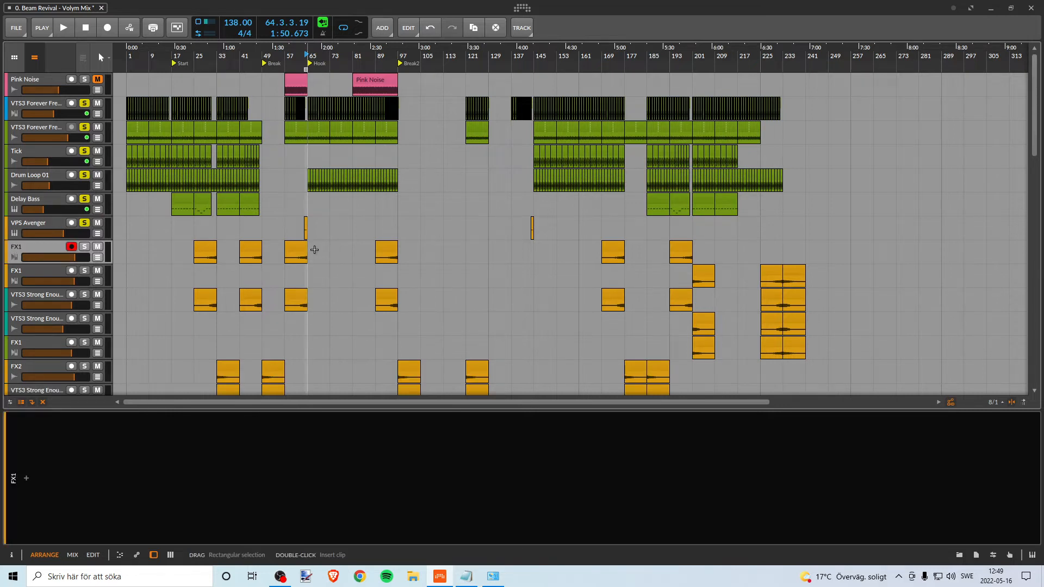
Delete the empty Sub Bass 2 track above the Pad 2 tracks
scroll(314, 254, down, 10)
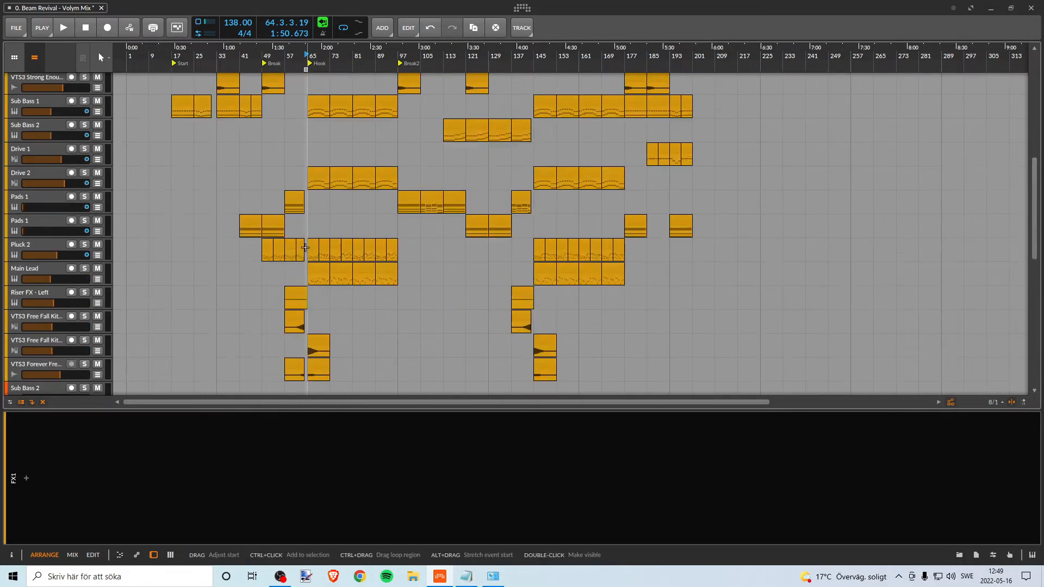
scroll(311, 247, down, 5)
scroll(310, 247, up, 7)
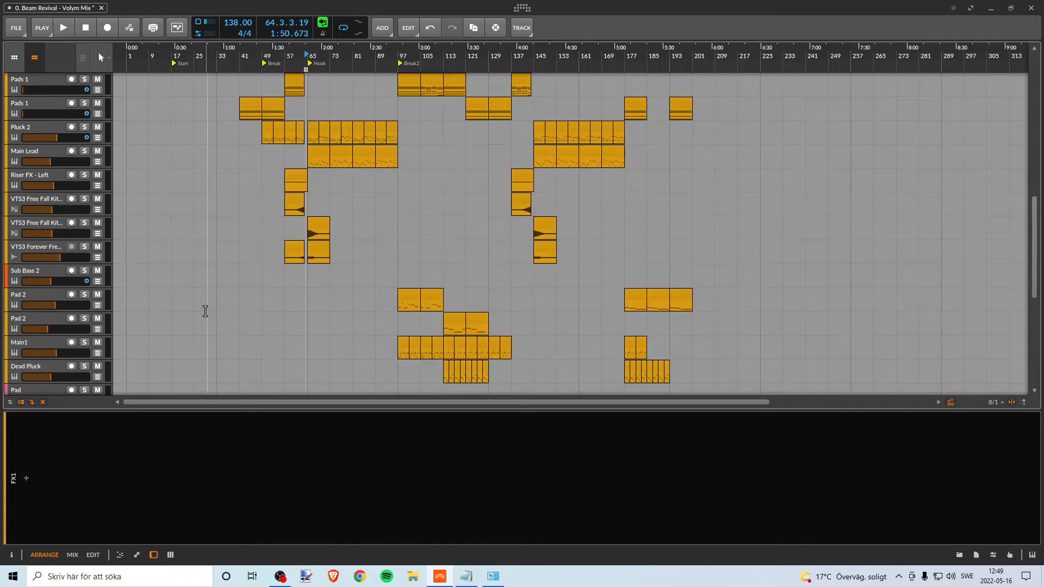
click(33, 274)
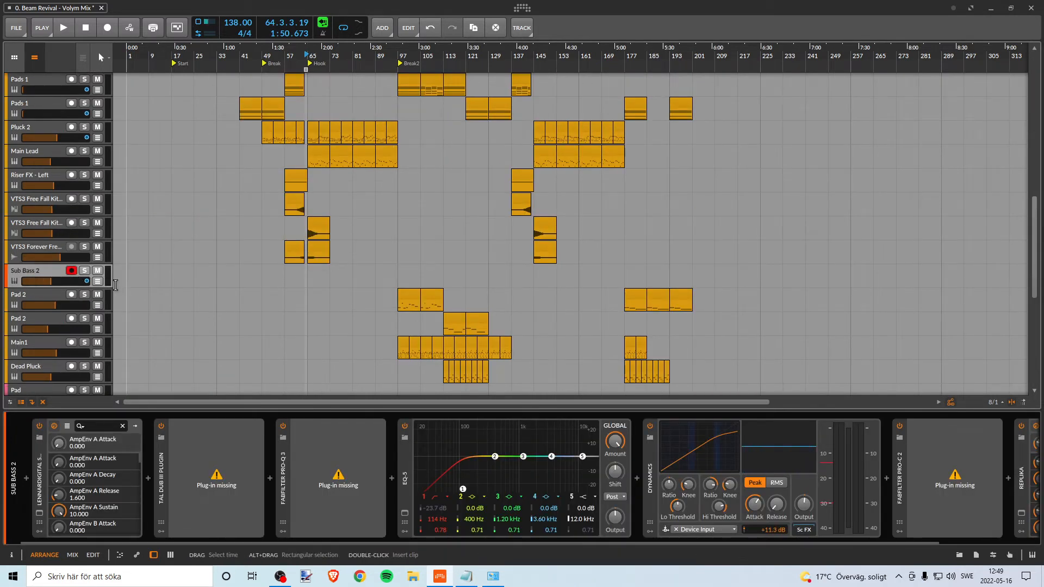
key(Delete)
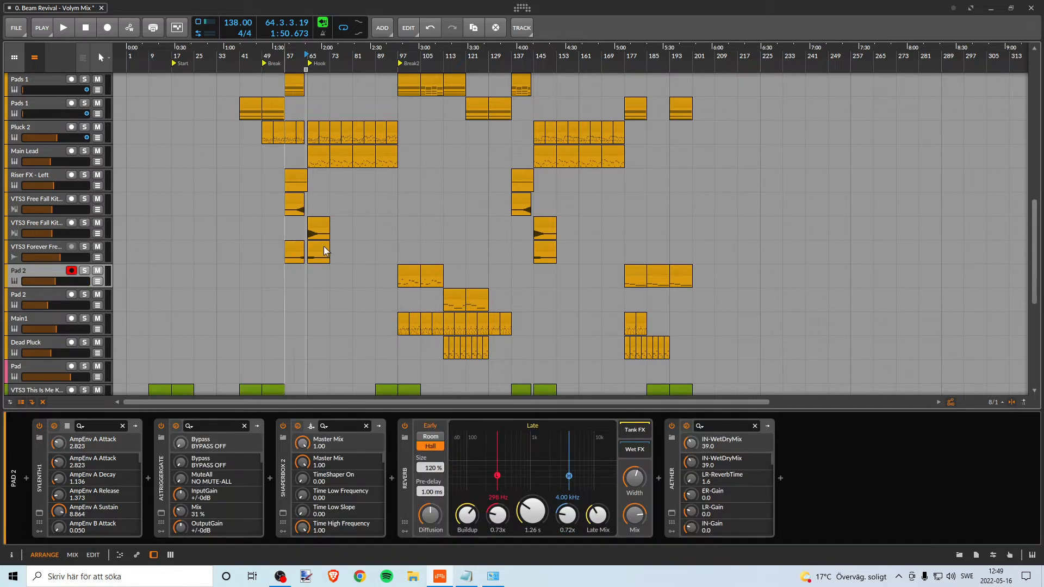
Delete the empty second Sylenth1 track and the empty instrument track directly below it
scroll(634, 278, down, 5)
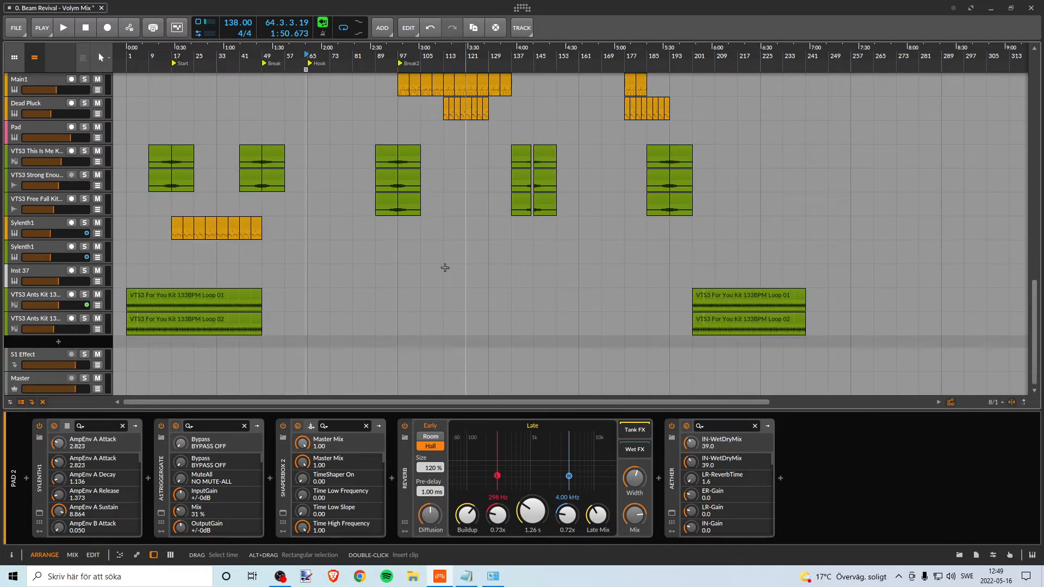
click(104, 251)
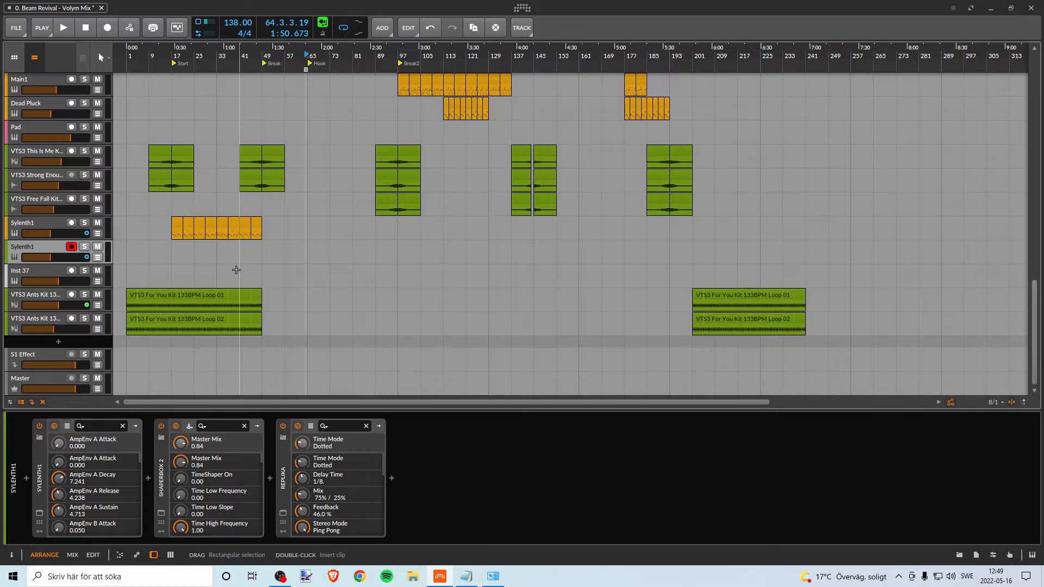
key(Delete)
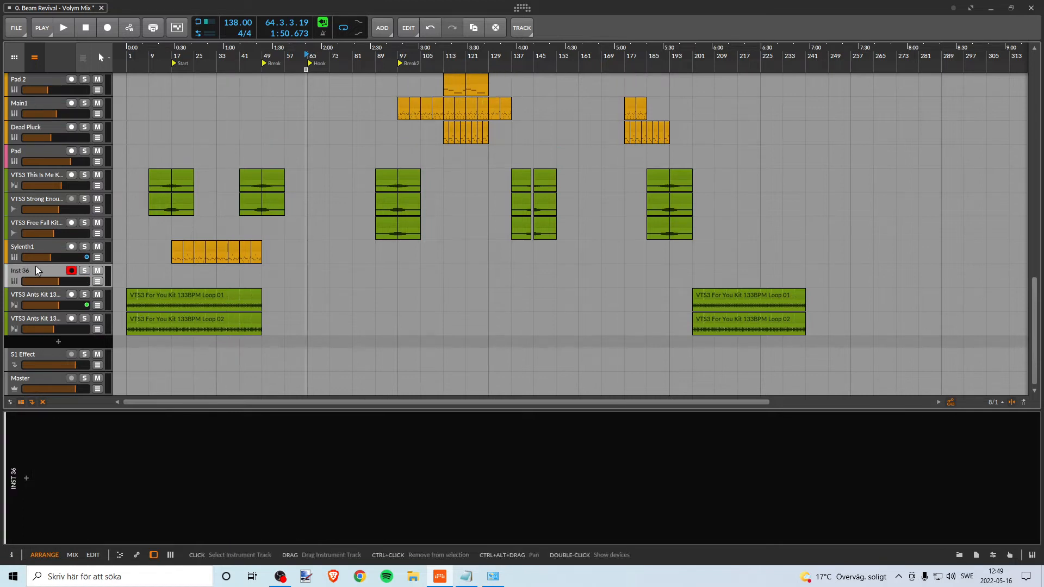
key(Delete)
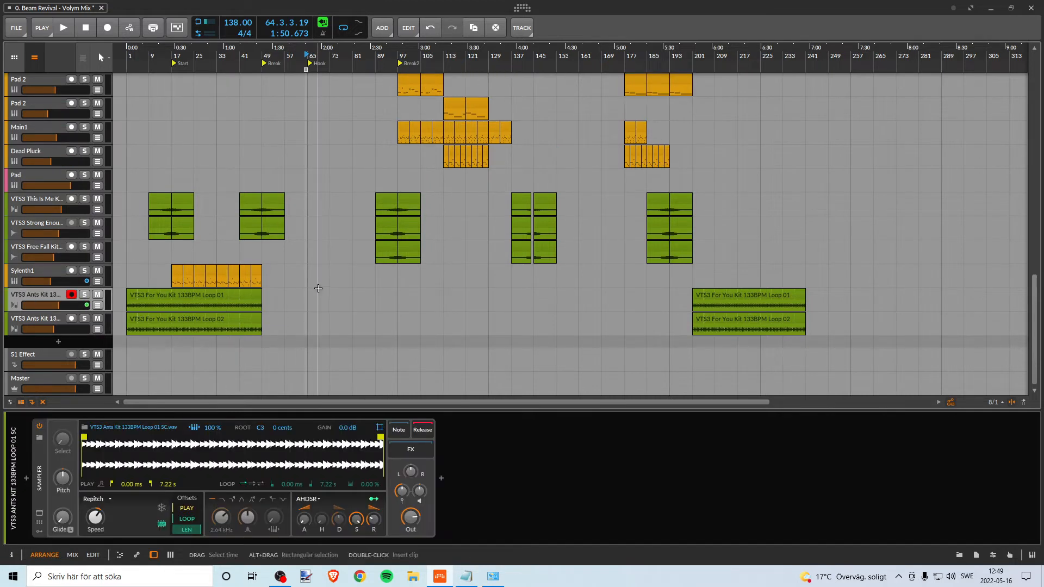
scroll(320, 265, up, 3)
scroll(320, 265, up, 10)
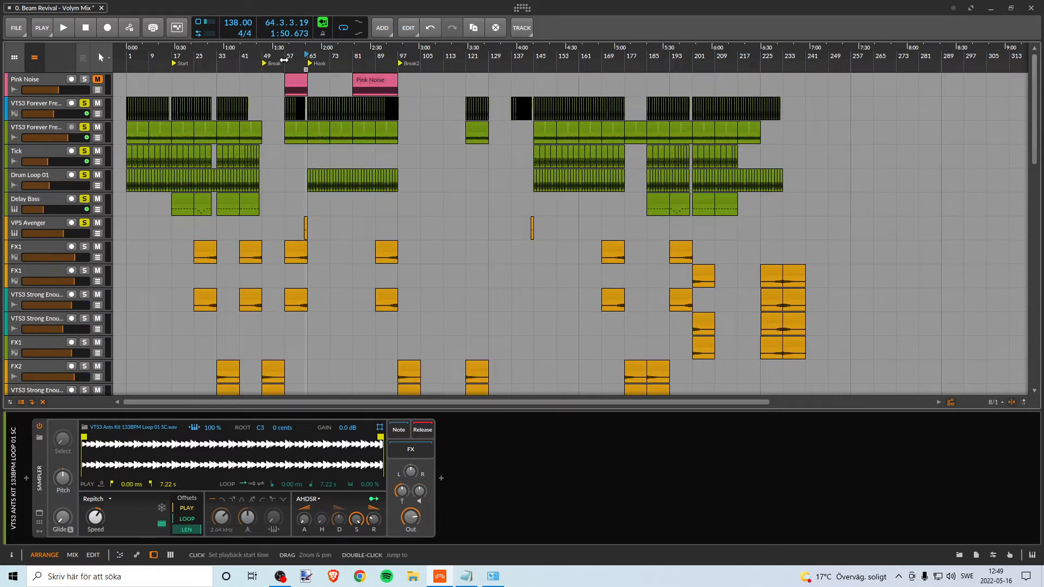
Move the loop region to bars 25–33, over the first clip of the upper FX1 track
drag(271, 56, 422, 112)
click(476, 54)
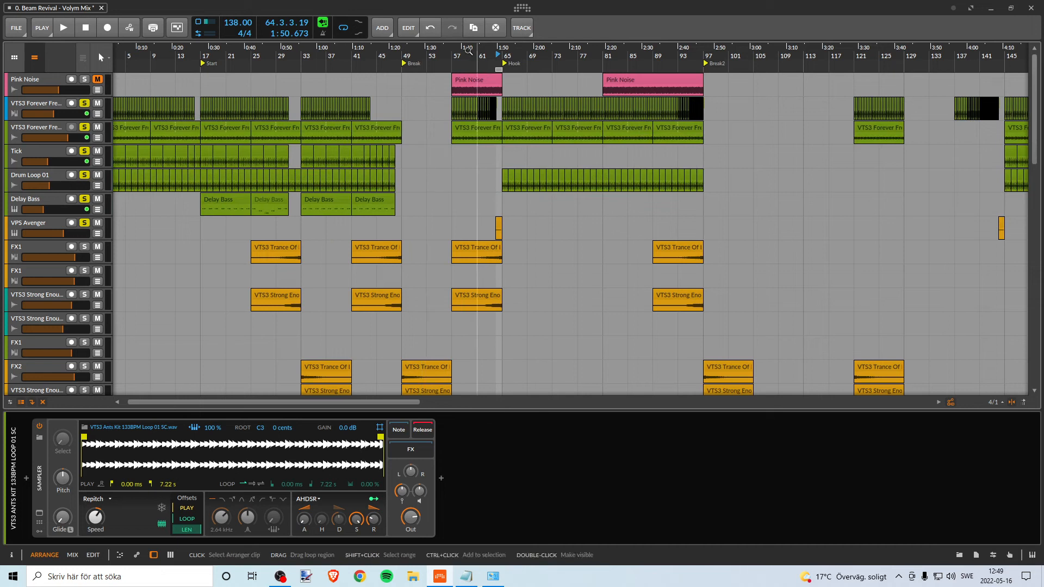
click(246, 79)
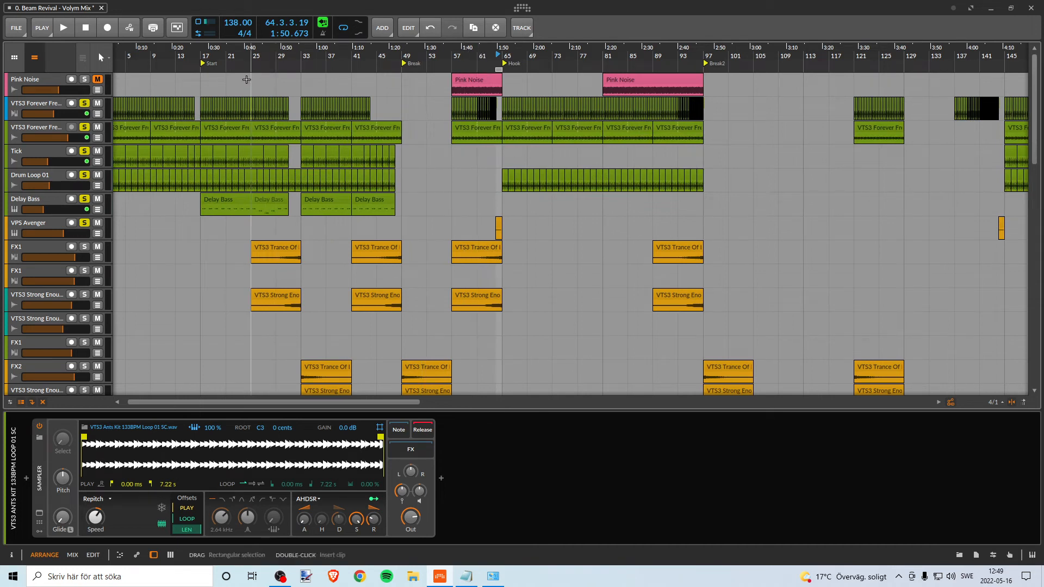
drag(256, 59, 309, 61)
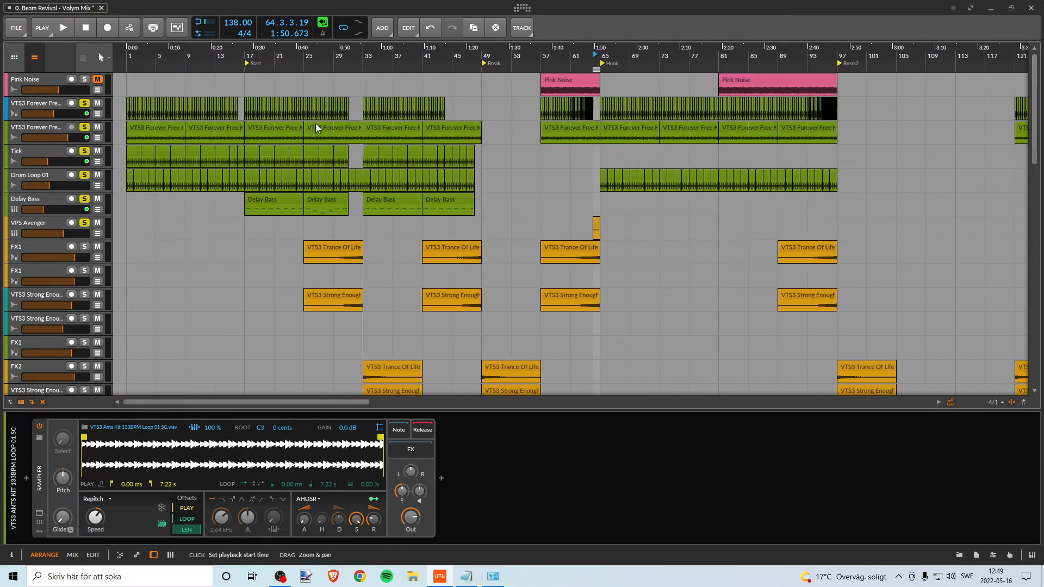
click(28, 249)
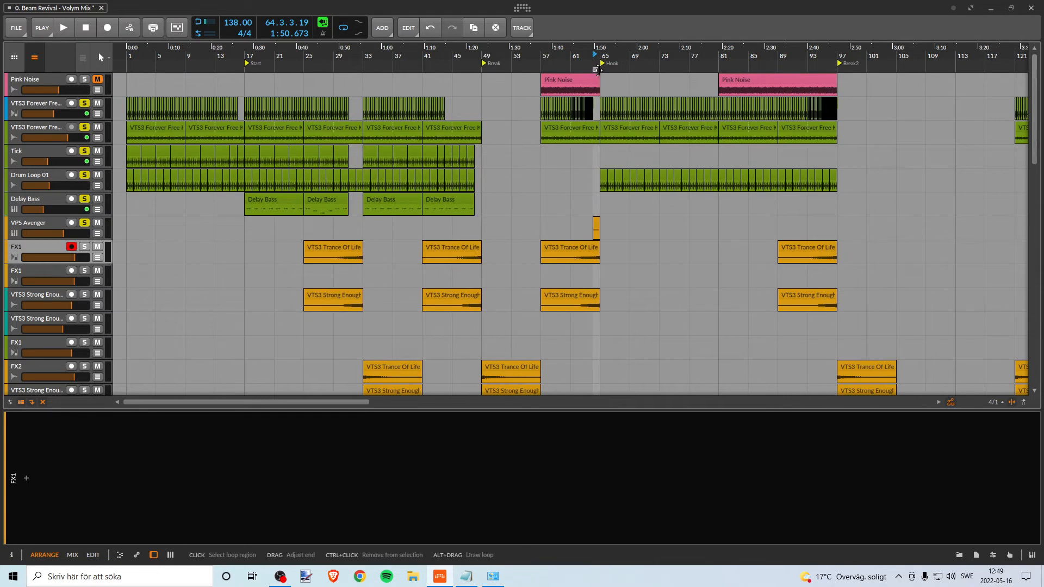
drag(597, 71, 481, 95)
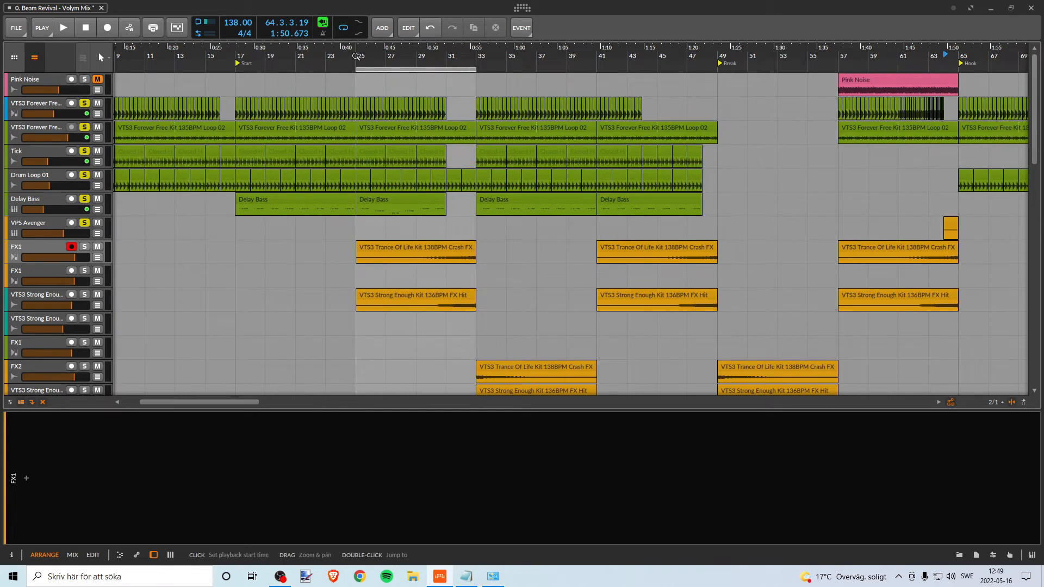
Solo the upper FX1 track with the finished tracks and lower its volume to about −5 dB during looped playback
key(space)
click(52, 250)
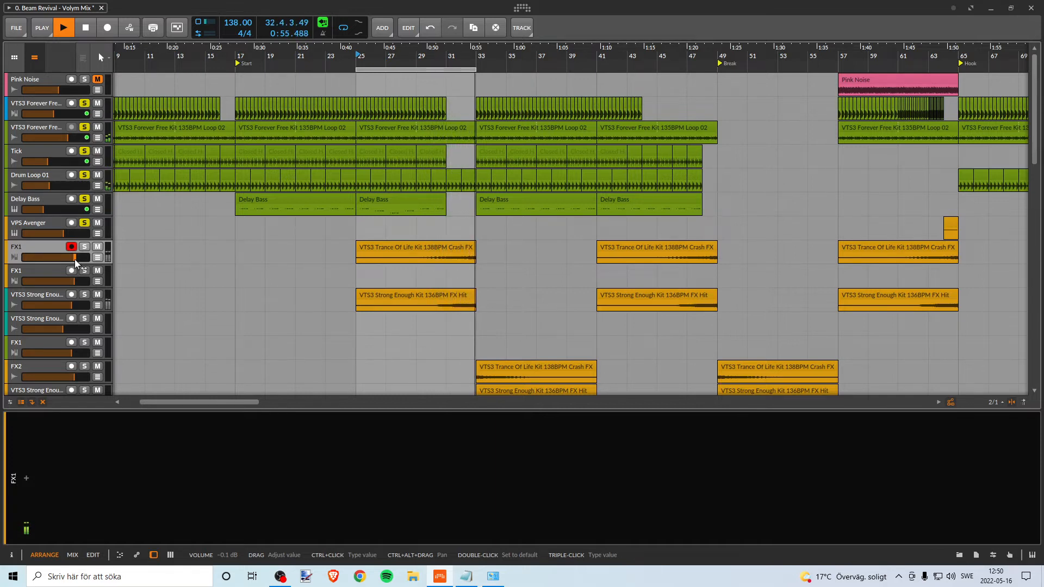
key(space)
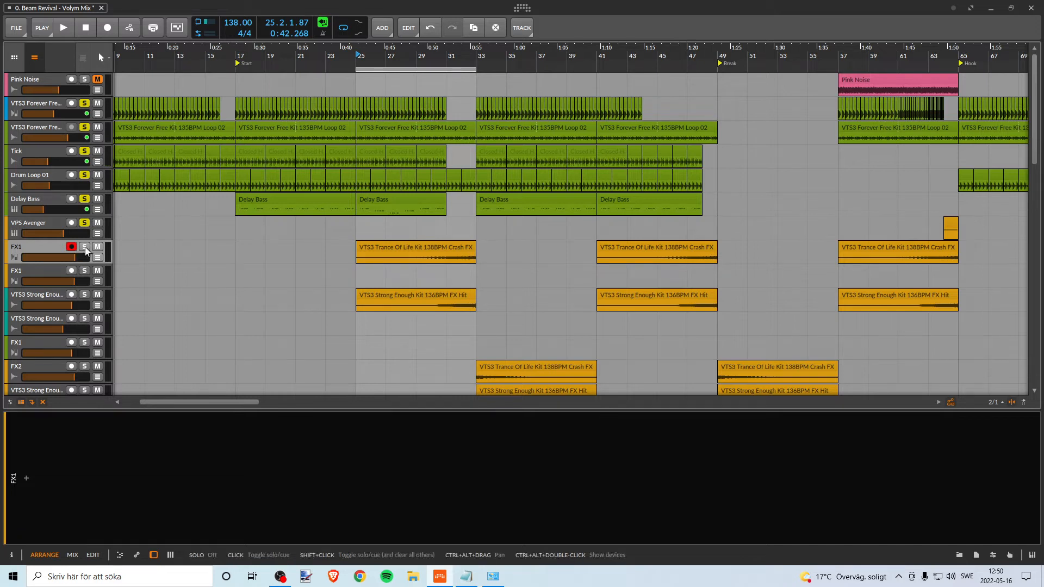
click(85, 248)
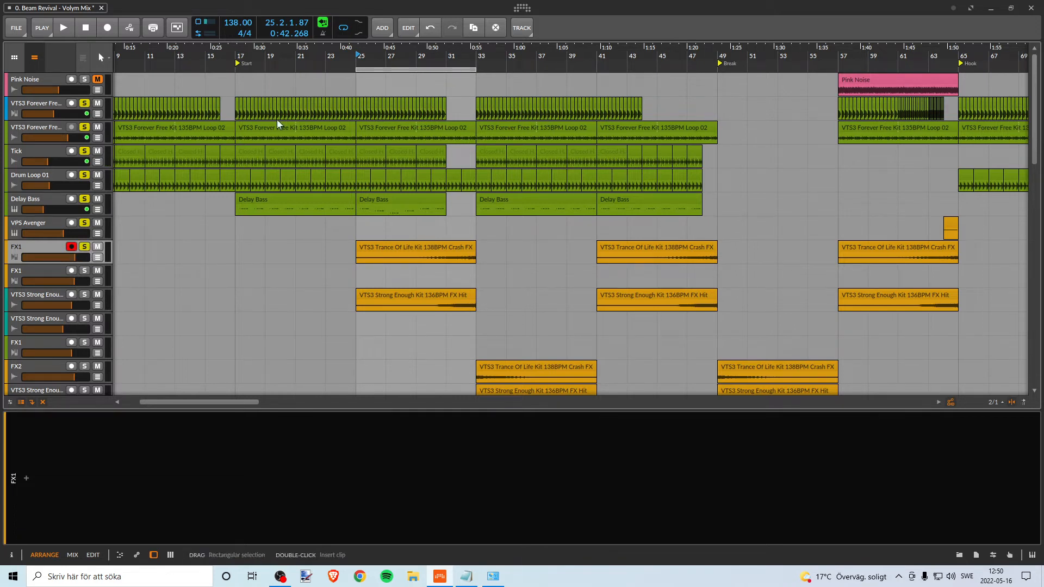
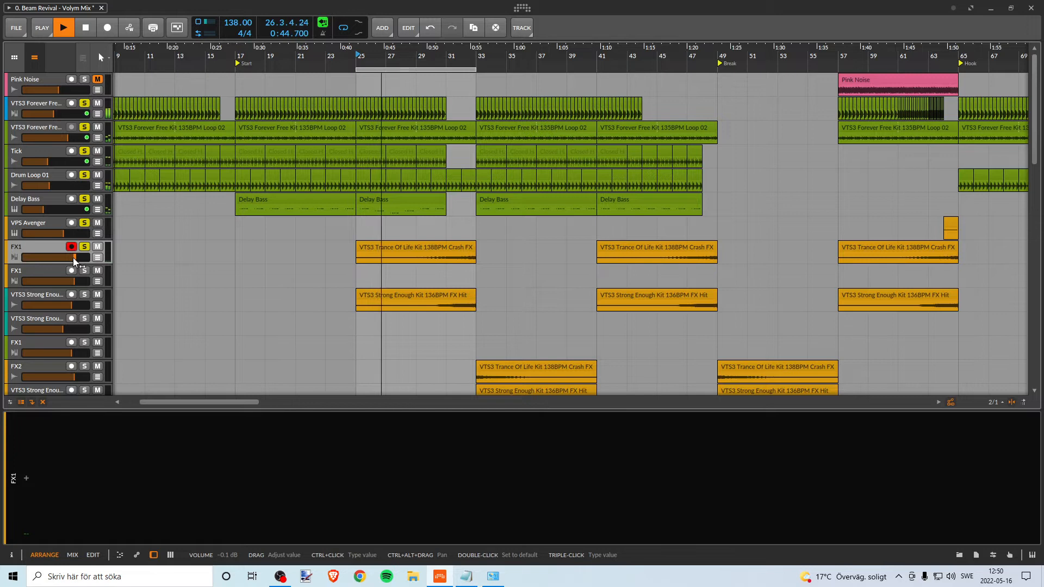
drag(73, 256, 66, 258)
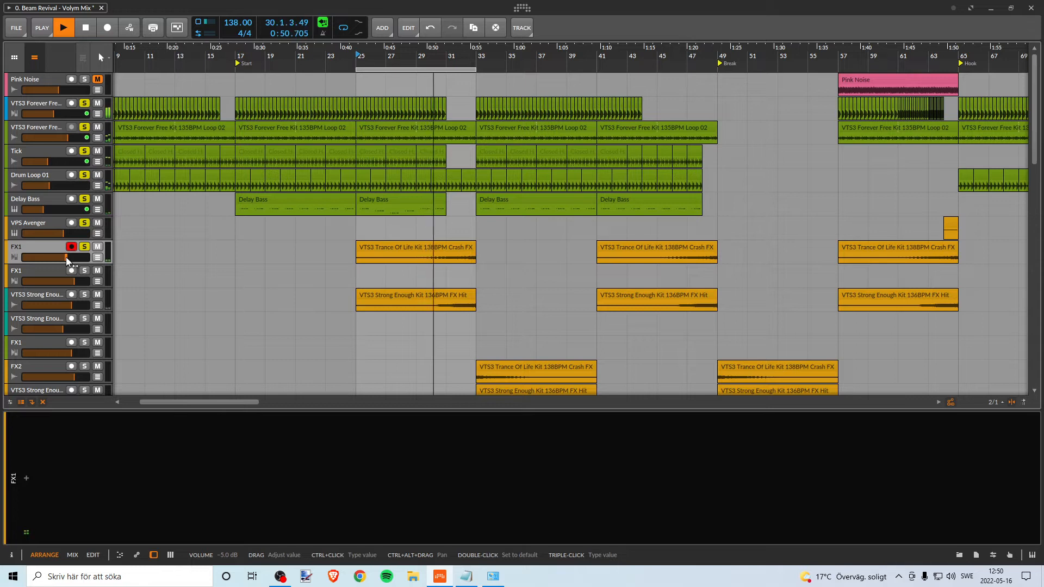
drag(67, 258, 66, 261)
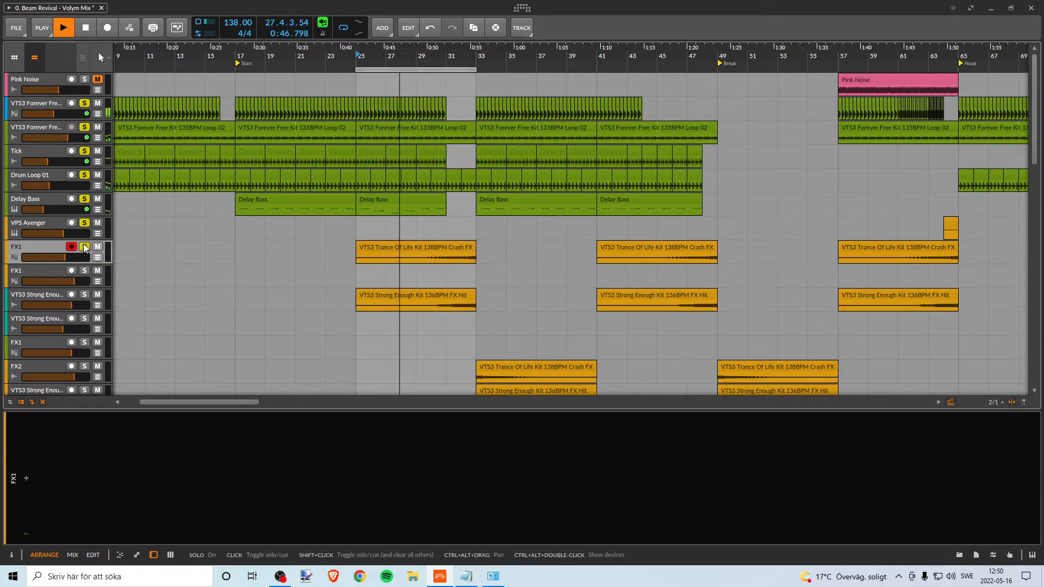
Colour the upper FX1 track green and stop playback
right_click(37, 245)
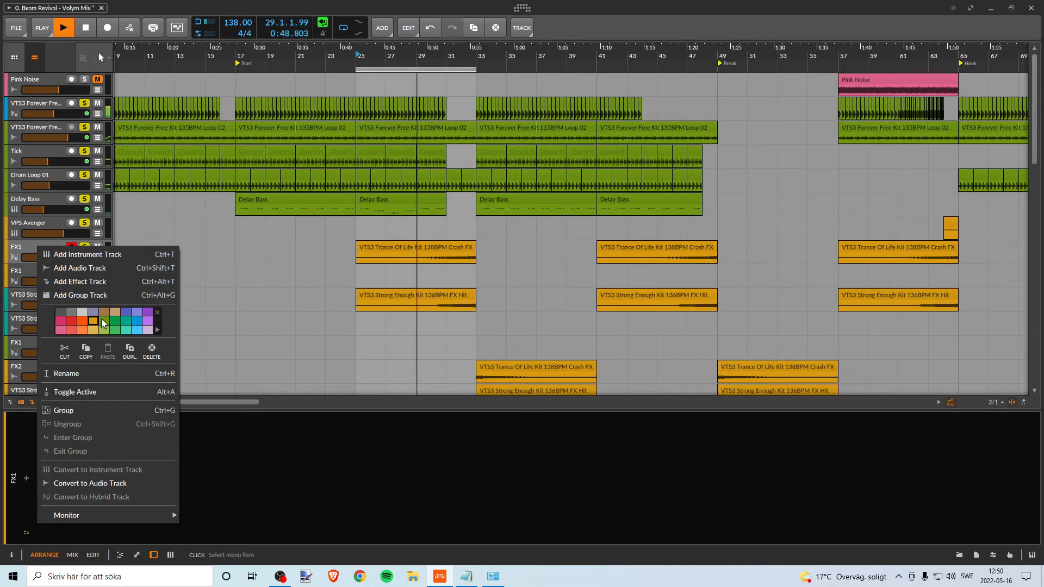
click(32, 244)
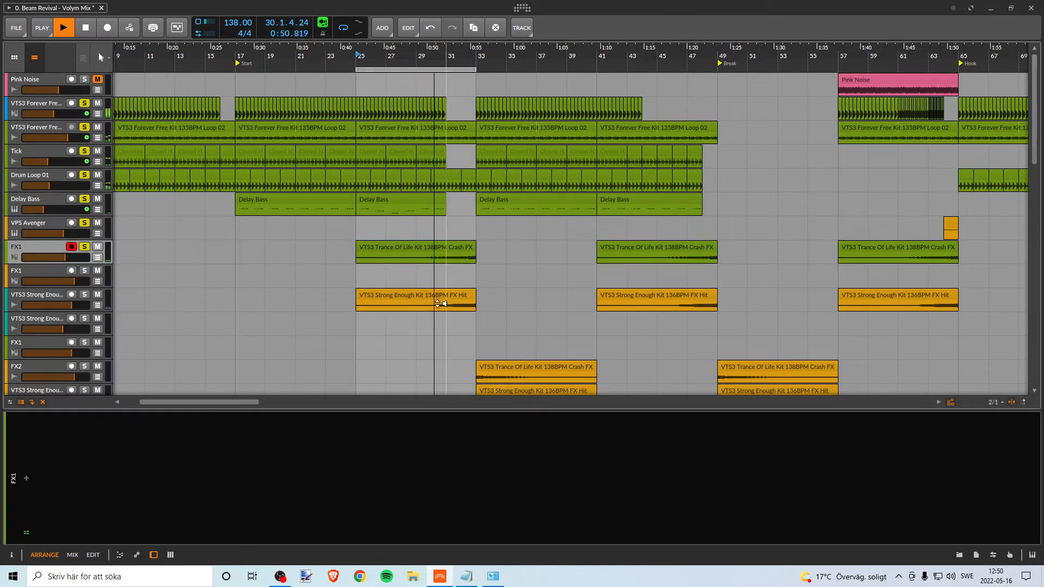
key(space)
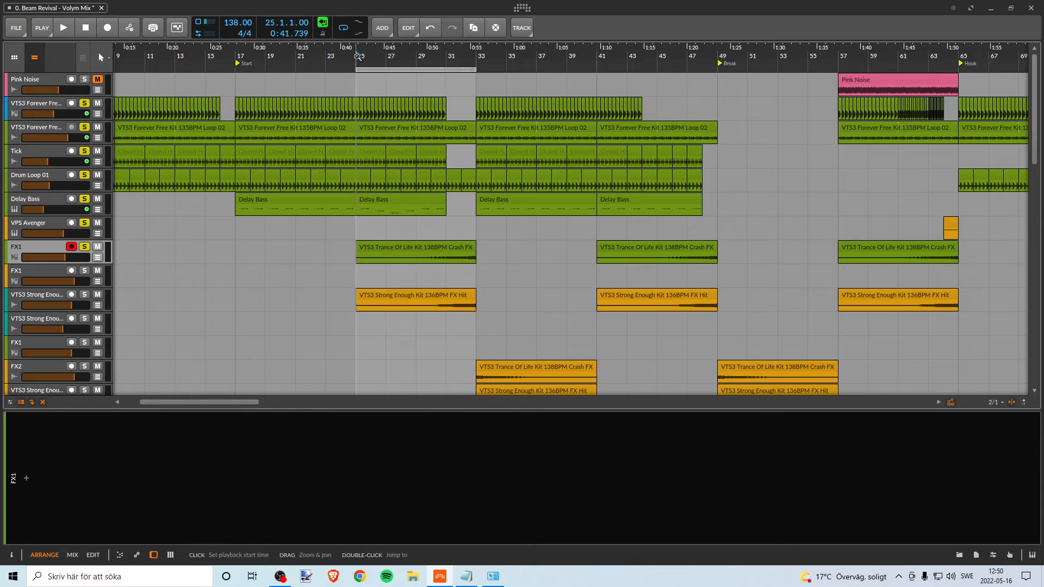
Solo the upper VTS3 Strong Enough Kit 136BPM FX Hit track and lower its volume to −11.2 dB against the looped mix
key(space)
click(40, 270)
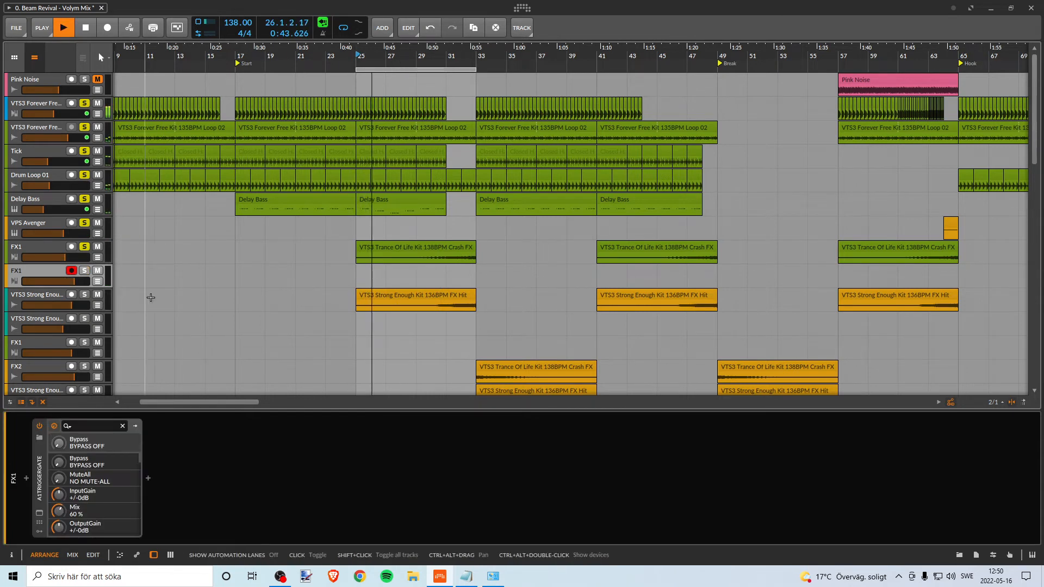
click(151, 298)
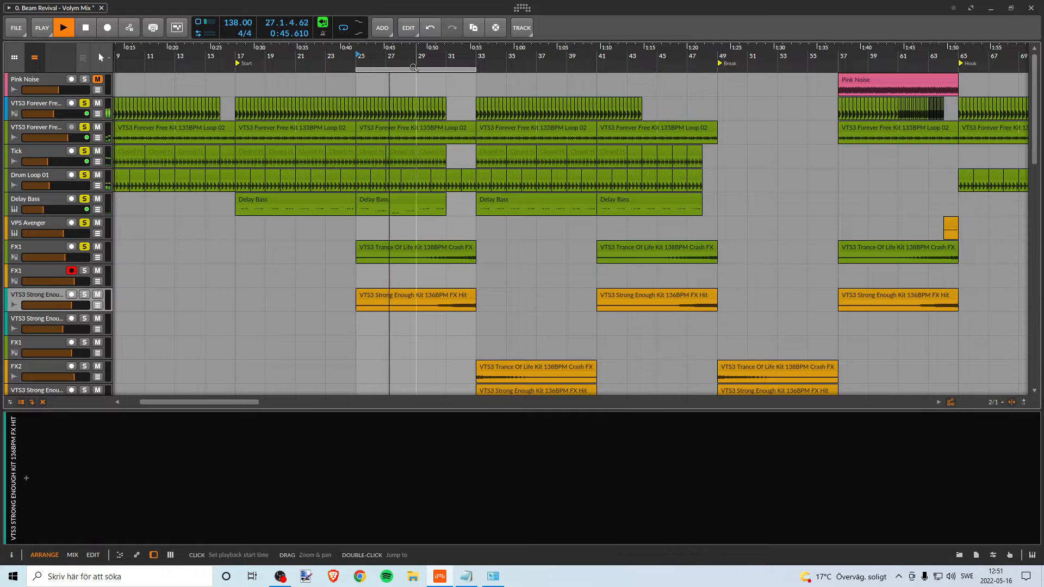
drag(413, 67, 430, 234)
key(space)
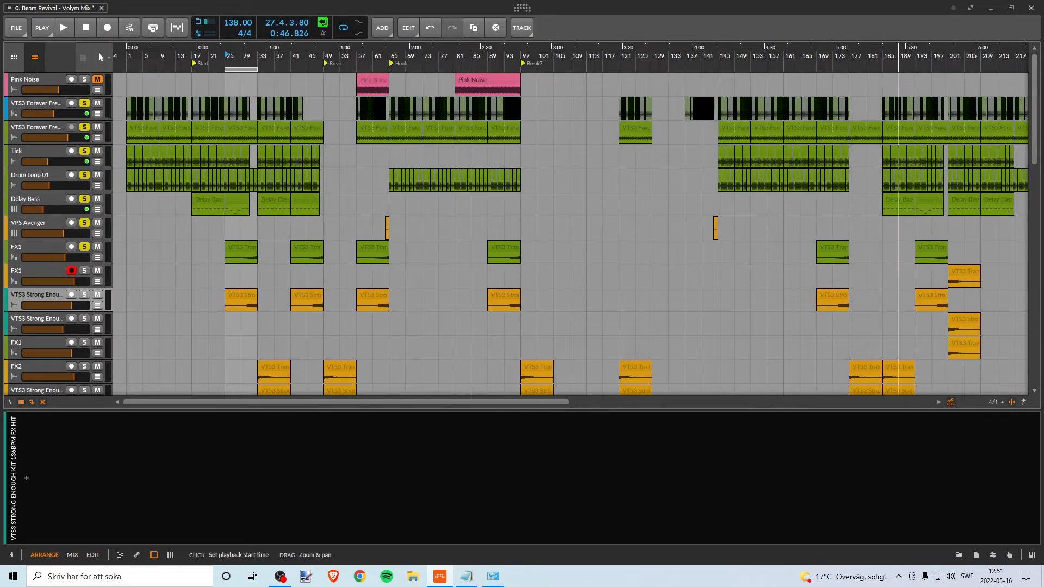
drag(898, 54, 653, 93)
drag(184, 56, 334, 192)
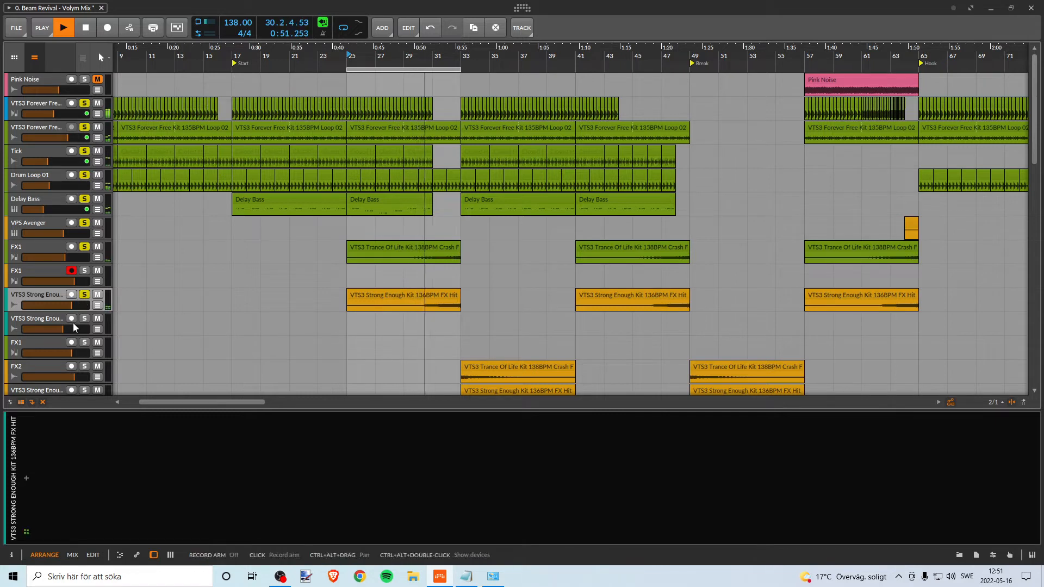
drag(75, 310, 58, 310)
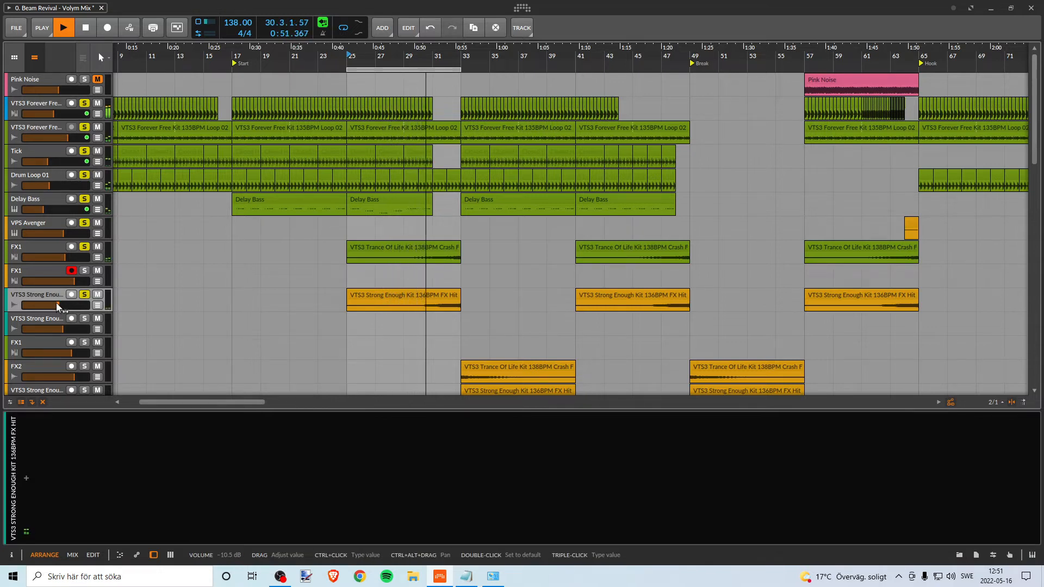
drag(56, 302, 57, 300)
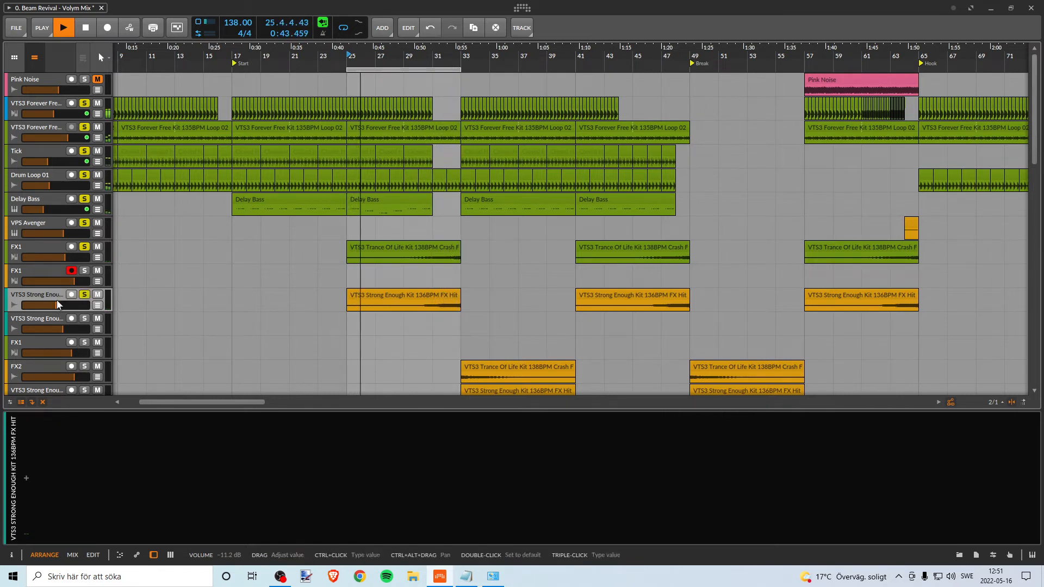
key(space)
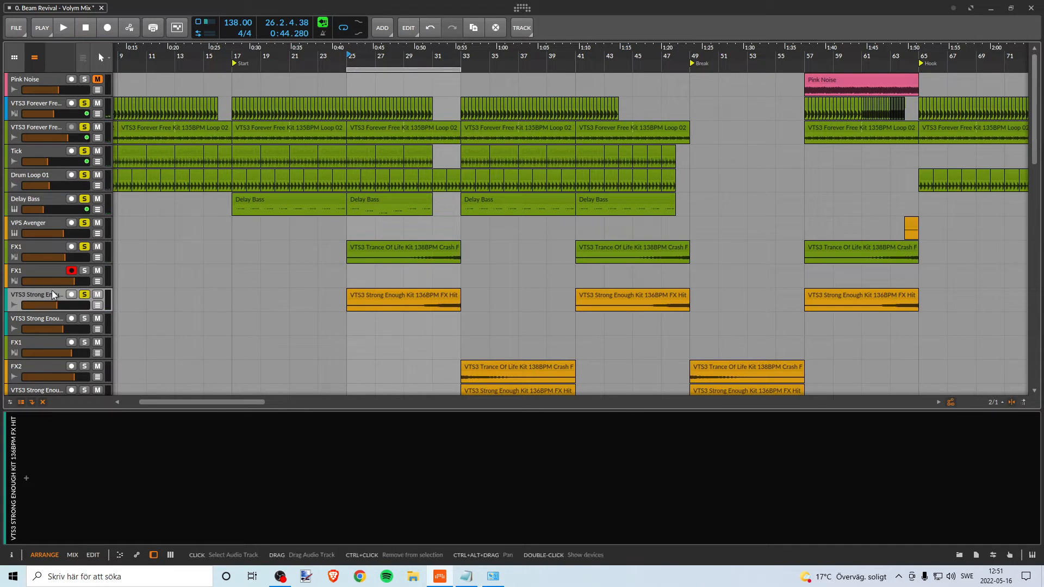
Colour the upper VTS3 Strong Enough Kit FX Hit track and all of its clips green
right_click(53, 295)
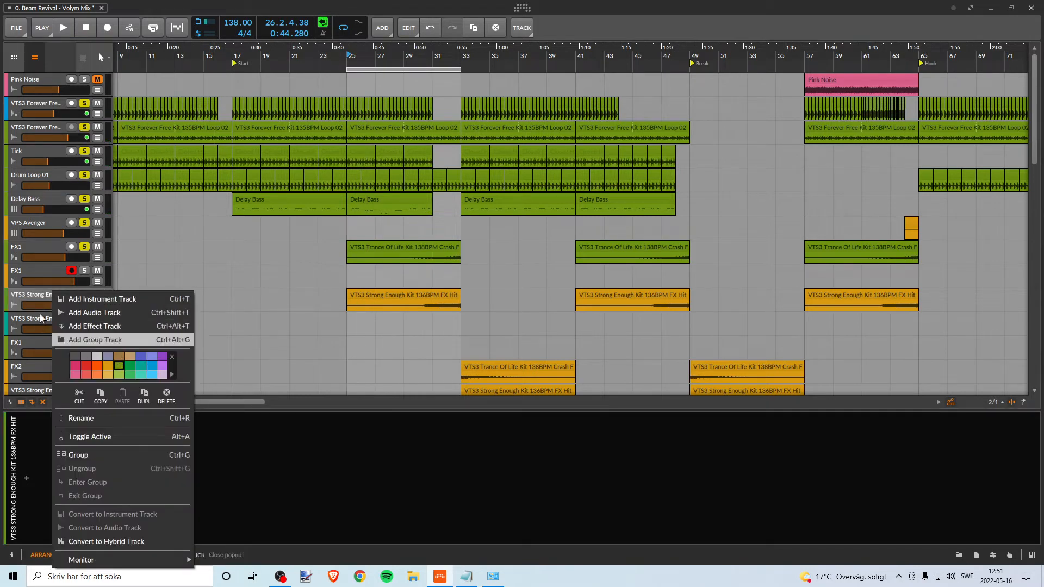
click(37, 296)
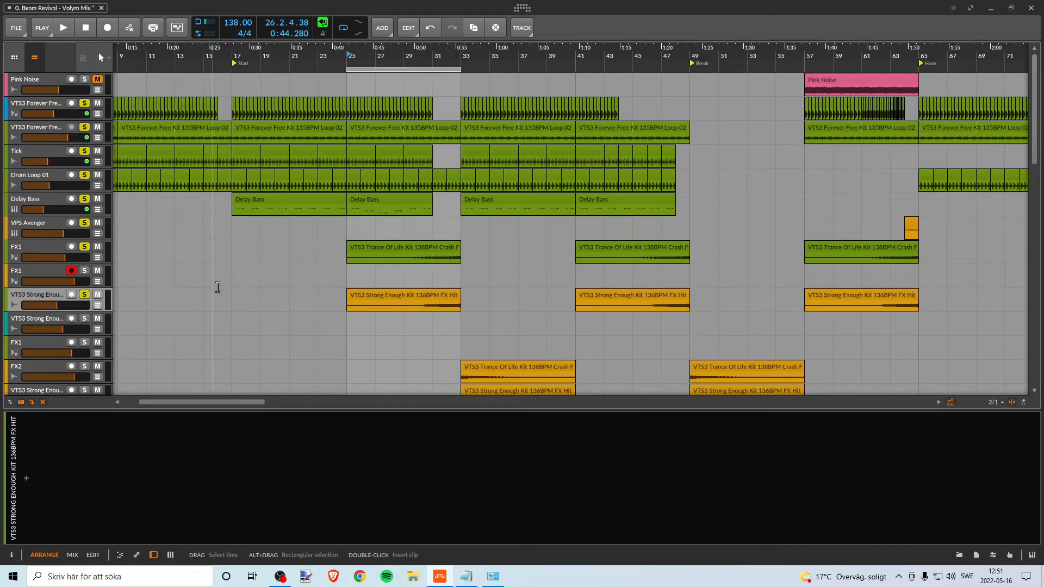
drag(170, 57, 171, 25)
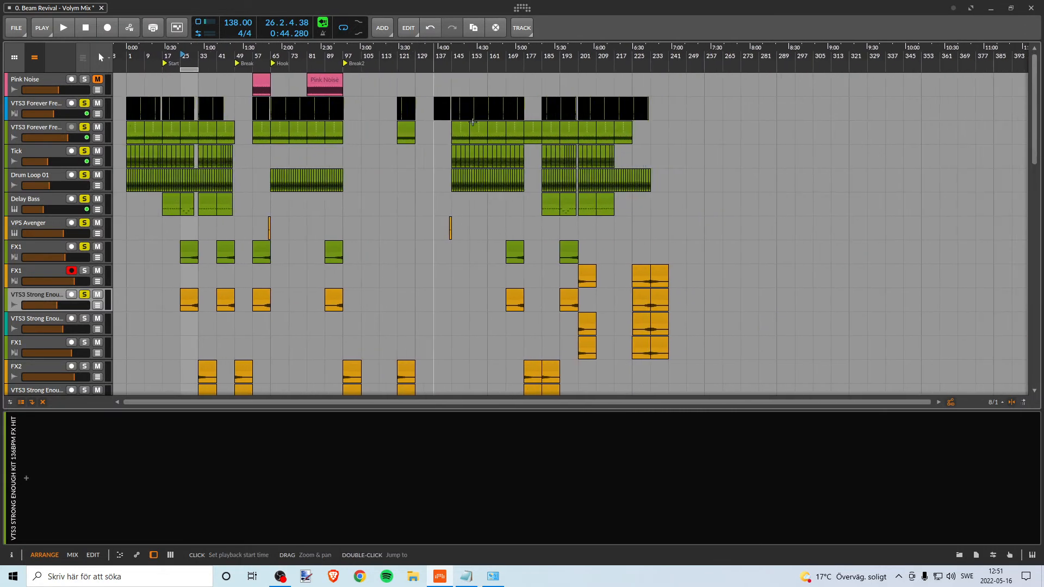
click(676, 298)
drag(676, 298, 166, 302)
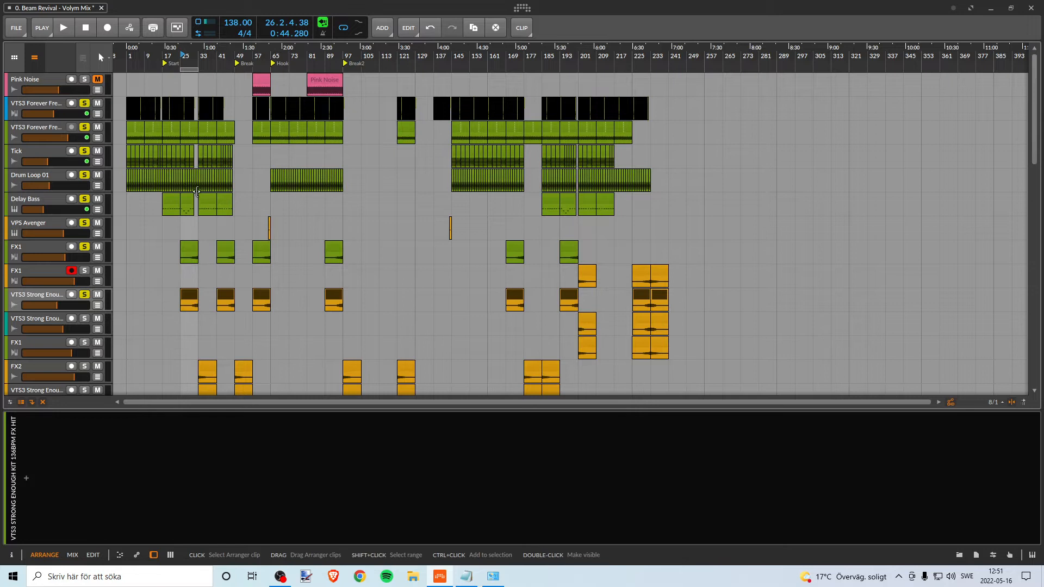
right_click(187, 297)
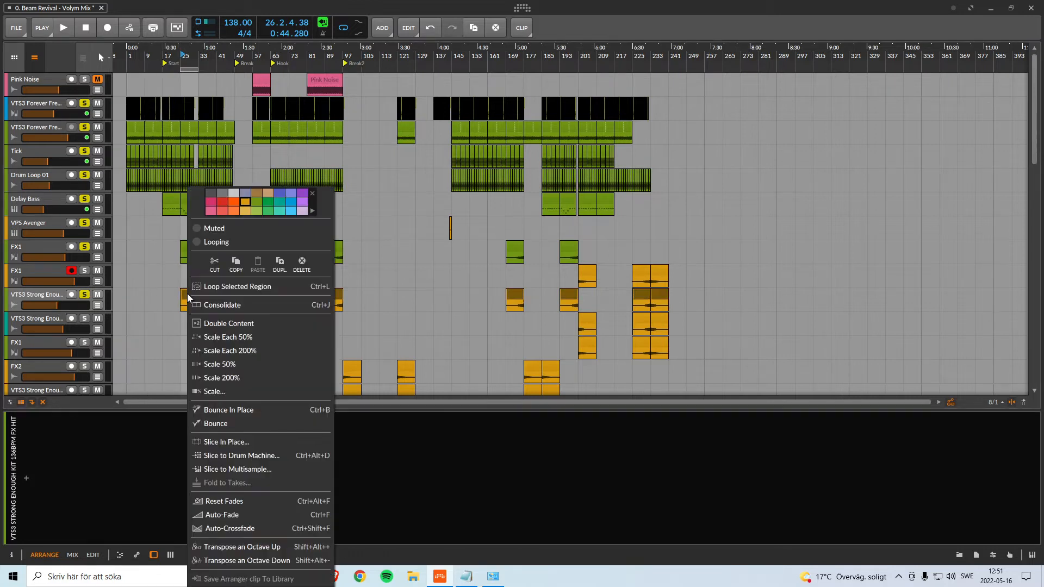
click(257, 202)
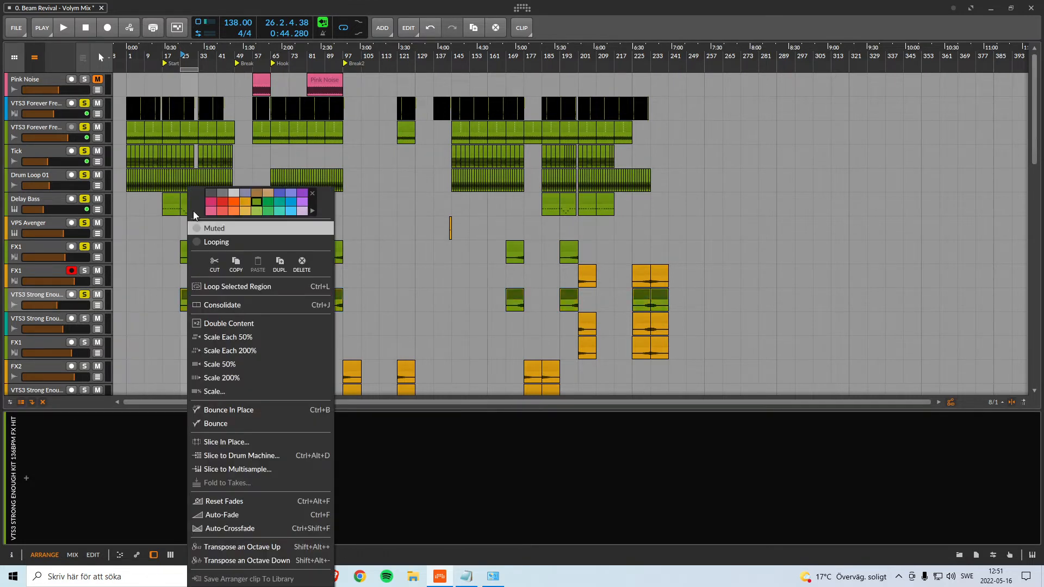
Move the loop region to bars 201–209, over the first clip of the second FX1 track
click(212, 60)
drag(190, 57, 211, 68)
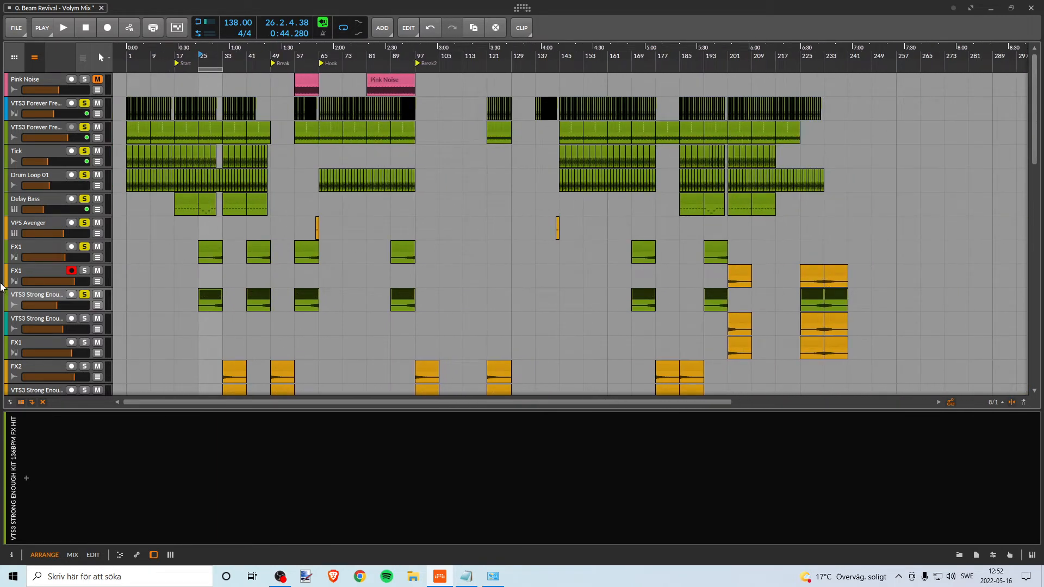
click(25, 276)
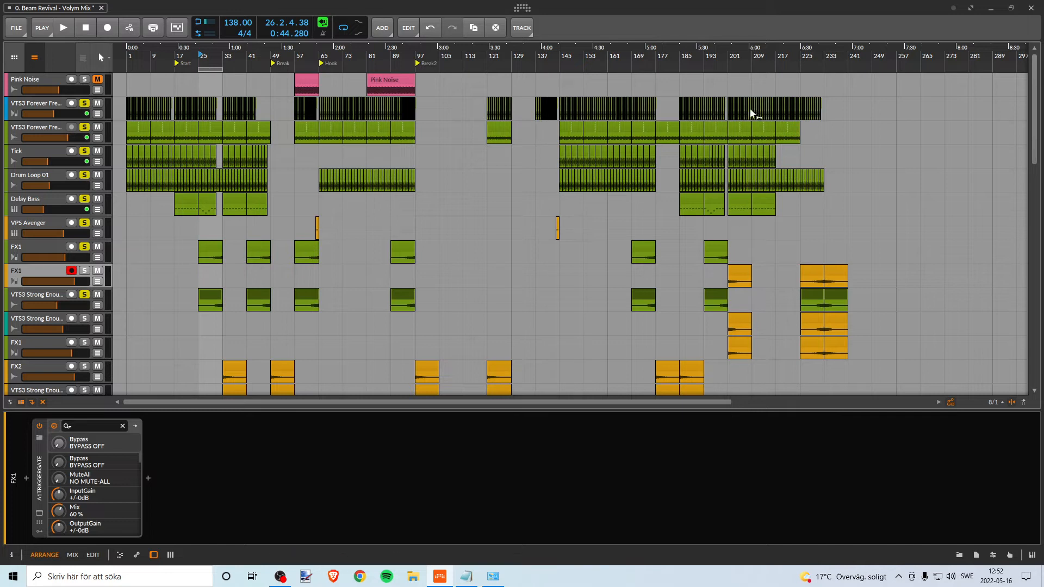
drag(209, 69, 563, 70)
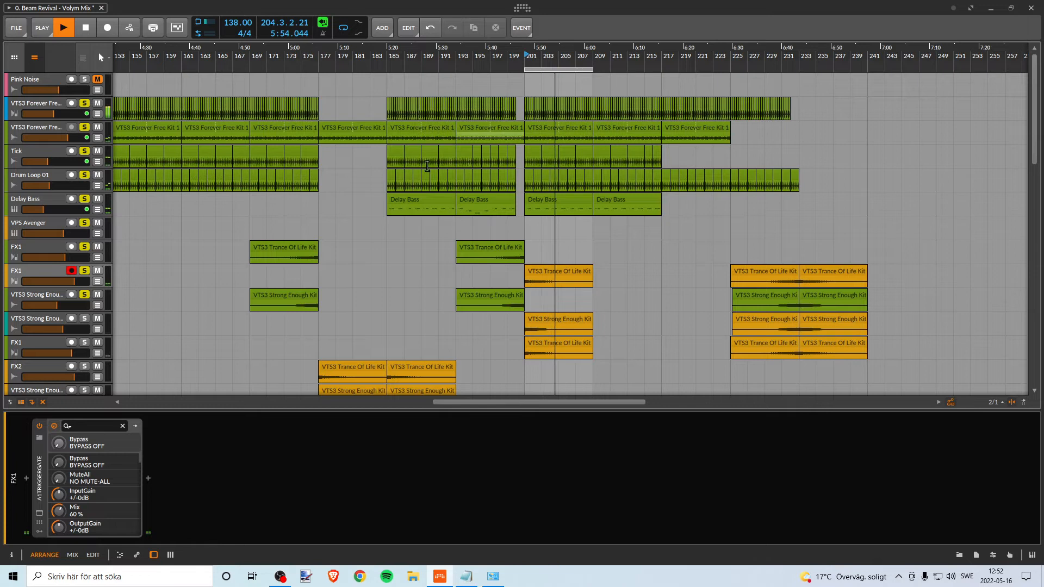
Lower the soloed second FX1 track's volume to about −5.6 dB and colour the track green
click(54, 282)
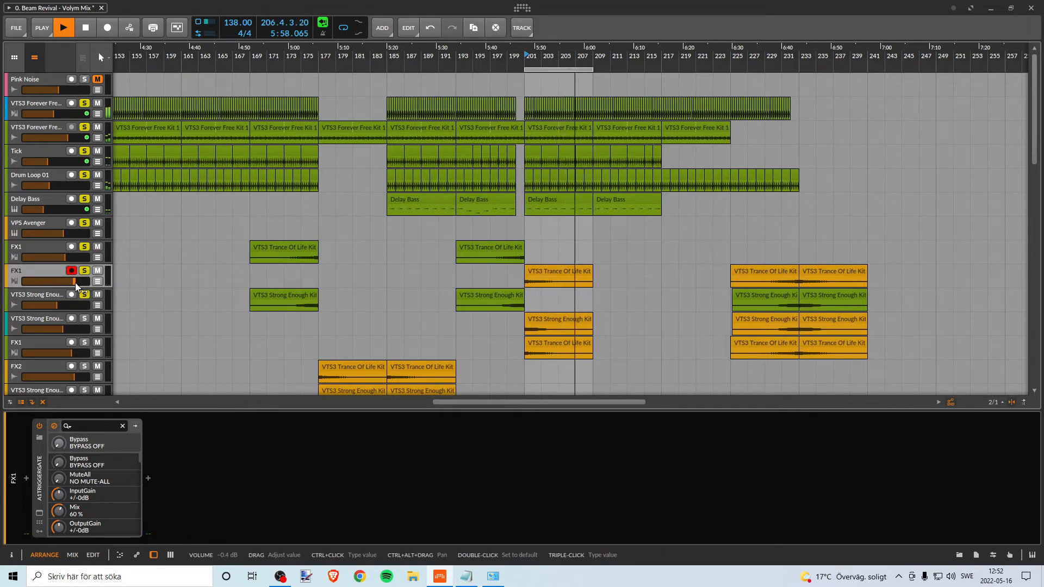
drag(75, 283, 65, 282)
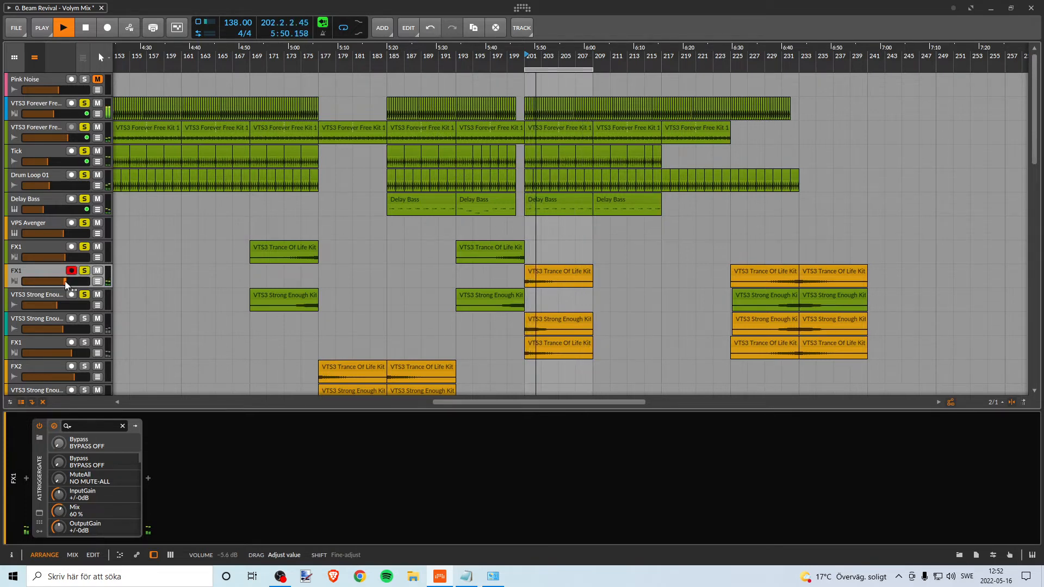
key(space)
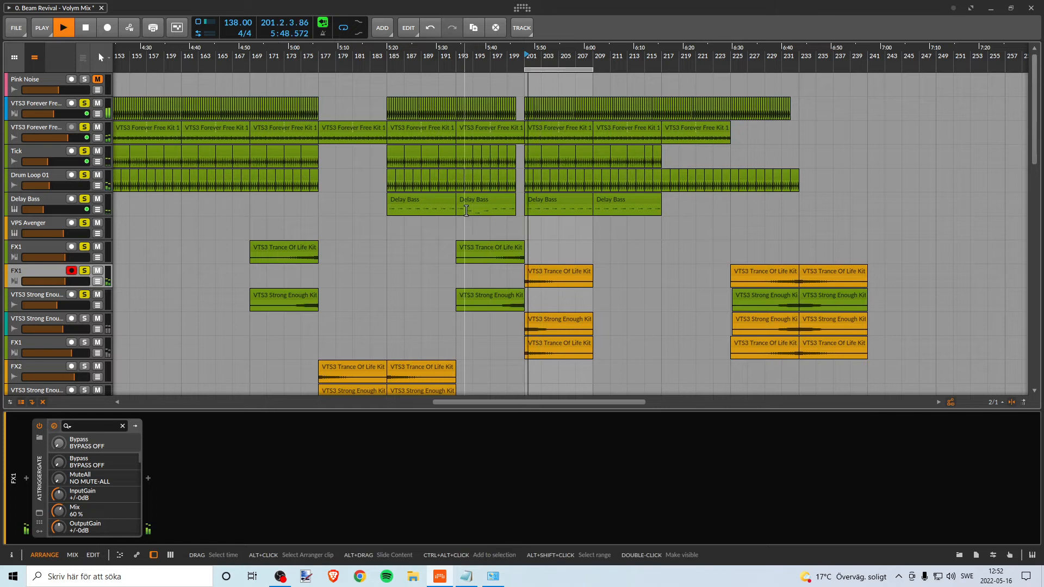
key(space)
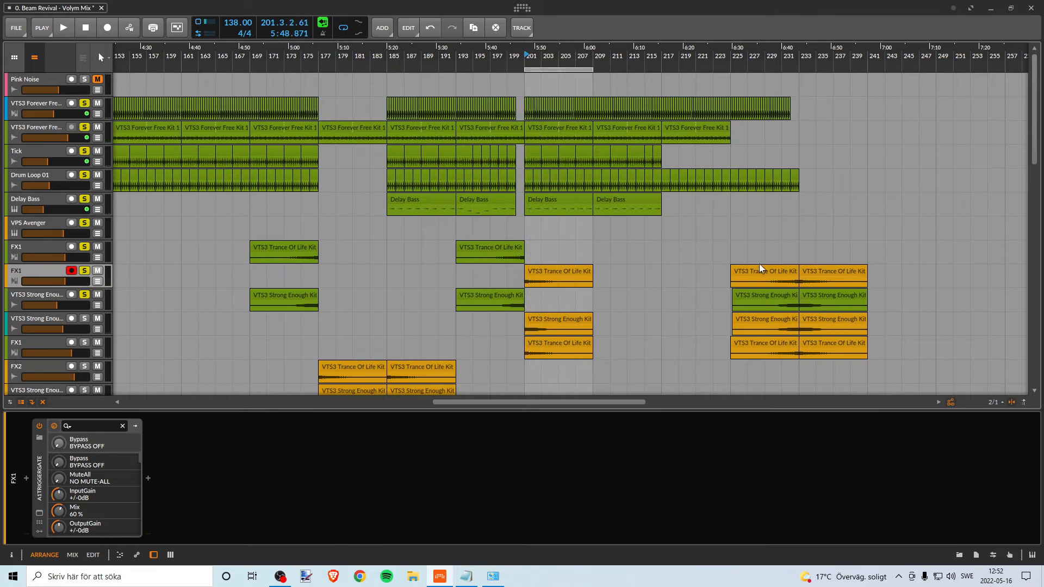
right_click(35, 273)
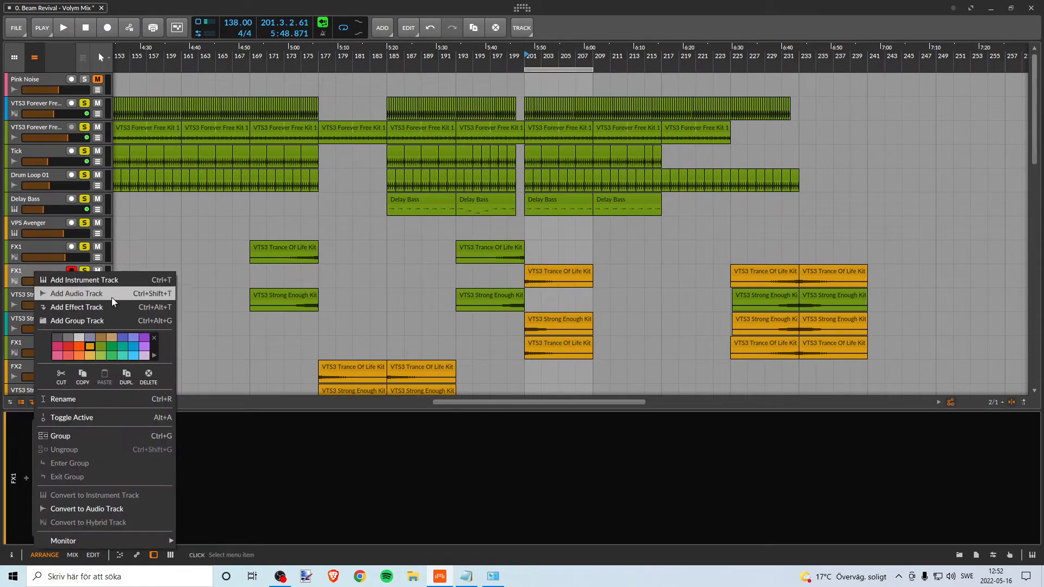
click(102, 352)
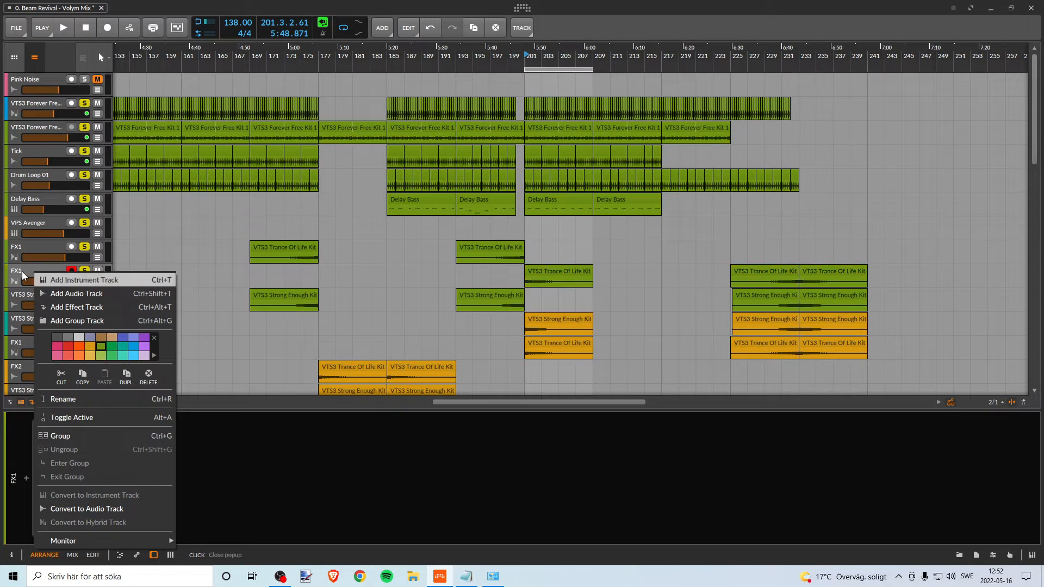
Solo the second VTS3 Strong Enough Kit FX Hit track and lower its volume to about −12.5 dB during looped playback
scroll(541, 312, down, 2)
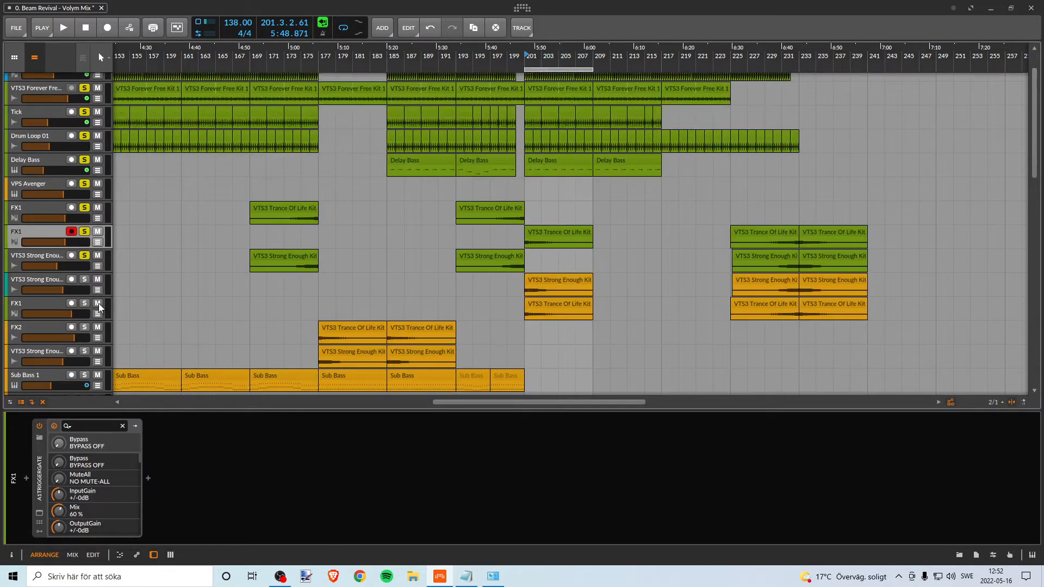
click(38, 287)
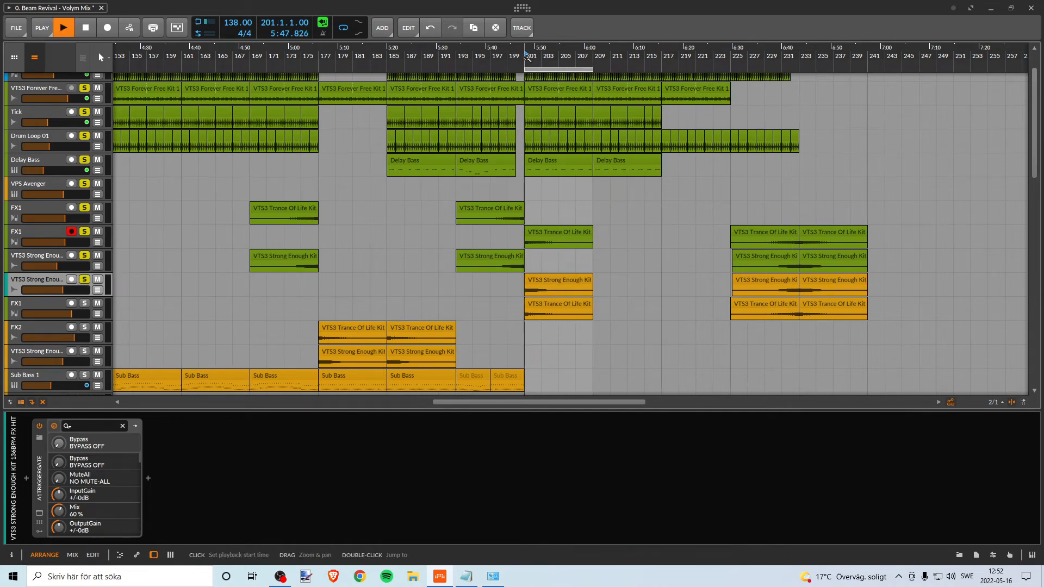
click(547, 280)
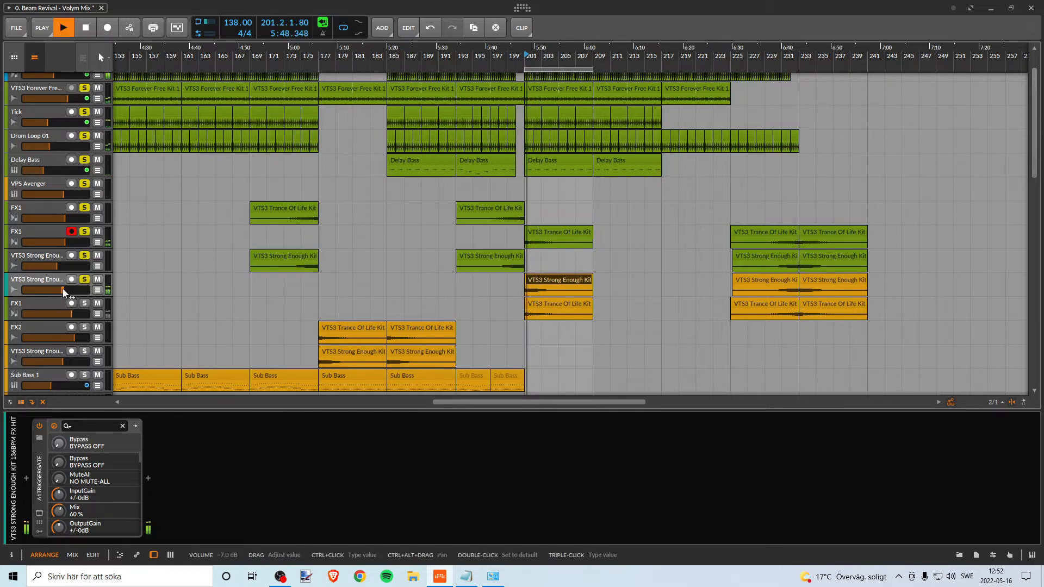
drag(63, 289, 54, 289)
key(space)
key(space)
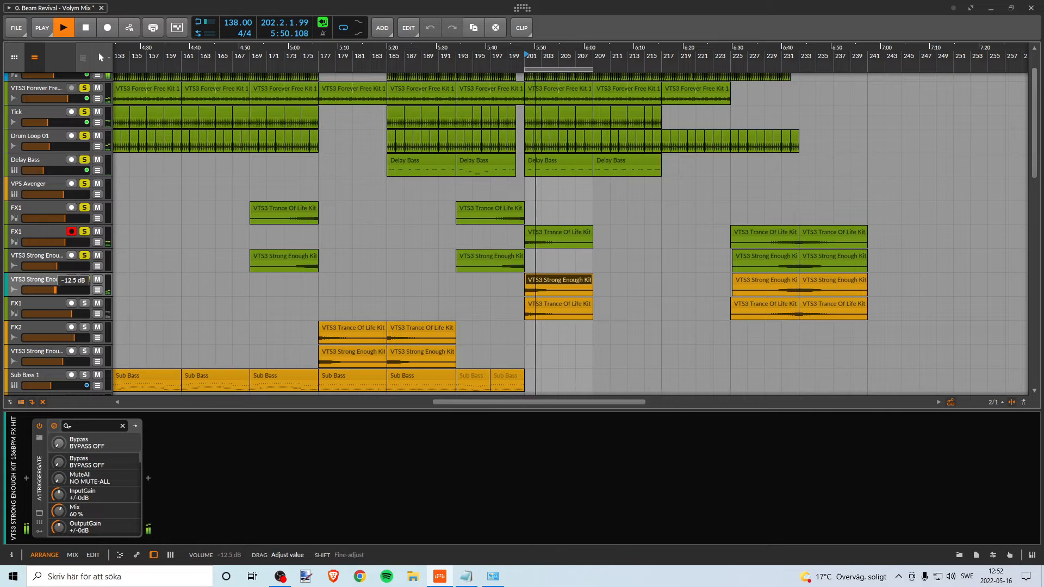
Replay the loop from bar 201 several times to check the VTS3 Strong Enough track's level in the mix
key(space)
key(space)
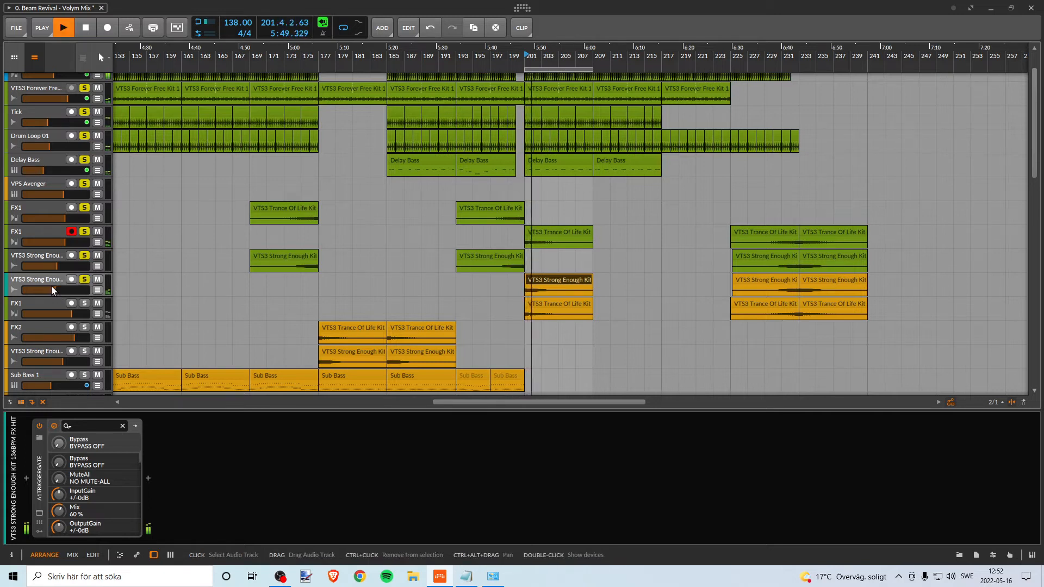
key(space)
key(space)
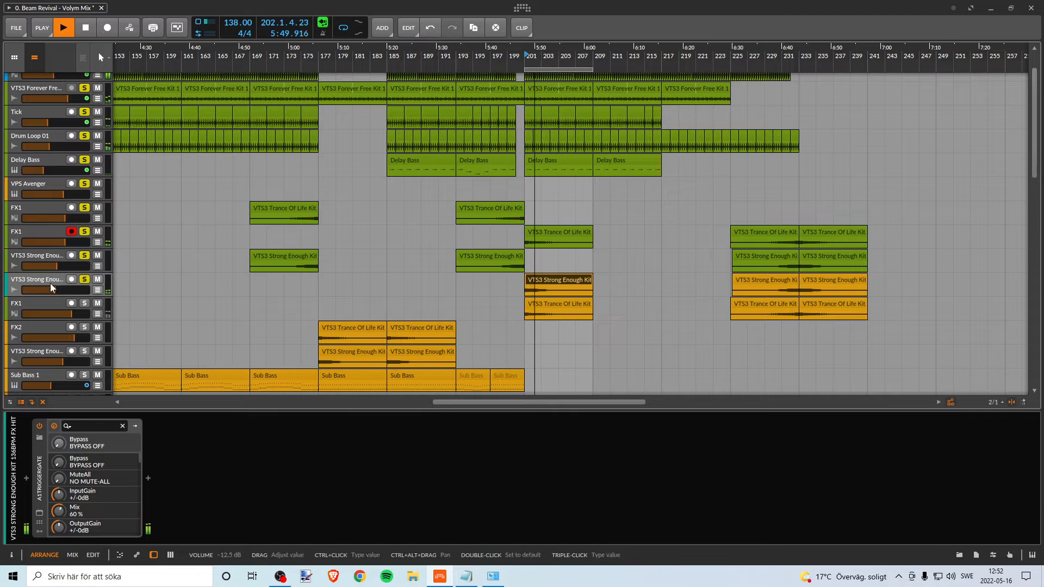
key(space)
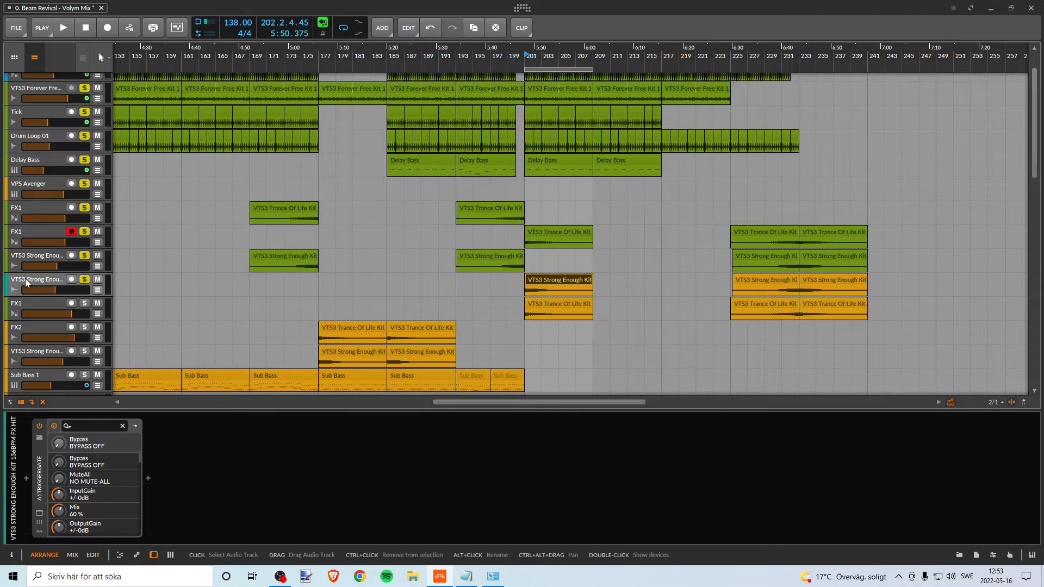
Recolor the orange-clip VTS3 Strong Enough track and all three of its clips at bars 201 and 225 onward green
right_click(47, 279)
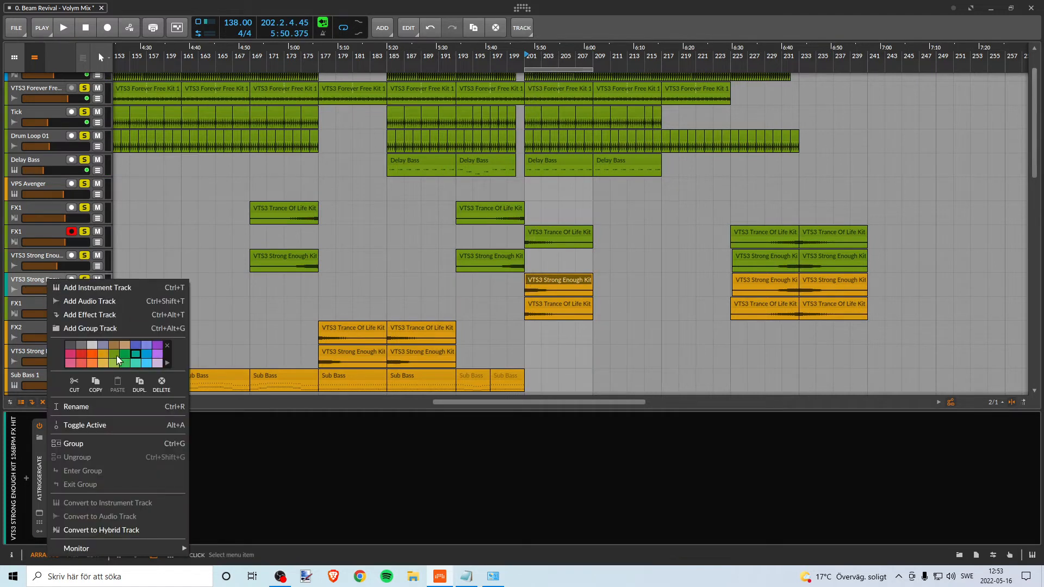
click(22, 284)
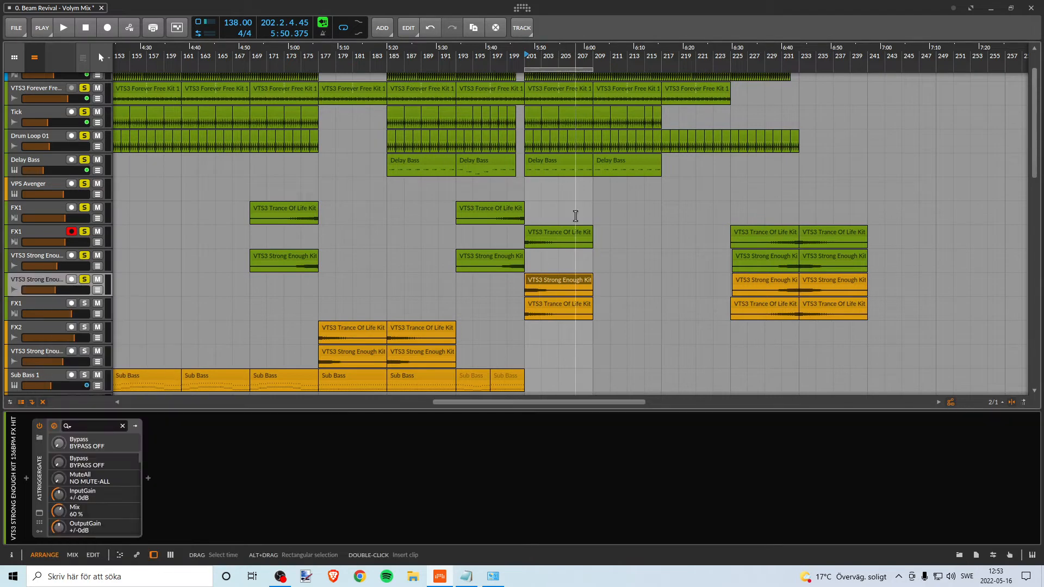
click(536, 283)
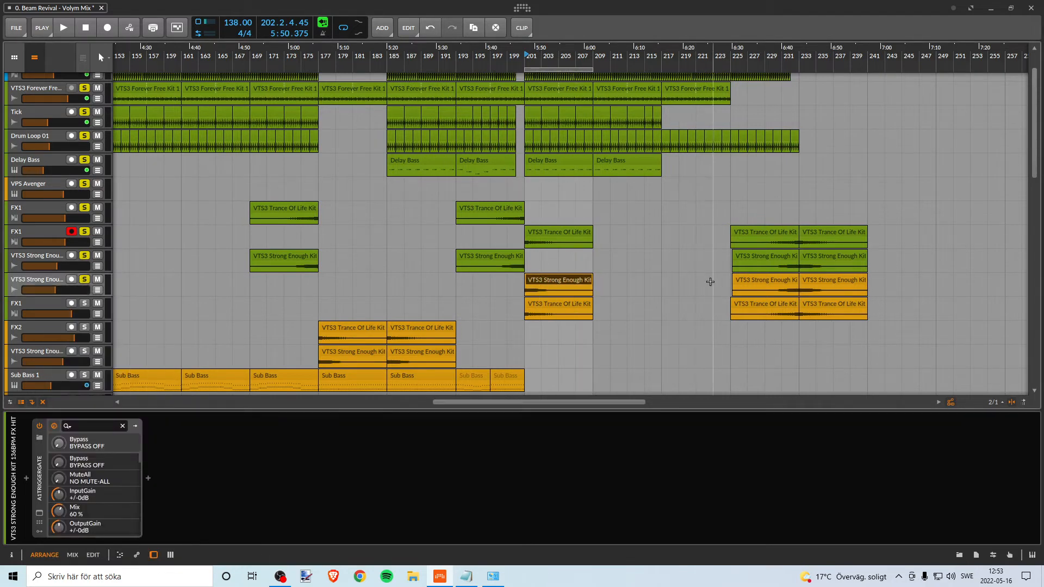
right_click(576, 282)
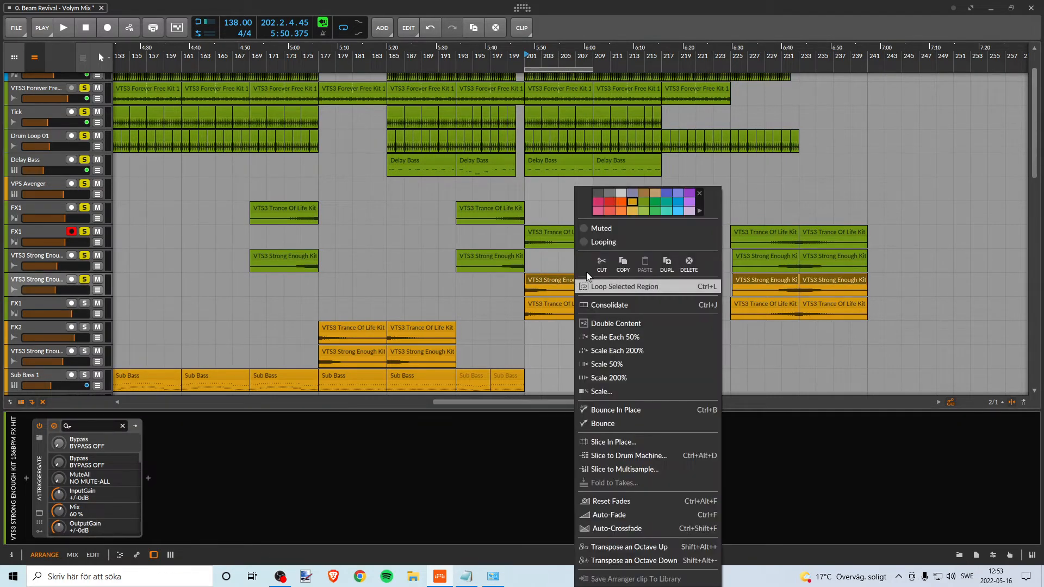
click(647, 205)
click(541, 279)
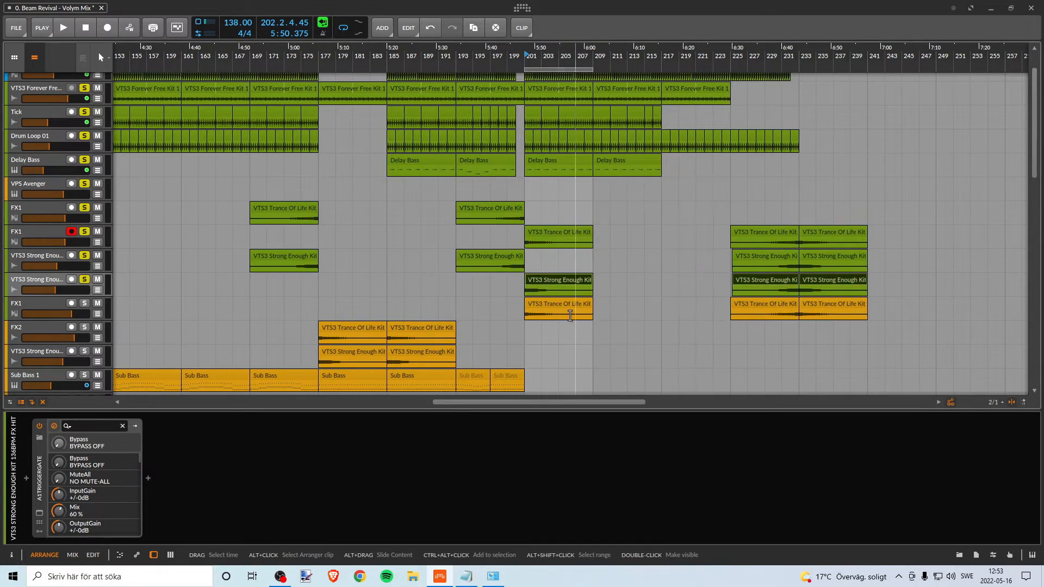
Solo the FX1 track that still has orange clips and shorten the playback loop to bars 201–205
click(50, 307)
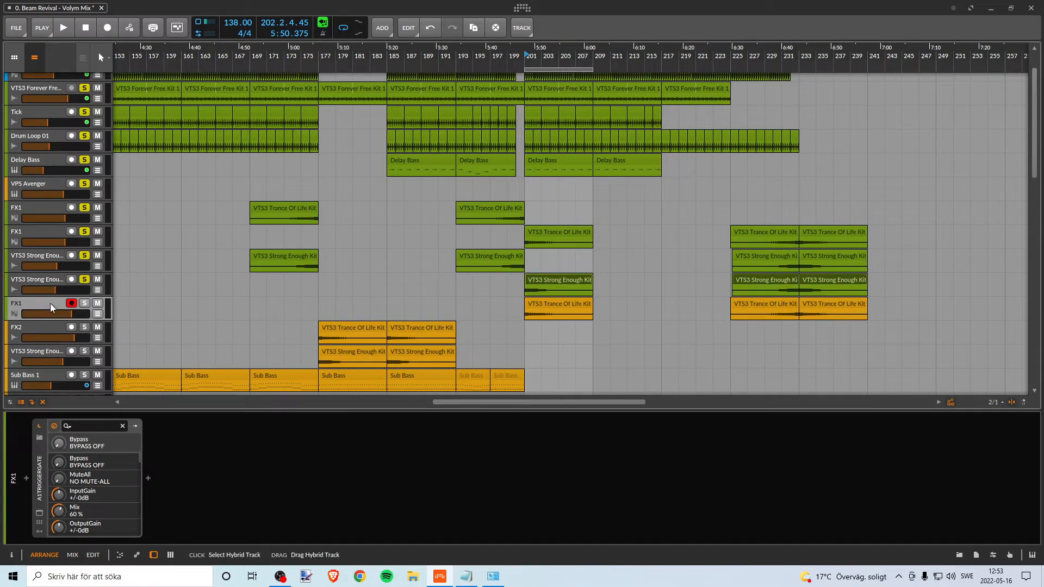
click(84, 304)
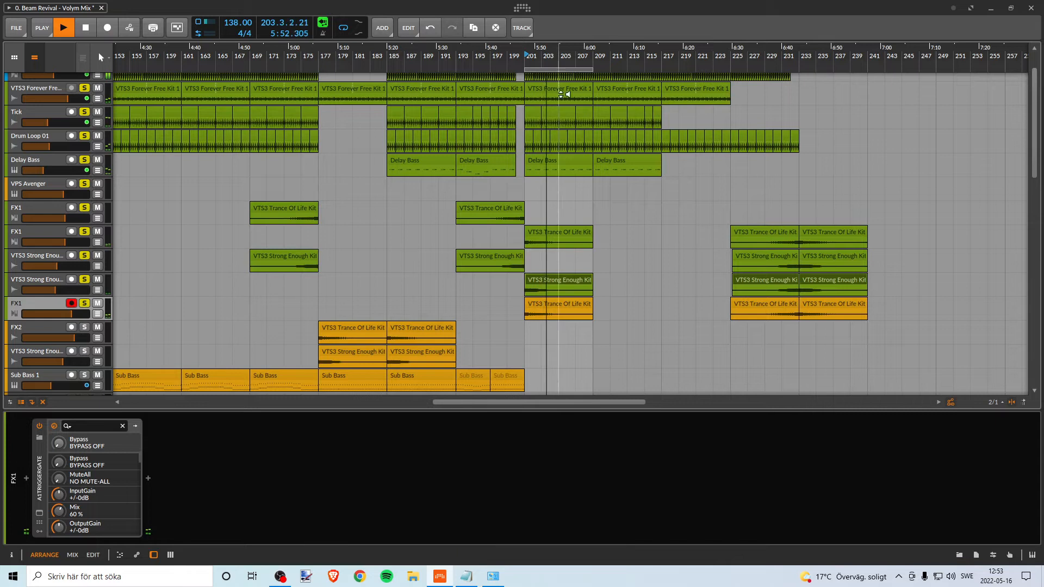
drag(590, 68, 559, 68)
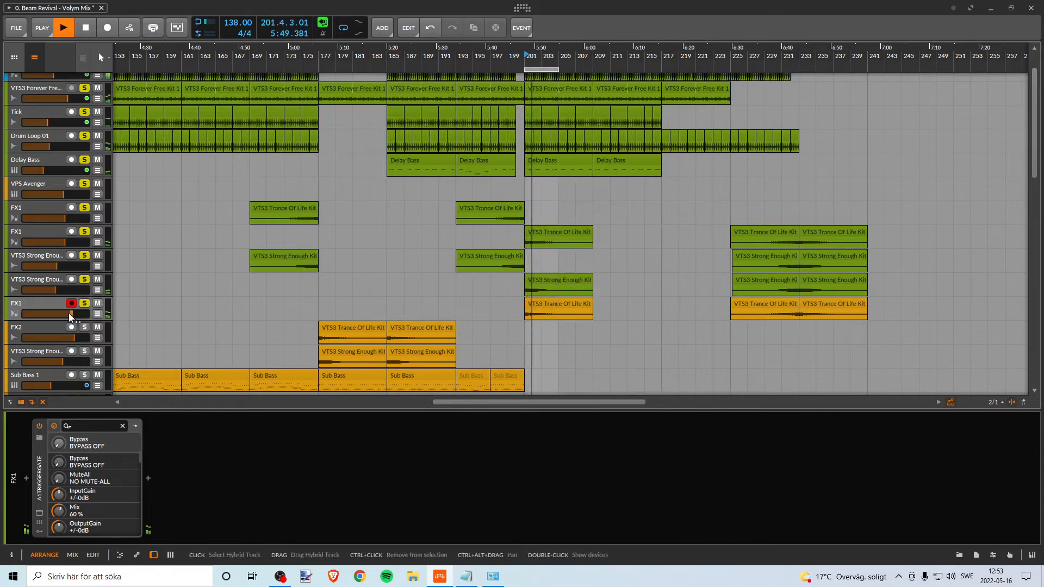
Lower the newly soloed FX1 track's volume to -10.0 dB, replaying the loop to compare levels
drag(70, 315, 71, 316)
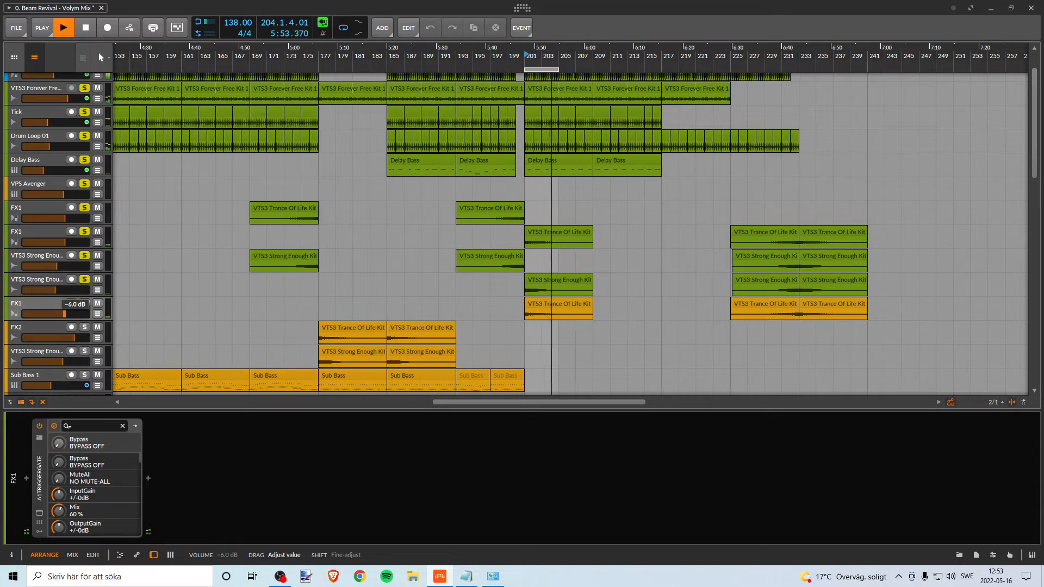
drag(64, 316, 58, 313)
key(space)
key(space)
key(space)
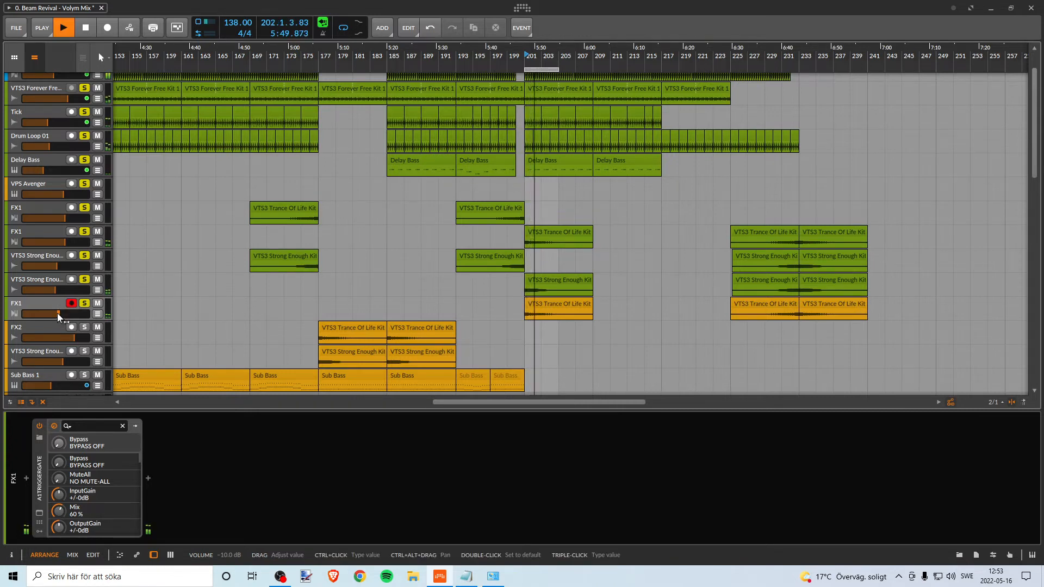
key(space)
key(space)
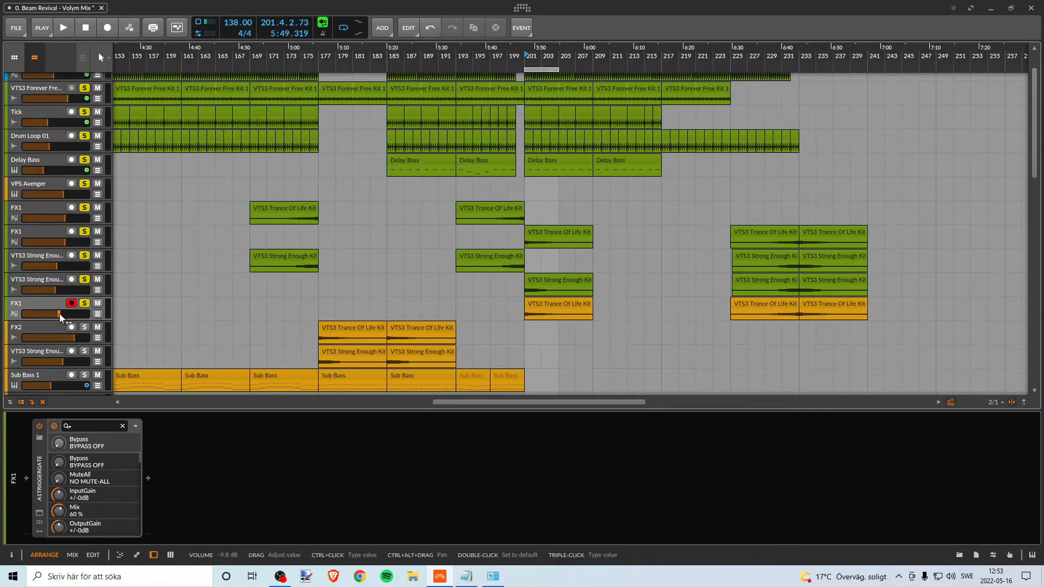
click(60, 313)
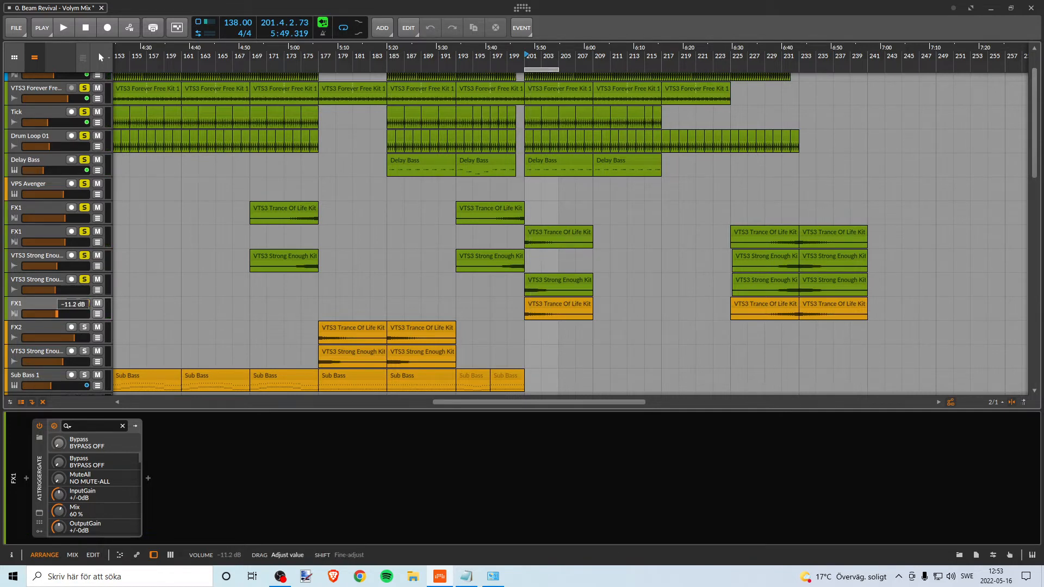
key(space)
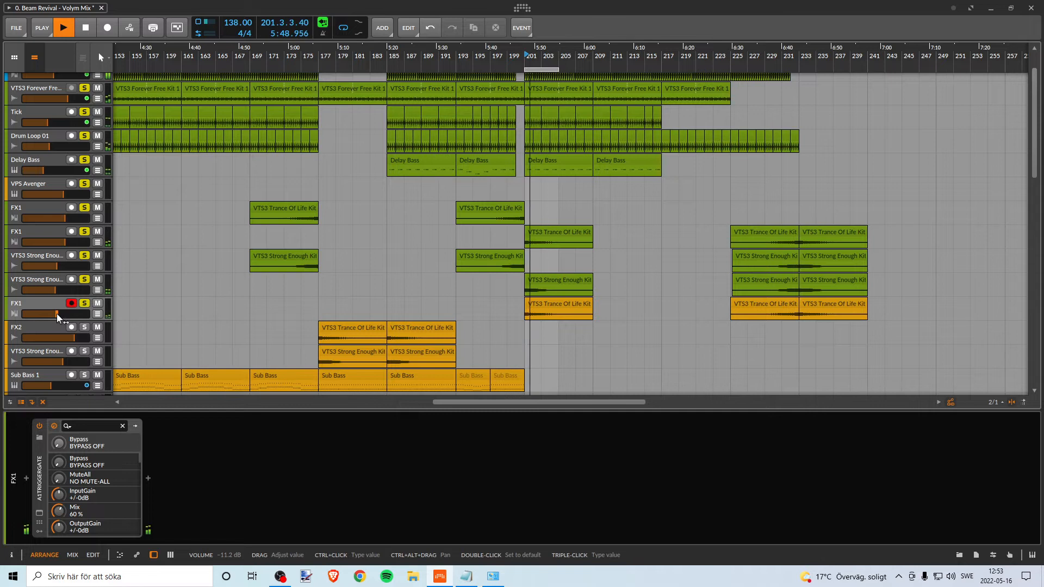
drag(57, 314, 57, 314)
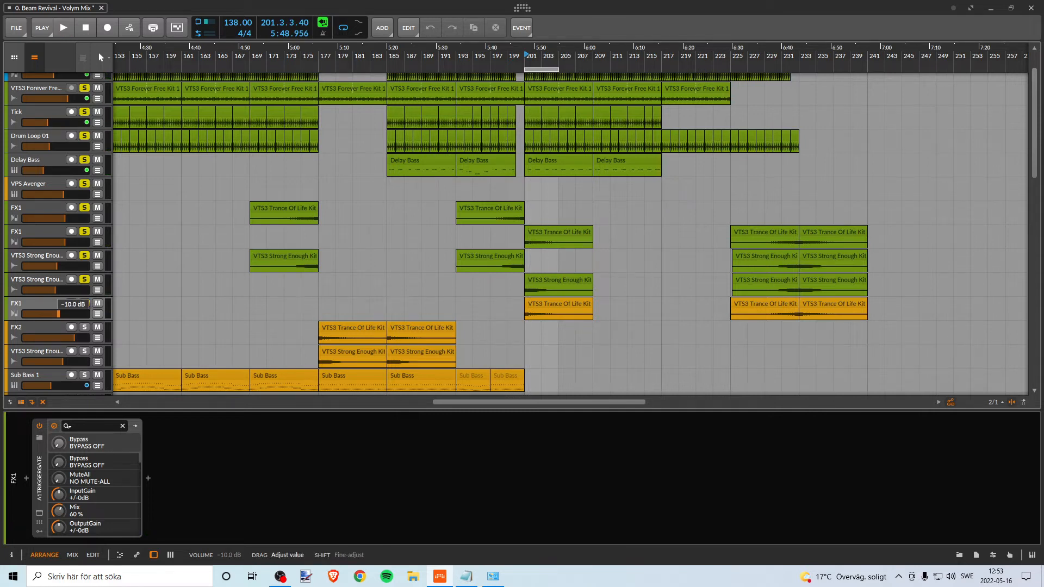
click(71, 303)
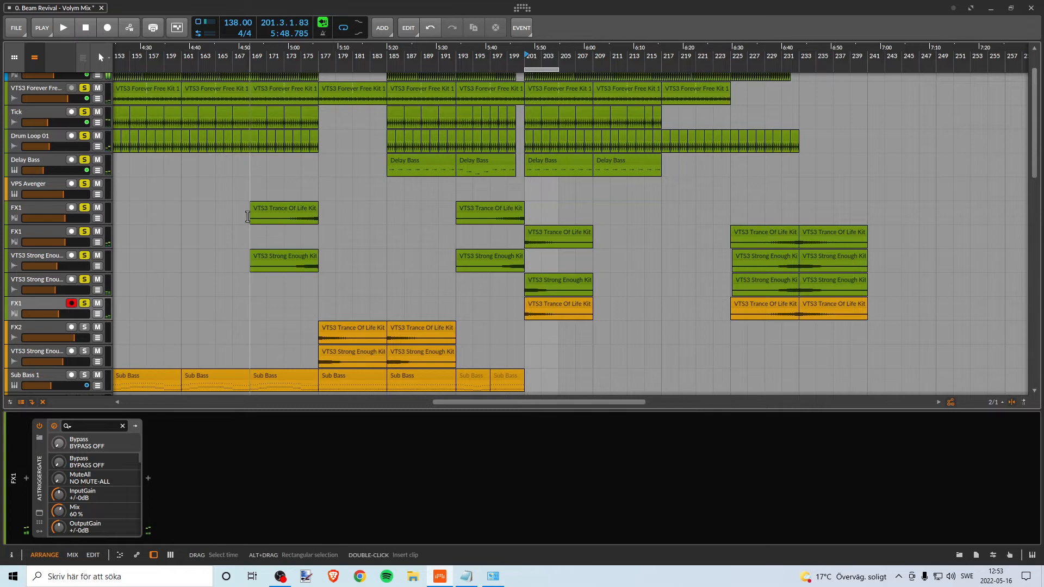
click(18, 27)
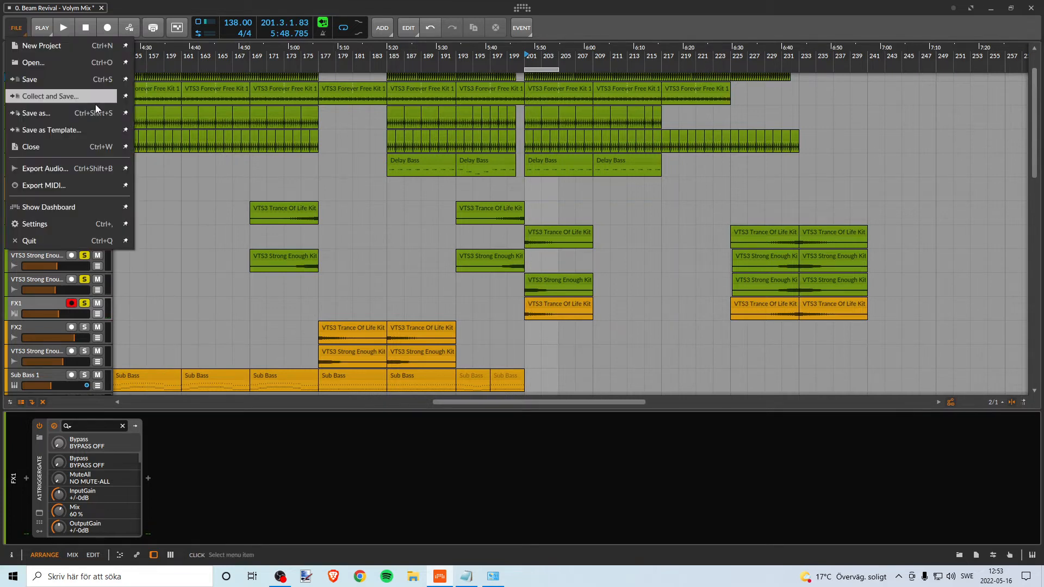
click(248, 6)
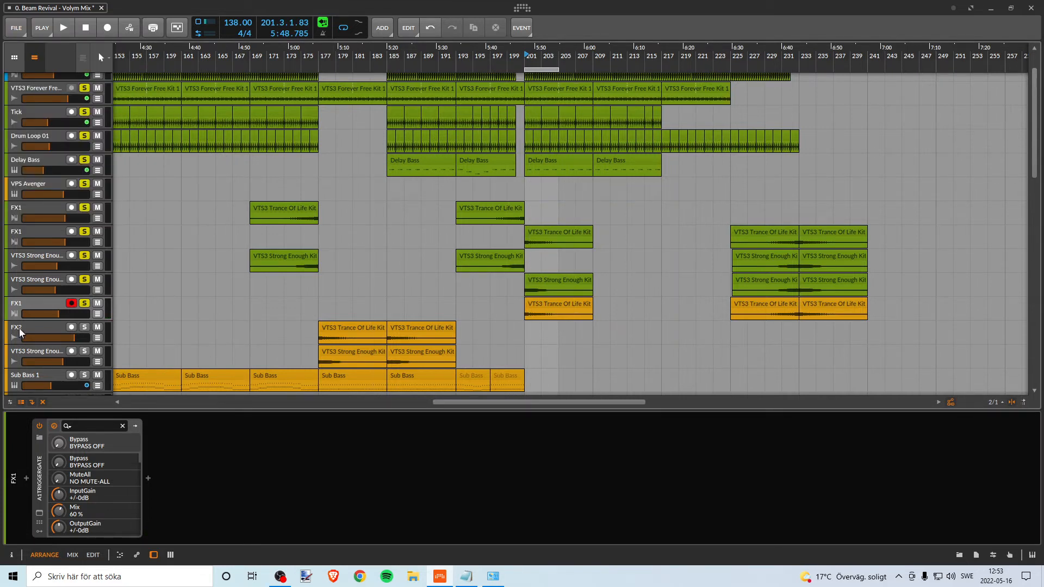
Recolor the FX1 track's three remaining orange VTS3 Trance Of Life clips green
click(33, 307)
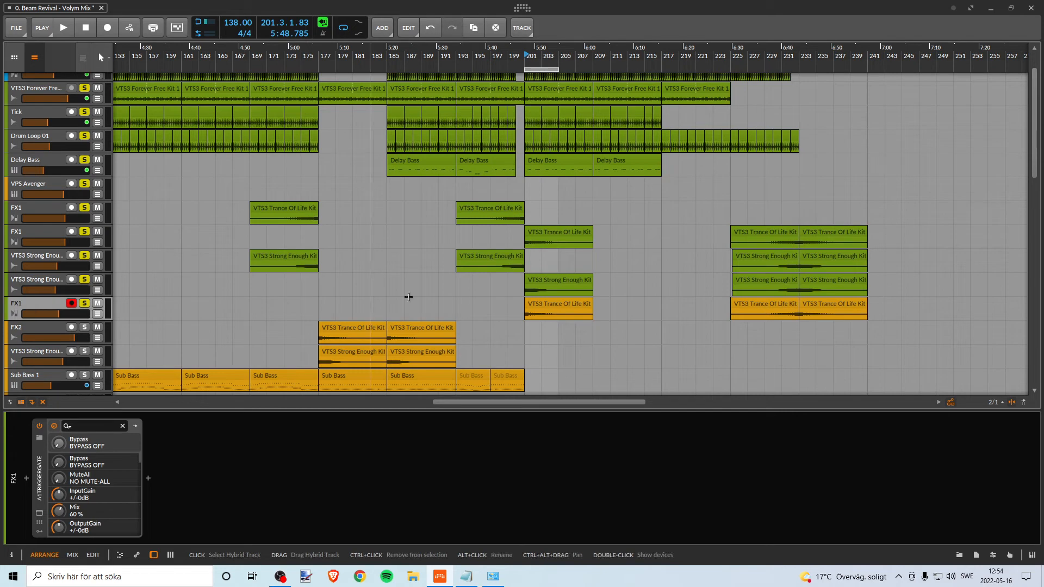
click(567, 305)
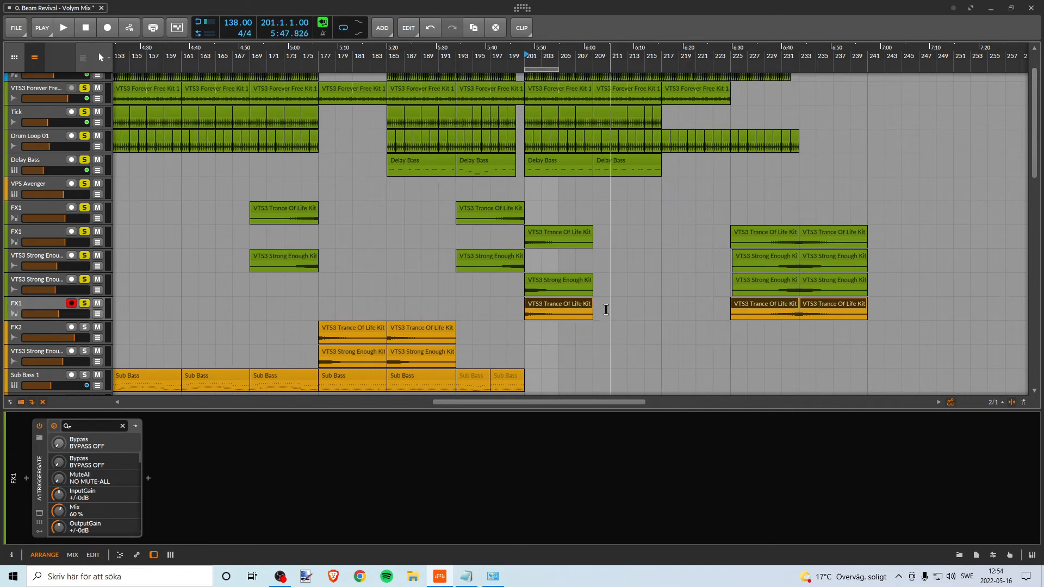
right_click(566, 306)
click(478, 176)
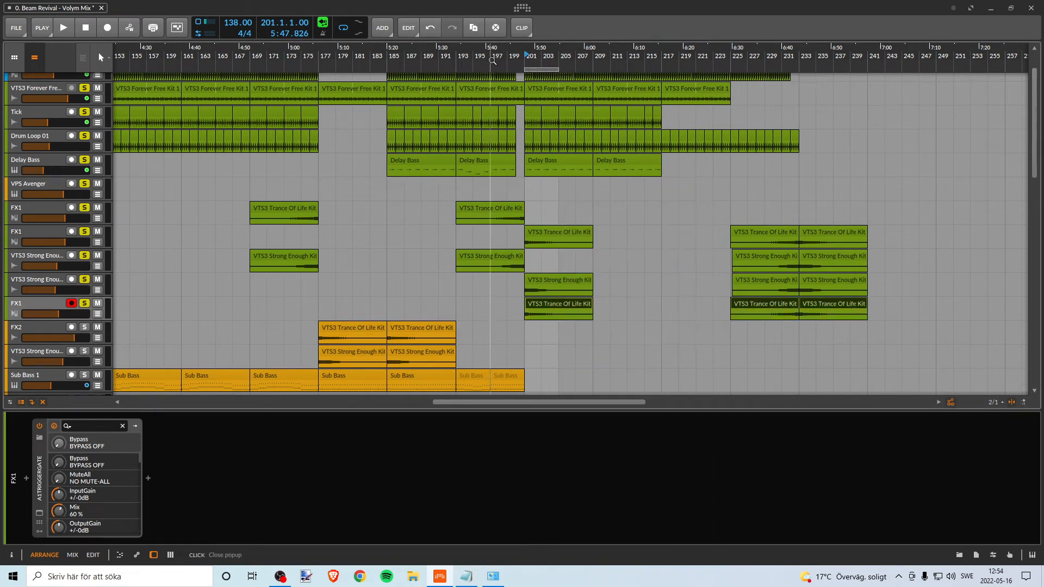
Move the playback loop to bars 33–37 over FX2's first crash clip and solo the FX2 track
drag(454, 56, 651, 35)
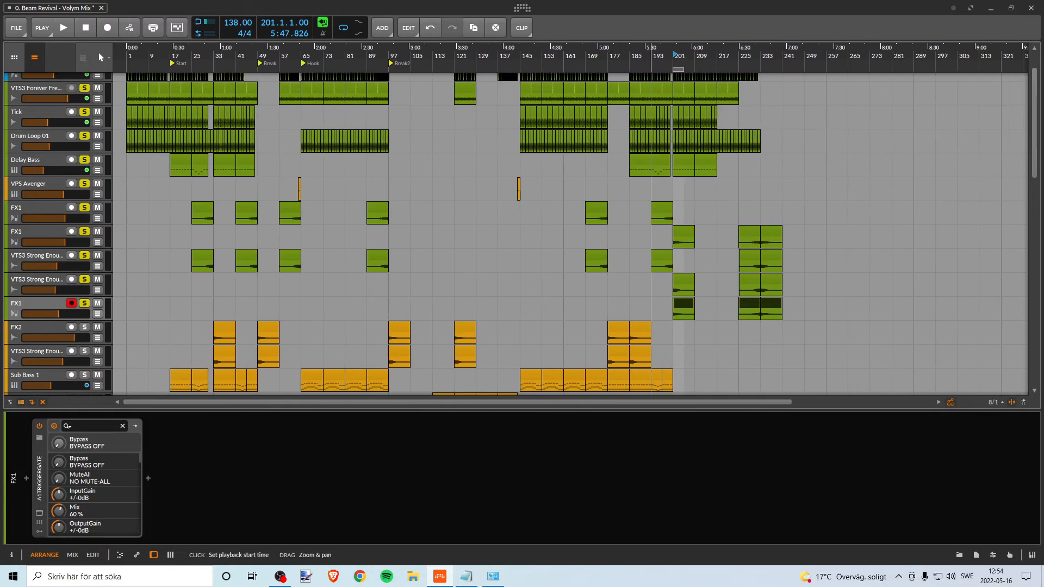
drag(676, 70, 360, 202)
drag(377, 57, 437, 66)
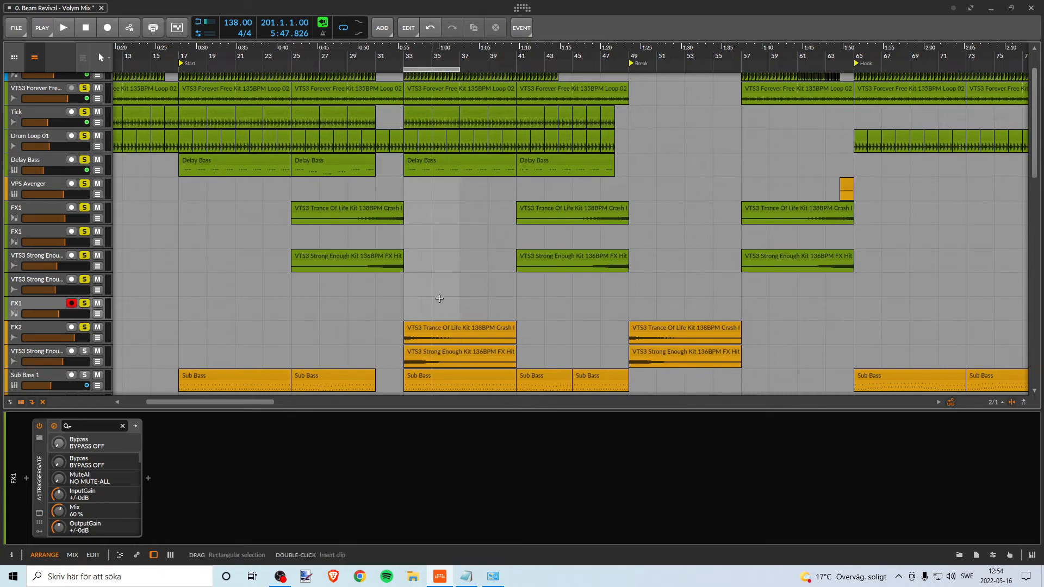
Shorten the loop to bars 33–35 and lower the FX2 track's volume to -4.0 dB while replaying it
key(space)
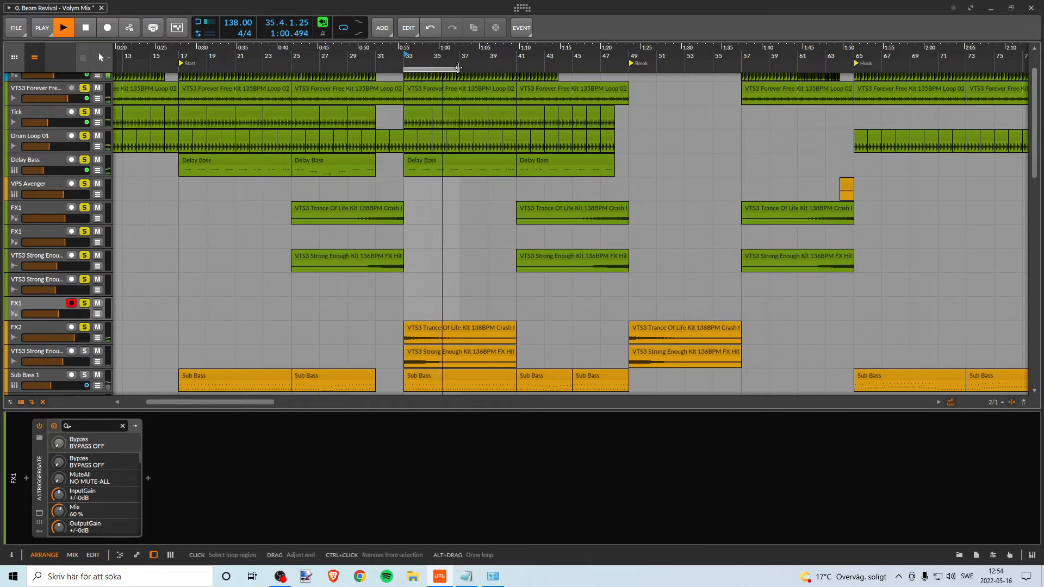
key(space)
key(space)
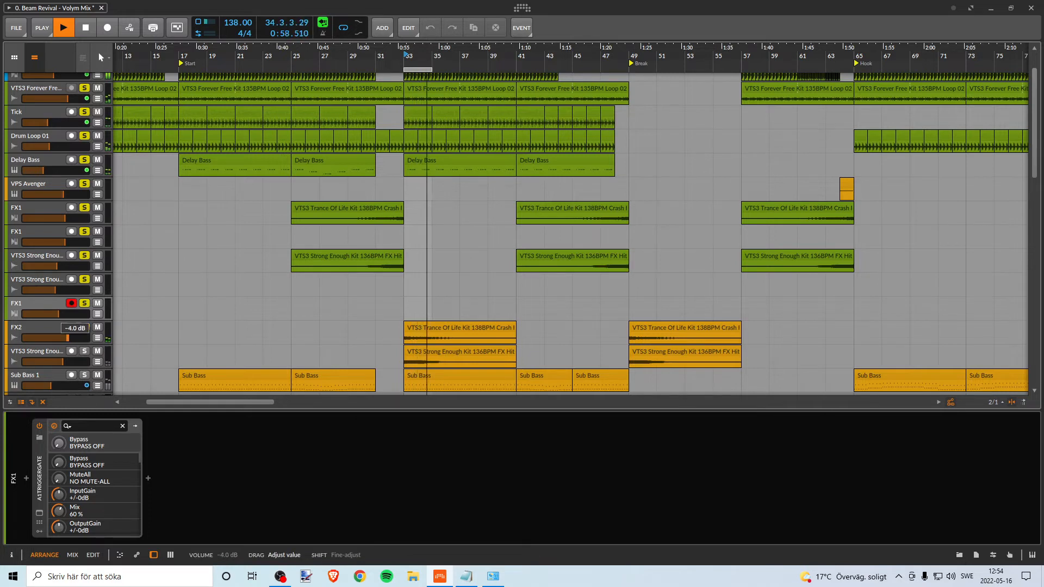
key(space)
key(space)
drag(69, 339, 67, 339)
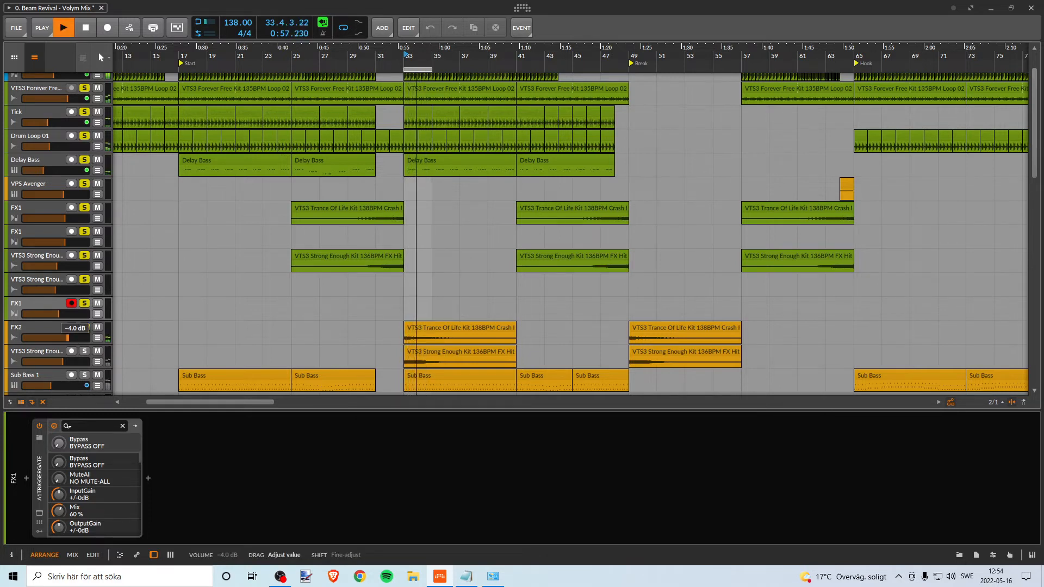
key(space)
key(space)
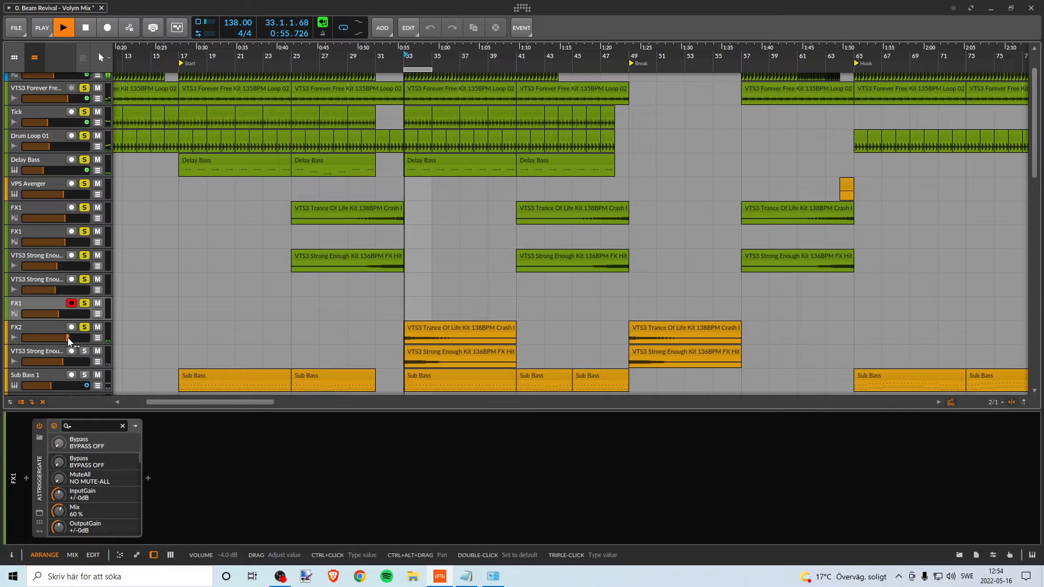
Fine-tune the FX2 track's volume to -4.6 dB, restarting the loop to compare small level changes
drag(68, 338, 66, 338)
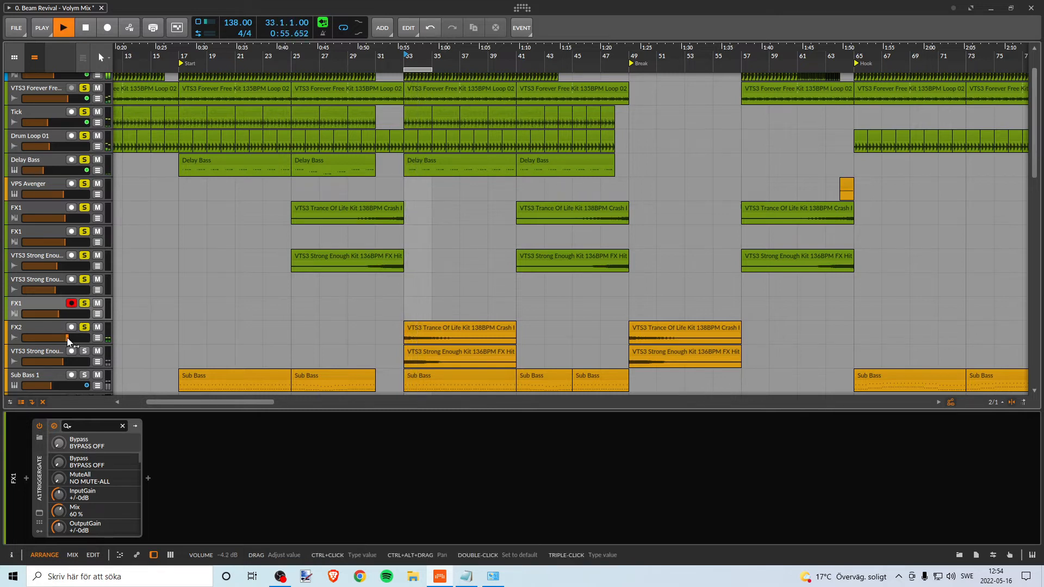
key(space)
key(space)
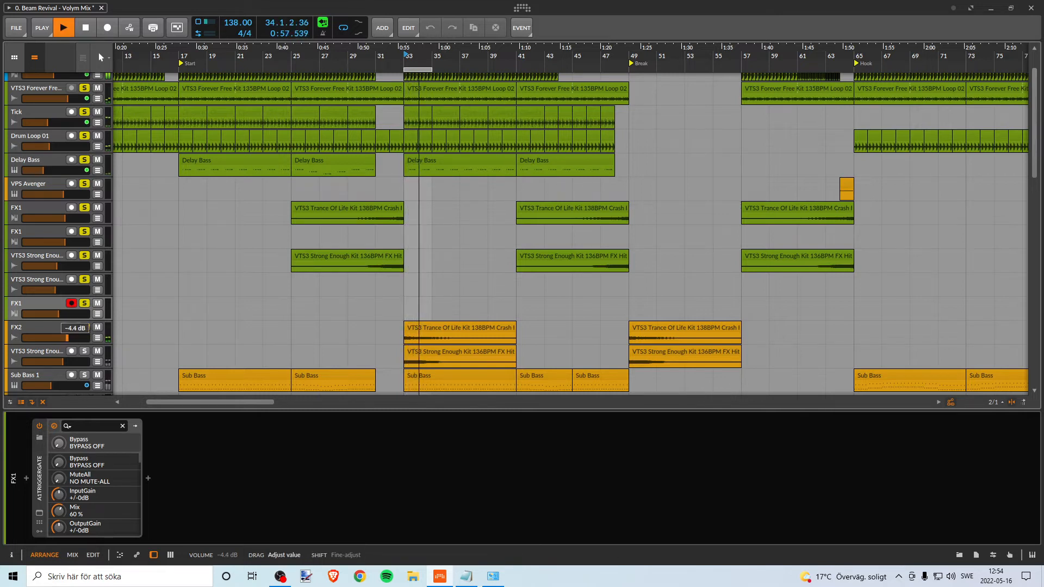
key(space)
key(space)
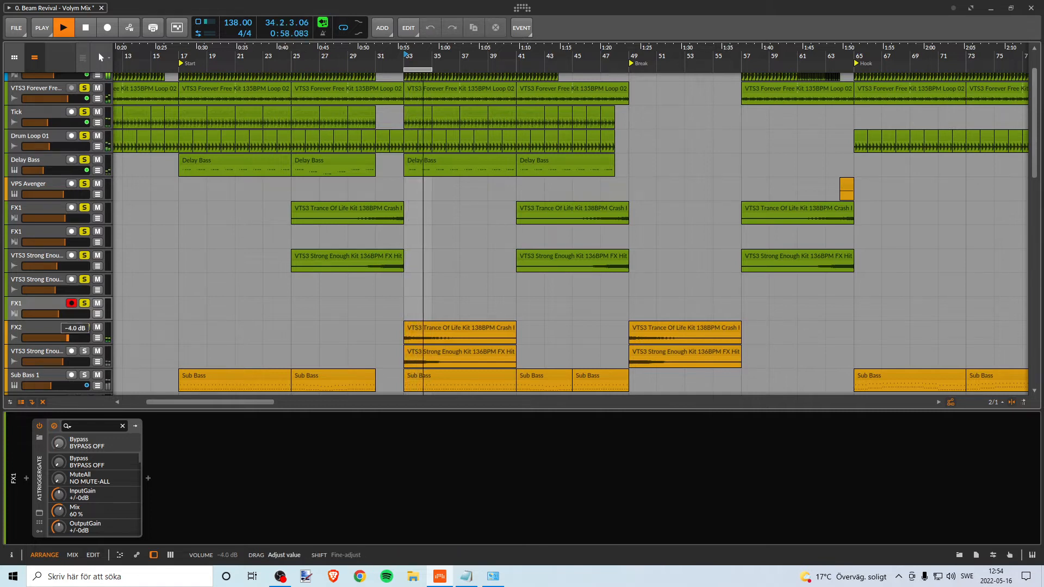
drag(68, 337, 69, 341)
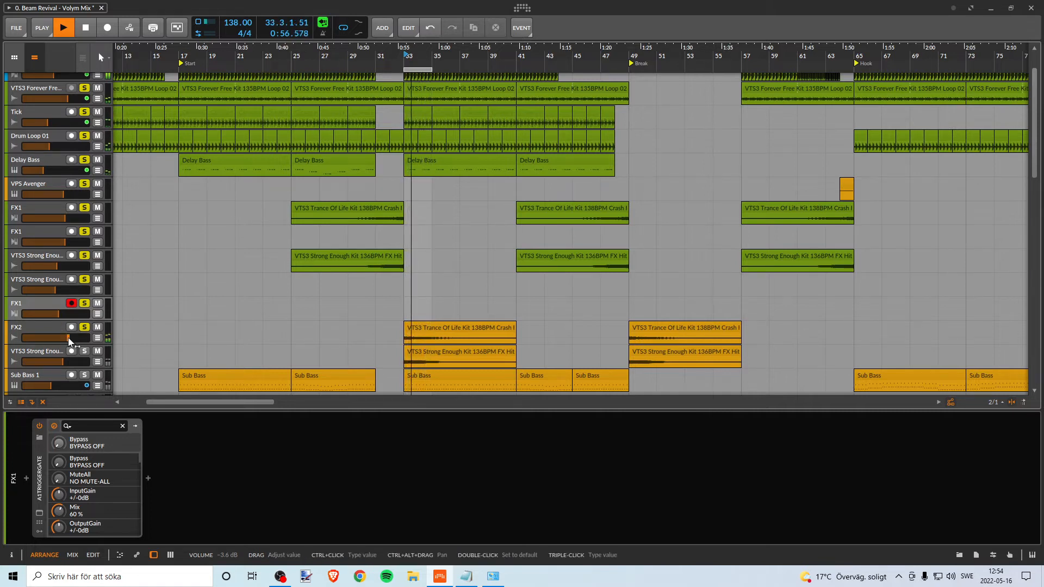
key(space)
click(68, 338)
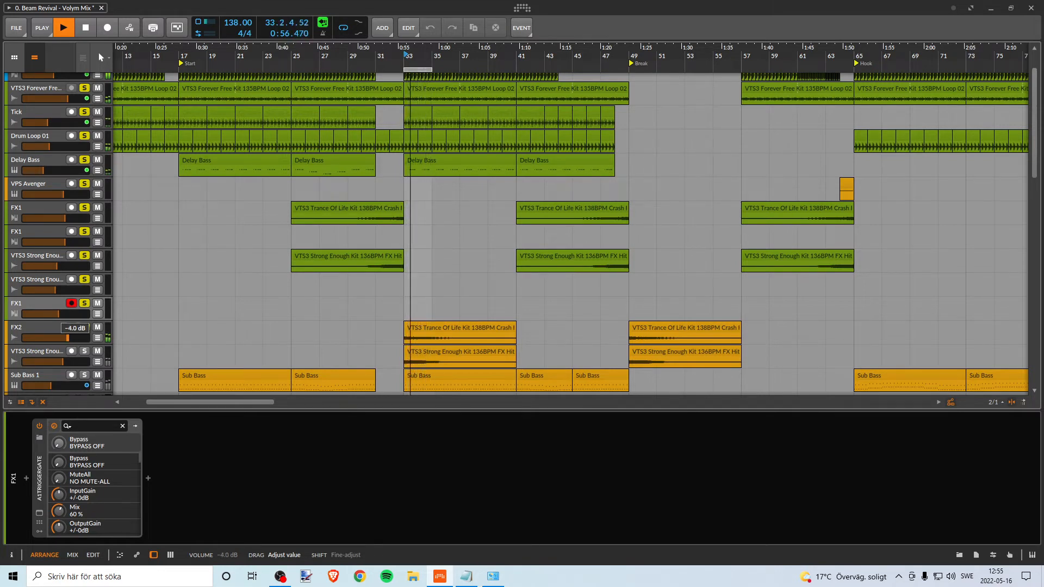
drag(67, 338, 66, 338)
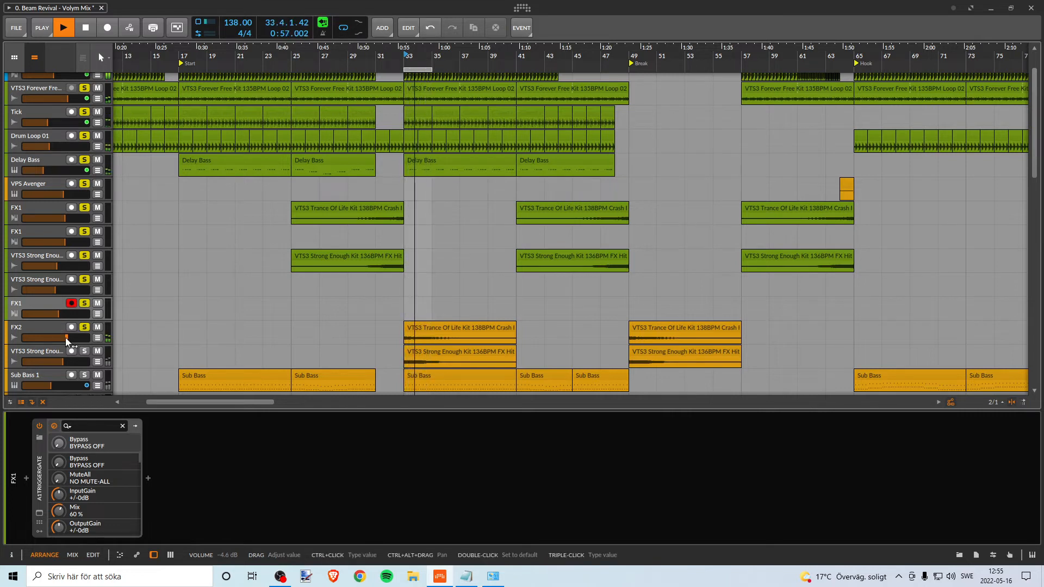
Replay the loop to check the FX2 level, stop playback, and recolor all of the FX2 track's orange clips green
key(space)
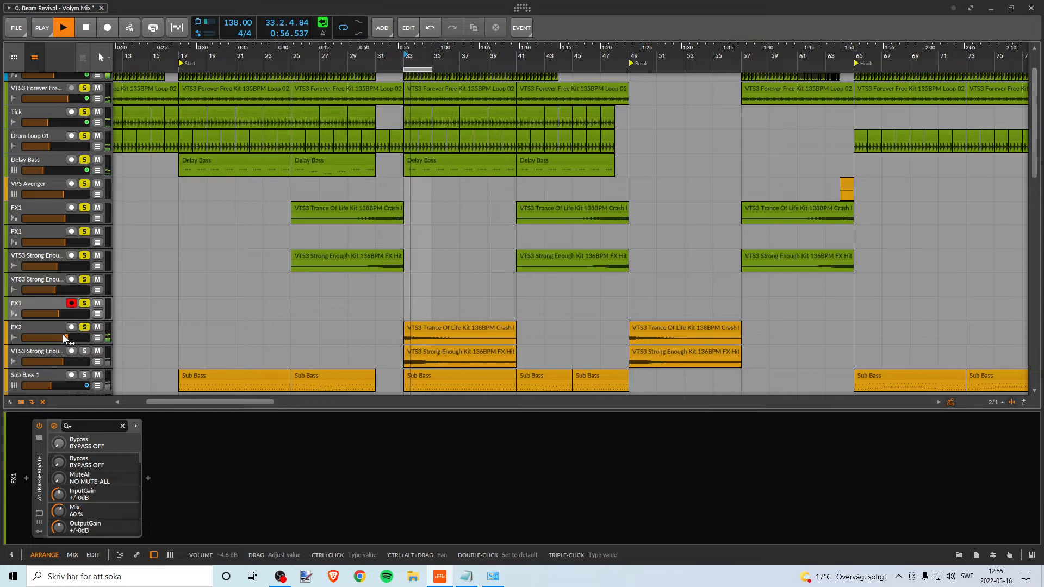
key(space)
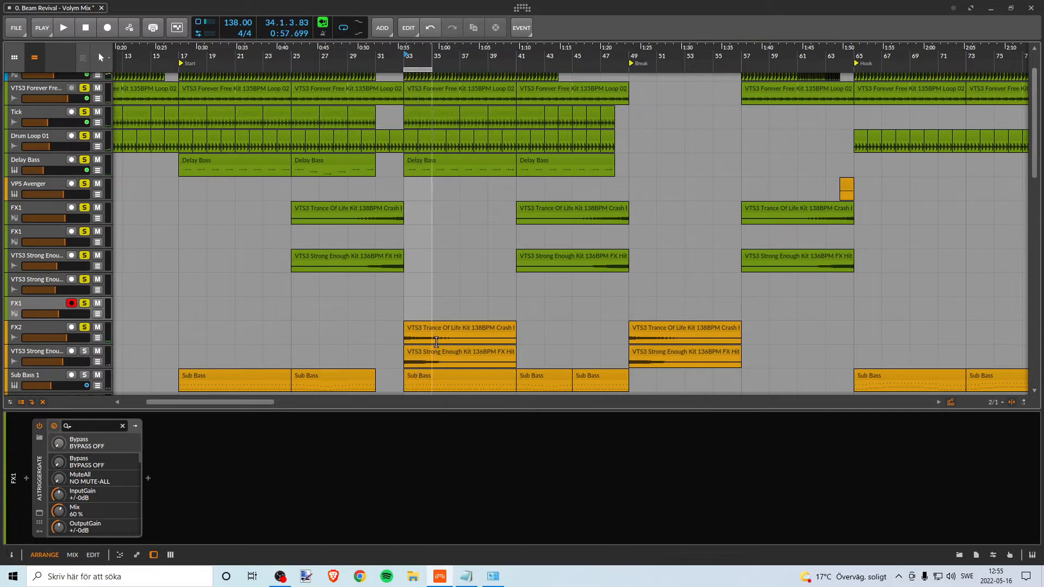
scroll(68, 315, down, 1)
click(41, 288)
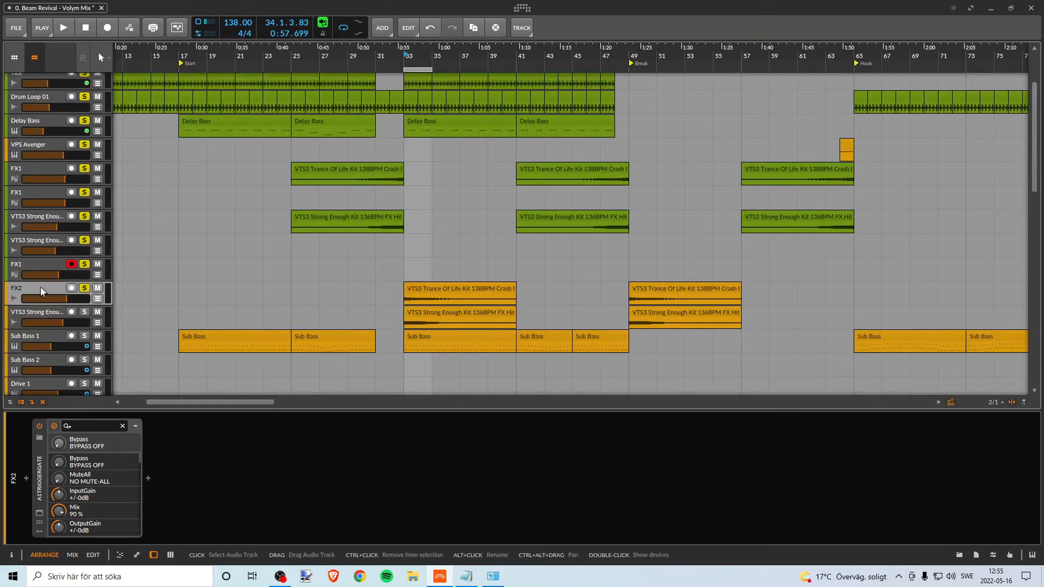
drag(544, 54, 429, 49)
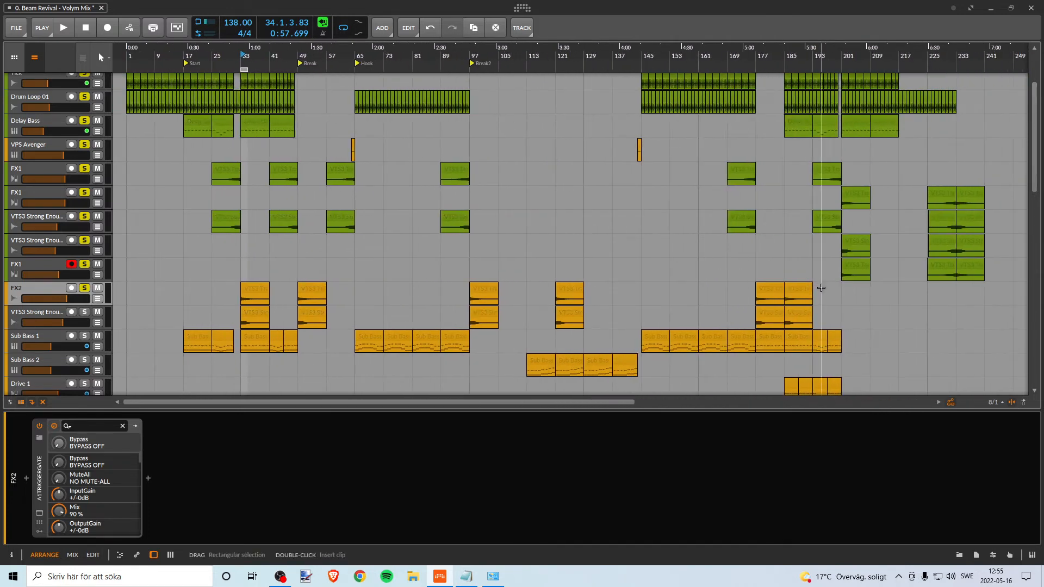
drag(822, 288, 245, 289)
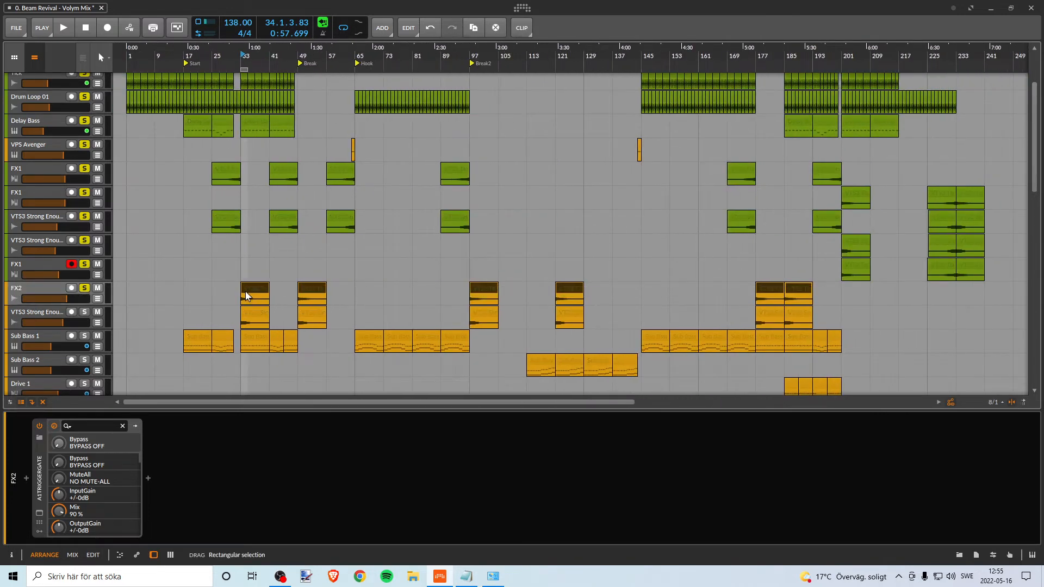
right_click(248, 294)
click(317, 202)
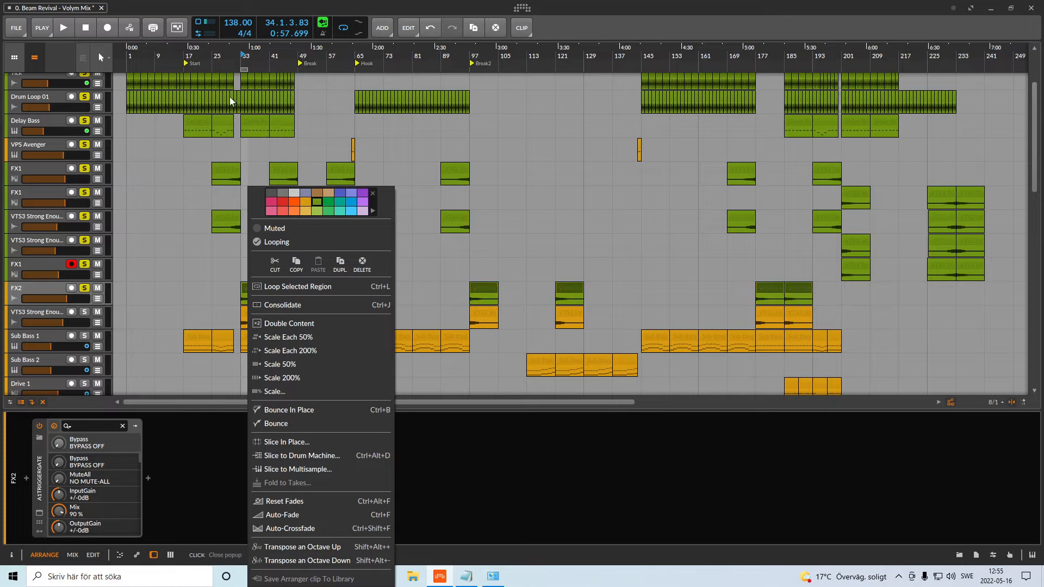
click(239, 57)
Solo the VTS3 Strong Enough Kit 136BPM FX Hit track below FX2 and lower its volume while looping bars 33–35
drag(225, 51, 367, 120)
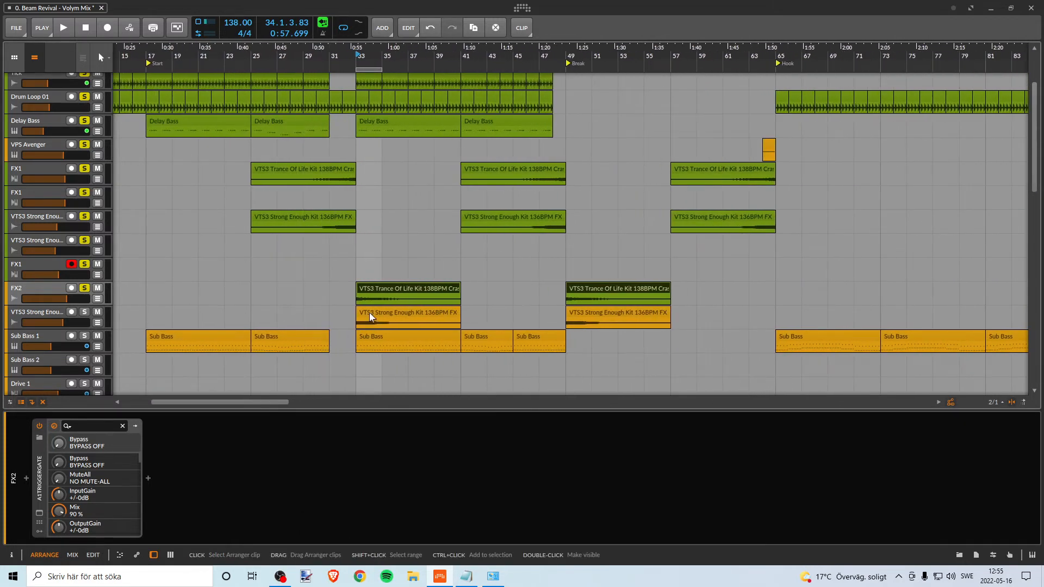
click(41, 315)
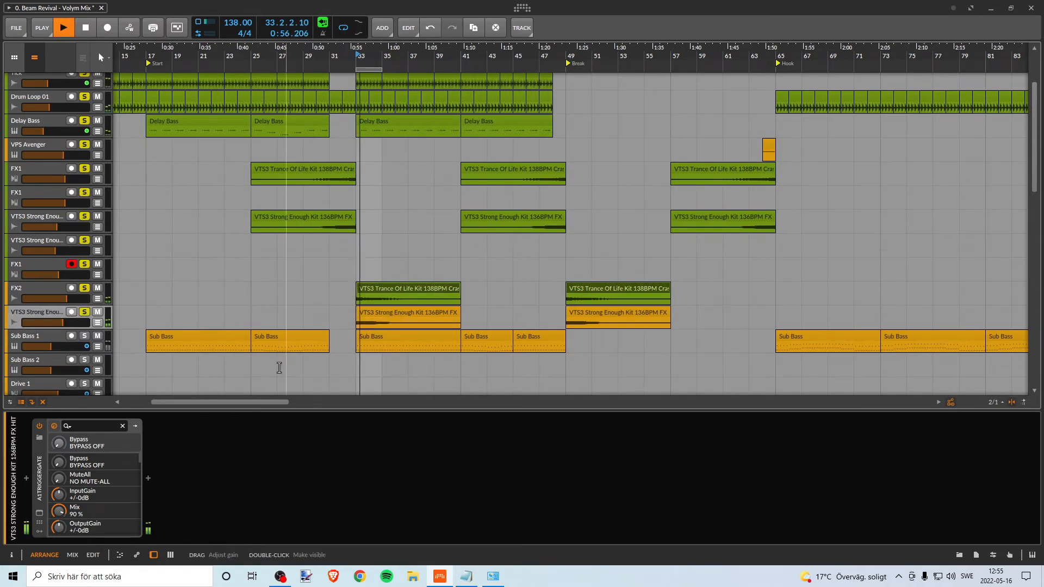
drag(63, 323, 54, 324)
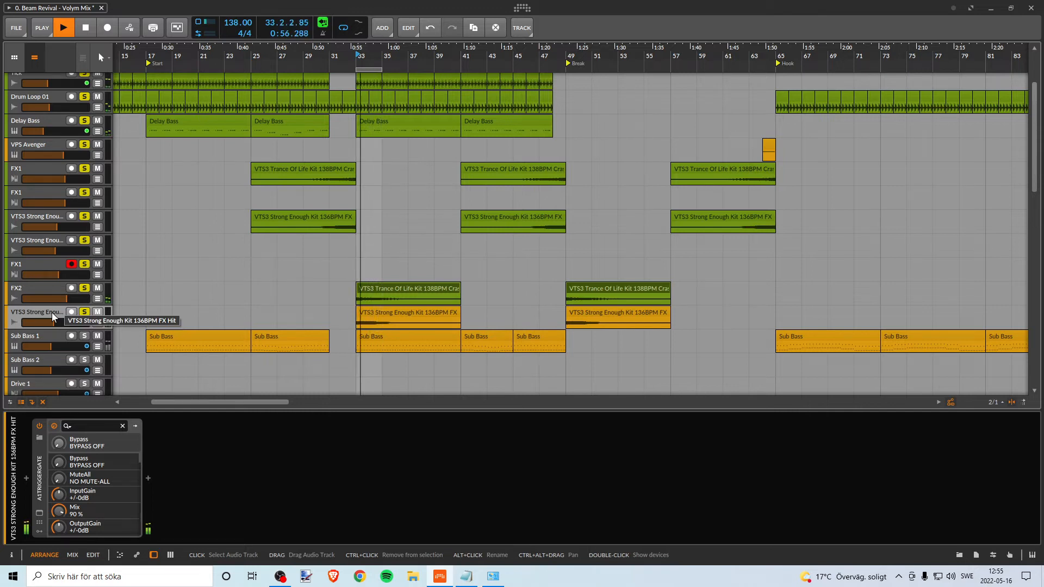
key(space)
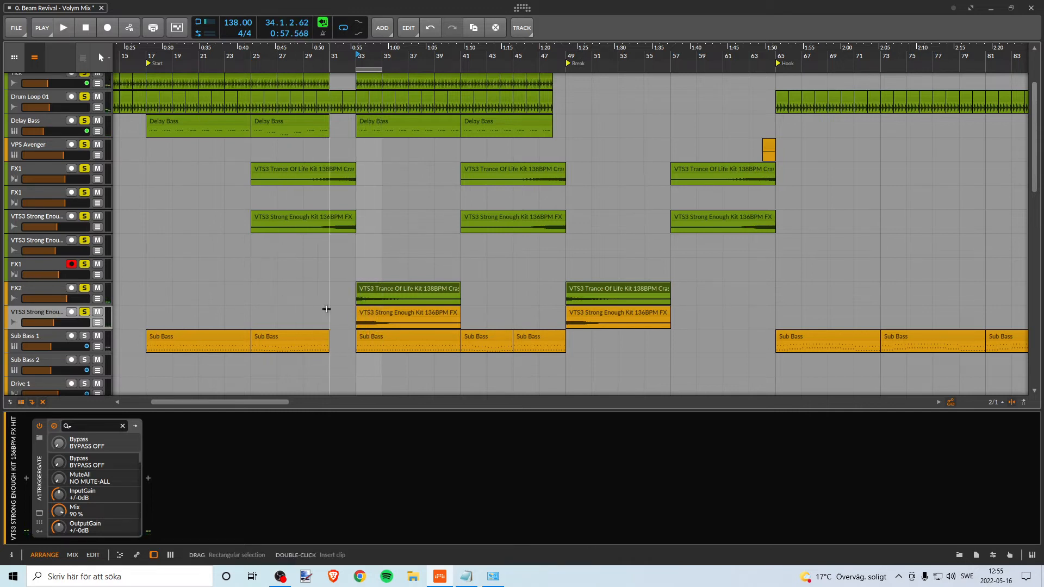
Recolor all orange clips on the VTS3 Strong Enough Kit track below FX2 green
drag(522, 56, 589, 226)
drag(740, 314, 231, 315)
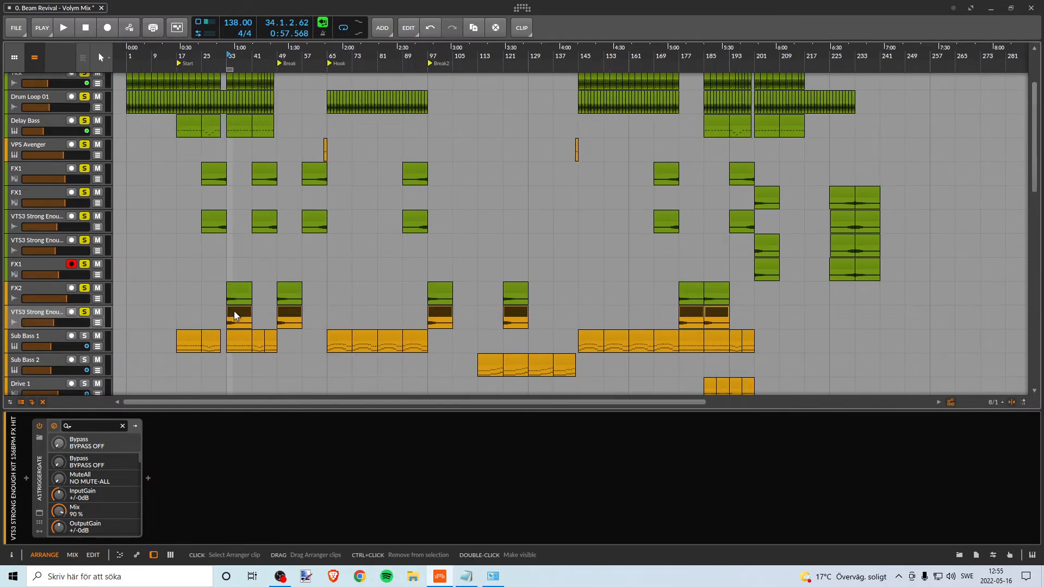
right_click(235, 315)
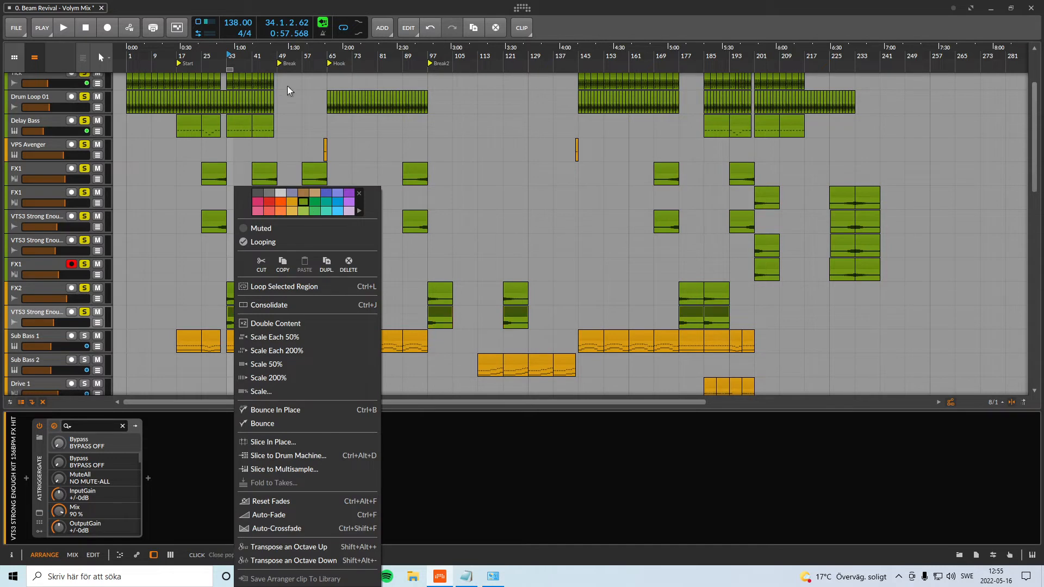
click(275, 62)
Solo the Sub Bass 1 track, extend the playback loop to bars 33–37, and play it briefly
drag(254, 56, 418, 88)
click(30, 337)
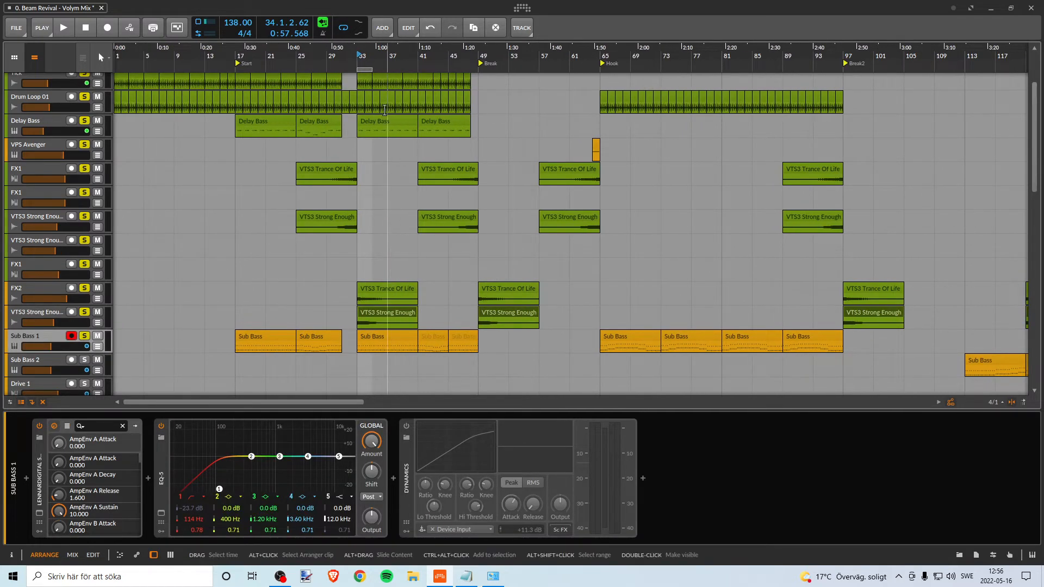
drag(370, 69, 387, 70)
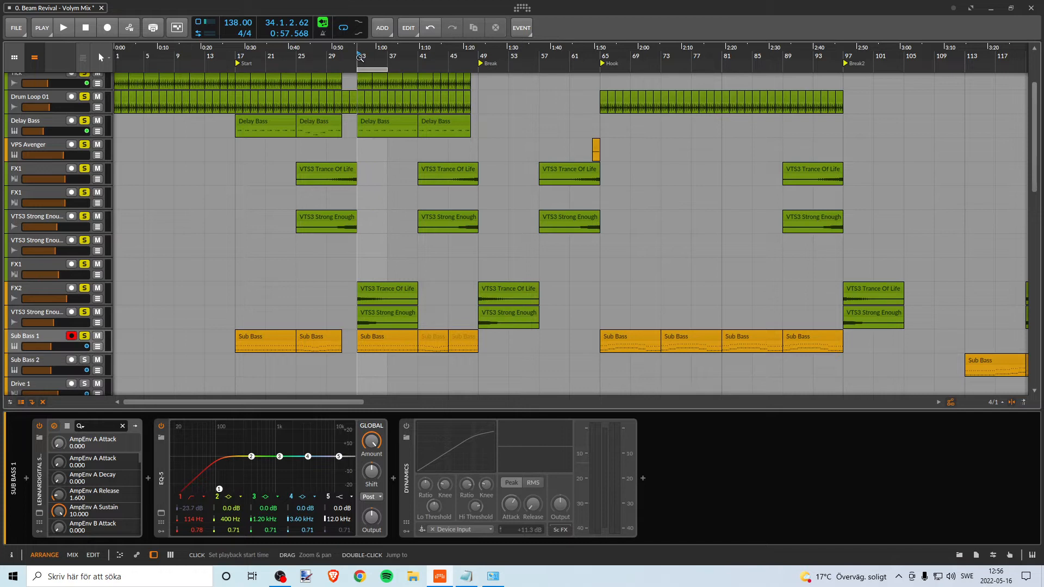
key(space)
key(space)
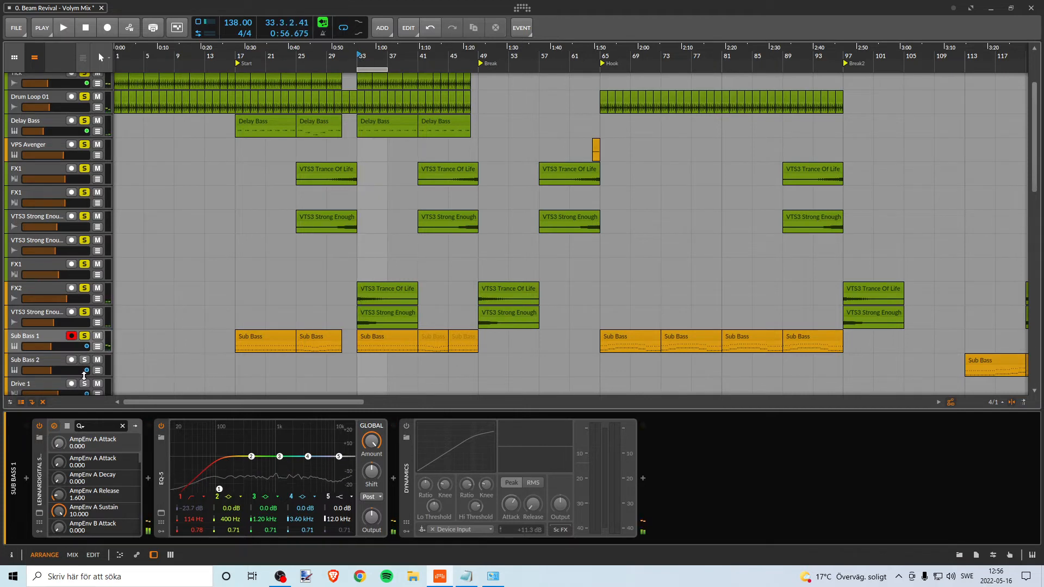
Solo the two VTS3 Ants loop tracks below Sylenth1, toggling the first one's solo to compare it during playback
scroll(359, 266, down, 15)
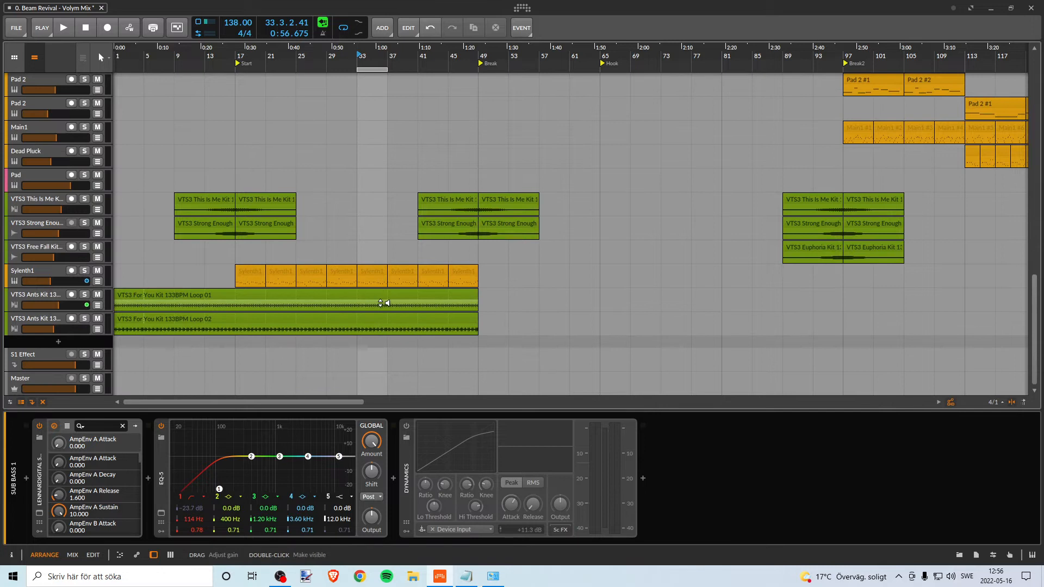
scroll(375, 302, up, 10)
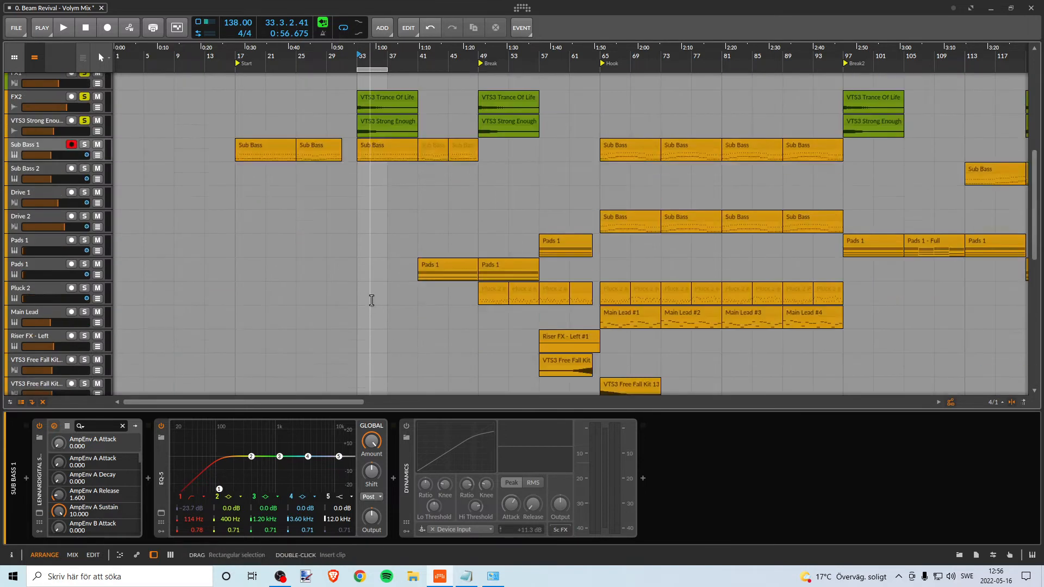
scroll(363, 291, down, 10)
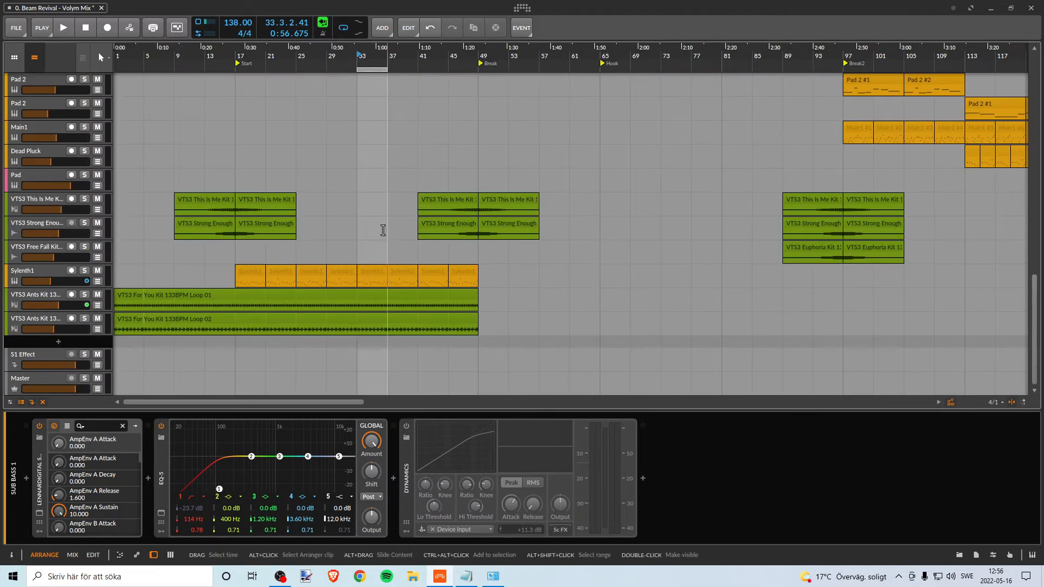
click(84, 295)
click(84, 296)
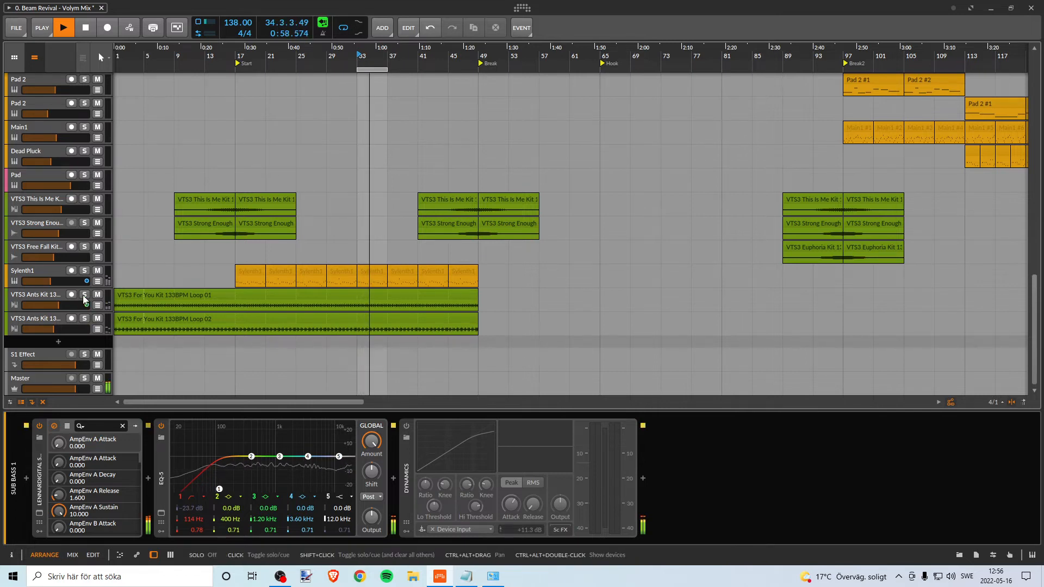
click(84, 295)
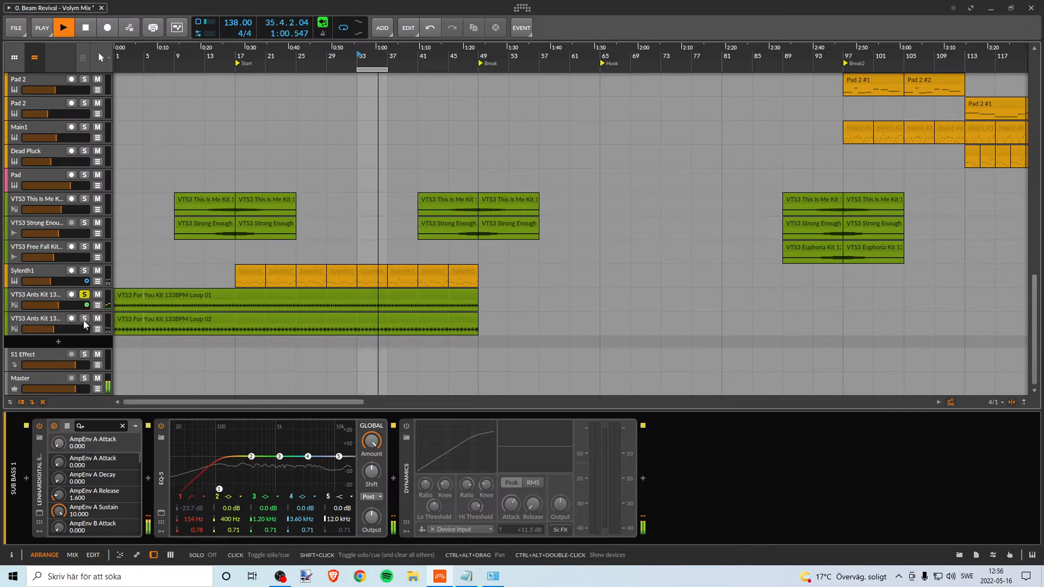
click(83, 320)
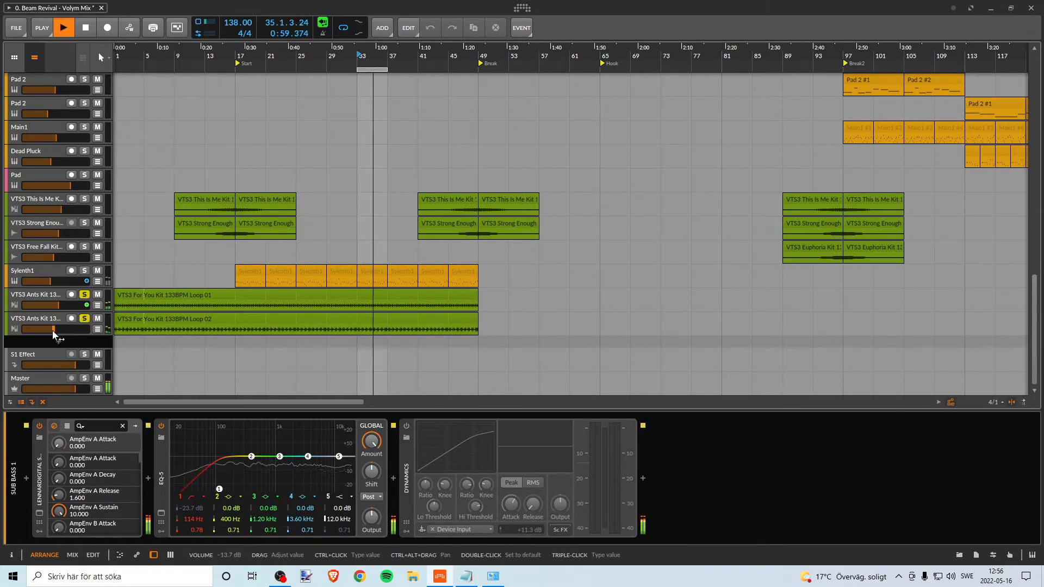
Lower the first VTS3 Ants track's volume to about -11.8 dB and set the second one's to about -14.5 dB
mouse_move(53, 330)
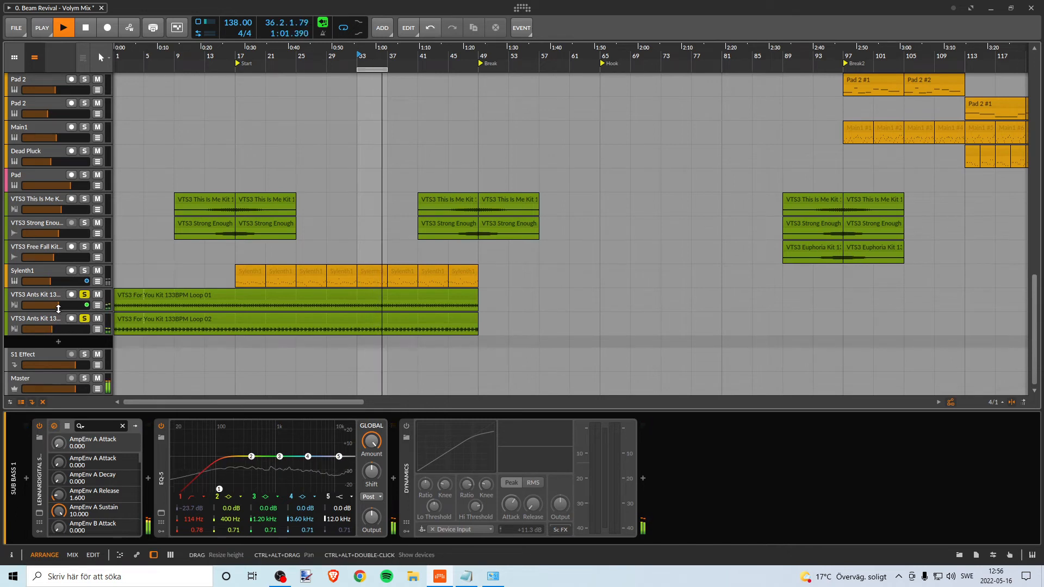
drag(58, 310, 57, 311)
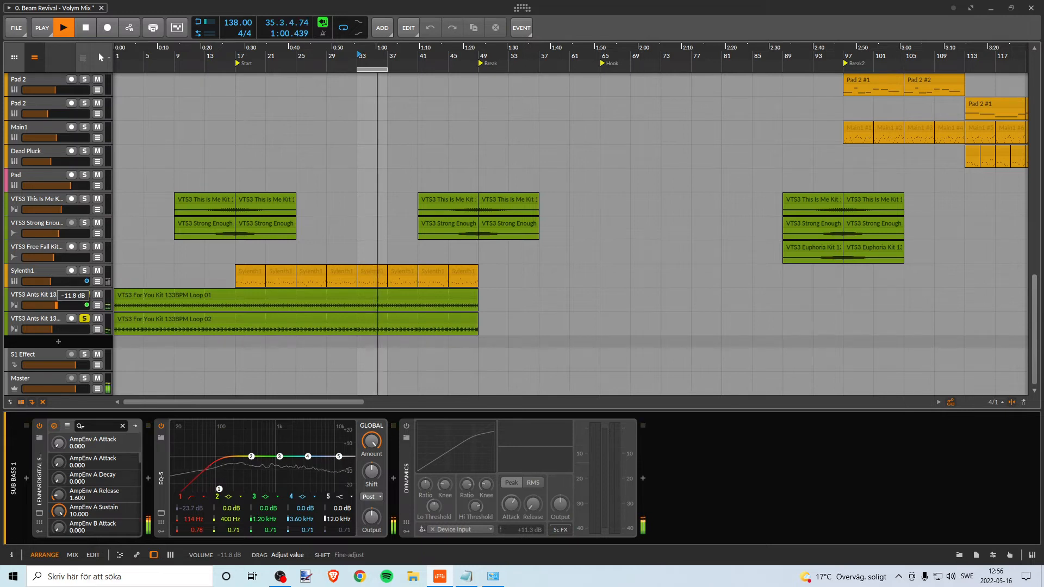
drag(56, 305, 55, 305)
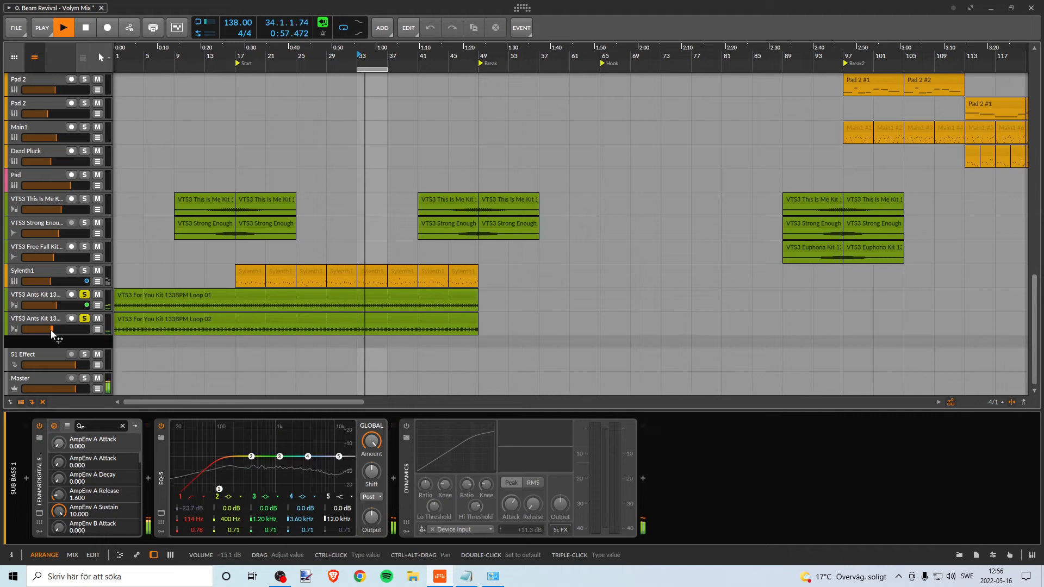
drag(51, 329, 52, 330)
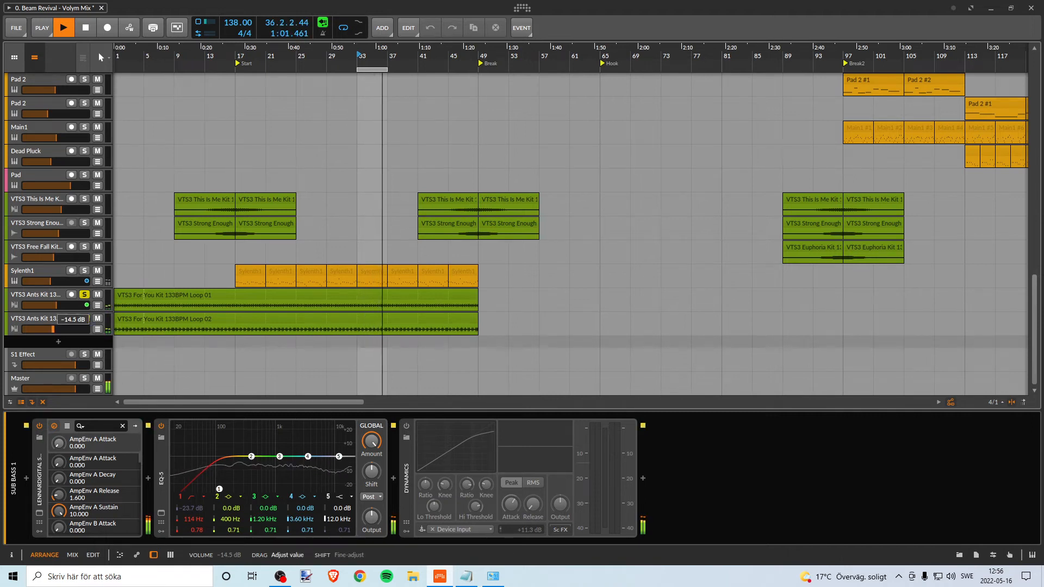
key(space)
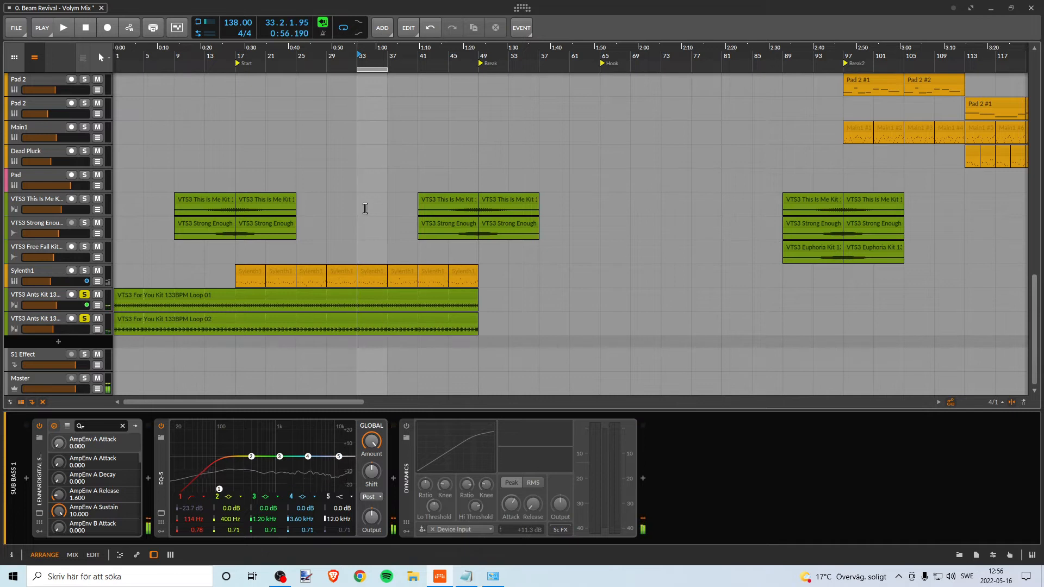
Solo the Sylenth1 track, restart the bars 33–37 loop, and select the track for level adjustment
scroll(359, 262, up, 3)
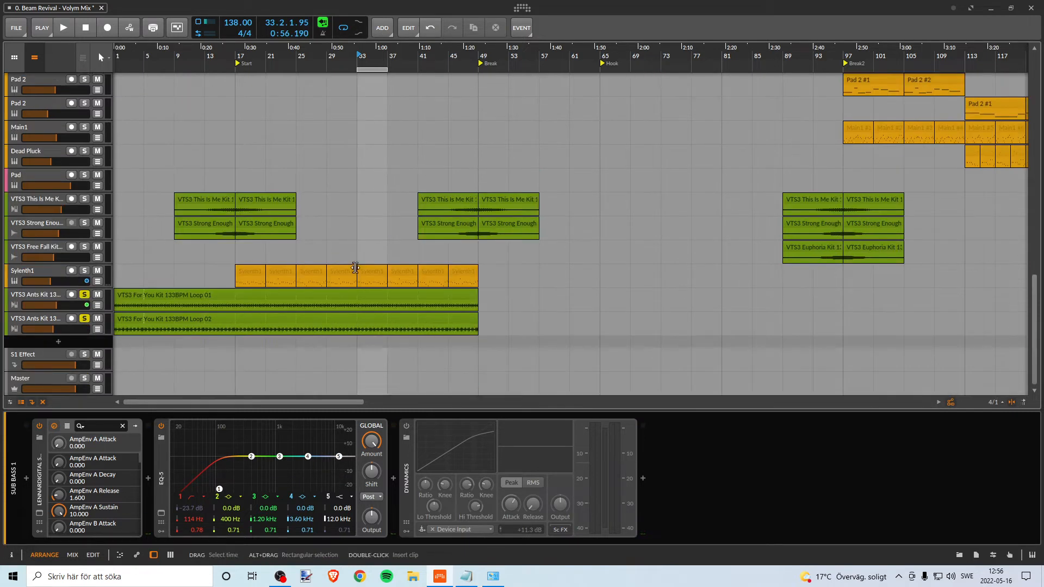
scroll(355, 268, up, 11)
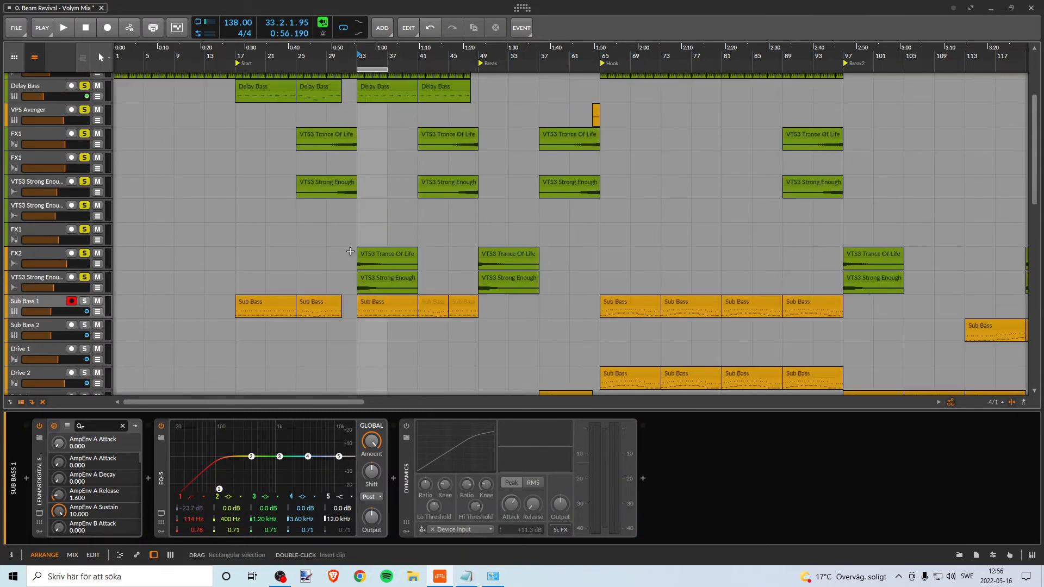
scroll(411, 285, down, 15)
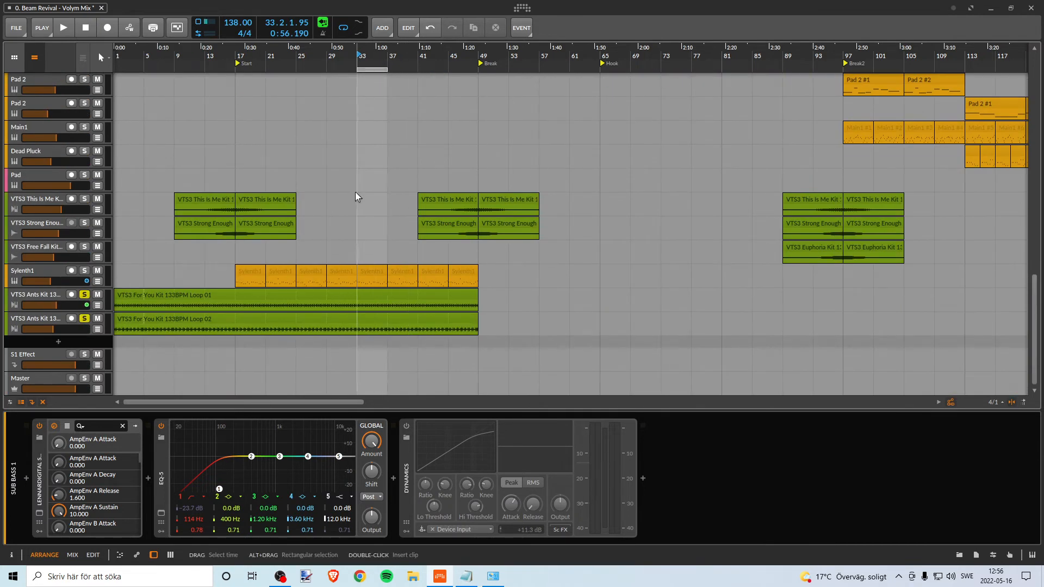
click(85, 270)
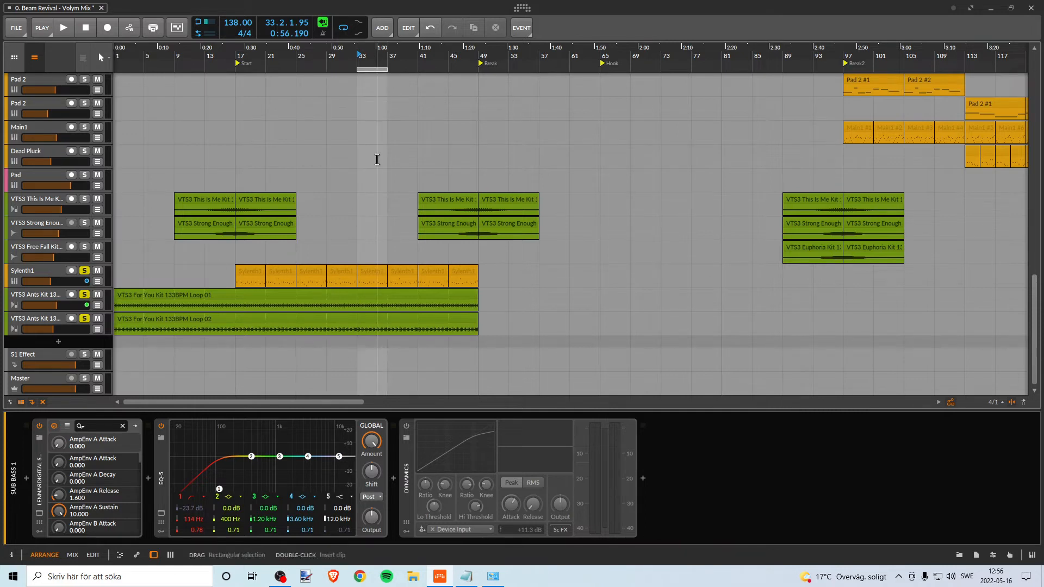
key(space)
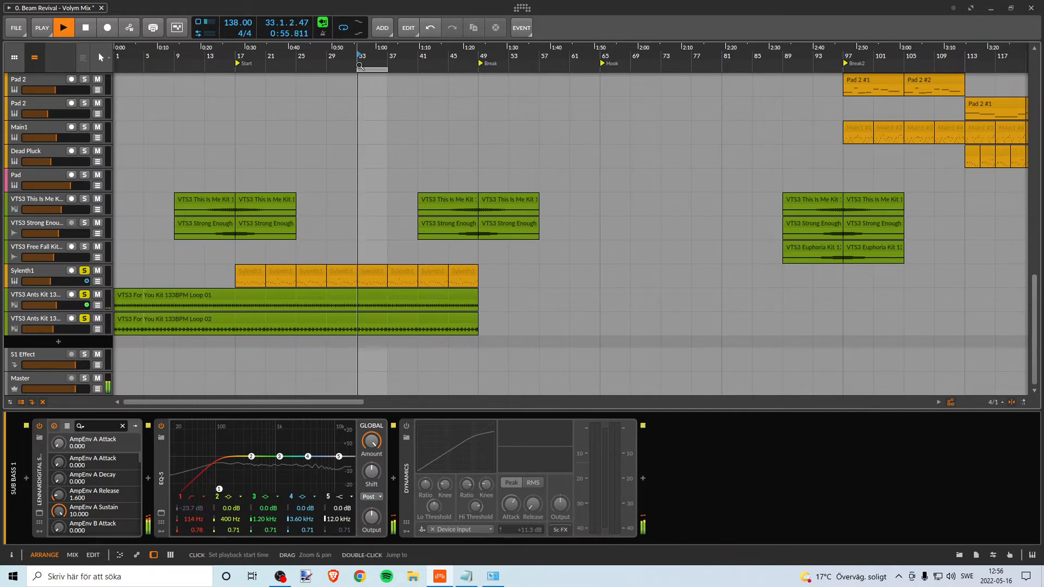
click(51, 271)
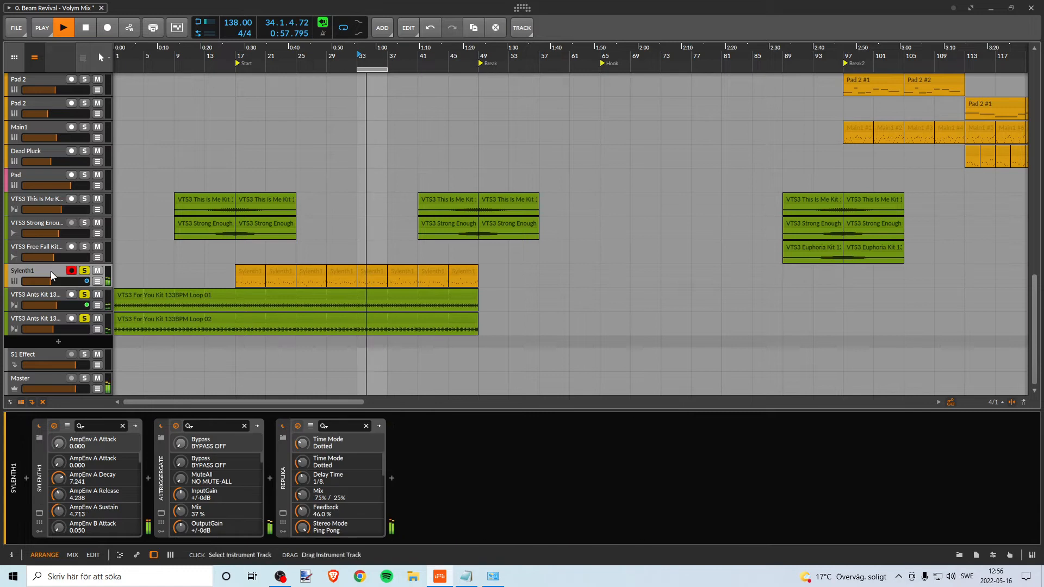
Lower the Sylenth1 track's volume to about -20.2 dB, stopping and restarting the loop to compare levels
drag(51, 282, 46, 282)
drag(46, 281, 44, 282)
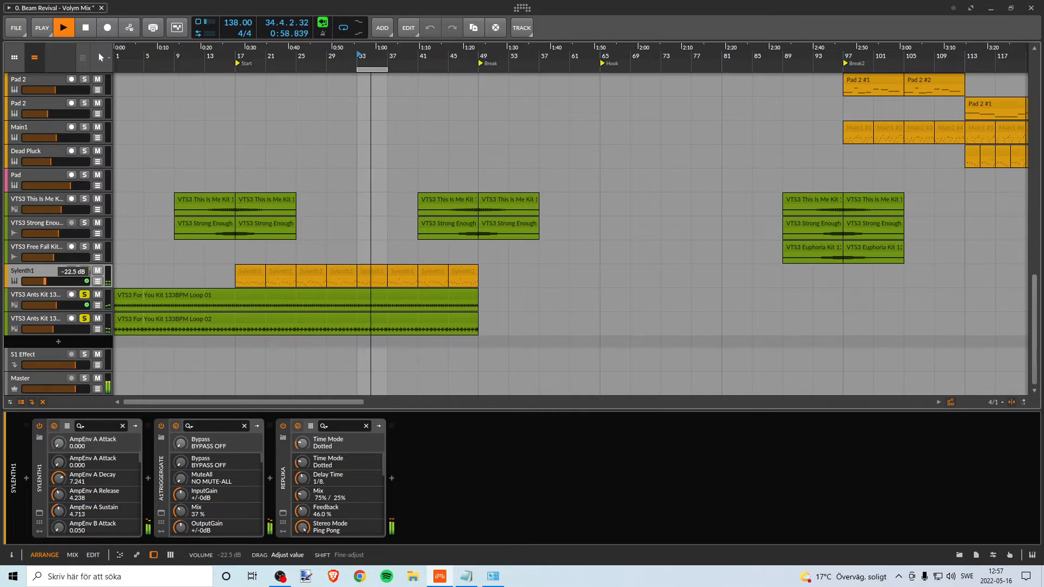
key(space)
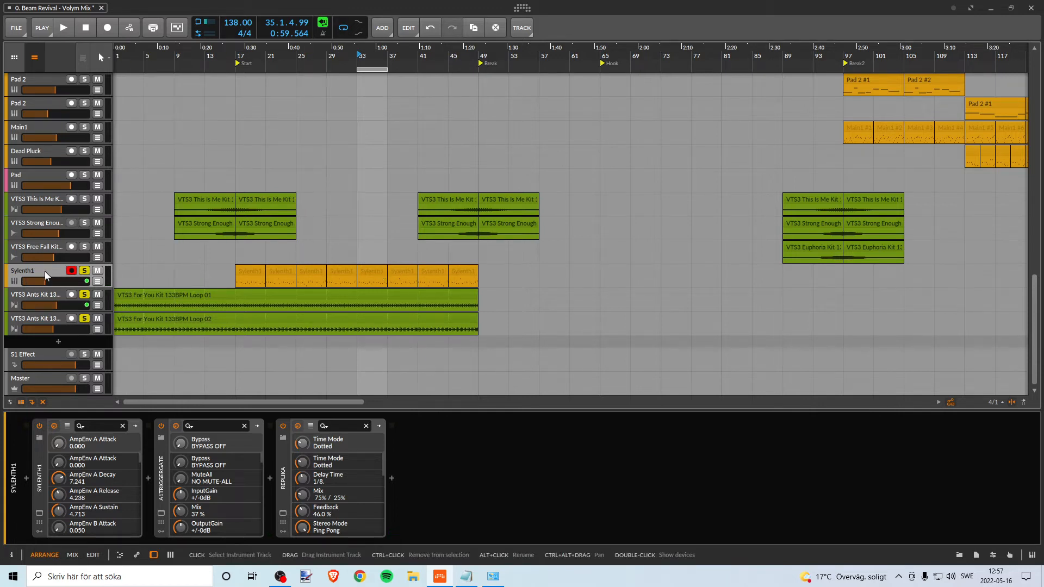
key(space)
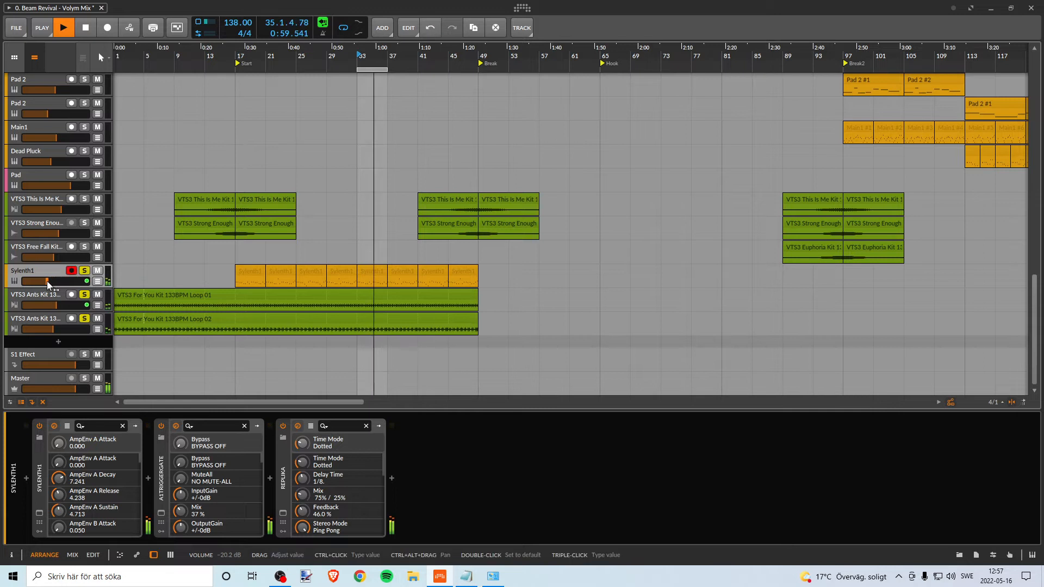
Move the loop range to bars 17–29, solo Sub Bass 1, and restart playback from the Start marker
key(space)
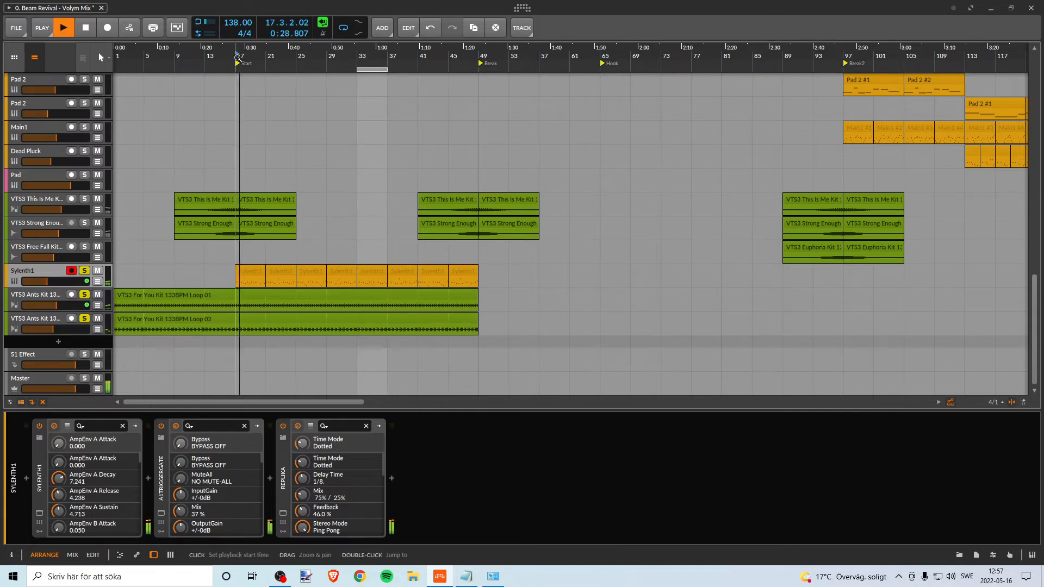
key(space)
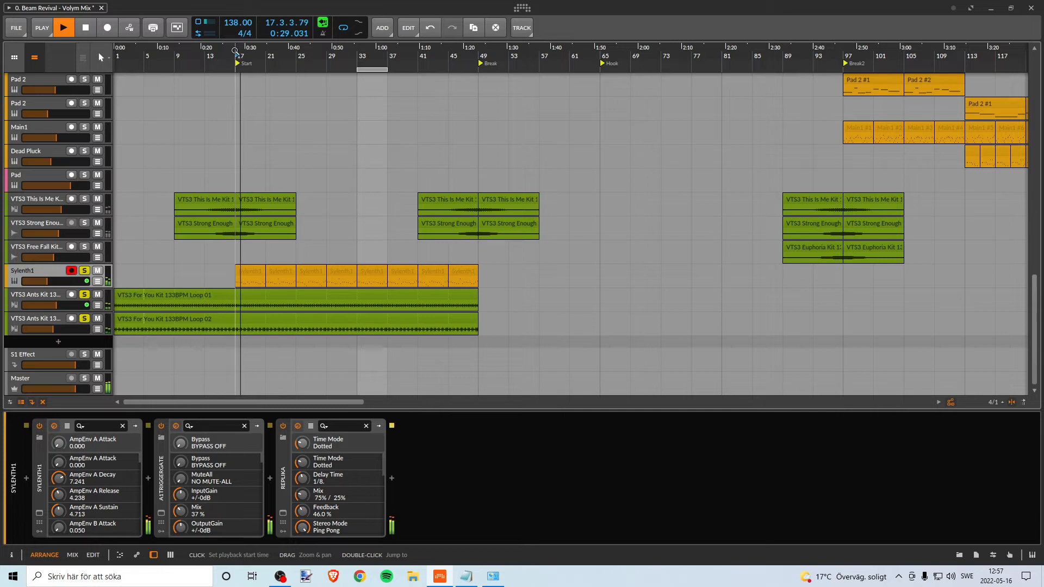
scroll(368, 167, up, 3)
scroll(368, 167, up, 6)
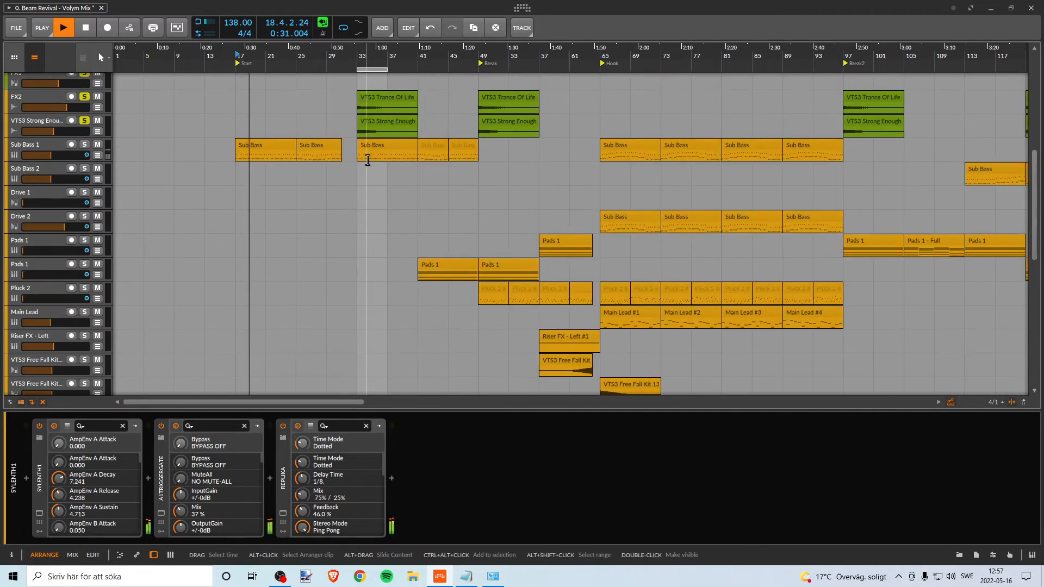
key(space)
mouse_move(368, 70)
mouse_down()
mouse_move(250, 66)
mouse_move(369, 69)
mouse_move(339, 70)
mouse_up()
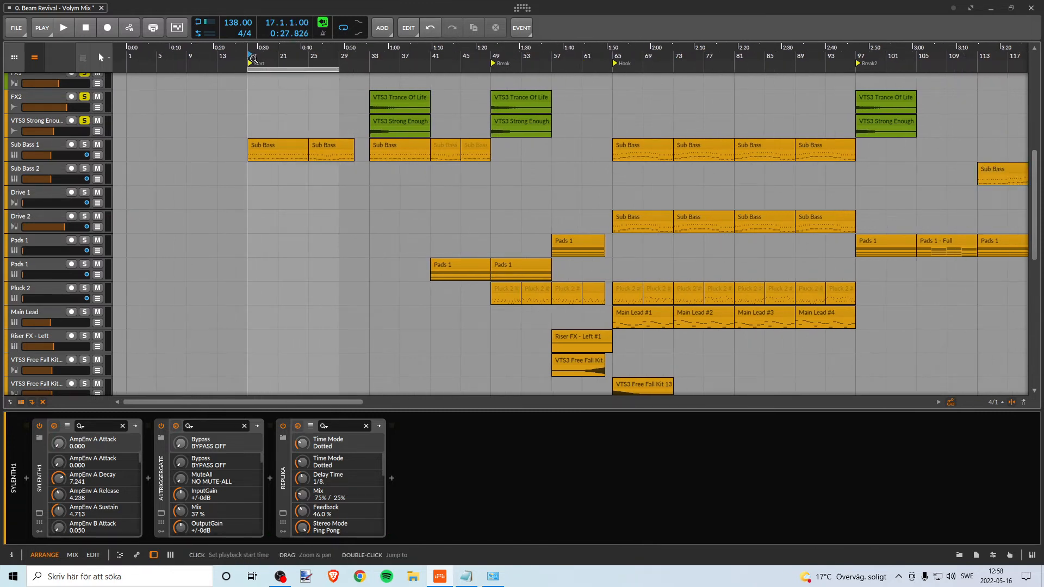
key(space)
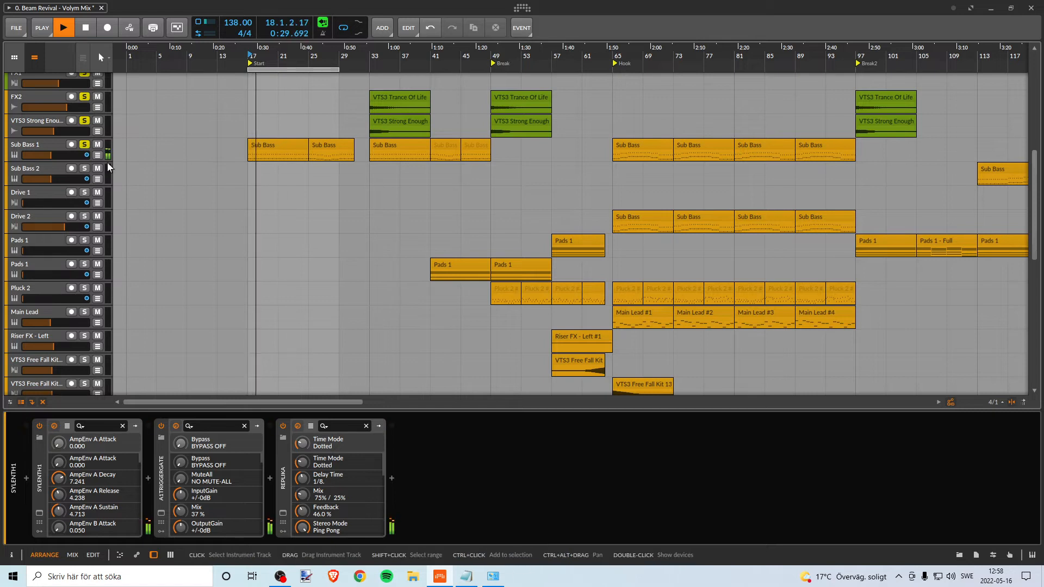
Lower the Sub Bass 1 track's volume to about -20.7 dB and stop playback to compare it with Sylenth1
drag(51, 156, 47, 156)
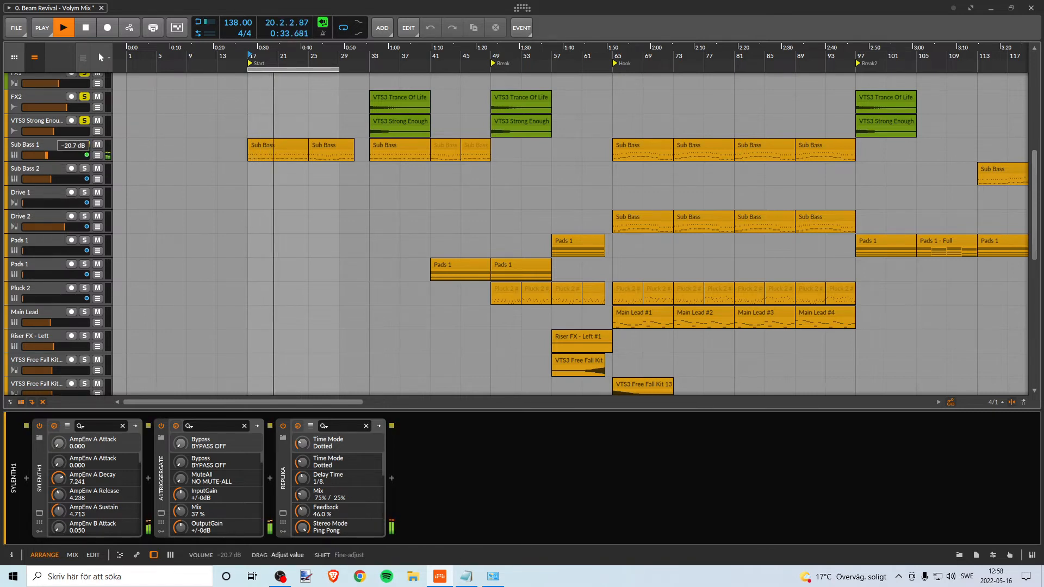
scroll(217, 177, down, 10)
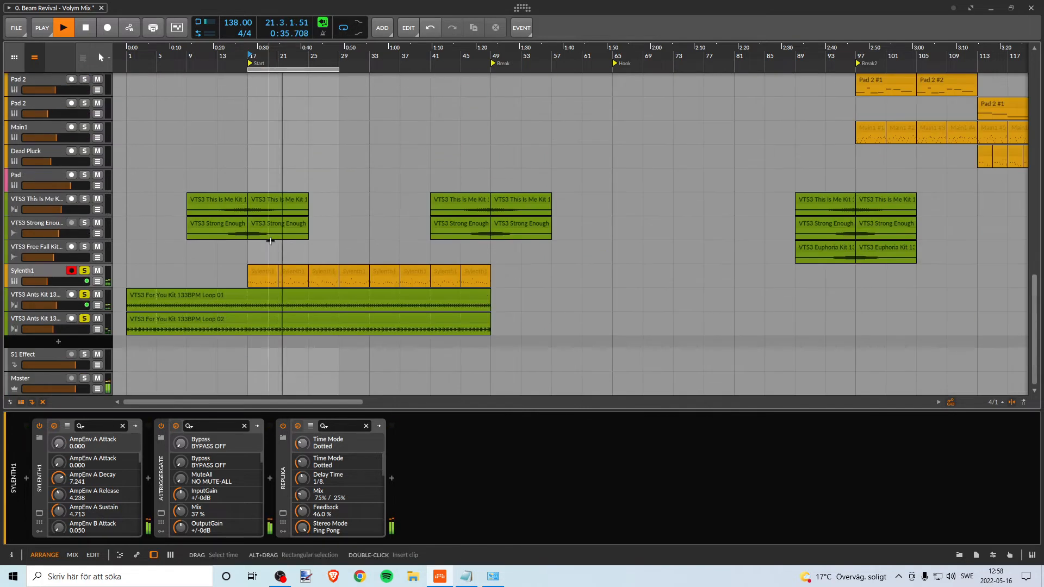
key(space)
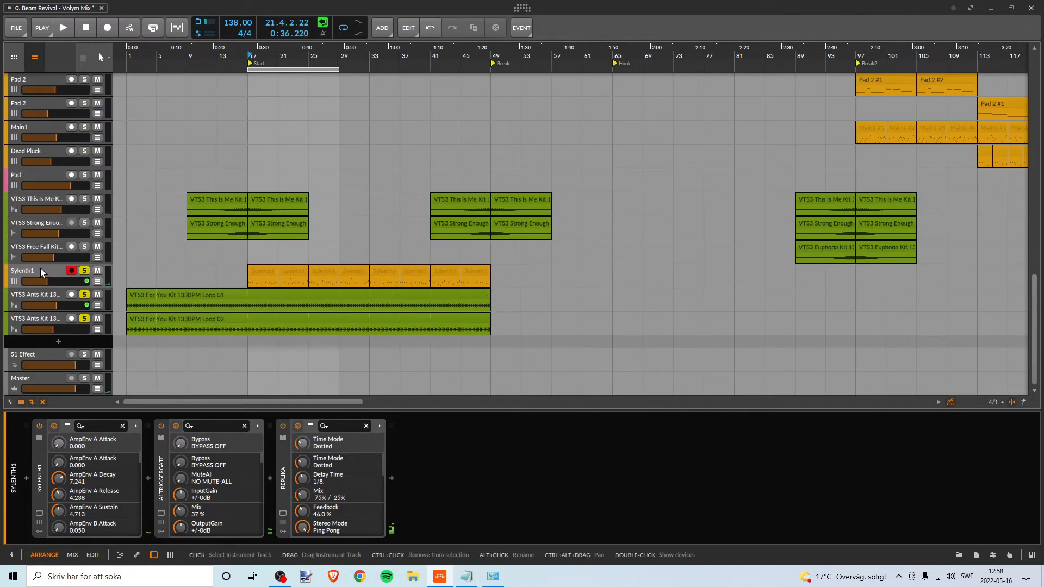
click(106, 270)
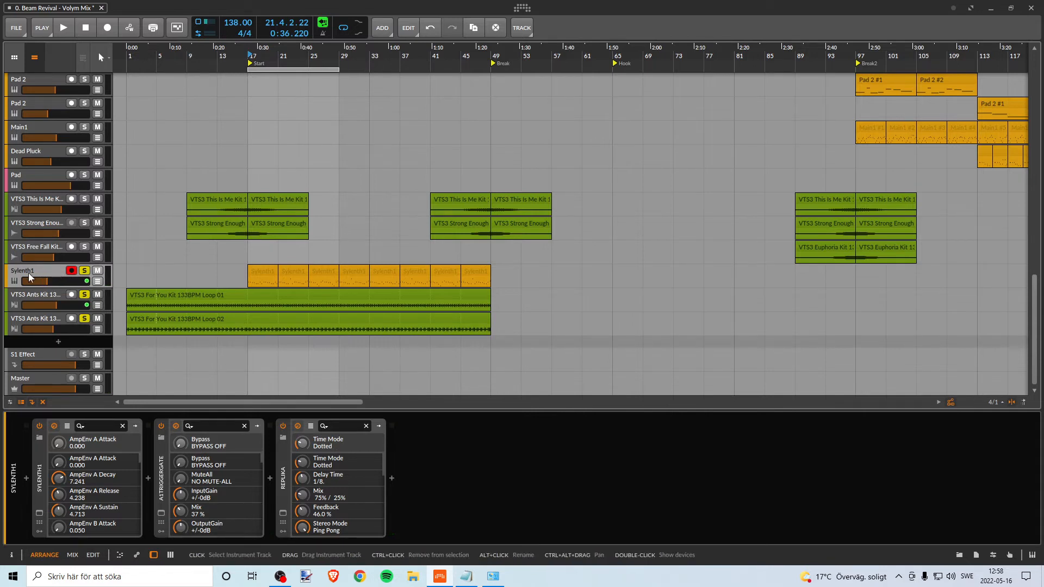
scroll(241, 224, up, 10)
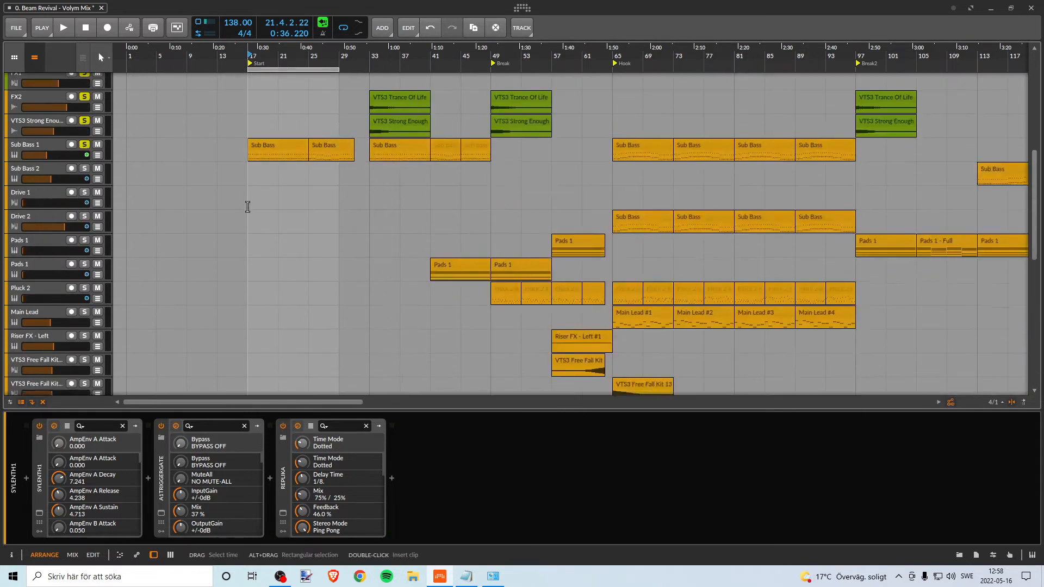
Audition the mix from the Hook and Start markers and set the Sub Bass 1 track's volume to about -20.0 dB
key(space)
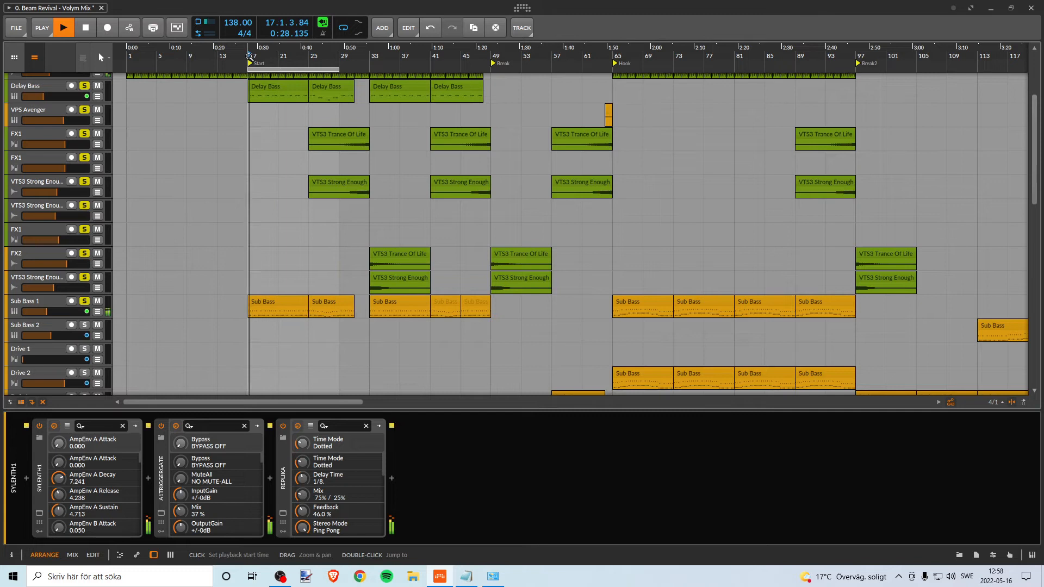
scroll(619, 95, down, 2)
click(614, 53)
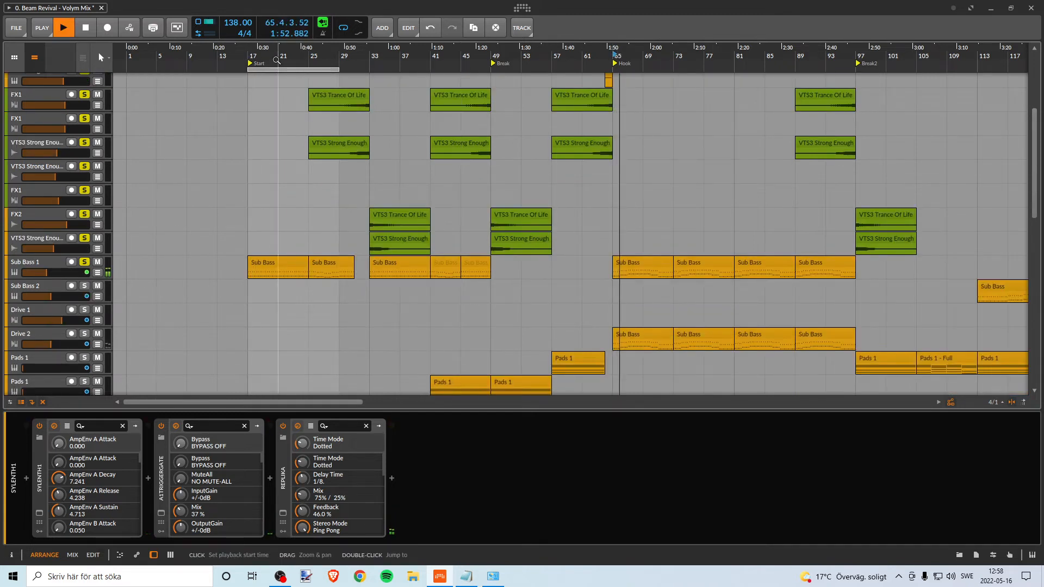
key(space)
key(space)
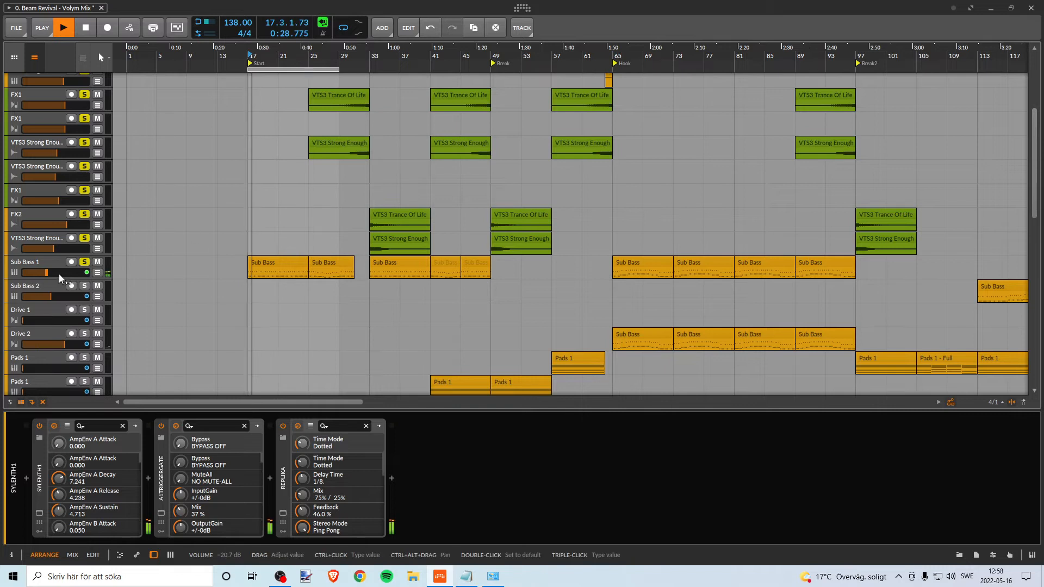
mouse_move(49, 275)
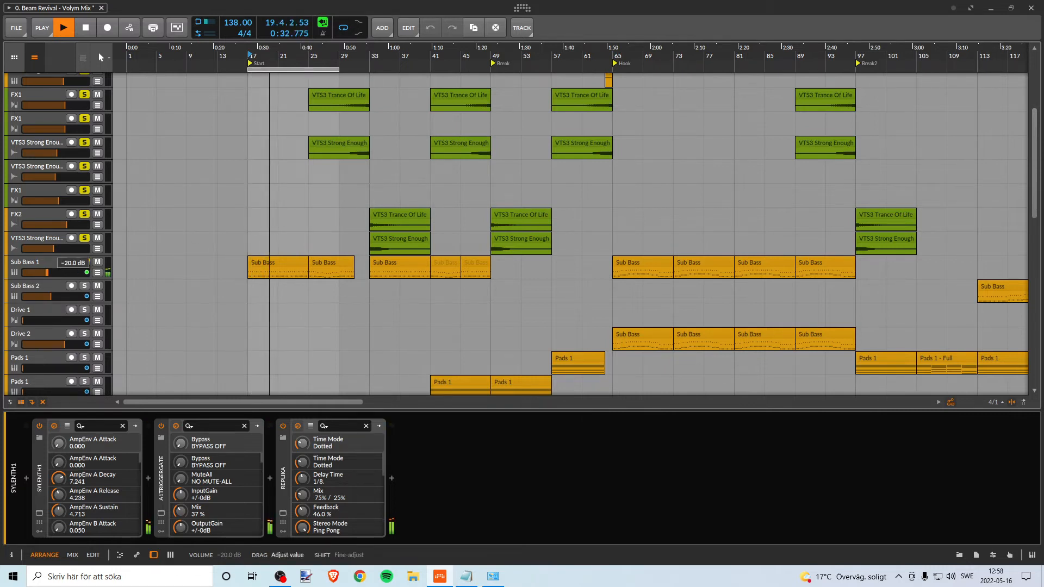
drag(48, 273, 48, 276)
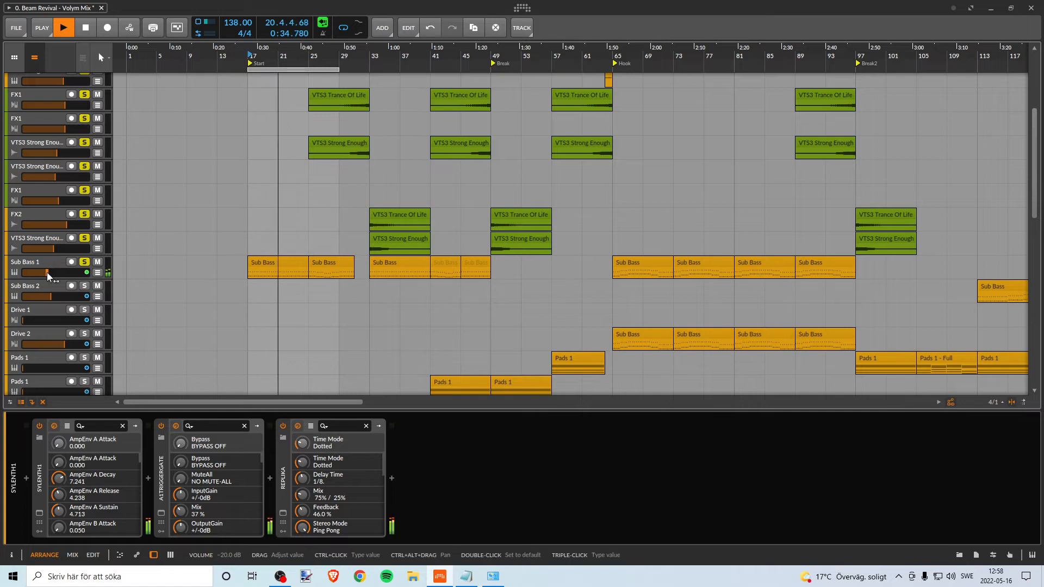
scroll(328, 250, down, 10)
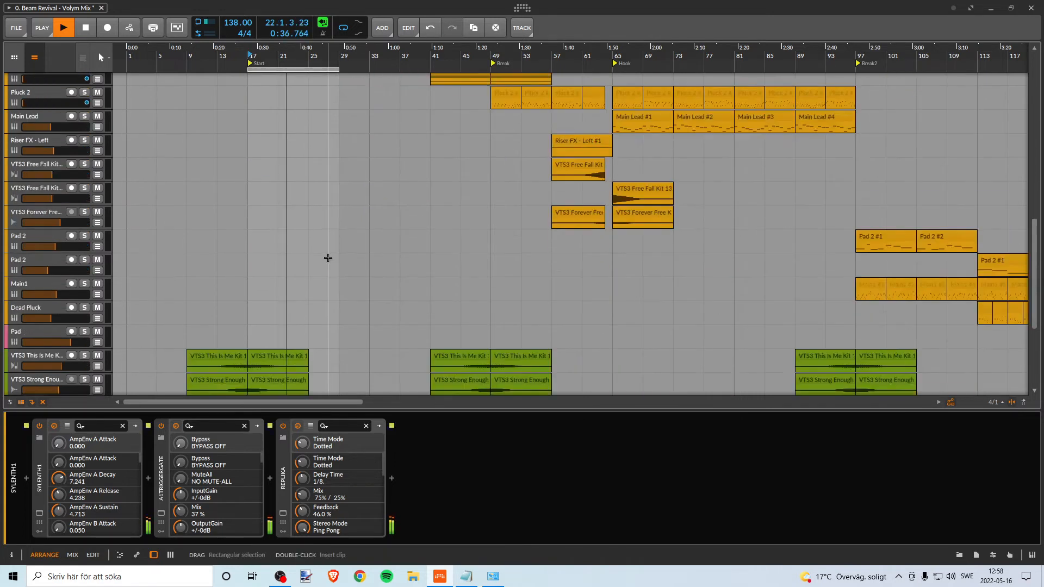
key(space)
Replay the loop from bar 17 and lower the Sylenth1 track's volume to about -21.7 dB
scroll(263, 138, up, 10)
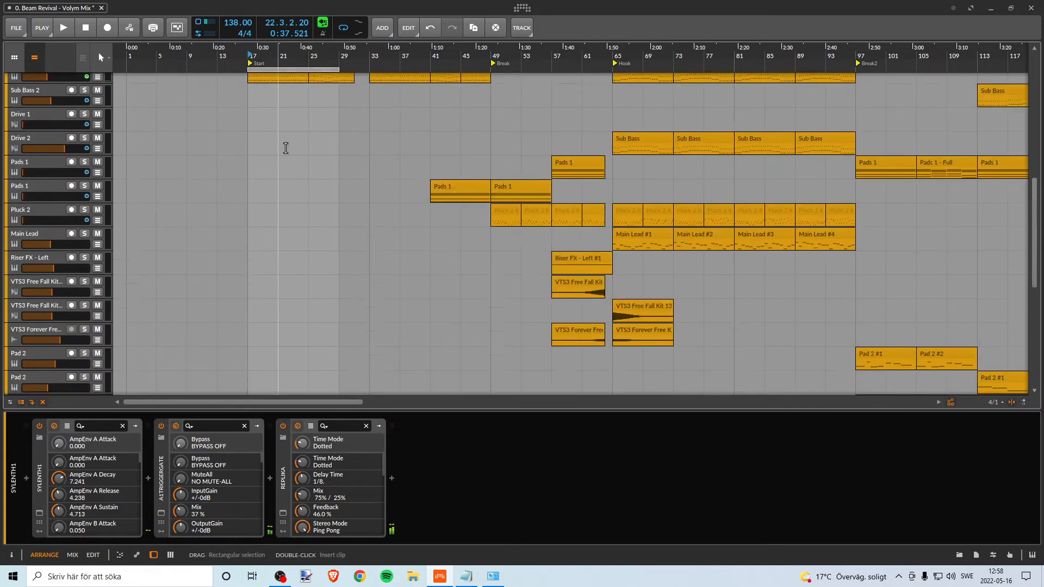
scroll(316, 246, down, 10)
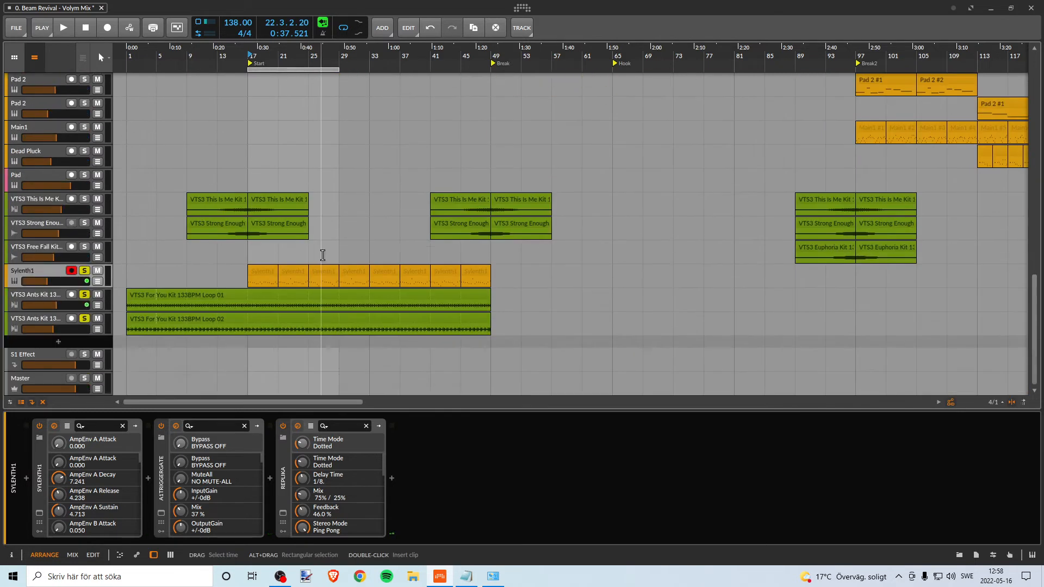
scroll(305, 180, up, 10)
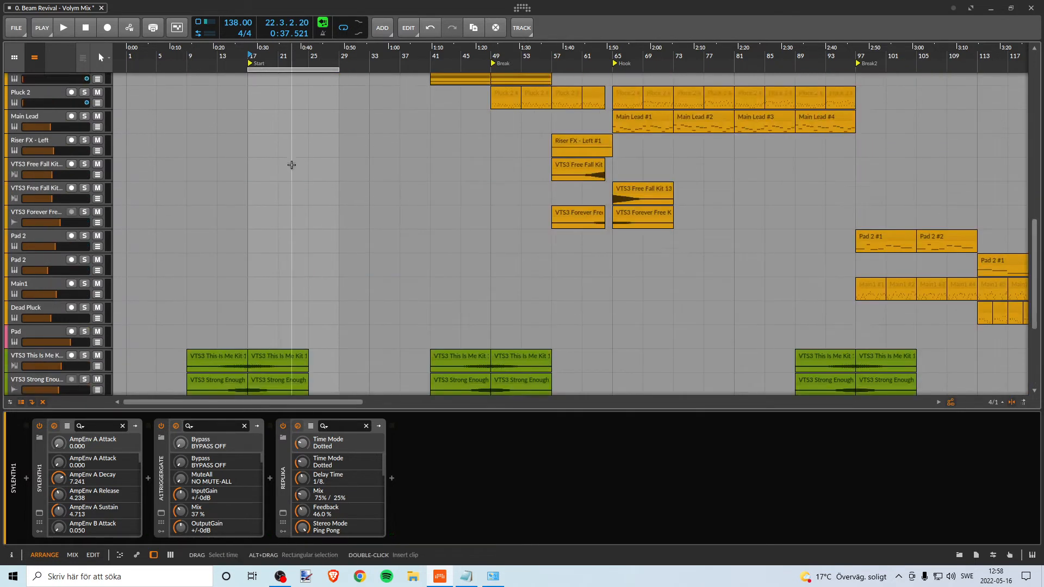
click(265, 64)
key(space)
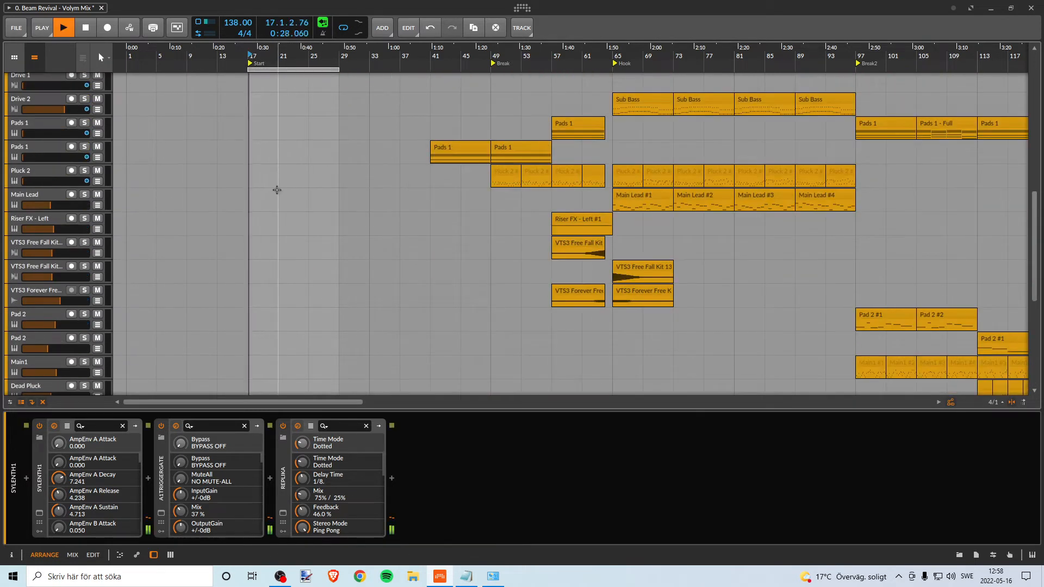
scroll(285, 203, down, 5)
scroll(286, 292, down, 2)
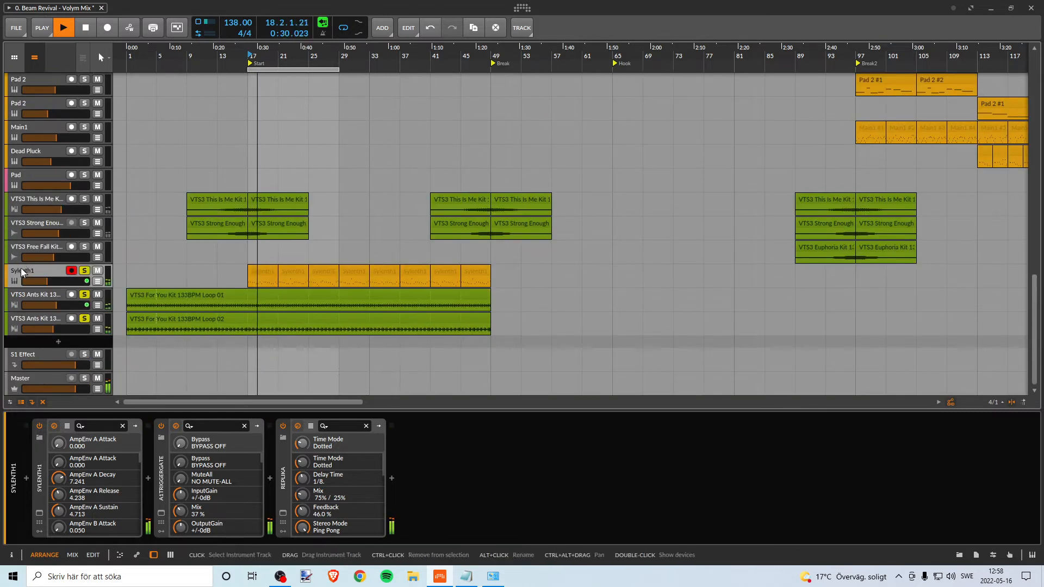
drag(47, 283, 47, 286)
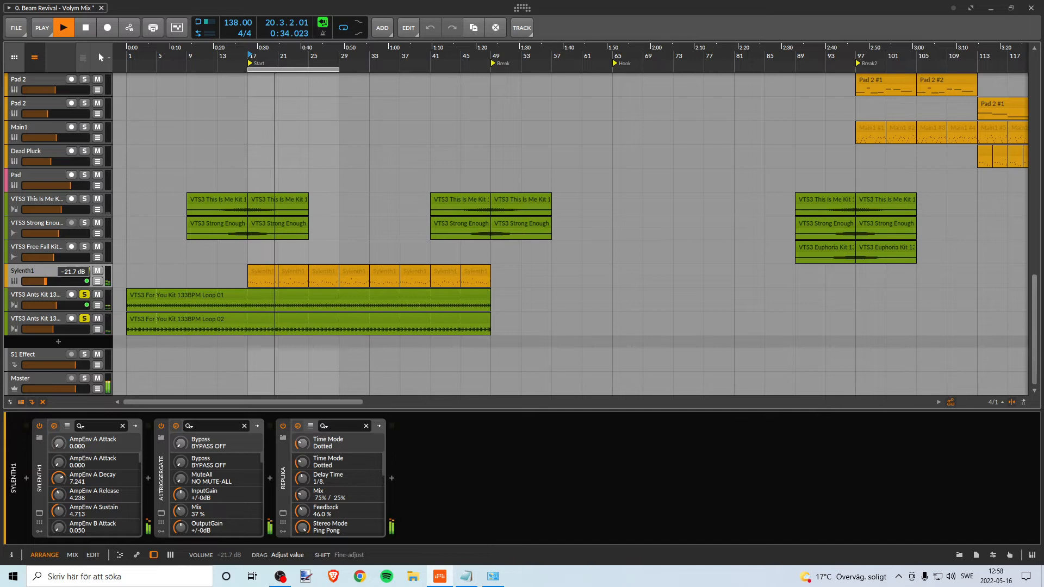
drag(46, 282, 47, 283)
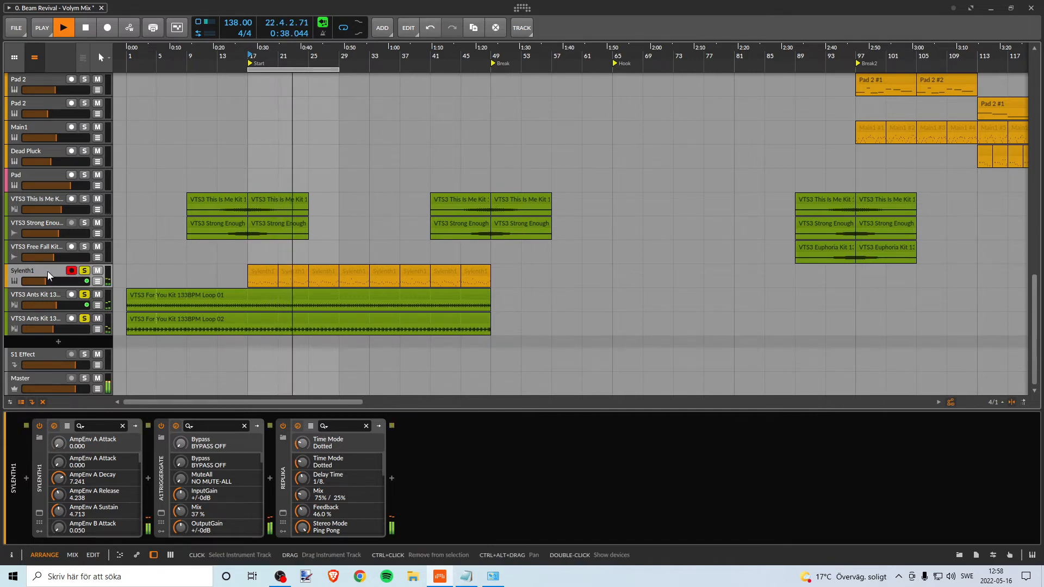
Restart the loop, try Sylenth1's volume at about -23.7 dB, settle it at about -21.7 dB, and stop playback
key(space)
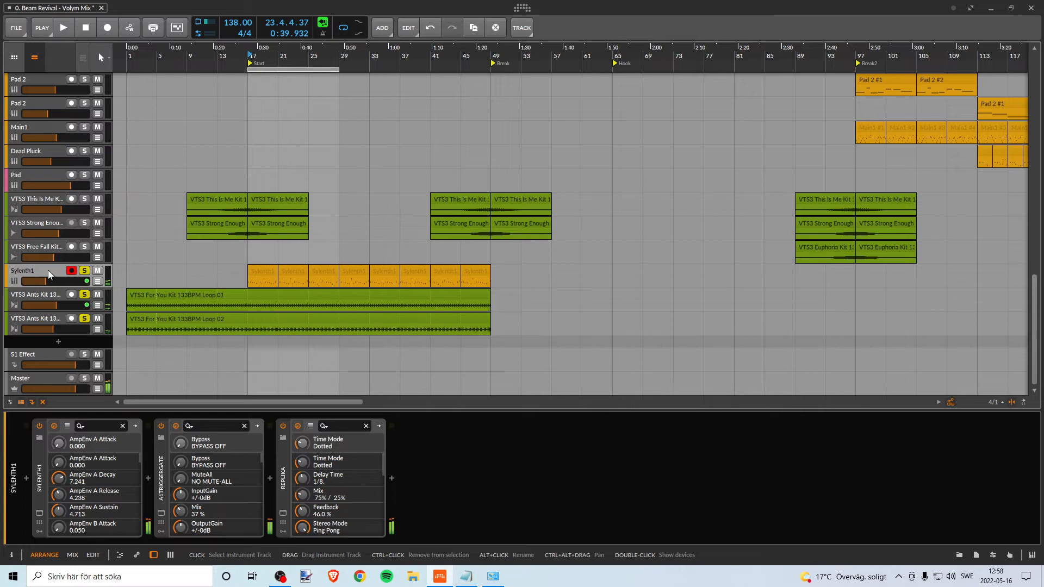
key(space)
drag(47, 279, 47, 284)
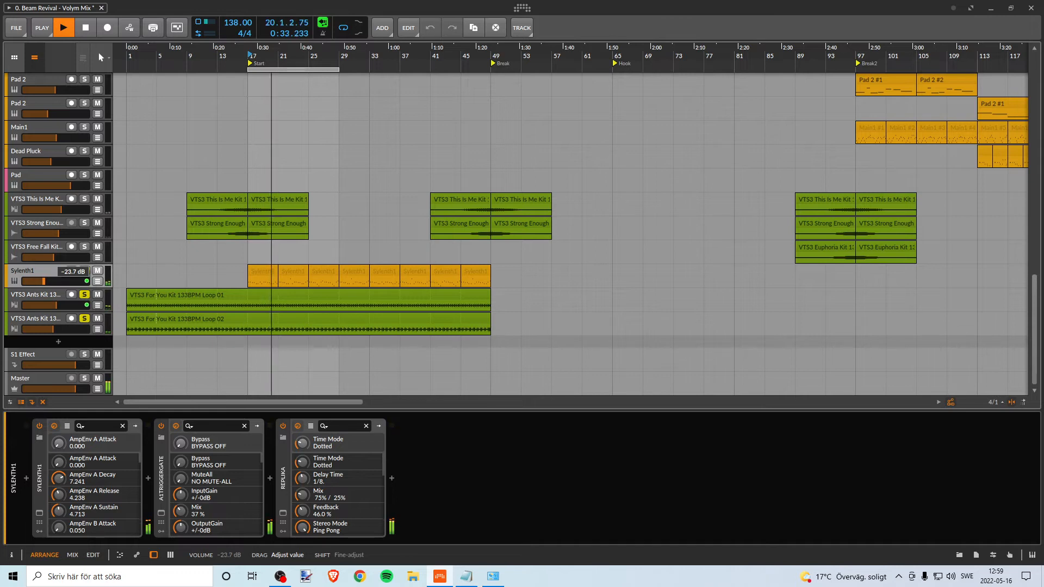
drag(47, 283, 46, 283)
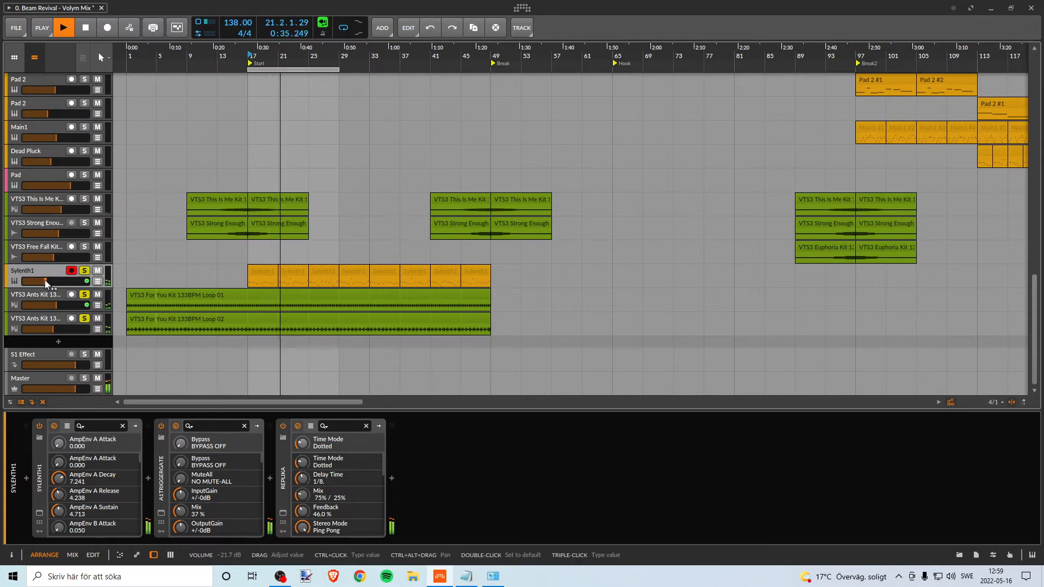
key(space)
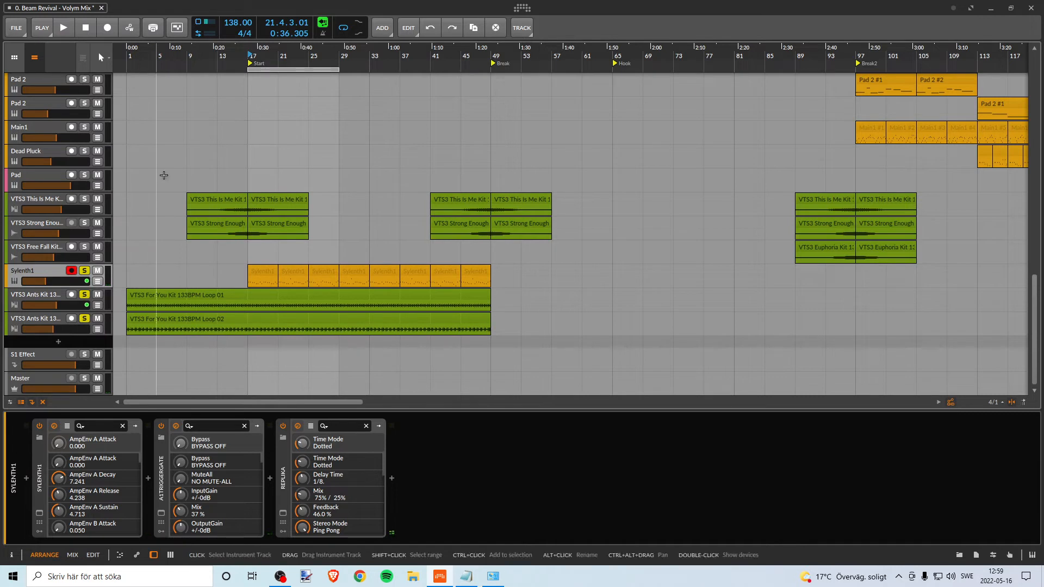
Save the project as "0. Beam Revival - Volym Mix", replacing the existing file of that name
click(25, 32)
click(16, 29)
click(17, 29)
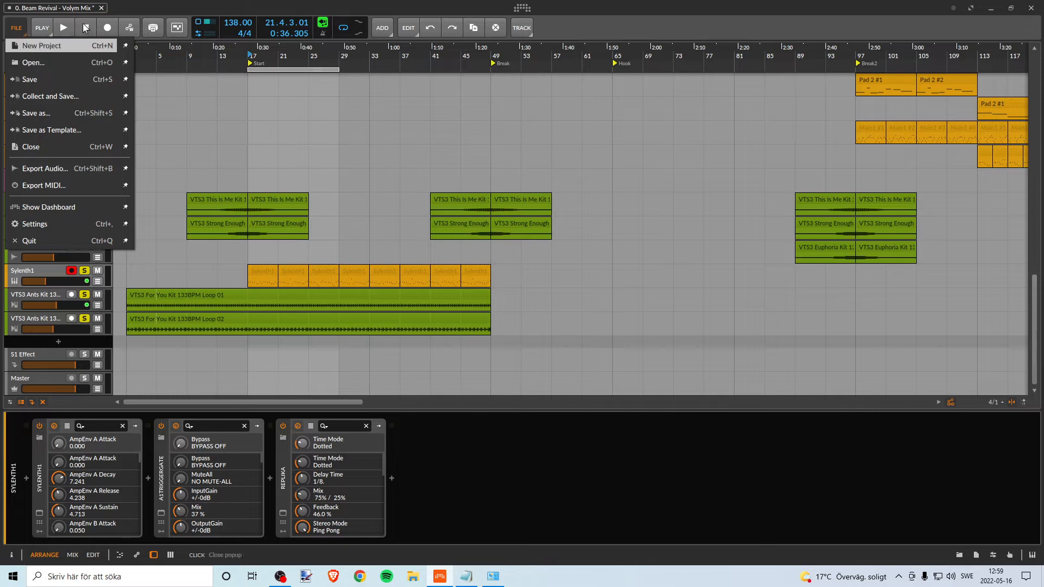
click(54, 114)
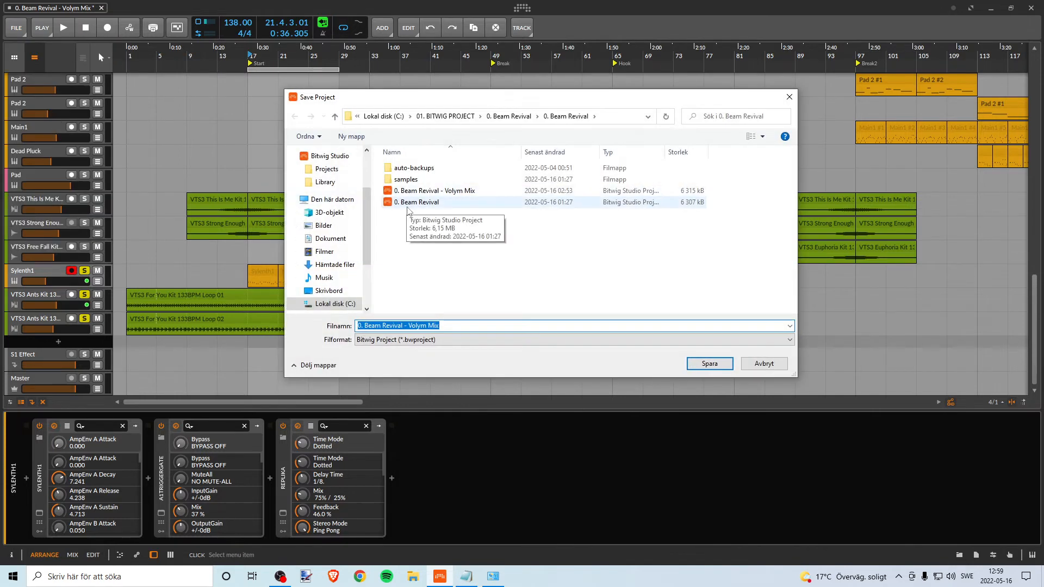
click(457, 191)
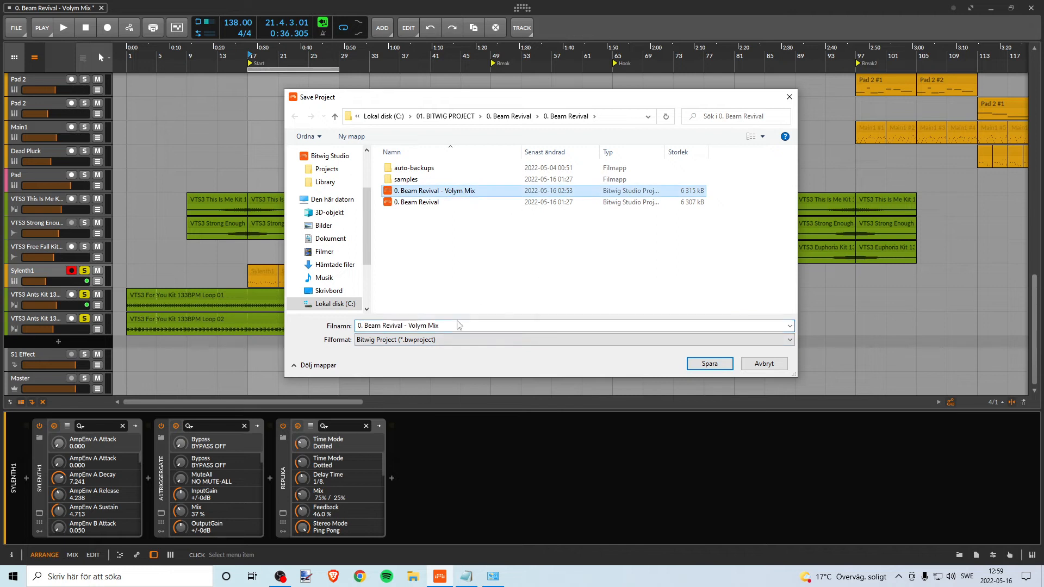
click(450, 325)
click(455, 325)
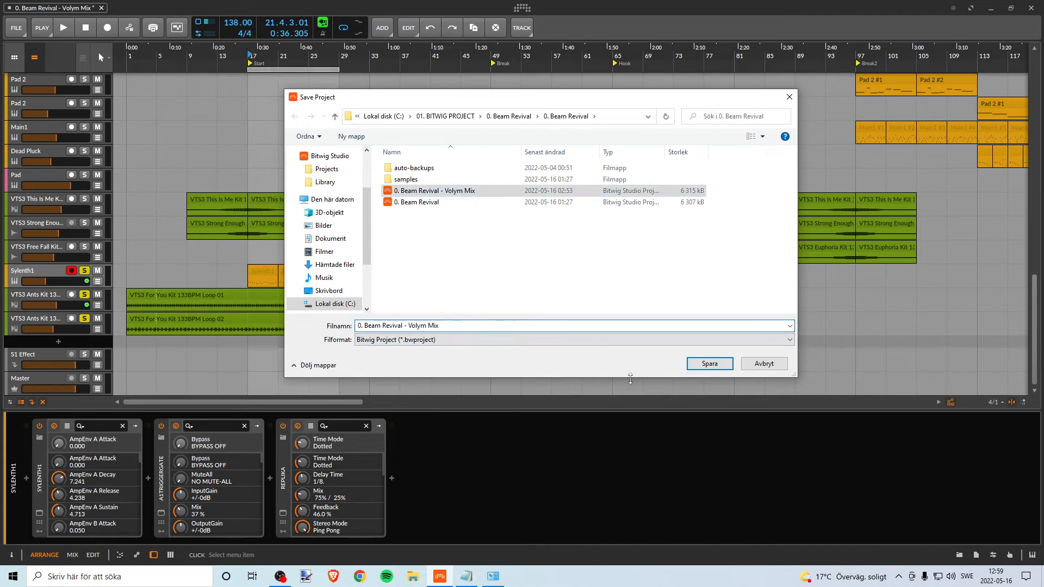
click(710, 364)
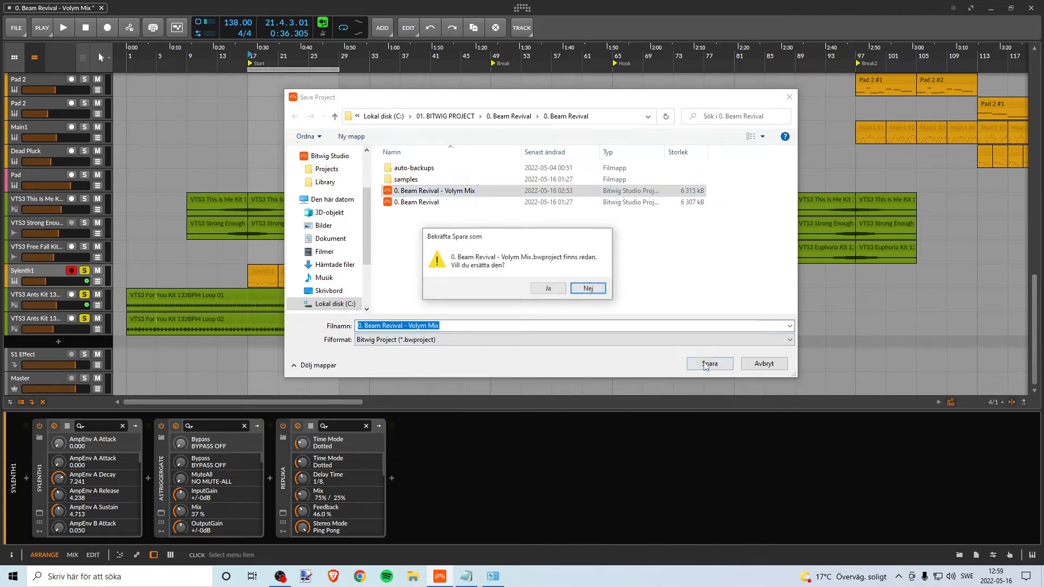
click(548, 290)
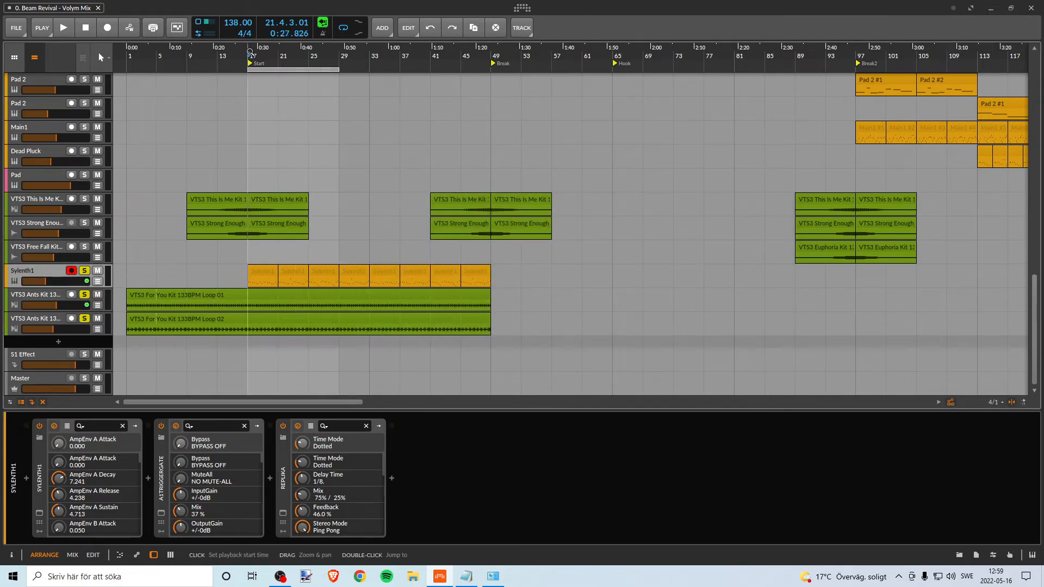
Play the loop from bar 17 and listen to the Sylenth1 balance against the soloed mix
key(space)
scroll(240, 226, up, 3)
scroll(250, 230, down, 2)
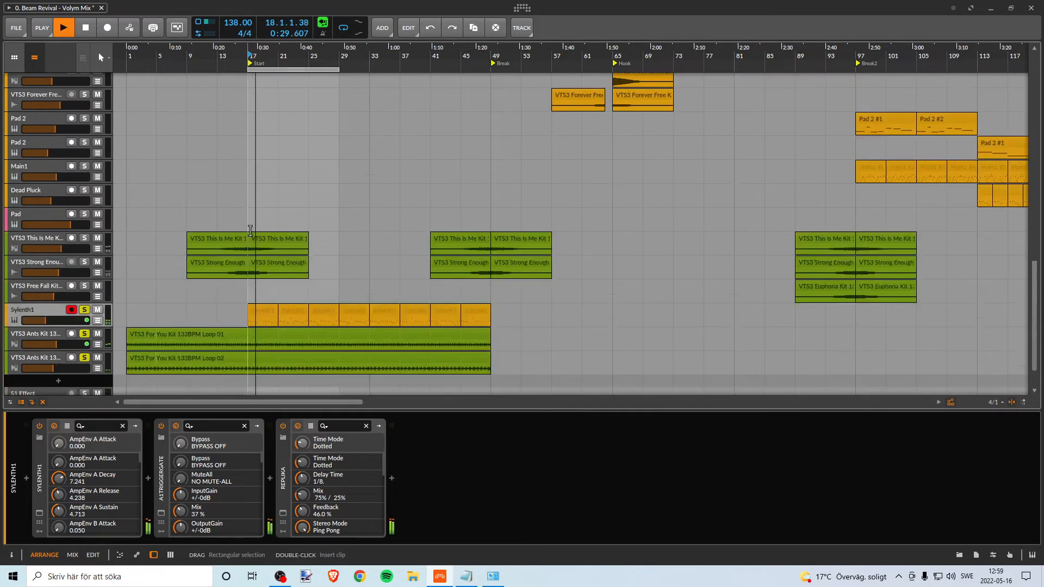
scroll(272, 261, down, 2)
scroll(303, 284, up, 2)
scroll(169, 277, down, 2)
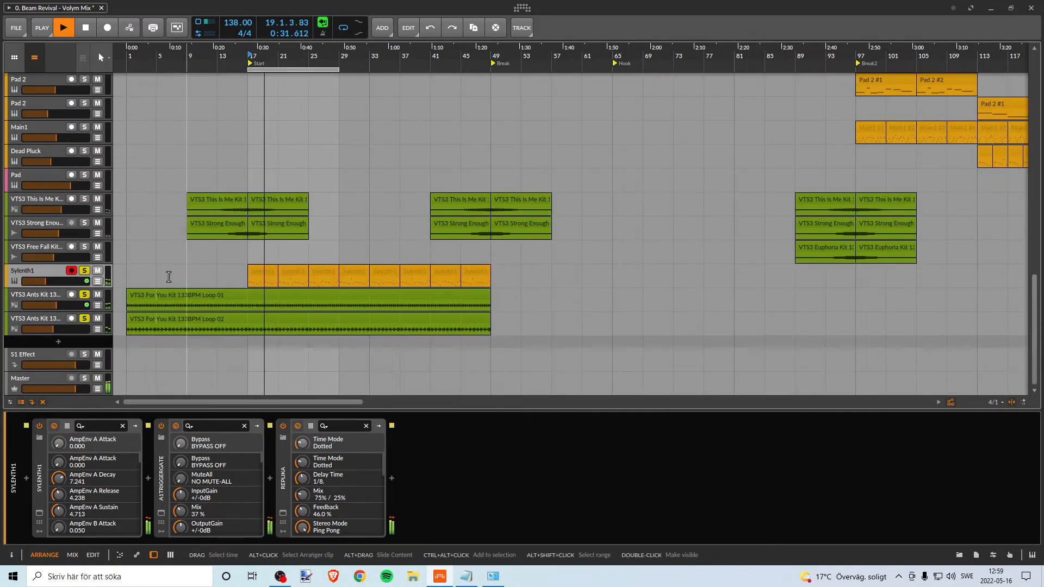
Stop playback and color the Sylenth1 track green
key(space)
scroll(256, 191, up, 8)
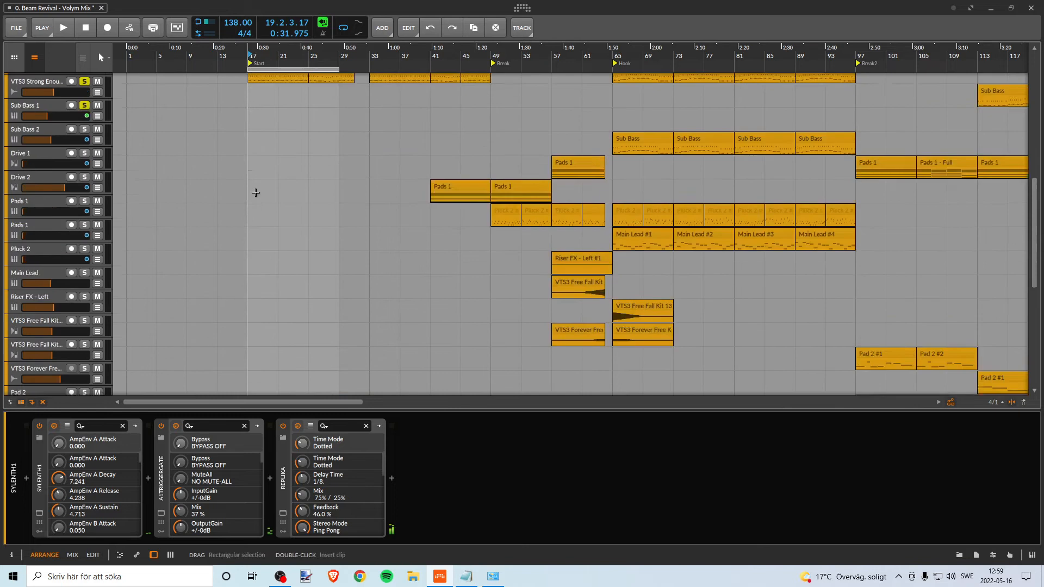
scroll(260, 267, down, 10)
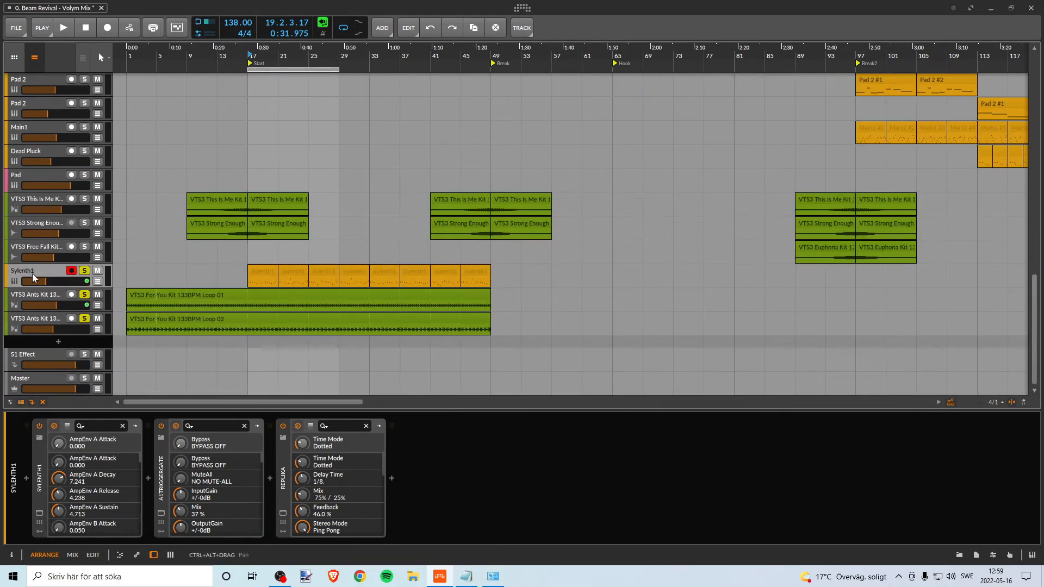
right_click(36, 269)
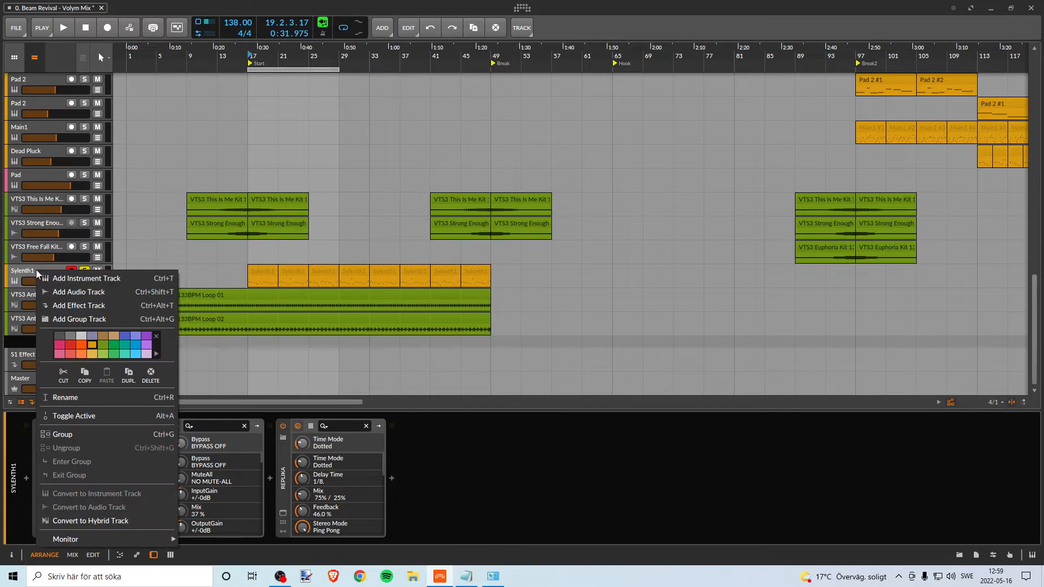
click(101, 345)
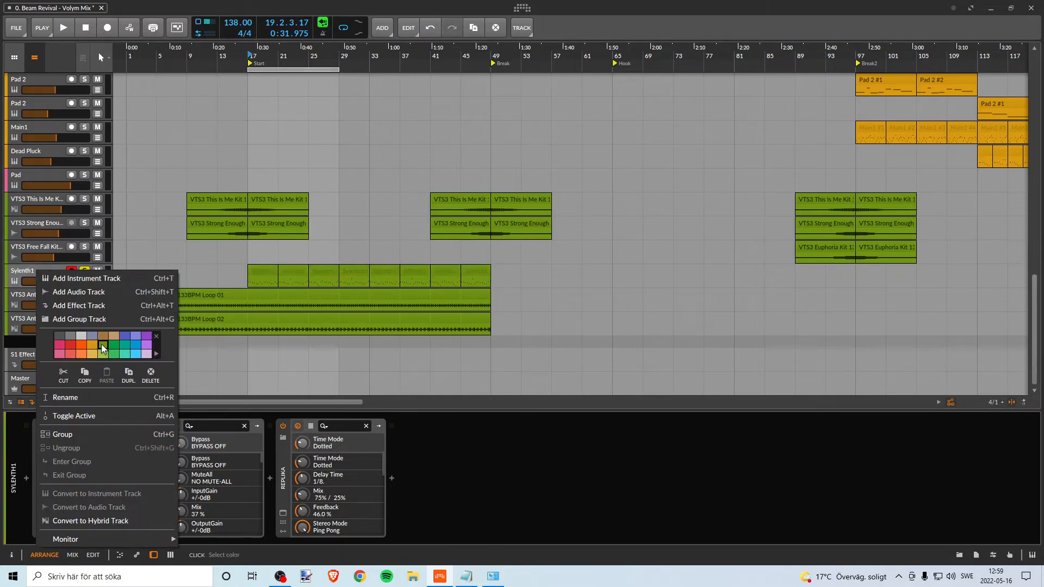
click(14, 279)
Select all clips on the Sub Bass 1 track across the arrangement and color them green
scroll(145, 283, up, 10)
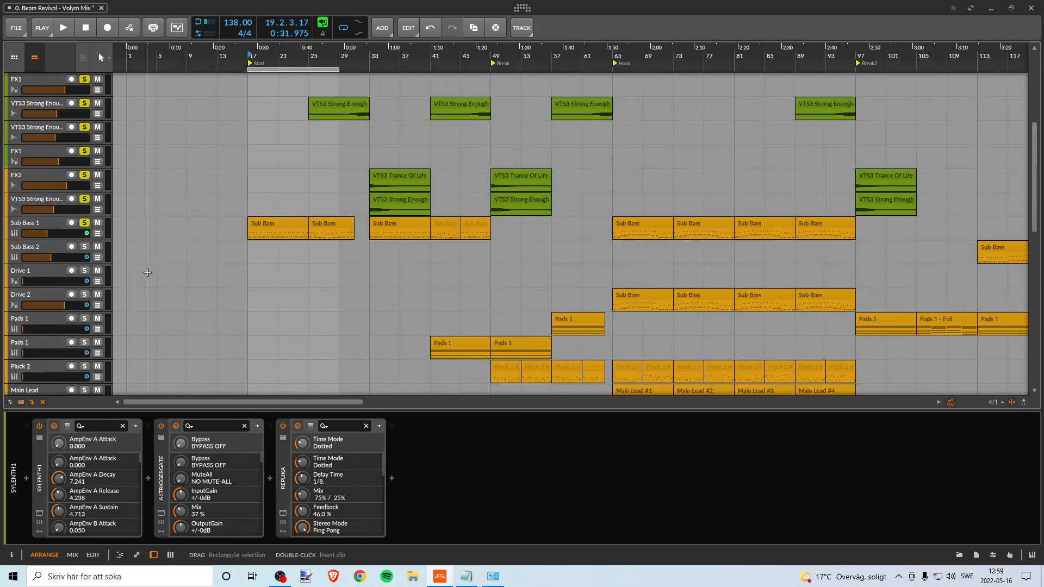
click(46, 223)
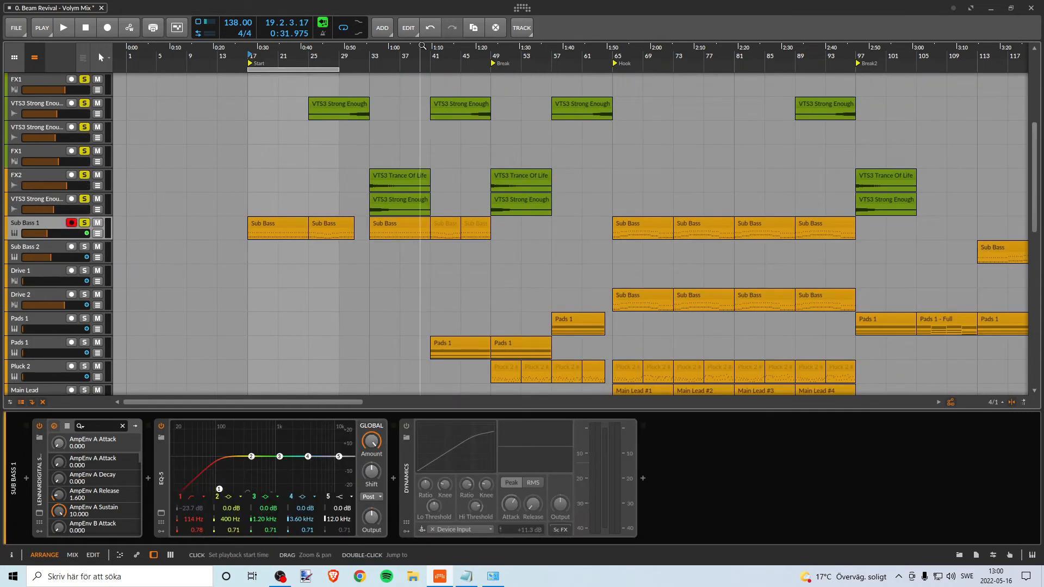
drag(422, 47, 421, 35)
drag(349, 48, 211, 35)
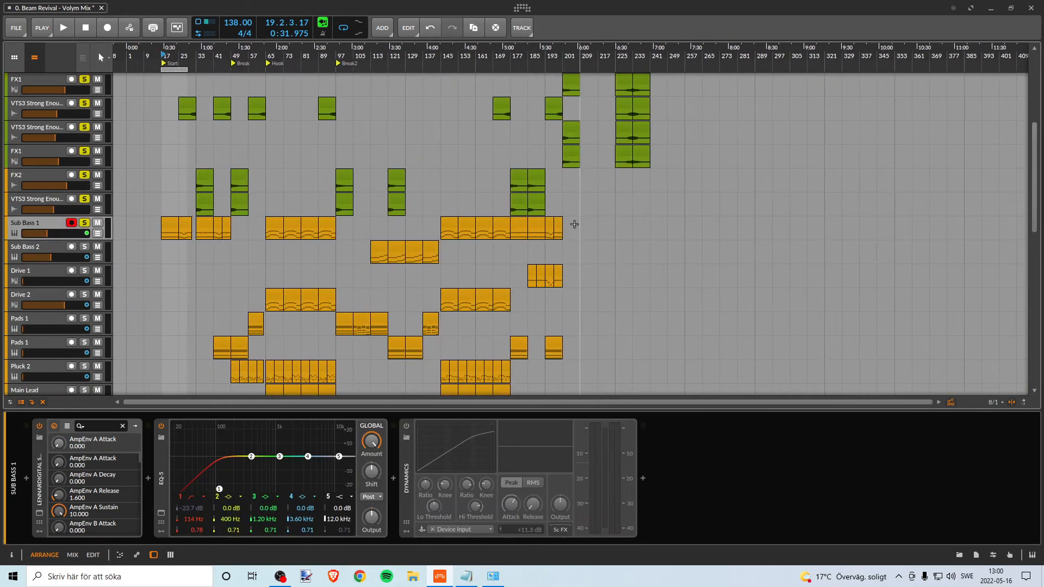
drag(574, 224, 166, 226)
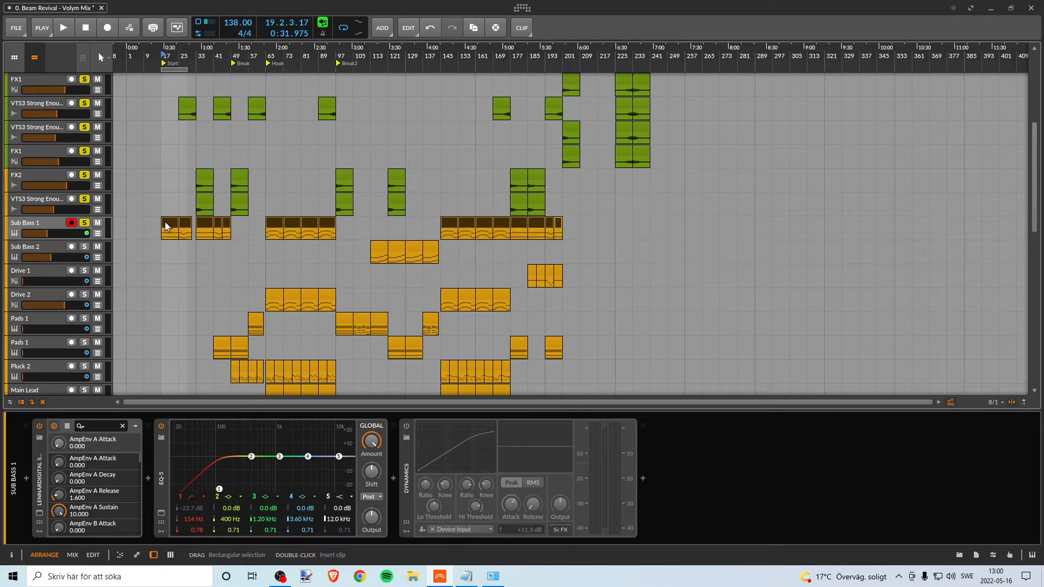
right_click(166, 227)
click(242, 205)
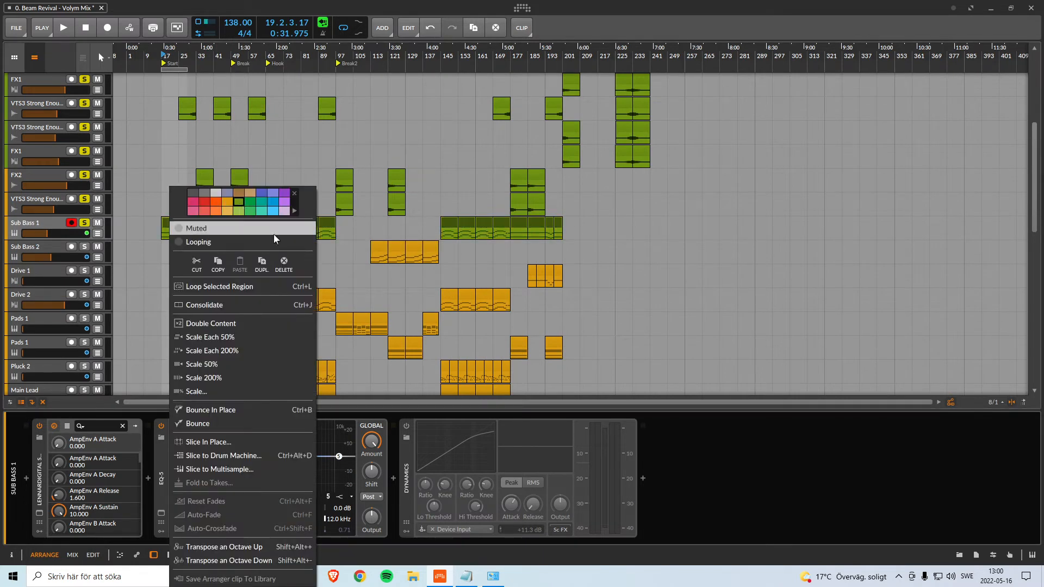
click(214, 53)
Look over the remaining orange tracks across the arrangement to choose the next one to balance
drag(179, 49, 273, 98)
scroll(330, 237, down, 11)
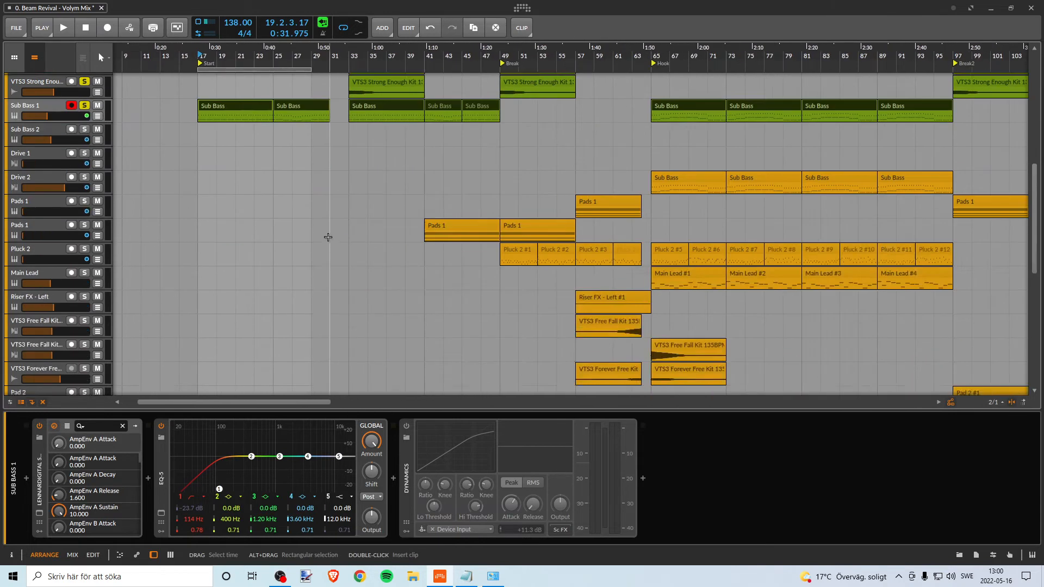
scroll(317, 251, up, 12)
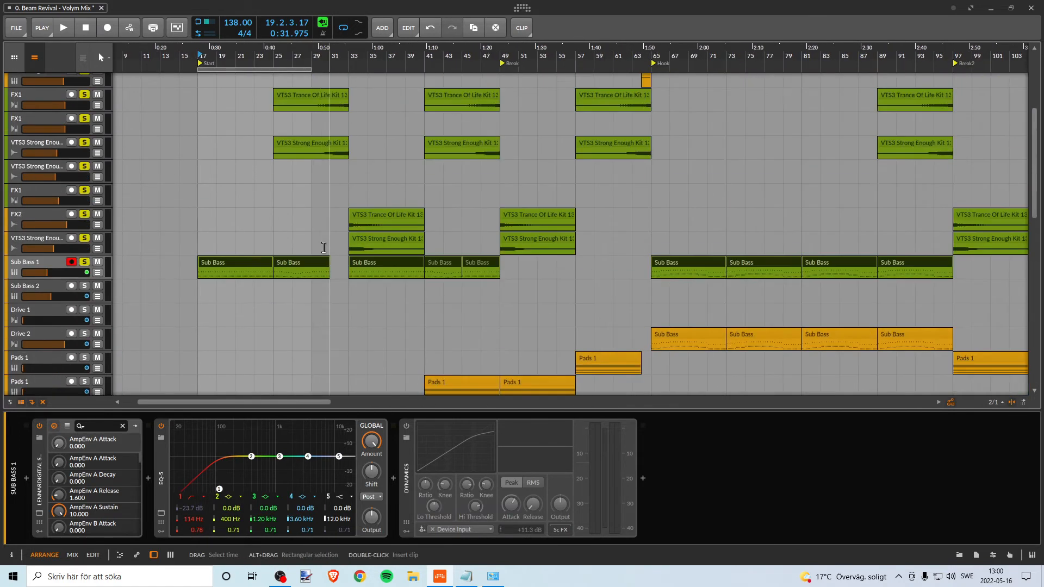
scroll(324, 248, down, 3)
scroll(324, 249, up, 5)
drag(276, 70, 457, 33)
scroll(388, 154, down, 4)
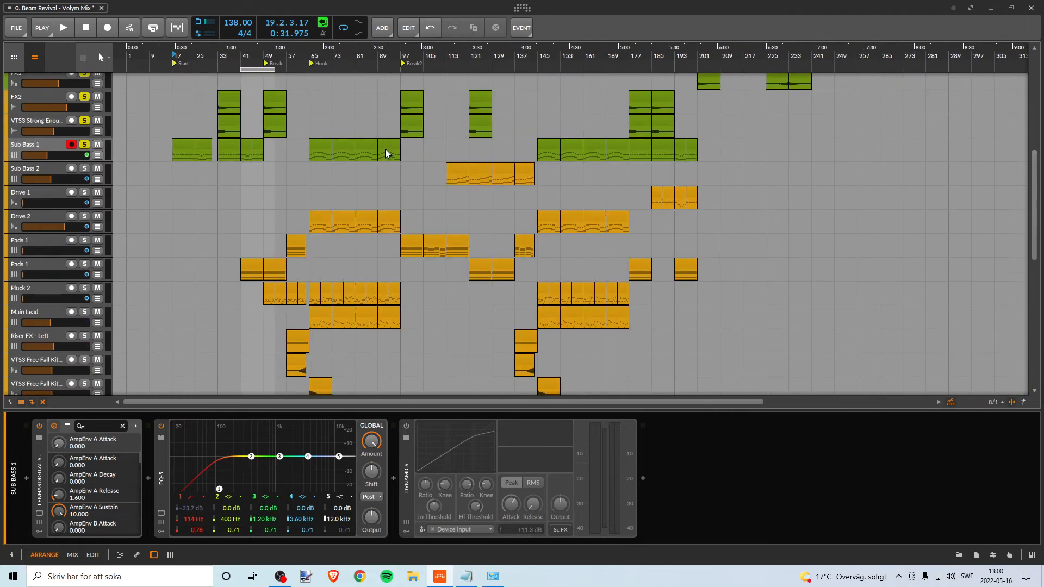
scroll(269, 136, up, 2)
scroll(272, 163, down, 6)
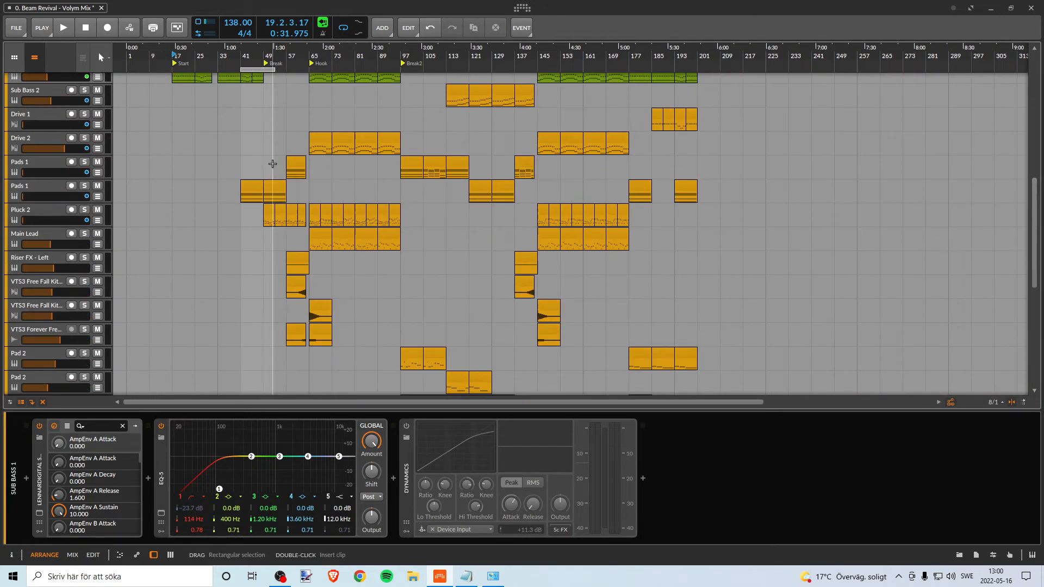
scroll(265, 266, up, 8)
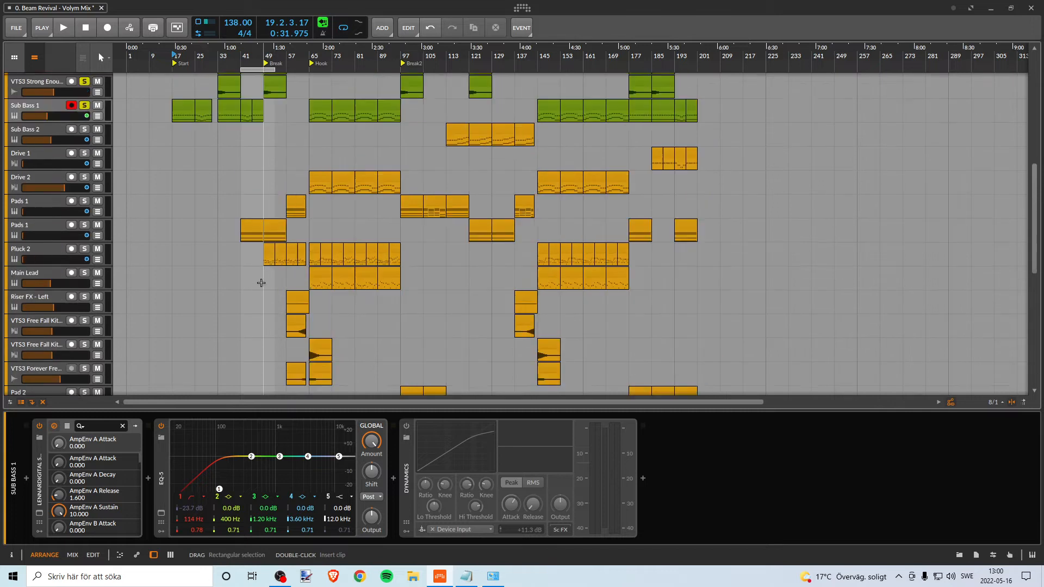
scroll(259, 280, down, 2)
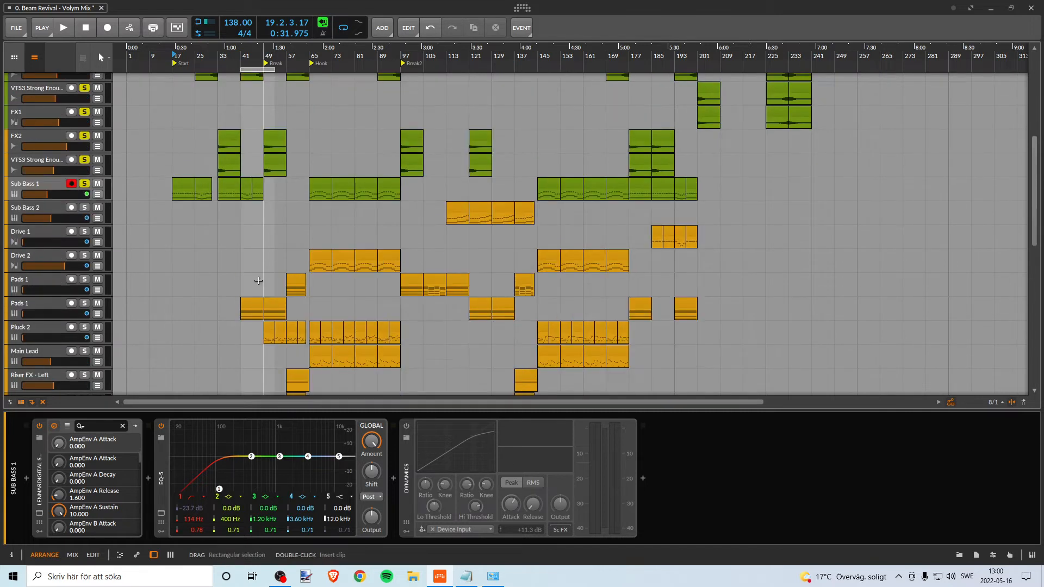
Stretch the loop region to 32 bars and place it over the Sub Bass 2 clips from bar 113 to 145
mouse_move(274, 54)
mouse_down()
mouse_move(285, 84)
mouse_move(412, 69)
mouse_up()
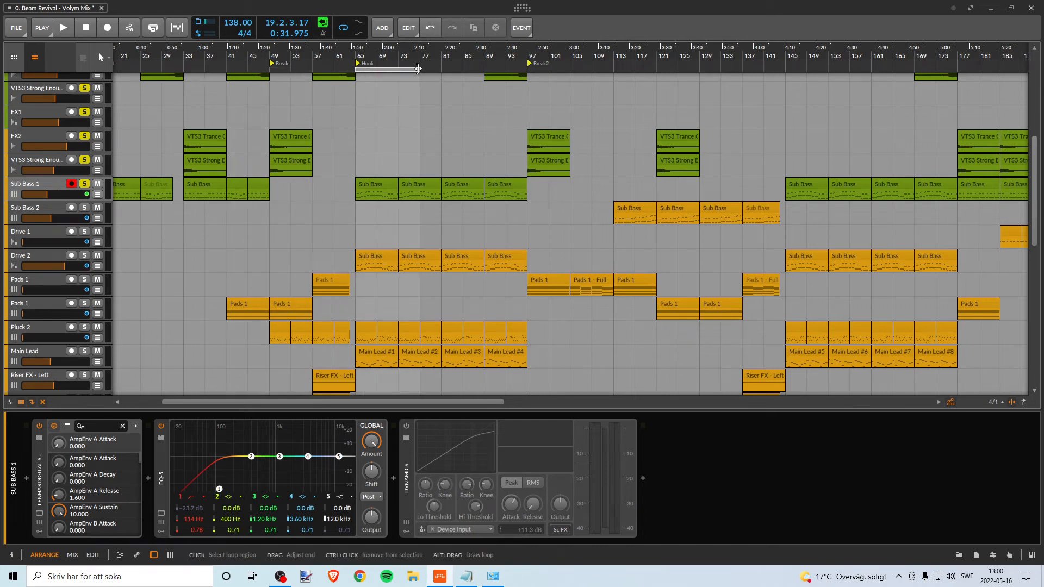
drag(419, 69, 531, 64)
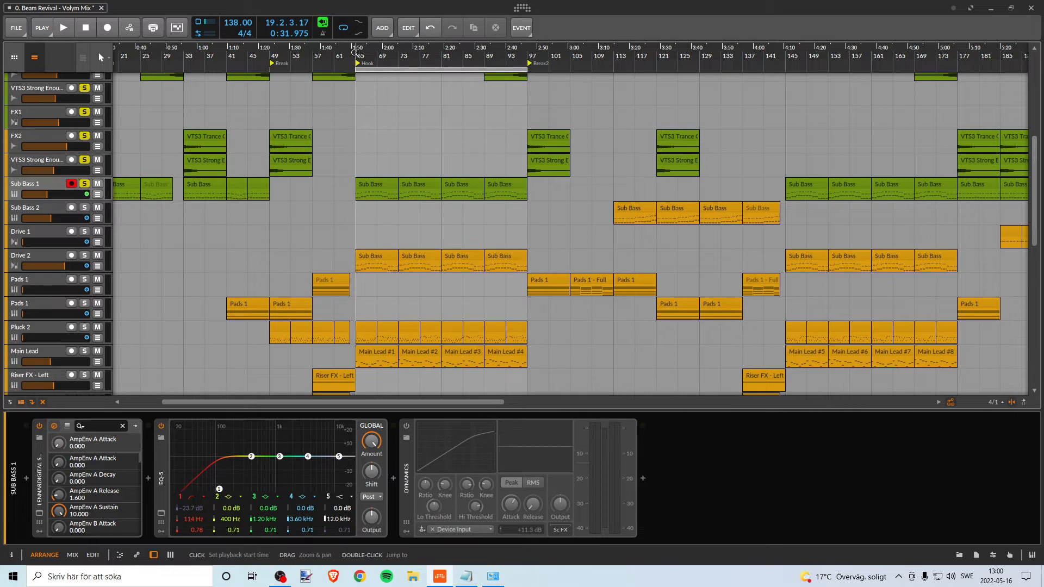
drag(354, 53, 322, 54)
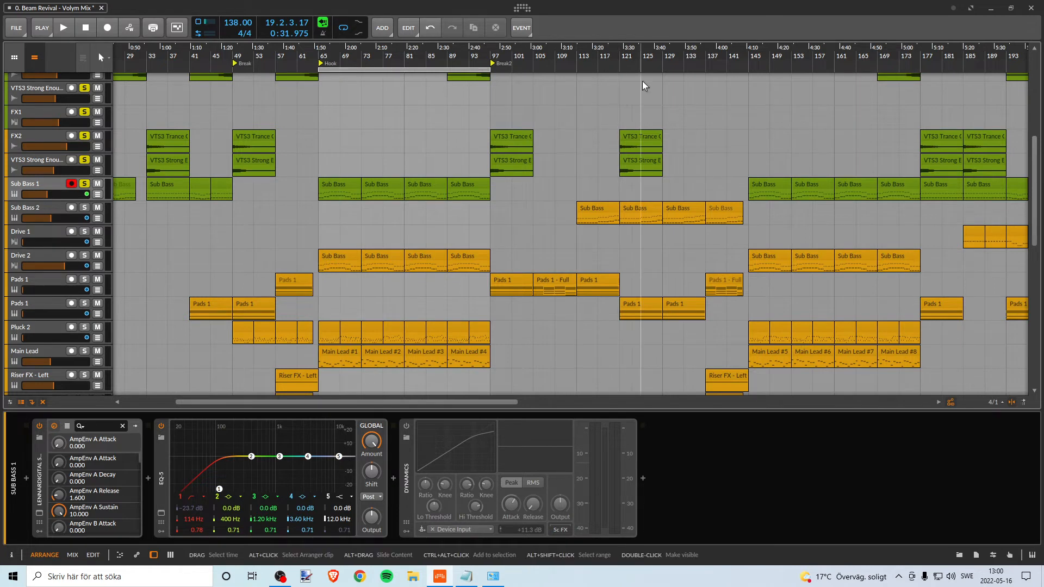
drag(650, 54, 523, 61)
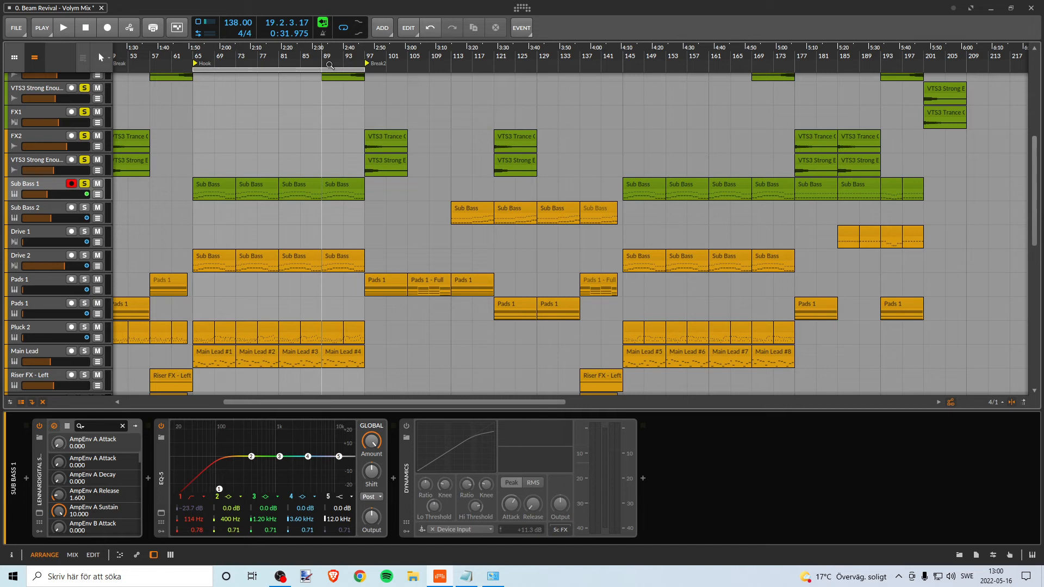
drag(319, 67, 582, 67)
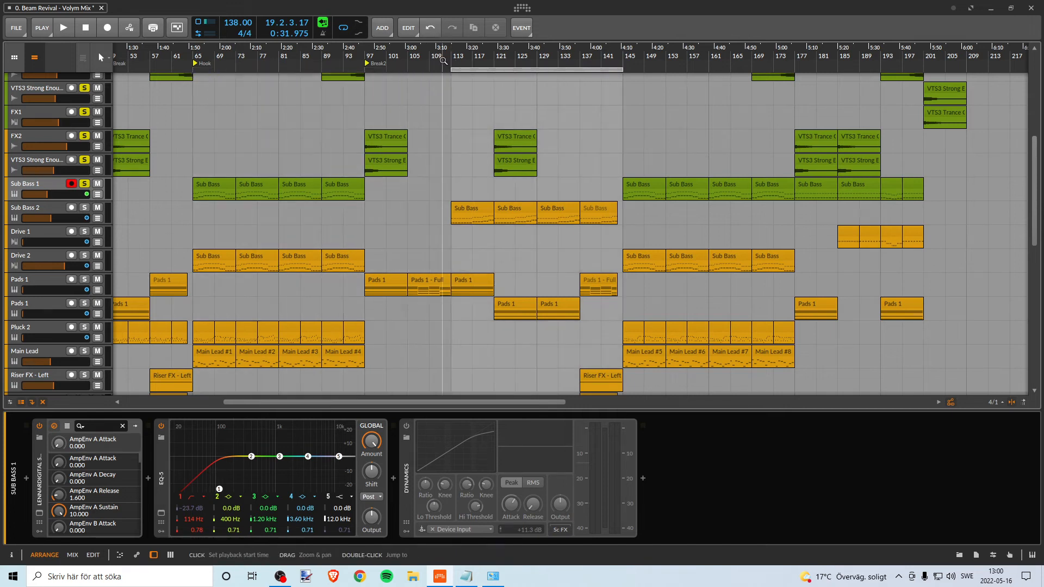
Solo Sub Bass 2 and play the loop from bar 113, checking it against the other soloed tracks
click(85, 207)
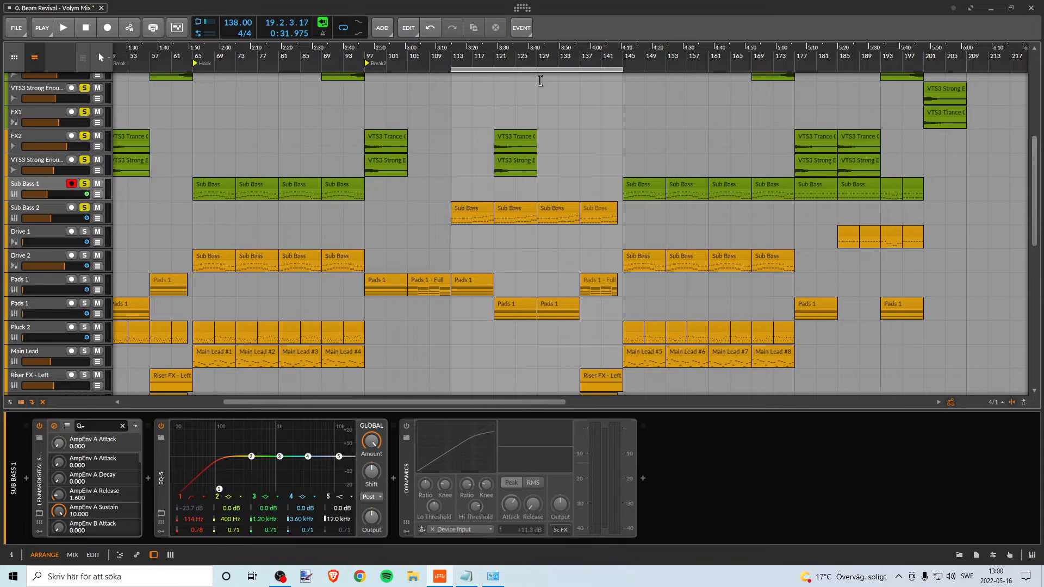
key(space)
scroll(525, 196, up, 3)
scroll(525, 196, up, 3)
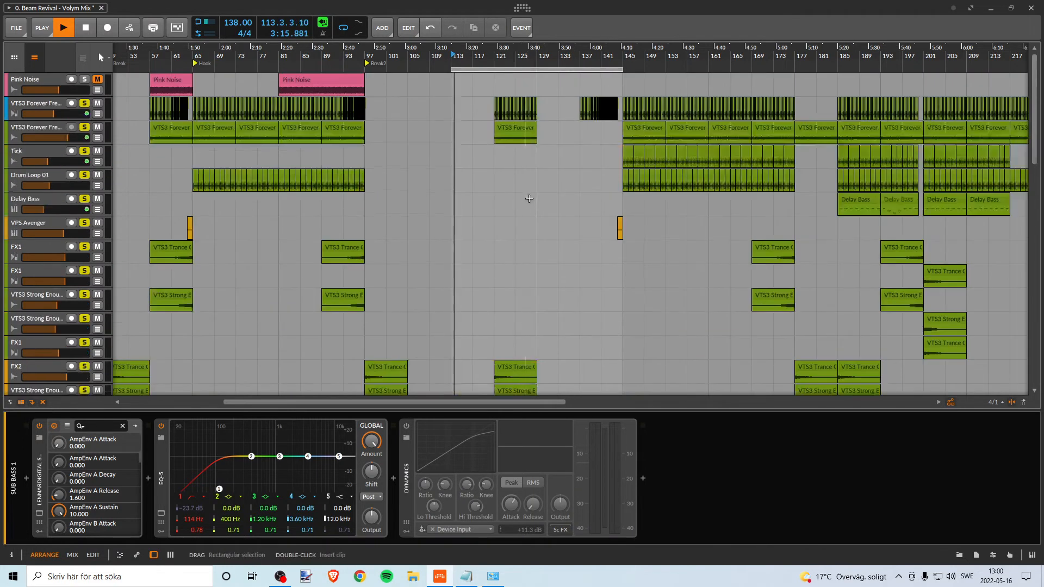
scroll(529, 198, down, 8)
scroll(531, 202, up, 3)
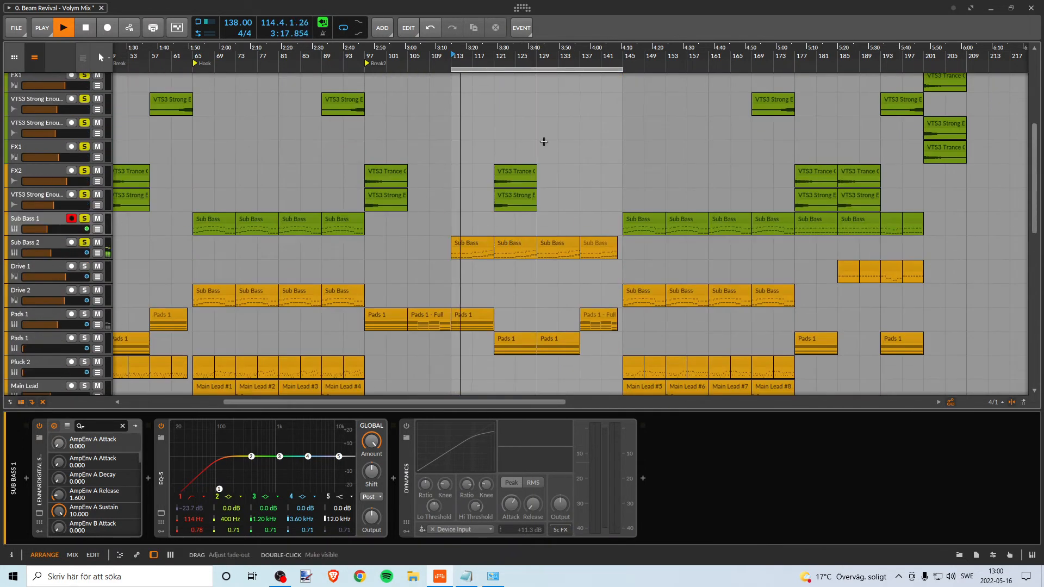
drag(522, 61, 522, 98)
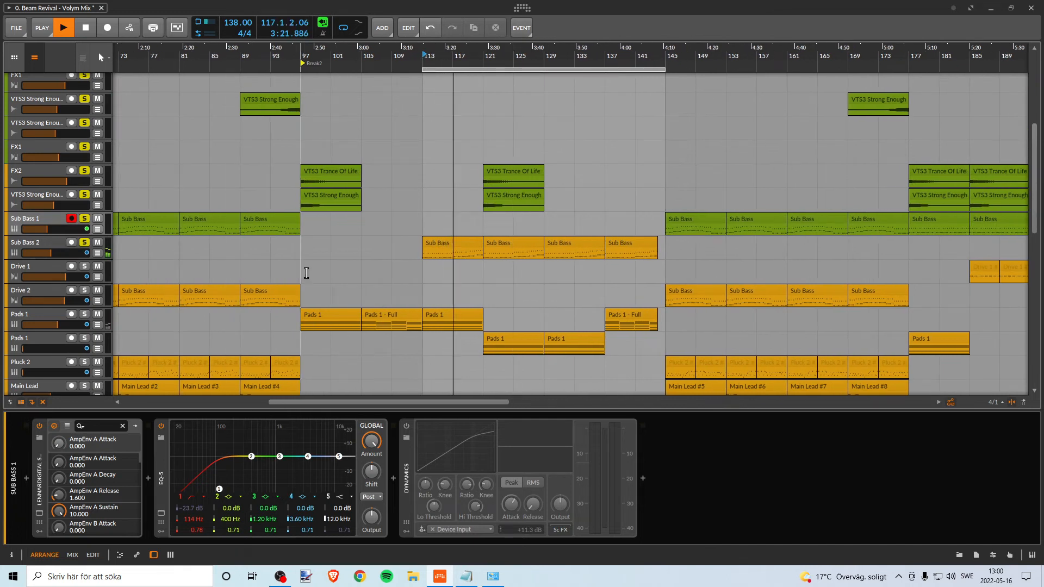
scroll(308, 274, up, 5)
scroll(313, 276, down, 5)
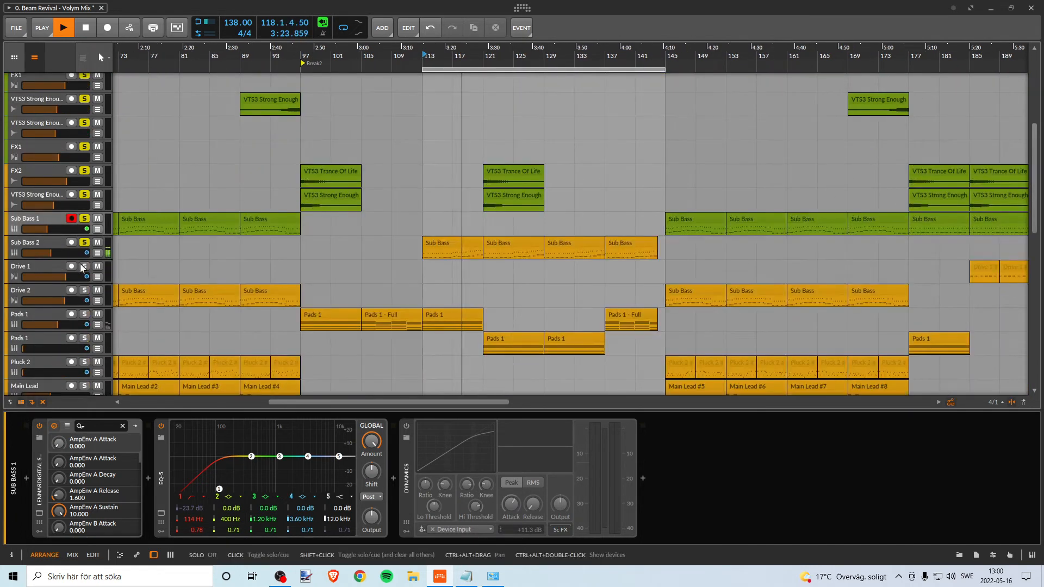
Lower the Sub Bass 2 track's volume slightly, listen to the balance, and stop playback
drag(52, 252, 46, 253)
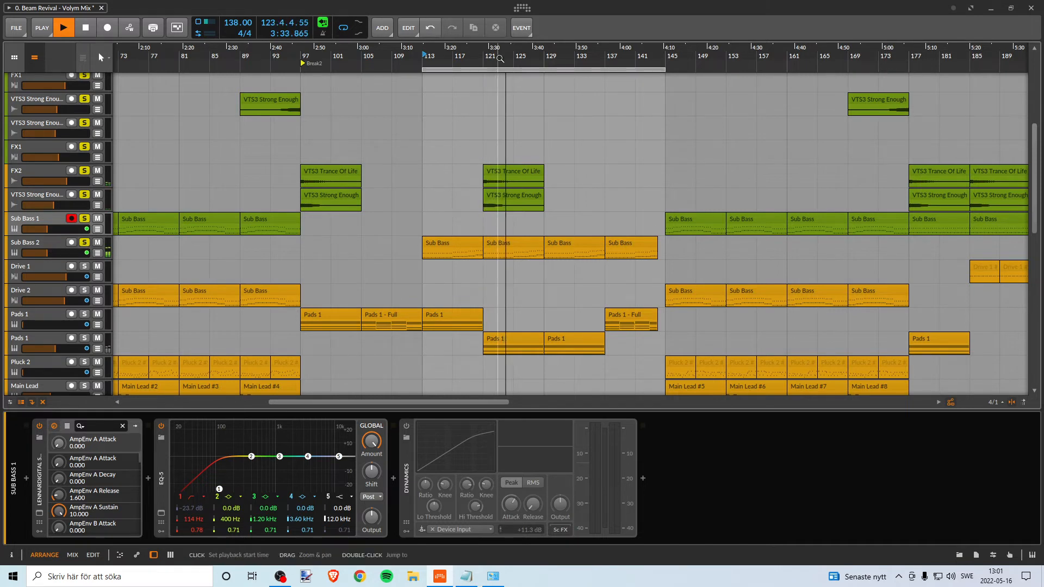
drag(500, 51, 533, 57)
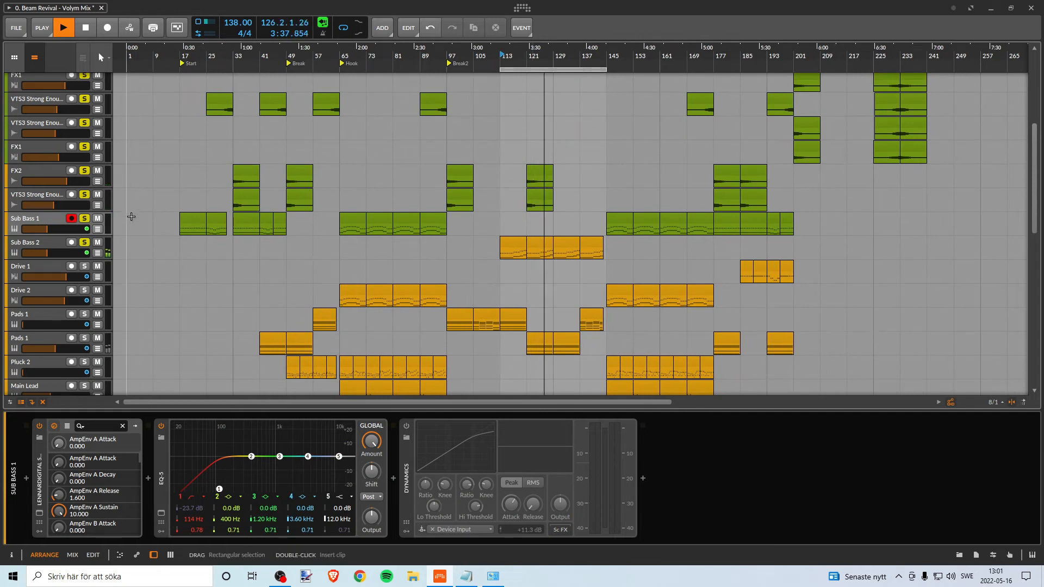
key(space)
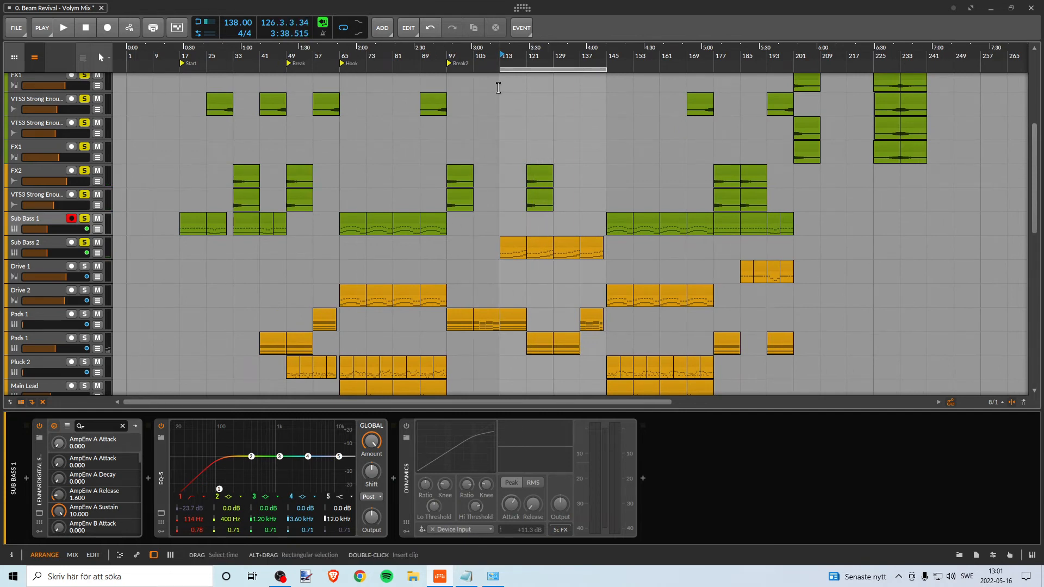
Select the four Sub Bass 2 clips between bars 113 and 145 and color them green
drag(458, 48, 524, 65)
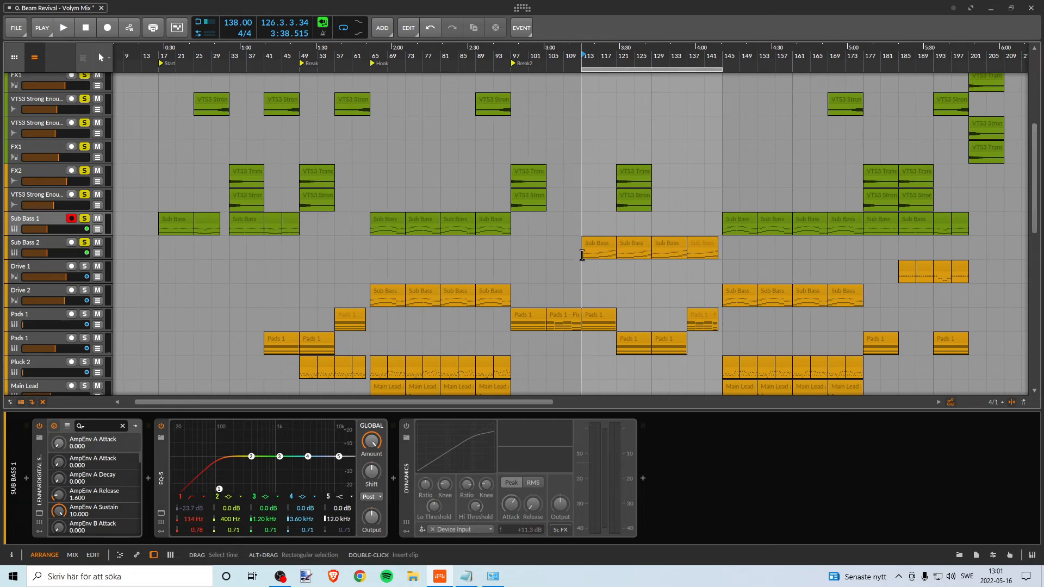
drag(569, 245, 654, 246)
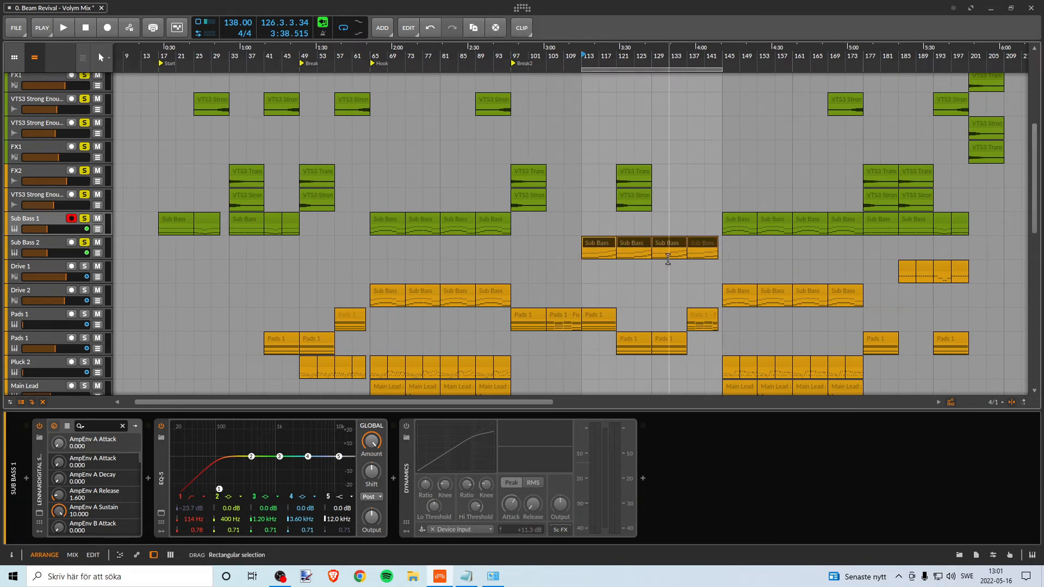
right_click(668, 259)
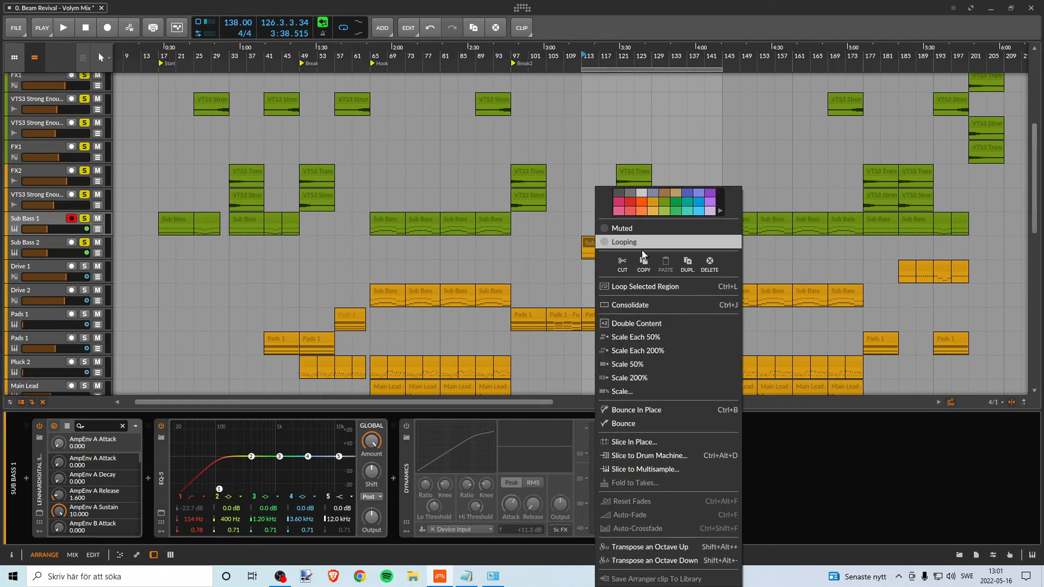
click(667, 206)
click(524, 246)
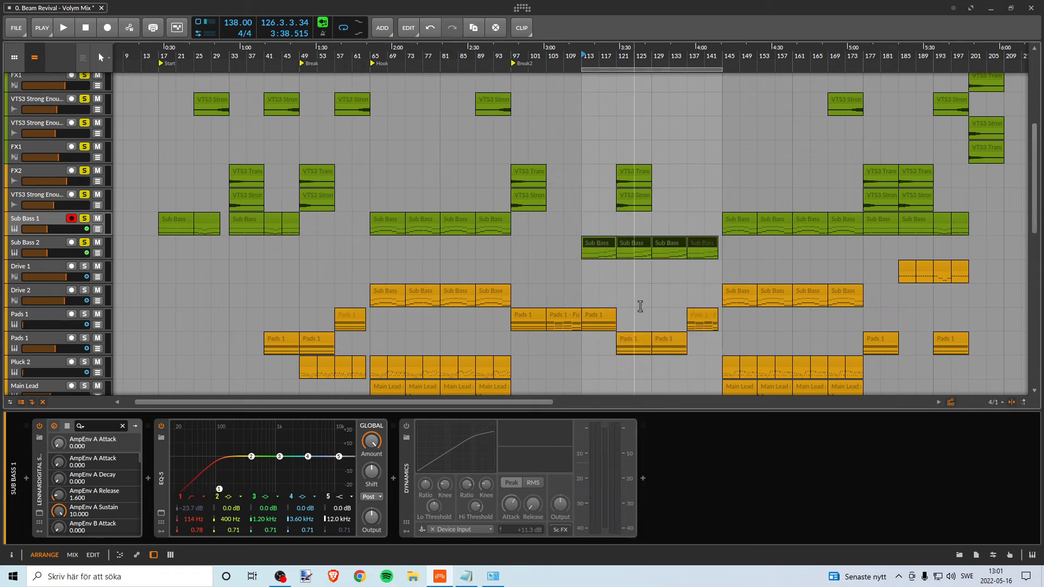
Solo the Drive 1 track and play its clips from bar 185 against the other soloed tracks
scroll(640, 306, down, 2)
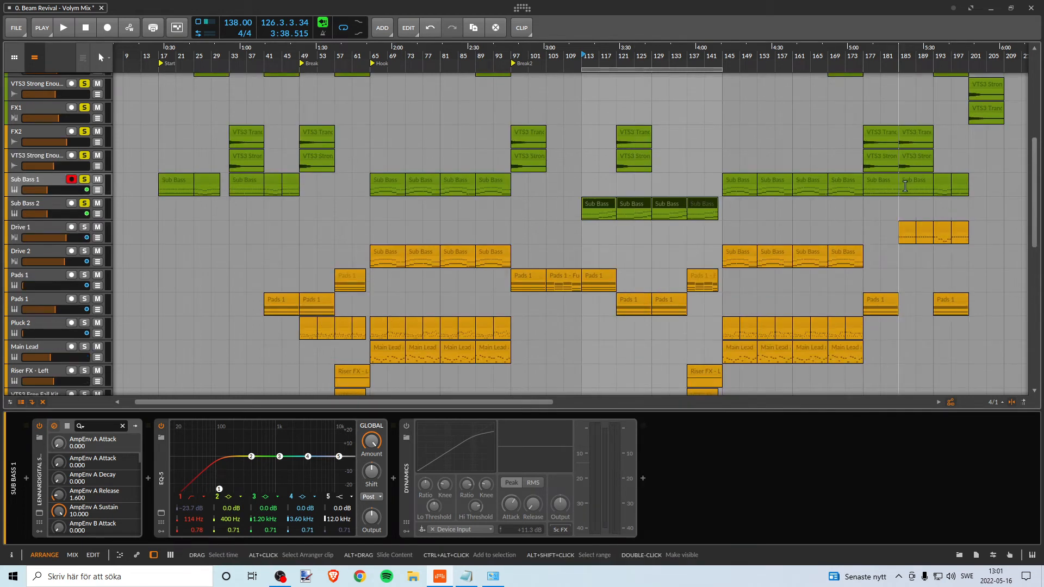
click(85, 226)
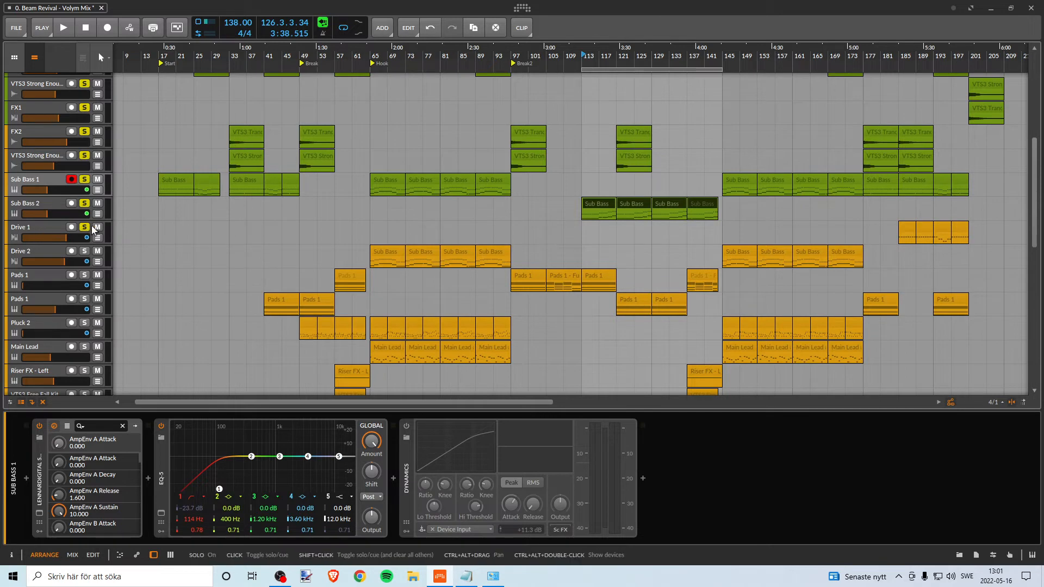
drag(950, 51, 696, 54)
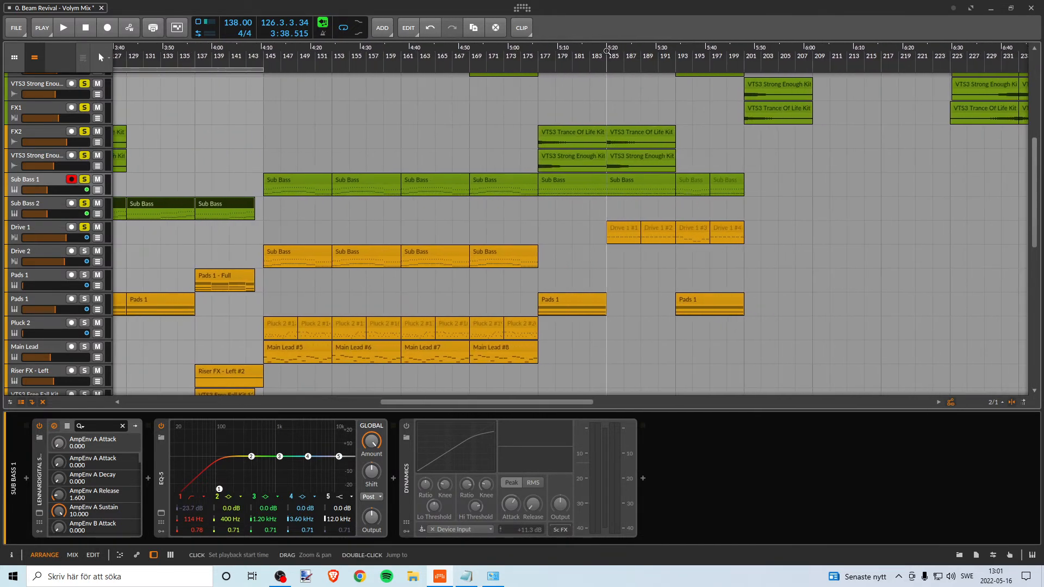
key(space)
Lower the Drive 1 track's volume in stages while listening, select the track, and stop playback
drag(67, 237, 54, 237)
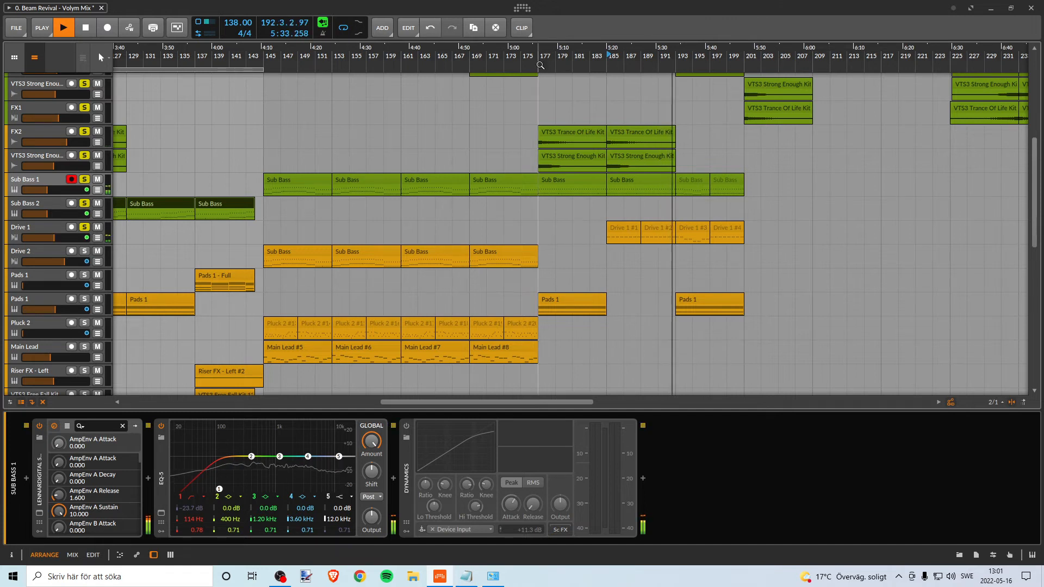
key(minus)
key(minus)
drag(524, 56, 523, 90)
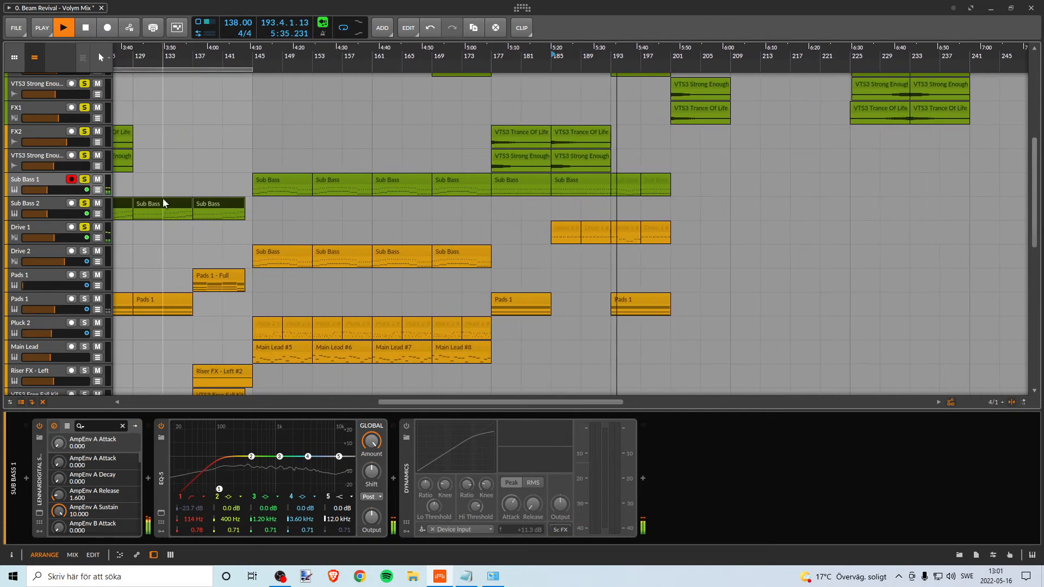
drag(63, 239, 55, 238)
click(59, 228)
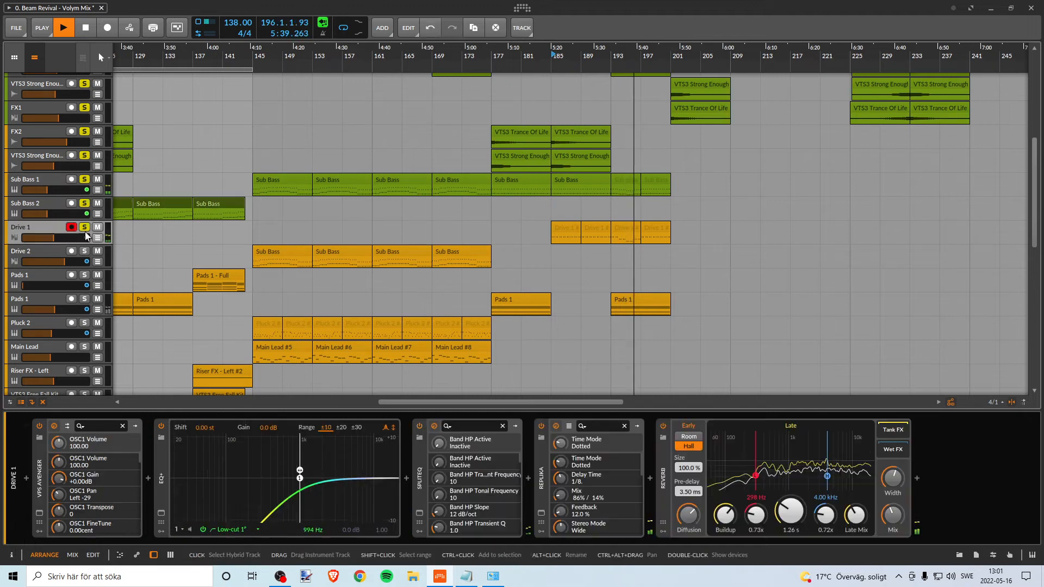
key(space)
Play the Hook from bar 65 with the Drive 2 track soloed as well, and stop playback
drag(524, 56, 642, 45)
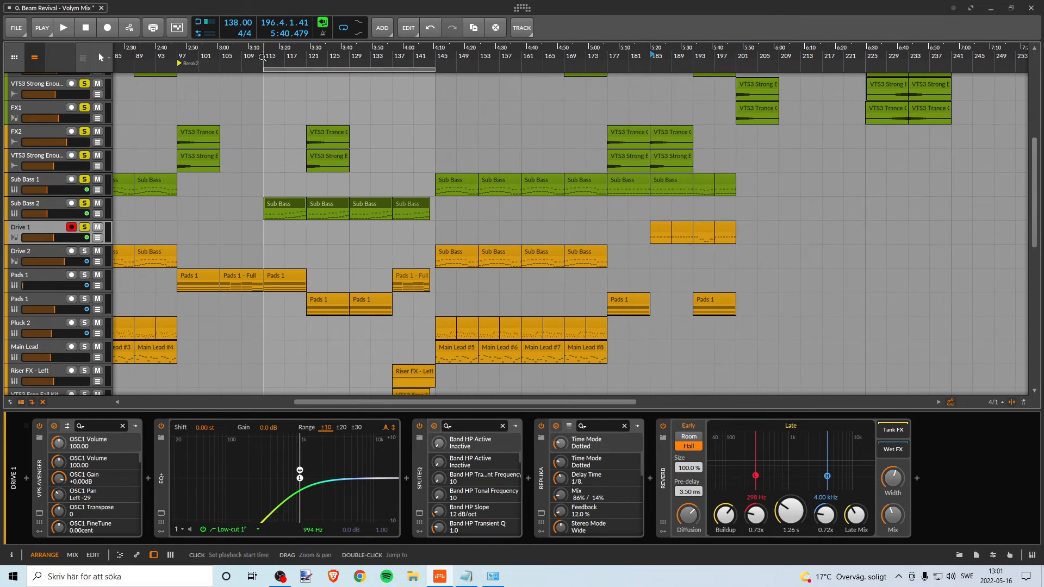
drag(263, 52, 442, 71)
key(space)
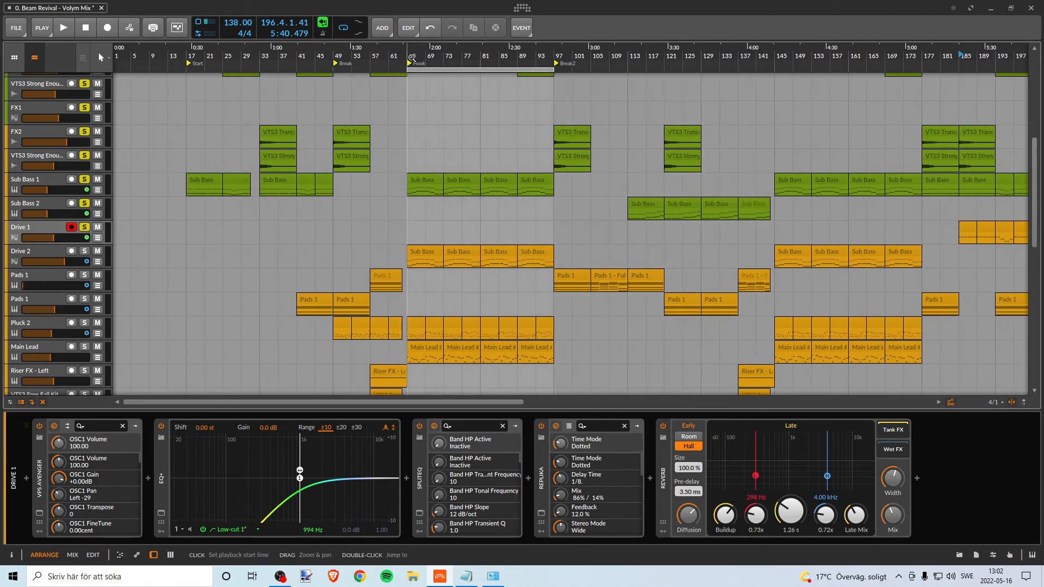
click(81, 250)
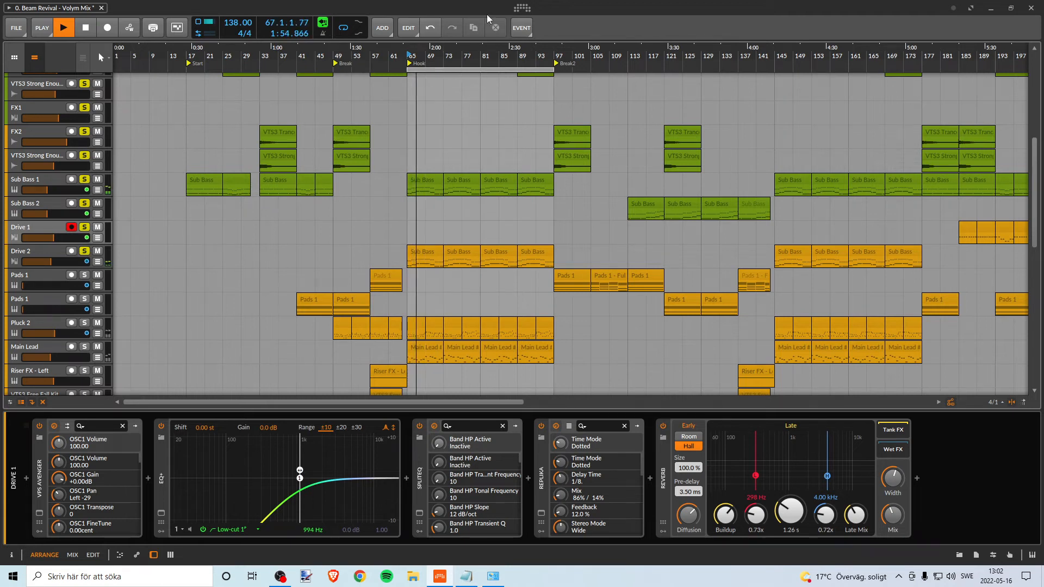
scroll(427, 158, up, 3)
key(space)
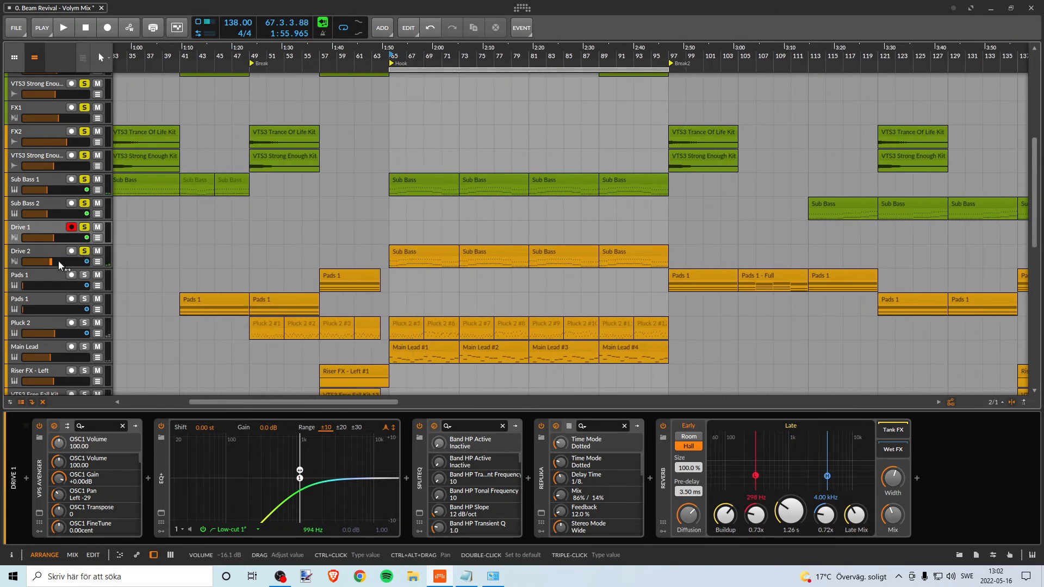
Set the Drive 2 track's volume to -13.7 dB while replaying the Hook from bar 65, and stop playback
drag(54, 262, 56, 262)
key(space)
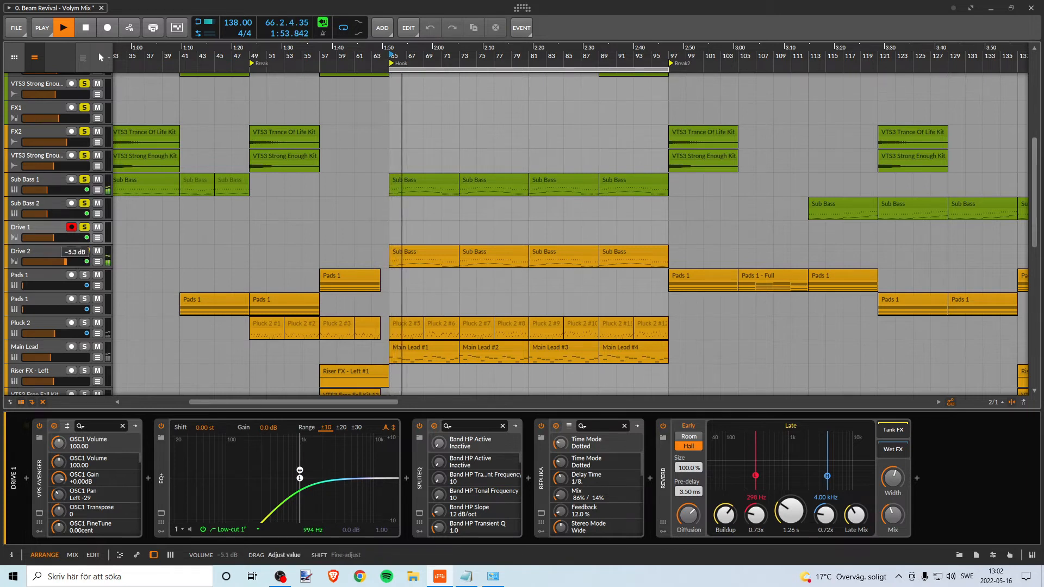
drag(63, 262, 61, 260)
key(space)
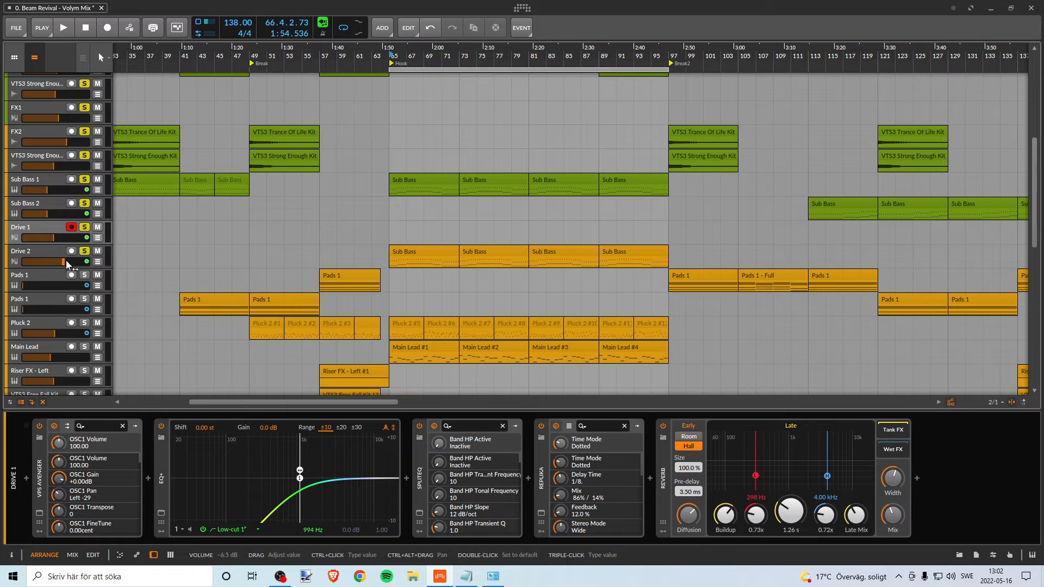
key(space)
drag(66, 259, 55, 261)
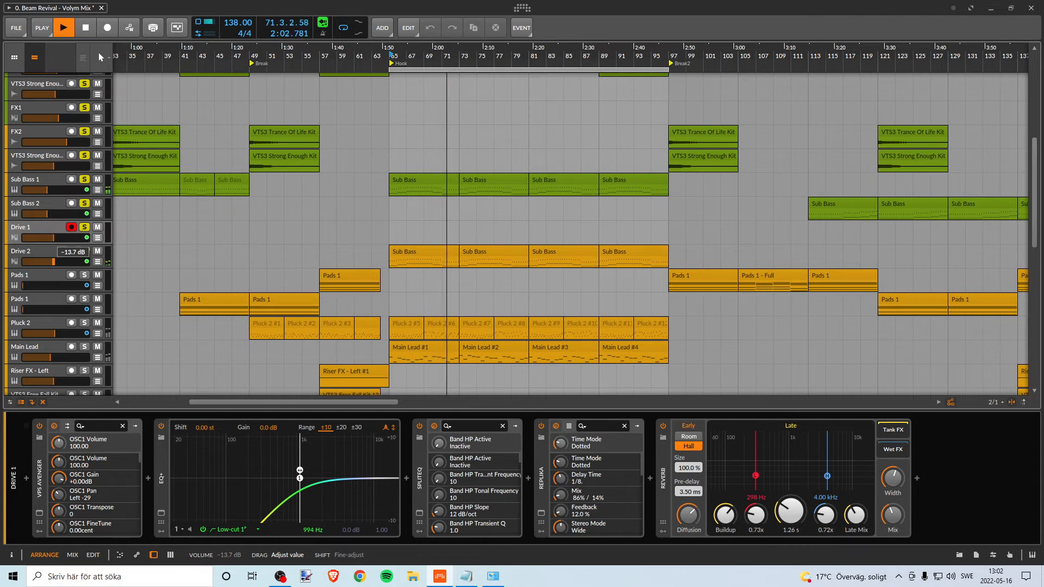
drag(54, 261, 54, 256)
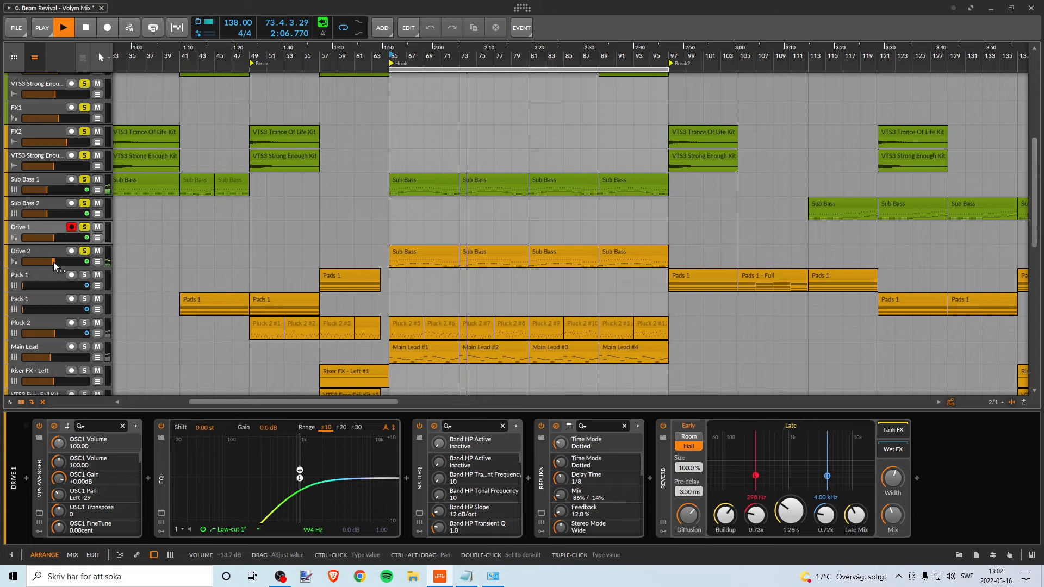
key(space)
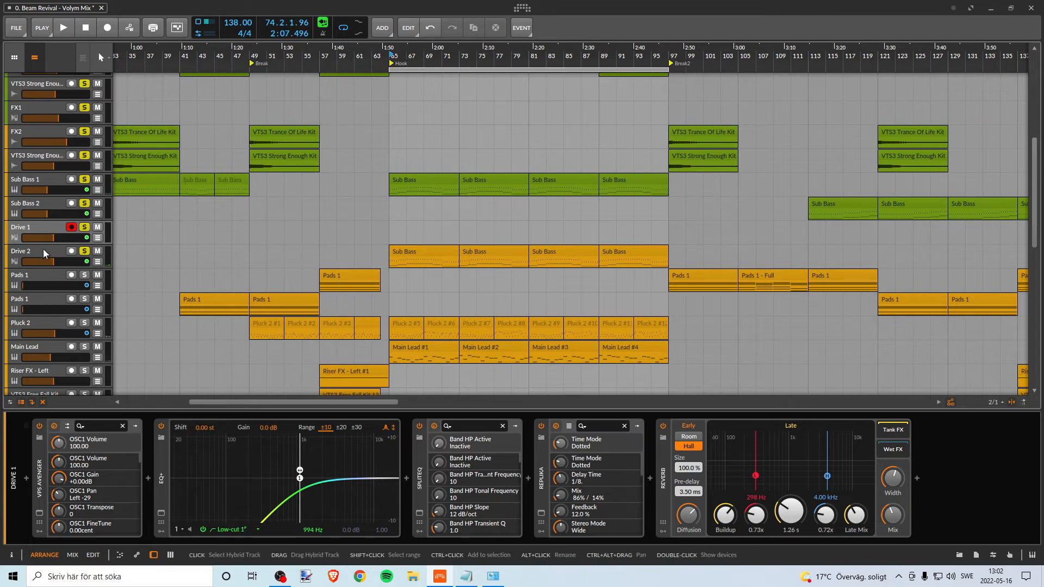
Solo the upper Pads 1 track and play its clip from bar 57
drag(585, 52, 585, 22)
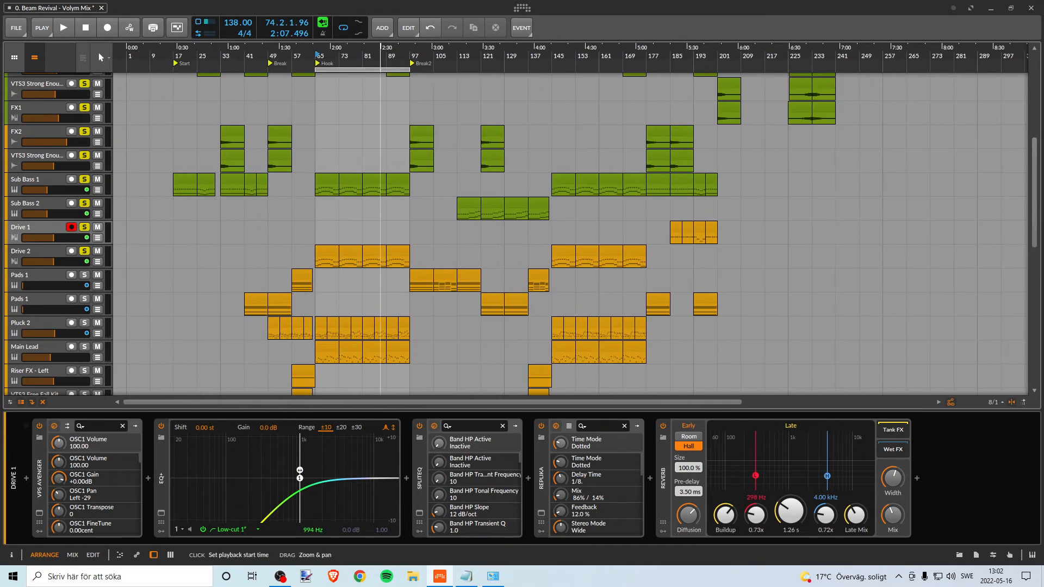
drag(381, 52, 502, 66)
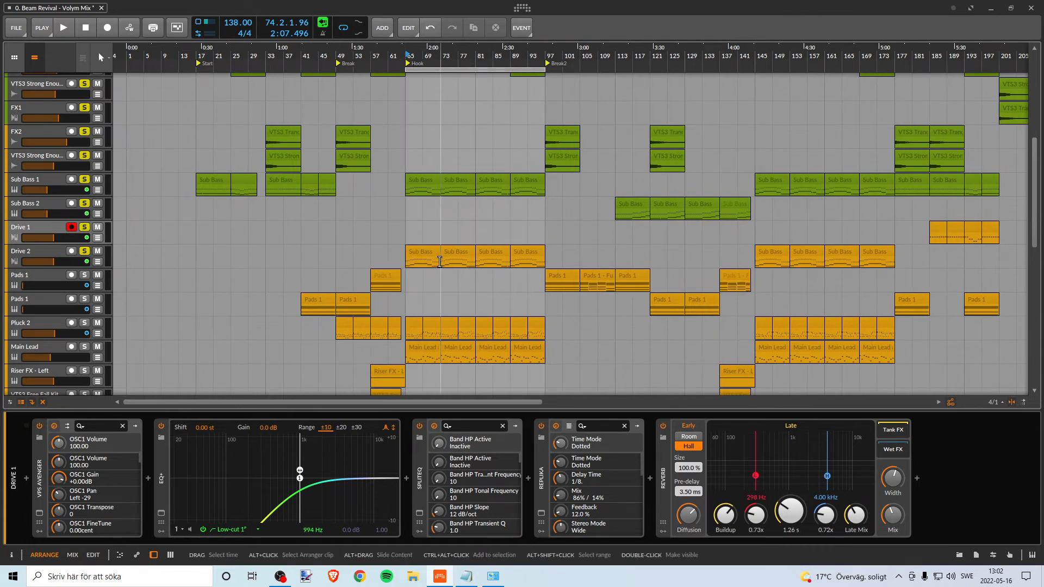
click(83, 275)
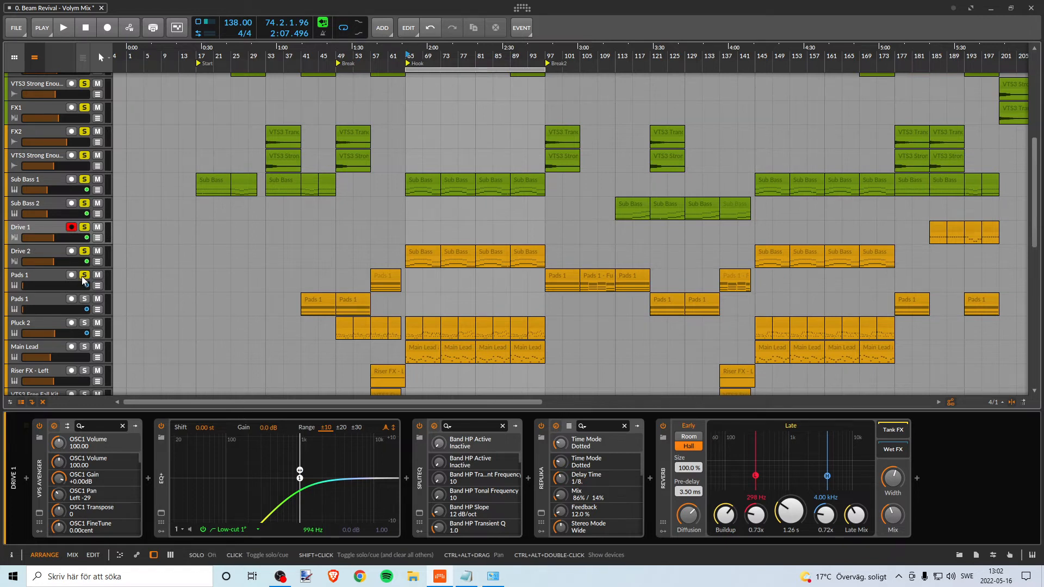
drag(384, 53, 415, 108)
click(376, 55)
key(space)
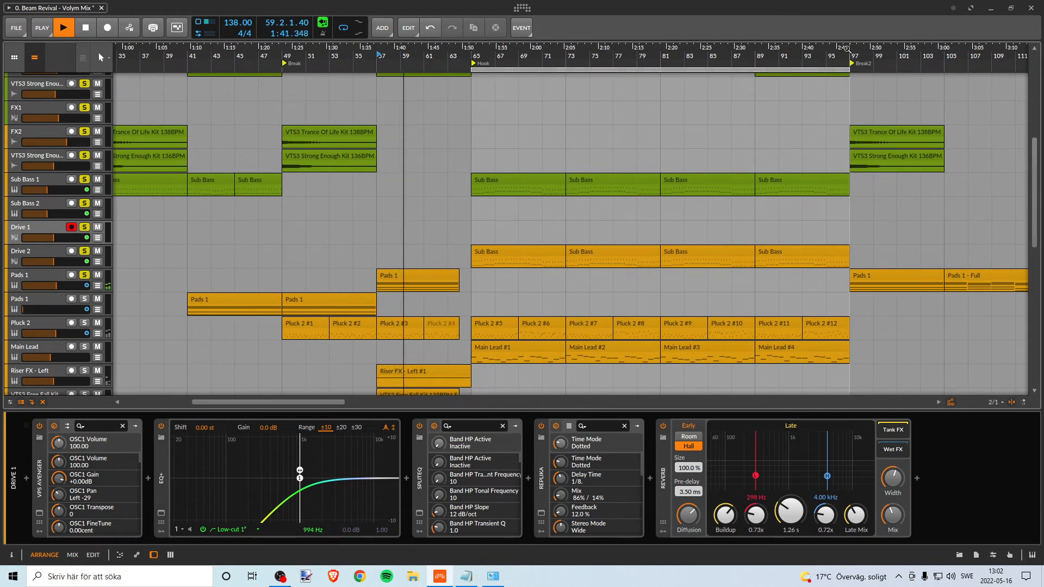
Listen to the Pads 1 - Full clip from bar 105 with the other soloed tracks, and stop playback
drag(822, 58, 315, 58)
key(space)
key(space)
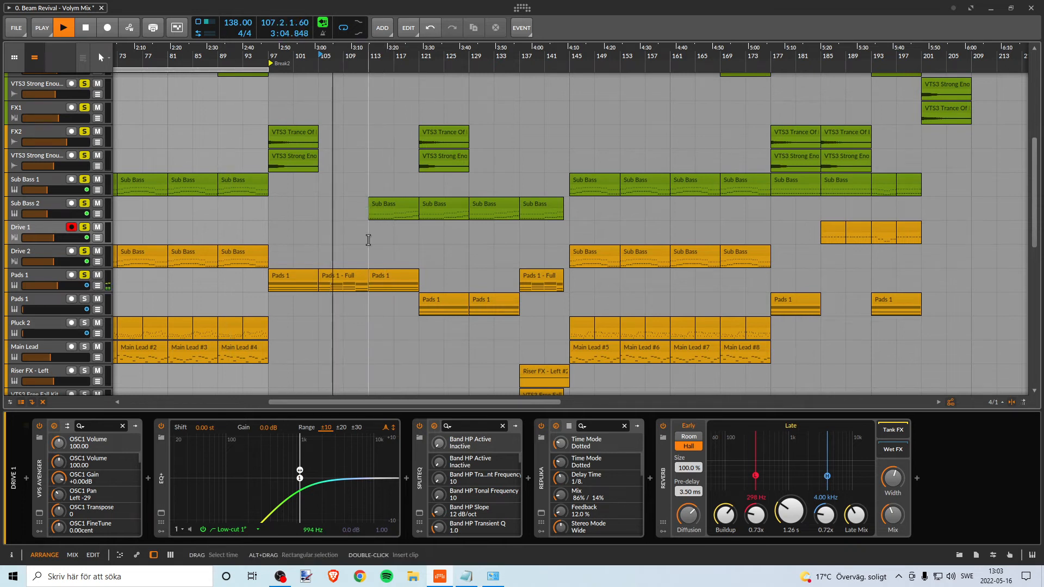
key(space)
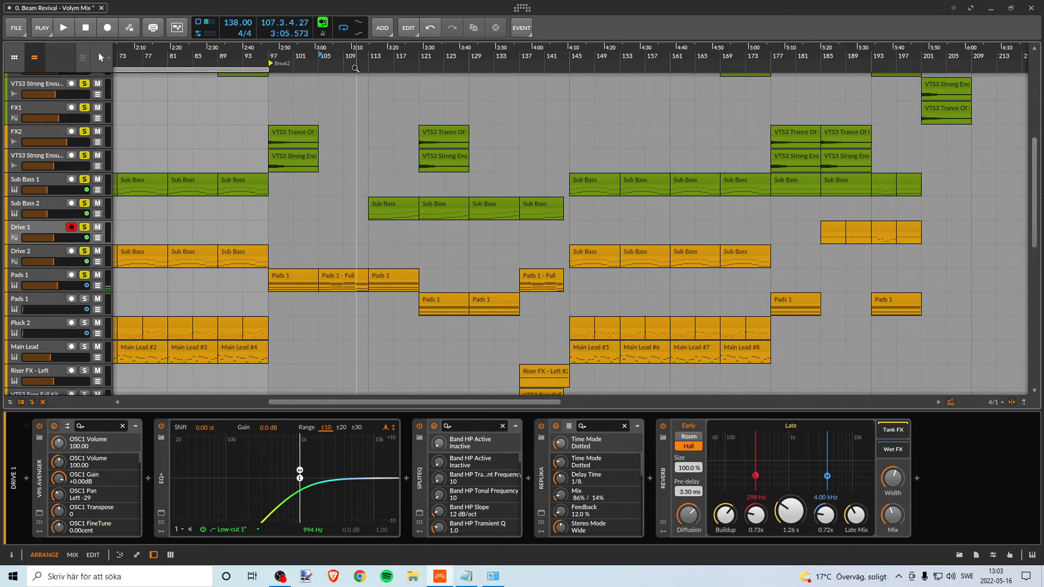
Replay the Pads 1 - Full clip from bar 105 and examine which other tracks have clips in the Break2 section
scroll(309, 237, up, 3)
scroll(309, 237, down, 8)
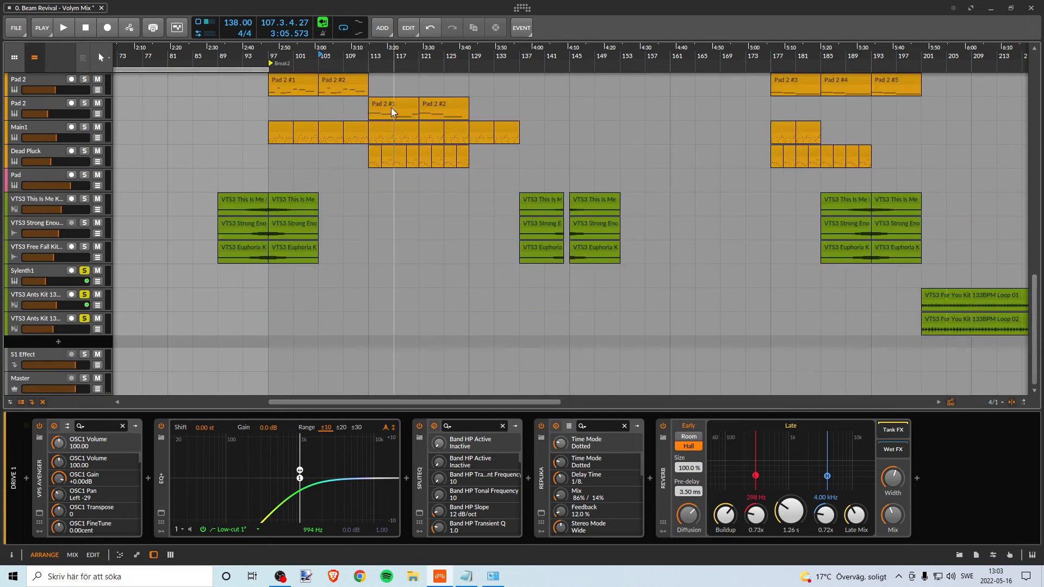
scroll(363, 245, up, 5)
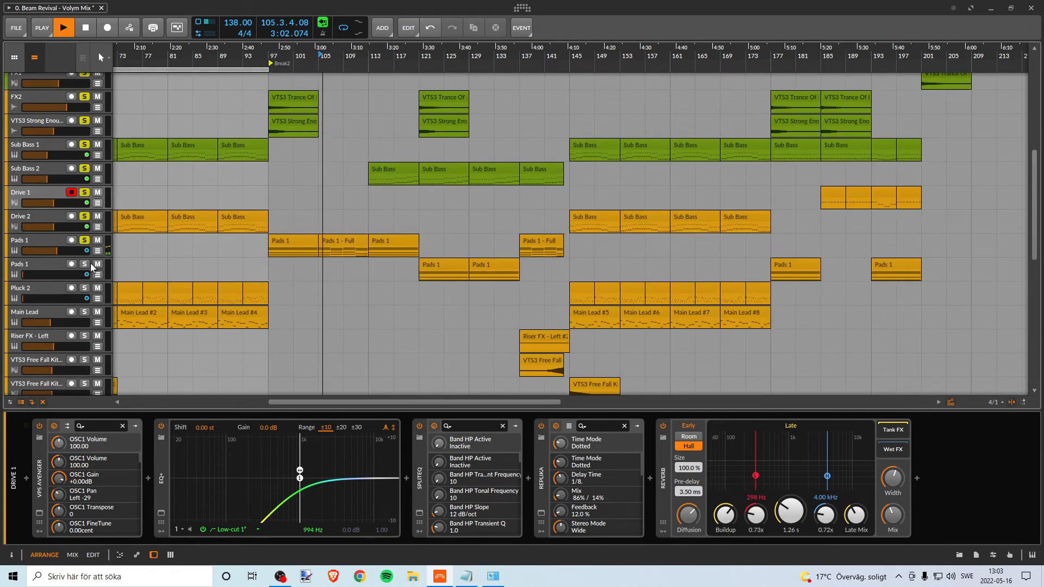
scroll(295, 317, down, 10)
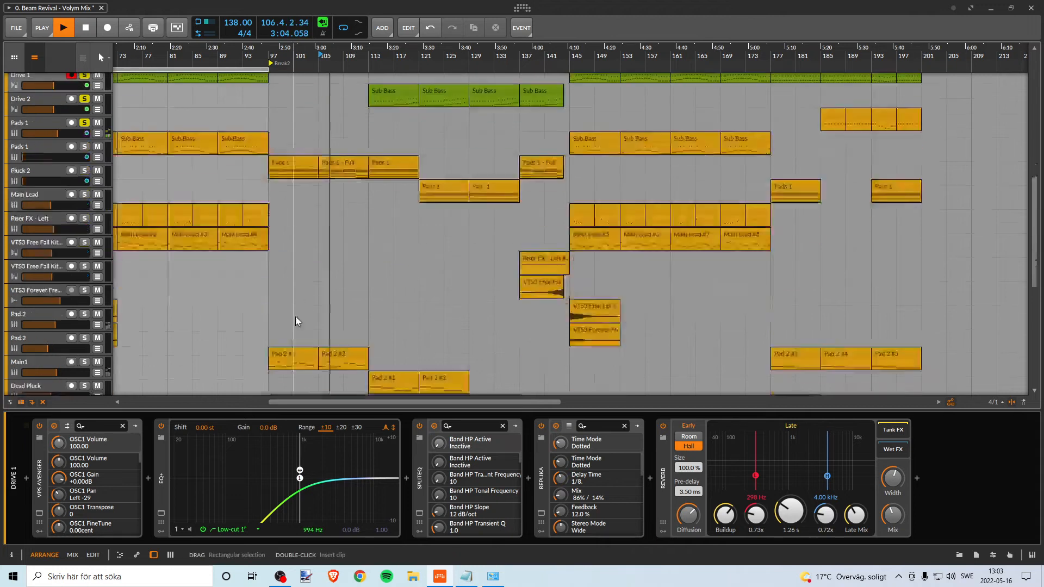
scroll(293, 320, up, 2)
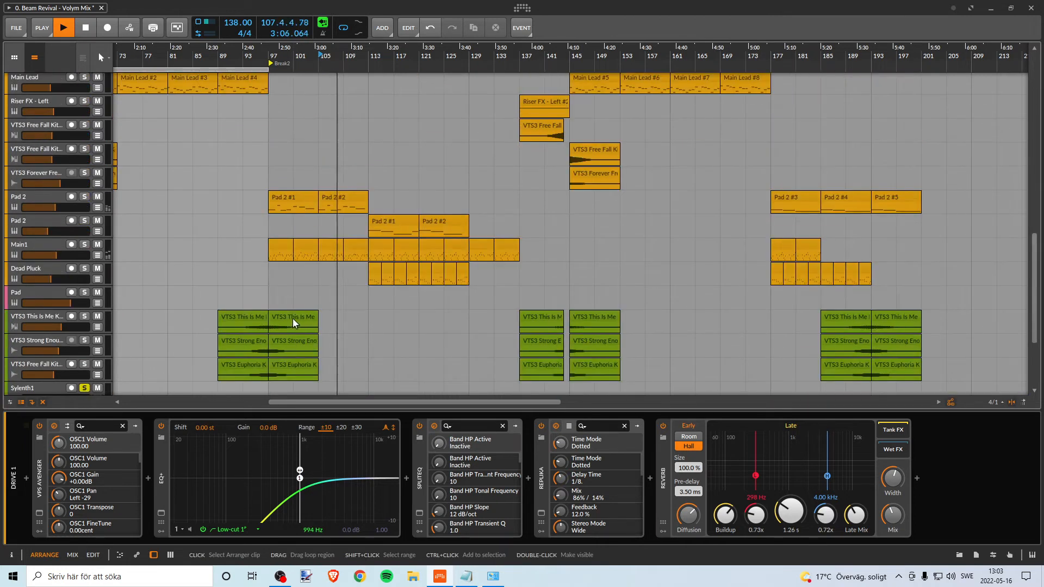
scroll(345, 310, down, 4)
scroll(344, 310, up, 12)
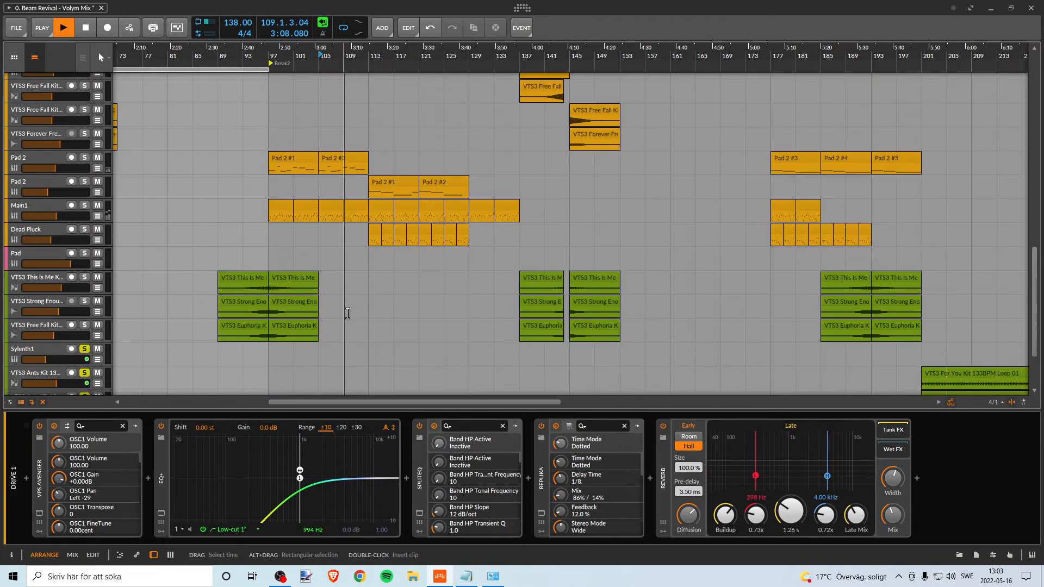
scroll(345, 310, down, 4)
scroll(344, 309, up, 3)
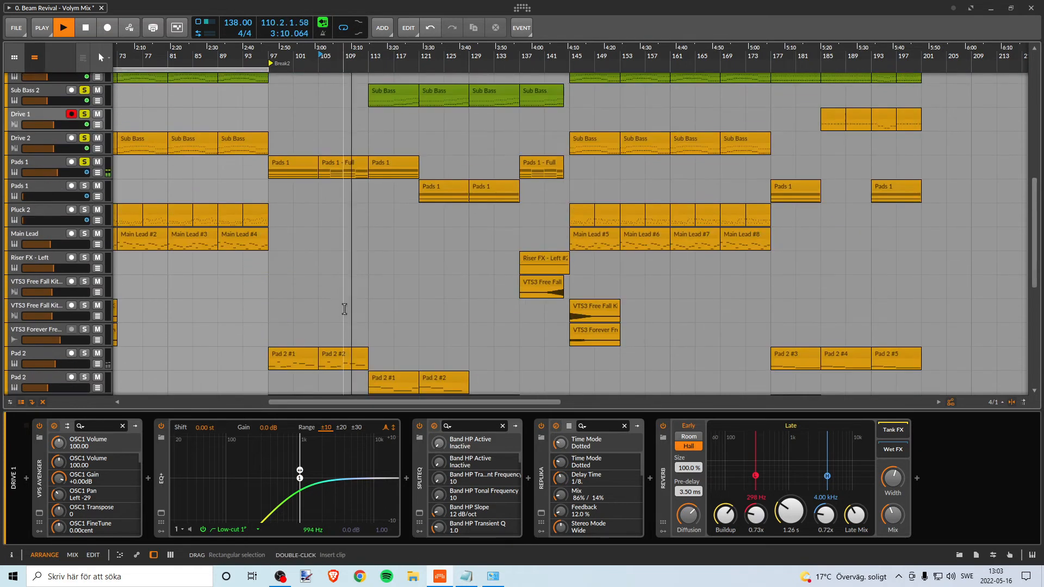
scroll(344, 310, down, 2)
scroll(344, 309, up, 3)
key(space)
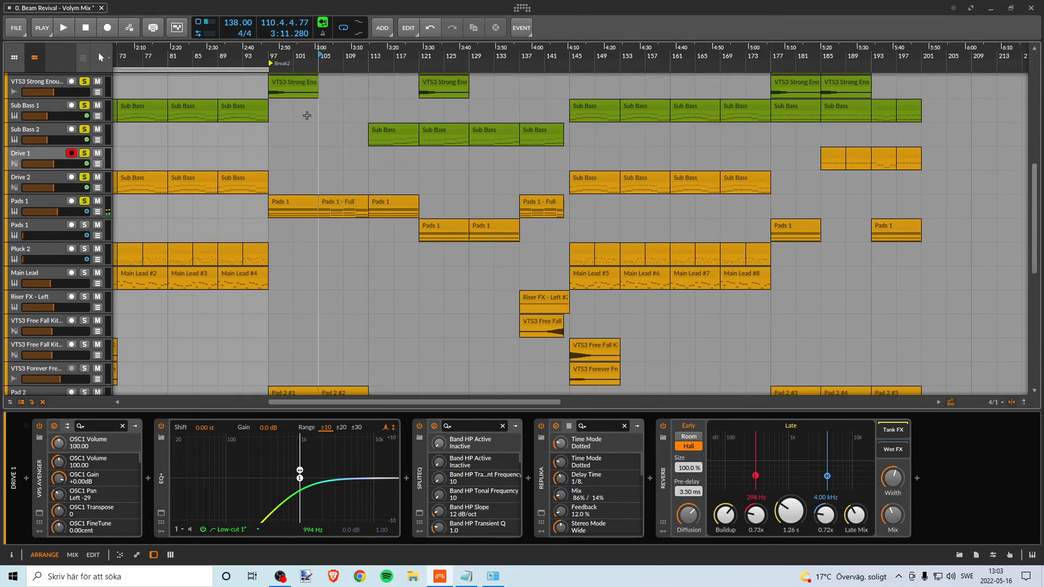
drag(293, 55, 362, 49)
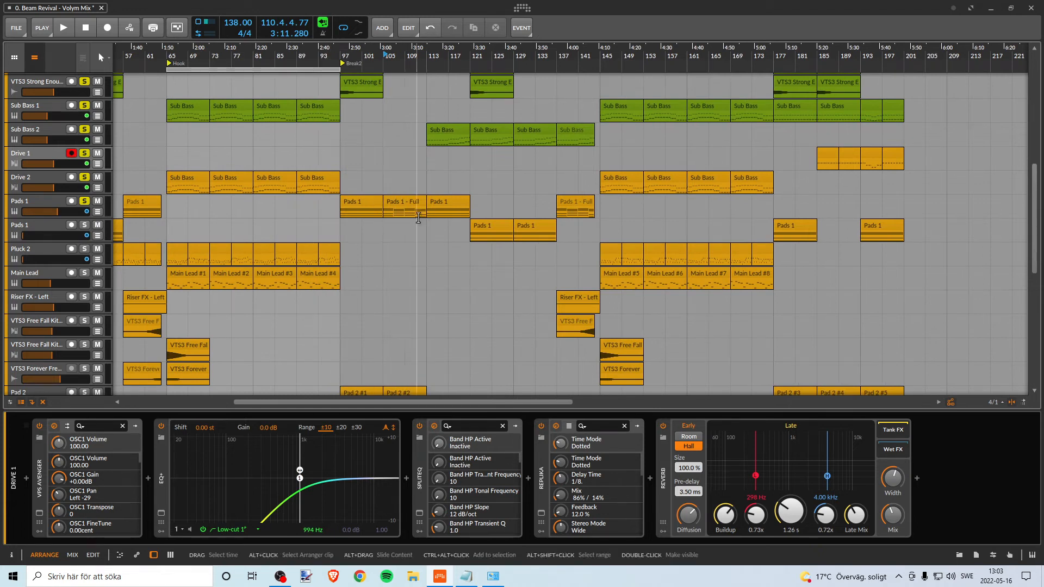
scroll(405, 318, down, 3)
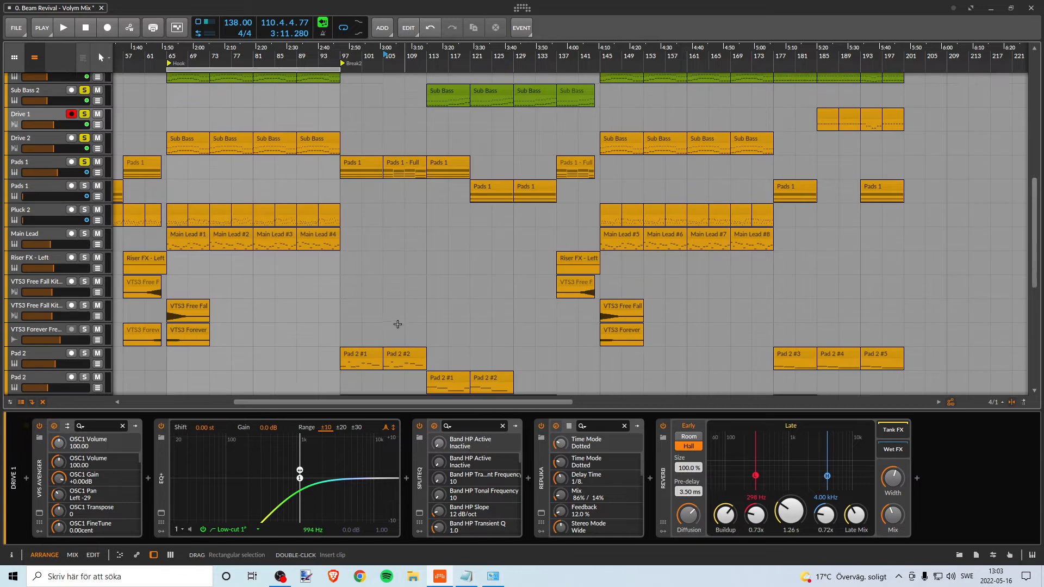
scroll(419, 363, down, 3)
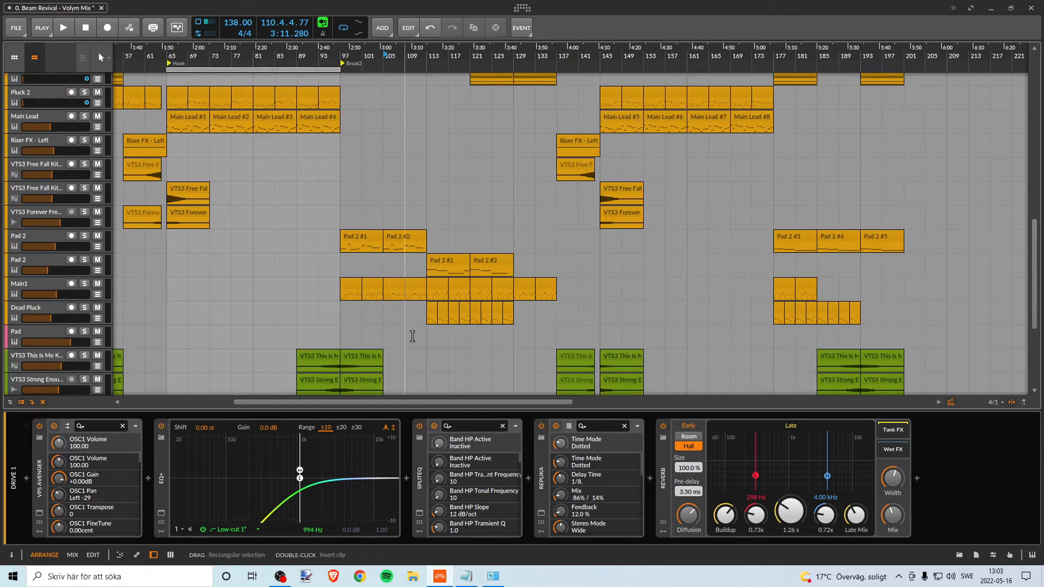
scroll(413, 336, up, 6)
scroll(409, 315, down, 2)
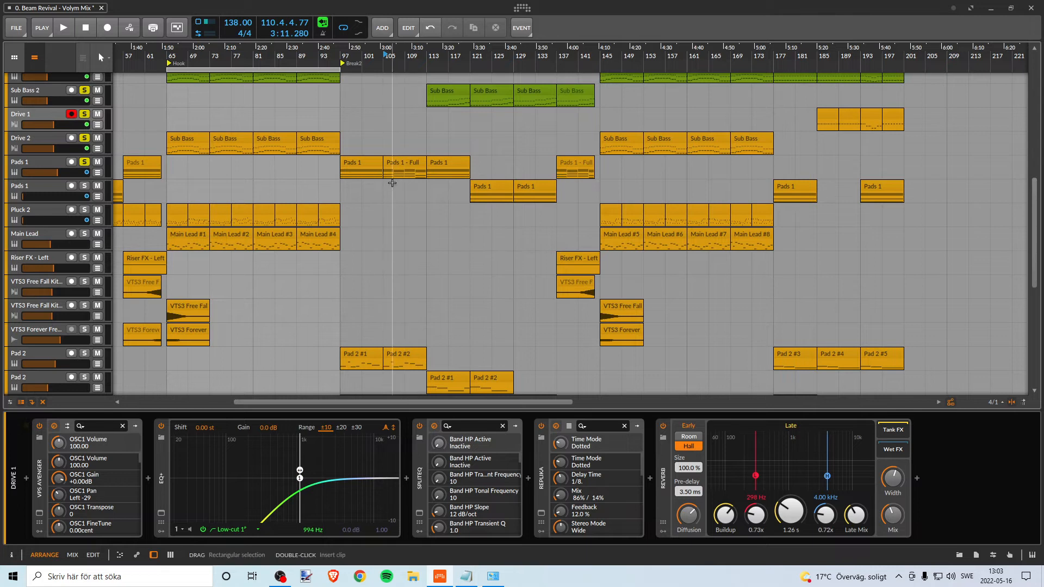
scroll(414, 185, up, 2)
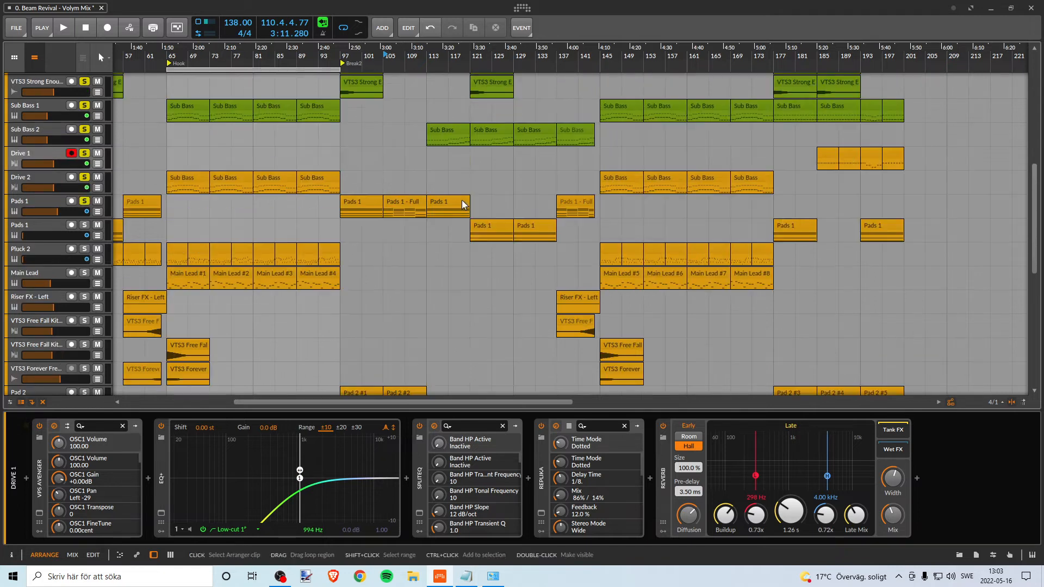
Color the Drive 1 track green
click(42, 155)
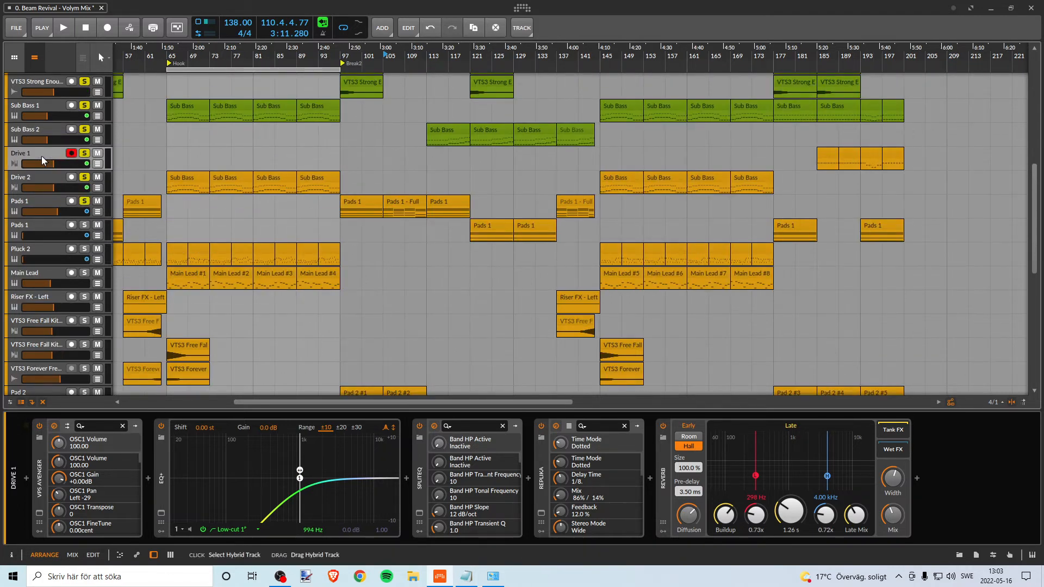
right_click(51, 155)
click(116, 234)
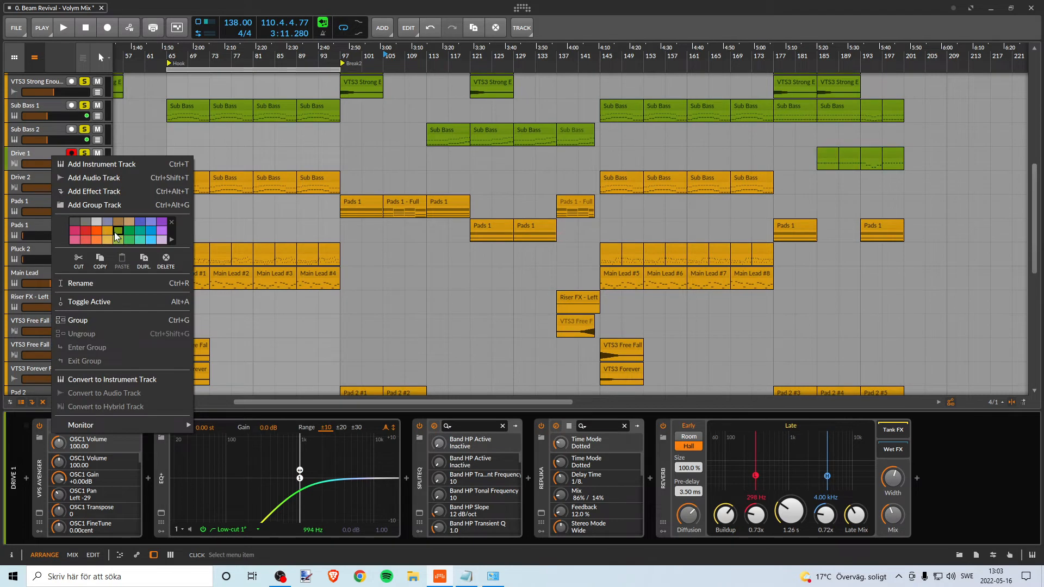
Color the Drive 2 track green
click(34, 178)
right_click(50, 181)
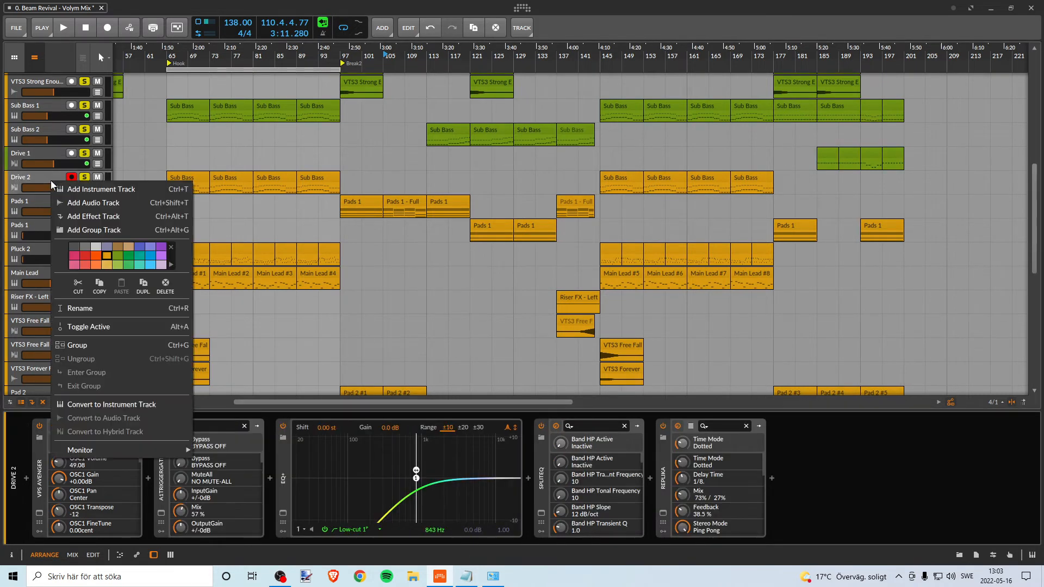
click(117, 257)
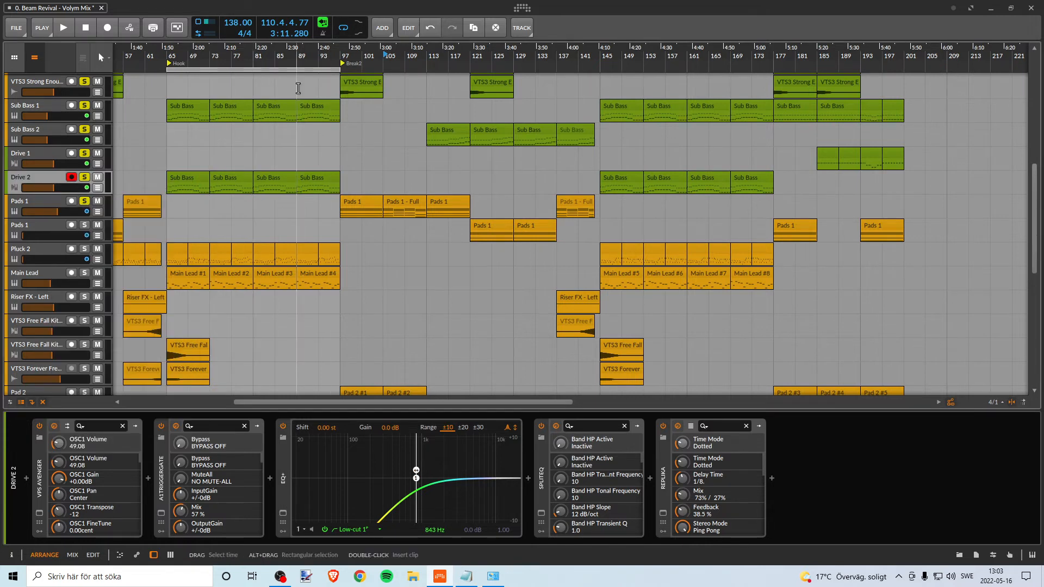
Examine which remaining orange tracks have clips in the Hook and Break2 sections alongside the upper Pads 1 track
drag(253, 51, 376, 51)
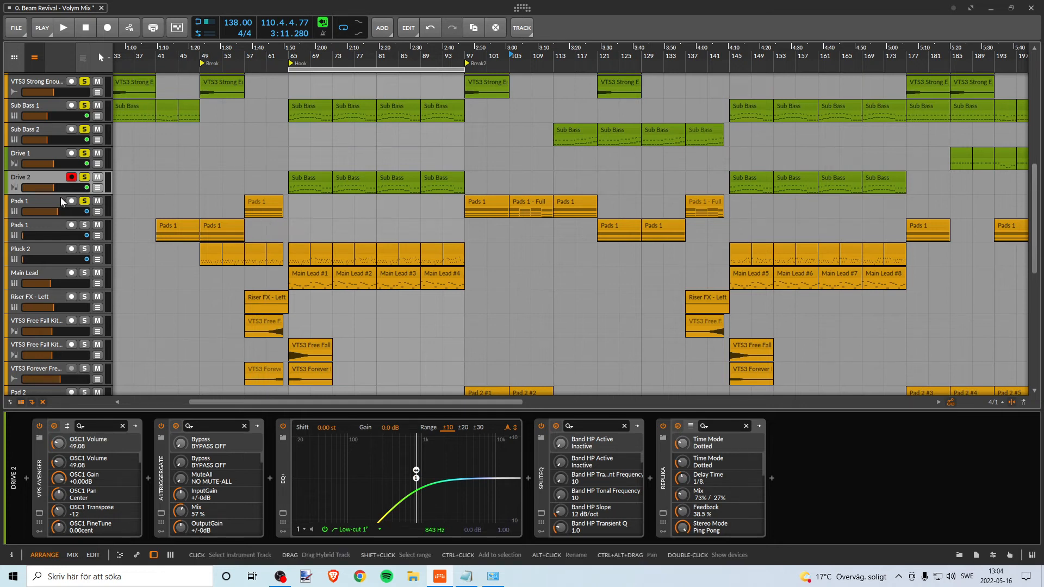
scroll(375, 264, down, 5)
scroll(380, 264, up, 3)
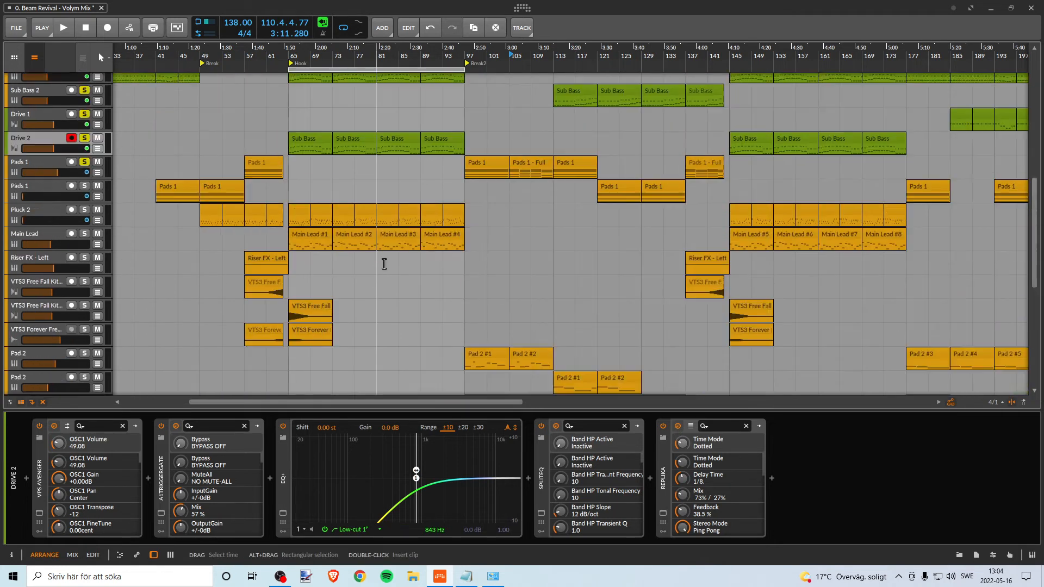
scroll(337, 253, up, 2)
scroll(380, 234, down, 10)
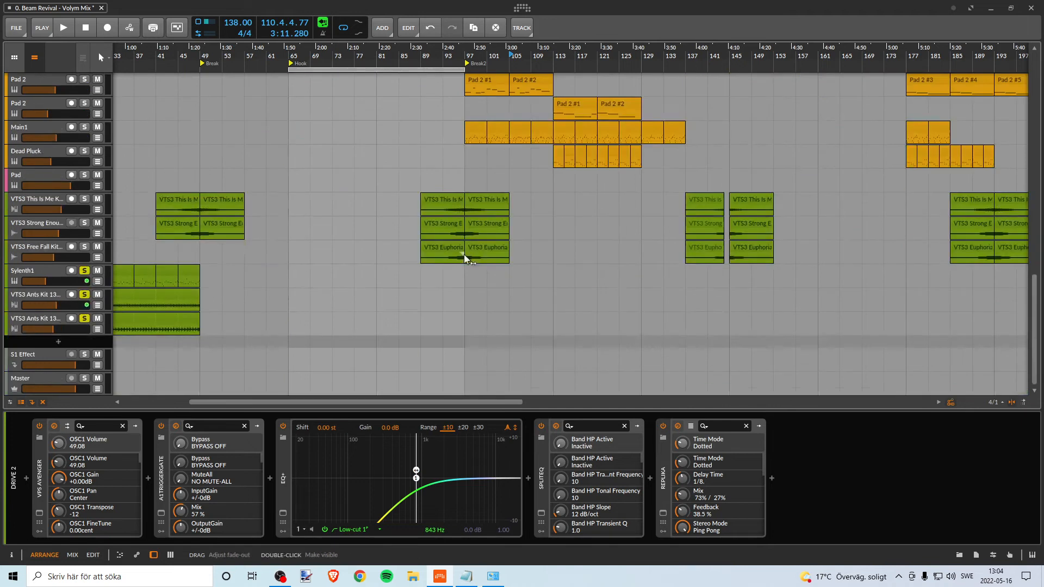
scroll(473, 228, up, 5)
scroll(494, 163, up, 3)
scroll(511, 206, down, 1)
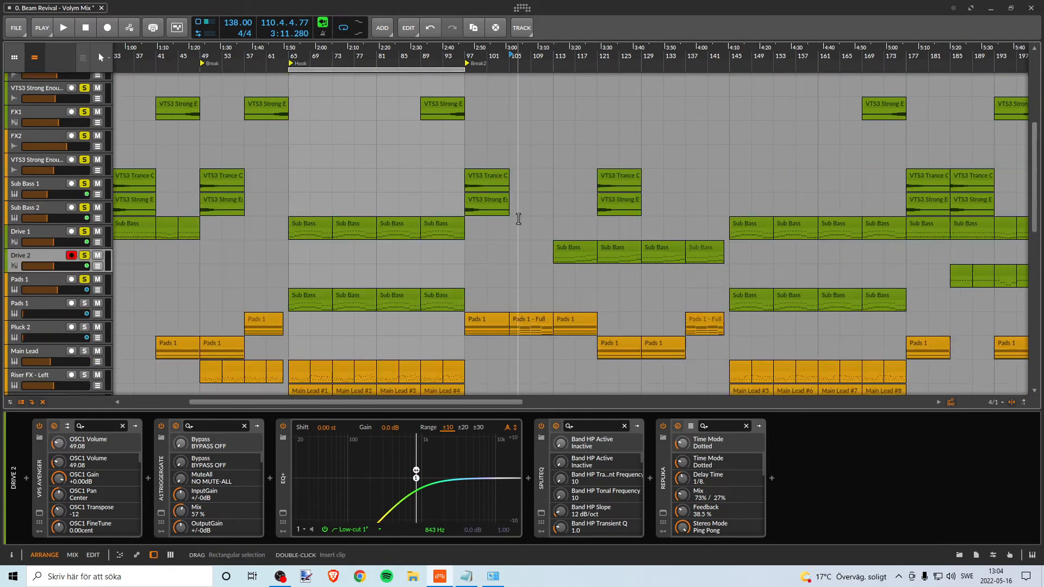
scroll(515, 212, down, 5)
scroll(495, 136, up, 4)
Set the loop range to bars 105 to 113 and slightly lower the upper Pads 1 track's volume while playing its Pads 1 - Full clip
key(space)
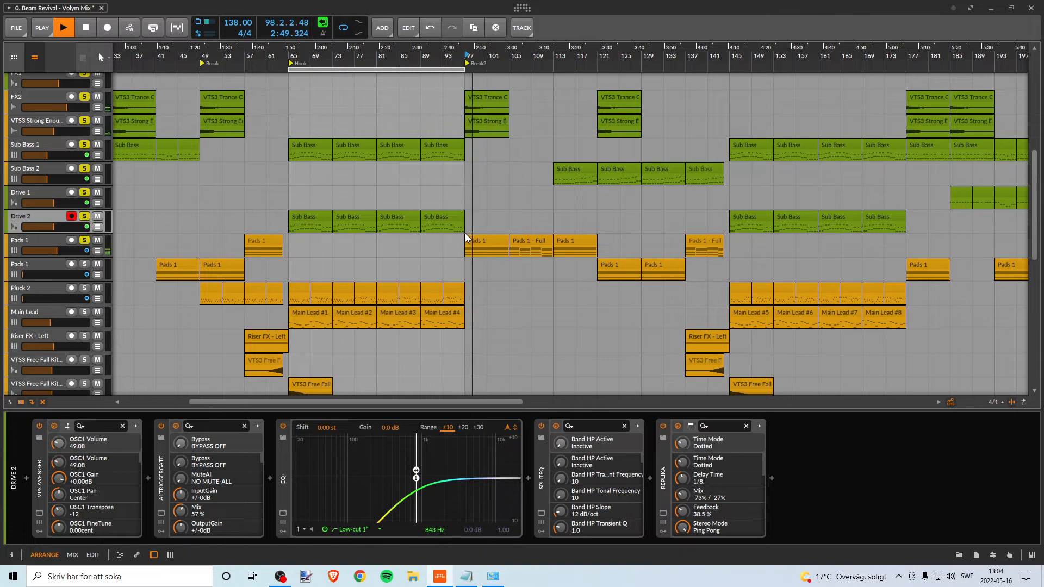
drag(510, 55, 412, 55)
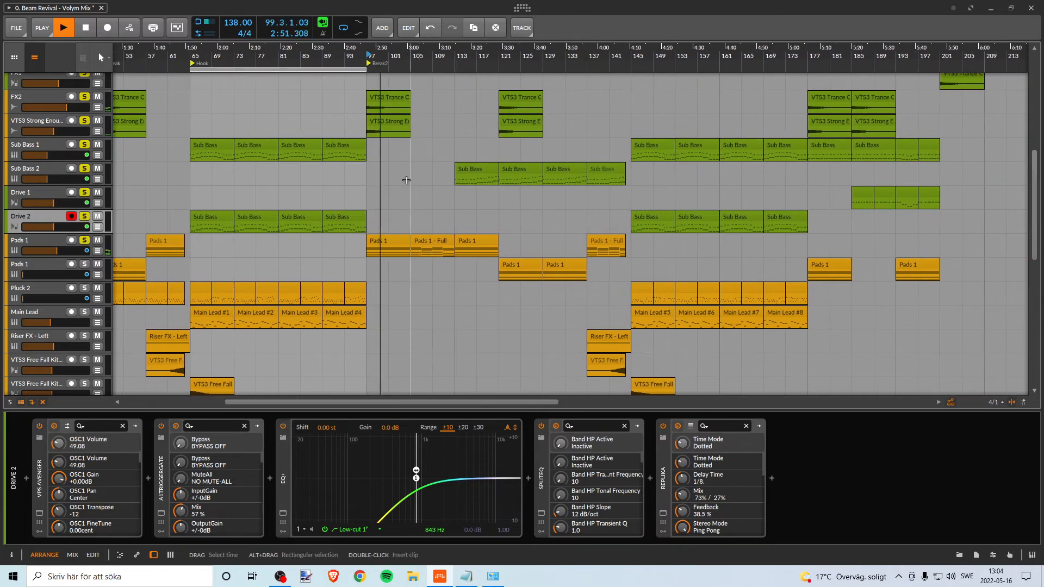
drag(337, 69, 453, 71)
key(space)
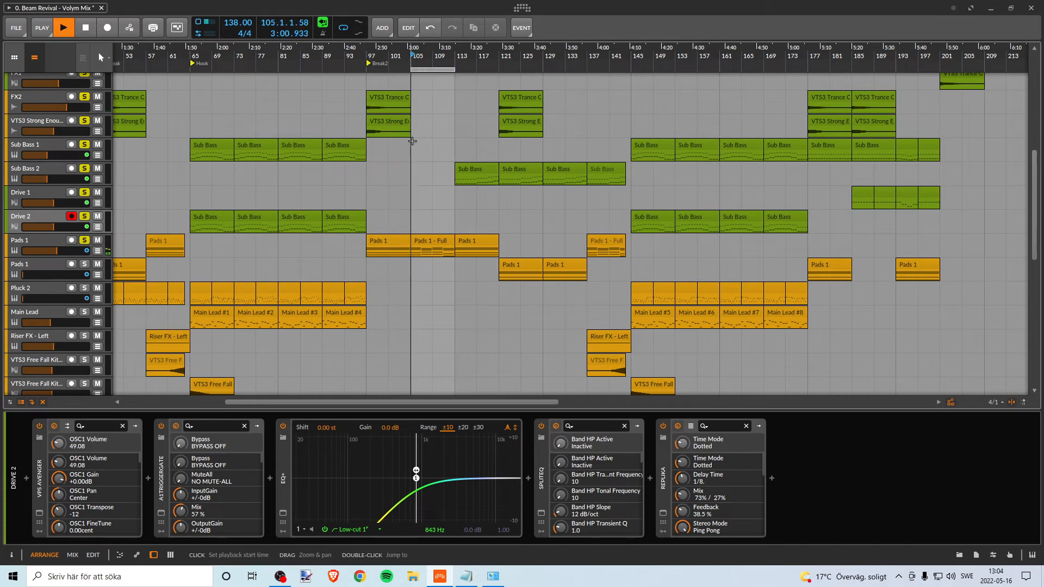
drag(56, 251, 53, 251)
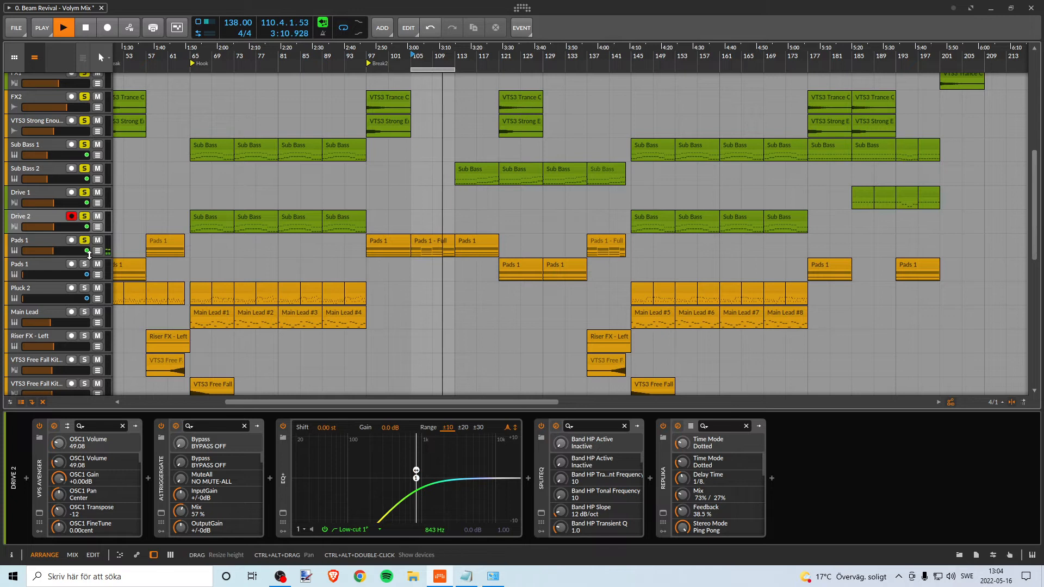
Pull the upper Pads 1 track's volume down to its minimum and replay the Break2 section from bar 97
drag(53, 251, 22, 250)
key(space)
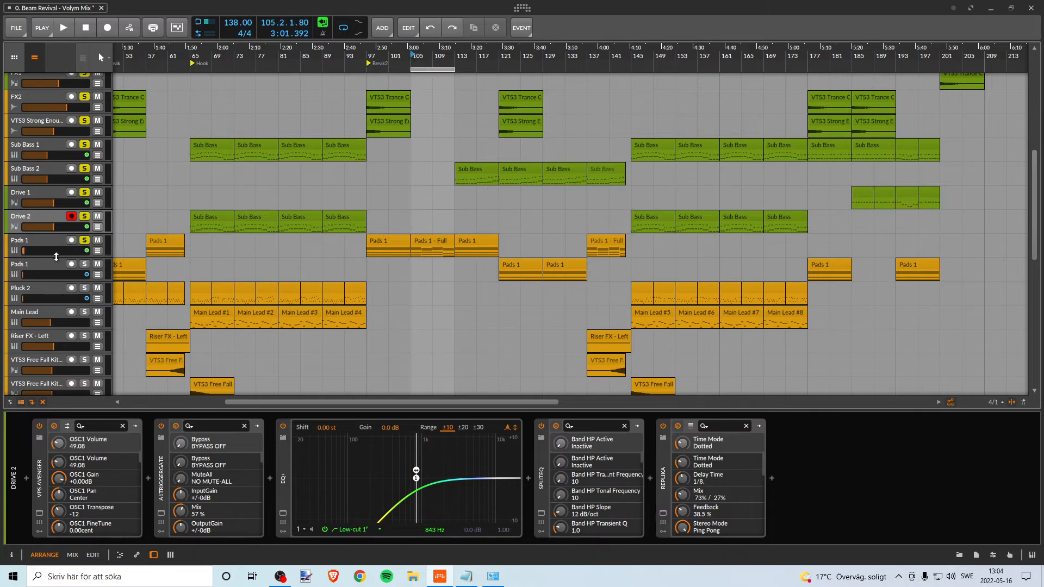
click(367, 56)
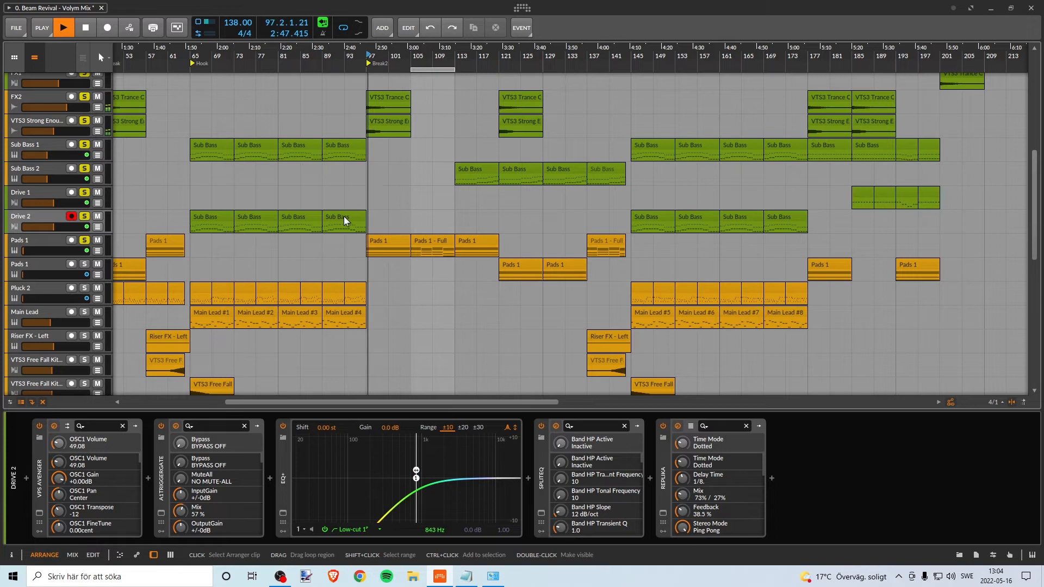
key(space)
key(space)
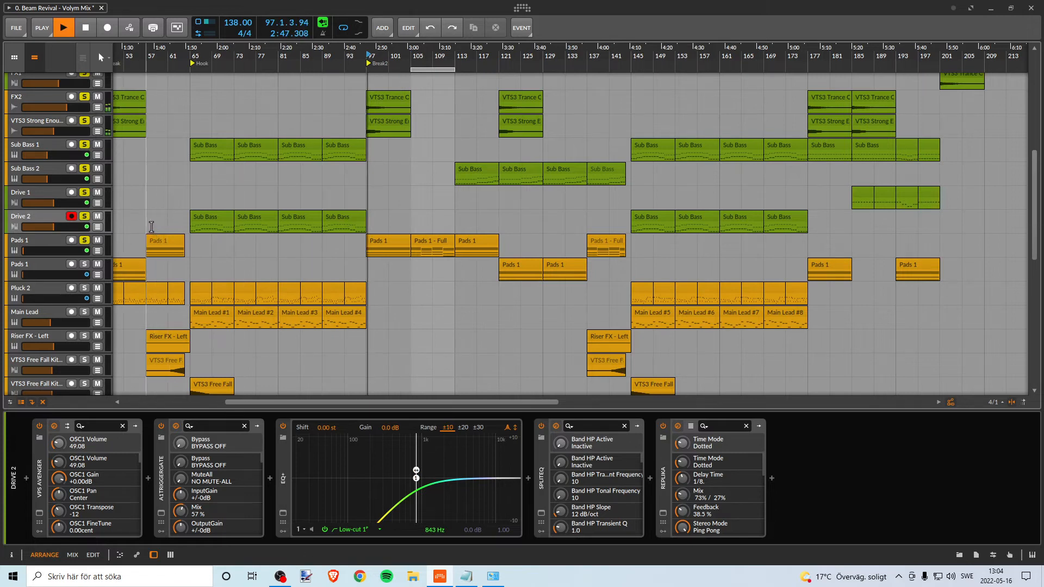
key(space)
Select the upper Pads 1 track, undo the last loop range change, and briefly play from bar 105
click(54, 243)
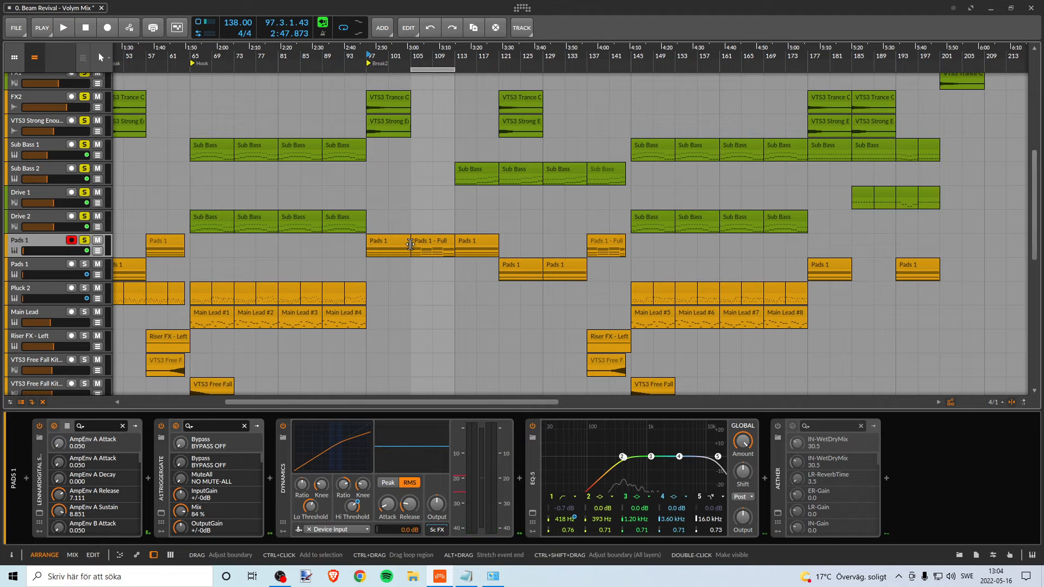
key(ctrl+z)
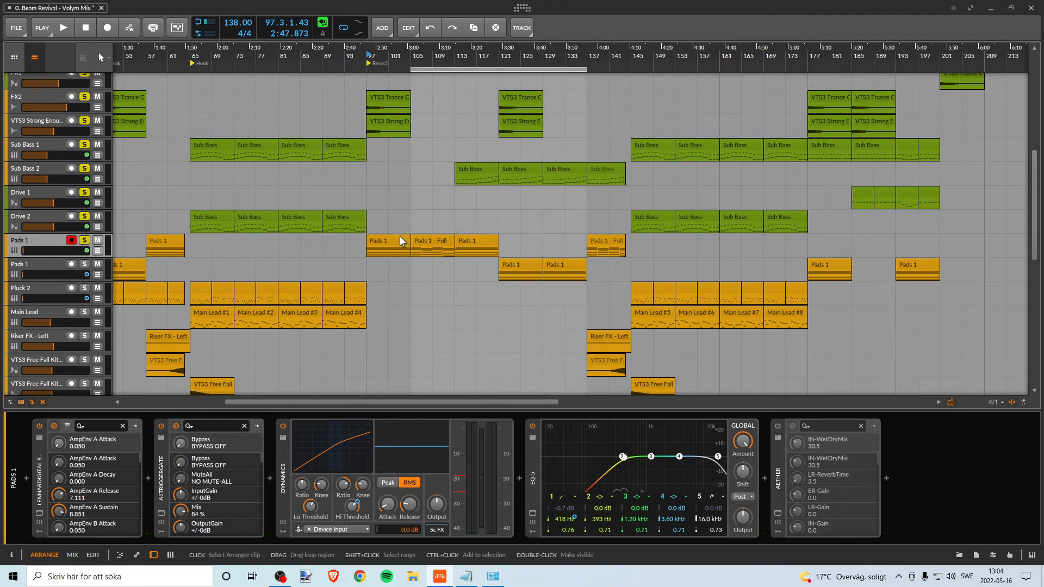
key(space)
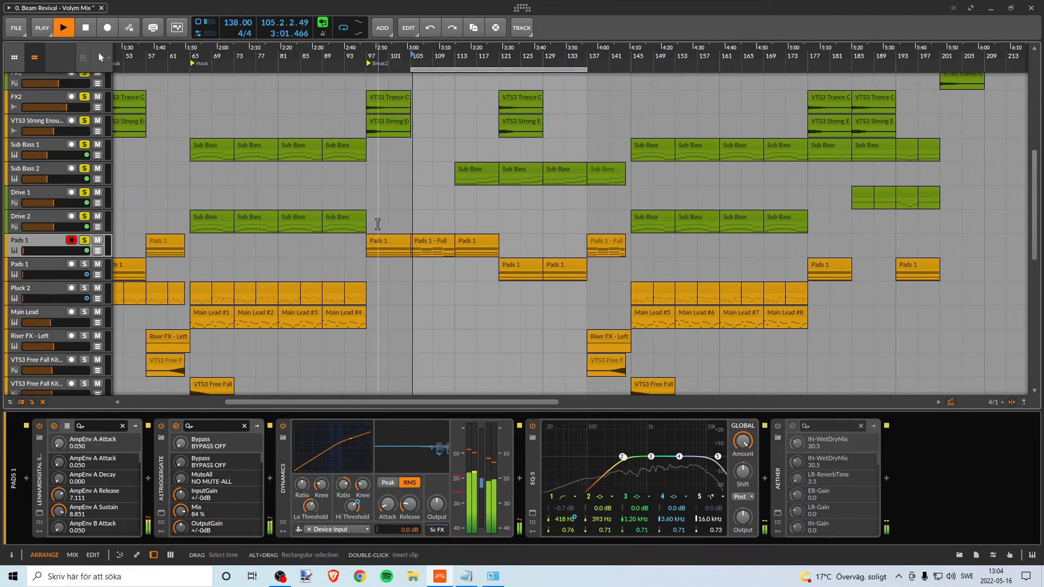
key(space)
Show the upper Pads 1 track's volume automation lane and play the Break2 section from bar 97
click(98, 251)
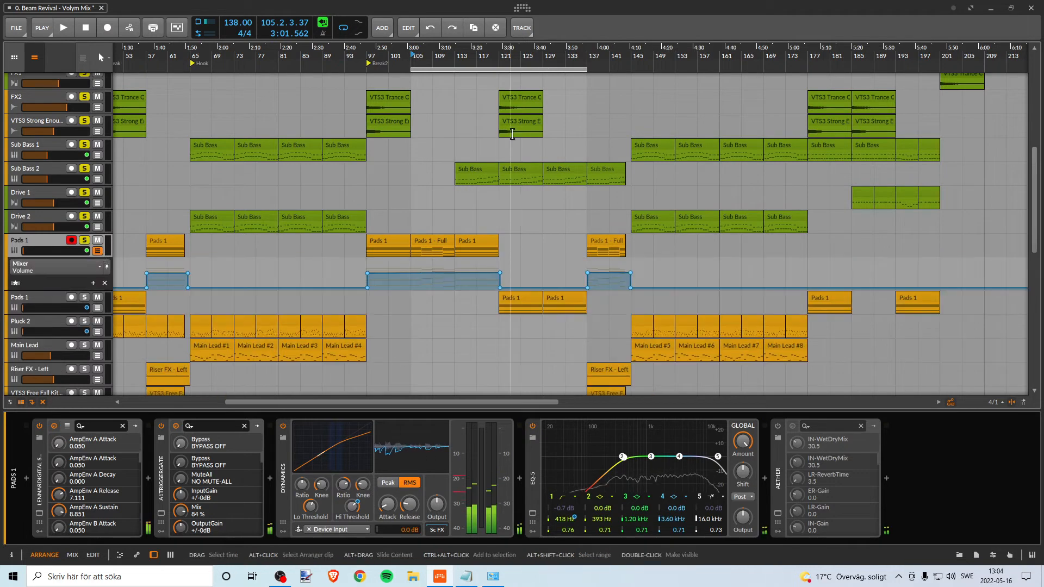
click(367, 58)
key(space)
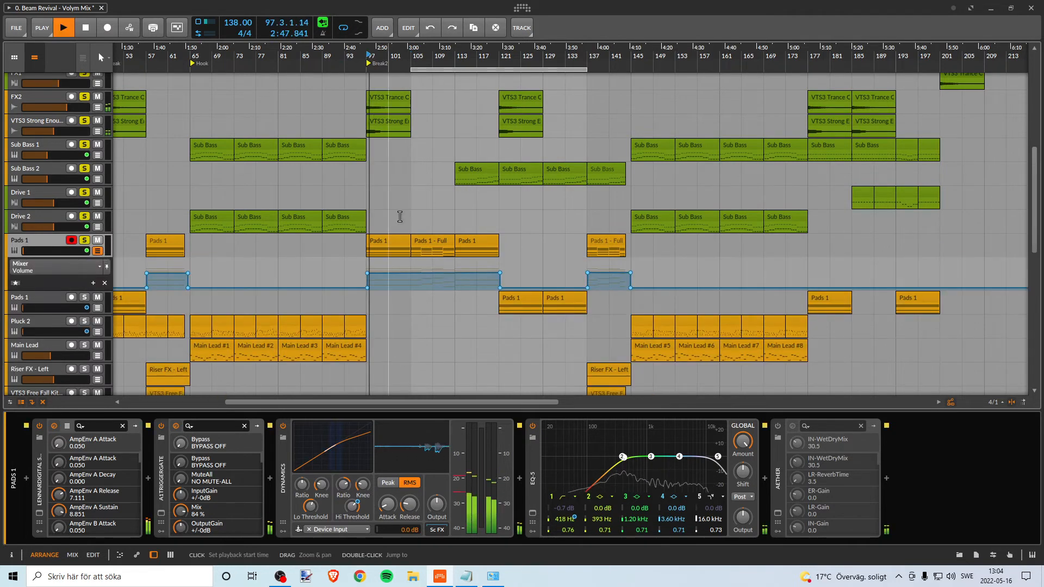
key(space)
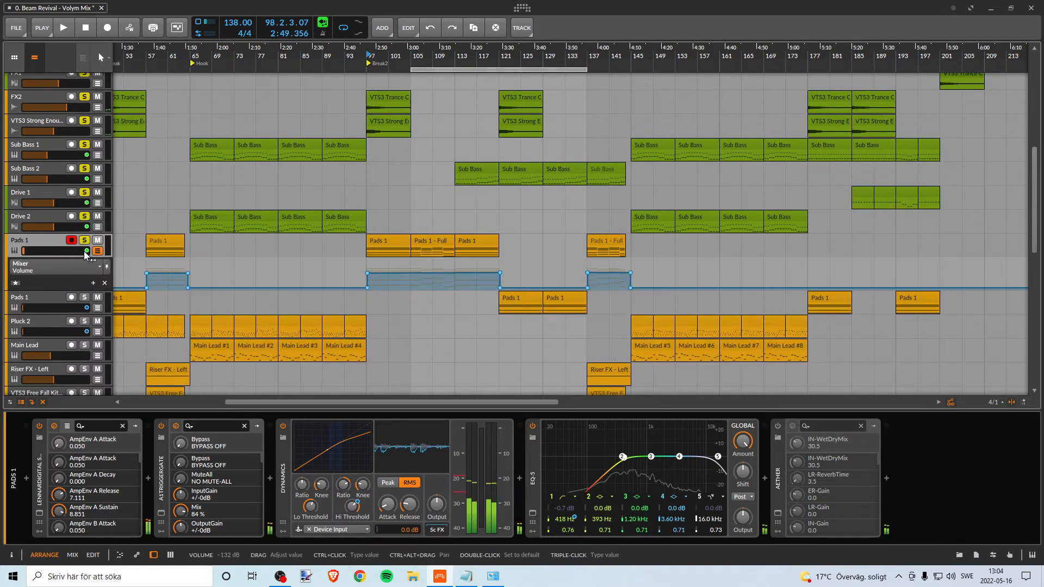
click(97, 250)
click(97, 251)
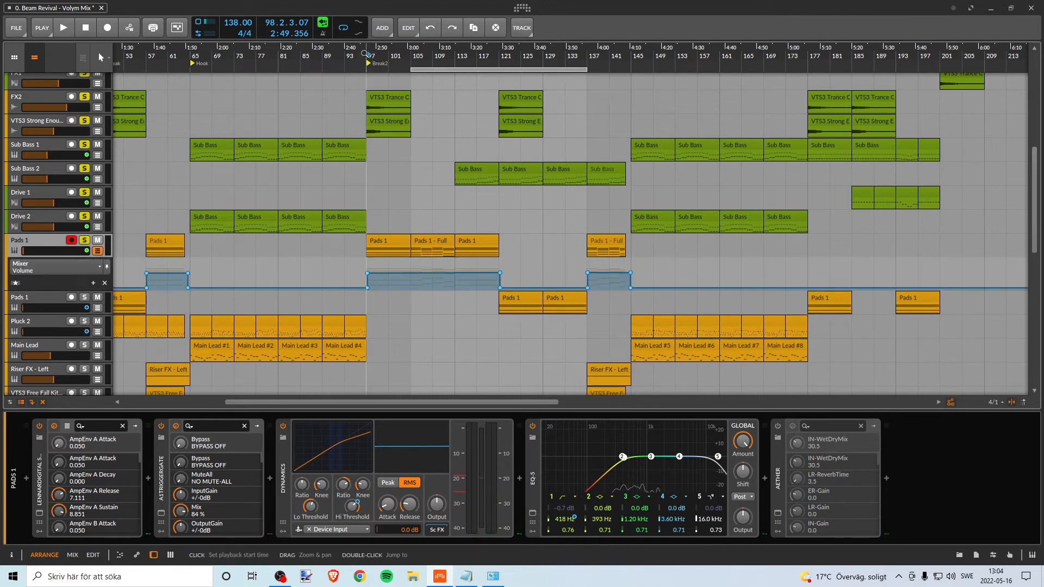
Replay briefly from bar 97 and select the upper Pads 1 track's volume automation point at that bar
key(space)
key(space)
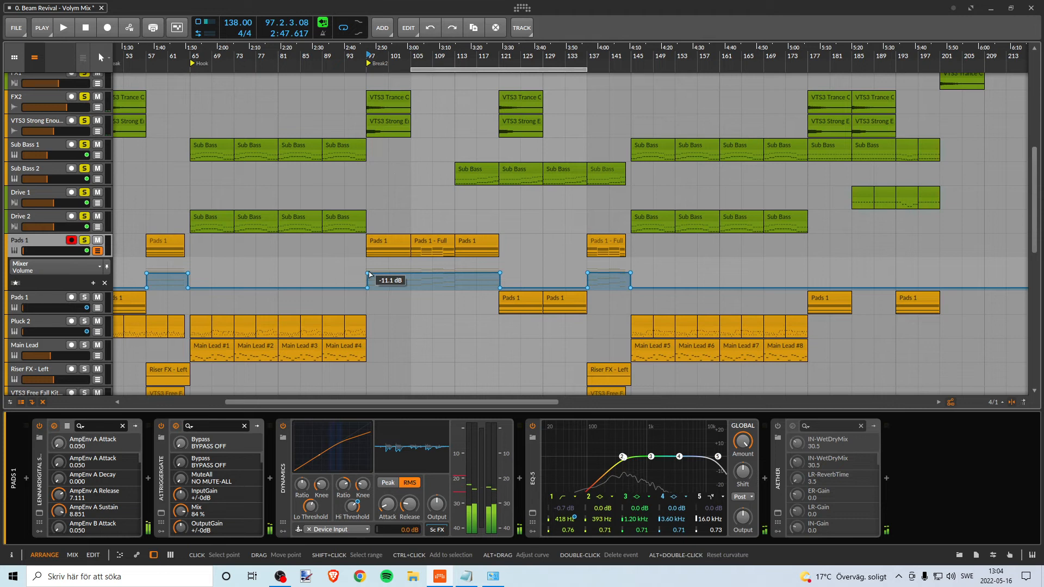
click(368, 274)
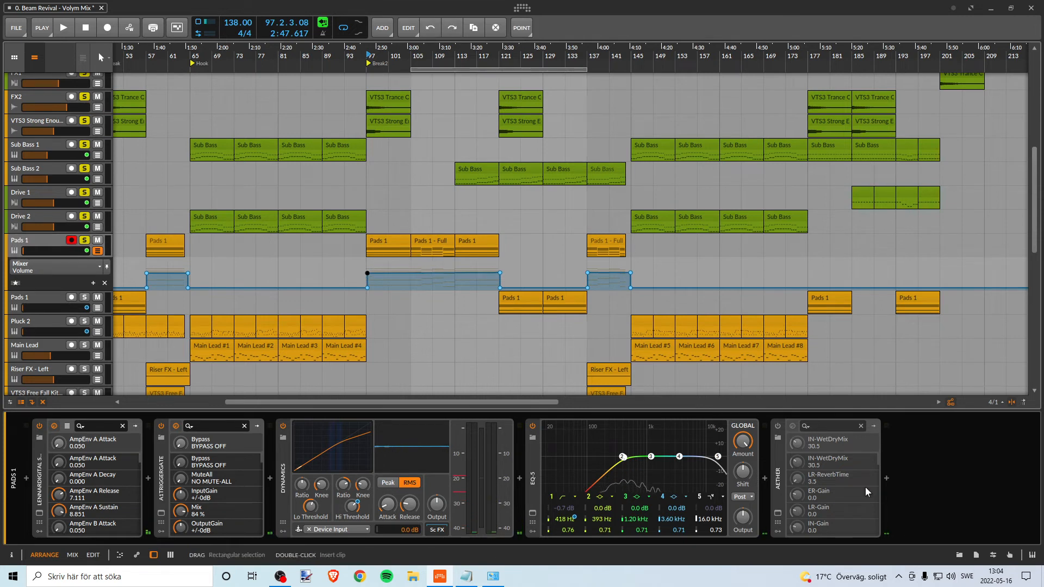
Switch to the Windows network settings, disable the Ethernet adapter, and return to the Bitwig Studio arrangement
click(937, 581)
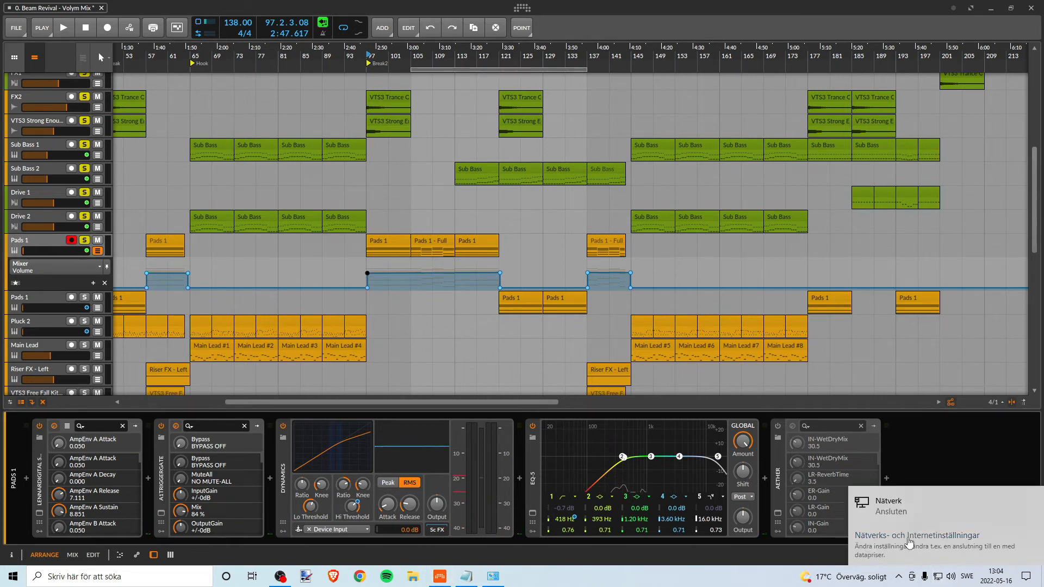
click(909, 538)
click(527, 425)
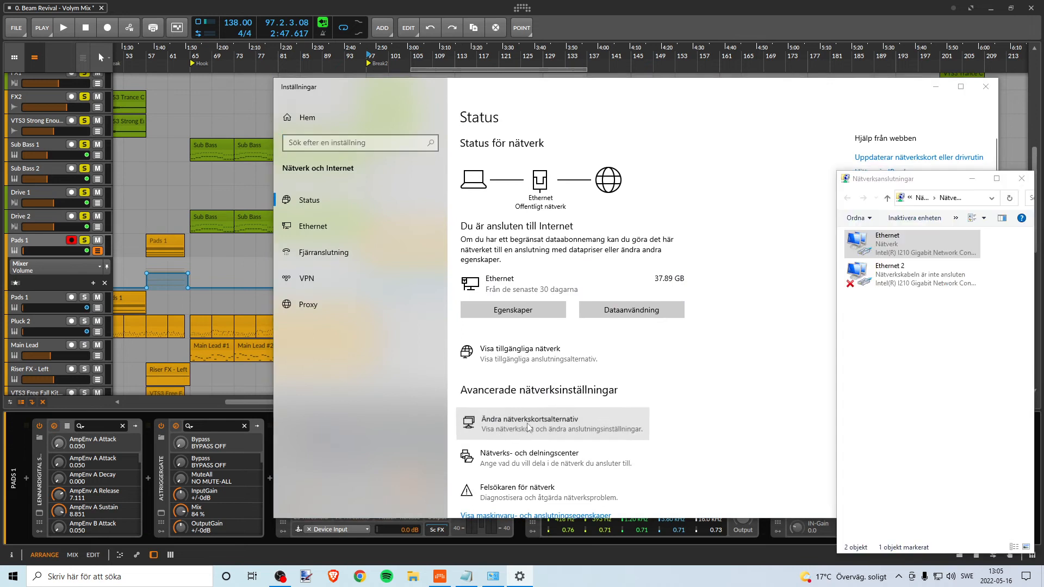
click(912, 218)
click(986, 89)
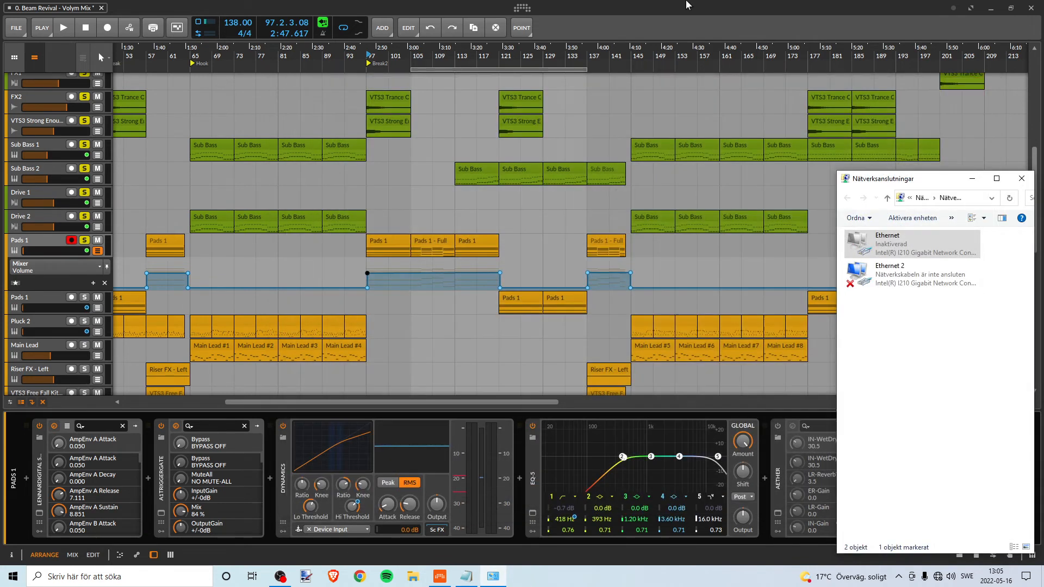
click(462, 147)
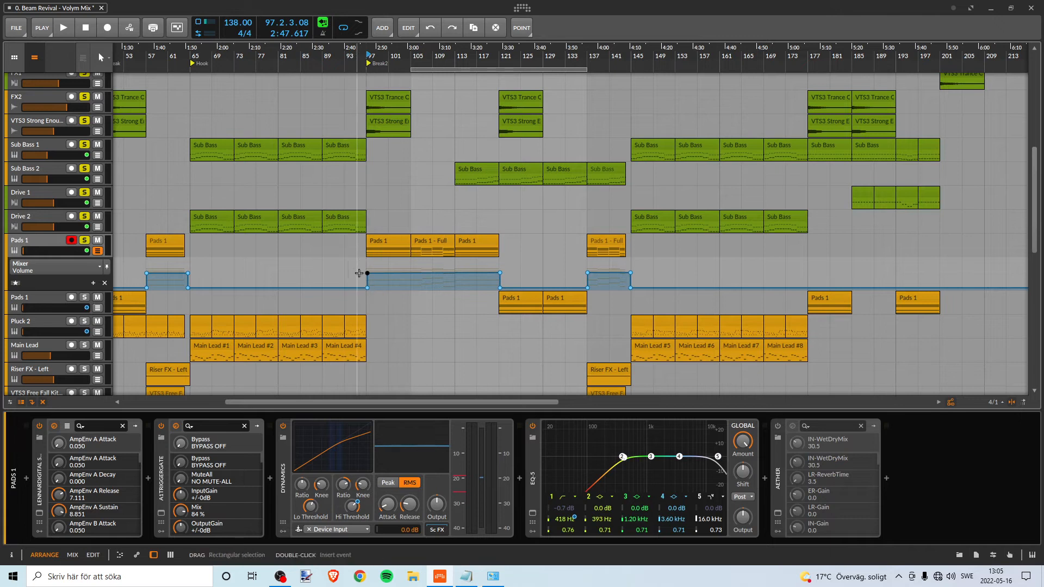
Raise the upper Pads 1 track's volume from silence while playing from bar 97, and replay the start of Break2
mouse_move(369, 277)
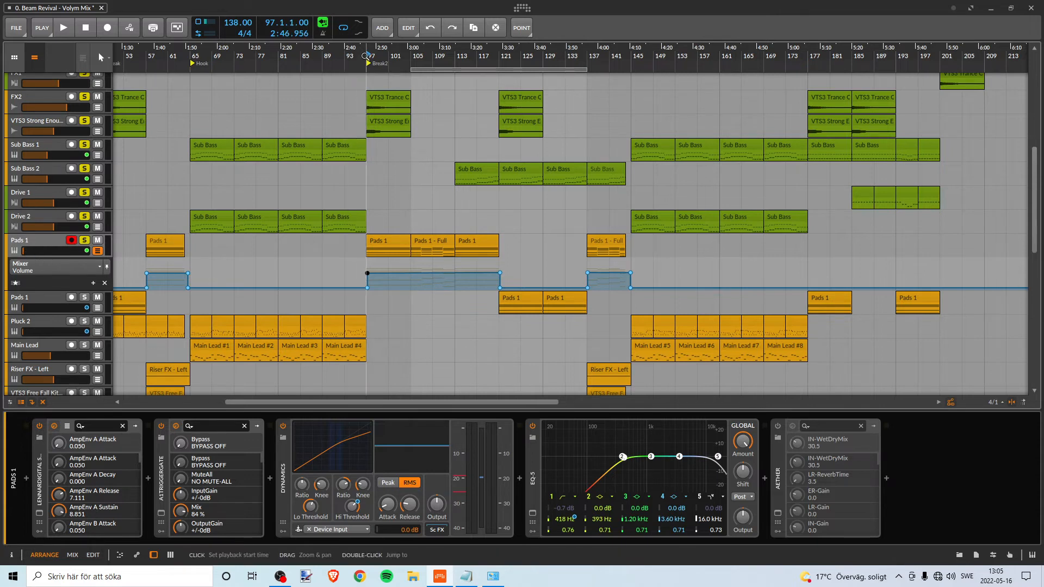
key(space)
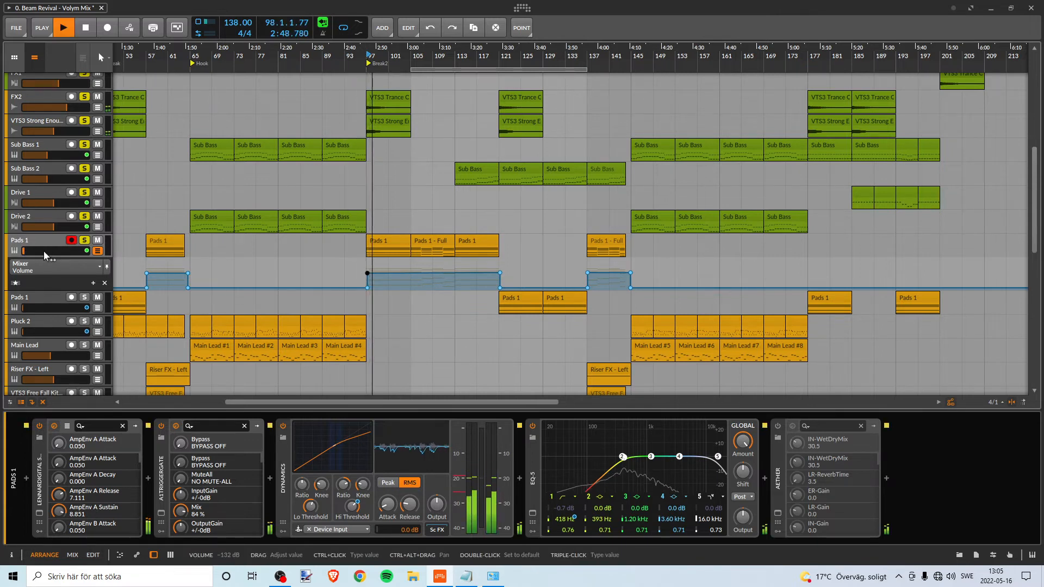
drag(43, 250, 53, 251)
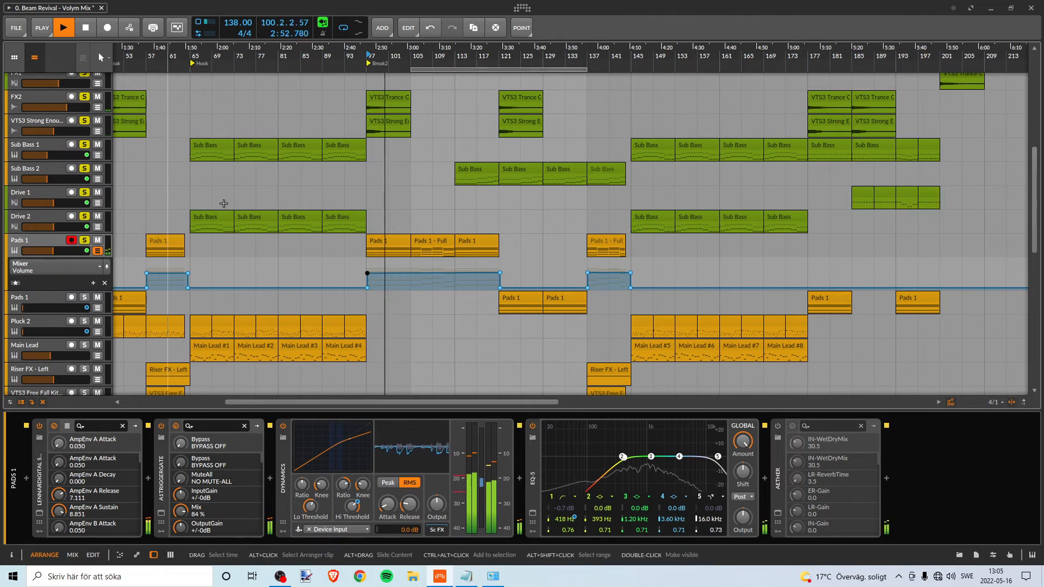
key(space)
key(space)
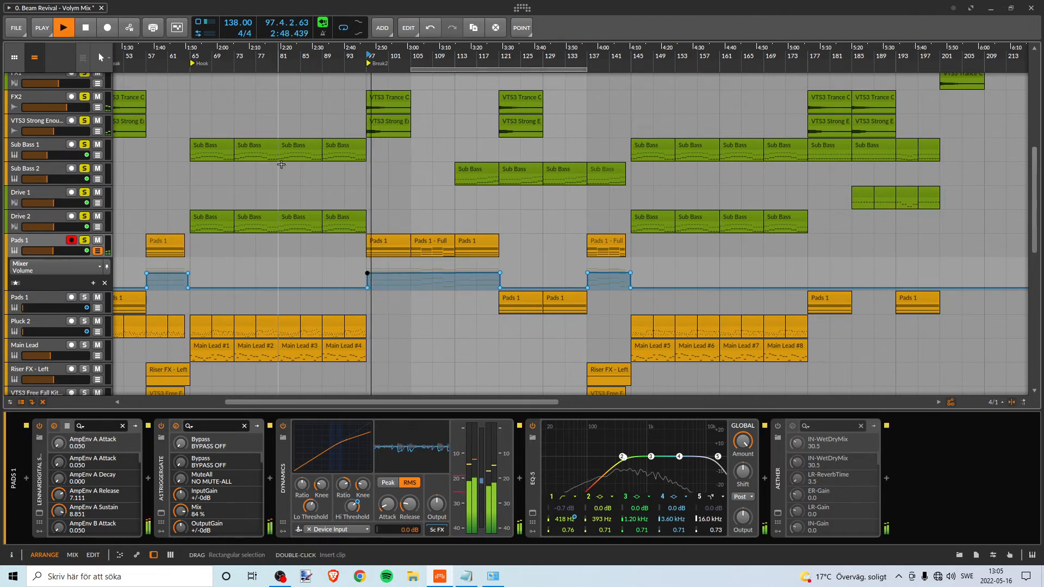
key(space)
Fine-tune the upper Pads 1 track's volume while playing from bars 113 and 105, and stop playback
drag(279, 57, 452, 60)
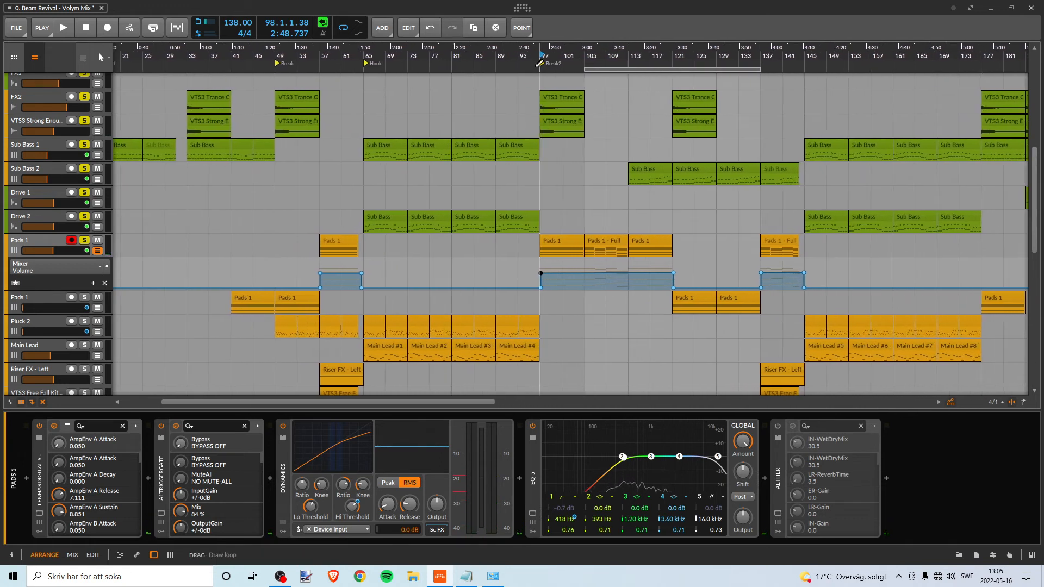
double_click(632, 55)
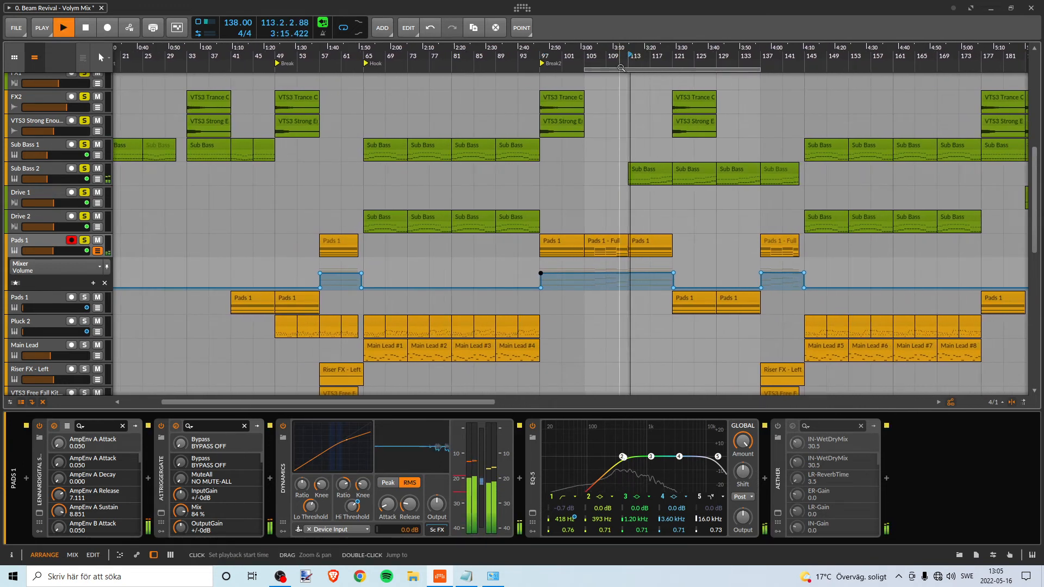
double_click(585, 56)
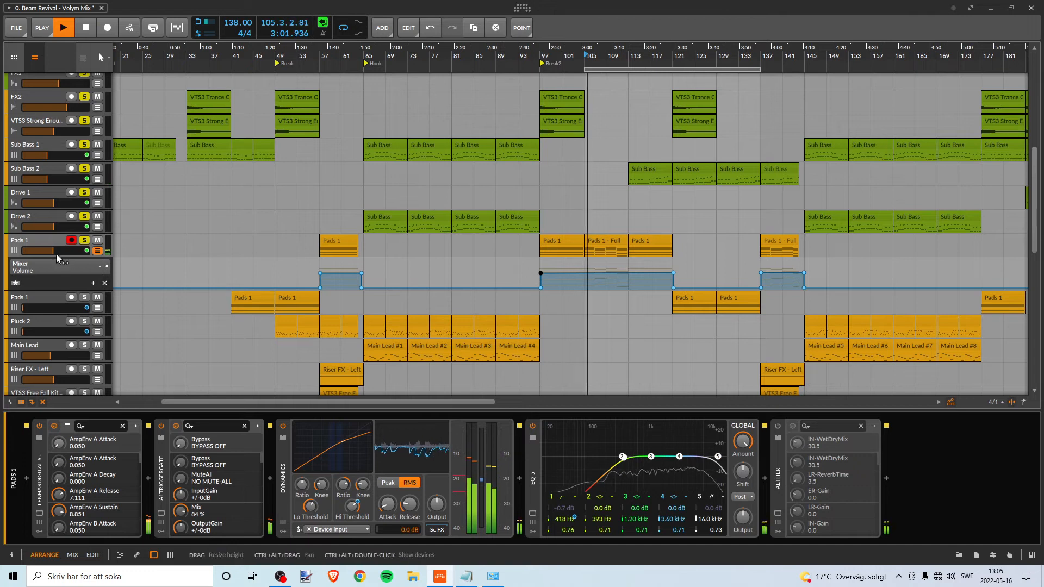
drag(55, 252, 55, 252)
key(space)
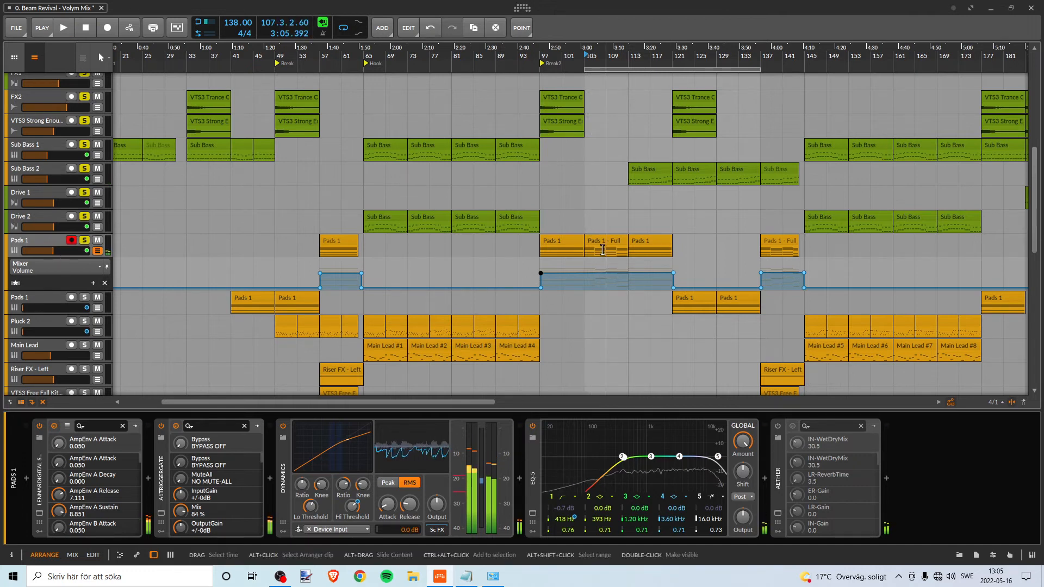
scroll(583, 261, down, 3)
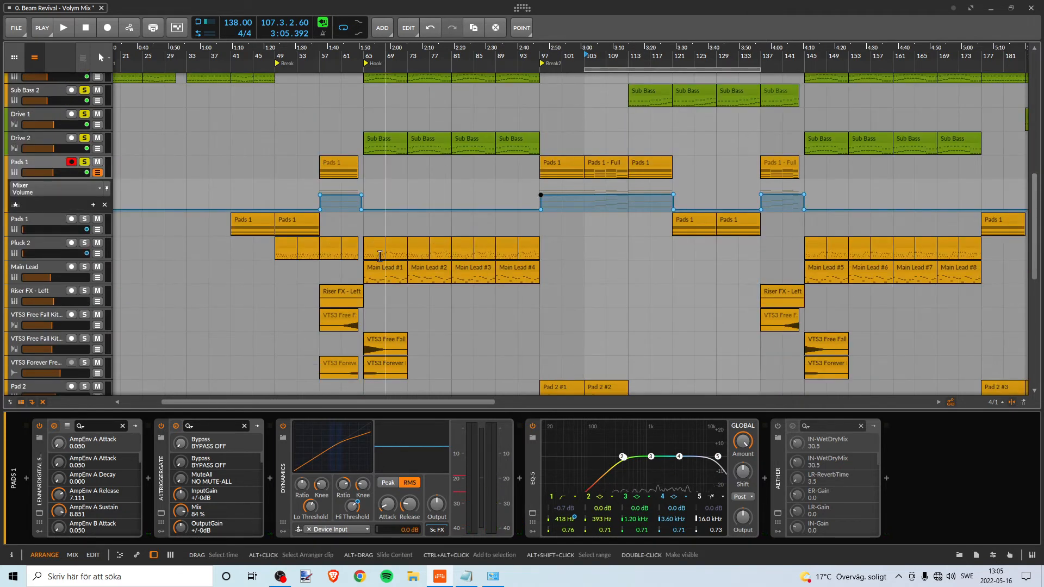
Solo the Main1 track and play it briefly from bar 113
scroll(575, 281, down, 4)
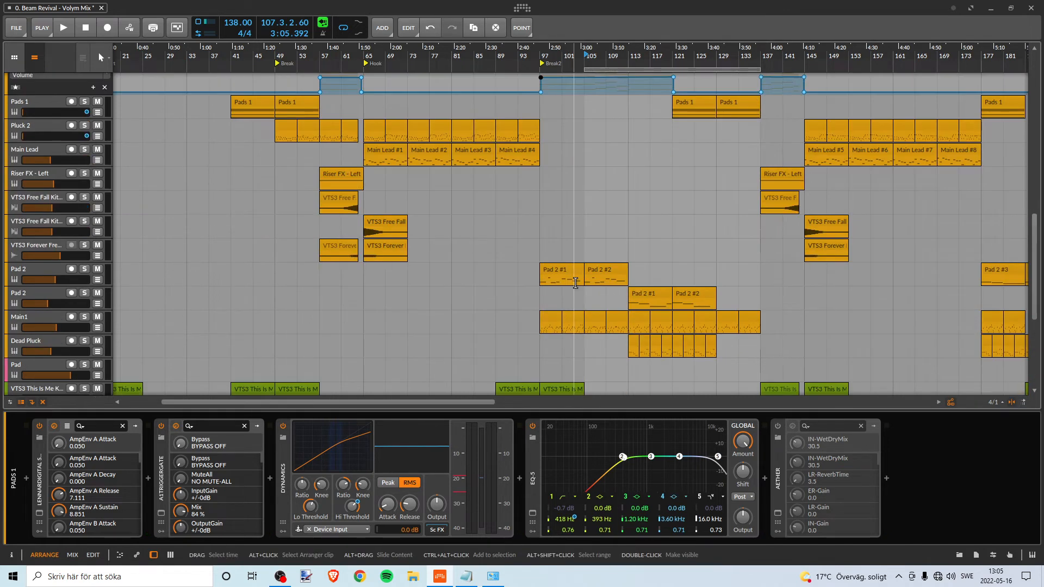
scroll(576, 281, down, 3)
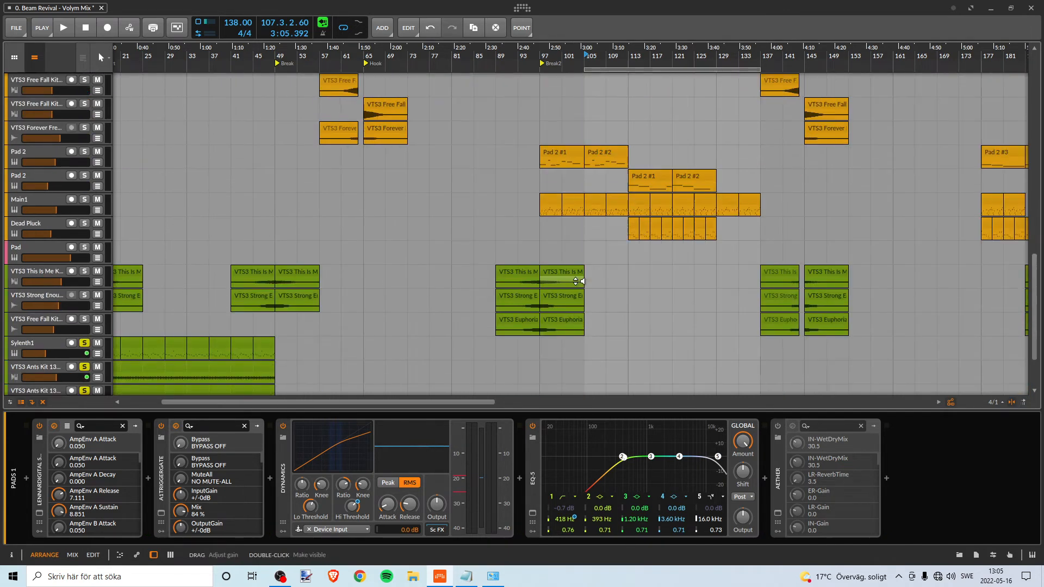
scroll(654, 272, up, 1)
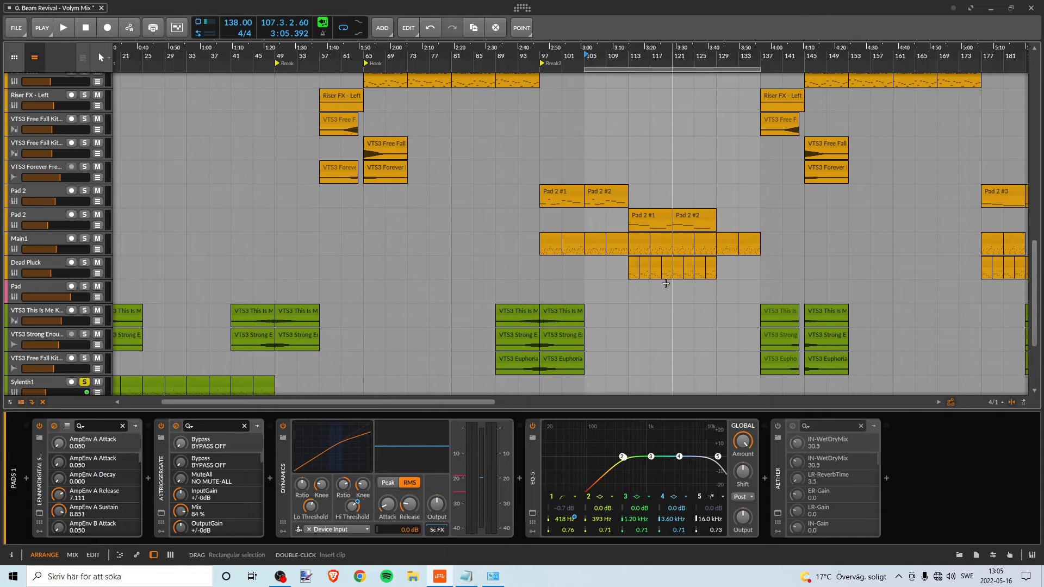
scroll(558, 242, right, 3)
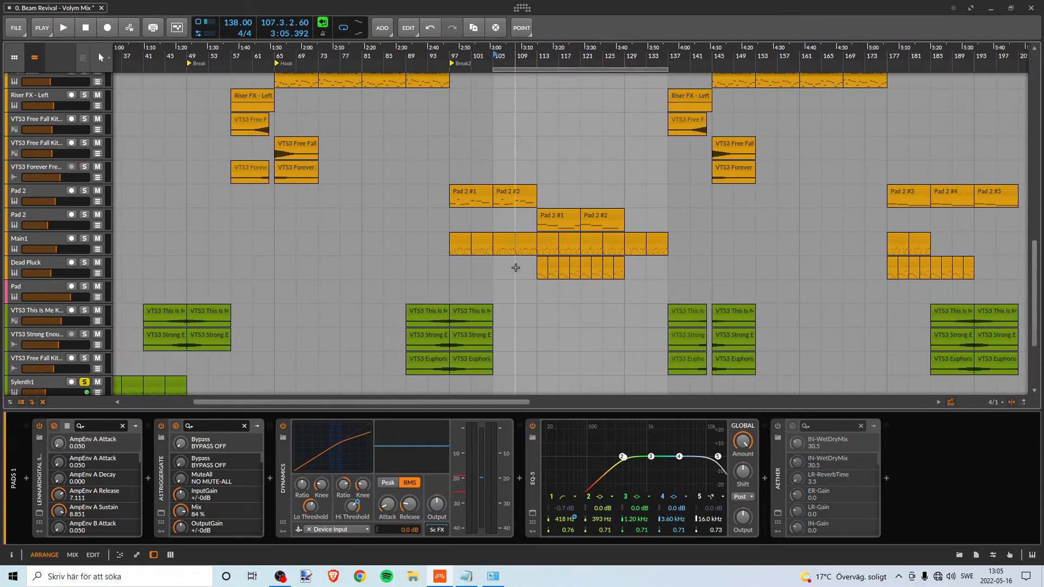
scroll(553, 281, down, 2)
scroll(554, 280, up, 3)
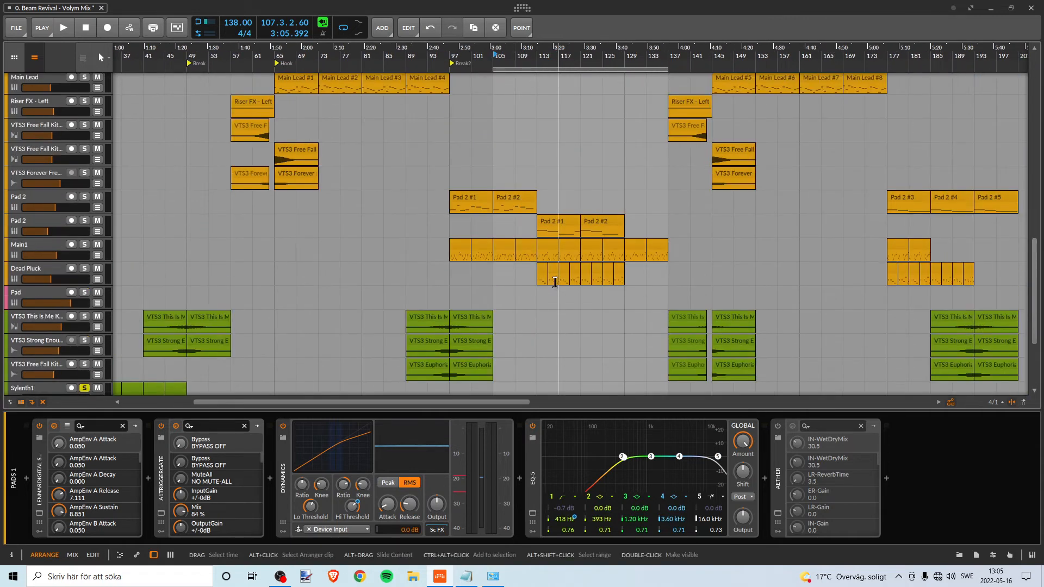
scroll(561, 290, up, 1)
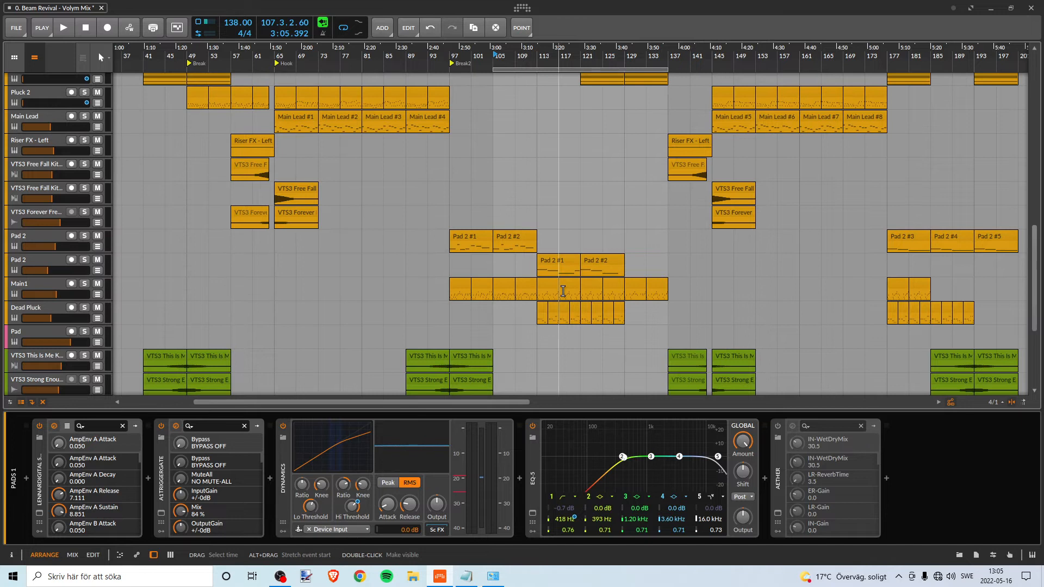
click(84, 286)
key(space)
key(space)
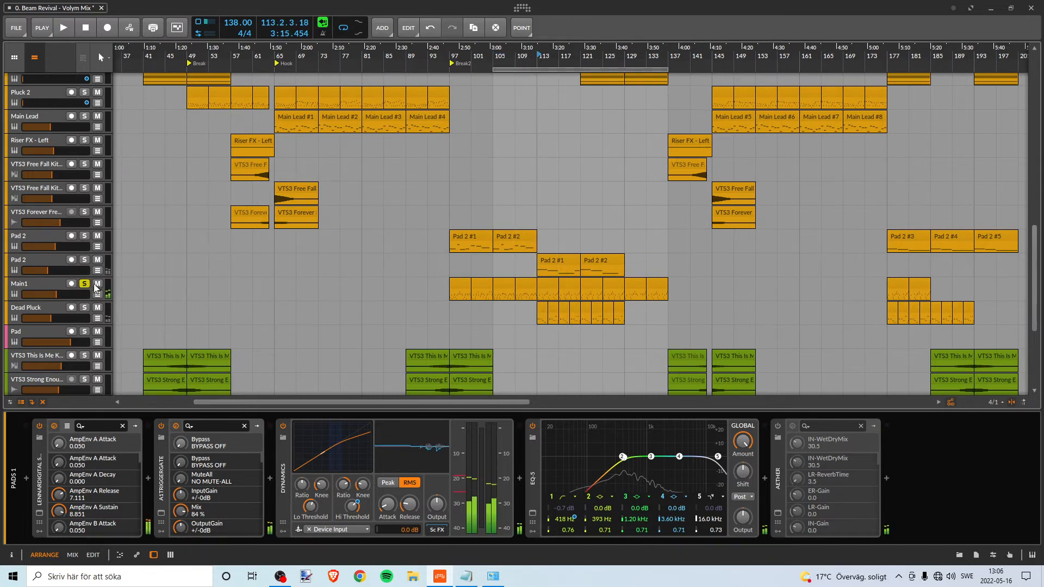
Switch the solo from Main1 to Dead Pluck and play from bar 111 into its first clips
click(84, 284)
click(85, 308)
click(526, 56)
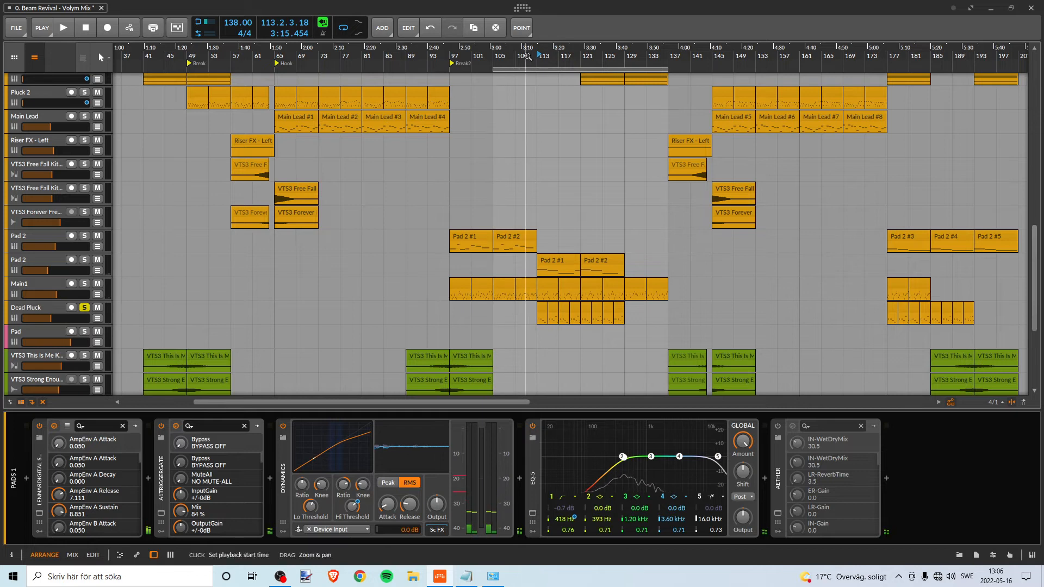
key(space)
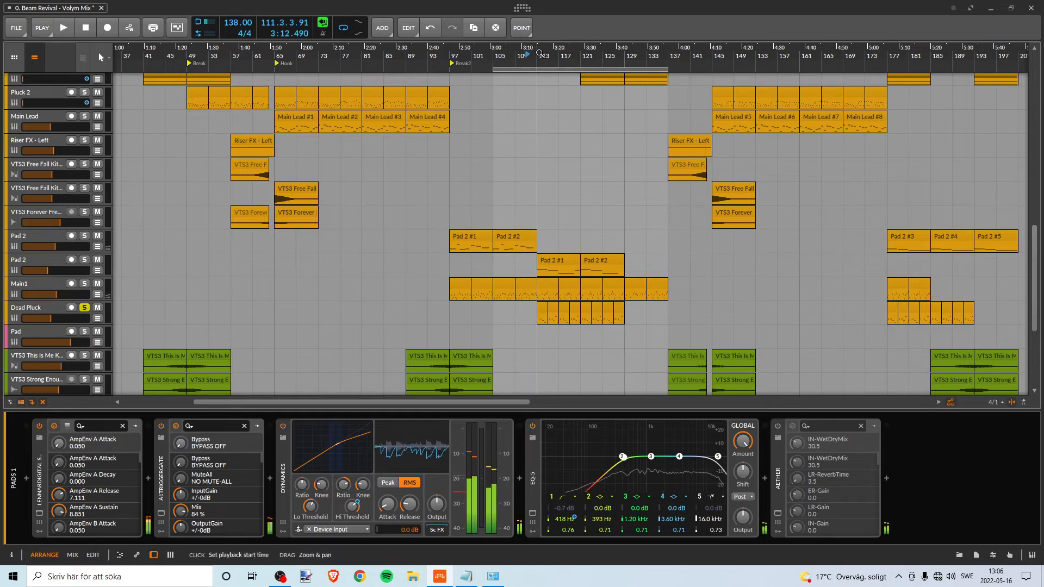
key(space)
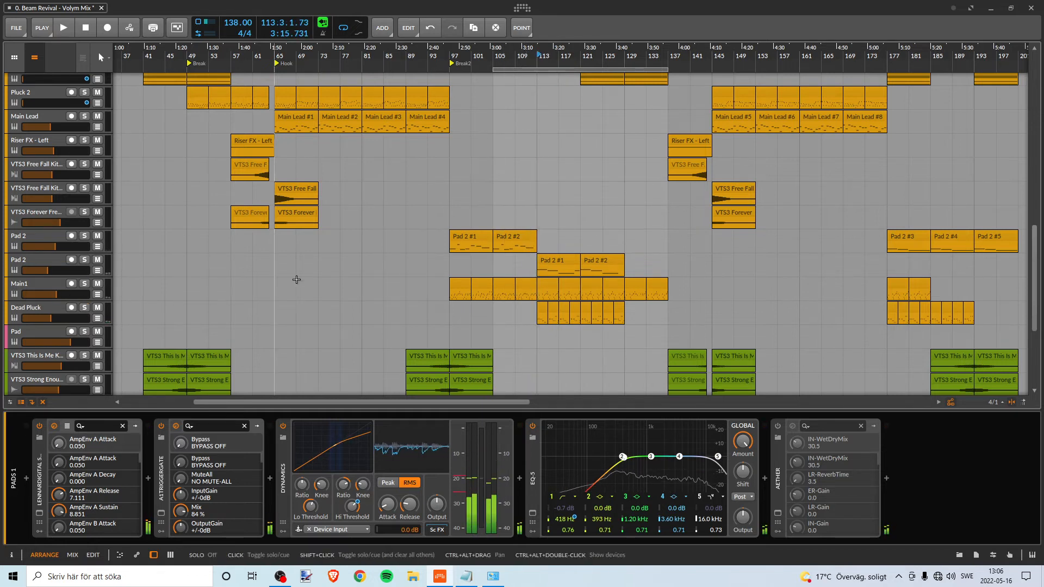
Solo the lower Pad 2 track and listen to its first clip from bar 113
click(84, 260)
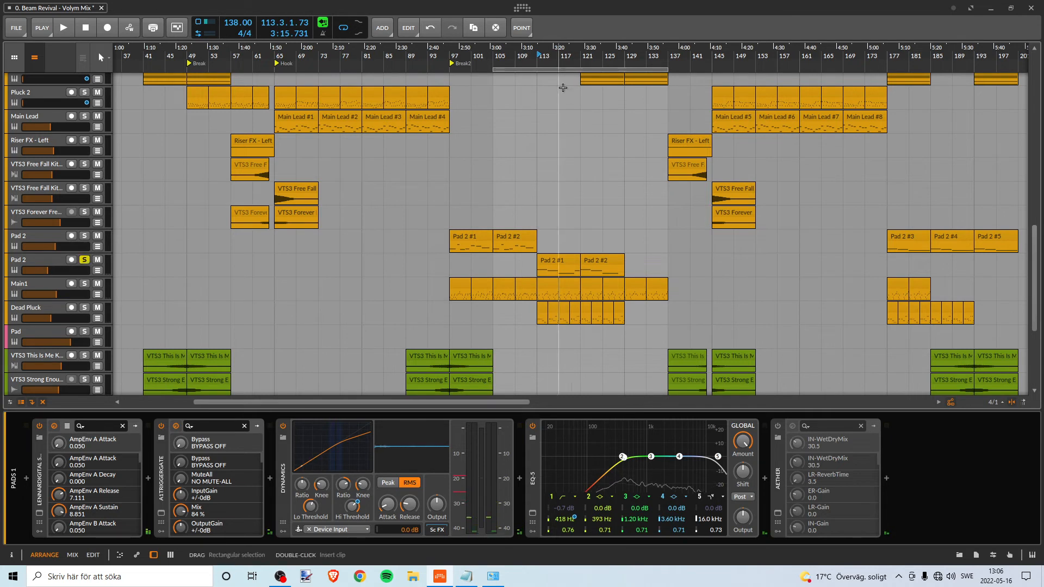
click(538, 123)
key(space)
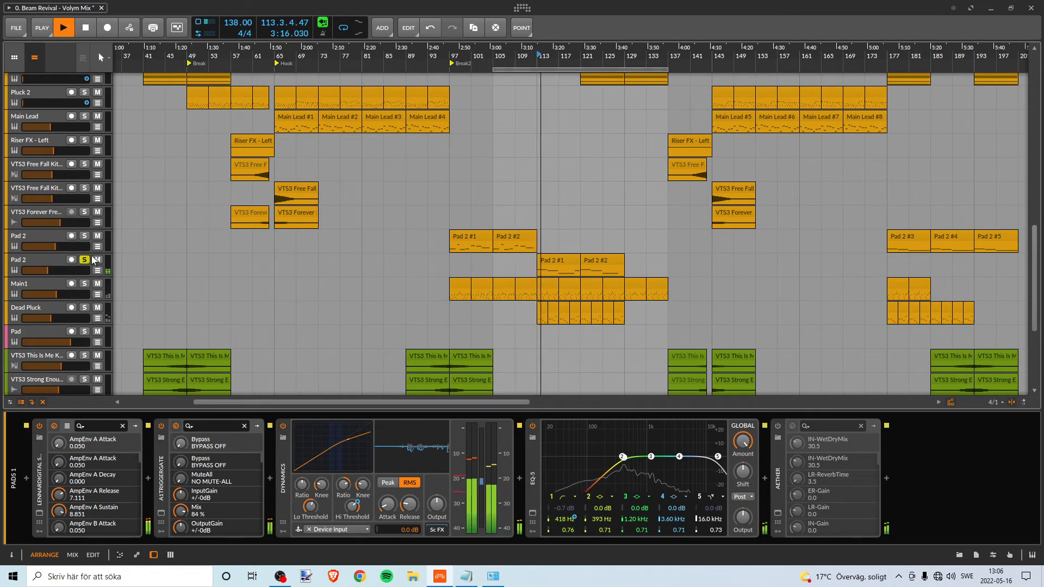
key(space)
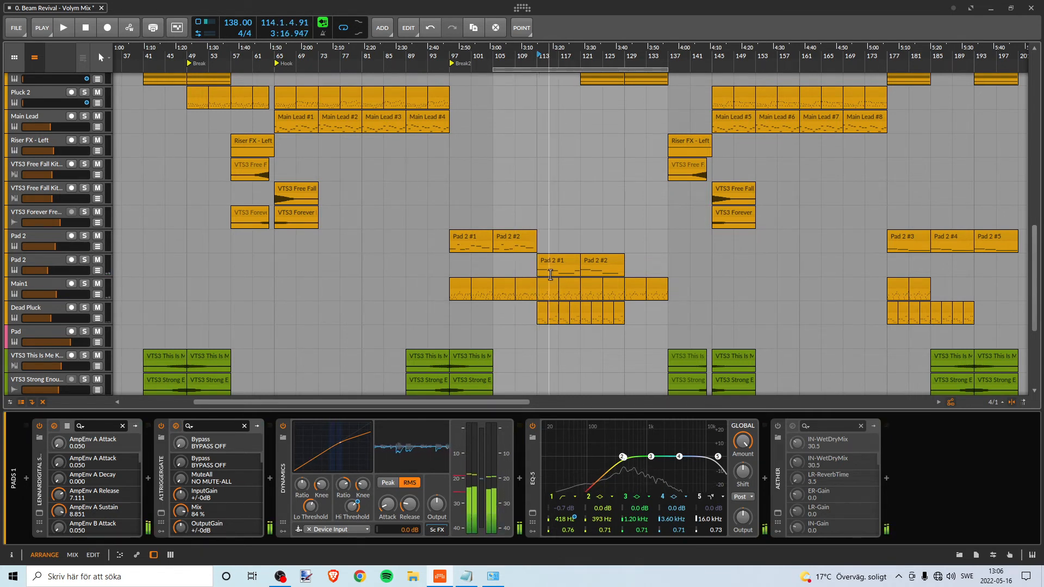
With Dead Pluck soloed and the loop region spanning bars 113 to 129, slightly lower Dead Pluck's volume during playback
click(82, 307)
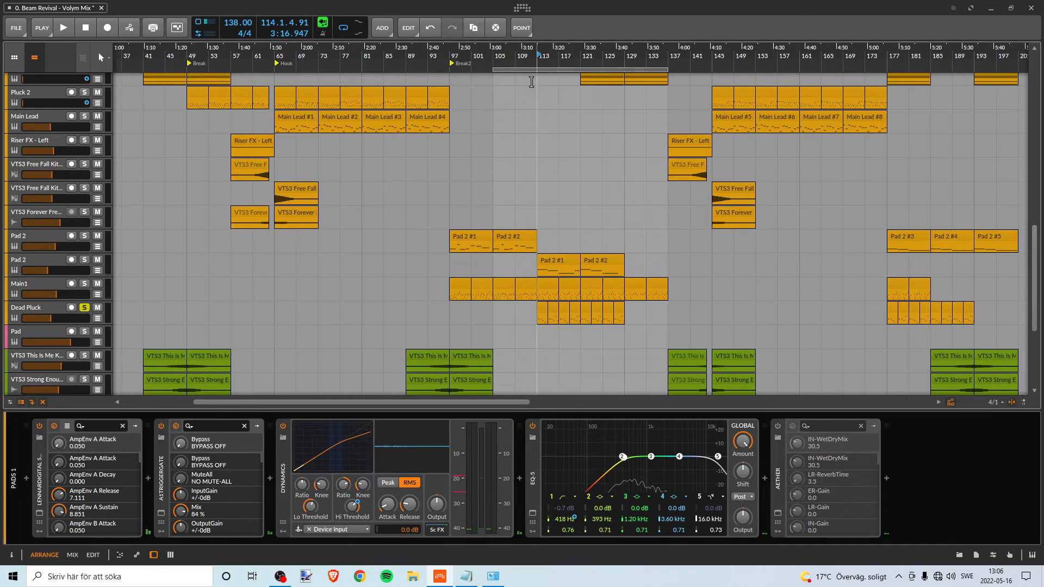
drag(526, 69, 569, 68)
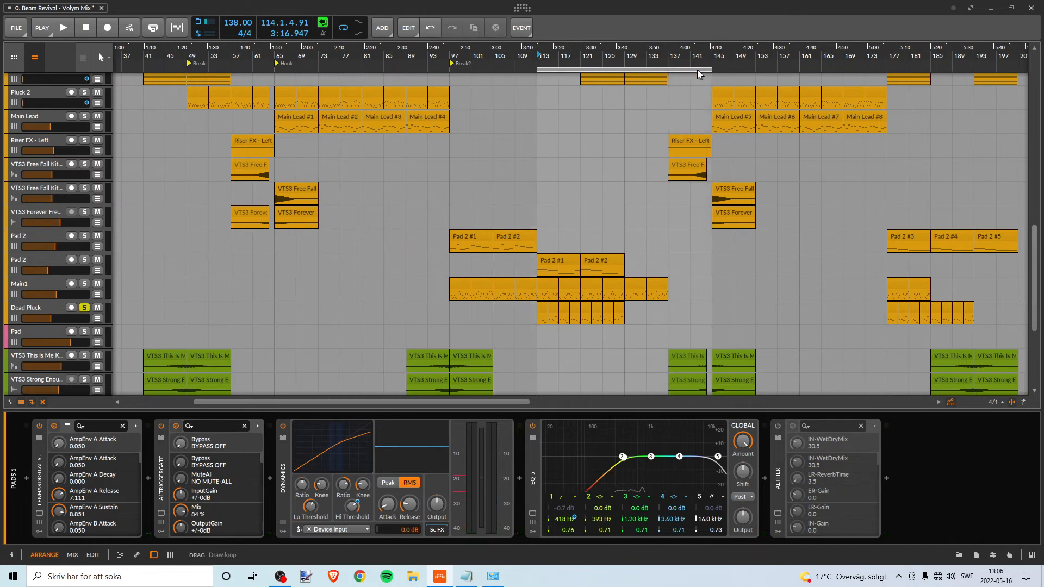
drag(710, 70, 625, 70)
key(space)
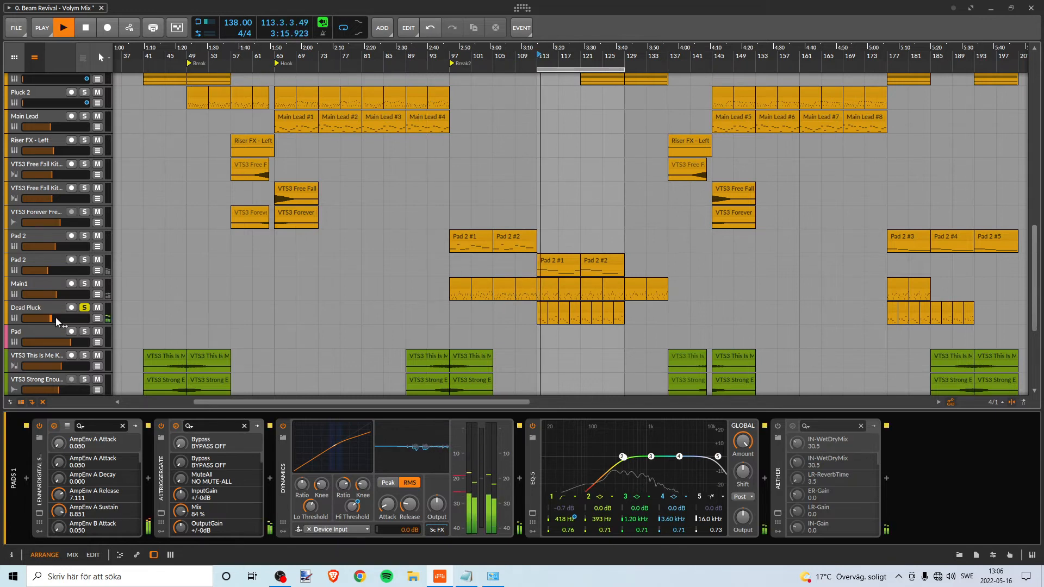
drag(56, 318, 51, 318)
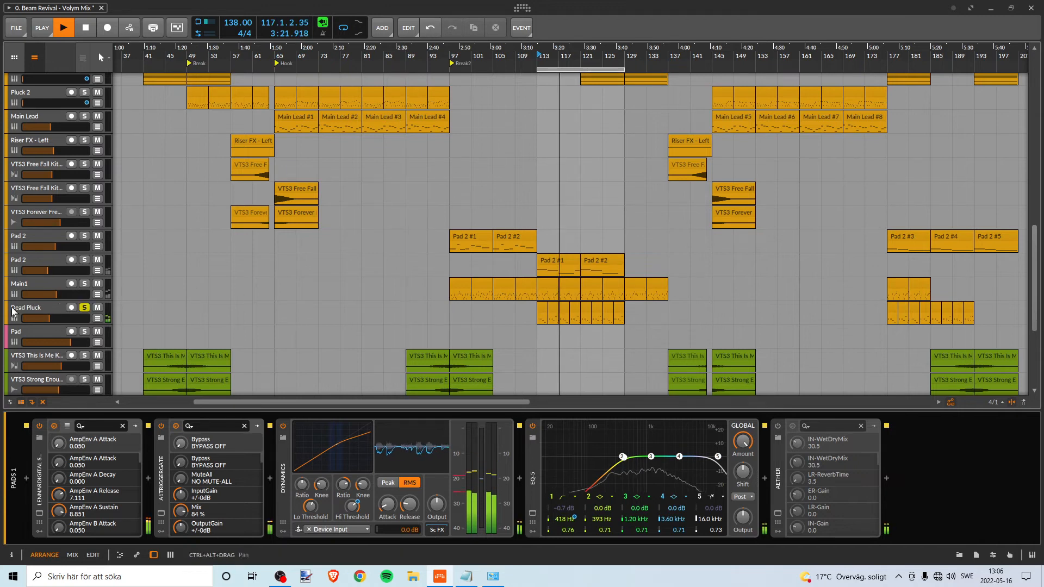
Select the Main1 track, restart playback from bar 113, and add the lower Pad 2 track to the soloed tracks
click(45, 287)
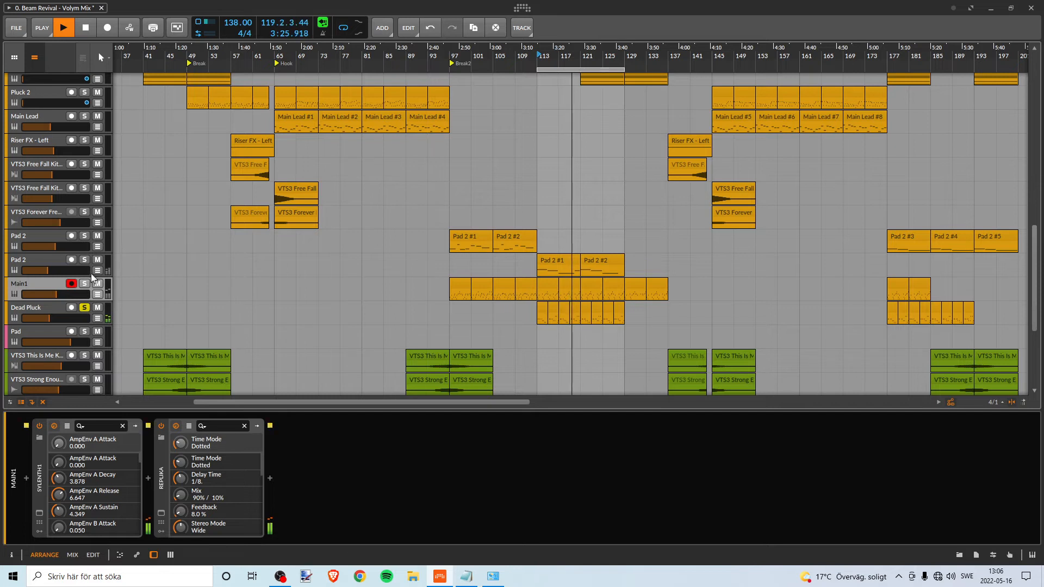
key(space)
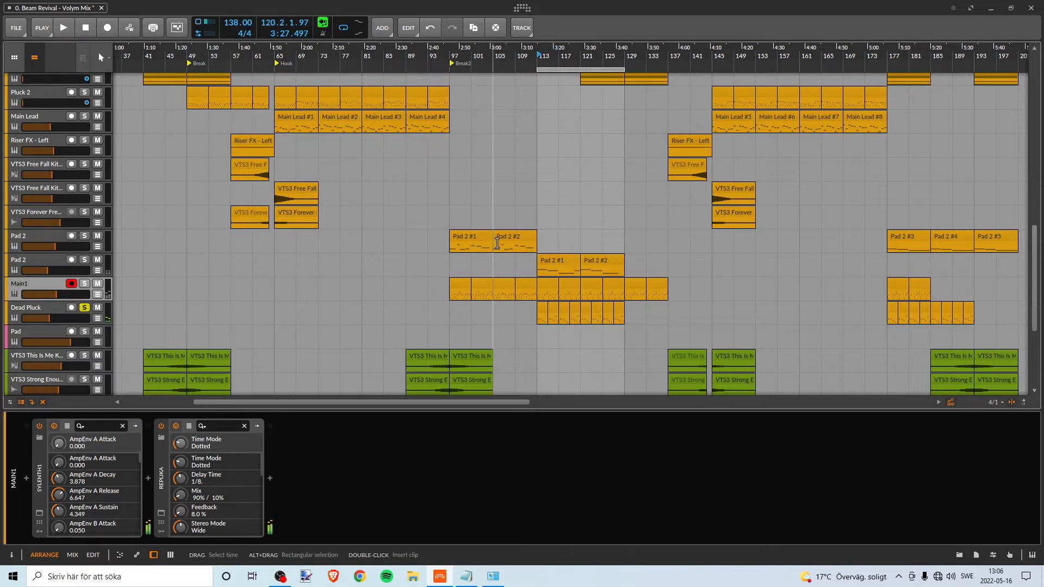
key(space)
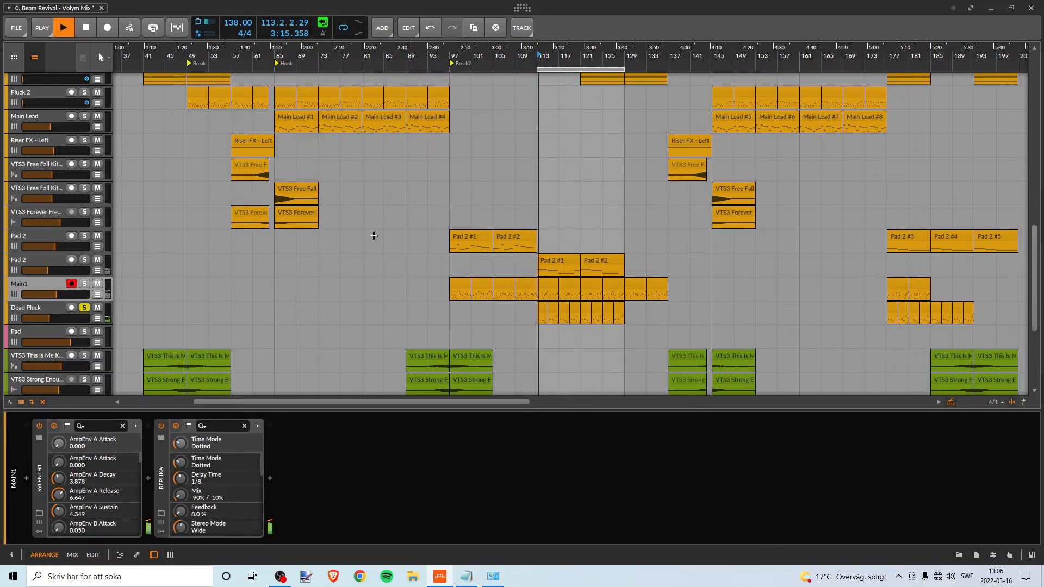
click(83, 260)
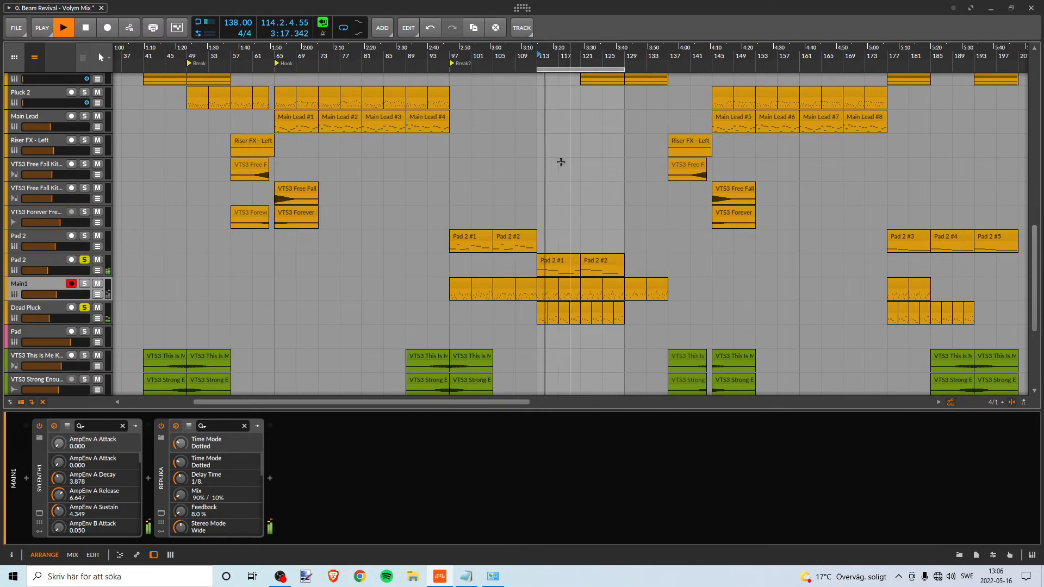
Add Main1 to the solo and lower its volume to about -16.0 dB while playing from bar 113
drag(56, 295, 54, 294)
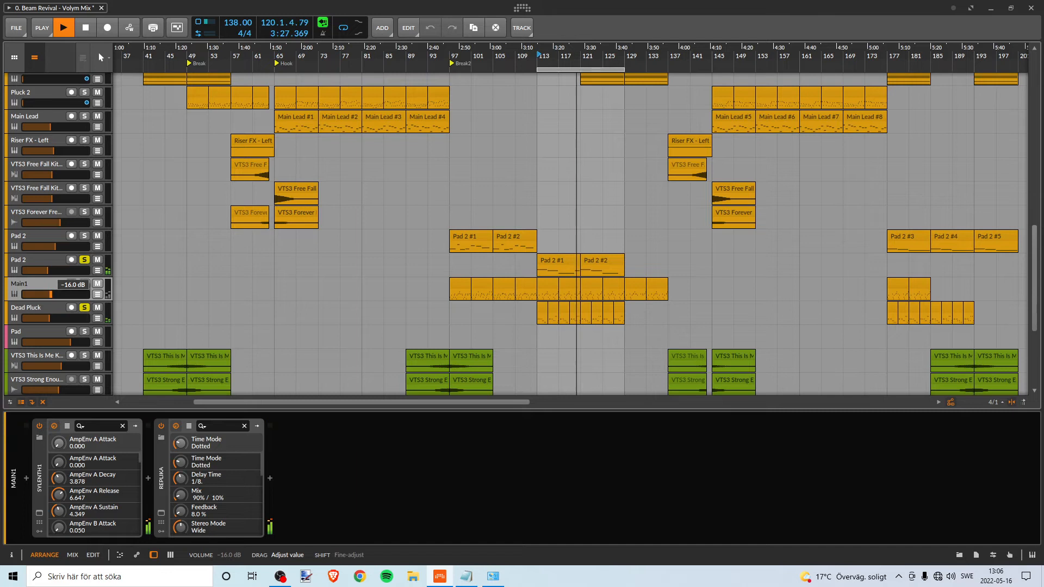
drag(51, 294, 51, 294)
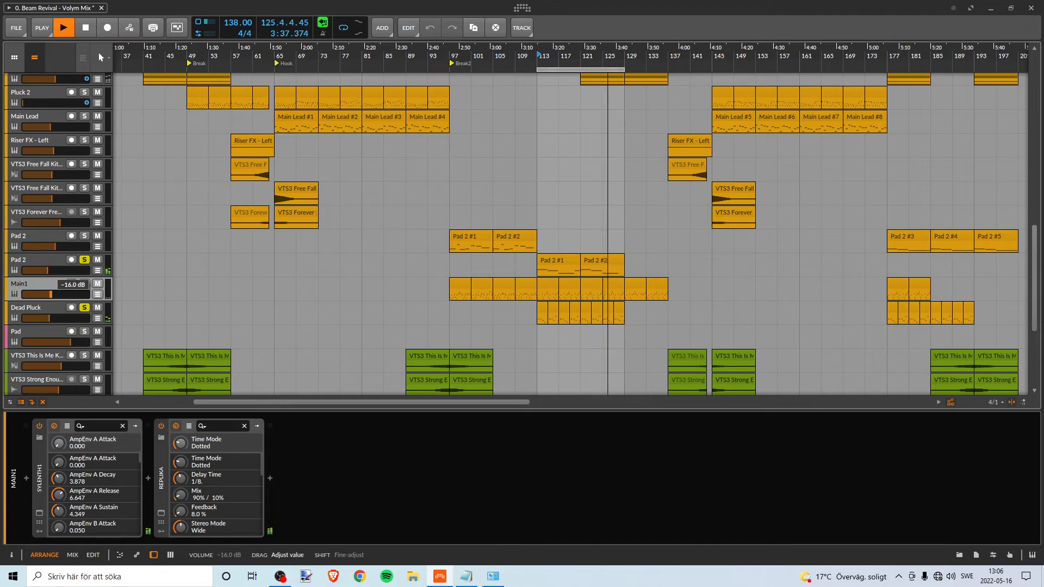
click(72, 283)
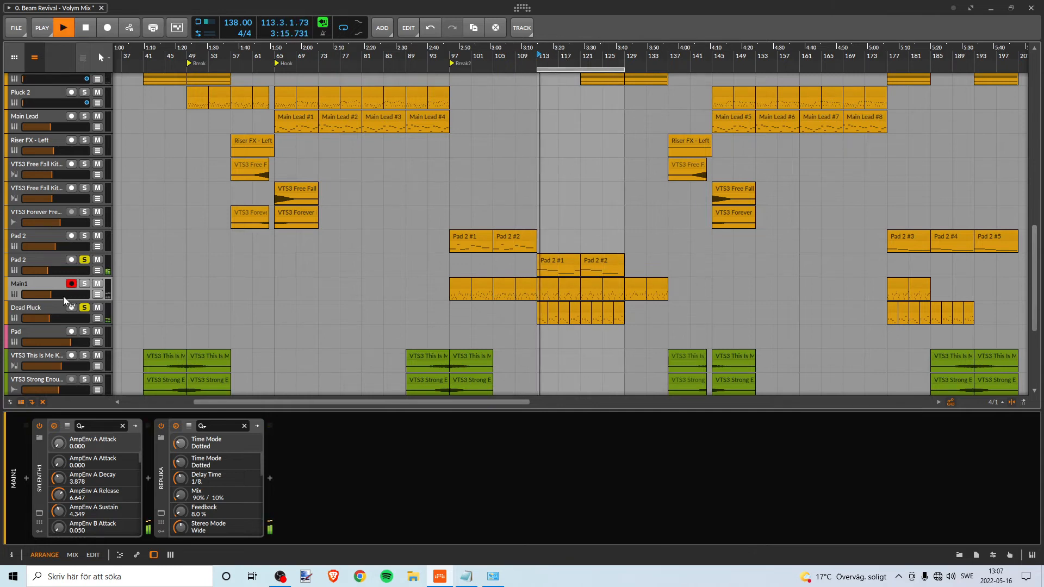
drag(50, 294, 50, 293)
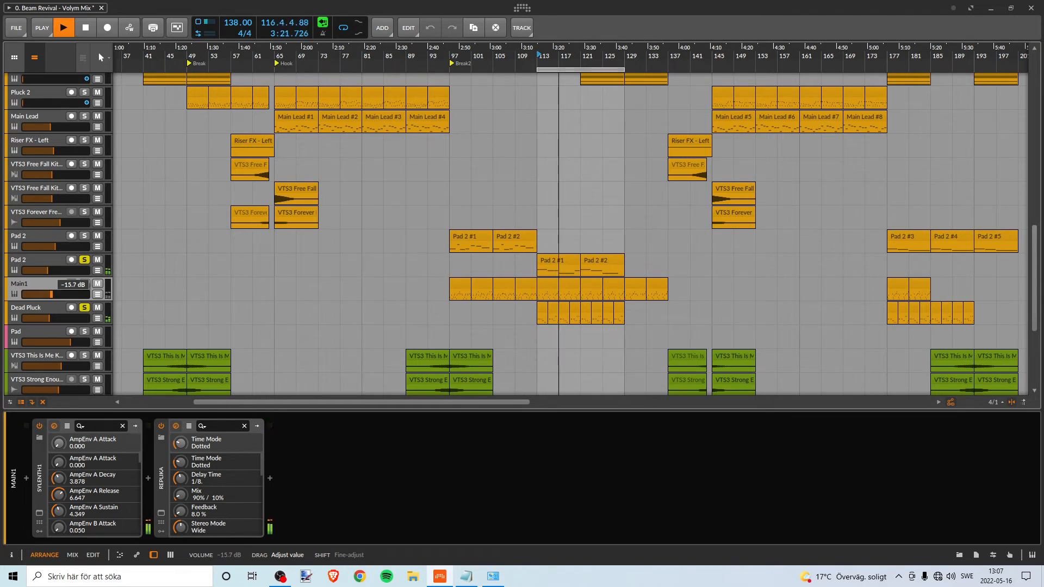
drag(52, 294, 51, 294)
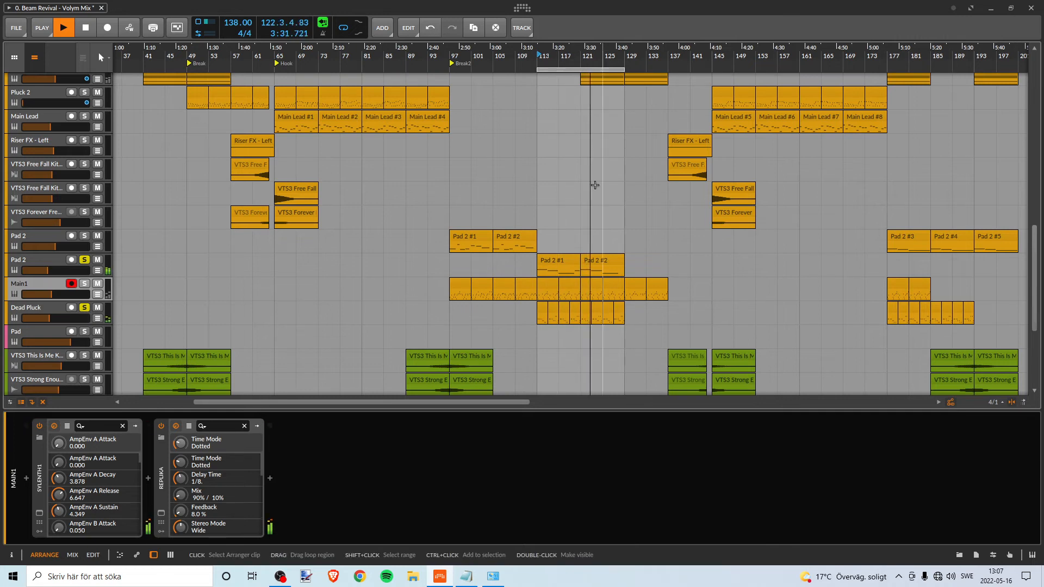
key(space)
key(space)
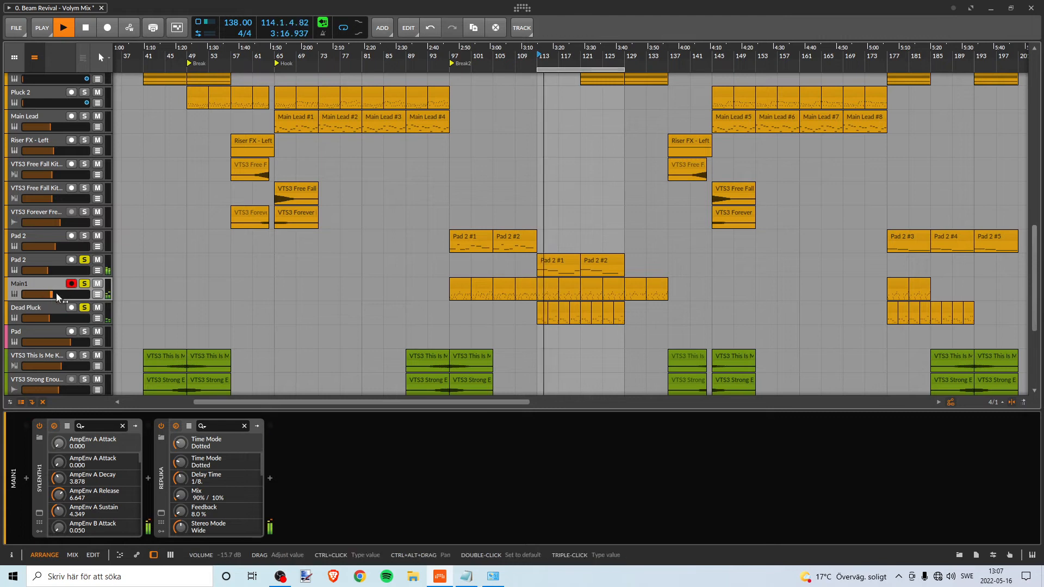
drag(56, 292, 47, 292)
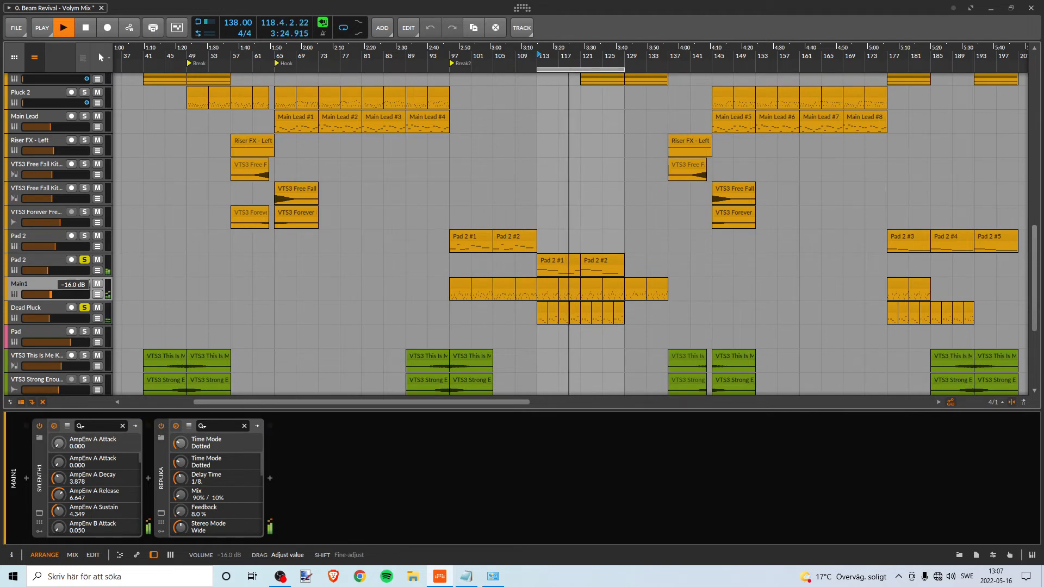
drag(50, 294, 50, 294)
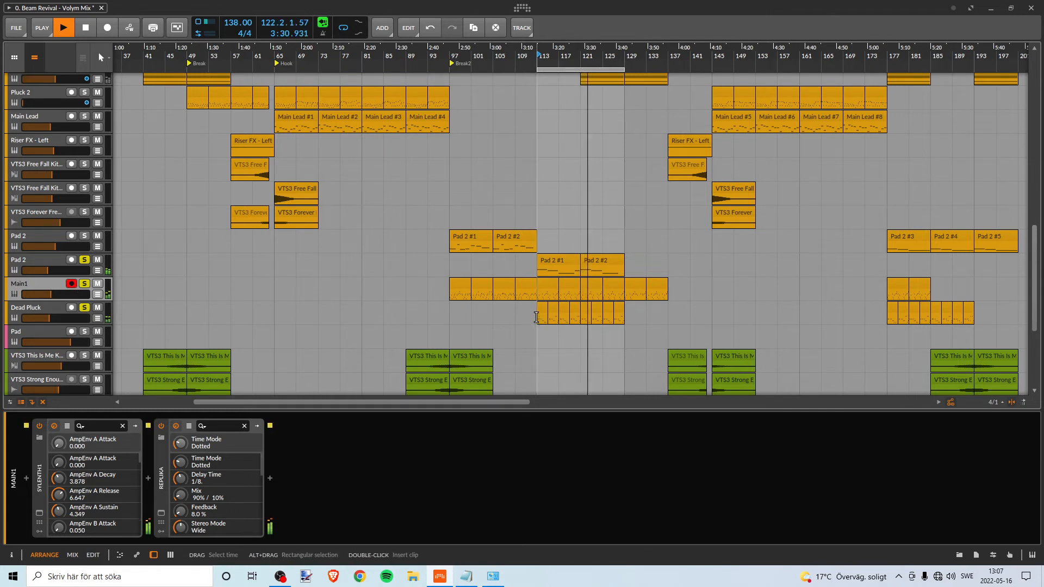
Select the lower Pad 2 track and set its volume to about -18.2 dB while playing from bar 113
scroll(485, 318, down, 3)
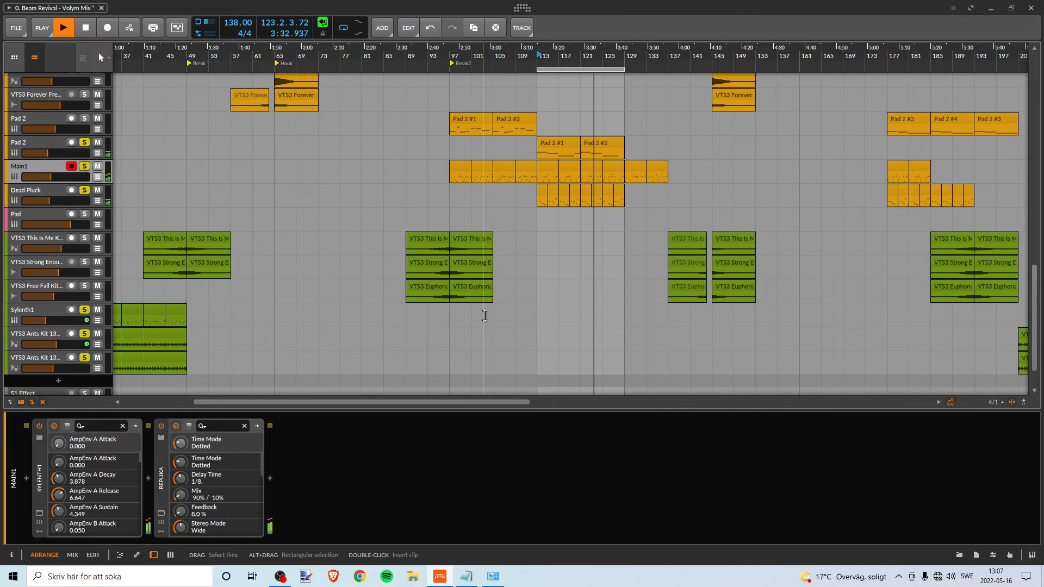
scroll(485, 316, up, 3)
scroll(485, 316, down, 3)
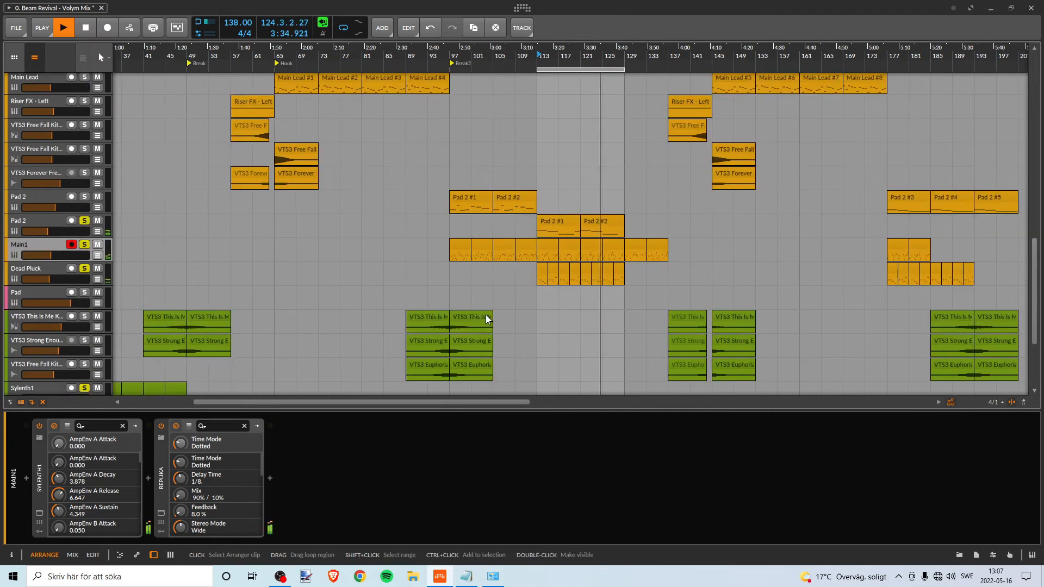
scroll(486, 318, up, 3)
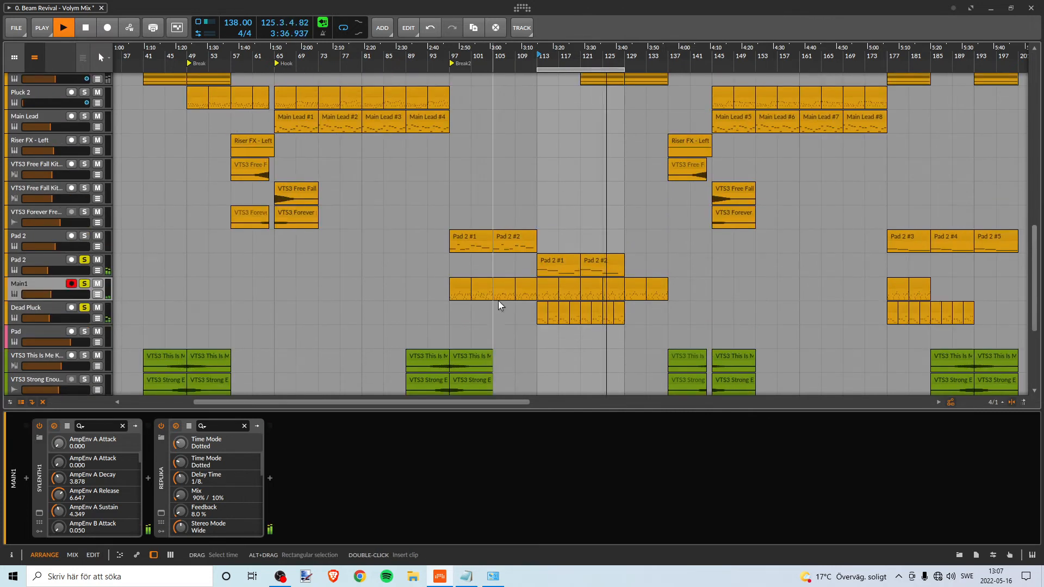
click(53, 260)
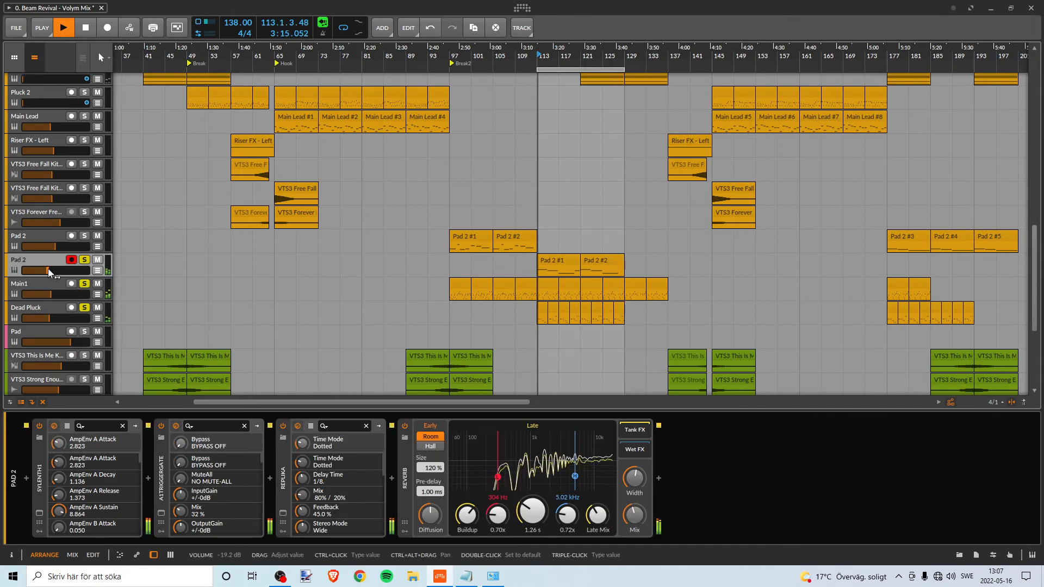
drag(48, 269, 47, 269)
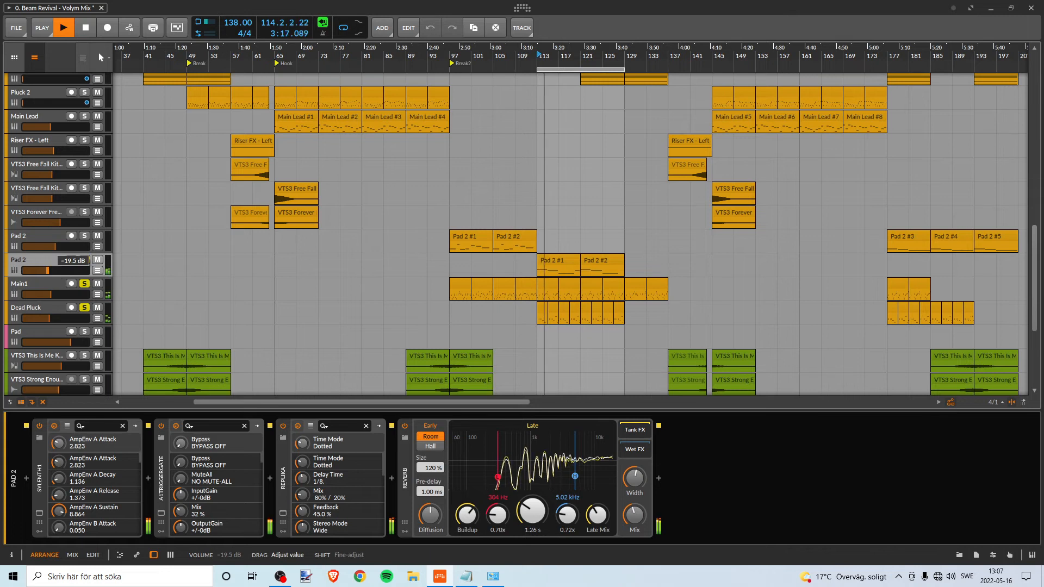
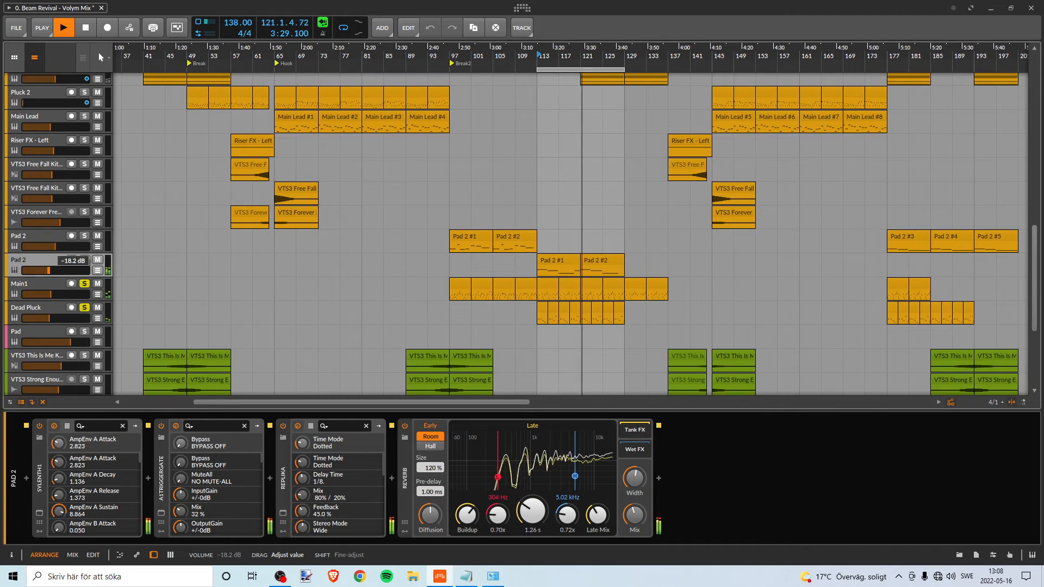
drag(48, 271, 48, 271)
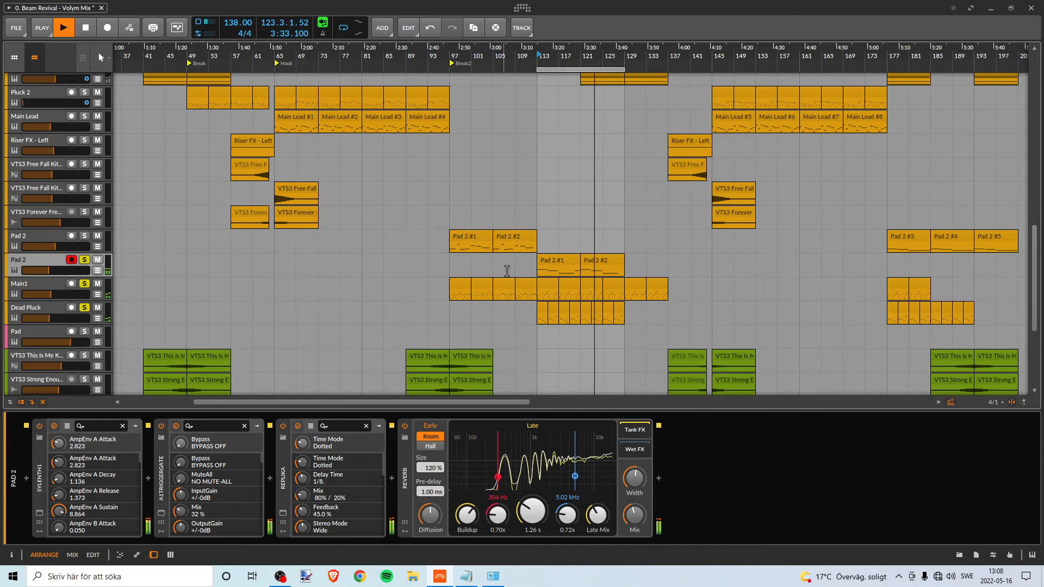
Listen to the lower Pad 2, Main1 and Dead Pluck together, restart from bar 113, and stop playback
scroll(561, 264, down, 3)
scroll(565, 265, up, 3)
scroll(565, 265, up, 1)
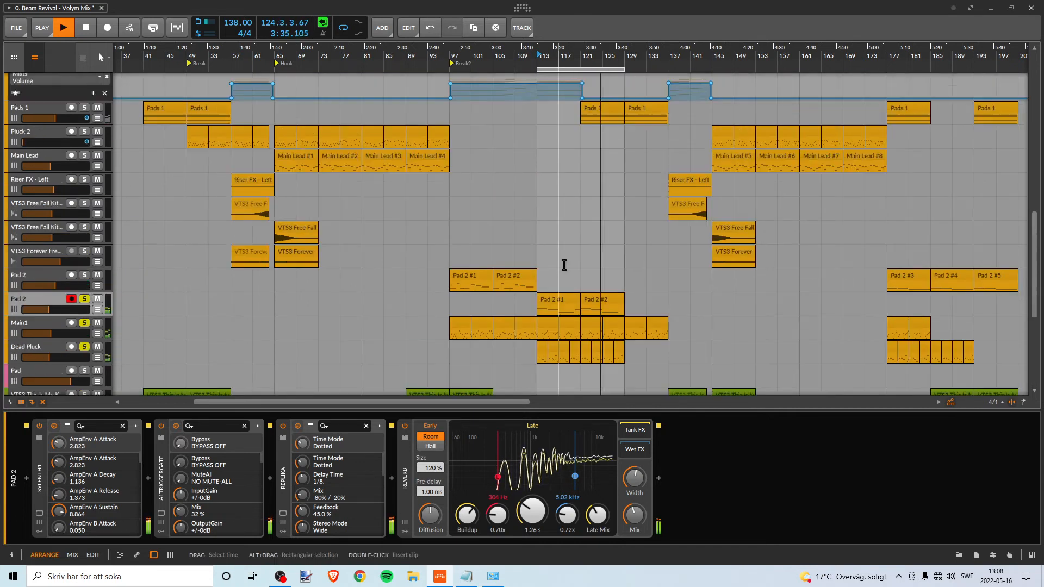
scroll(563, 264, down, 2)
scroll(559, 258, up, 1)
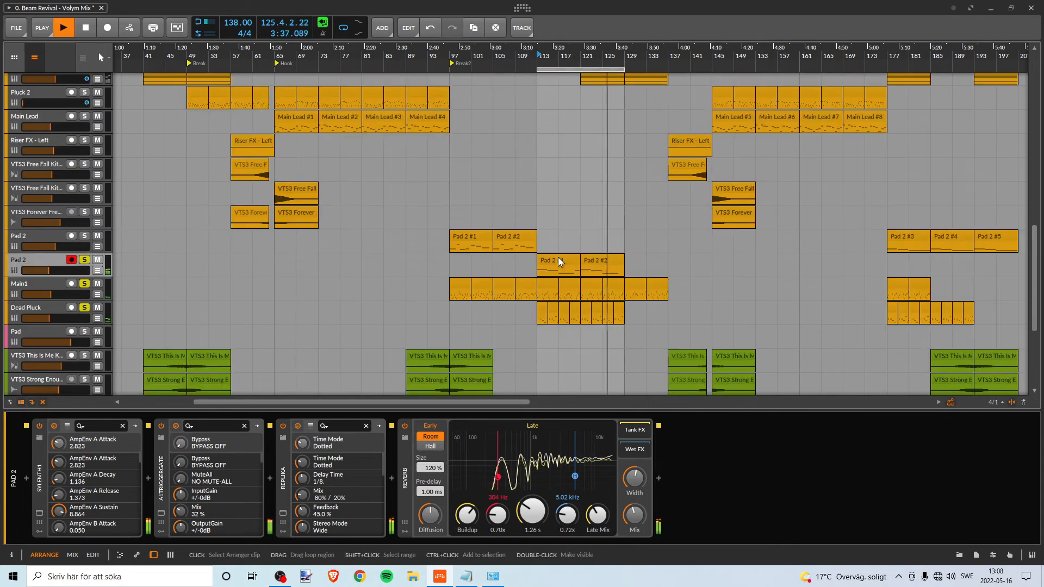
drag(710, 56, 677, 56)
drag(533, 67, 536, 120)
click(537, 128)
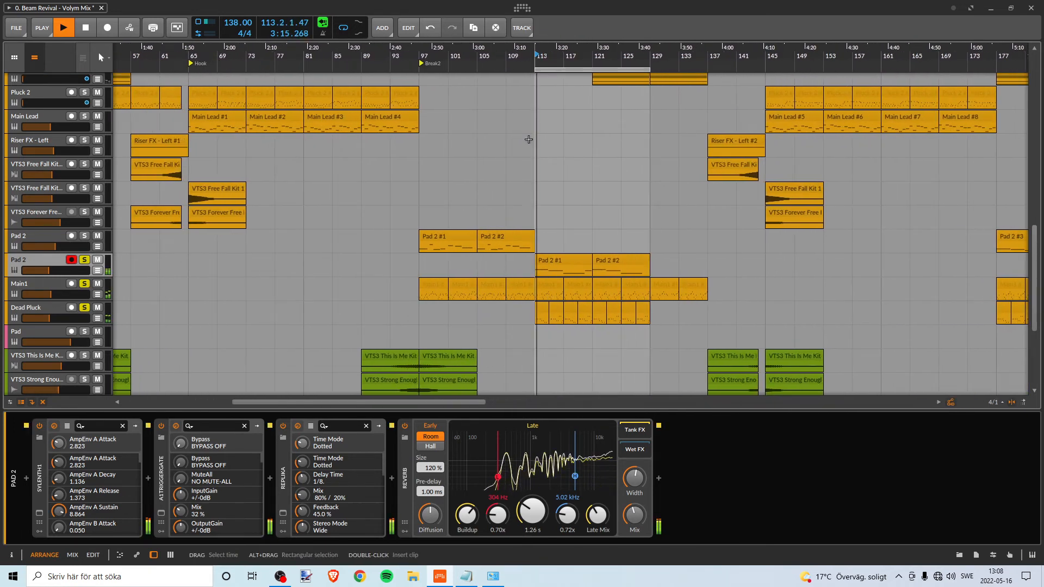
key(space)
Recolour the Dead Pluck, Main1 and lower Pad 2 tracks green
click(41, 307)
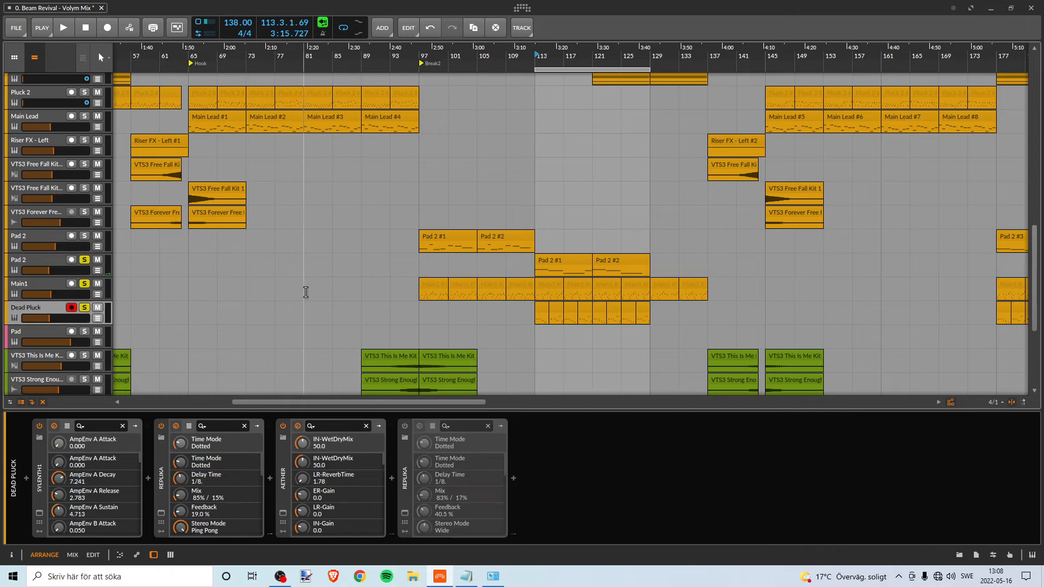
right_click(57, 309)
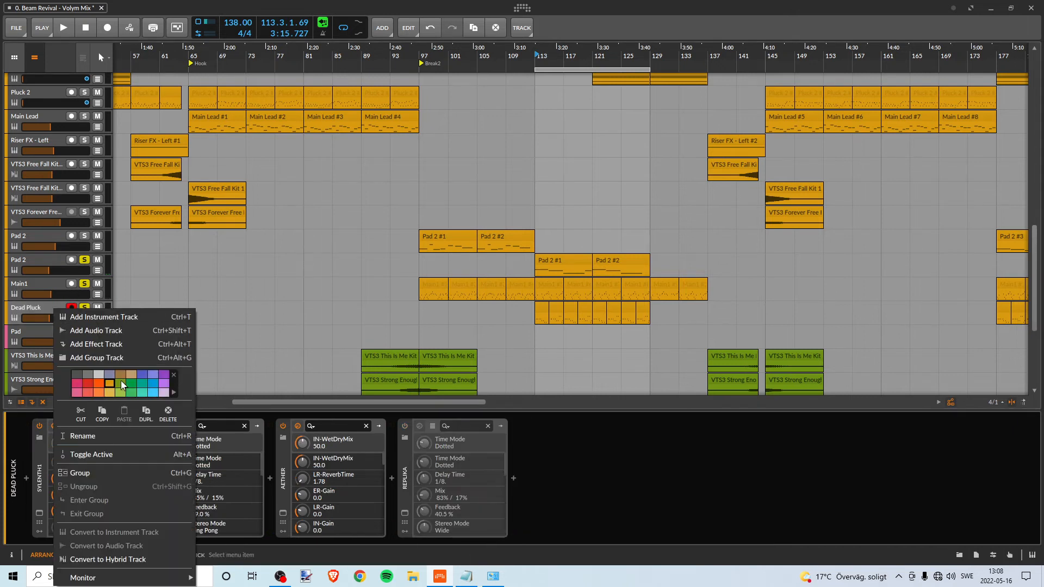
click(120, 384)
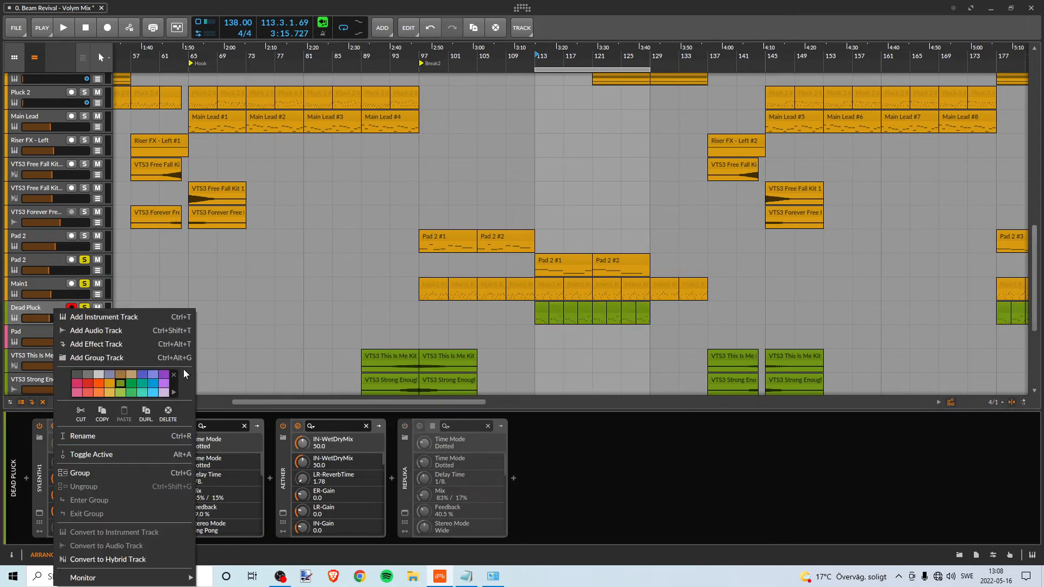
click(42, 316)
click(50, 285)
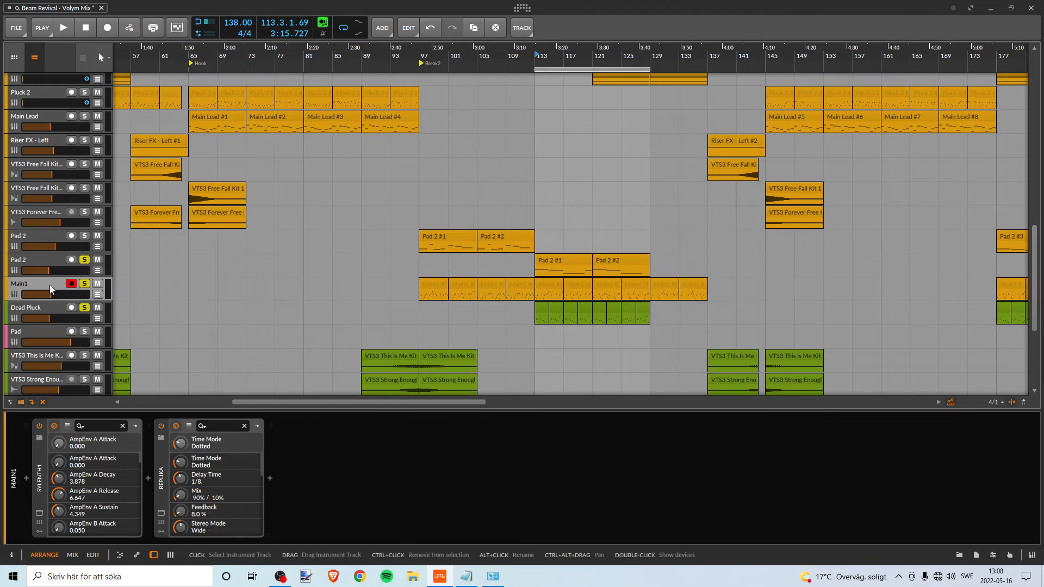
right_click(50, 285)
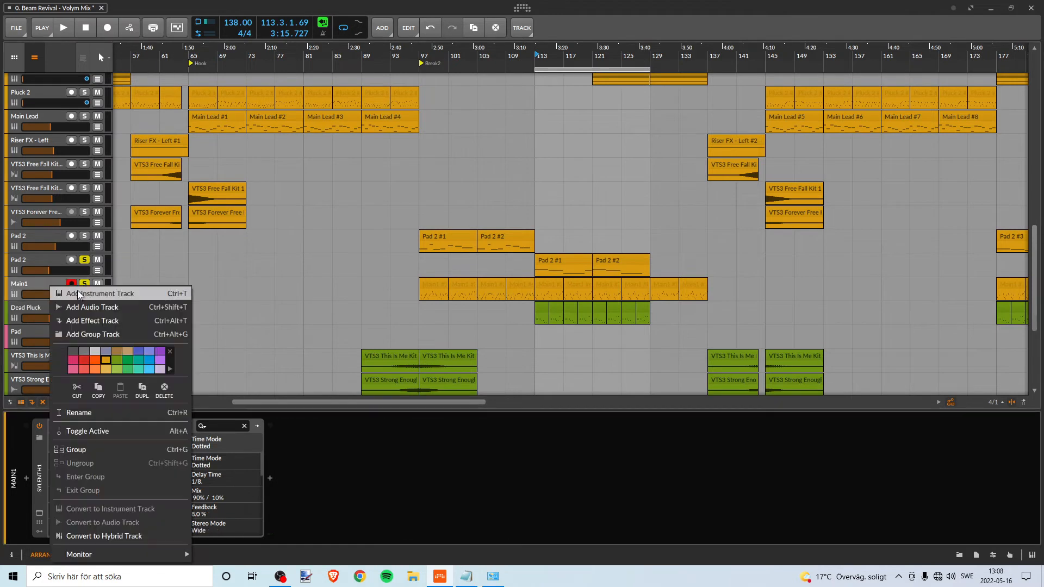
click(115, 358)
click(40, 282)
click(53, 260)
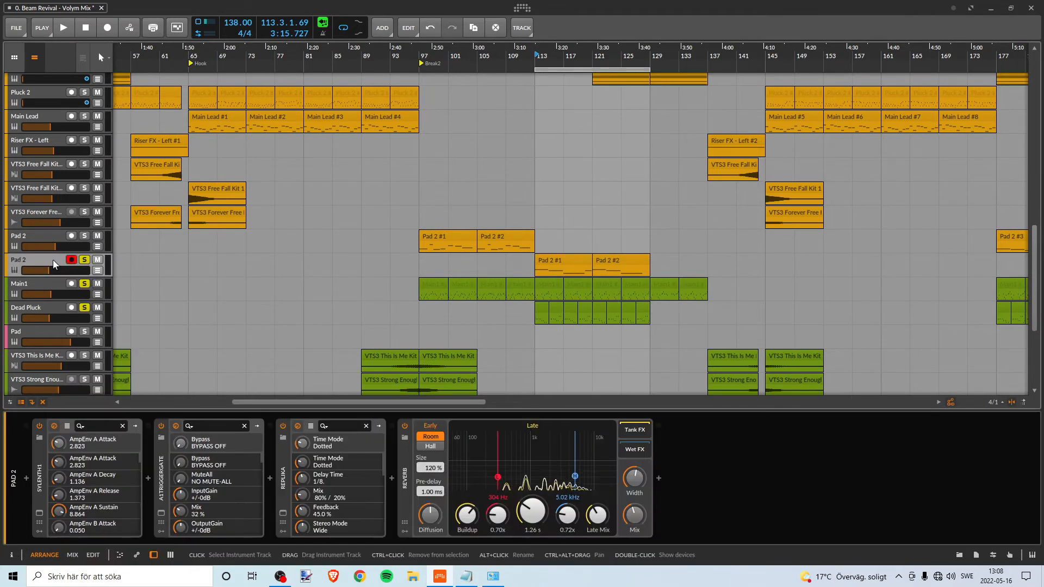
right_click(53, 260)
click(120, 336)
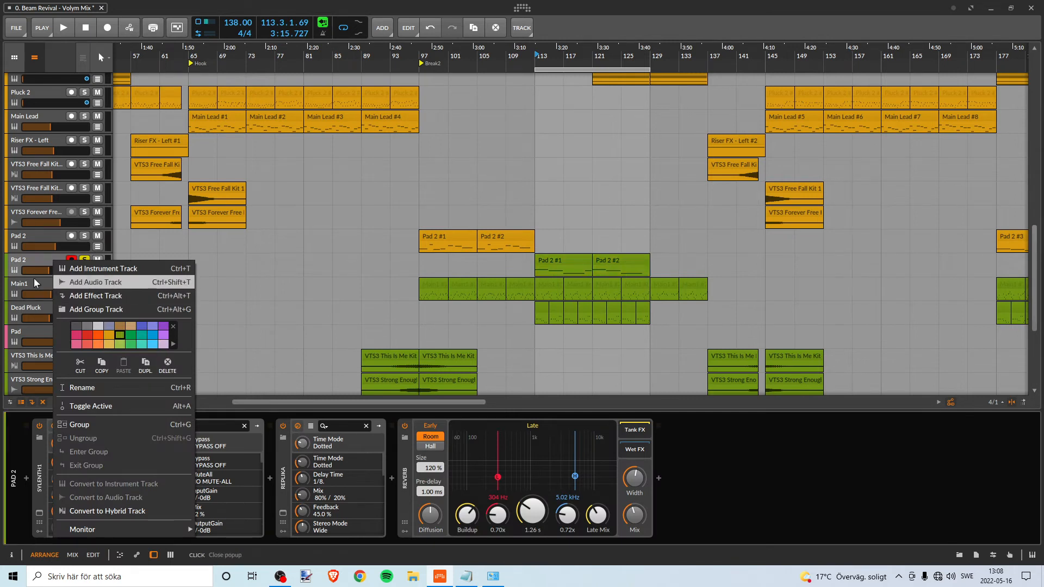
click(207, 273)
Move the loop region to bars 97 to 113 and start playback from bar 97
scroll(397, 245, up, 2)
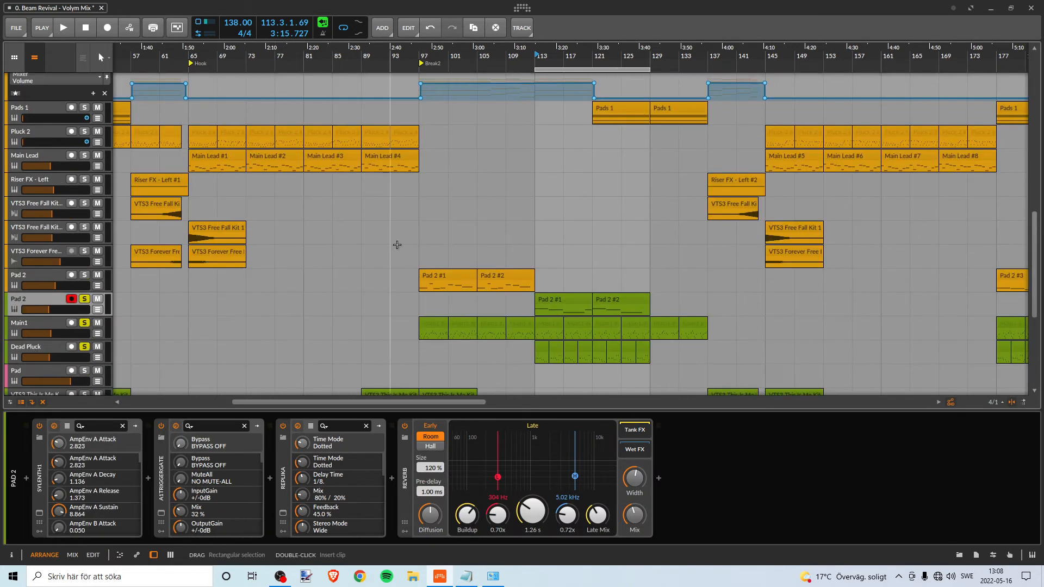
drag(556, 68, 435, 69)
click(423, 55)
key(space)
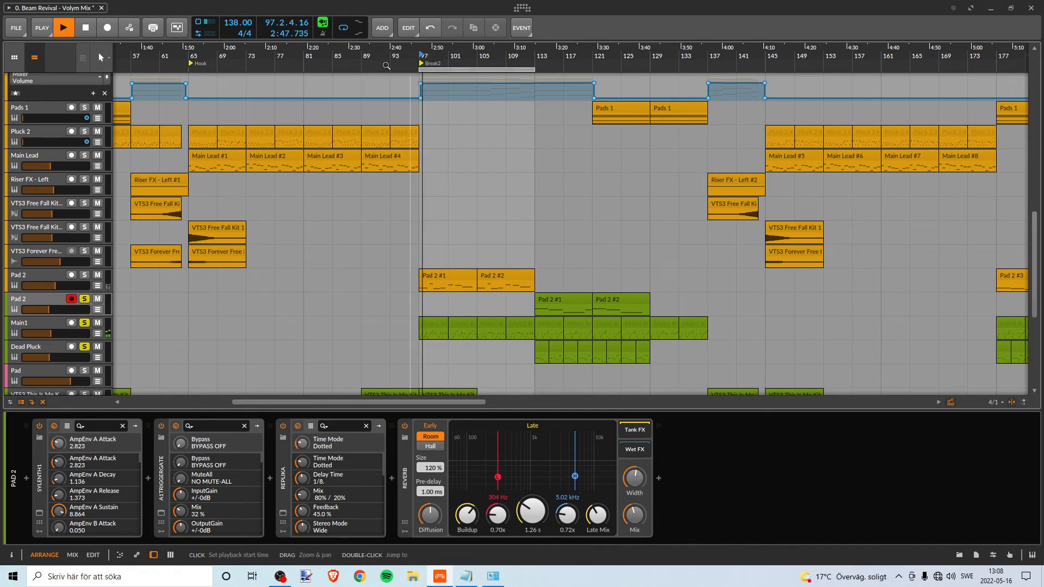
Add the upper Pad 2 track to the solo and slightly lower its volume during Break2 playback
click(46, 277)
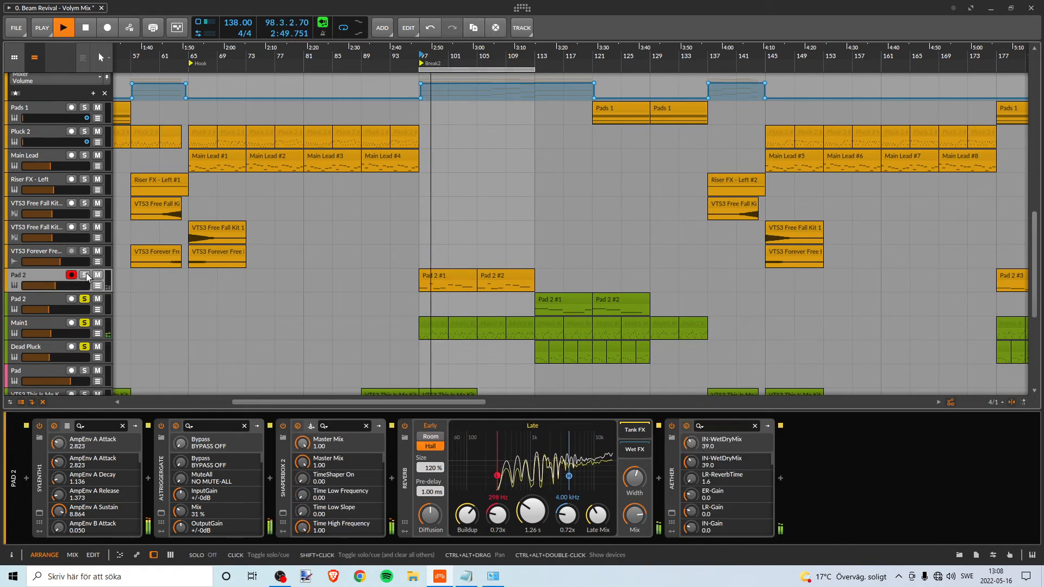
click(85, 276)
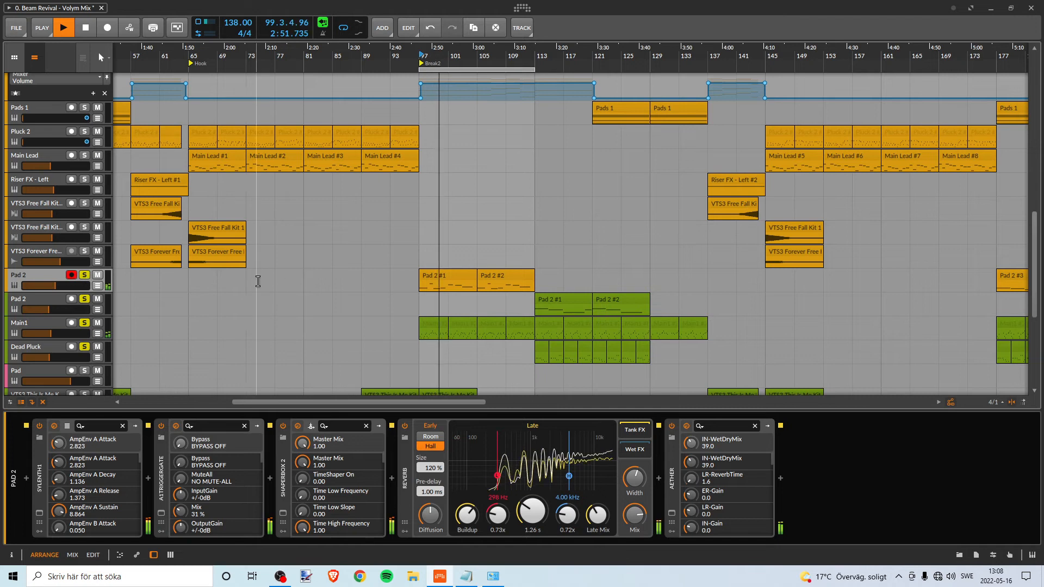
drag(62, 287, 55, 286)
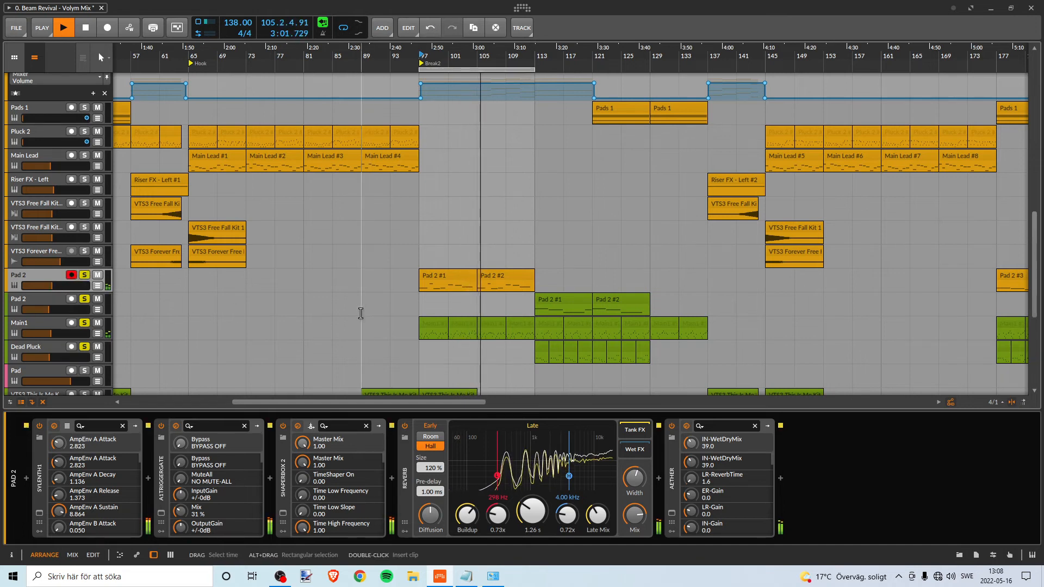
scroll(359, 306, down, 3)
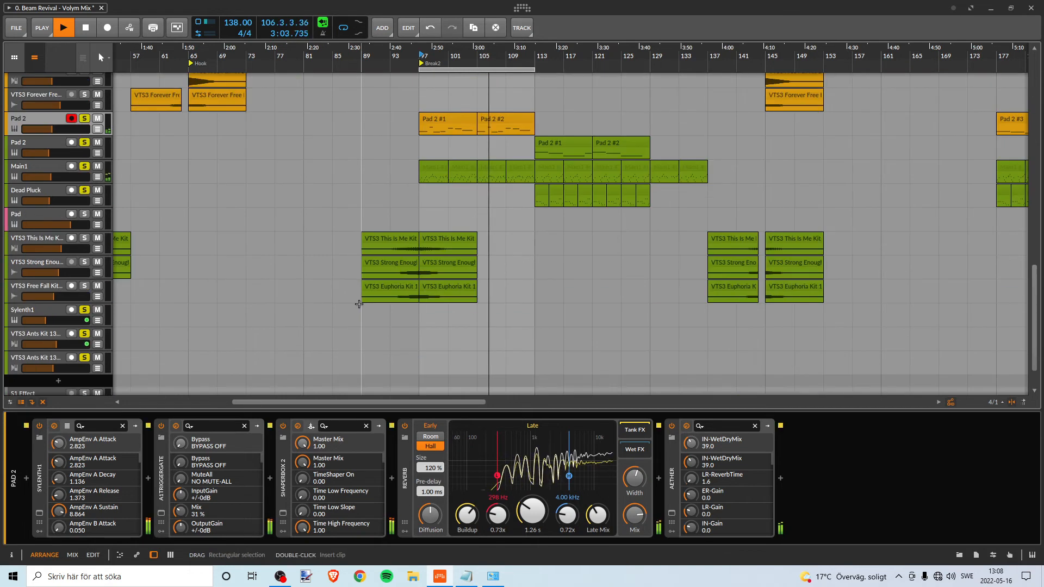
scroll(359, 303, down, 1)
scroll(362, 303, up, 4)
scroll(364, 301, down, 1)
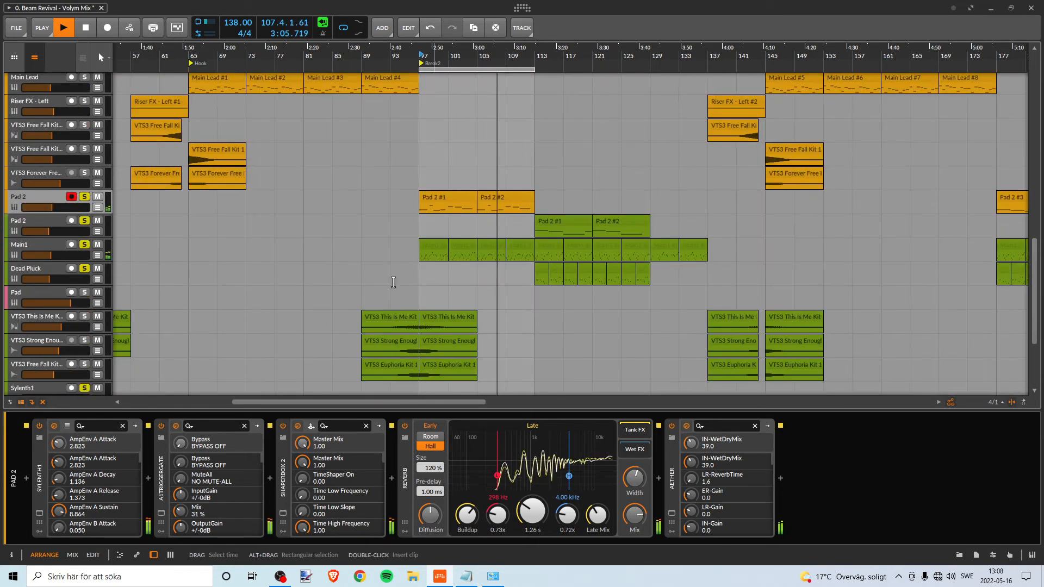
Recolour the upper Pad 2 track green
right_click(50, 202)
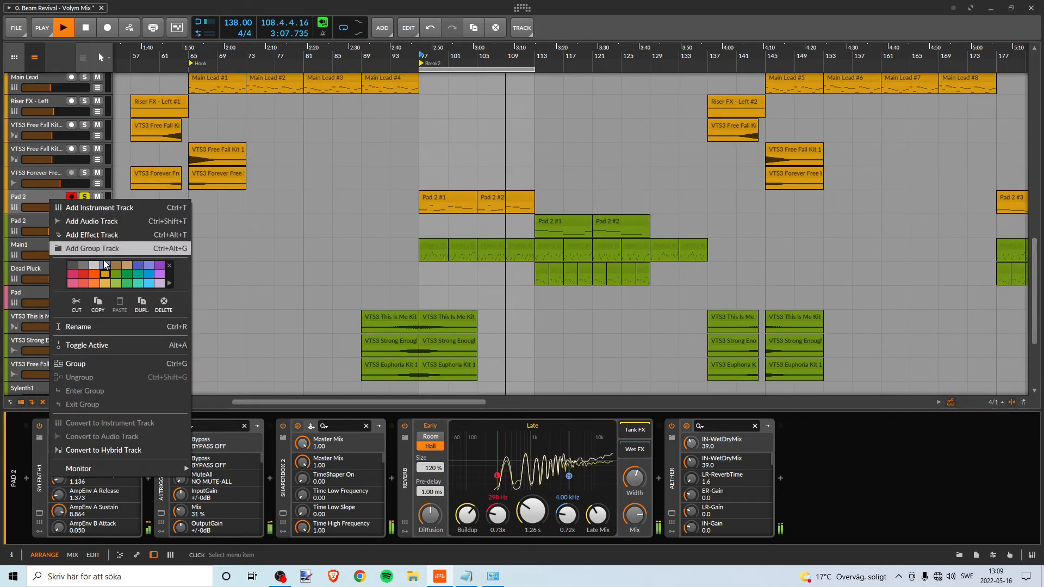
click(116, 273)
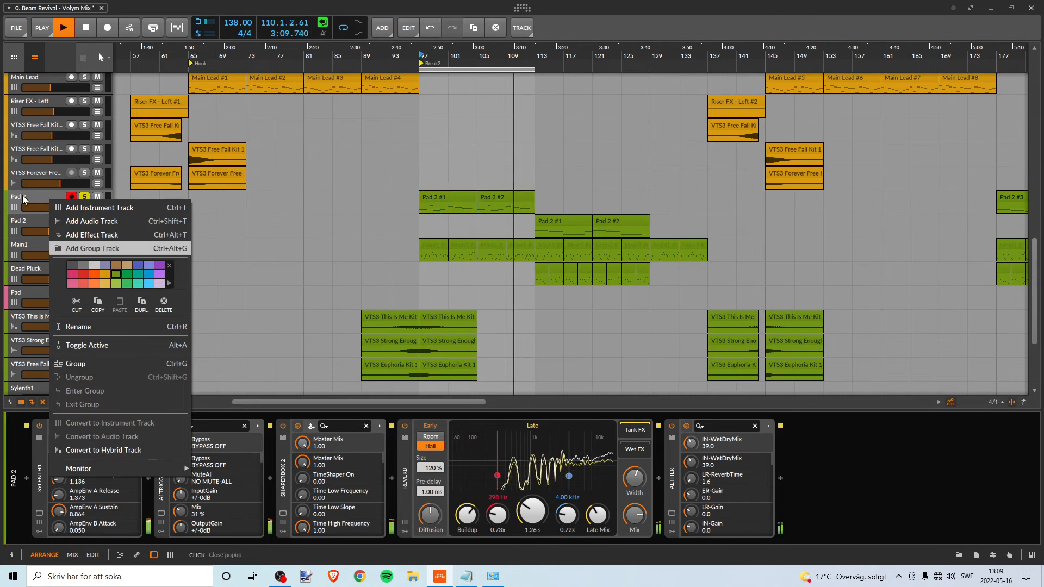
click(245, 233)
scroll(334, 262, up, 2)
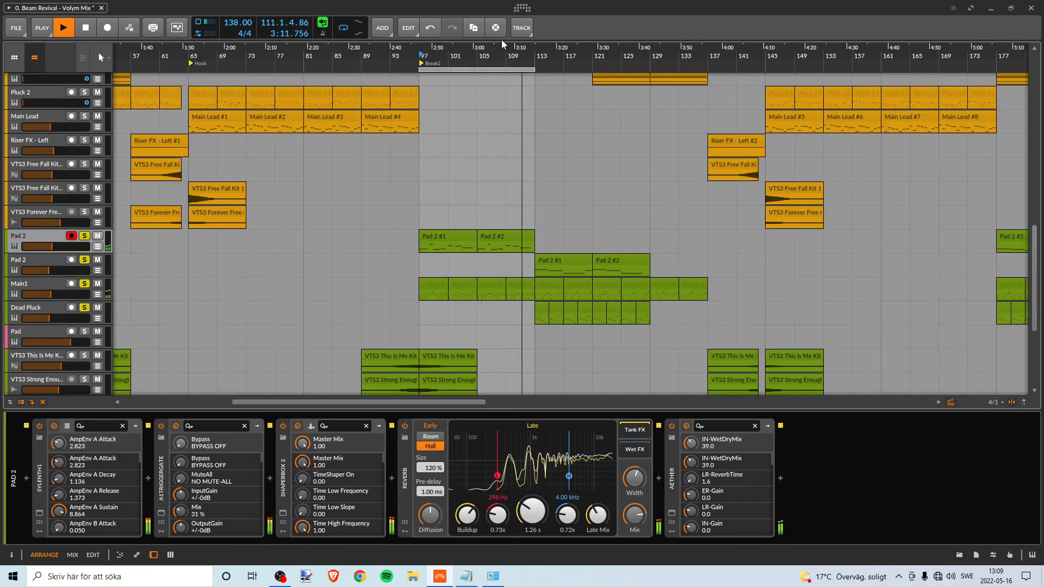
Replay the start of Break2 from bar 97 with both Pad 2 tracks soloed, and stop playback
drag(506, 47, 545, 42)
key(space)
key(space)
scroll(467, 160, up, 1)
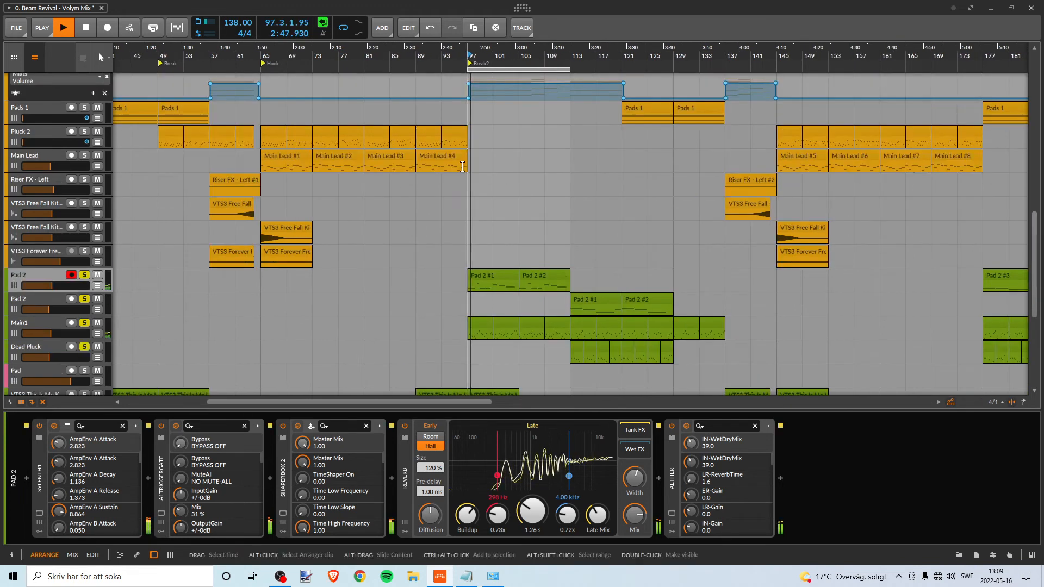
key(space)
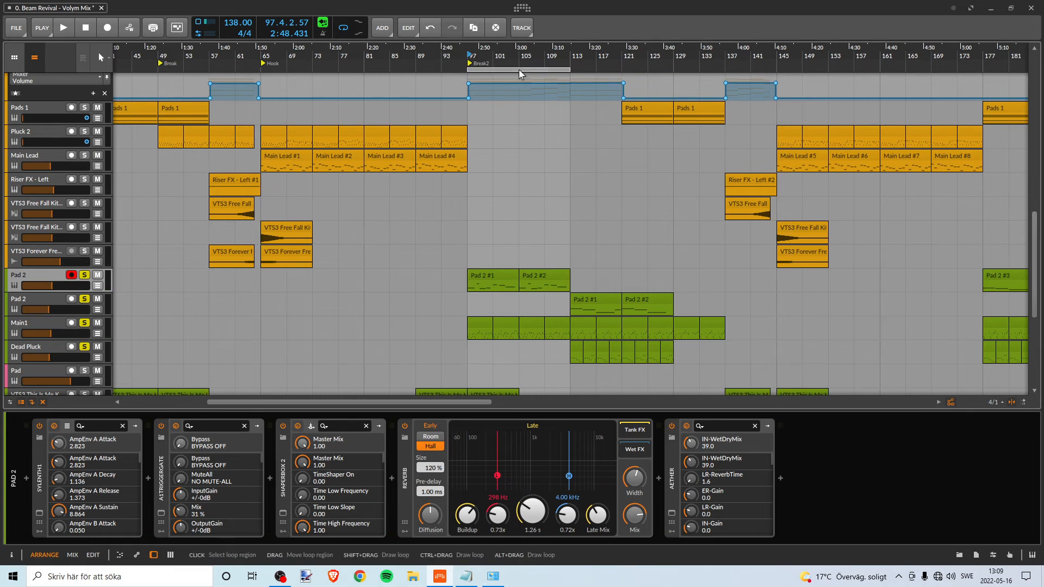
Move the loop region to bars 145 to 153, add the VTS3 Forever Free track to the solo, and play from bar 145
mouse_move(532, 68)
mouse_down()
mouse_move(790, 60)
mouse_move(872, 71)
mouse_move(823, 74)
mouse_up()
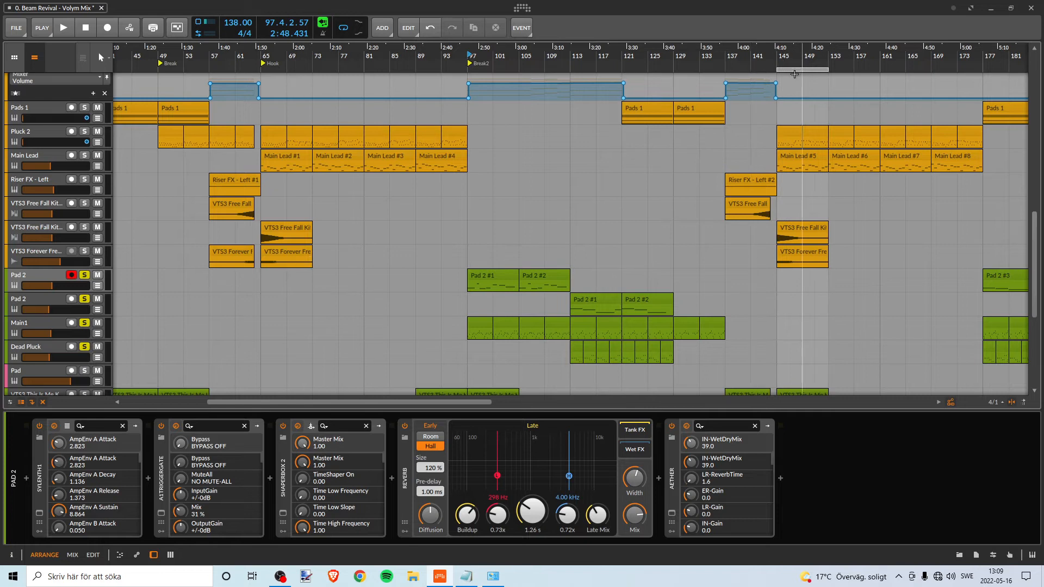
drag(673, 58, 581, 61)
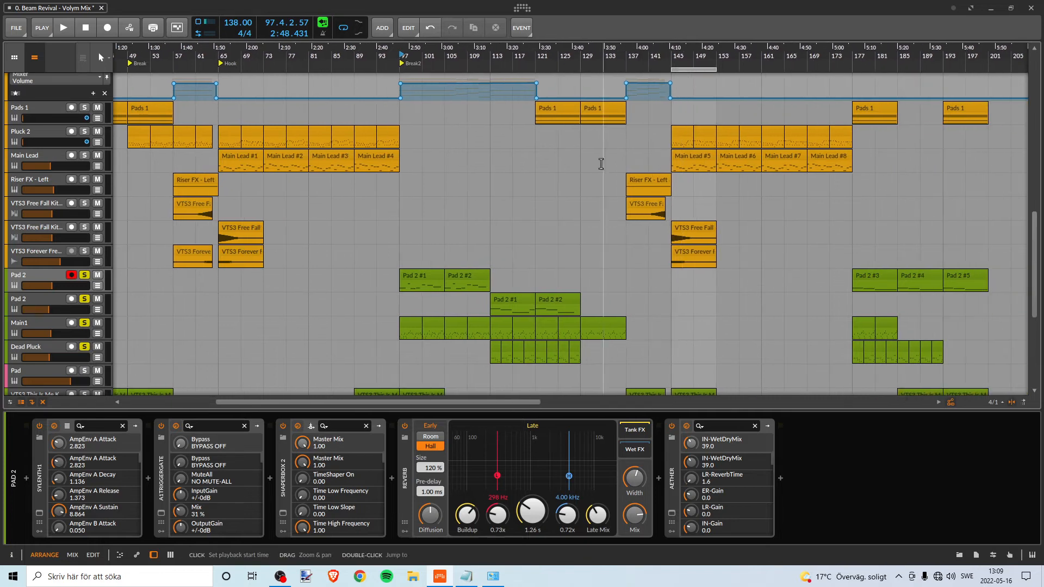
click(83, 253)
click(675, 56)
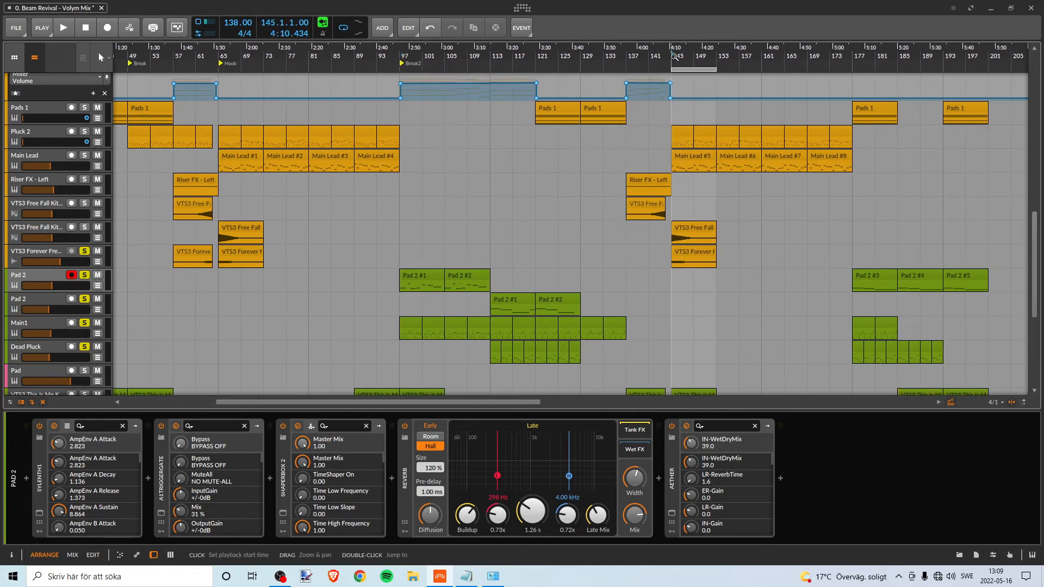
key(space)
Look over the tracks active at bar 145 and restart playback there to hear the VTS3 Forever Free hit
drag(694, 57, 602, 57)
scroll(646, 158, up, 6)
scroll(647, 158, down, 2)
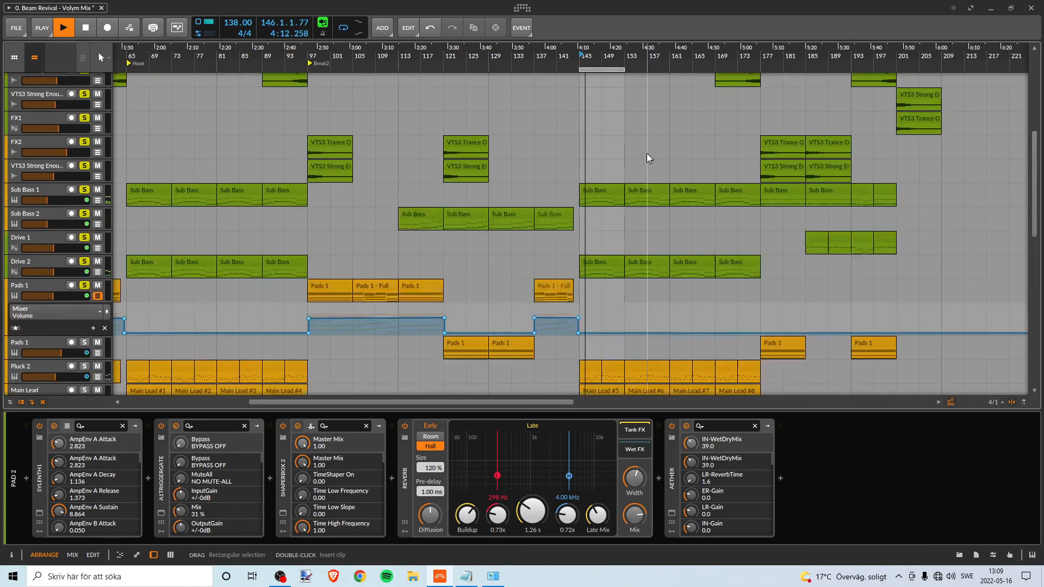
scroll(647, 158, down, 4)
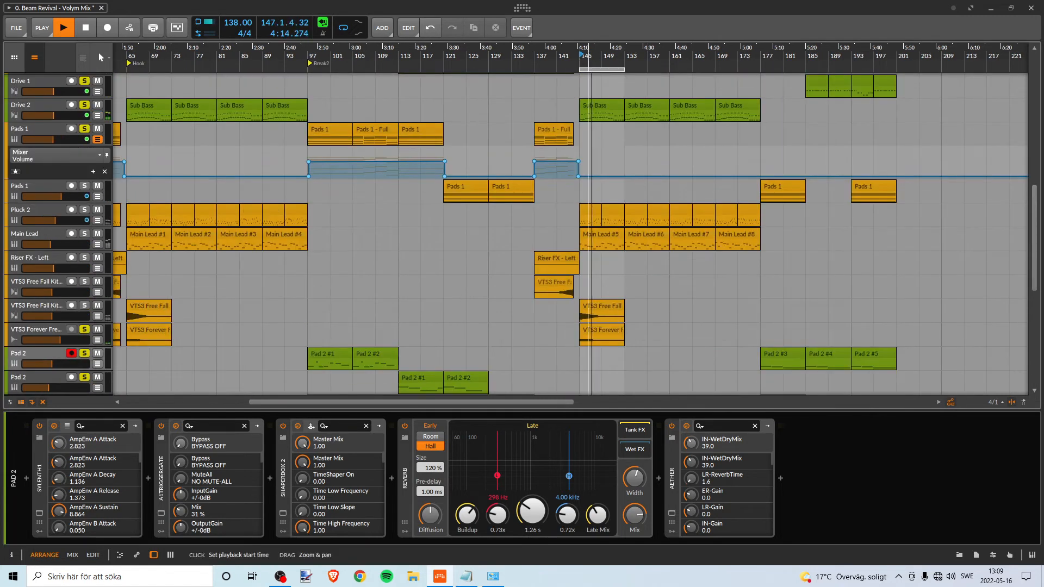
drag(588, 58, 588, 108)
key(space)
key(space)
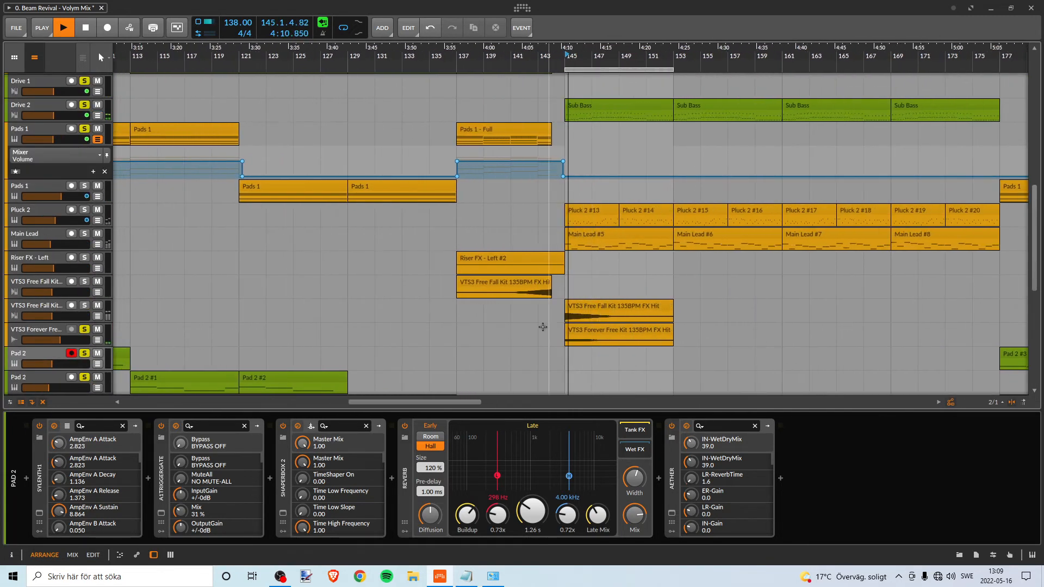
Lower the VTS3 Forever Free track's volume to -9.1 dB while playing the hit from bar 145
click(49, 333)
key(space)
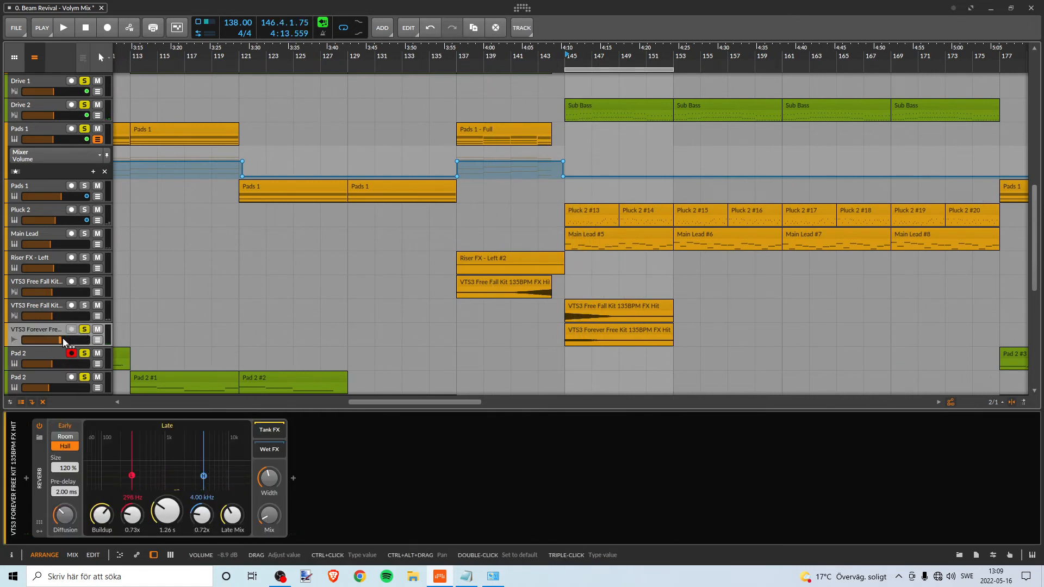
key(space)
drag(64, 341, 63, 342)
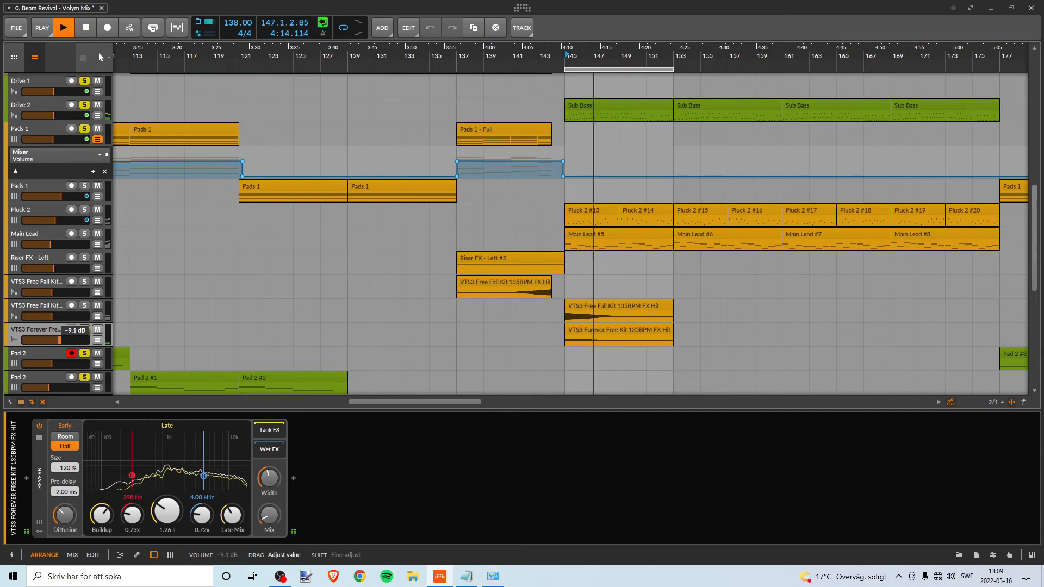
key(space)
key(space)
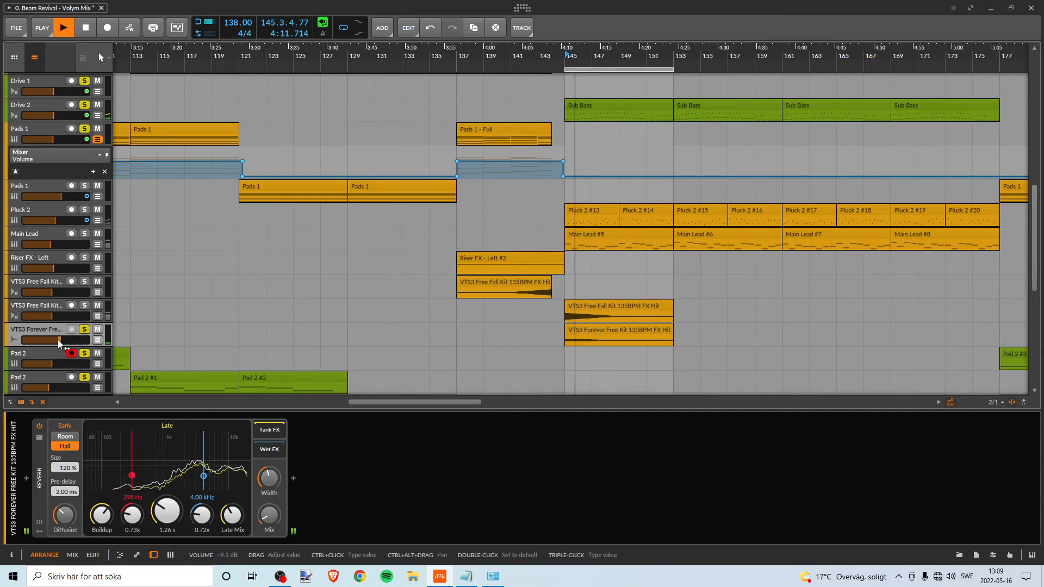
drag(59, 342, 59, 342)
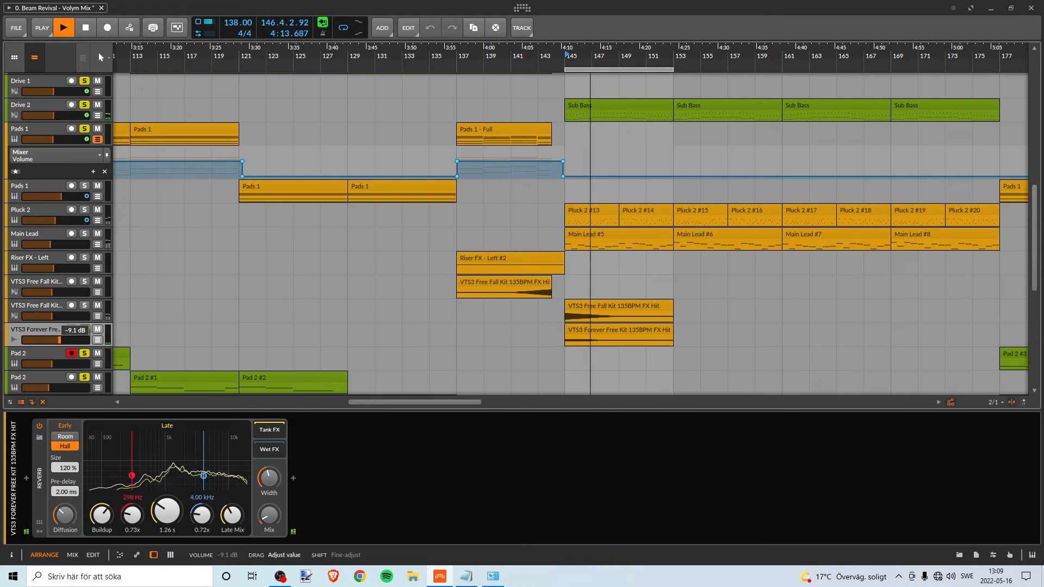
key(space)
Select the VTS3 Forever Free clip, replay its hit from bar 145 against the soloed tracks, and stop playback
click(593, 335)
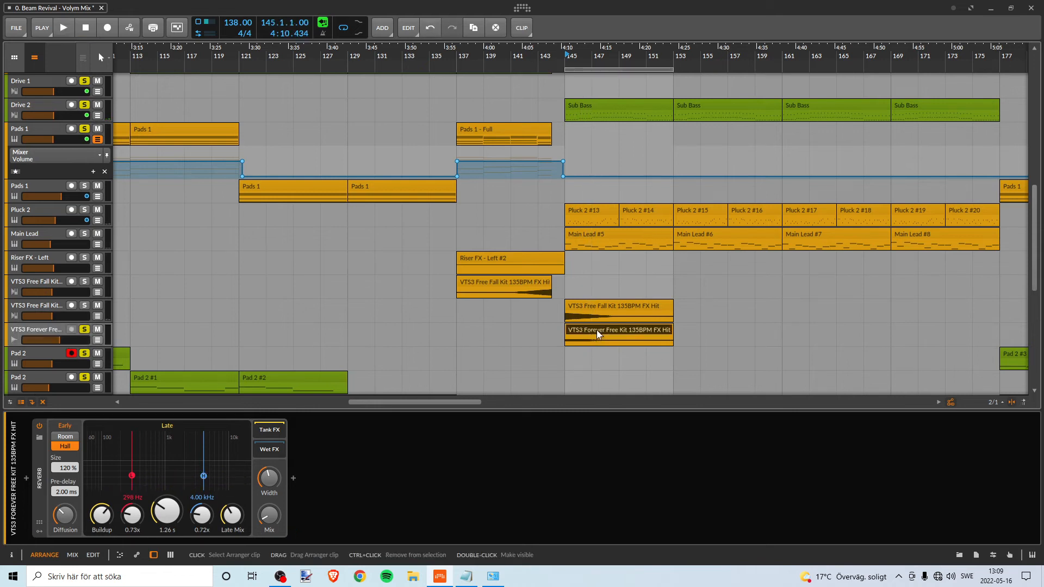
key(space)
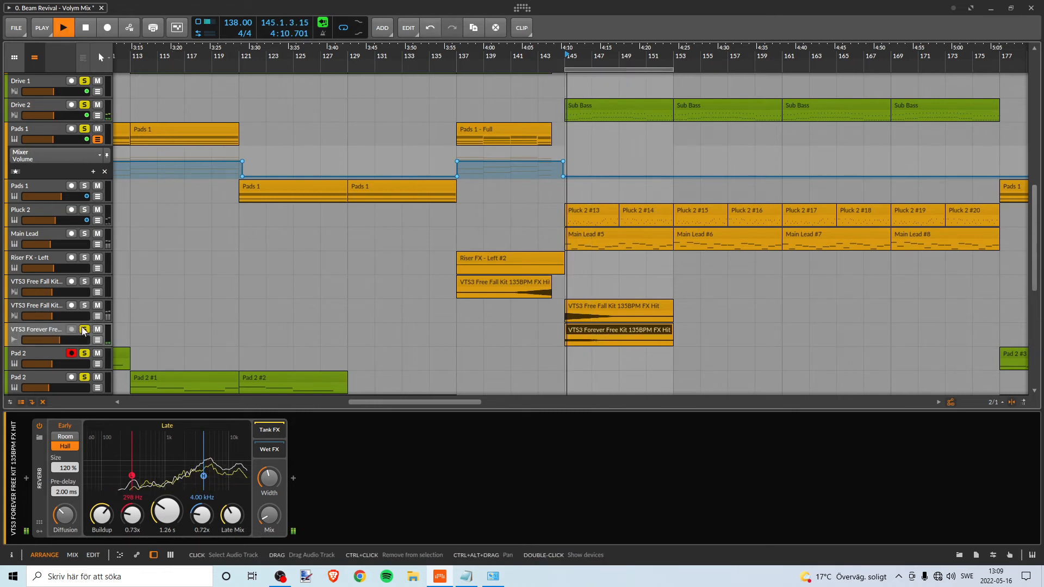
key(space)
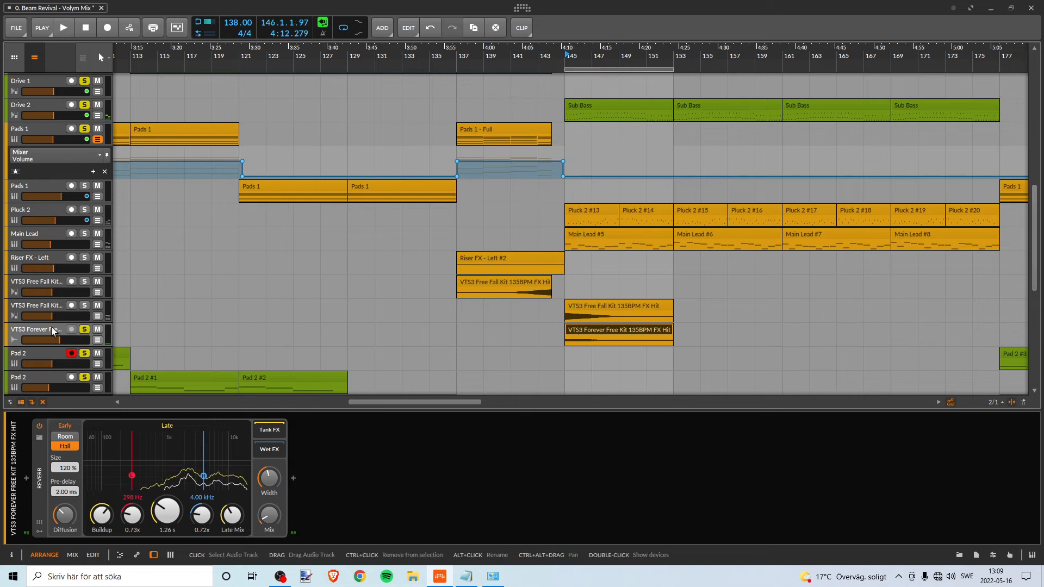
Recolour the VTS3 Forever Free track green
double_click(53, 331)
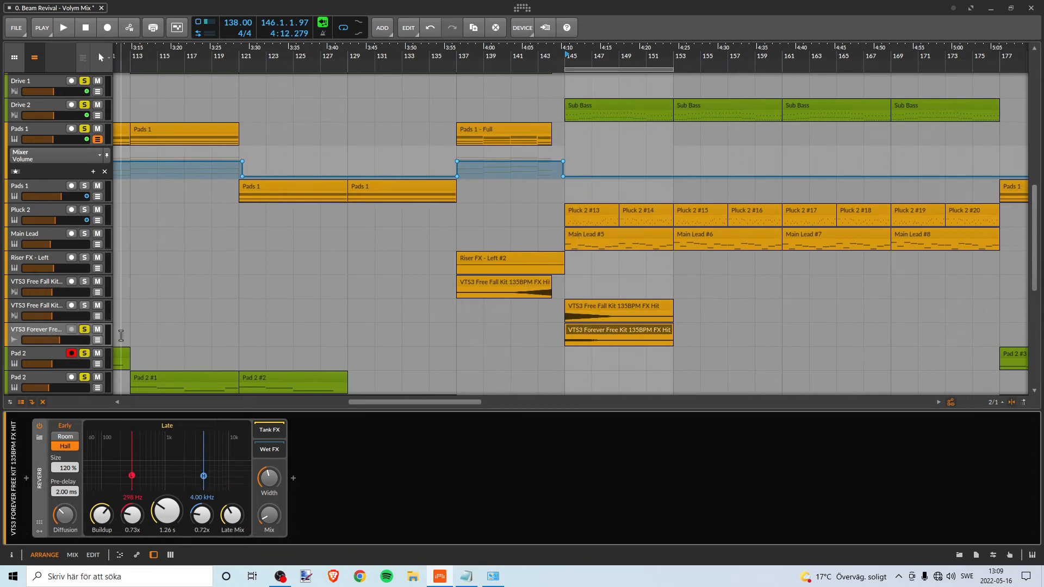
click(51, 331)
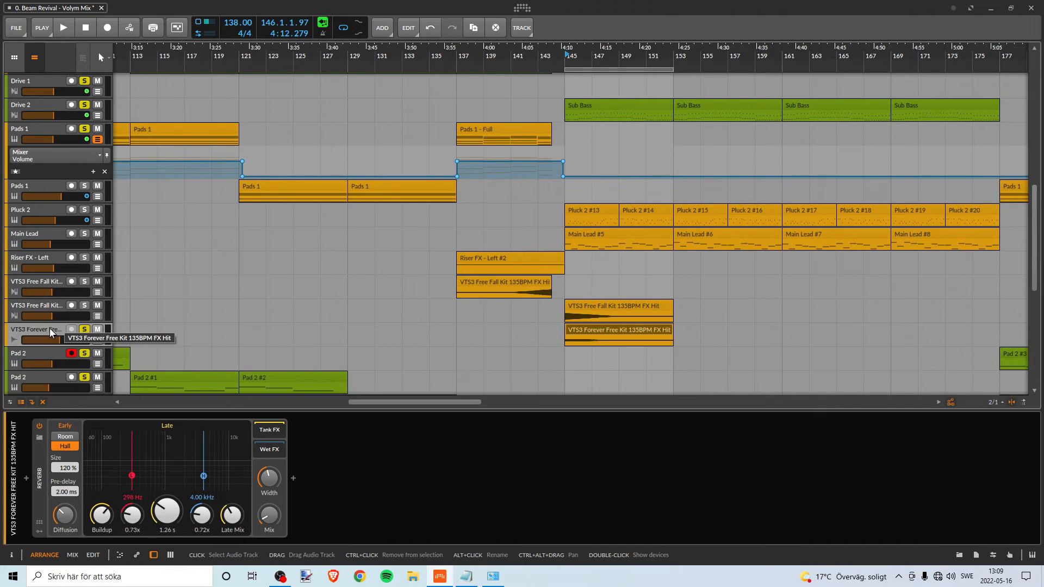
right_click(50, 328)
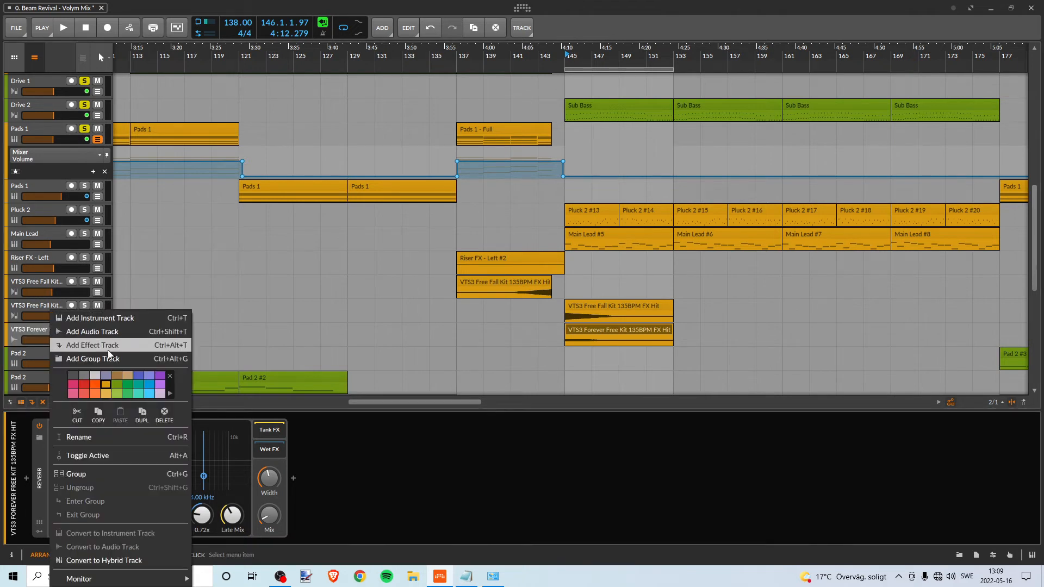
click(114, 385)
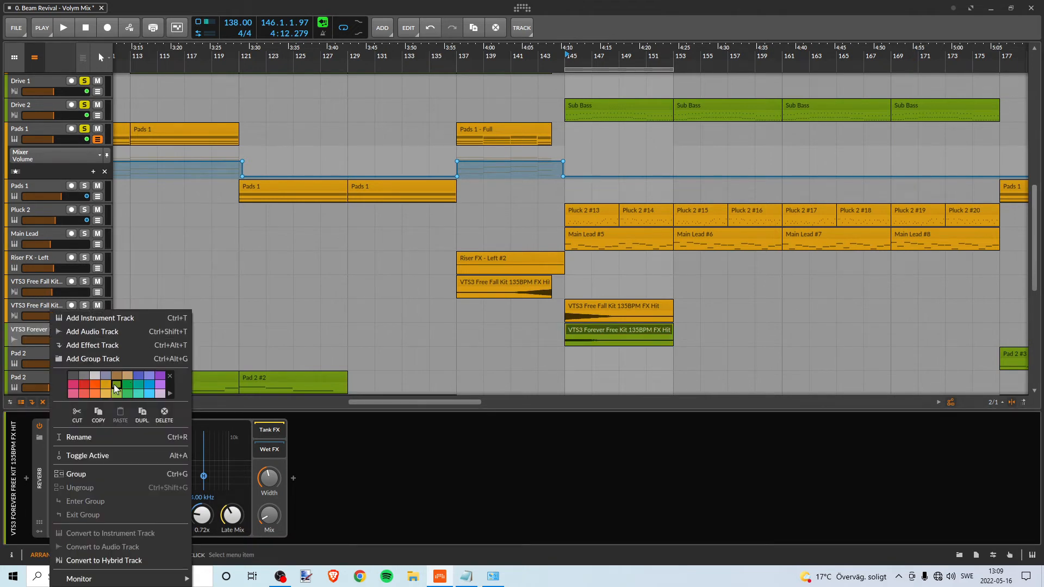
click(591, 53)
drag(590, 53, 553, 57)
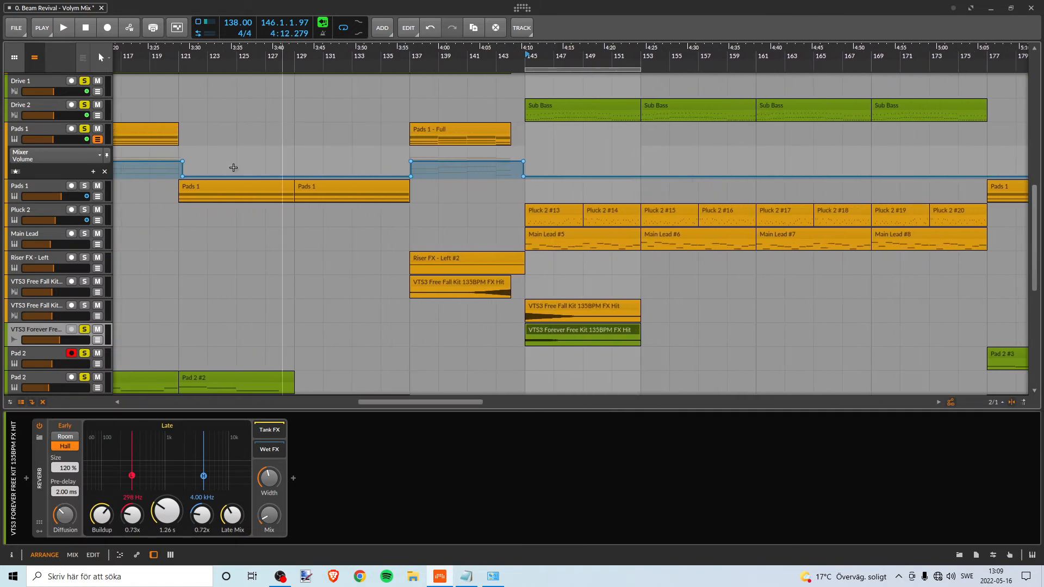
Solo the VTS3 Free Fall Kit track whose clip starts at bar 145 and lower its volume to -19.8 dB during playback
click(85, 306)
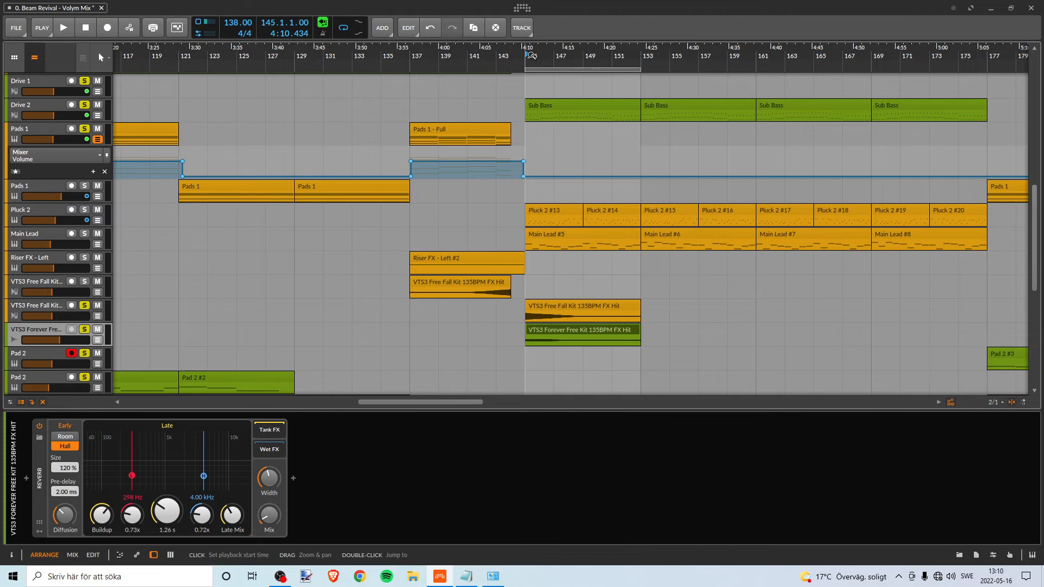
key(space)
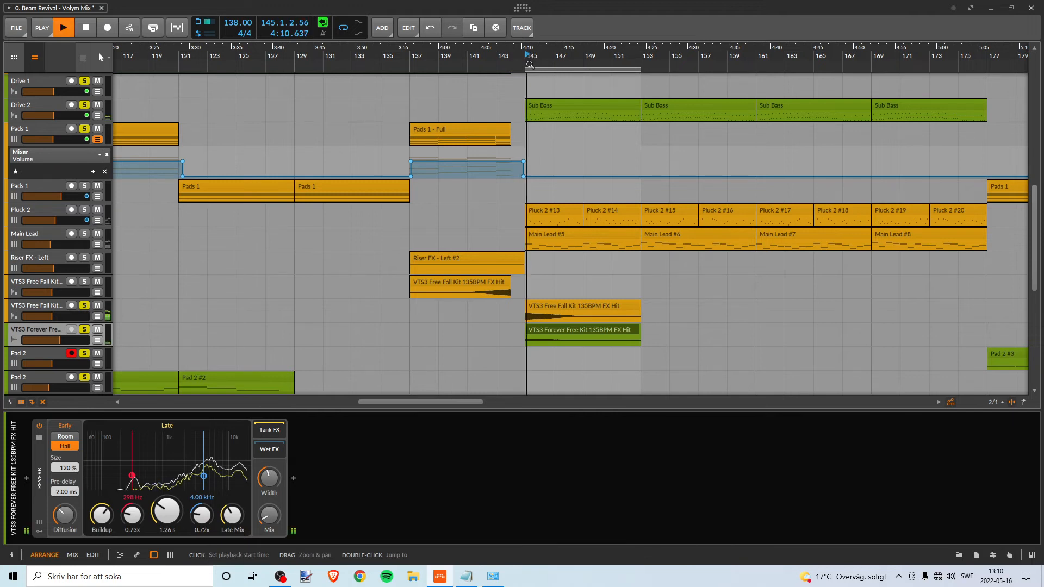
drag(49, 312, 47, 316)
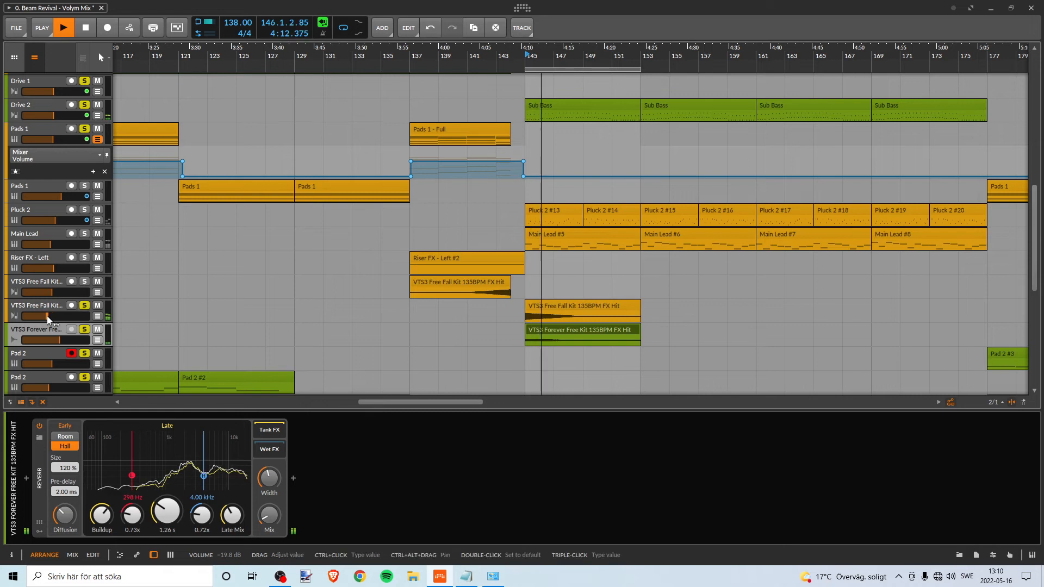
key(space)
key(space)
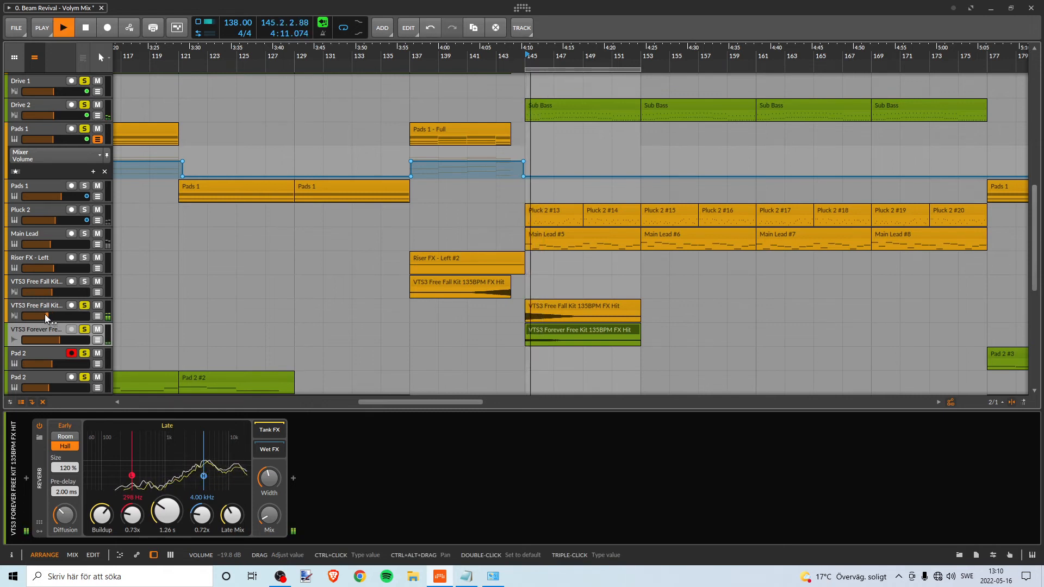
key(space)
key(space)
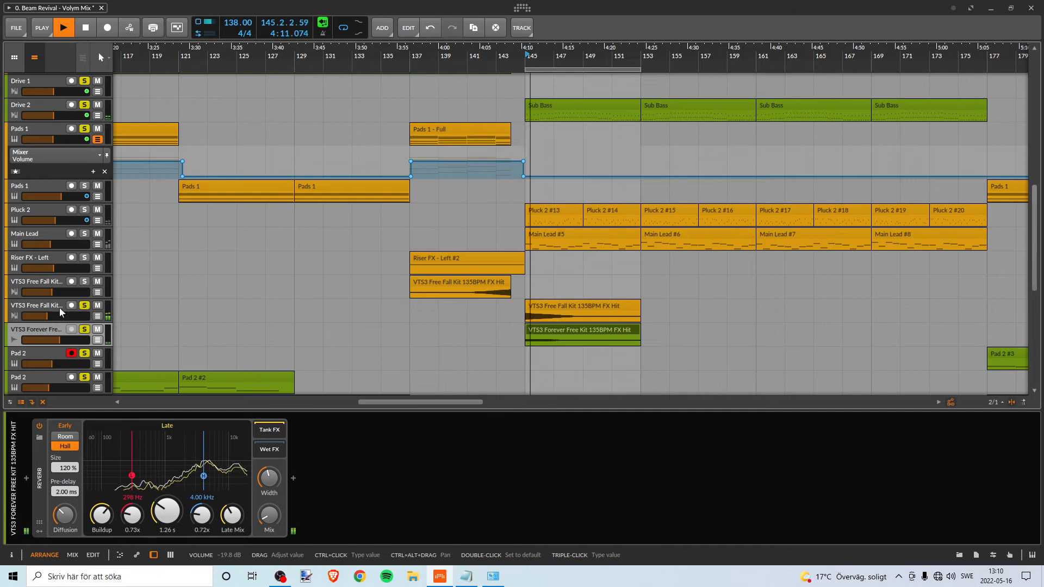
key(space)
Recolor the VTS3 Free Fall Kit track with the bar 145 hit green
scroll(483, 95, up, 3)
scroll(504, 85, down, 3)
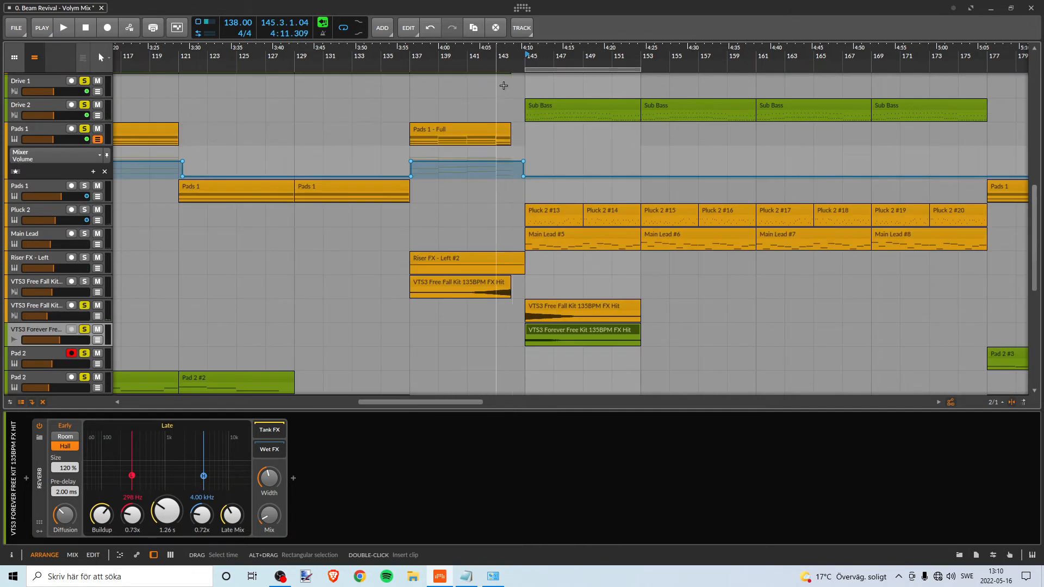
drag(476, 55, 492, 115)
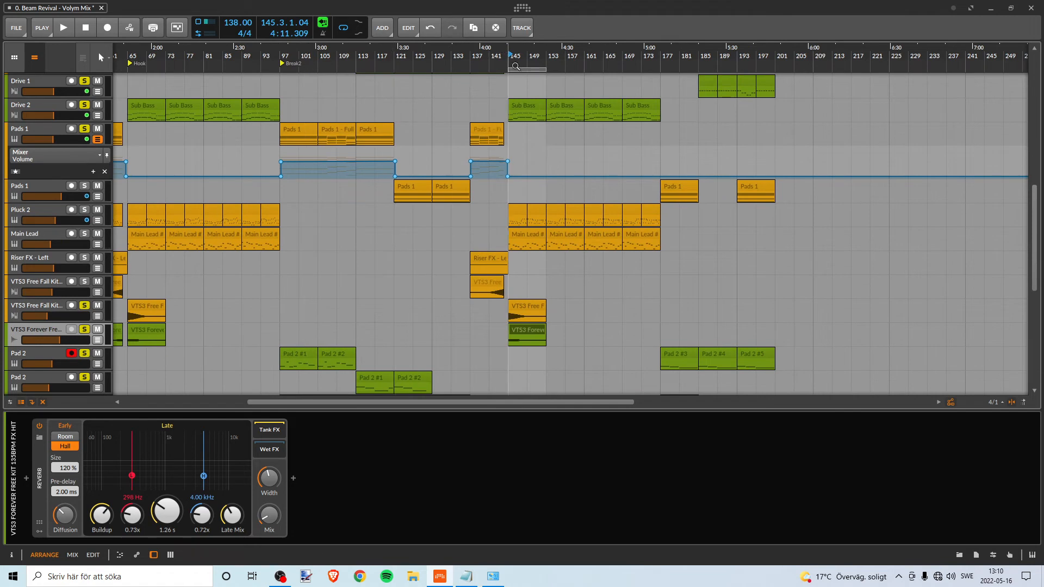
drag(490, 65, 515, 51)
drag(471, 56, 471, 73)
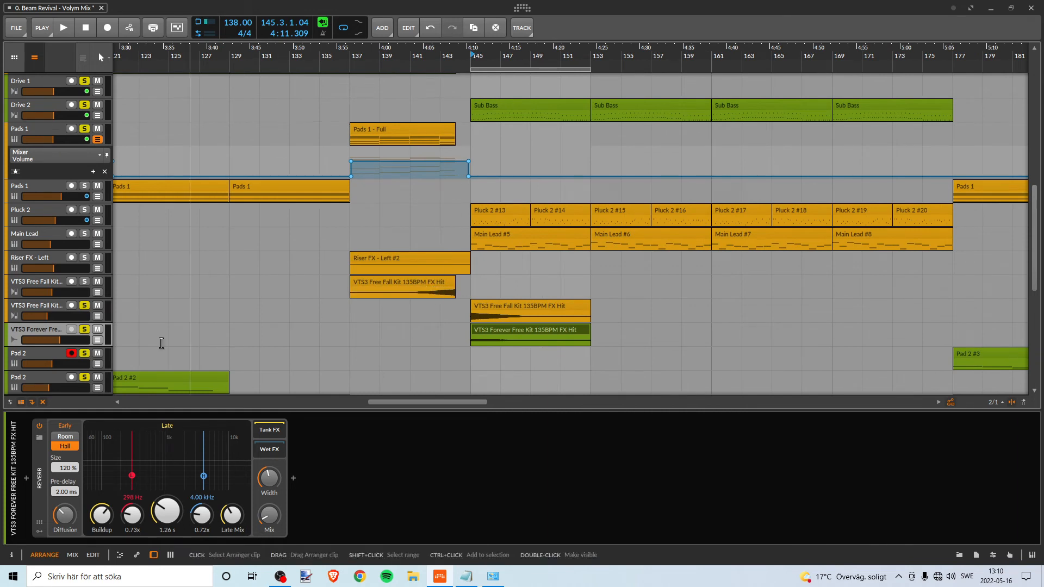
right_click(53, 312)
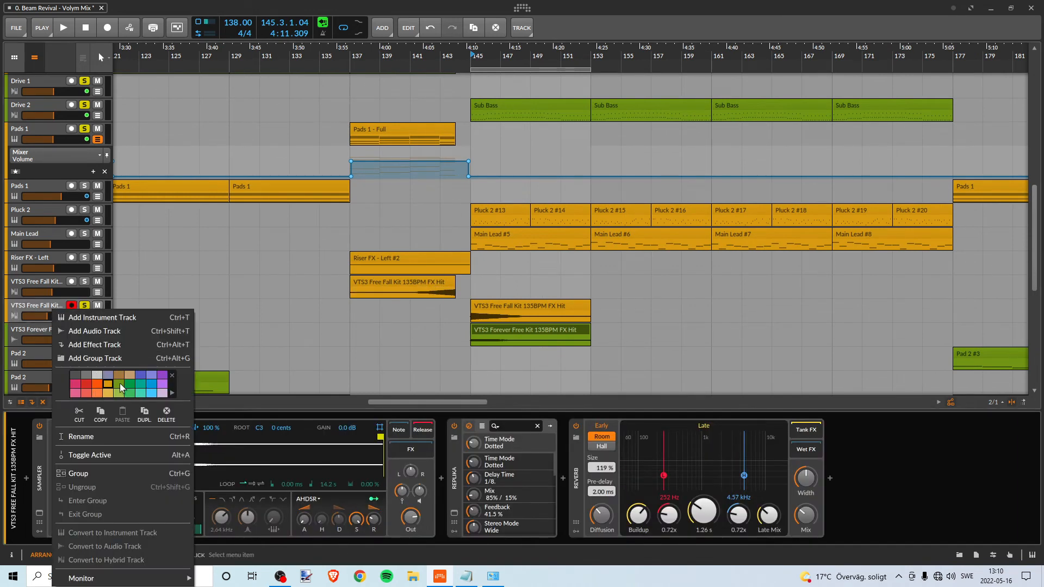
click(120, 385)
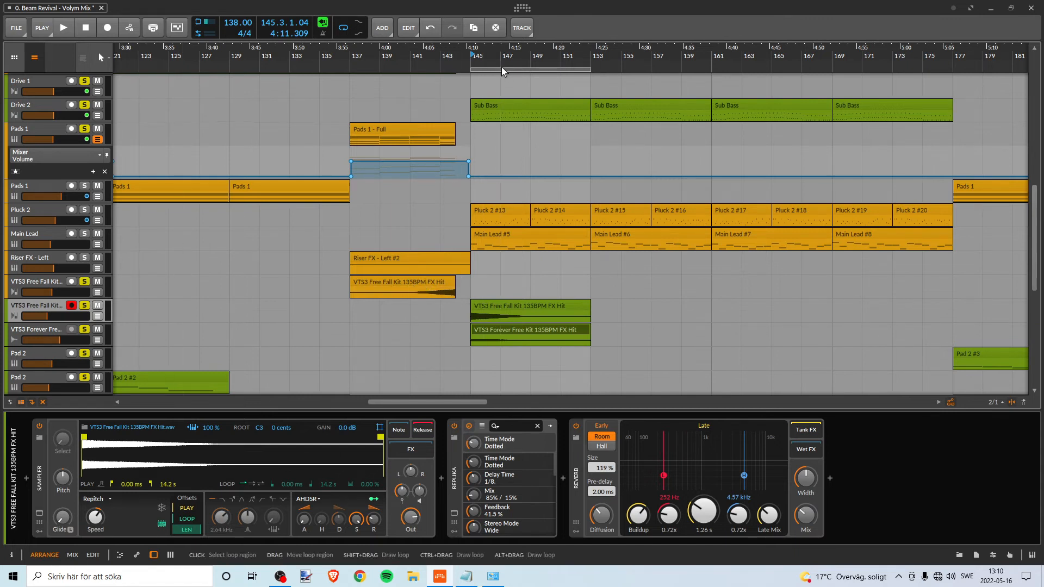
Loop bars 137 to 145 and lower the VTS3 Free Fall Kit track with the bar 137 clip to -20.9 dB
drag(502, 71, 381, 71)
key(space)
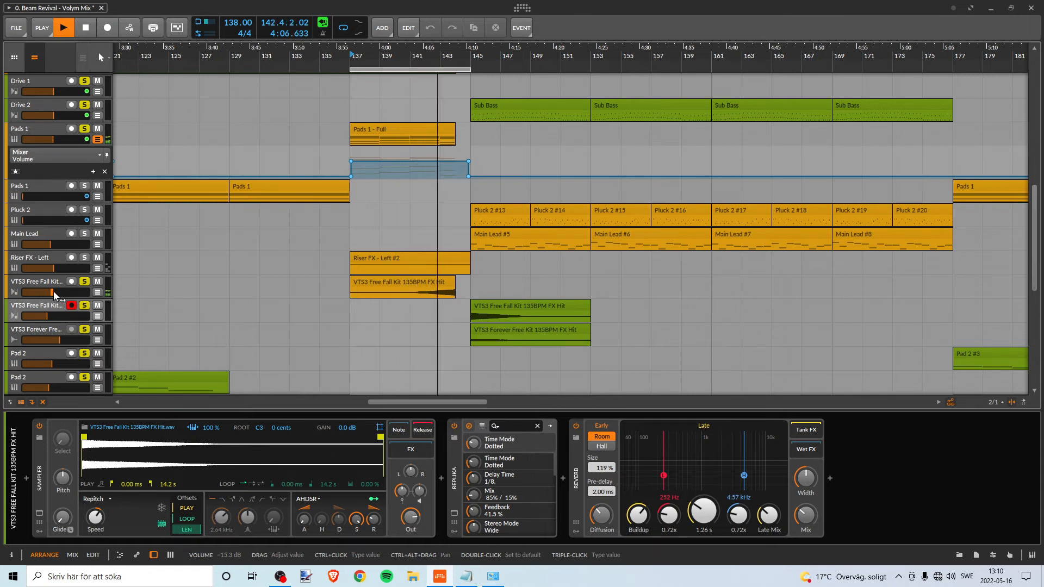
drag(53, 294, 50, 294)
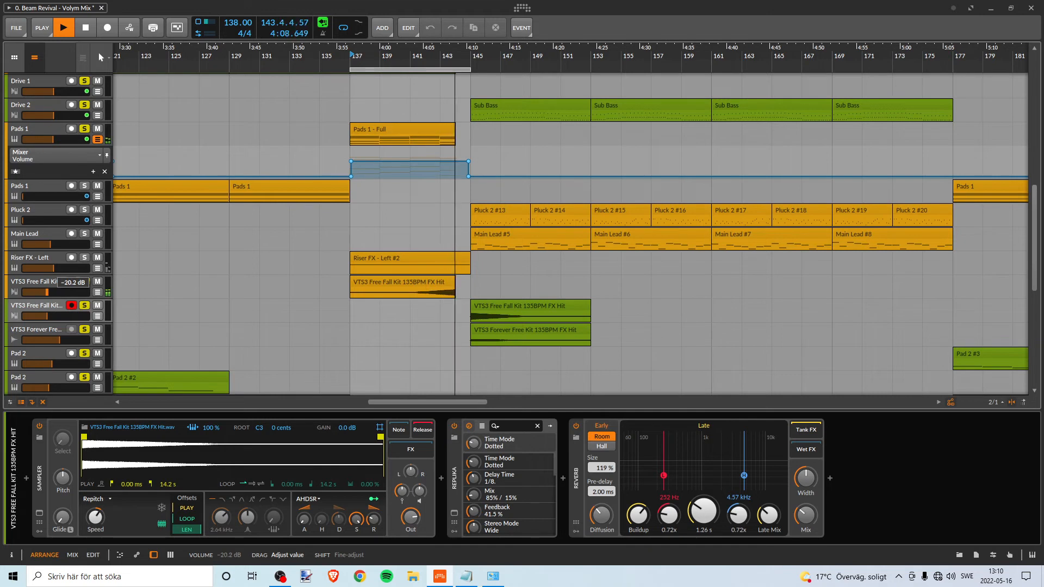
key(space)
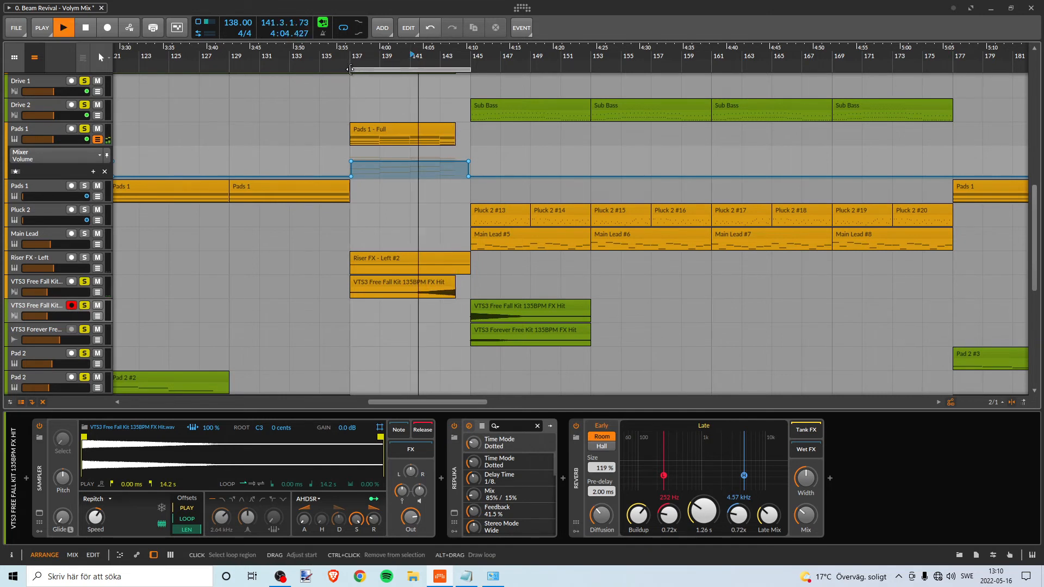
drag(48, 295, 47, 295)
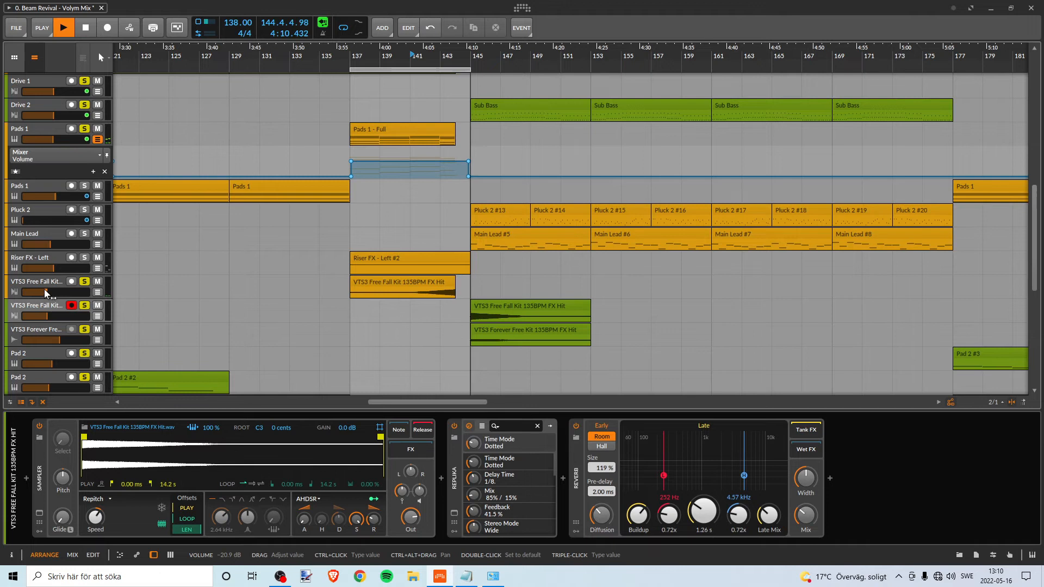
key(space)
Play the transition from bar 137 and extend the end of the loop region to bar 149
click(437, 279)
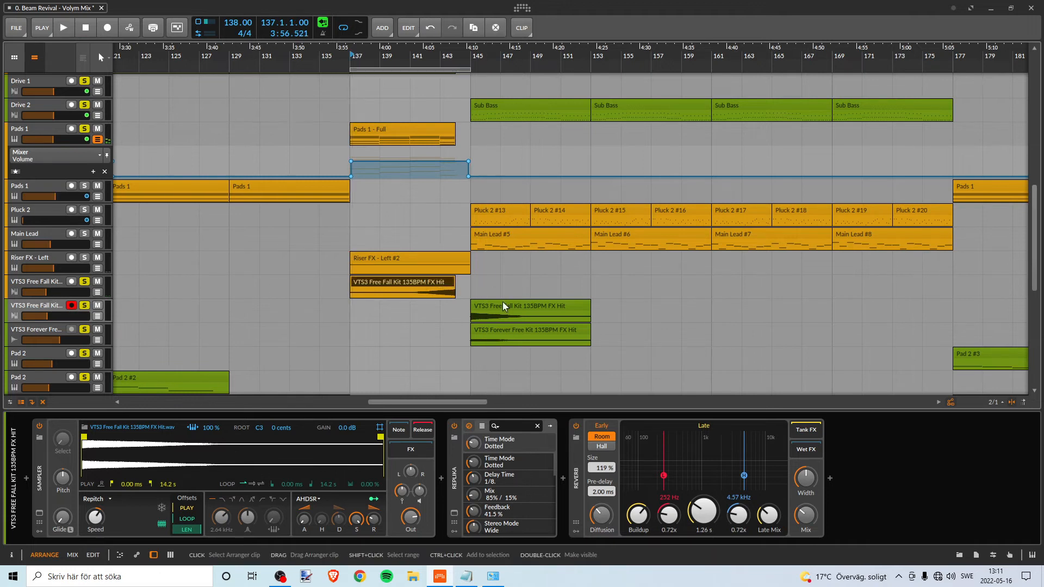
click(502, 302)
click(449, 281)
click(509, 308)
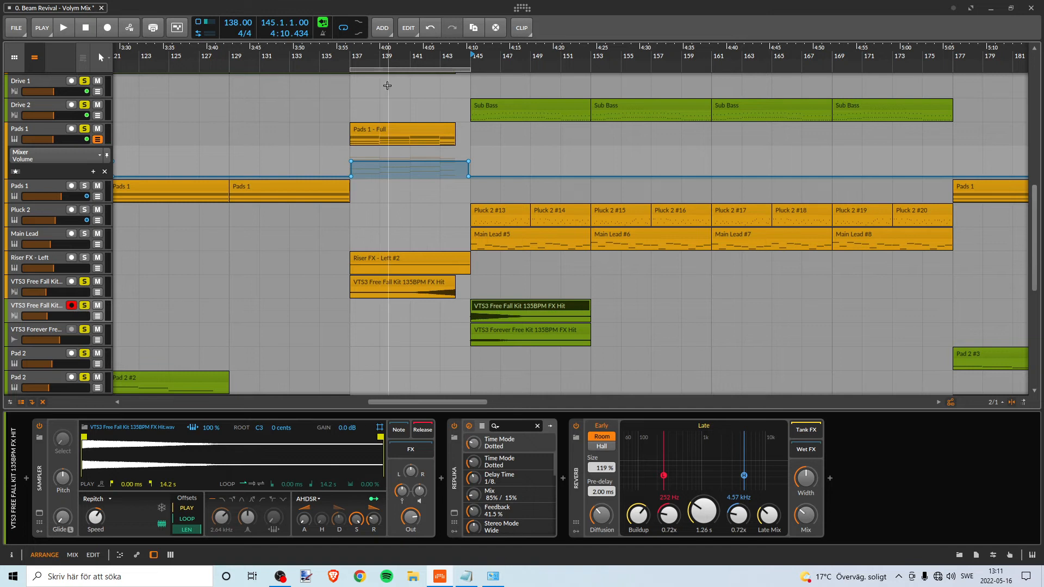
click(352, 55)
key(space)
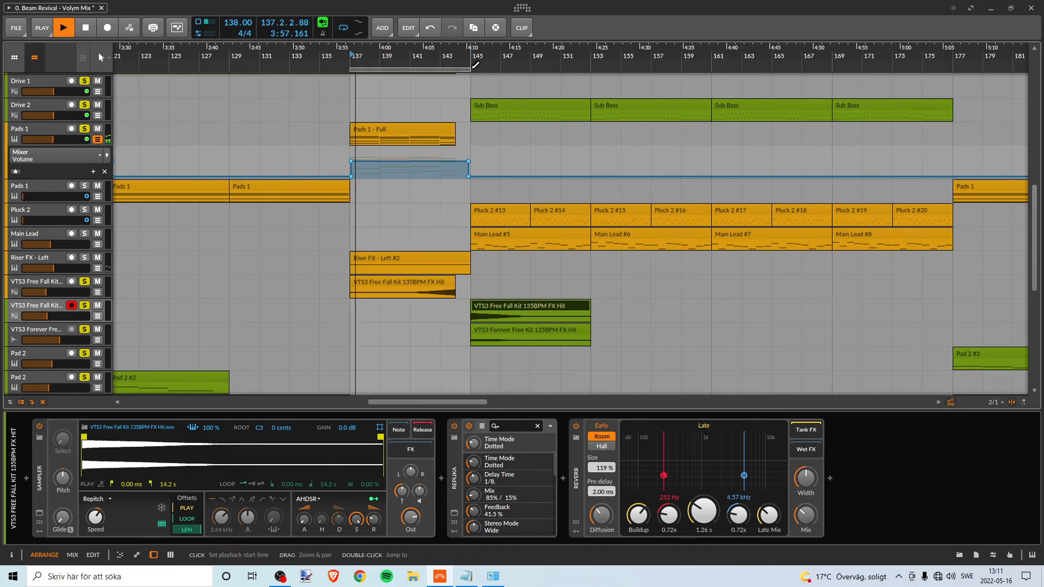
drag(470, 68, 531, 68)
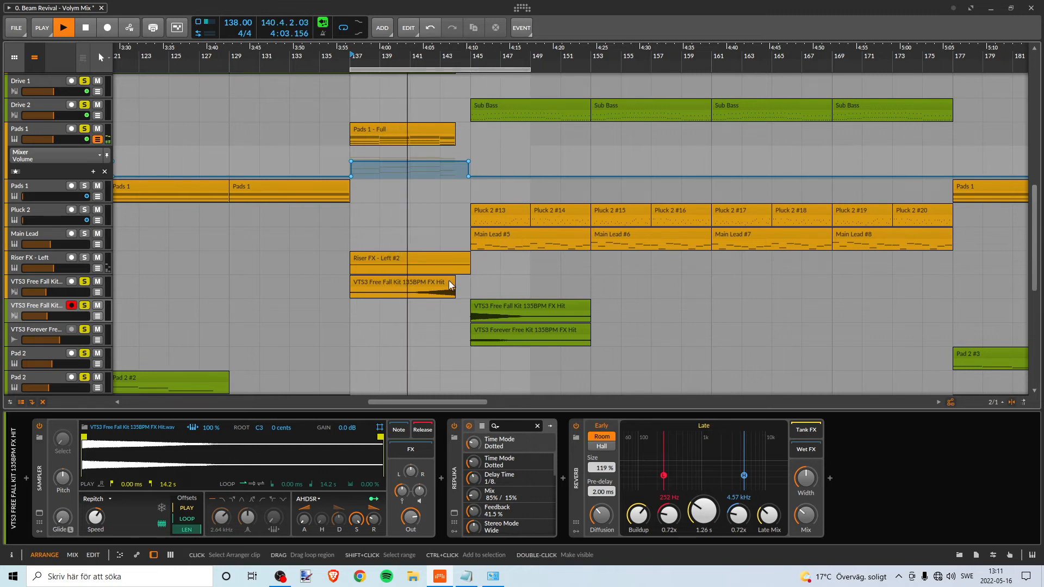
Set both VTS3 Free Fall Kit tracks to a volume of -20.2 dB while listening to the looped transition
click(45, 283)
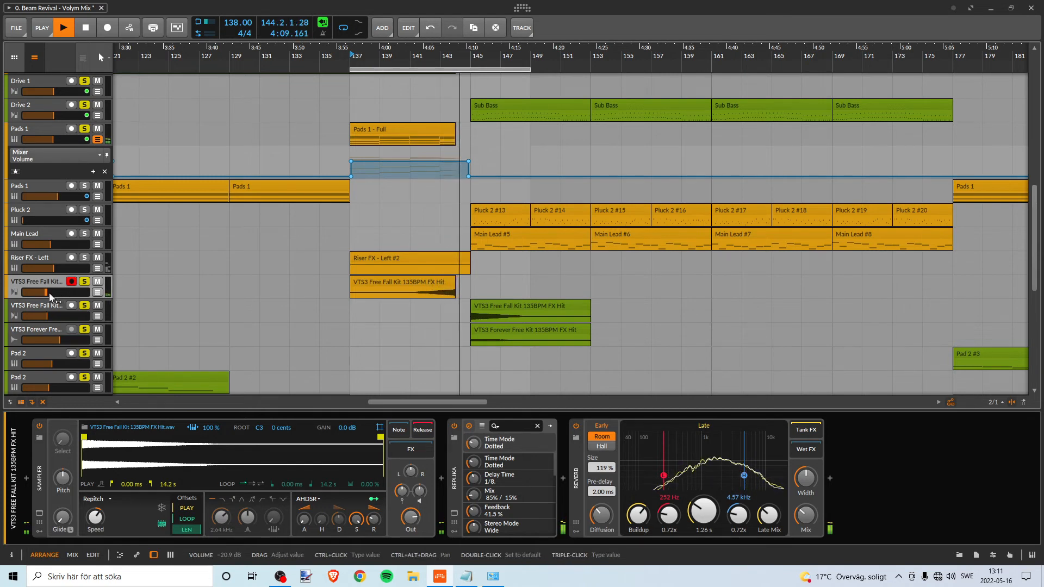
key(space)
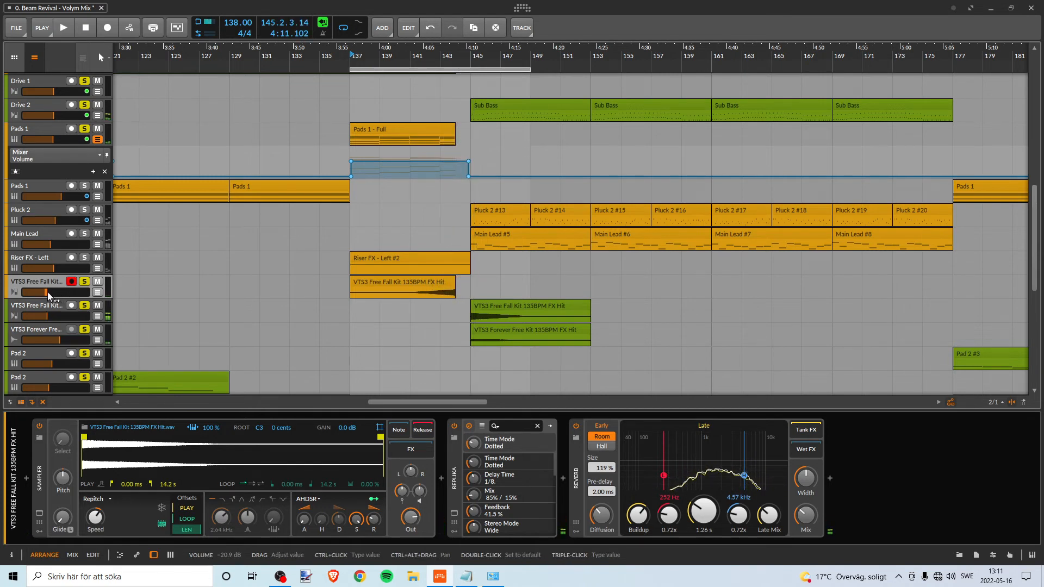
key(space)
drag(47, 315, 48, 315)
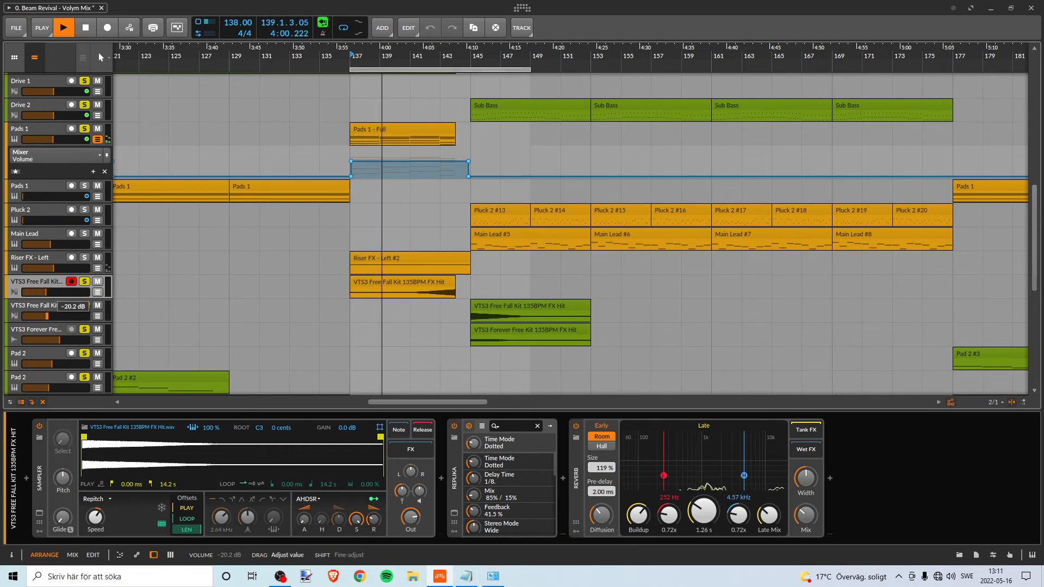
click(48, 293)
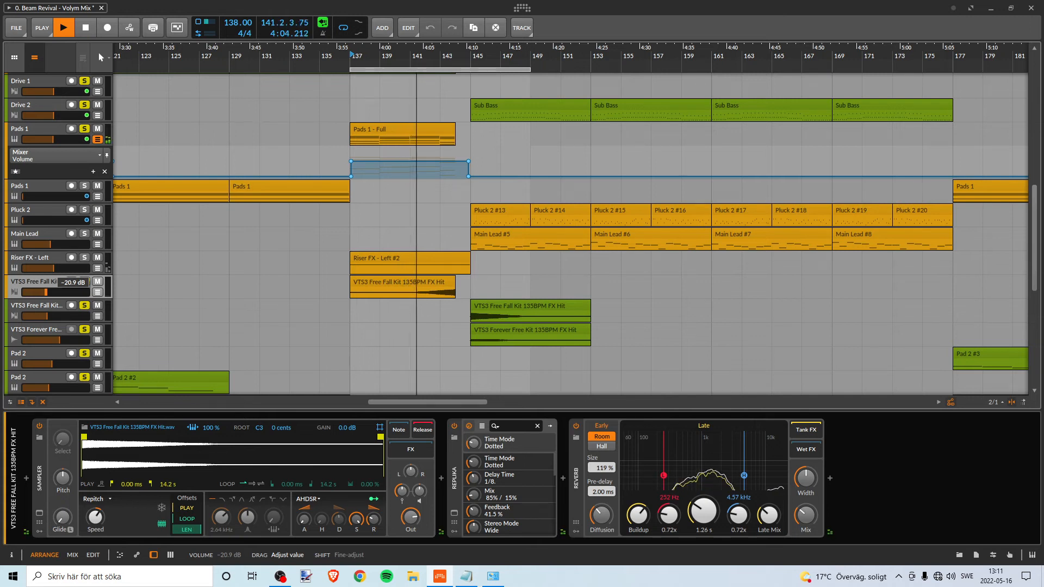
drag(46, 293, 49, 295)
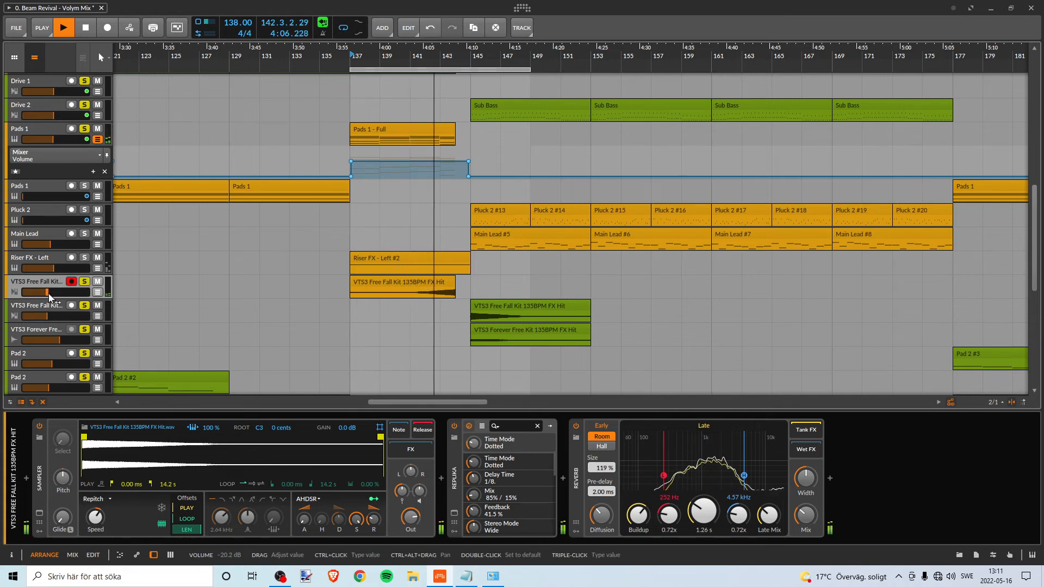
key(space)
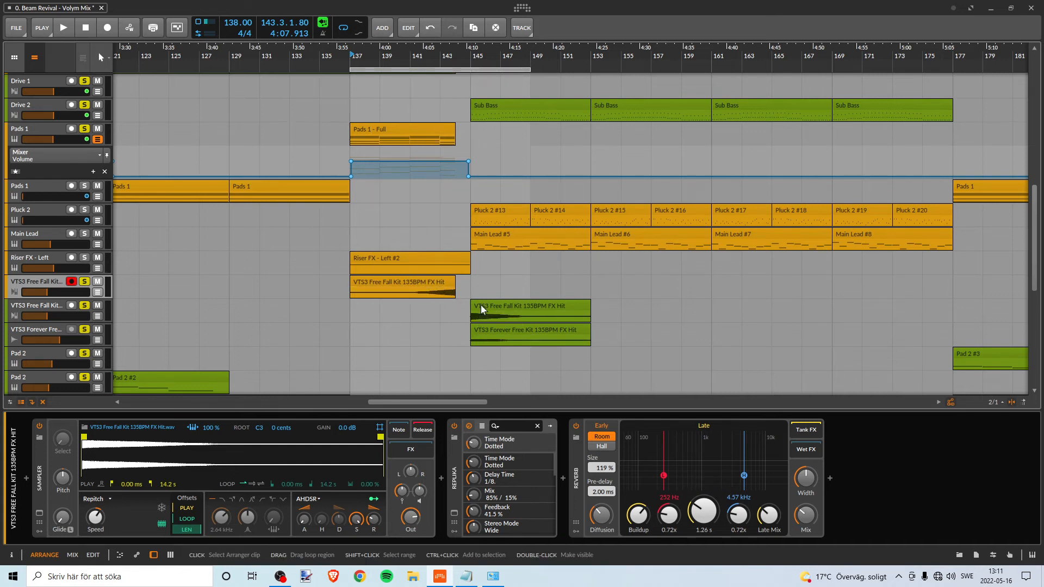
Play back the passage from bar 137 into bar 145 to check the balance of the two VTS3 Free Fall Kit hits
scroll(424, 316, up, 1)
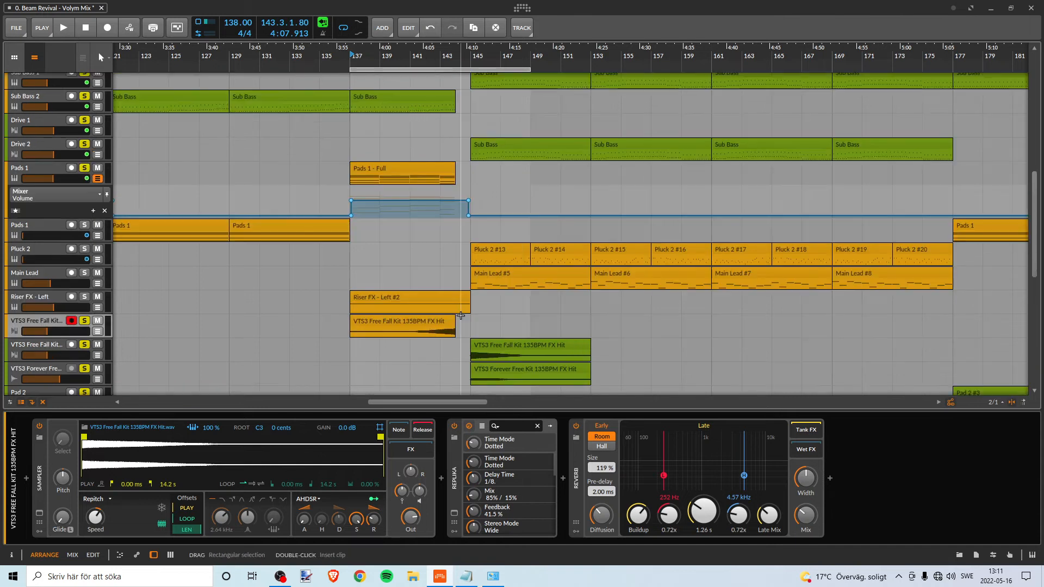
scroll(419, 321, down, 1)
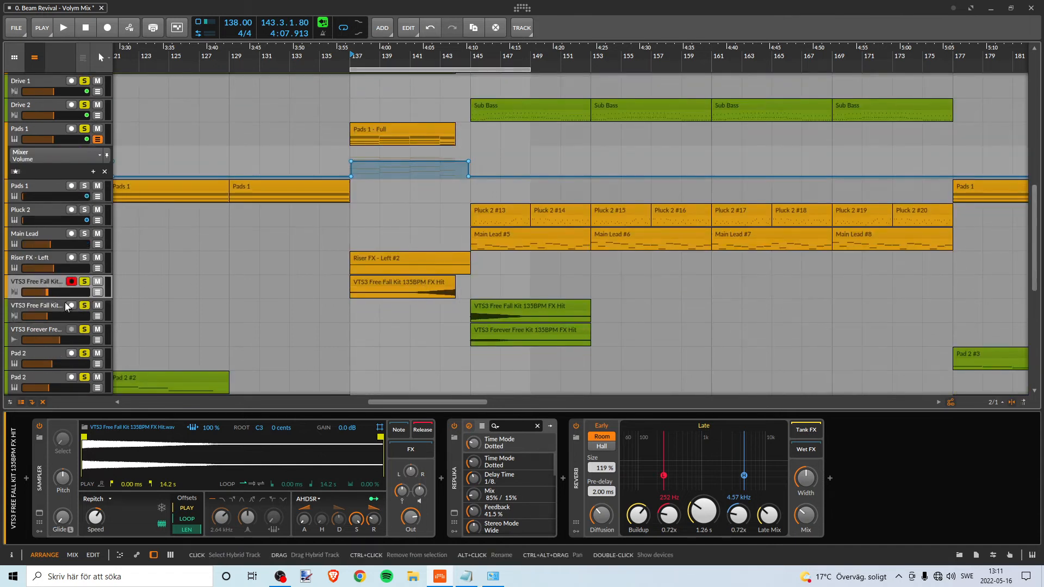
scroll(425, 54, up, 1)
scroll(425, 55, up, 2)
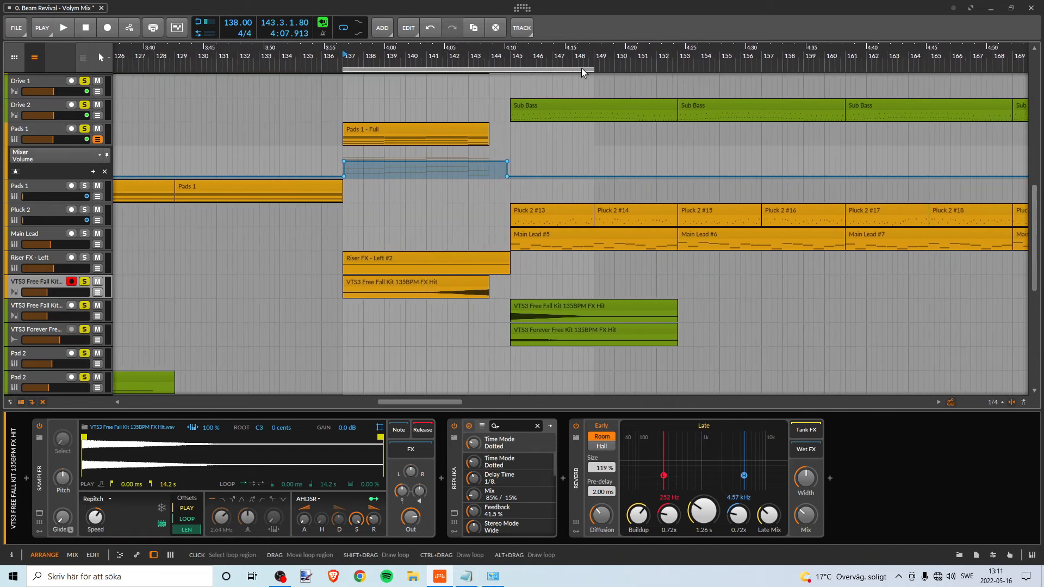
click(345, 55)
key(space)
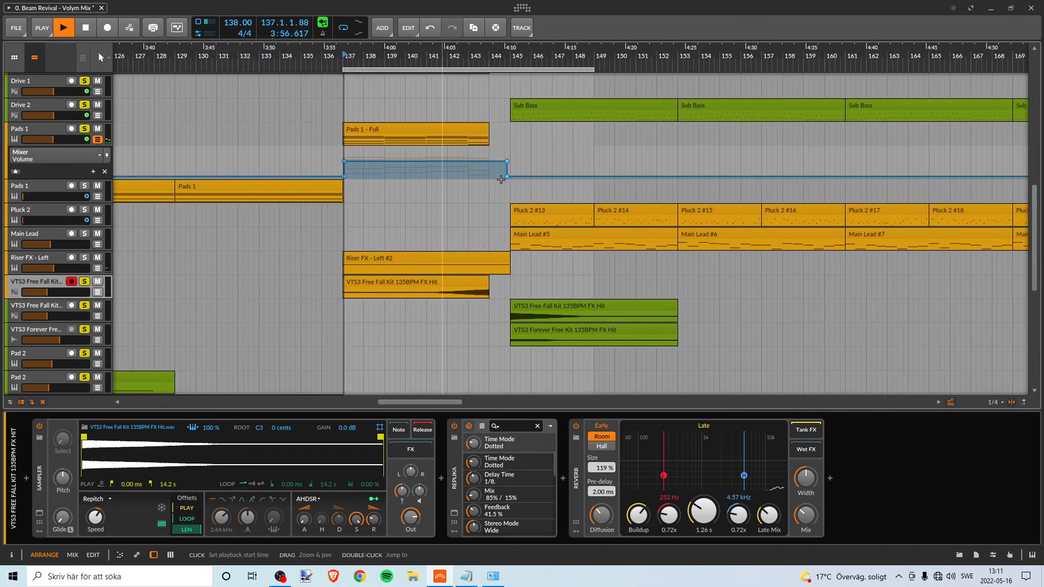
scroll(537, 227, up, 1)
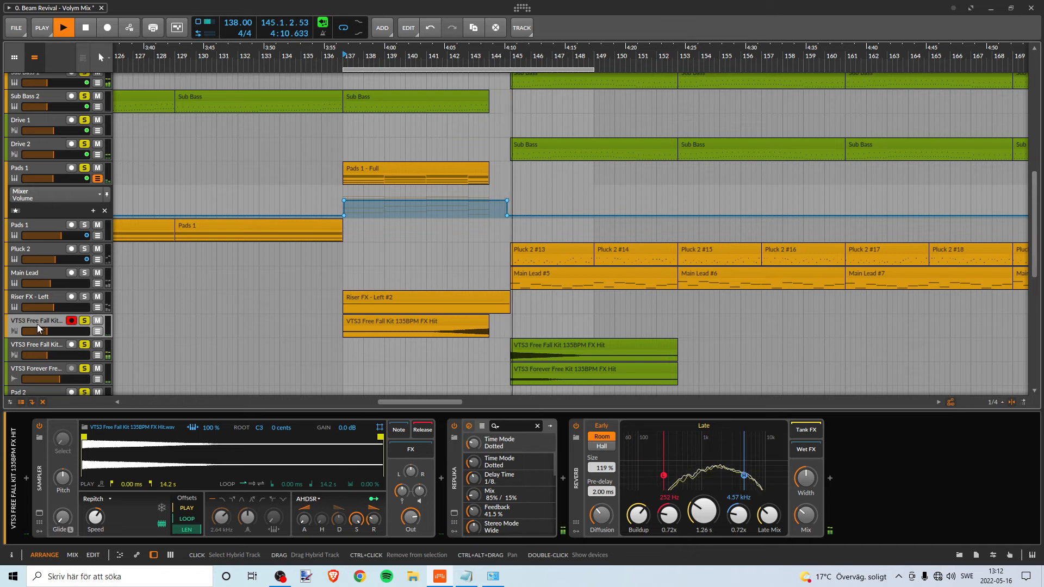
key(space)
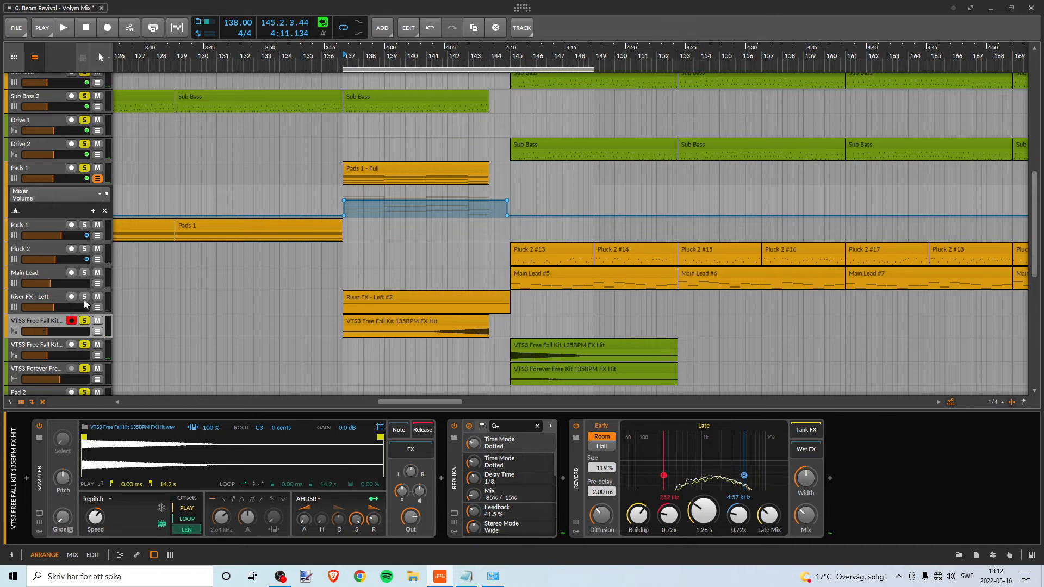
Shorten the loop to end just before bar 144, solo the Riser FX - Left track and lower its volume to -17.8 dB
key(space)
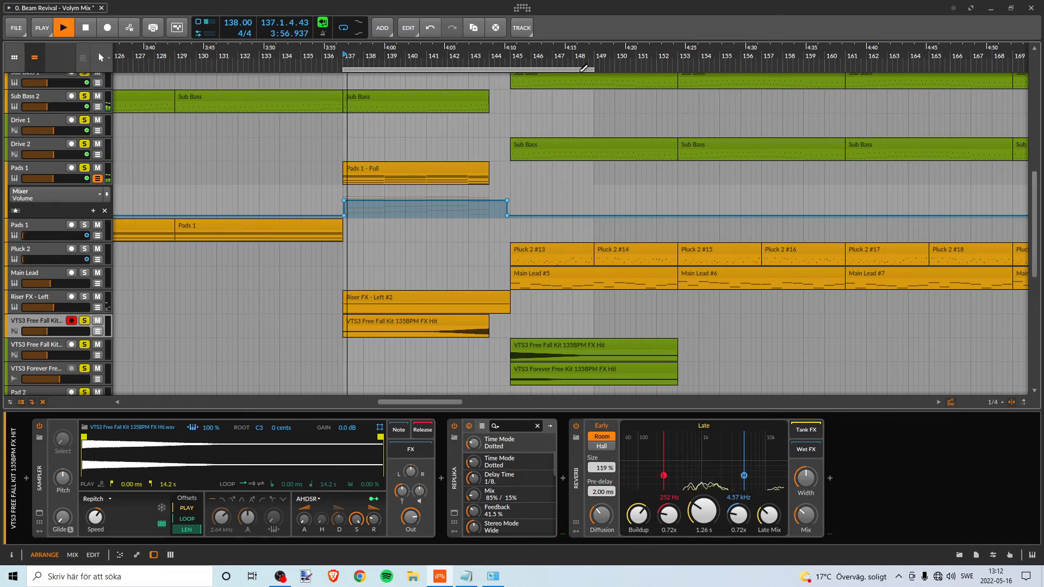
drag(590, 67, 480, 72)
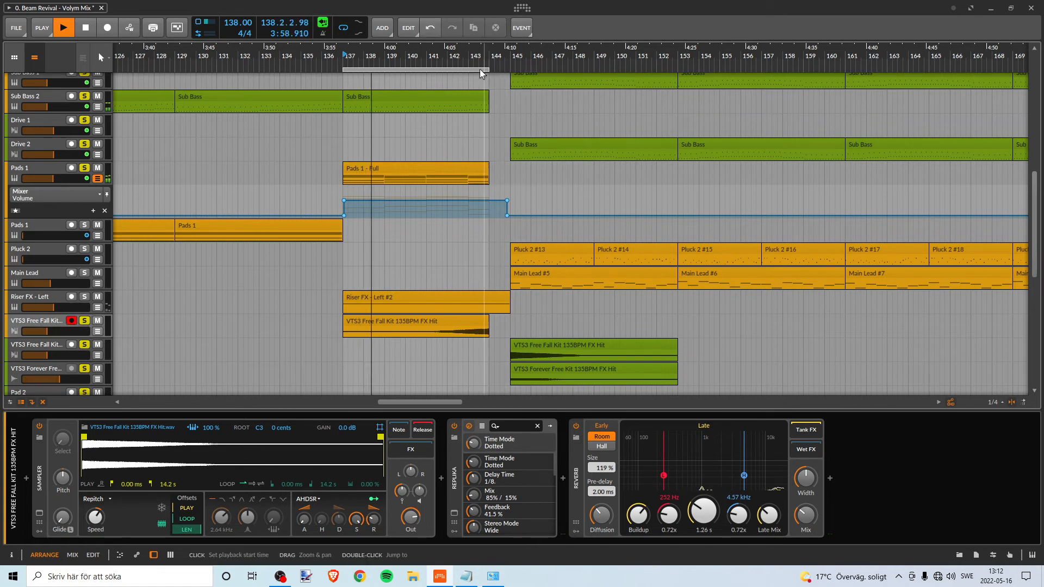
click(84, 298)
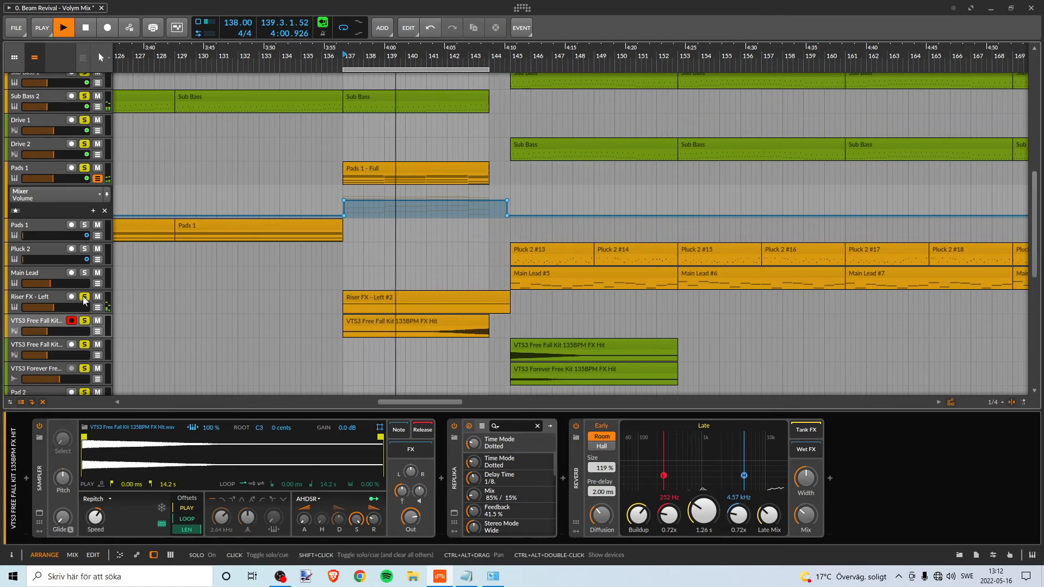
click(56, 307)
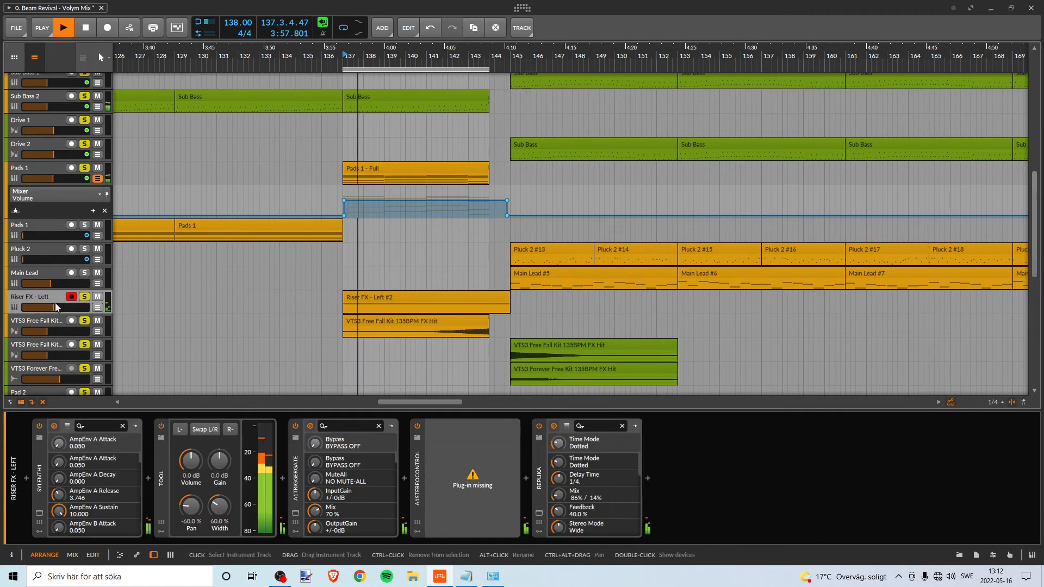
drag(56, 313, 49, 306)
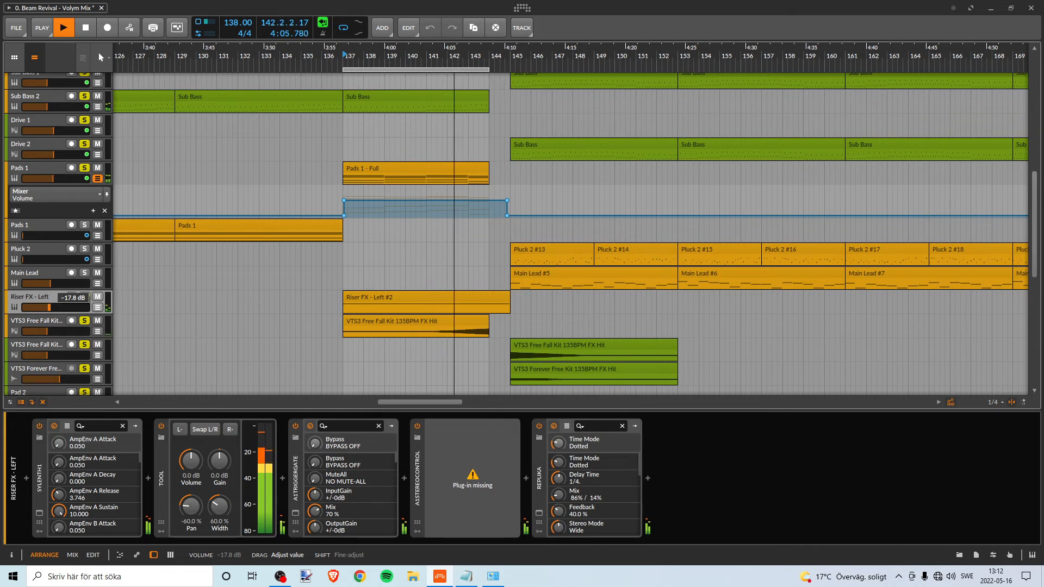
Play back the passage around bar 137 to check the Riser FX - Left volume against the other soloed tracks
drag(49, 306, 49, 306)
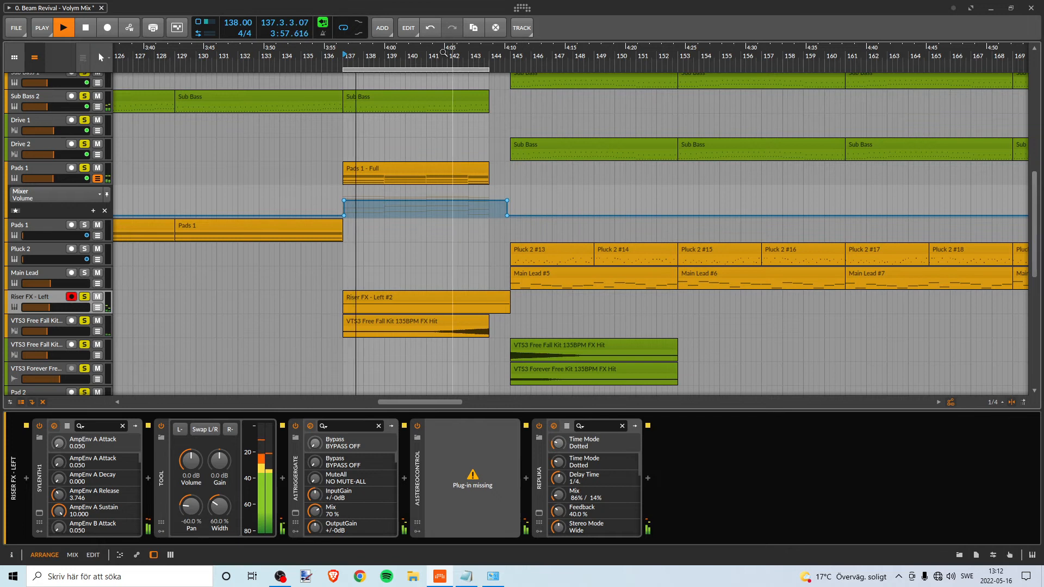
scroll(396, 245, up, 1)
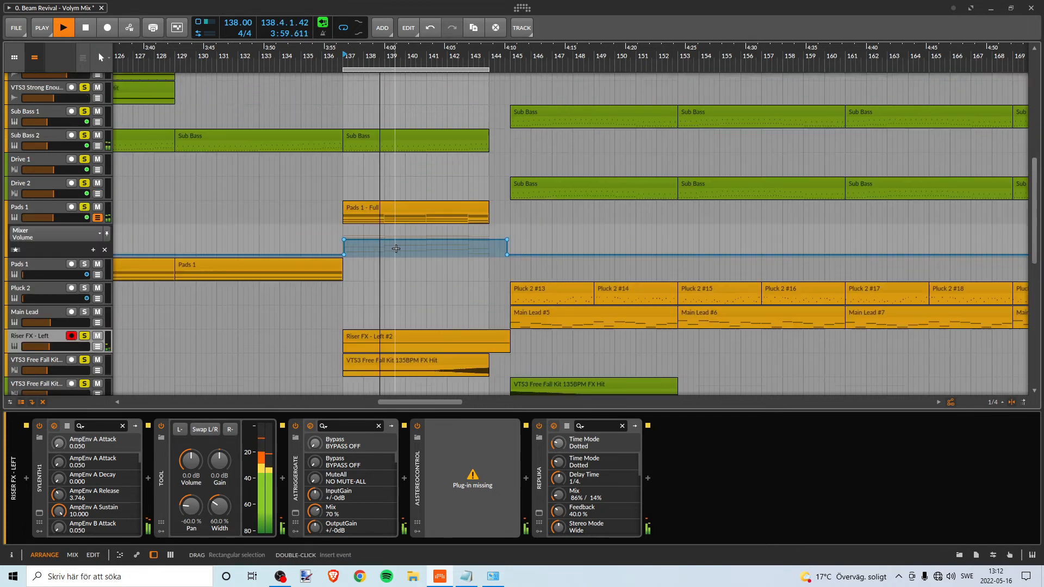
scroll(397, 245, down, 2)
scroll(397, 245, down, 1)
scroll(396, 245, up, 1)
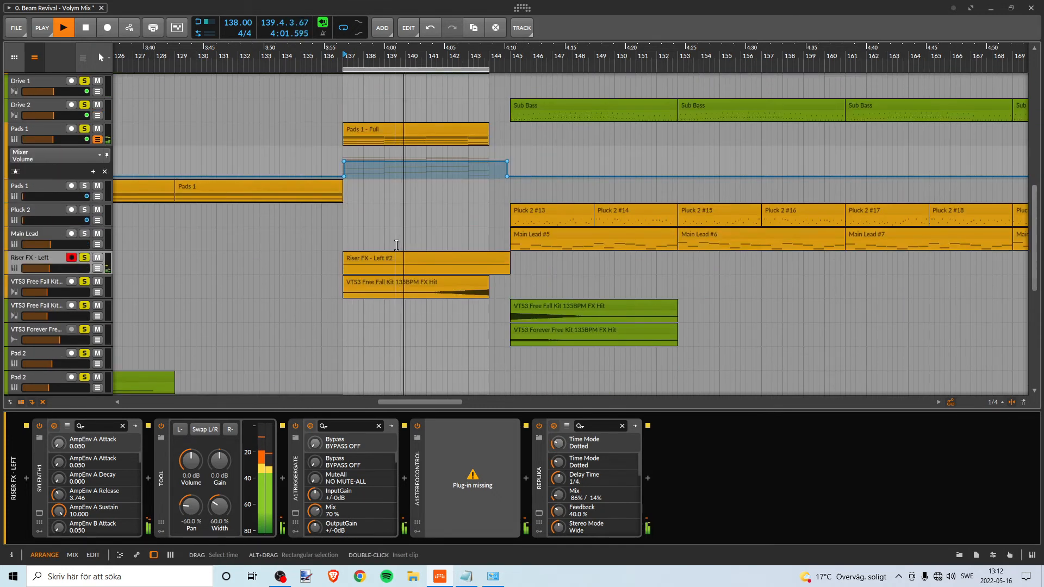
scroll(396, 245, up, 1)
scroll(396, 246, down, 1)
scroll(396, 245, up, 2)
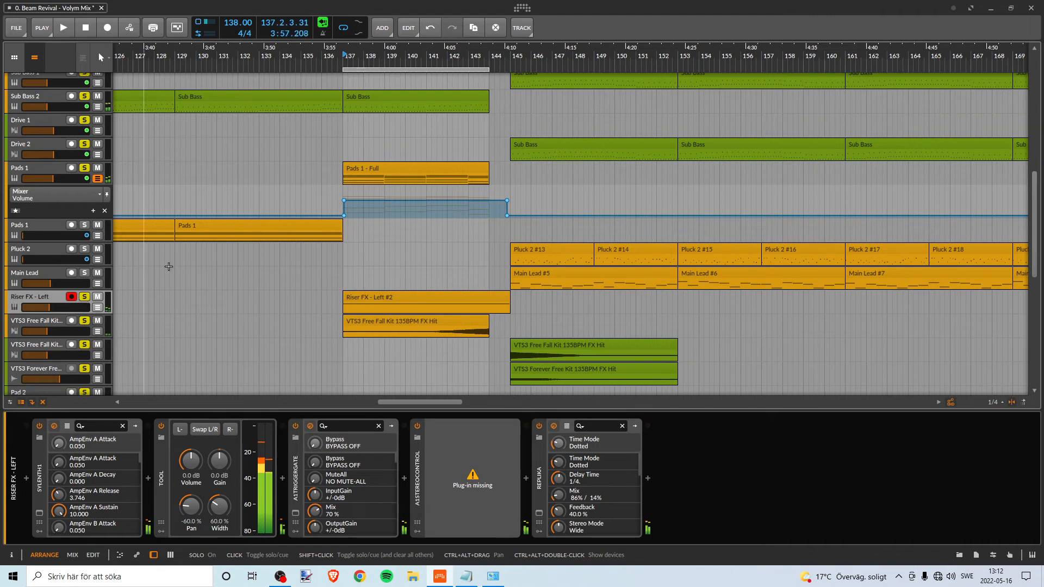
key(space)
scroll(305, 302, up, 2)
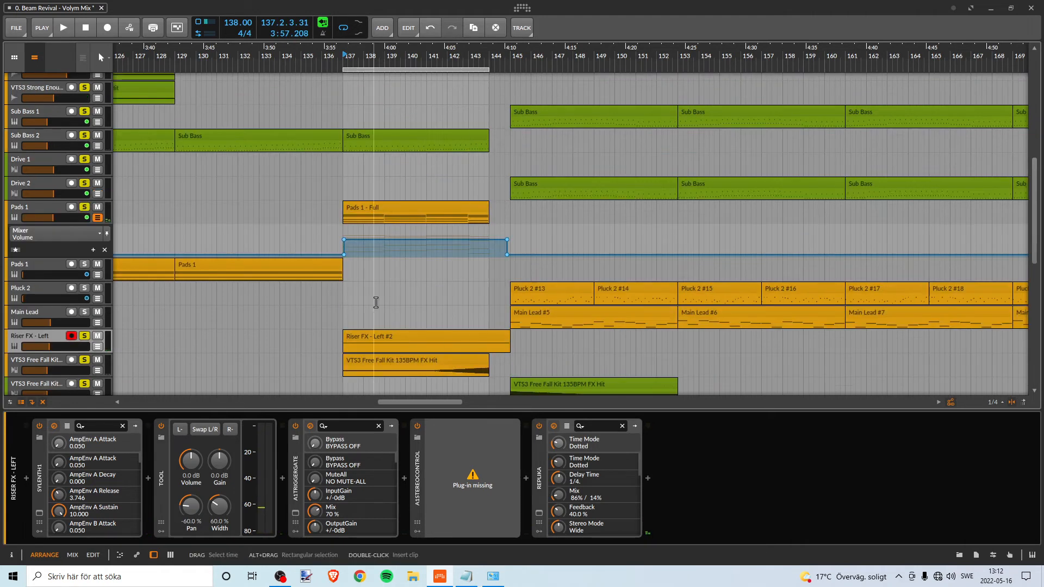
scroll(375, 299, up, 2)
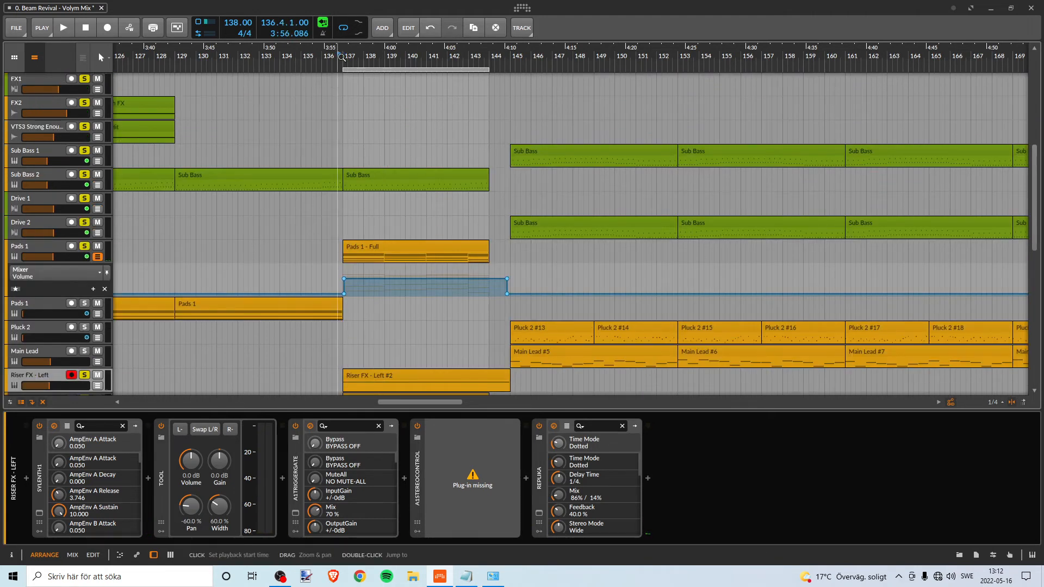
key(space)
scroll(390, 290, down, 4)
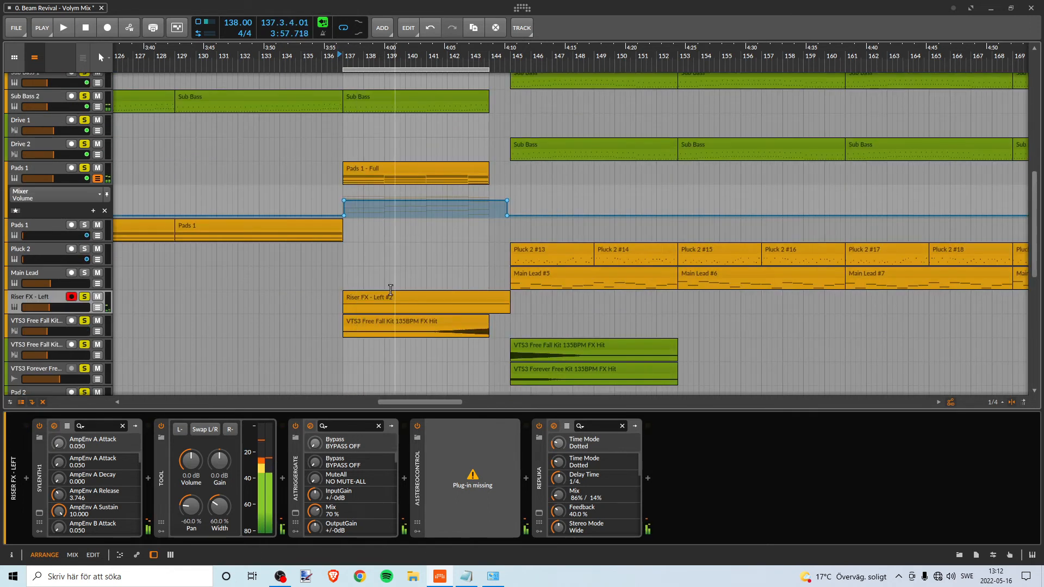
Color the VTS3 Free Fall Kit track below Riser FX - Left and the Riser FX - Left track green
right_click(32, 321)
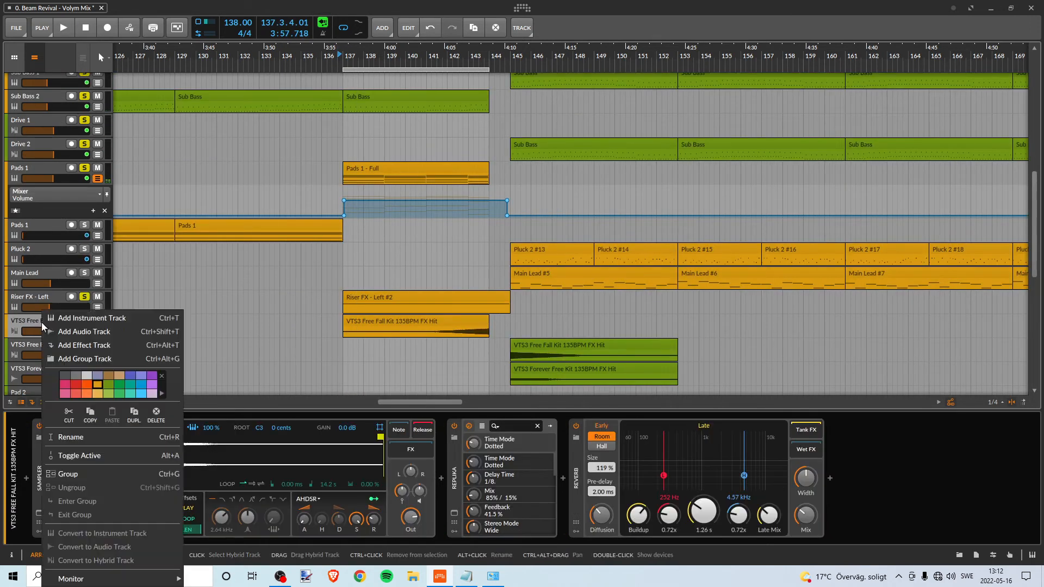
click(108, 384)
click(45, 299)
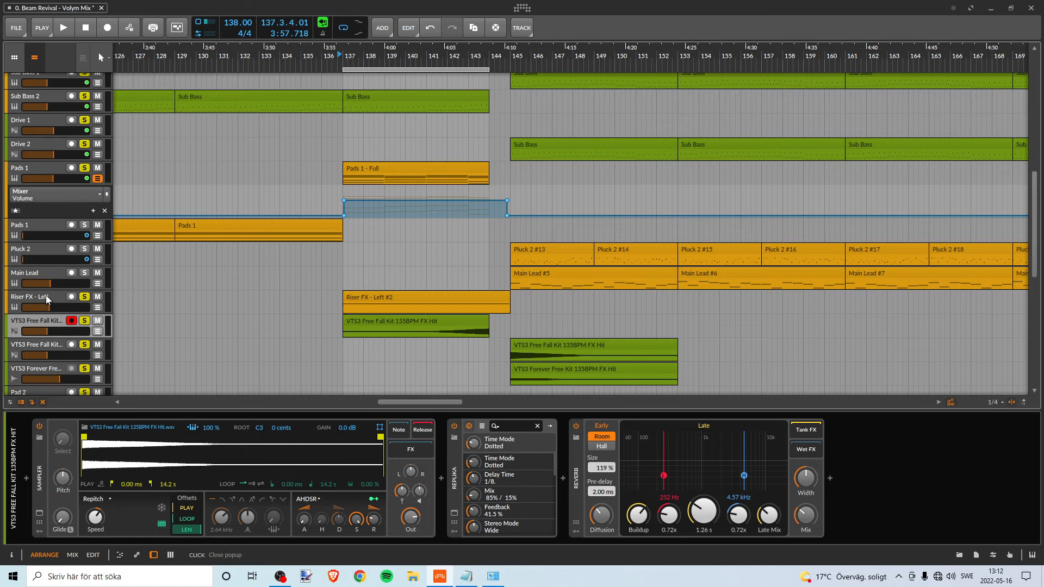
right_click(48, 298)
click(112, 371)
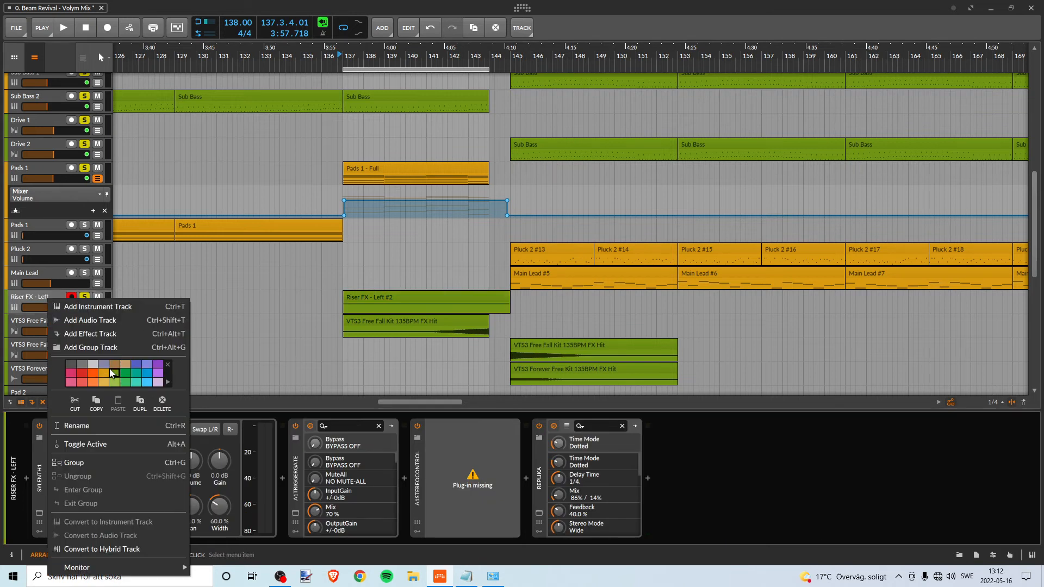
click(44, 297)
Play the loop from bar 137 and compare the mix with the upper Pads 1 track's solo off and on
scroll(219, 318, up, 1)
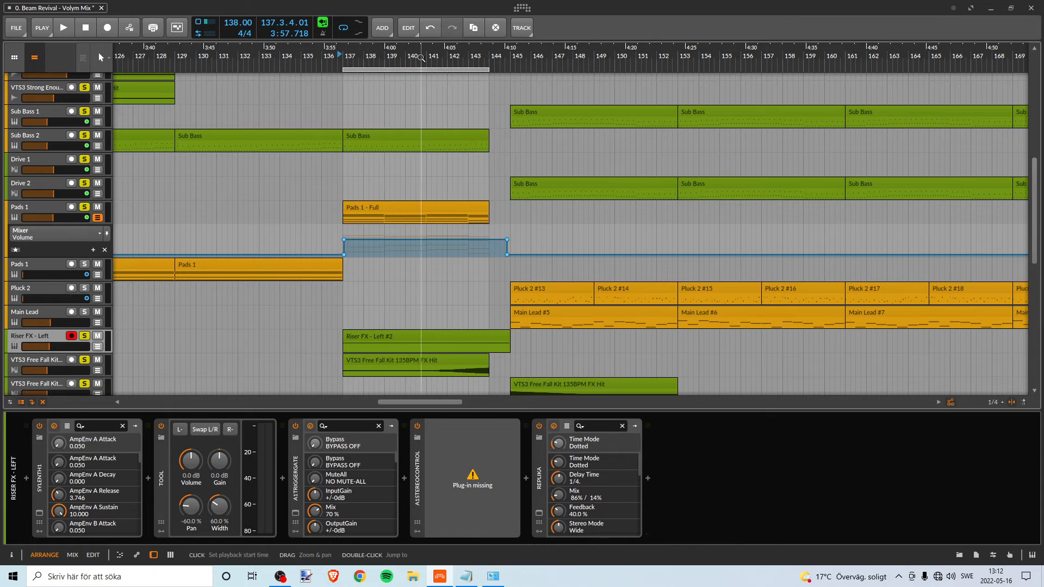
drag(421, 53, 545, 55)
key(space)
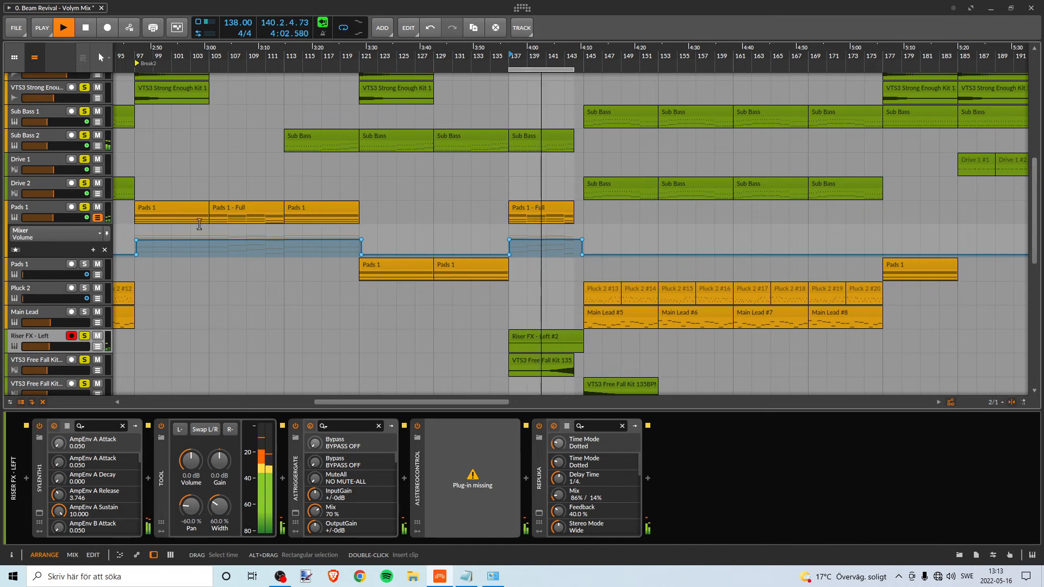
click(84, 208)
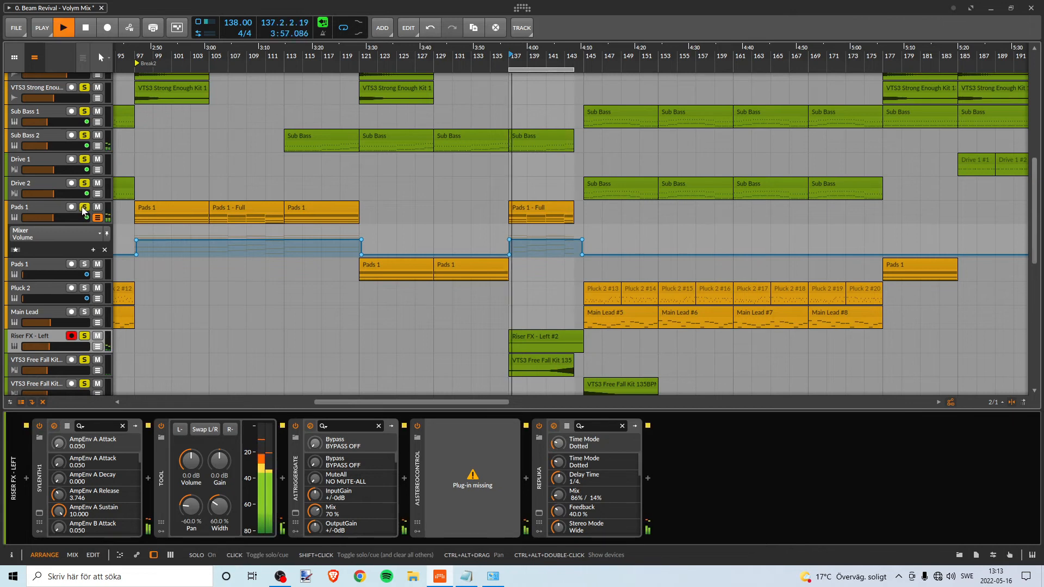
click(84, 209)
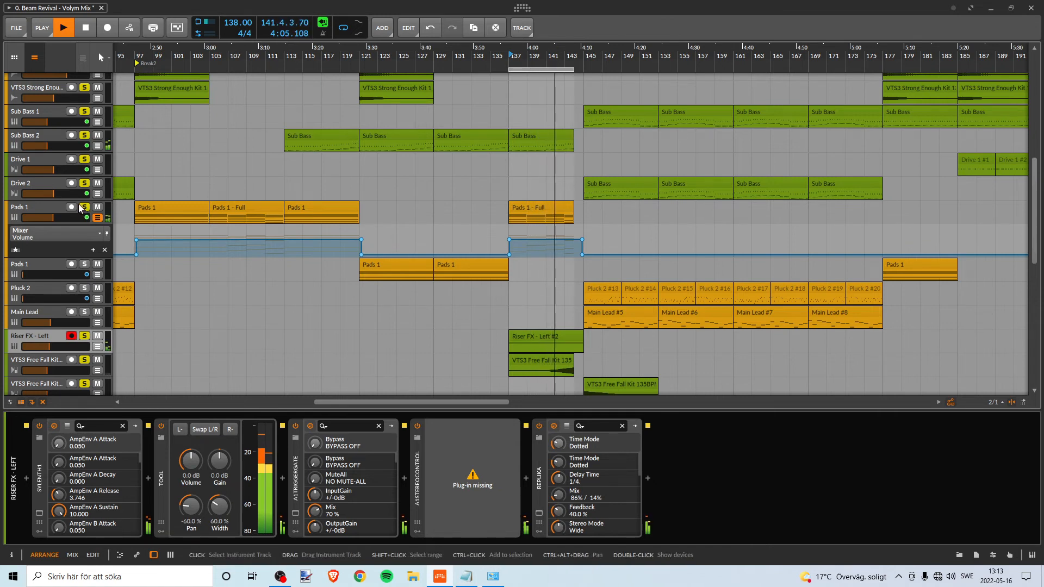
Move the loop region to start at the Break2 marker on bar 97 and play the Pads 1 clips from there
mouse_move(510, 240)
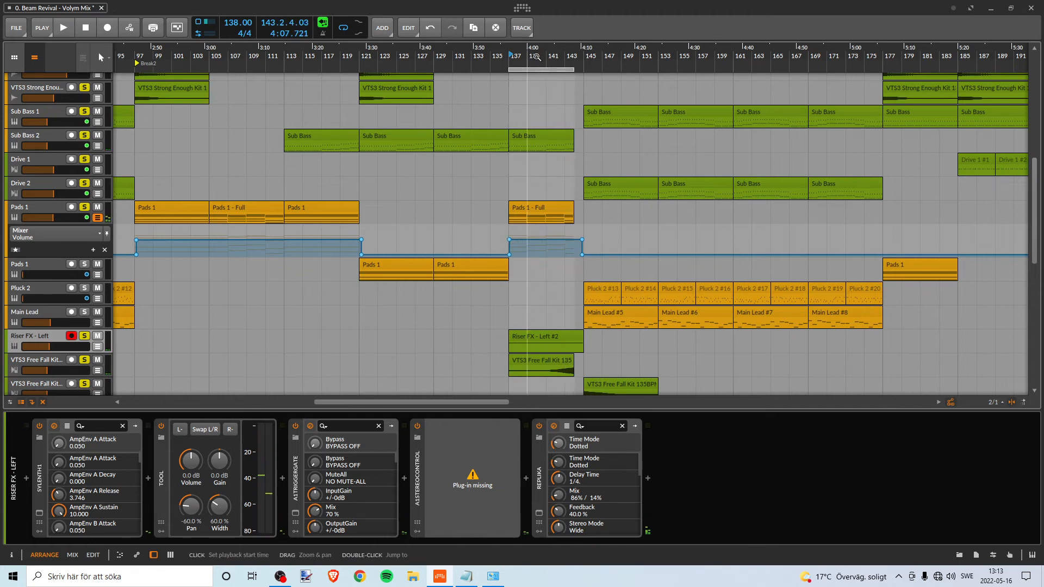
drag(528, 56, 731, 93)
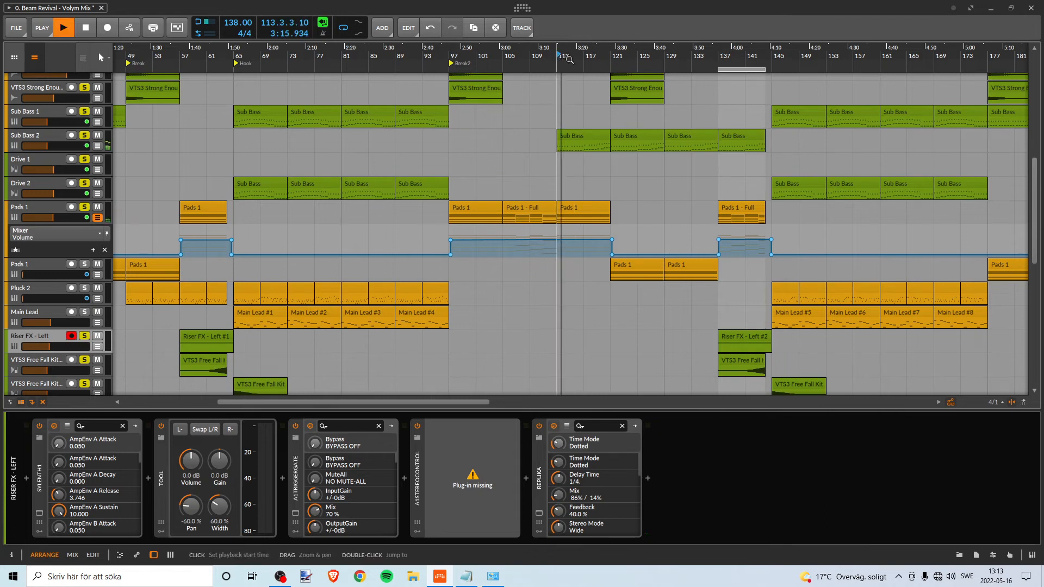
drag(745, 68, 473, 68)
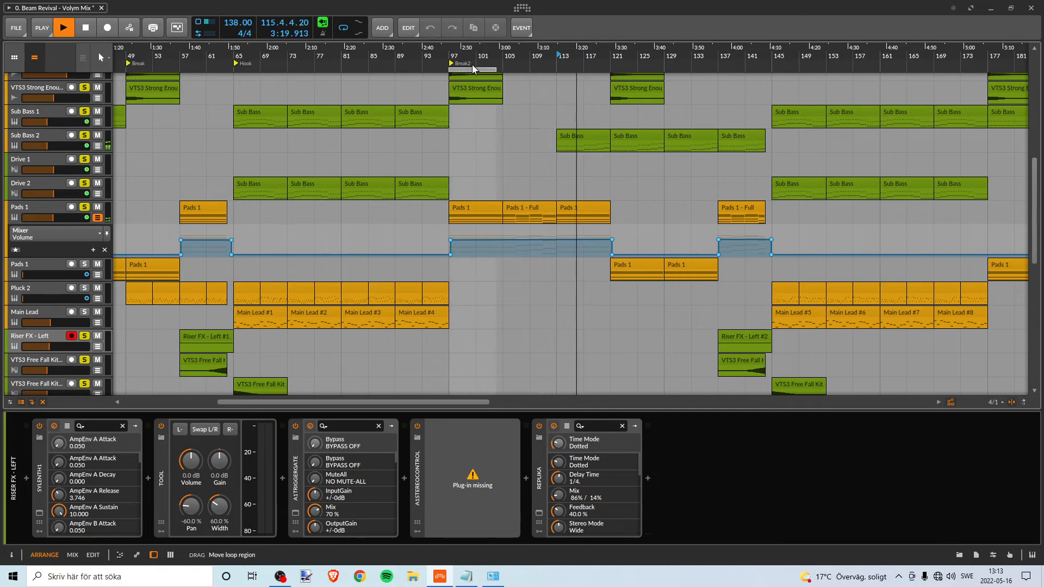
click(452, 59)
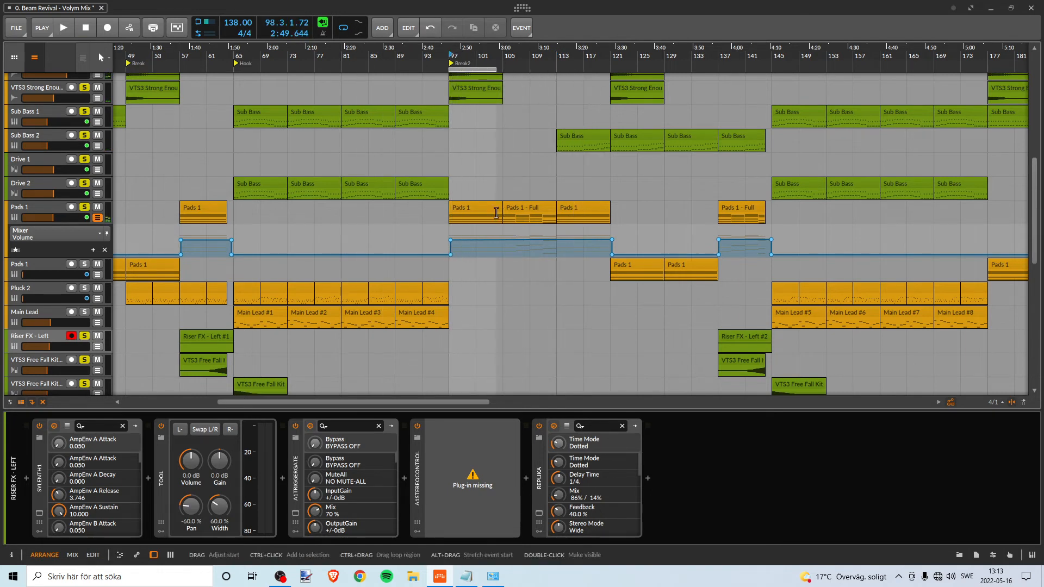
Color the upper Pads 1 track green and hide its volume automation lane
click(47, 208)
right_click(47, 208)
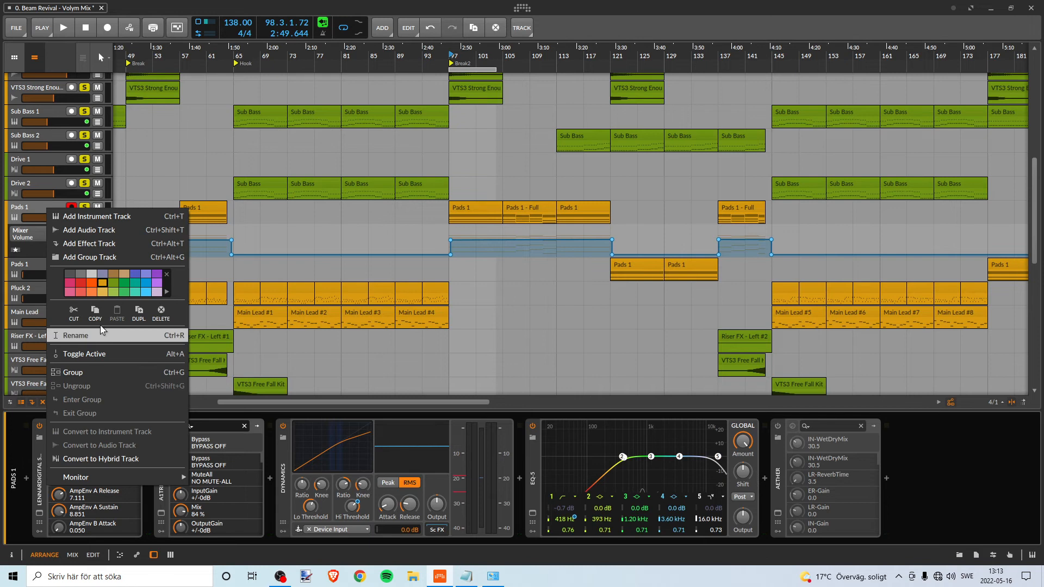
click(34, 215)
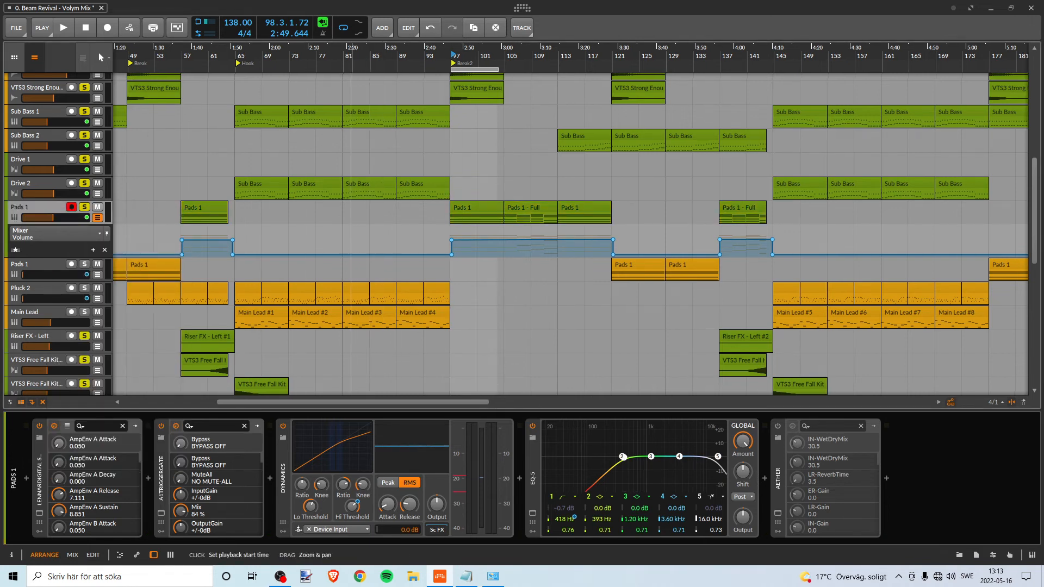
drag(352, 50, 438, 43)
click(98, 218)
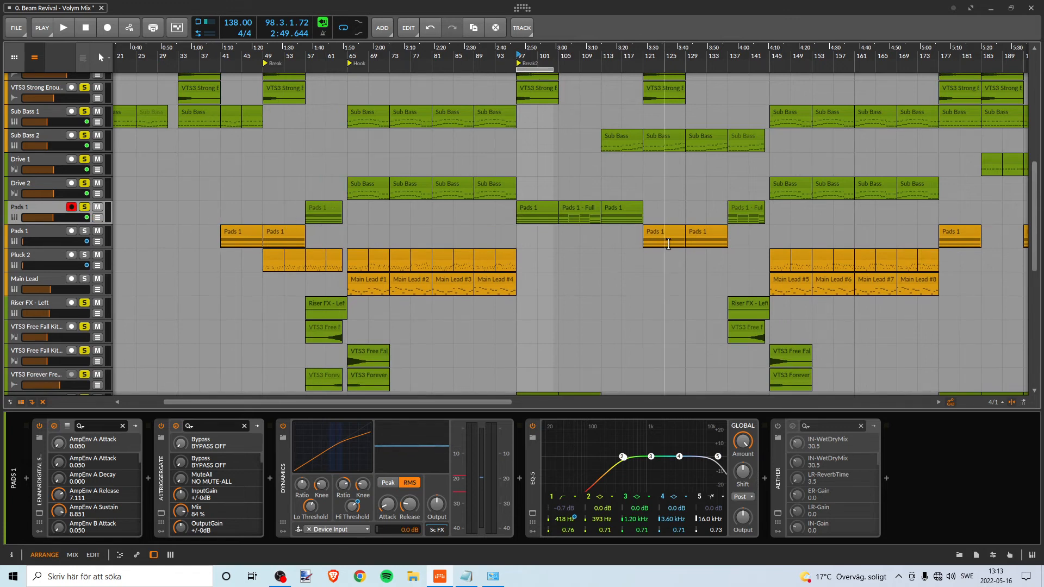
Move the loop region to bar 121, solo the lower Pads 1 track and play from there
drag(541, 67, 616, 111)
click(644, 61)
key(space)
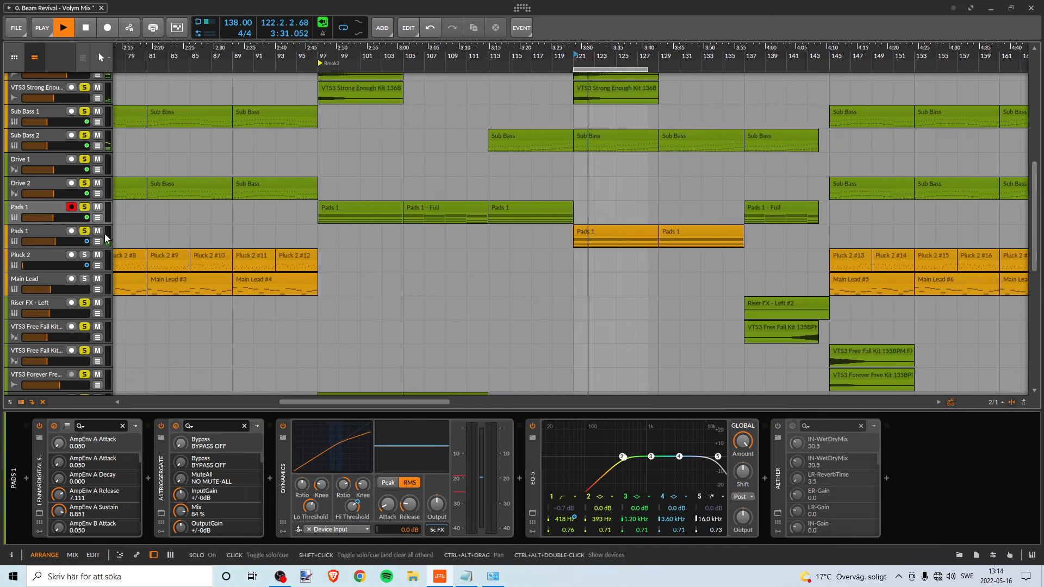
key(space)
key(space)
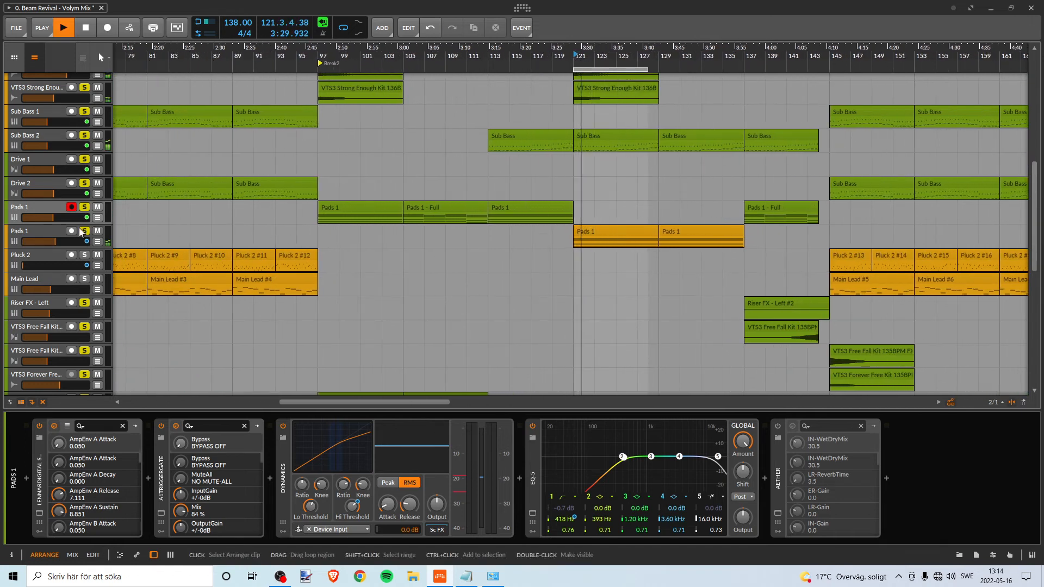
Lower the volume of the lower Pads 1 track while listening to the loop at bar 121
click(63, 238)
drag(64, 238, 52, 246)
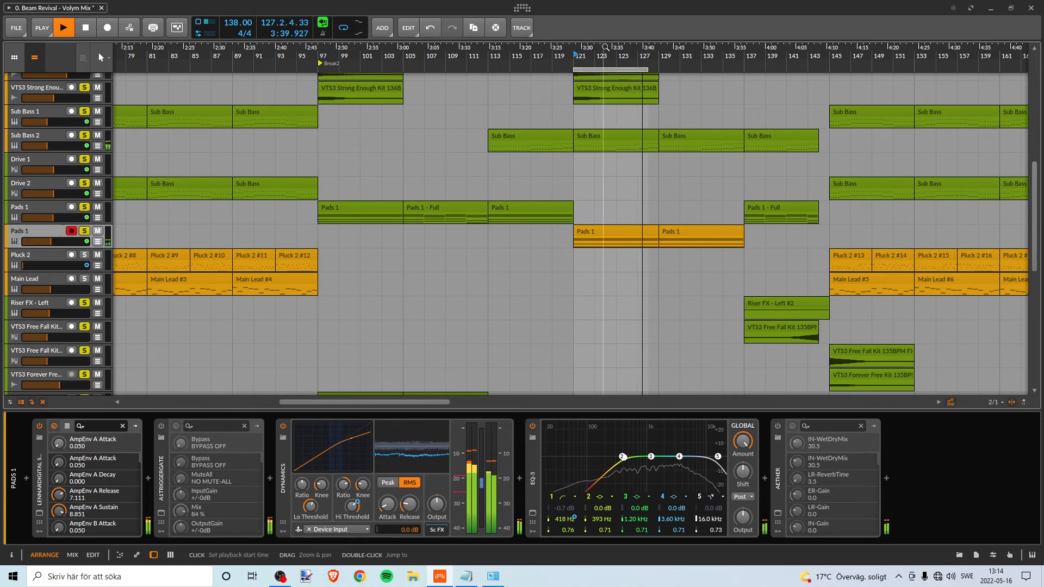
drag(605, 50, 605, 15)
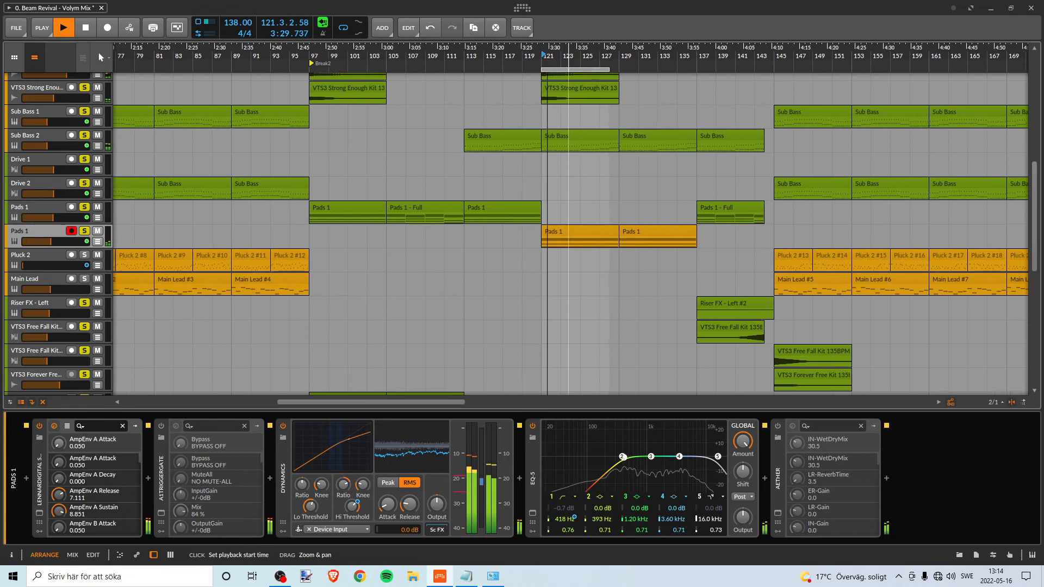
drag(605, 50, 599, 30)
key(space)
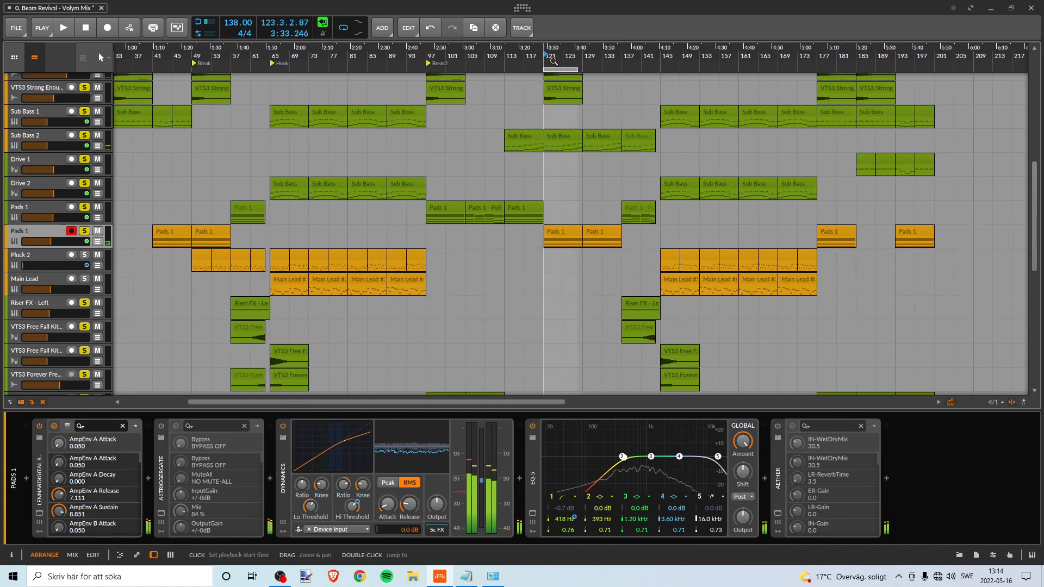
Move the loop region to bar 177 and listen to the lower Pads 1 clips at bars 177 and 193
drag(565, 69, 838, 70)
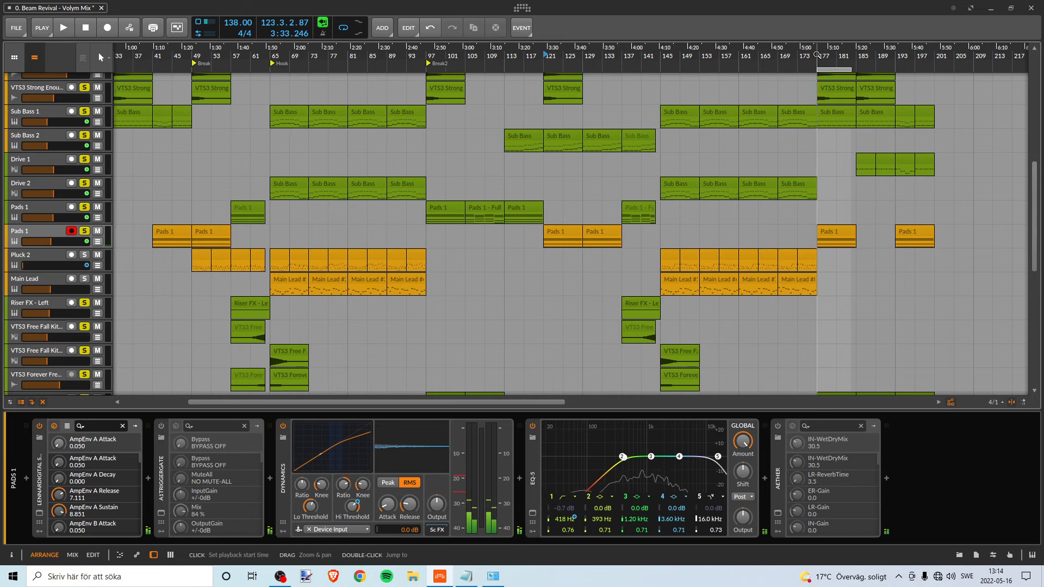
key(space)
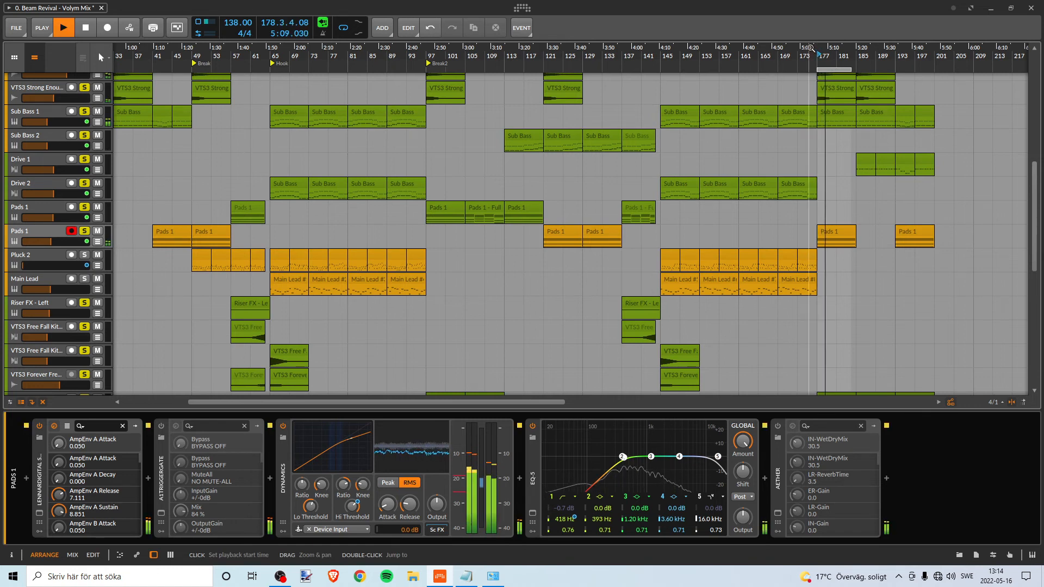
click(897, 62)
key(space)
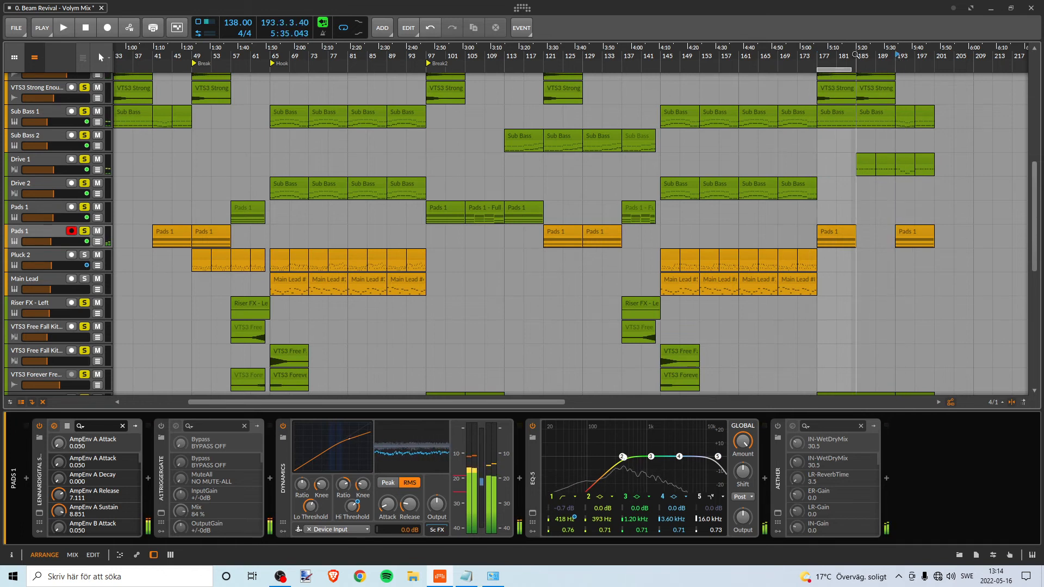
Move the loop region back to bar 97 and color the lower Pads 1 track green
drag(838, 72, 445, 70)
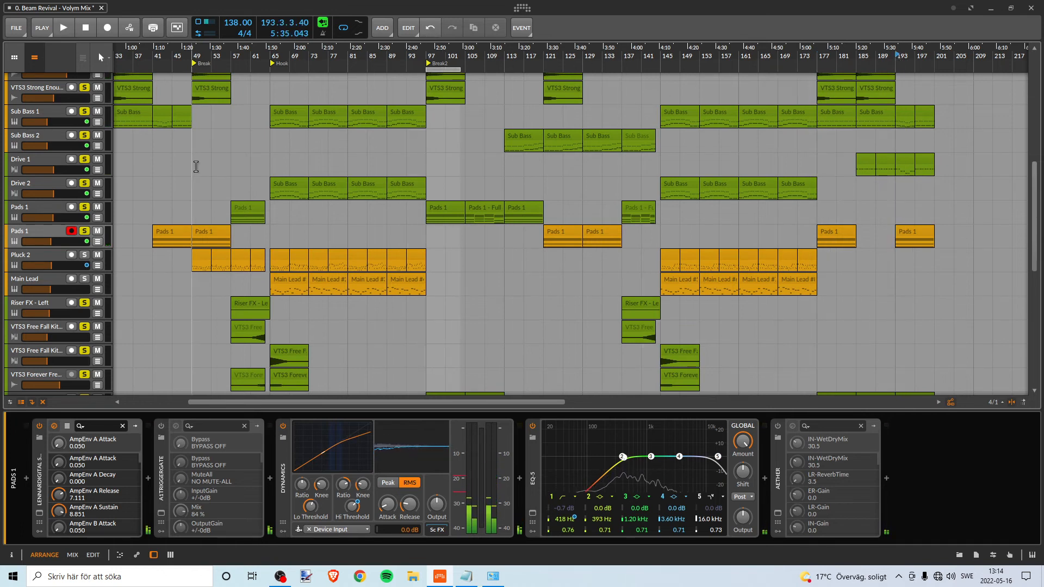
right_click(37, 235)
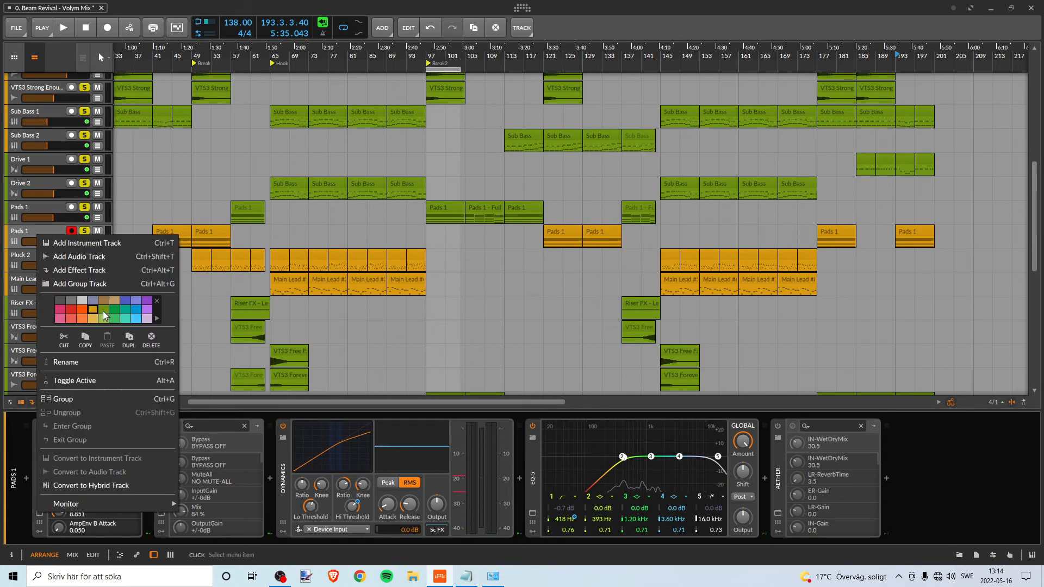
click(103, 310)
click(19, 233)
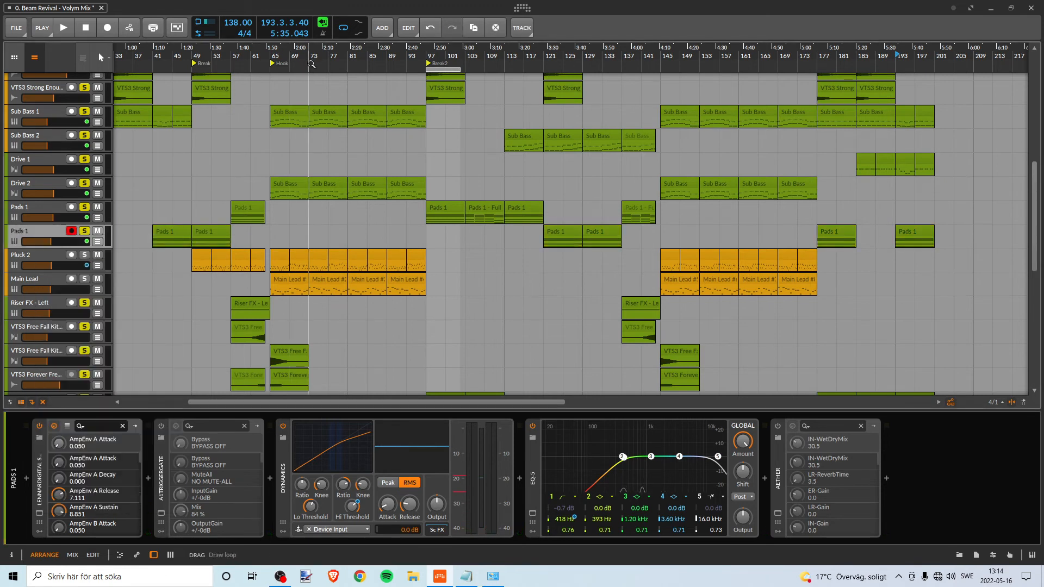
Move the loop region to the Hook marker at bar 65 and solo the Pluck 2 track
drag(310, 56, 419, 75)
drag(720, 73, 415, 47)
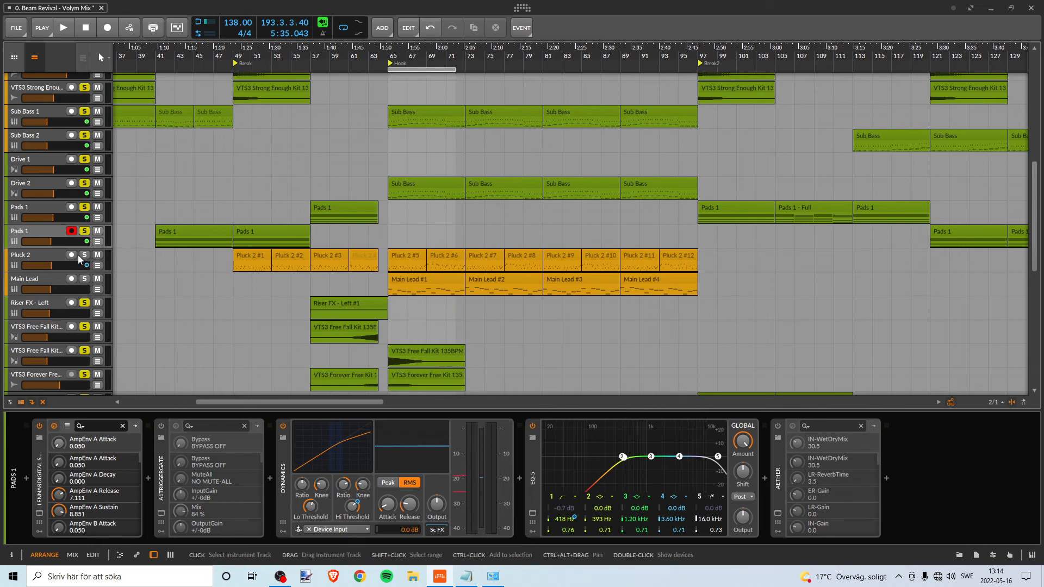
scroll(379, 272, down, 8)
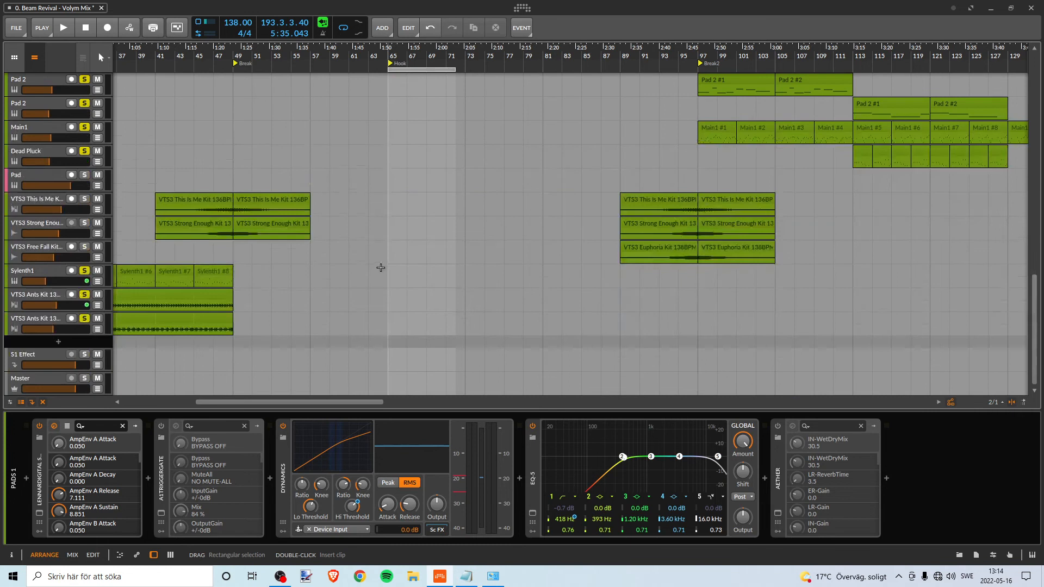
scroll(384, 268, up, 4)
scroll(385, 269, up, 4)
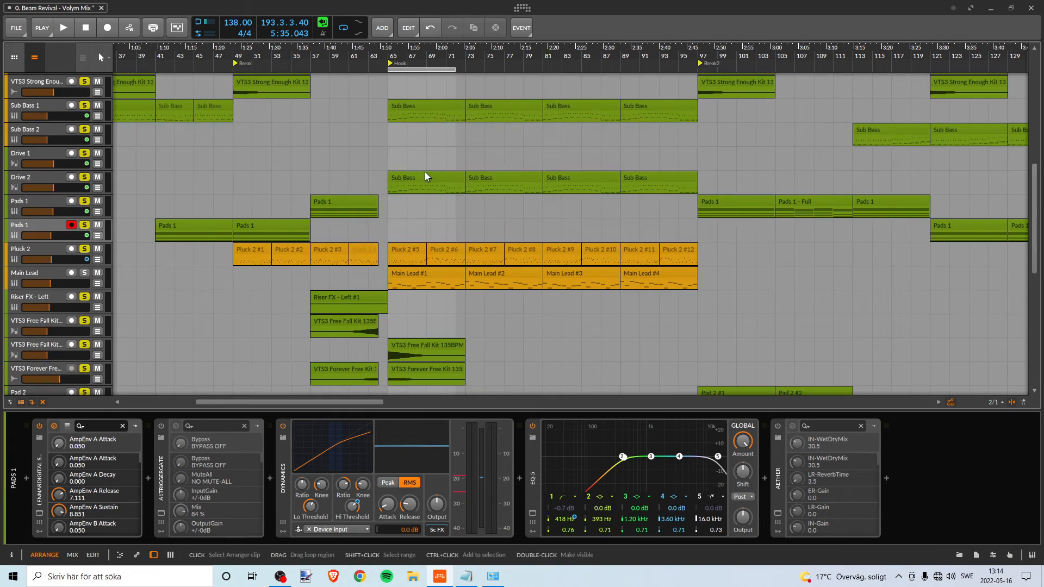
Play the loop at bar 65 and set the Pluck 2 track's volume to -14.0 dB
key(space)
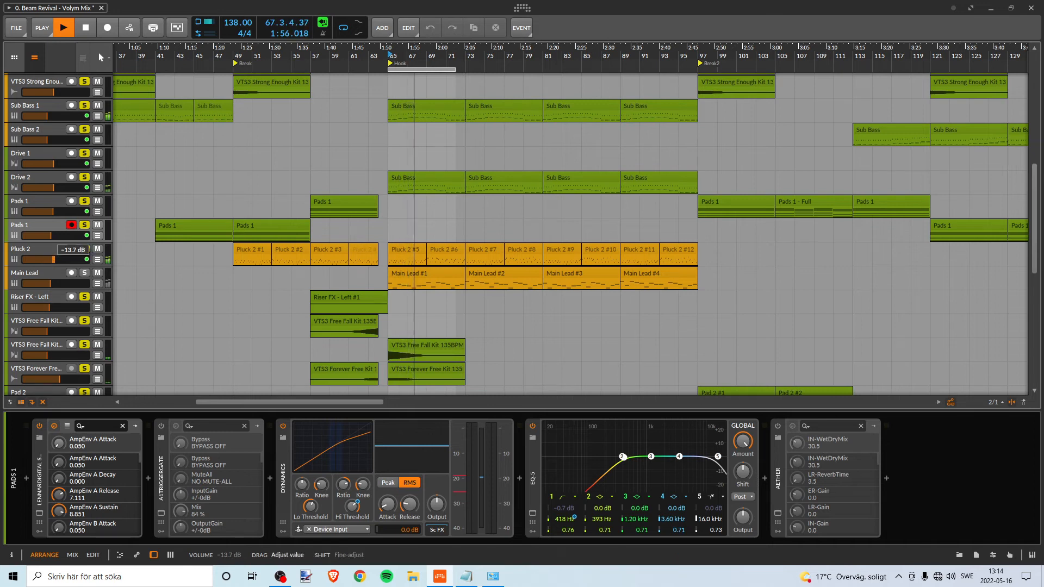
drag(53, 259, 53, 259)
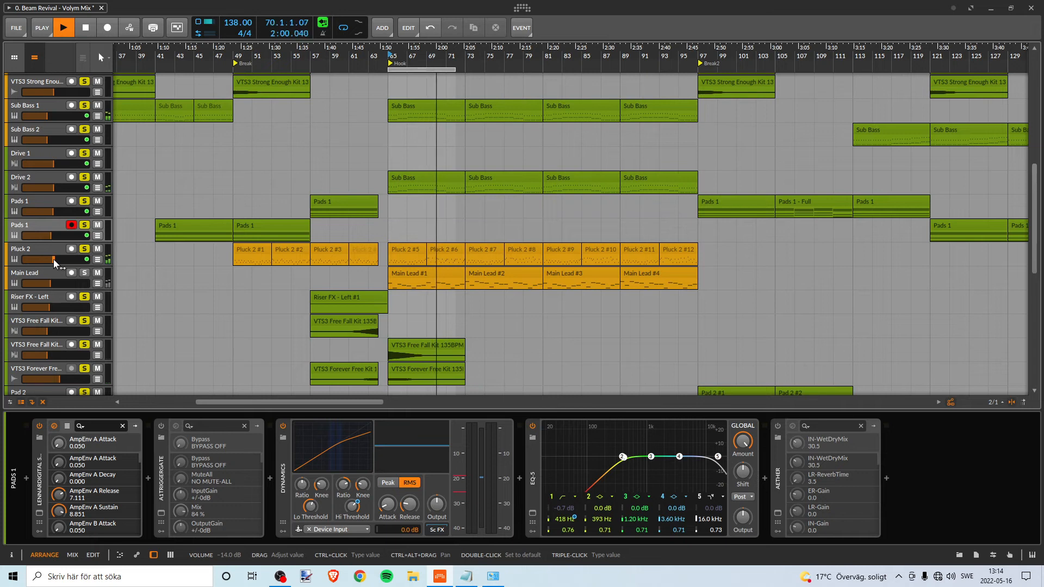
click(57, 248)
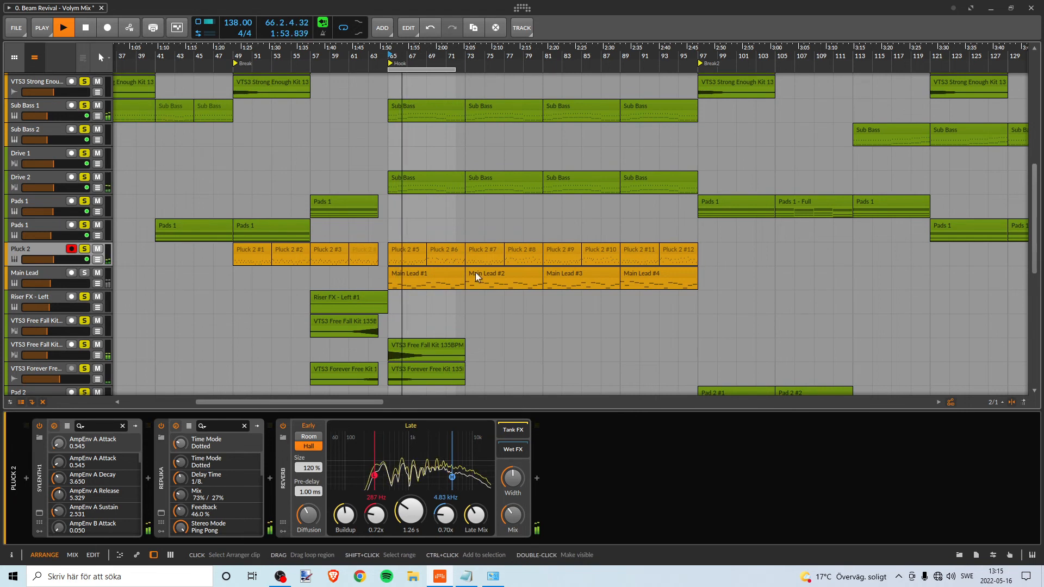
click(32, 272)
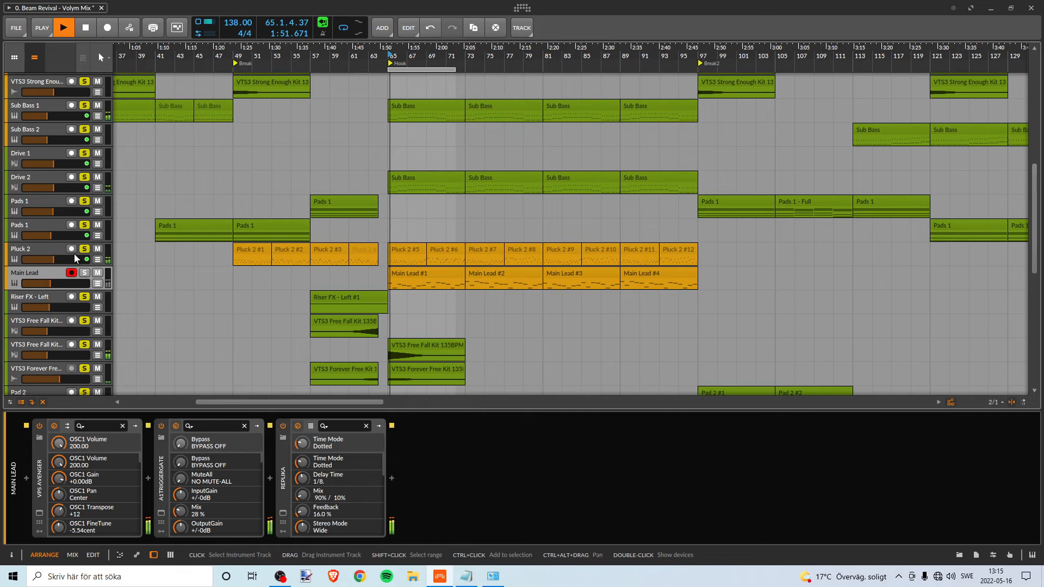
key(space)
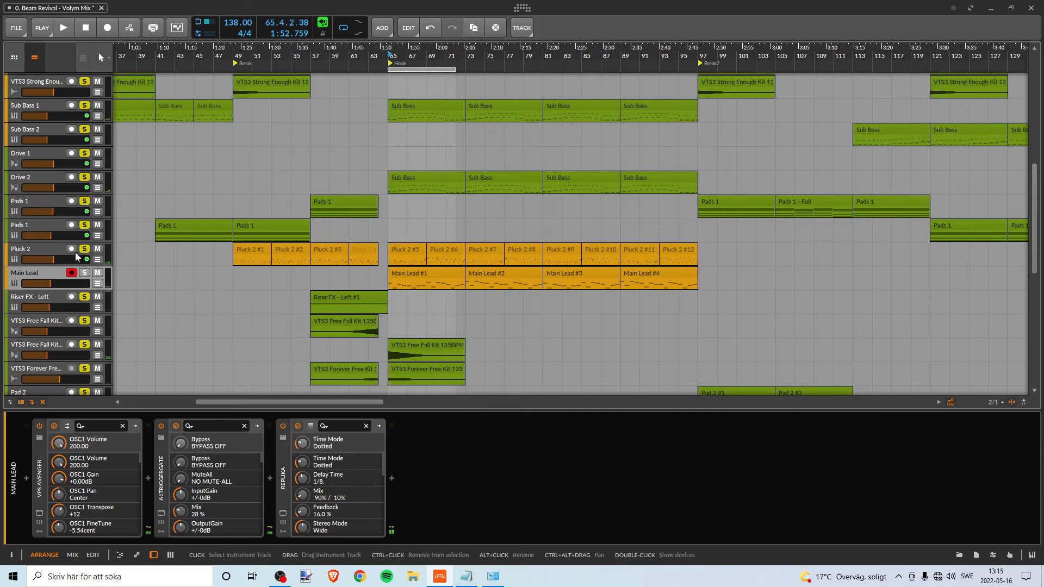
Solo the Main Lead track and color the Pluck 2 track green
click(142, 323)
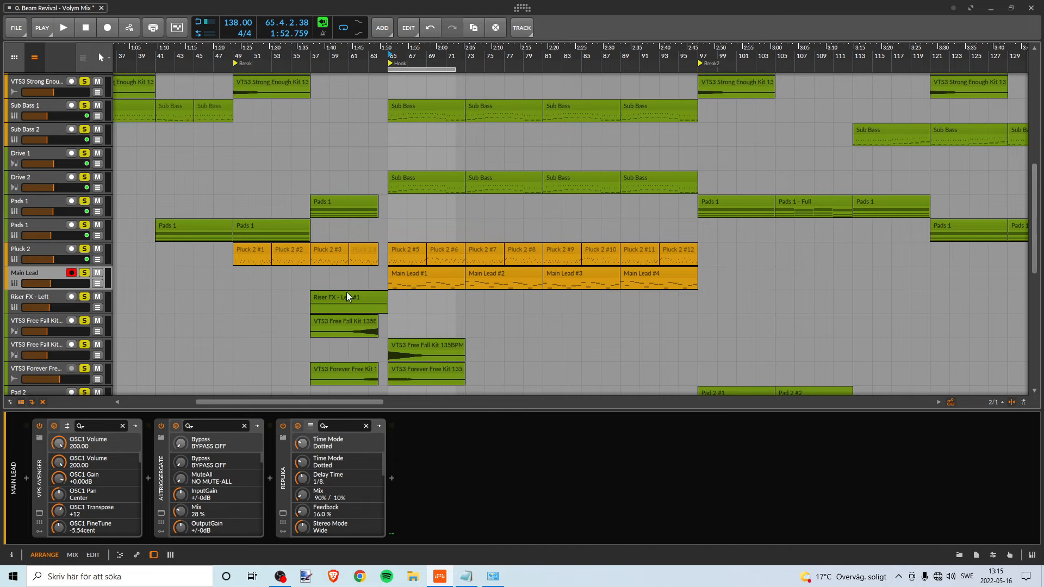
right_click(33, 252)
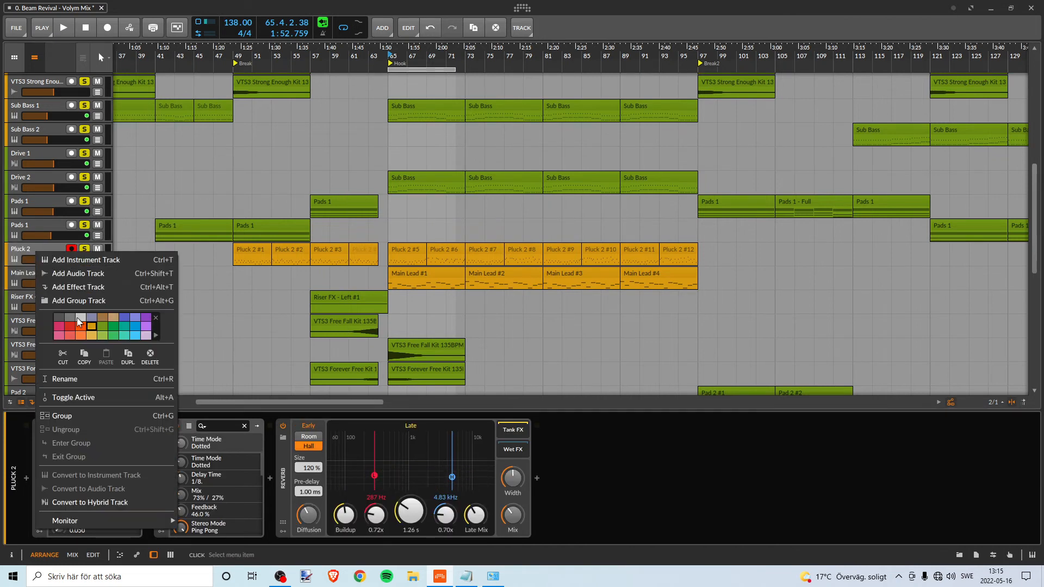
click(22, 249)
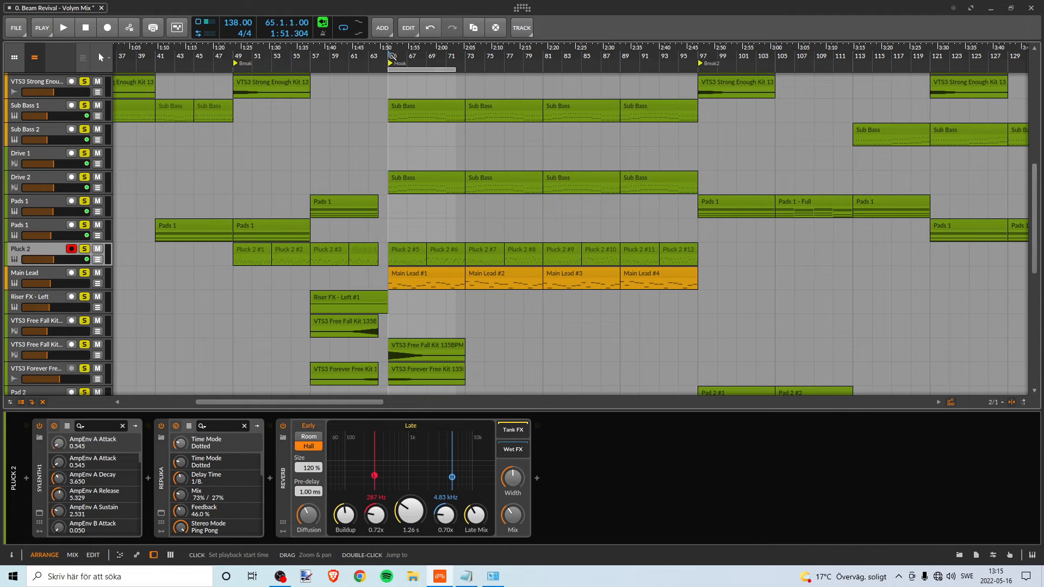
Raise the Main Lead track's volume slightly while listening to the loop at bar 65
key(space)
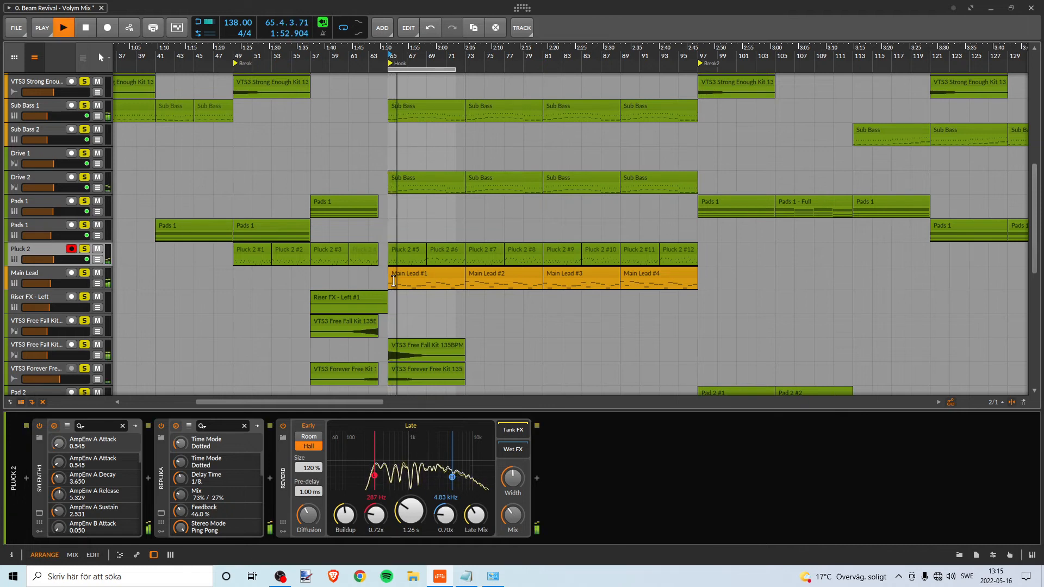
click(47, 273)
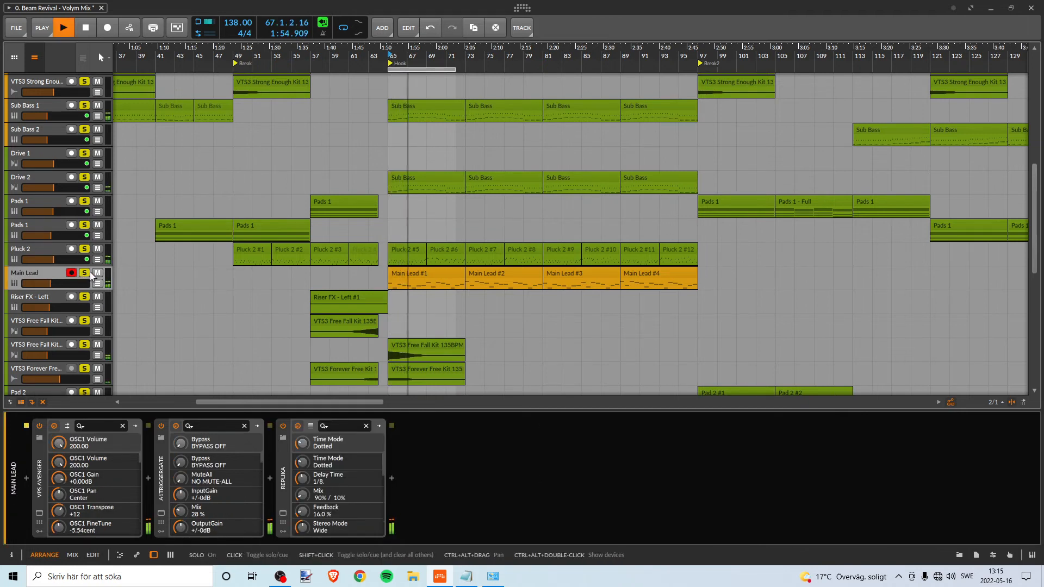
drag(53, 283, 55, 283)
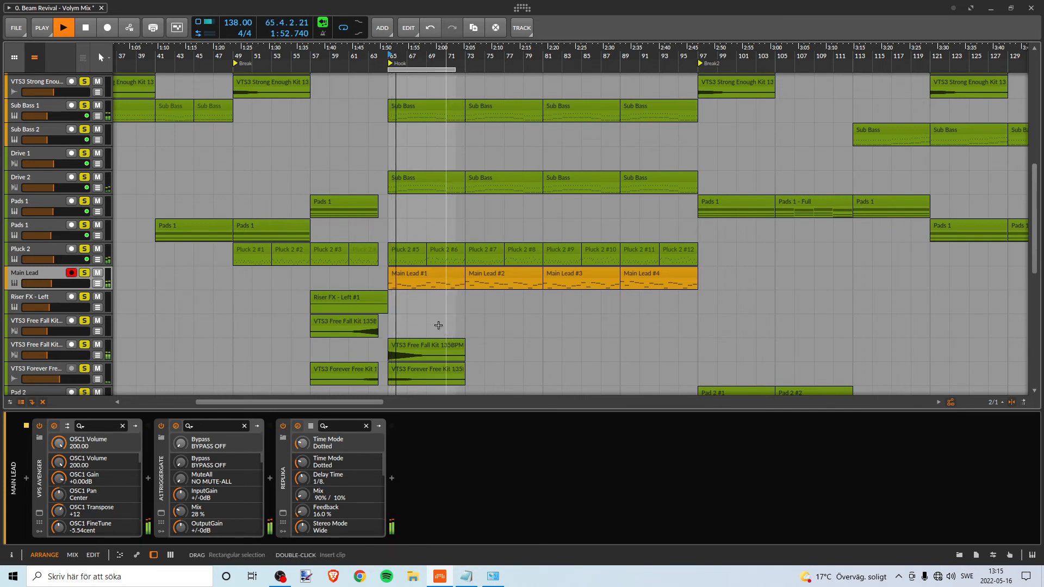
key(space)
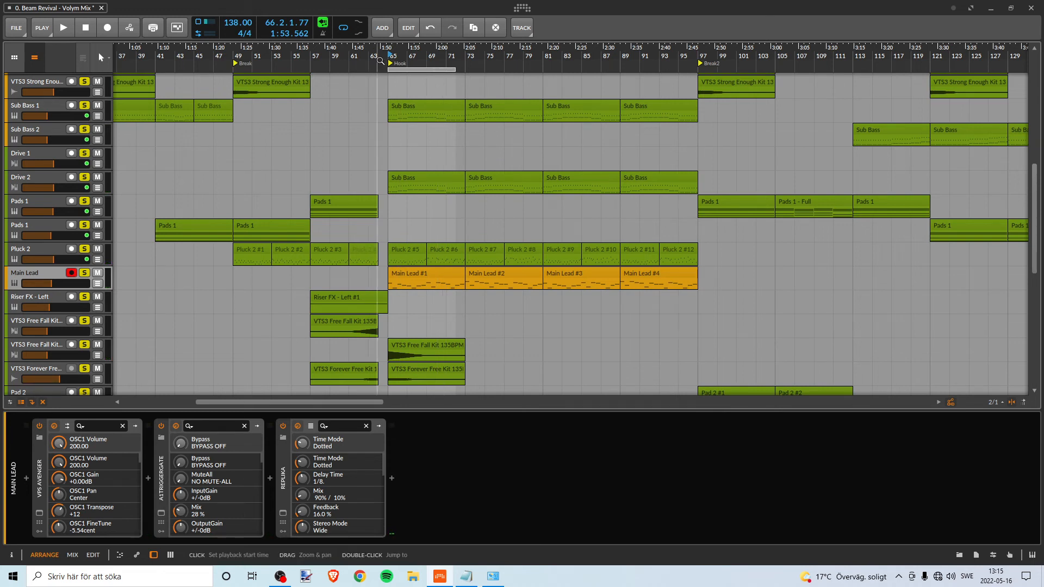
mouse_move(387, 54)
mouse_down()
mouse_move(387, 82)
mouse_move(325, 68)
mouse_move(369, 61)
mouse_up()
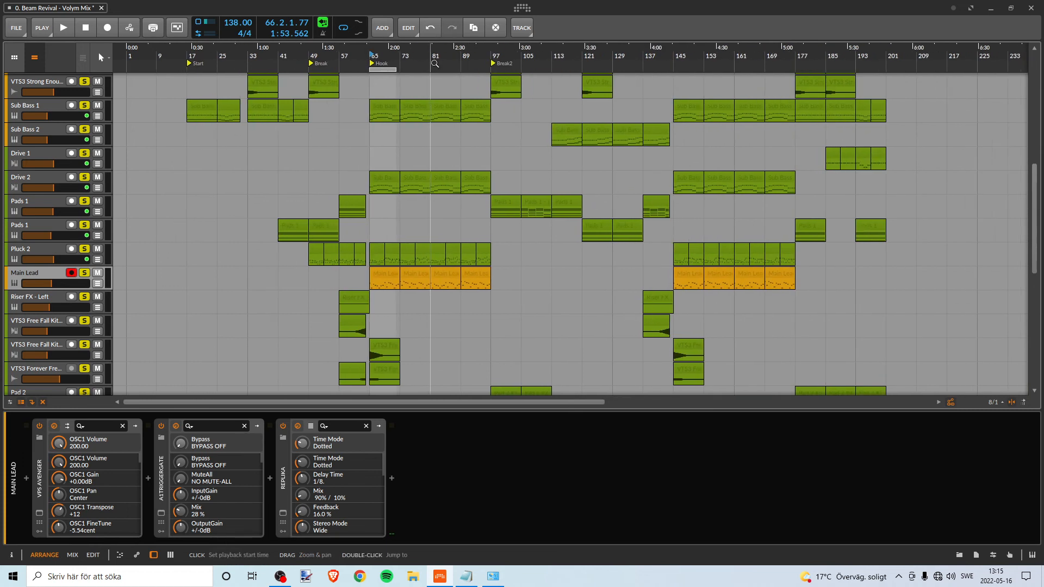
scroll(434, 109, up, 6)
scroll(435, 104, down, 10)
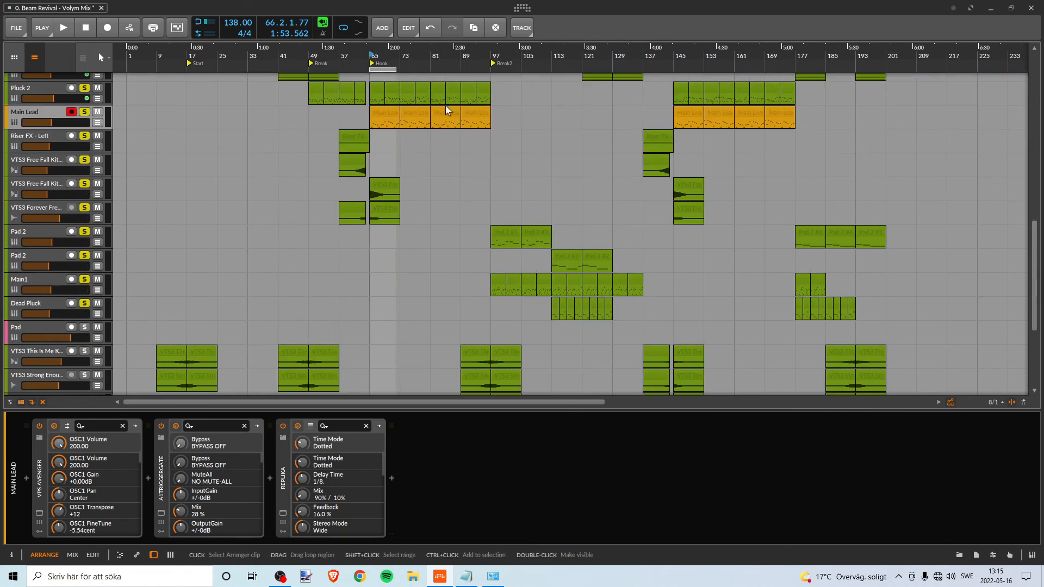
scroll(446, 106, up, 3)
scroll(448, 109, down, 2)
scroll(447, 108, up, 3)
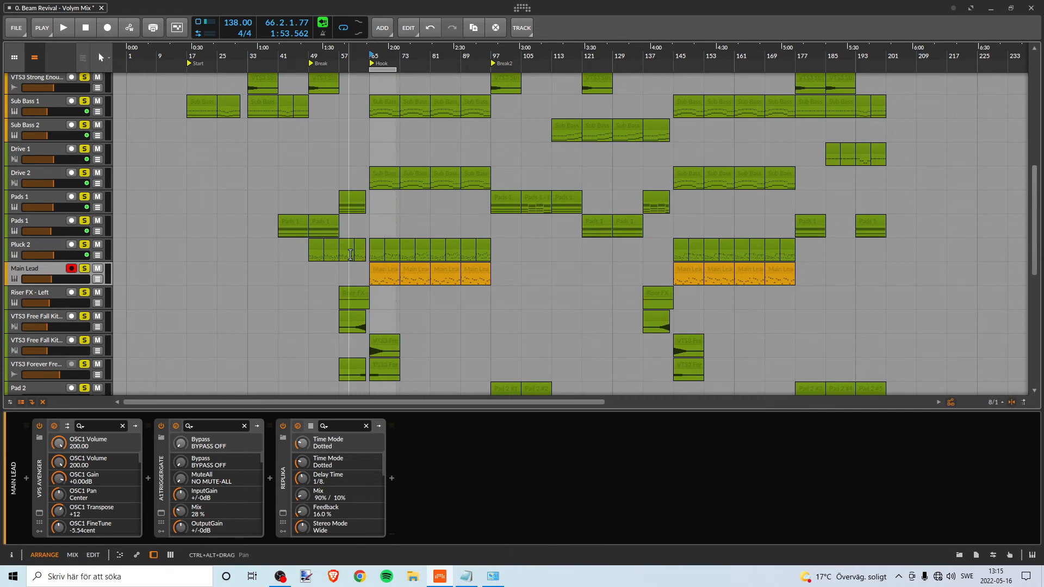
Start saving the project under a new name and select the title "Violetly Cascading" in the Notepad text file
click(17, 32)
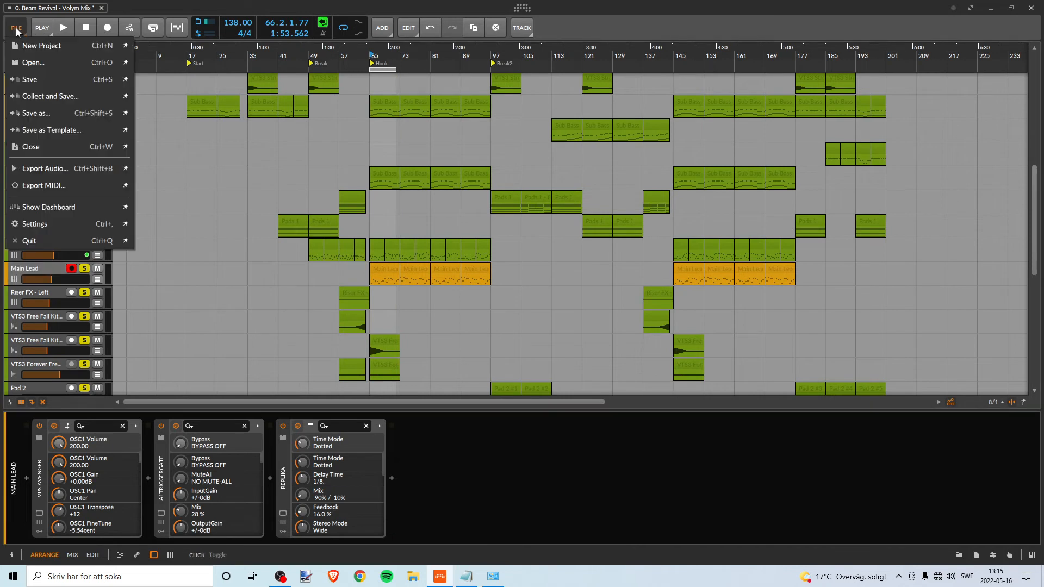
click(69, 119)
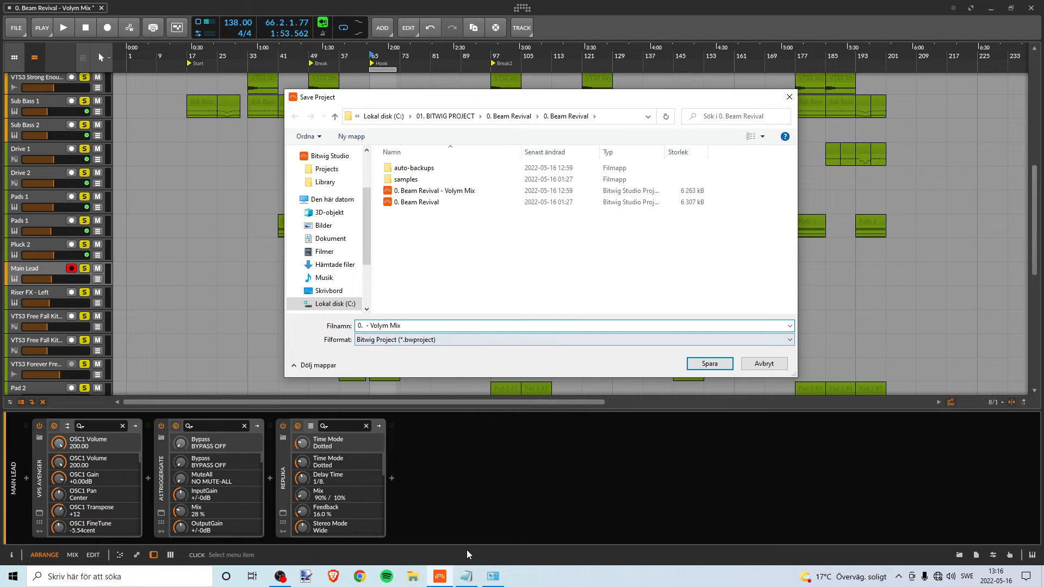
click(466, 576)
drag(228, 107, 569, 362)
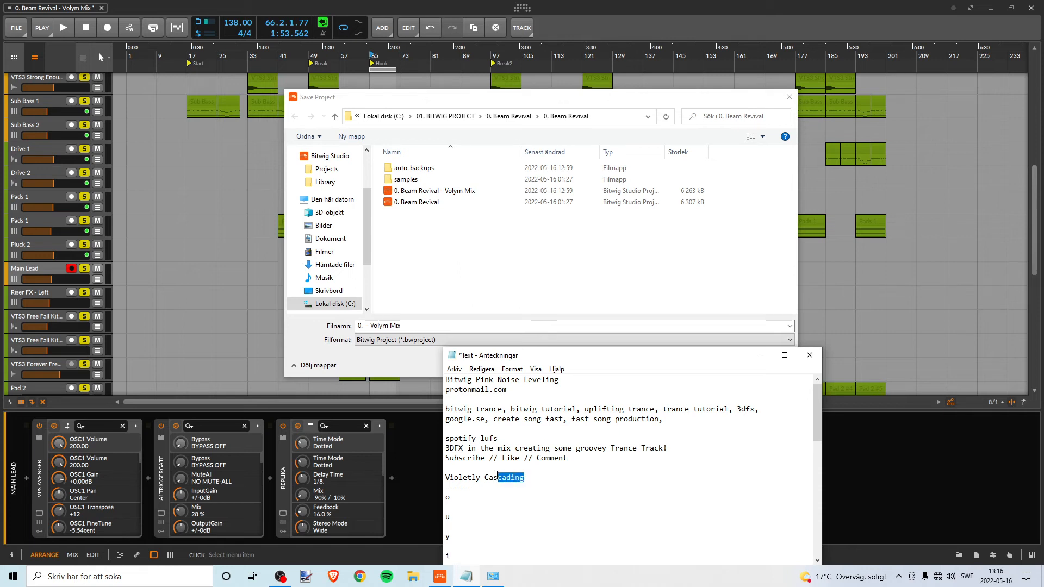
Name the project file "Violetly Cascading - Volym Mix" without the leading "0. -" and save it
click(415, 326)
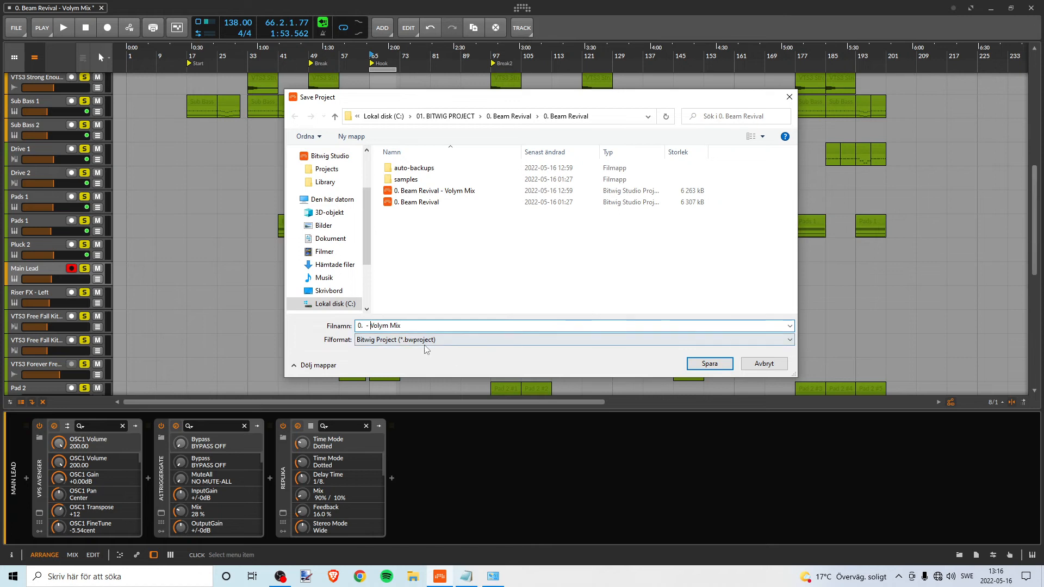
text(Violetly Cascading)
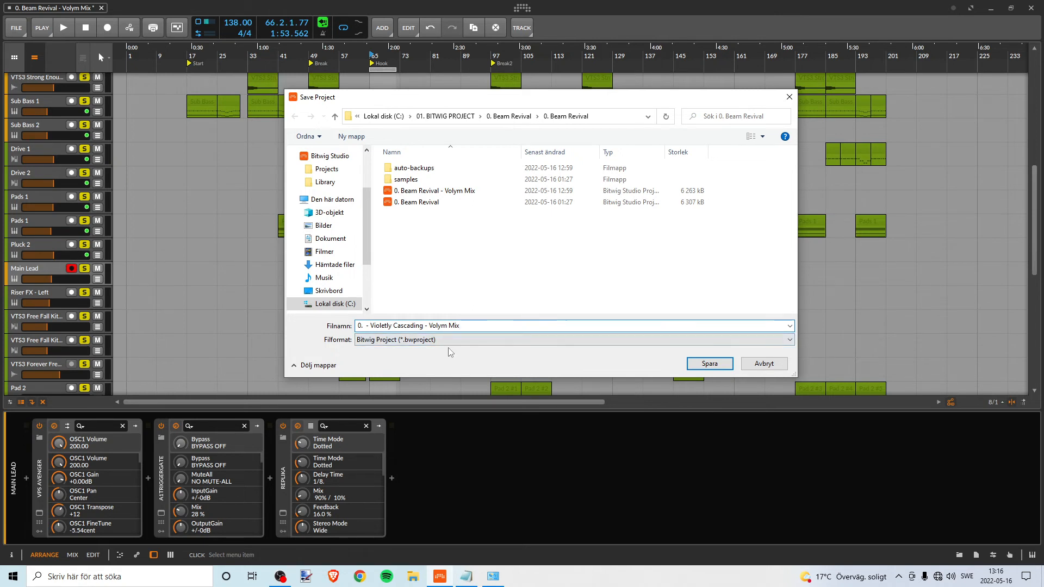
key(BackSpace)
key(BackSpace)
key(BackSpace)
key(BackSpace)
key(BackSpace)
key(BackSpace)
click(710, 364)
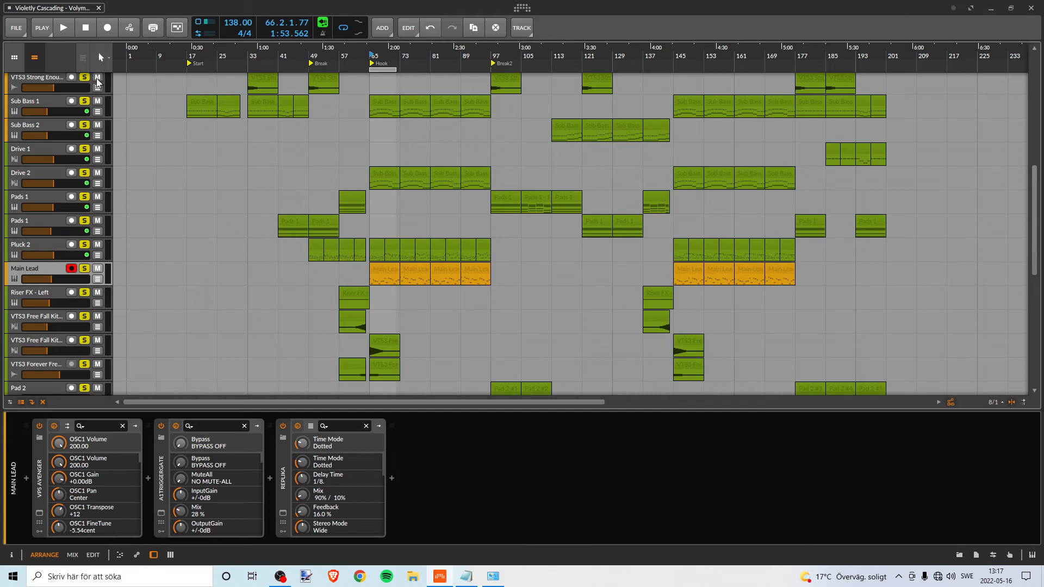
Collect and save the project, including the files outside the project folder
click(16, 28)
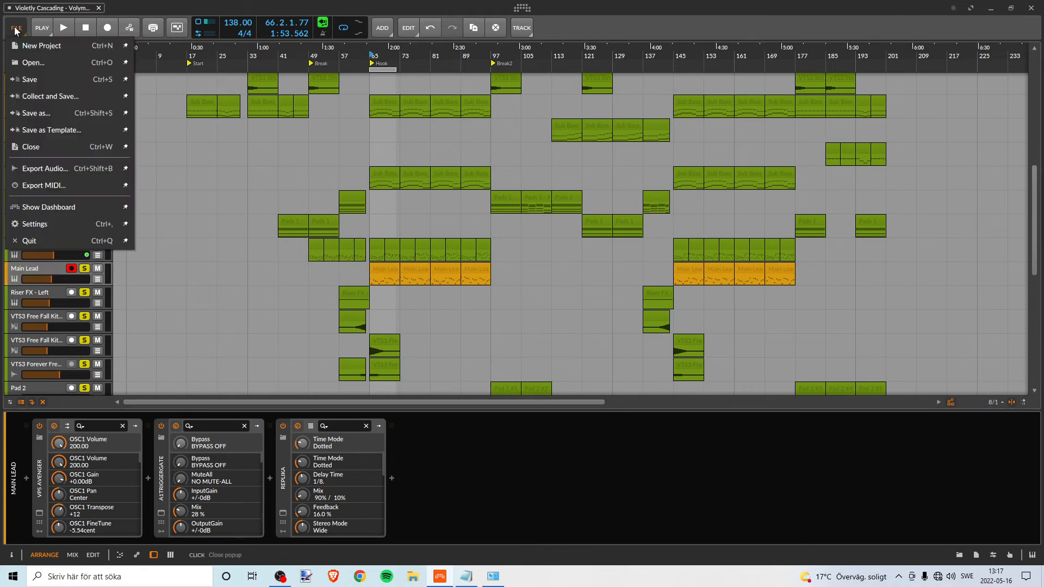
click(47, 98)
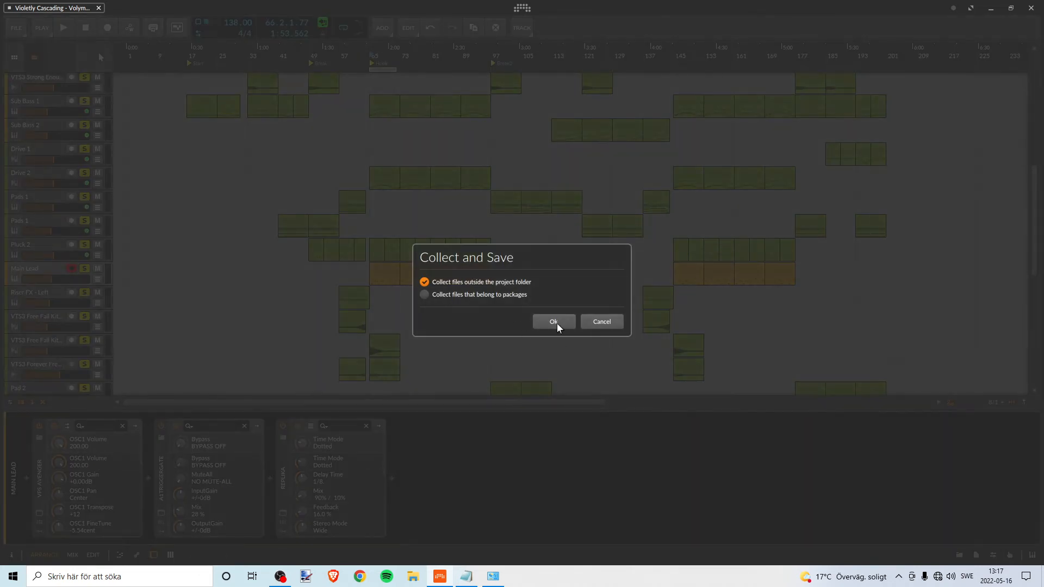
click(553, 321)
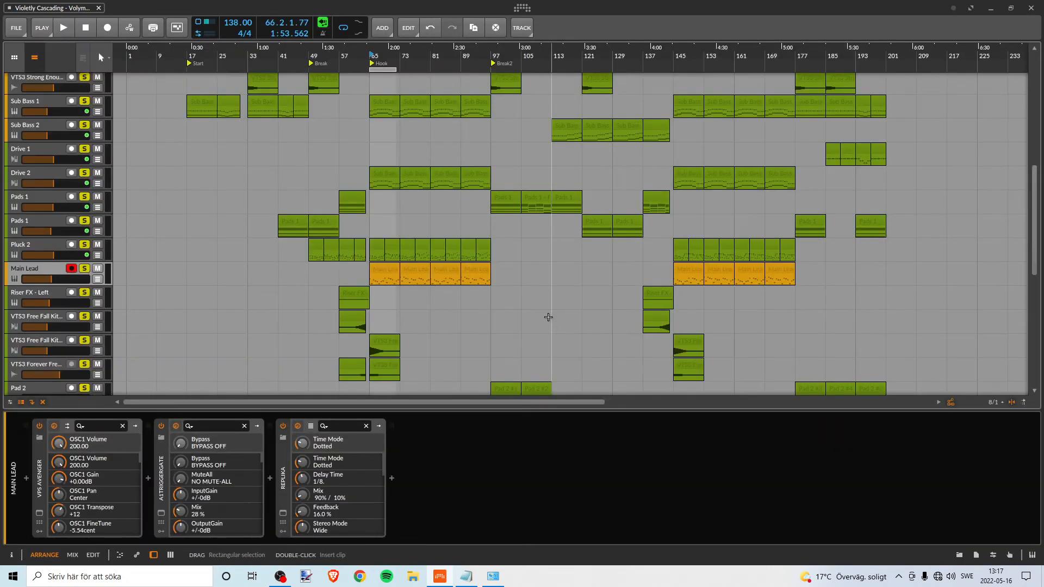
scroll(426, 285, down, 3)
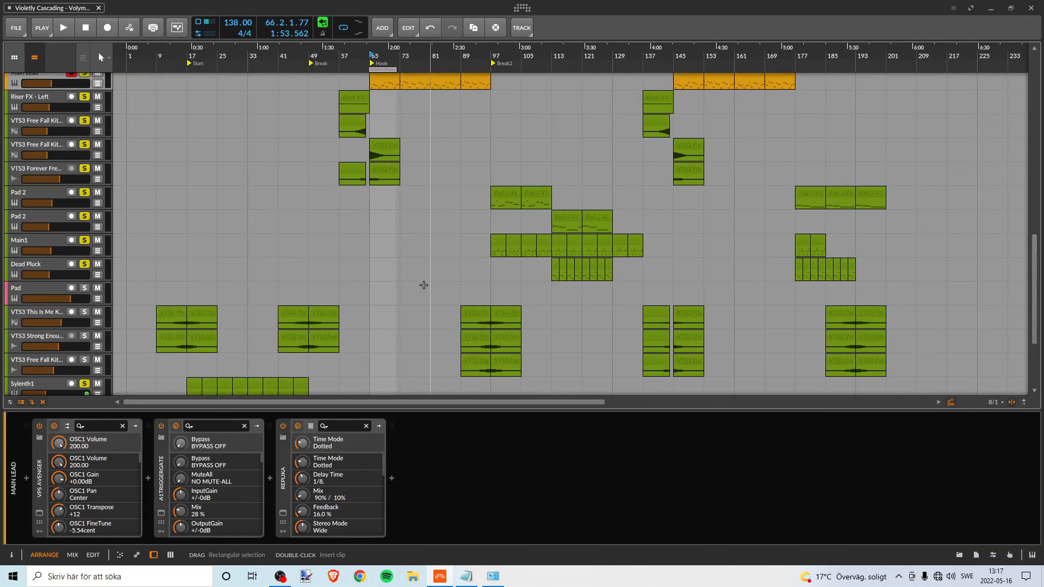
scroll(423, 285, down, 3)
scroll(430, 282, up, 8)
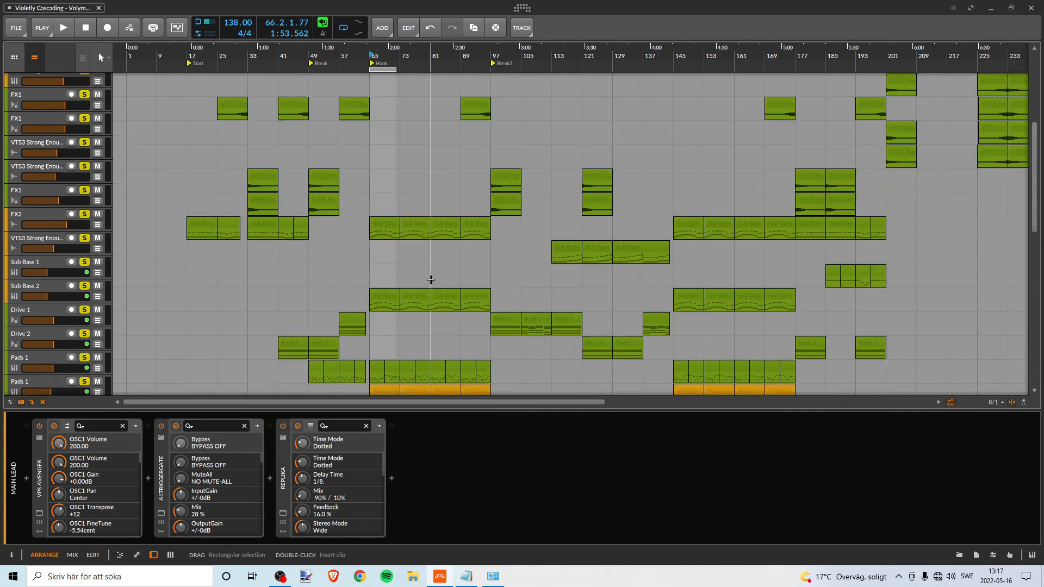
scroll(431, 280, up, 3)
scroll(428, 271, down, 3)
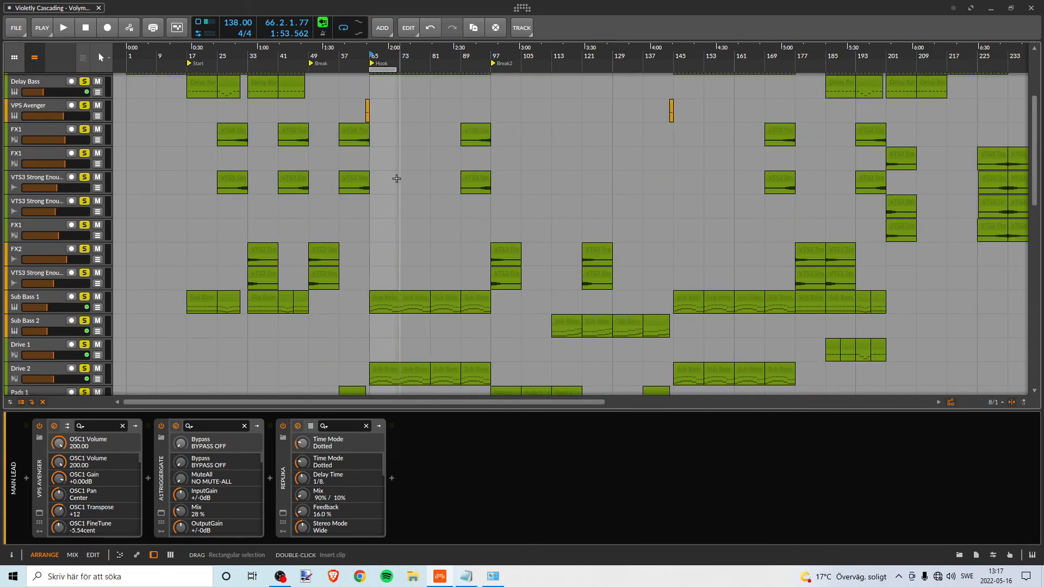
scroll(422, 268, down, 5)
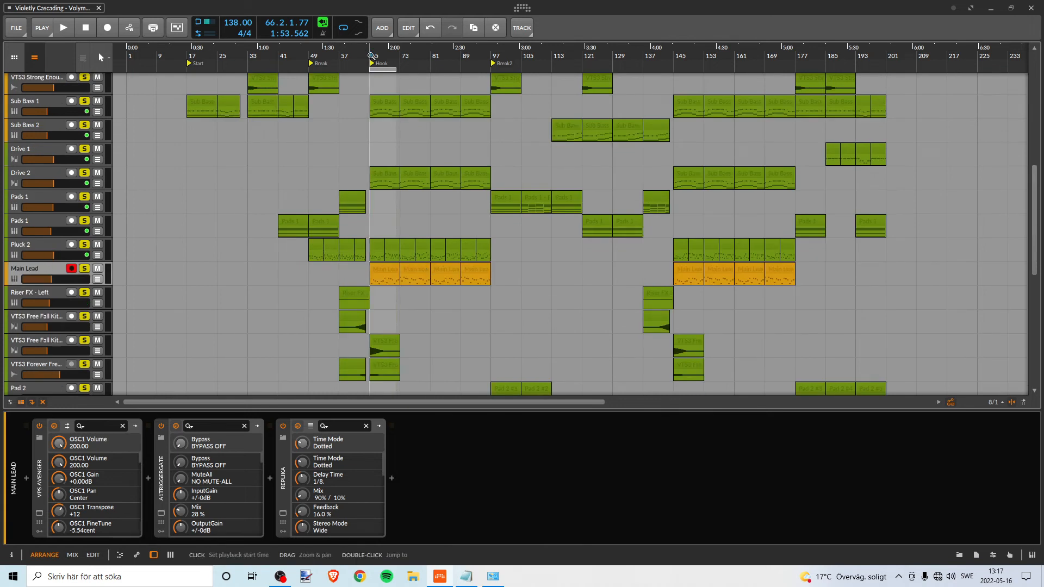
Play the loop from the Hook marker at bar 65 and listen to the Main Lead with the other soloed tracks
double_click(371, 56)
drag(377, 56, 376, 106)
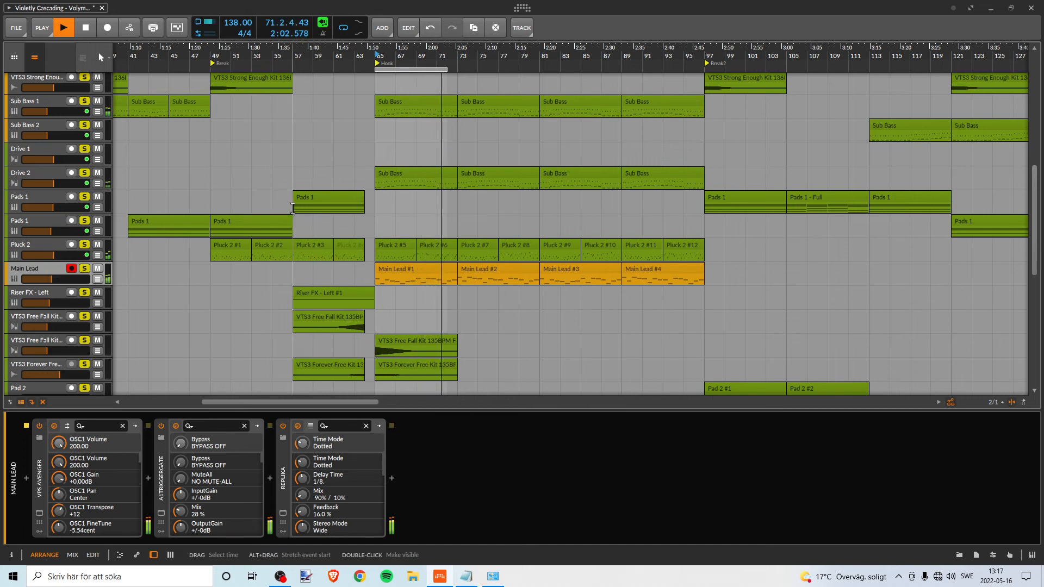
key(space)
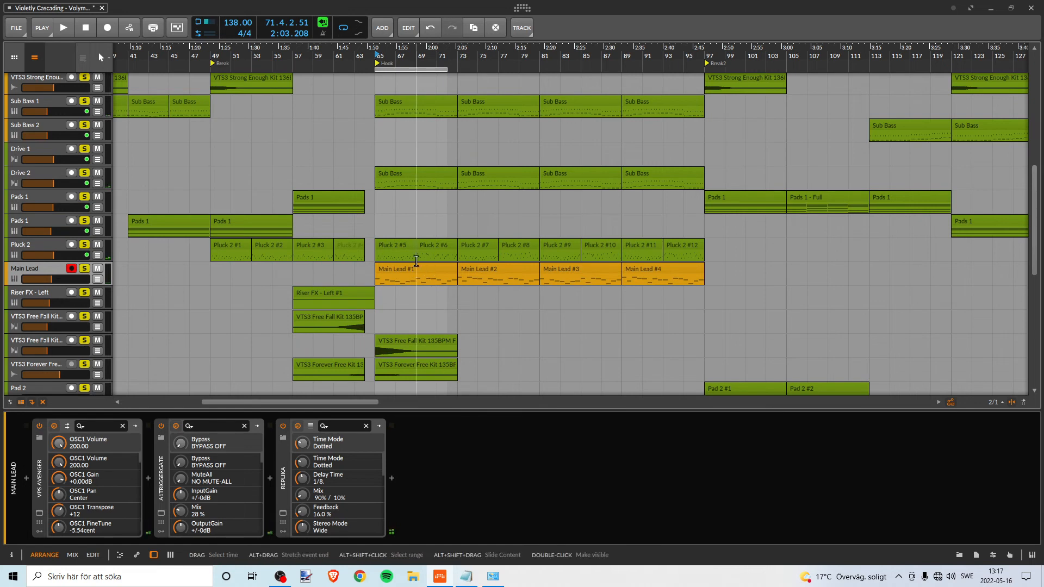
Rename the Pluck 2 track as Back
click(37, 243)
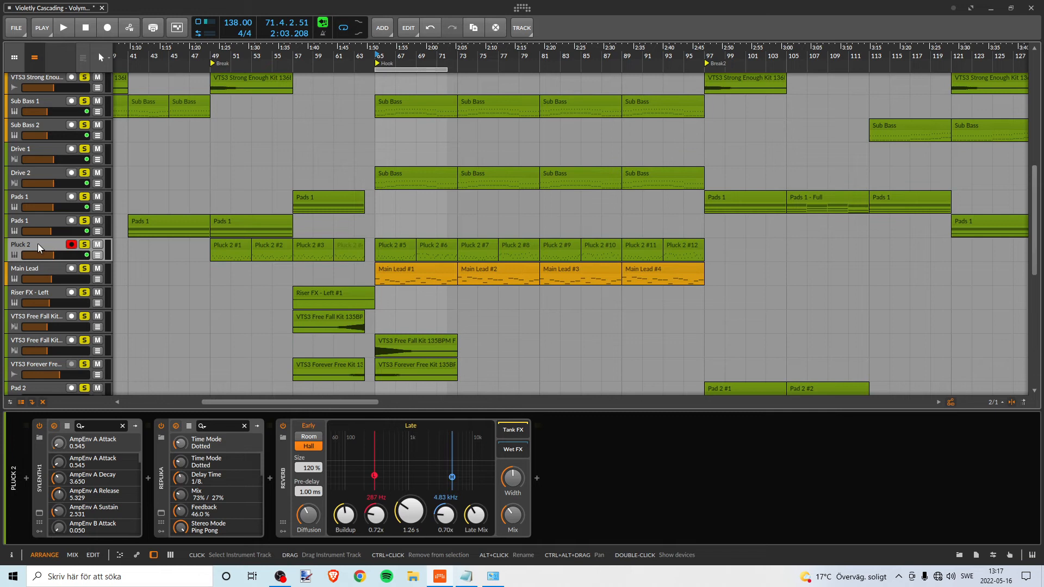
right_click(37, 243)
click(68, 375)
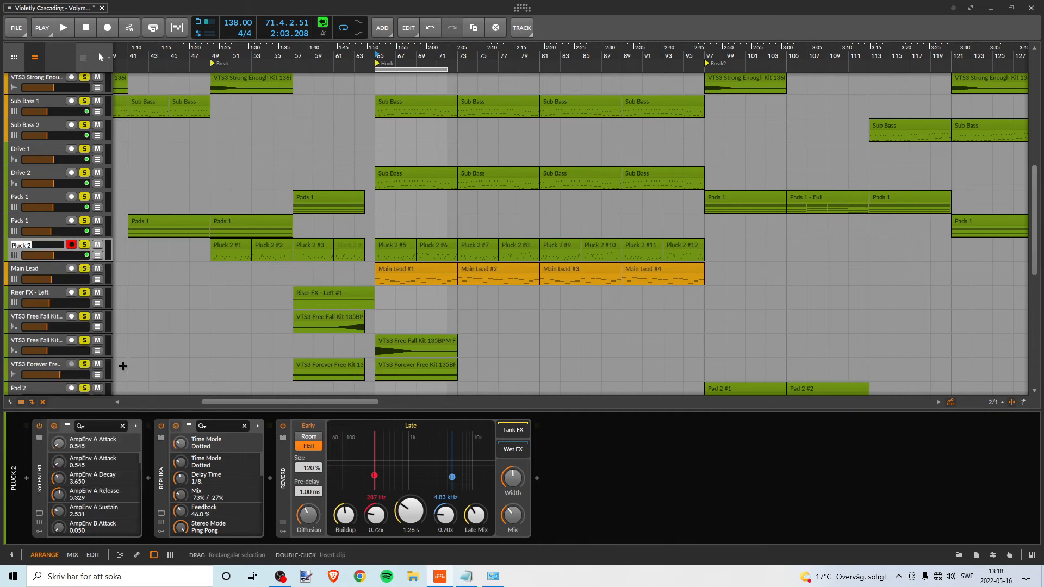
text(Back)
key(Return)
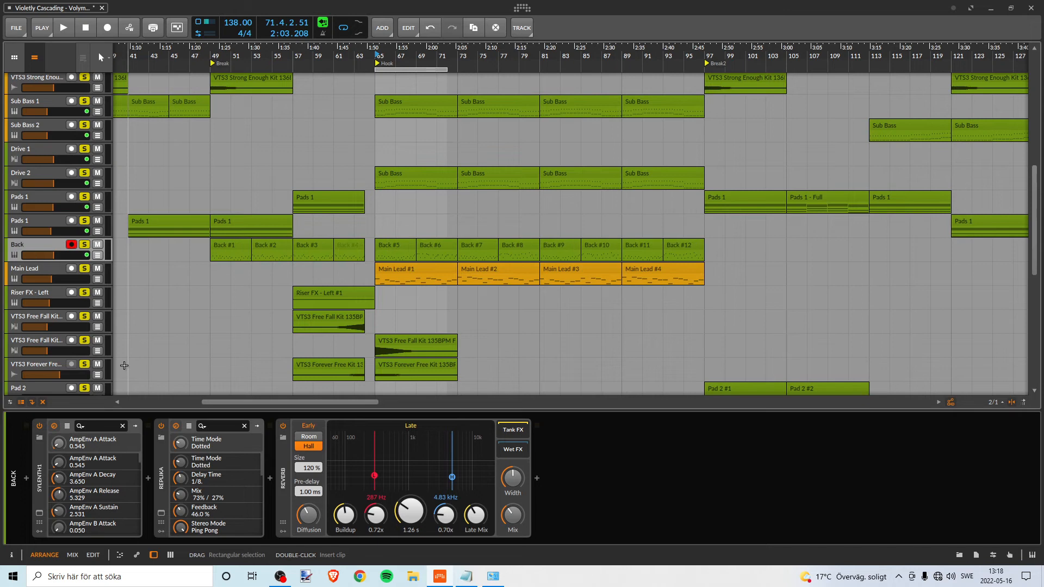
Switch to the Notepad text file and select the letter i below the title "Violetly Cascading"
click(465, 576)
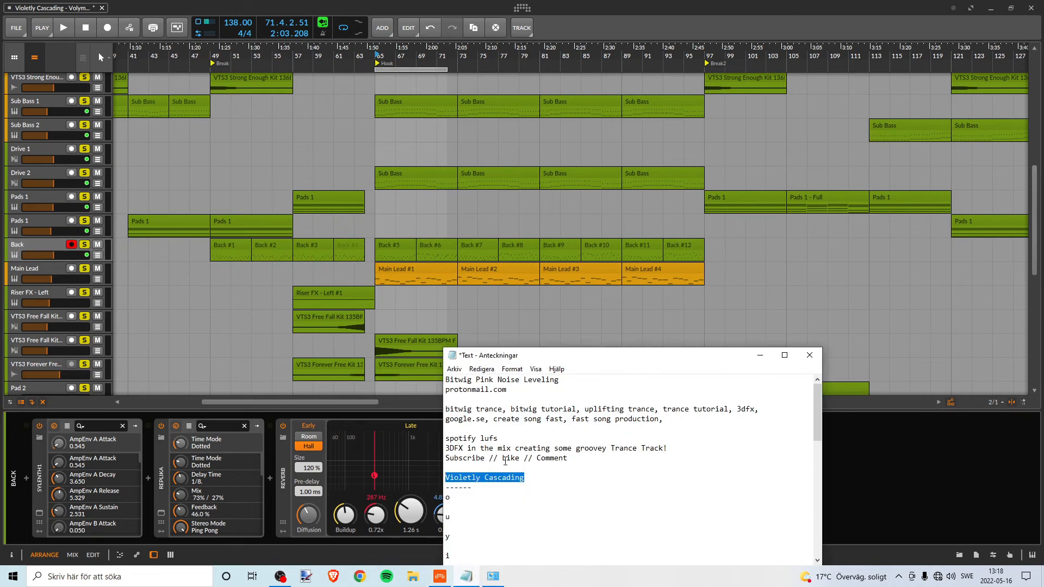
click(523, 478)
click(458, 478)
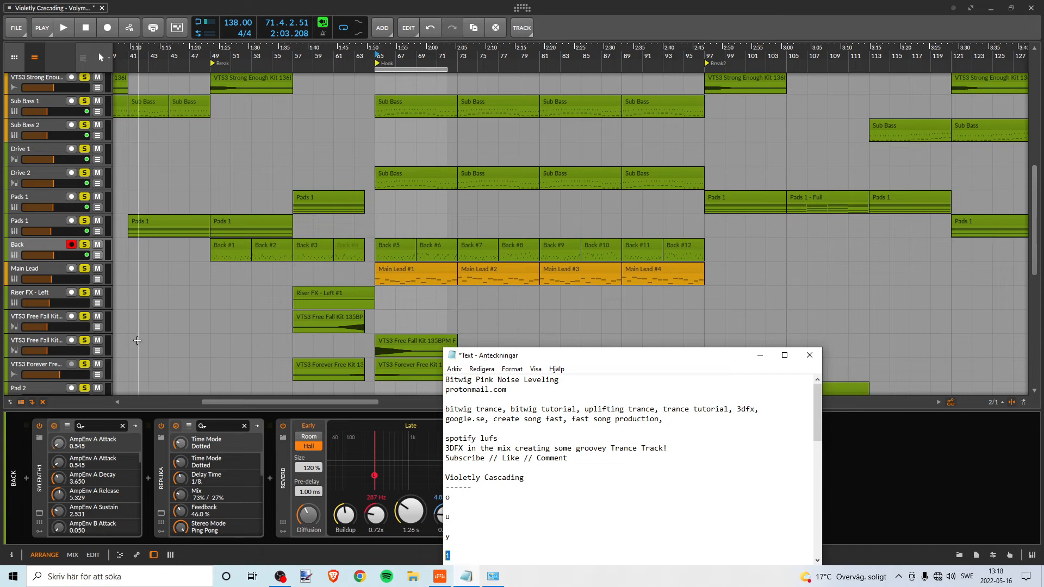
Rename the Back track as Backing Lead
right_click(35, 244)
click(136, 373)
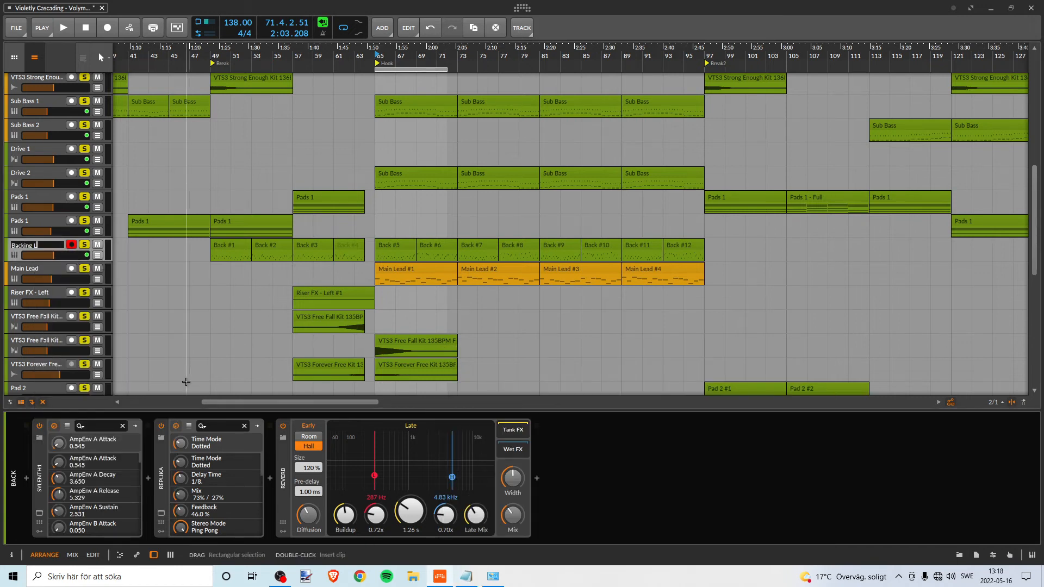
text(ing Lead)
key(Return)
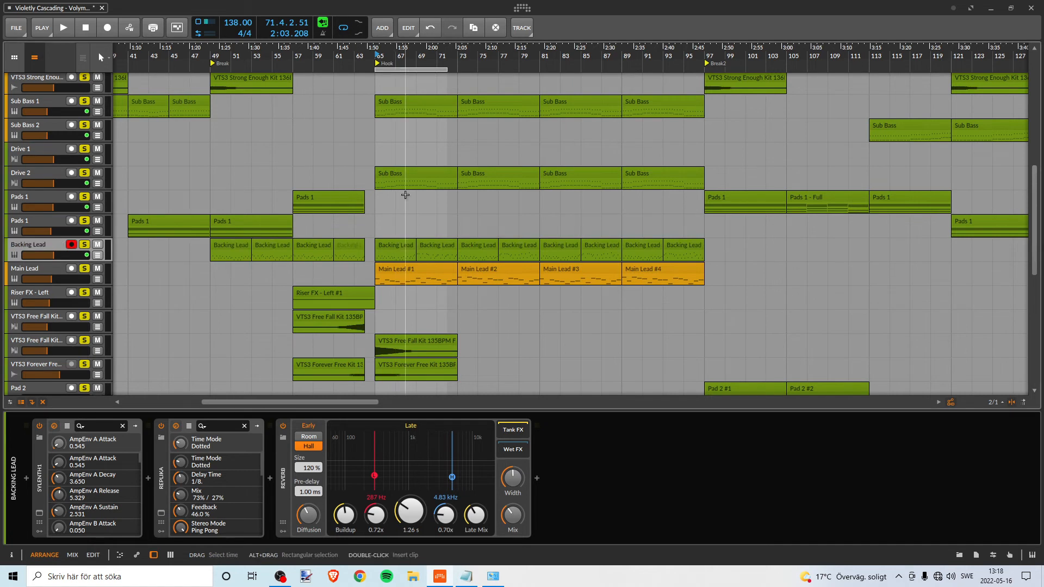
Compare the devices on the Main Lead and Backing Lead tracks and rename the Backing Lead track as Backing Pl
click(33, 267)
click(32, 253)
click(33, 269)
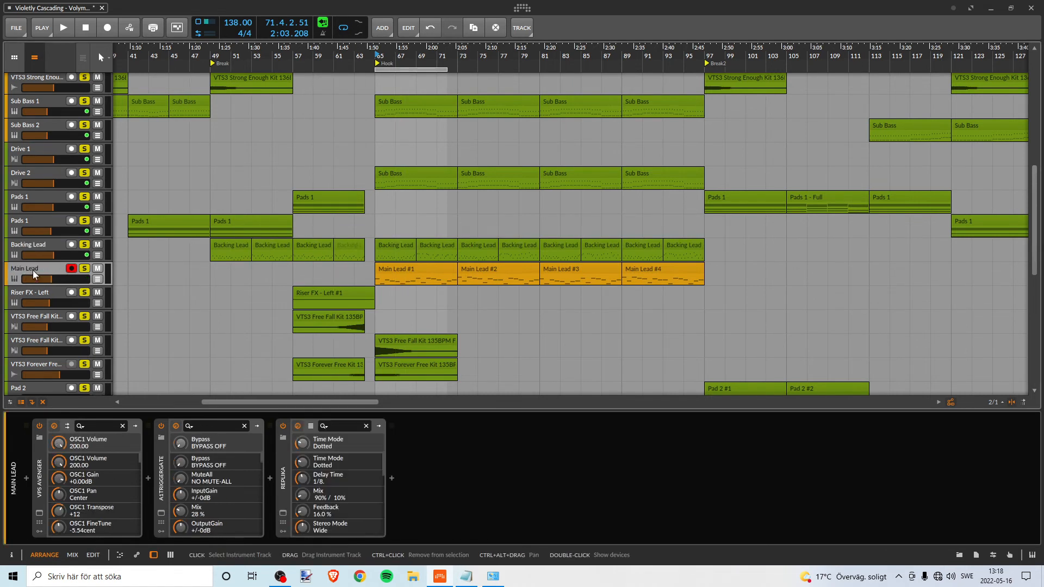
click(33, 243)
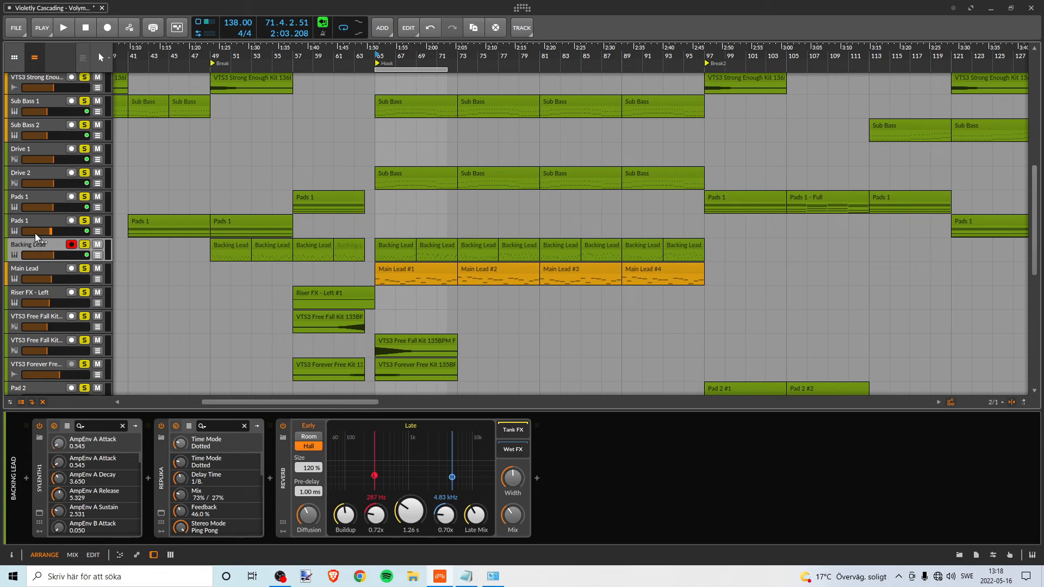
right_click(34, 243)
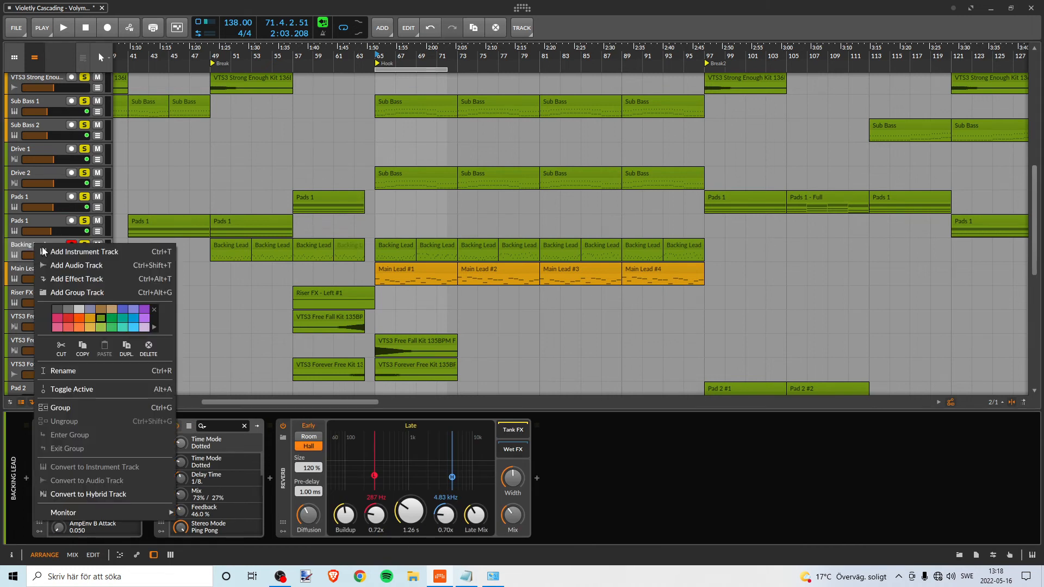
click(54, 369)
click(51, 247)
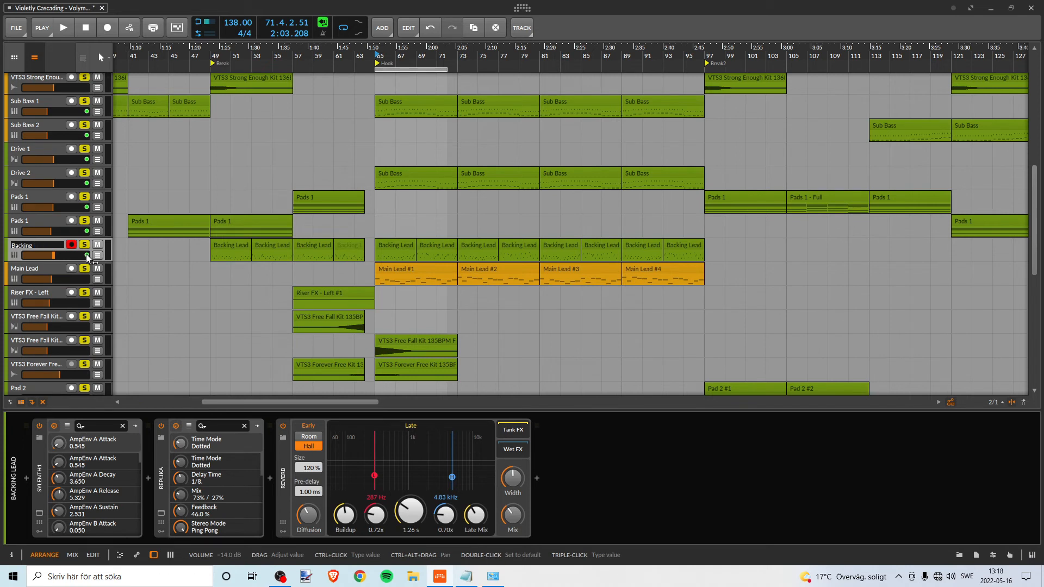
text(Pl)
key(Return)
key(alt+Tab)
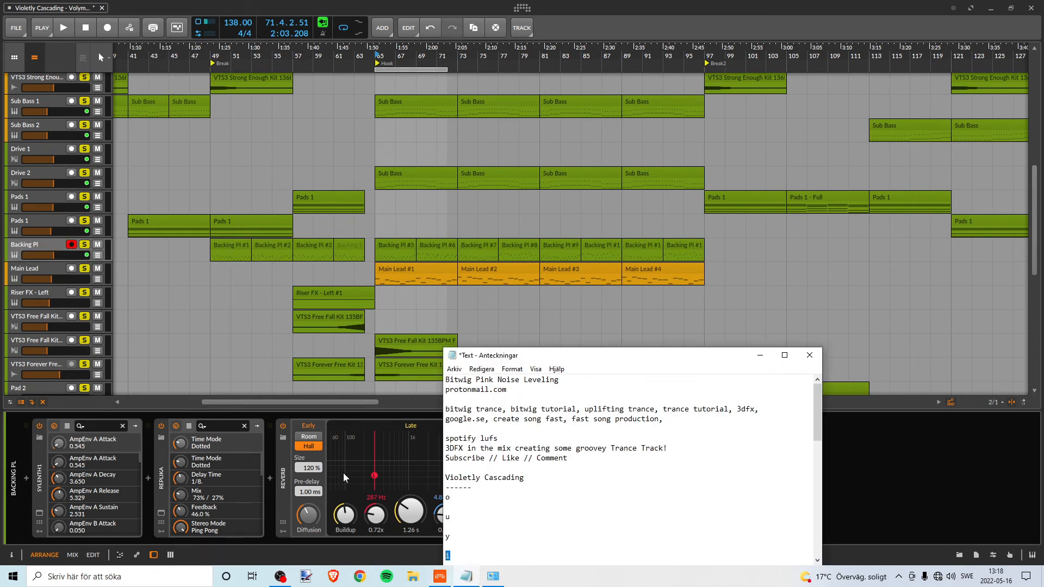
Rename the Backing Pl track as Backing Pluck
click(44, 241)
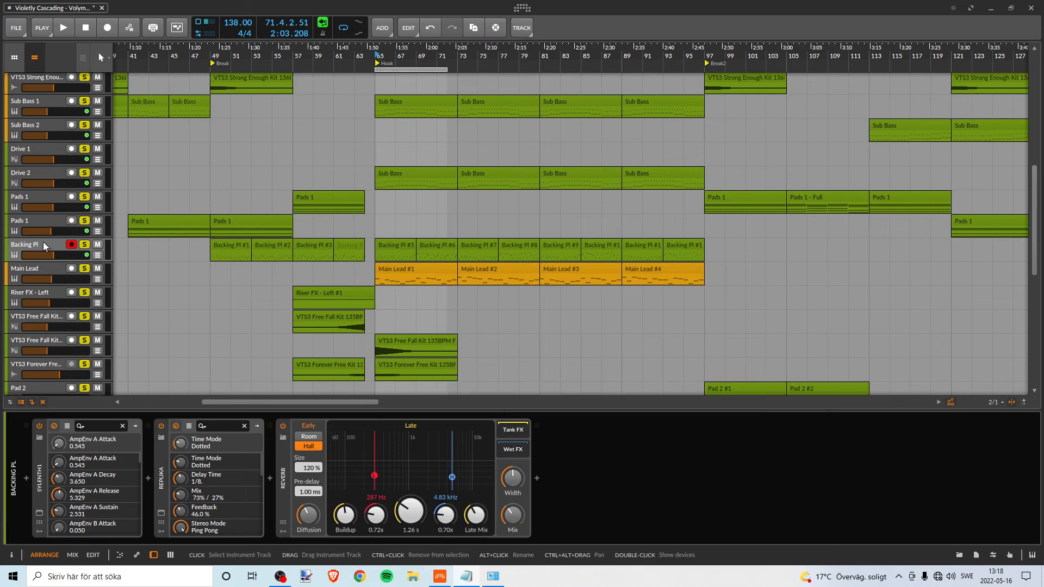
right_click(43, 242)
click(95, 370)
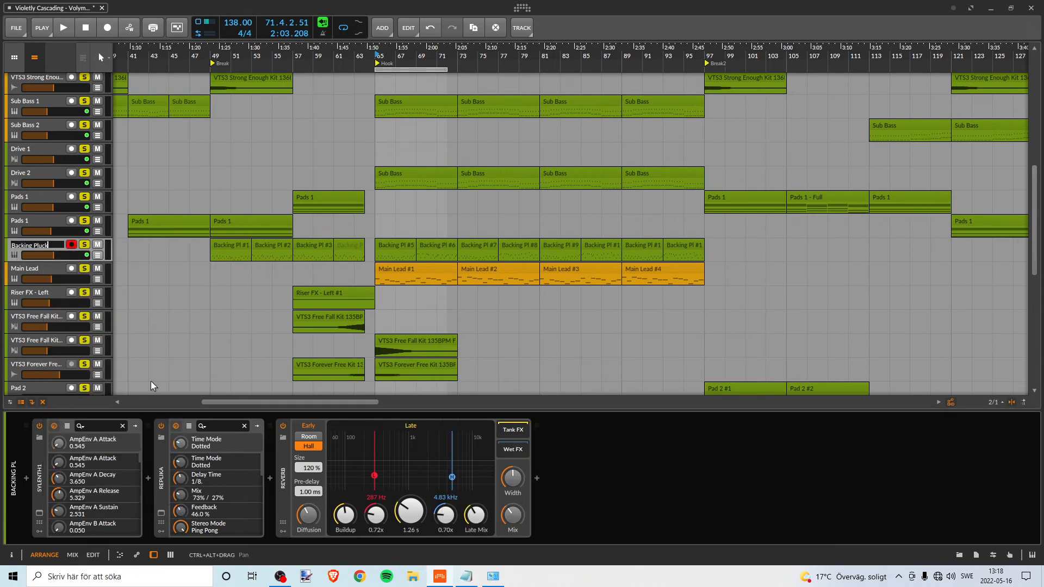
text(uck)
key(Return)
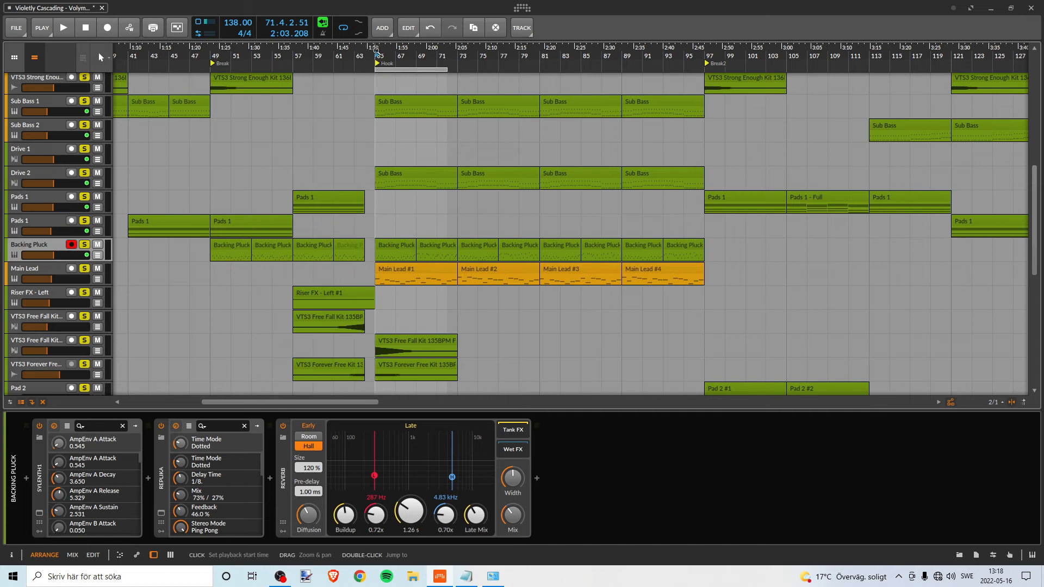
Play the arrangement from the Hook marker at bar 65 and listen to the Main Lead against the other soloed tracks
key(space)
drag(376, 53, 389, 58)
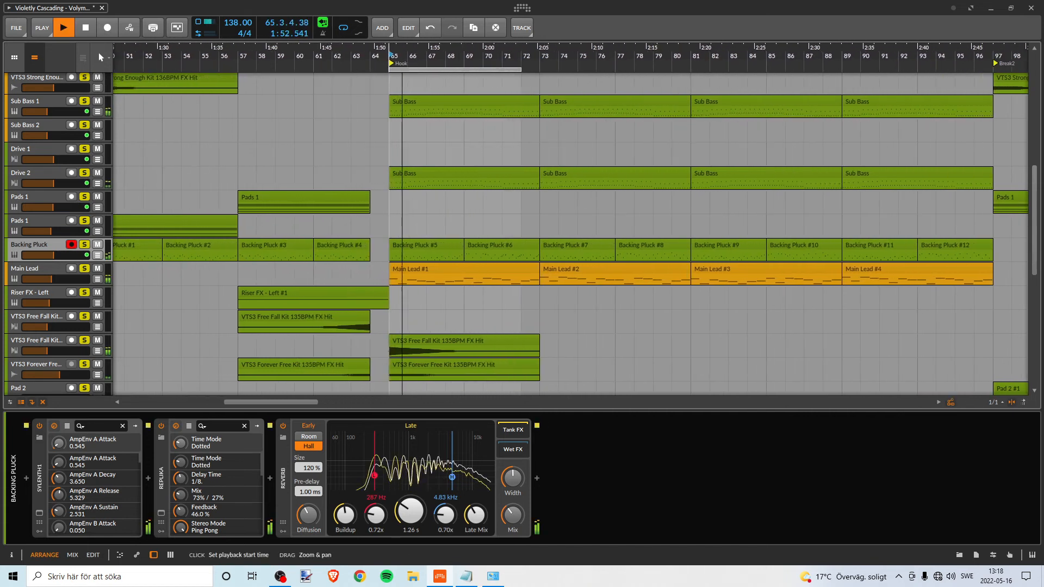
click(39, 273)
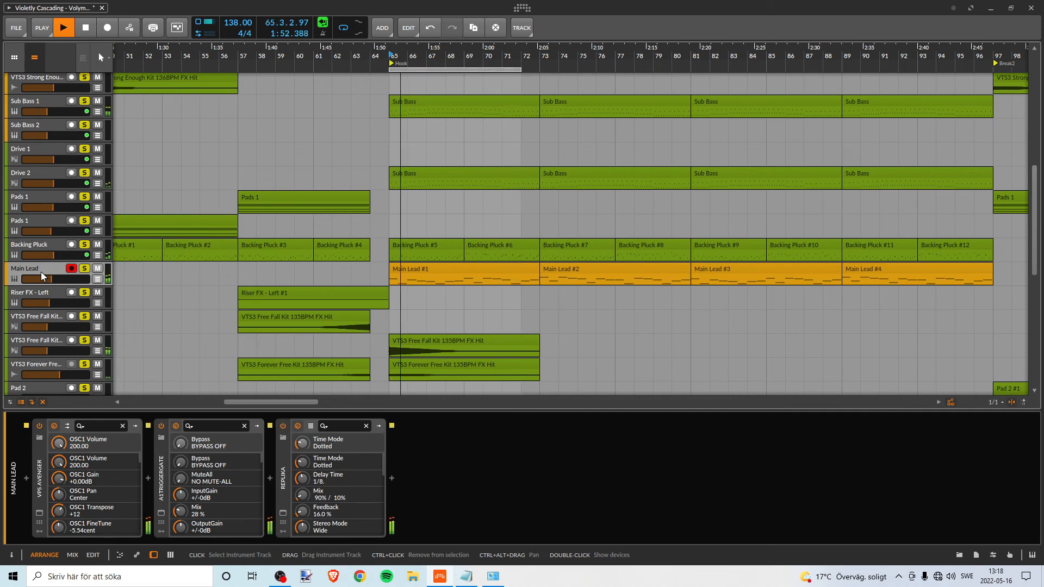
key(space)
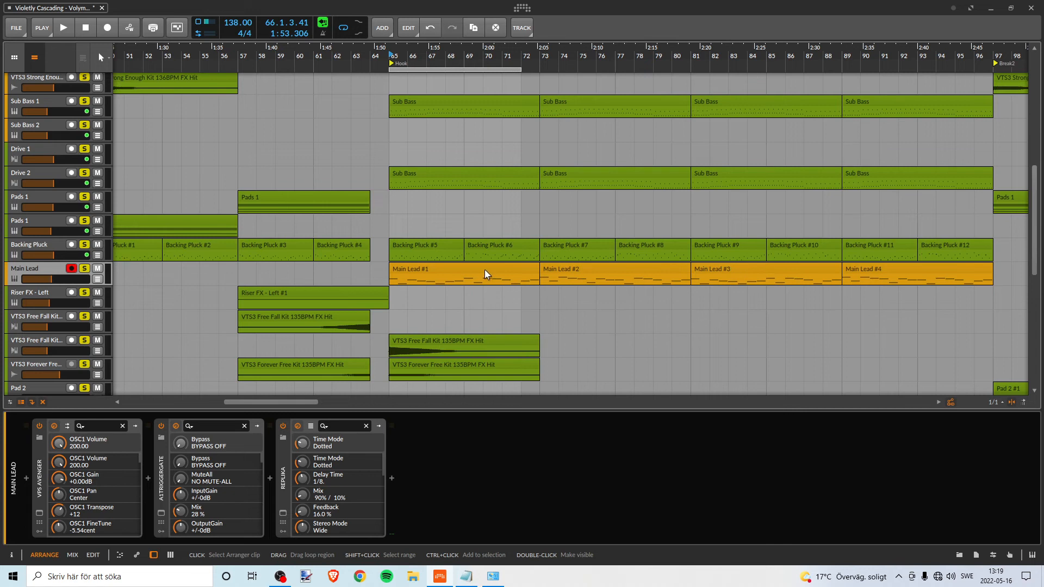
Color the Main Lead track green to mark it as finished
right_click(50, 266)
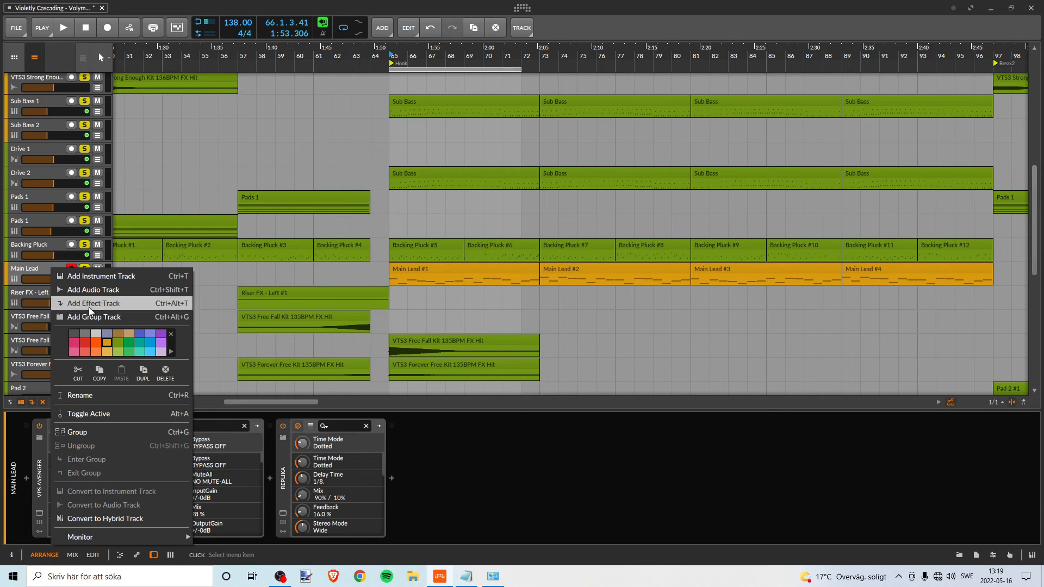
click(115, 344)
click(187, 262)
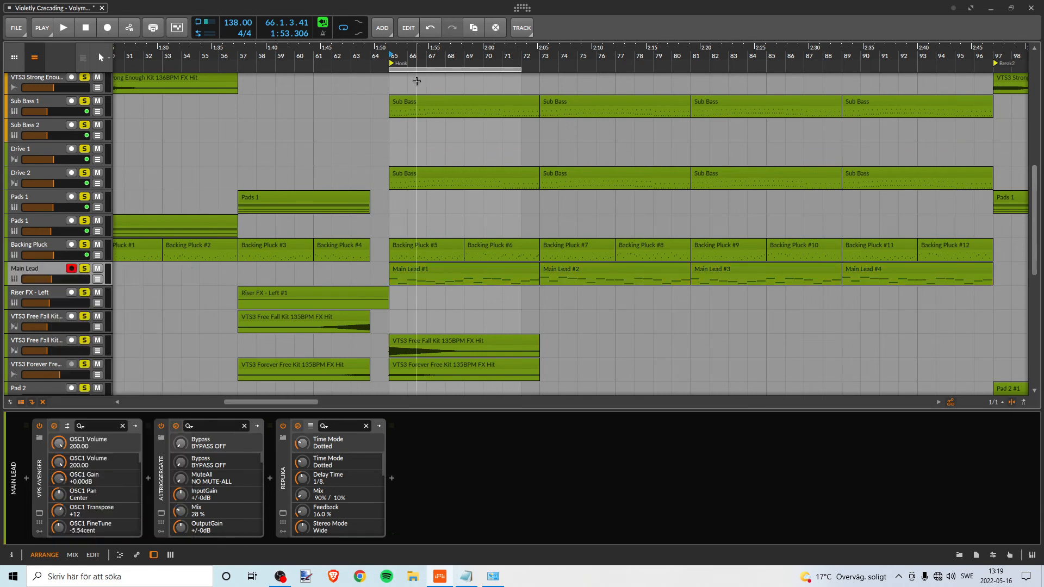
Set the loop range from bar 64 to bar 65 so it spans the orange VPS Avenger clip
drag(418, 56, 426, 104)
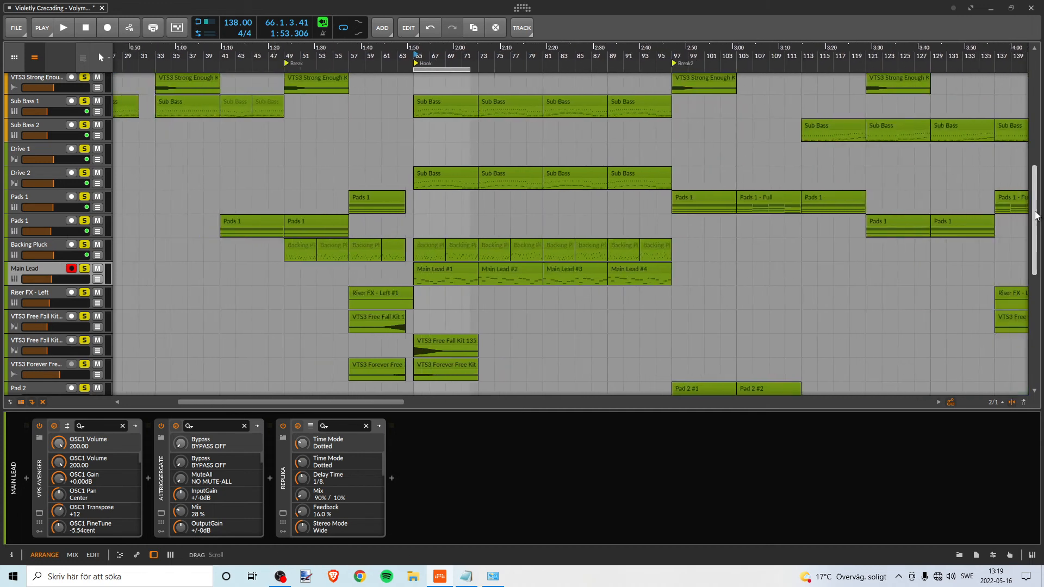
drag(1036, 216, 1008, 5)
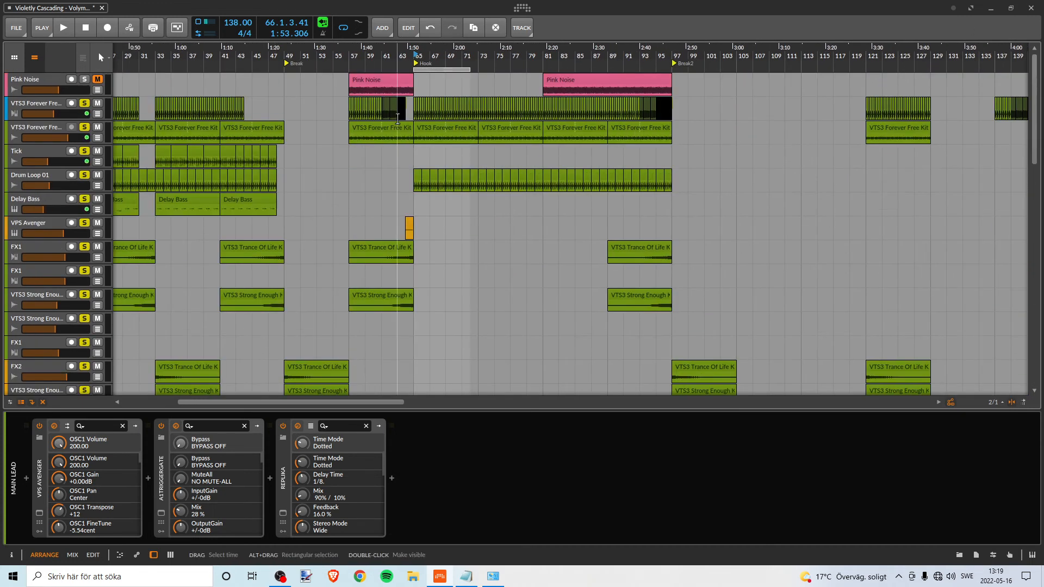
drag(403, 56, 465, 68)
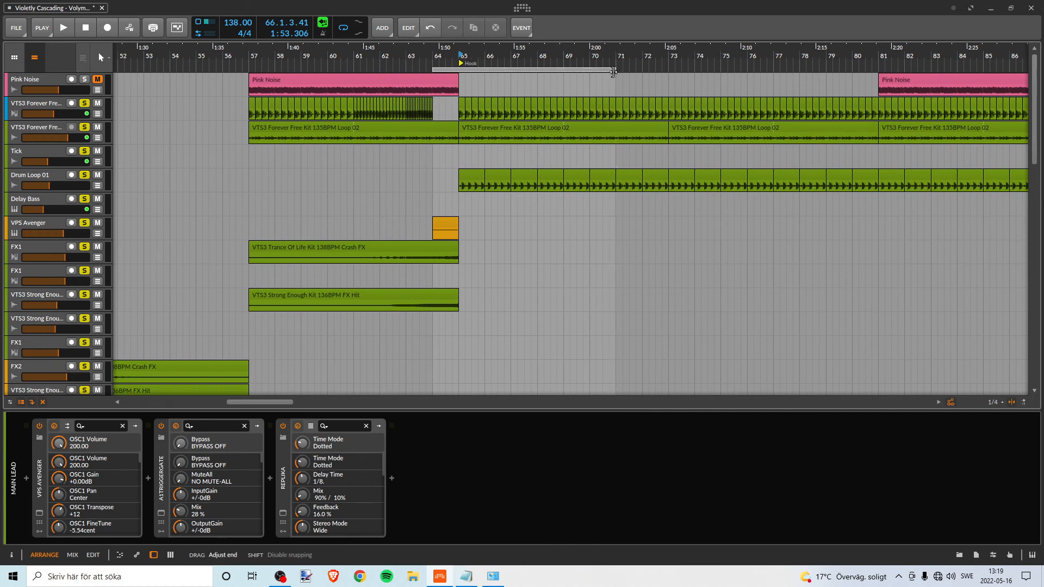
drag(616, 69, 461, 70)
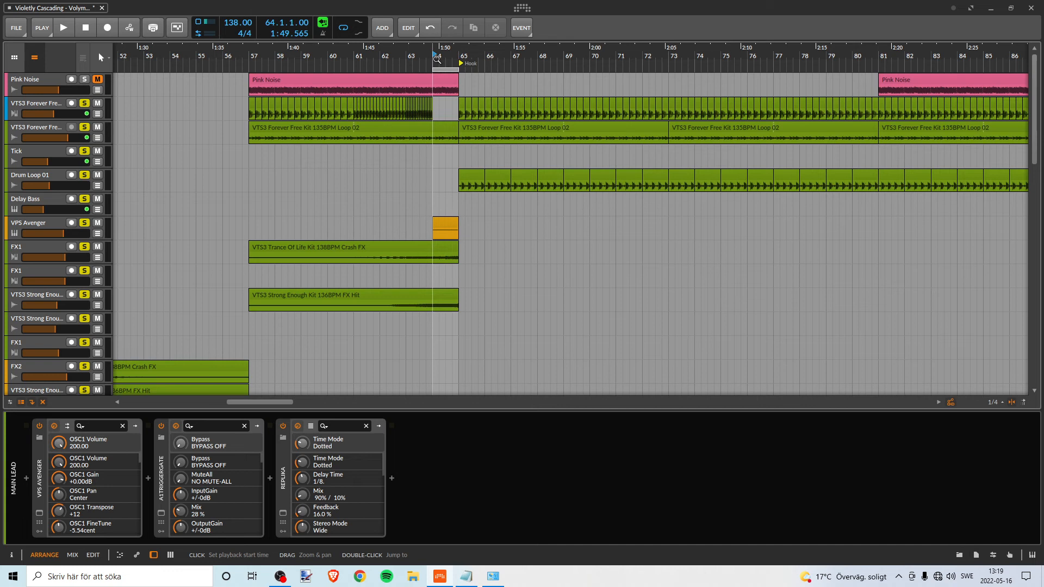
Play the one-bar loop at bar 64 and listen to the VPS Avenger clip with the other soloed tracks
key(space)
key(space)
key(space)
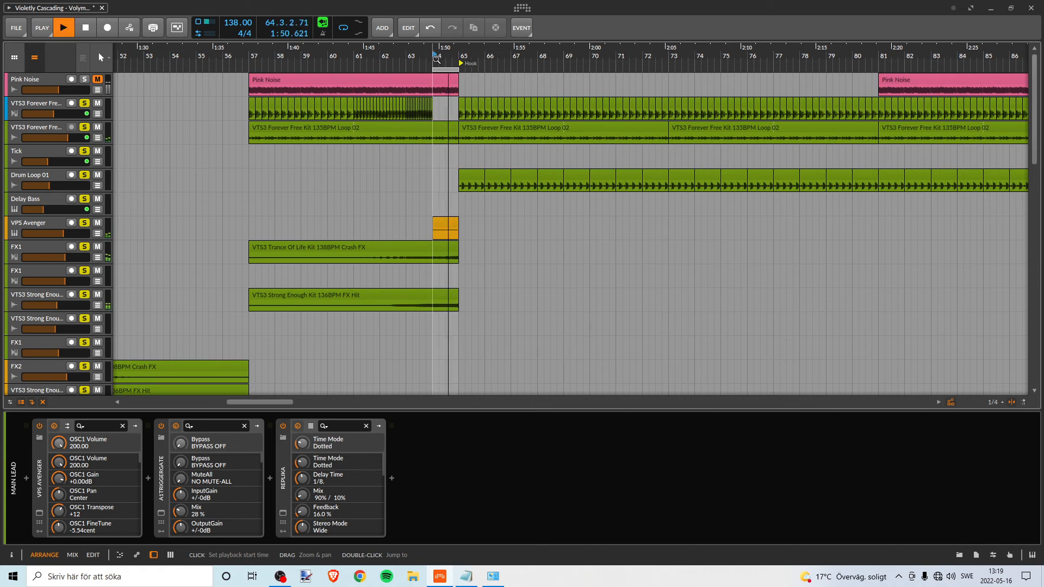
drag(444, 60, 443, 119)
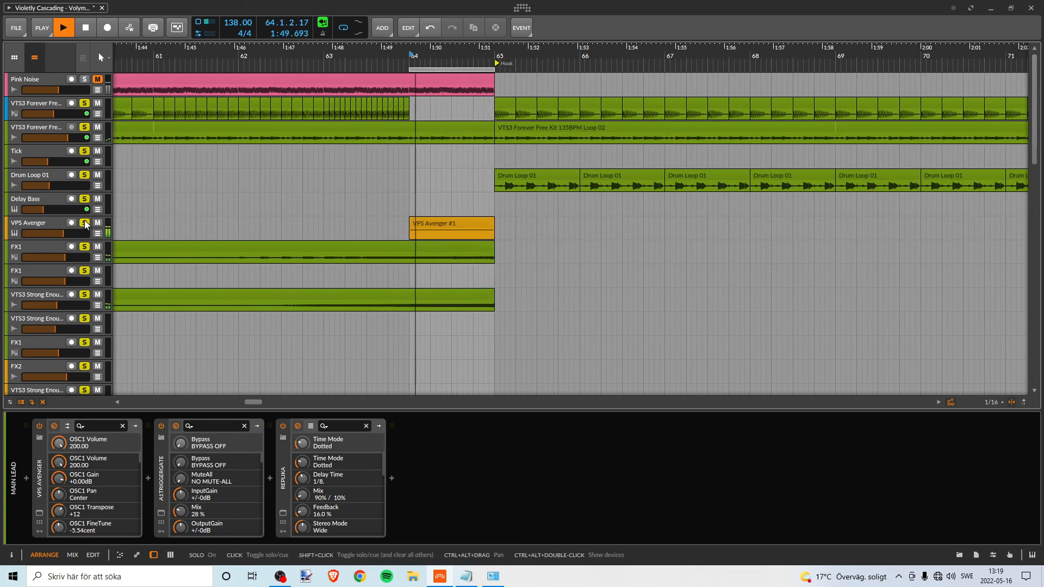
key(space)
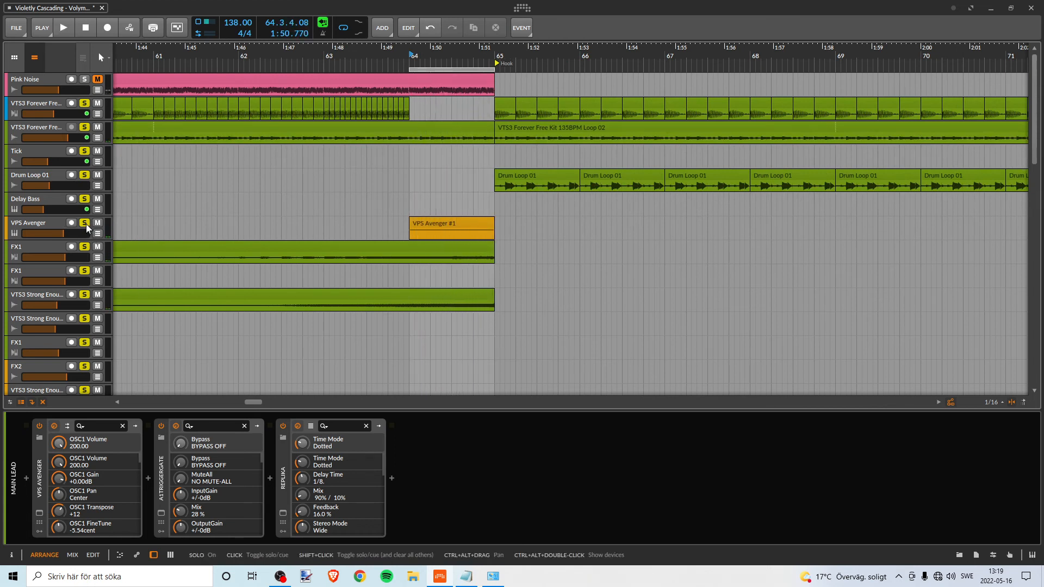
Set the playback start shortly before bar 63 and listen to the transition into the VPS Avenger clip
click(309, 163)
key(space)
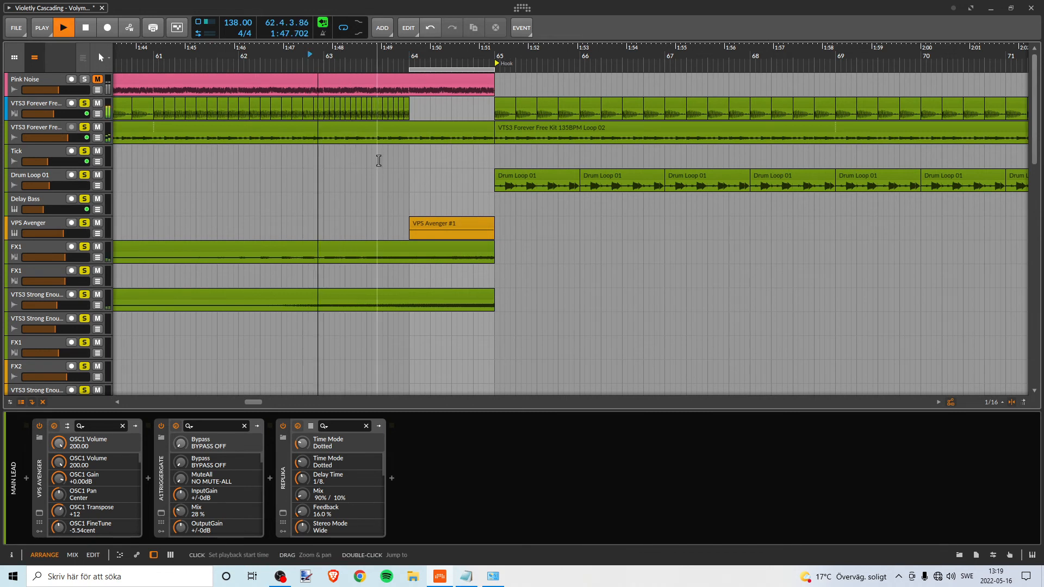
mouse_move(376, 59)
mouse_down()
mouse_move(401, 48)
mouse_move(378, 56)
mouse_up()
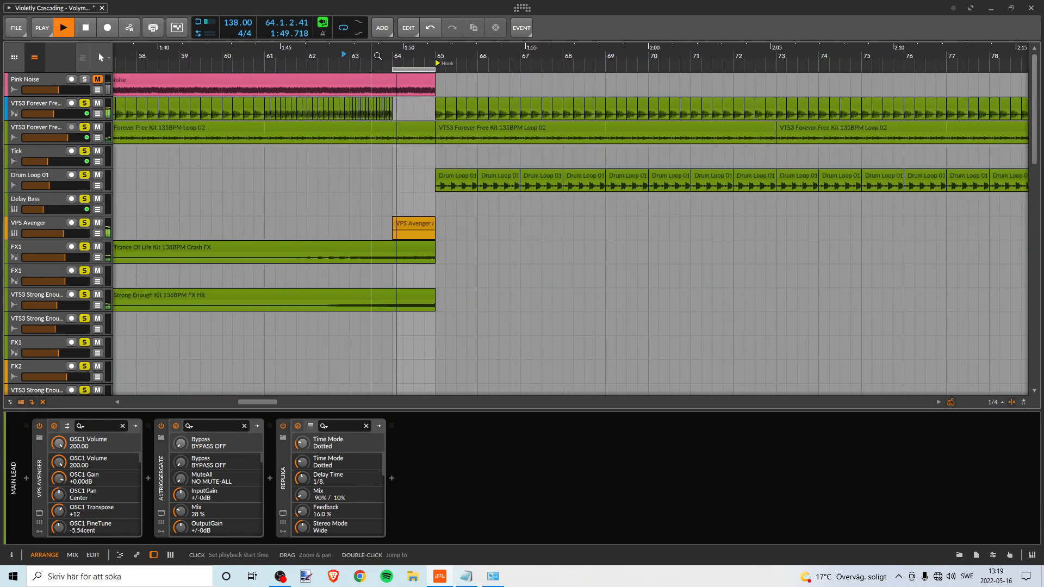
key(space)
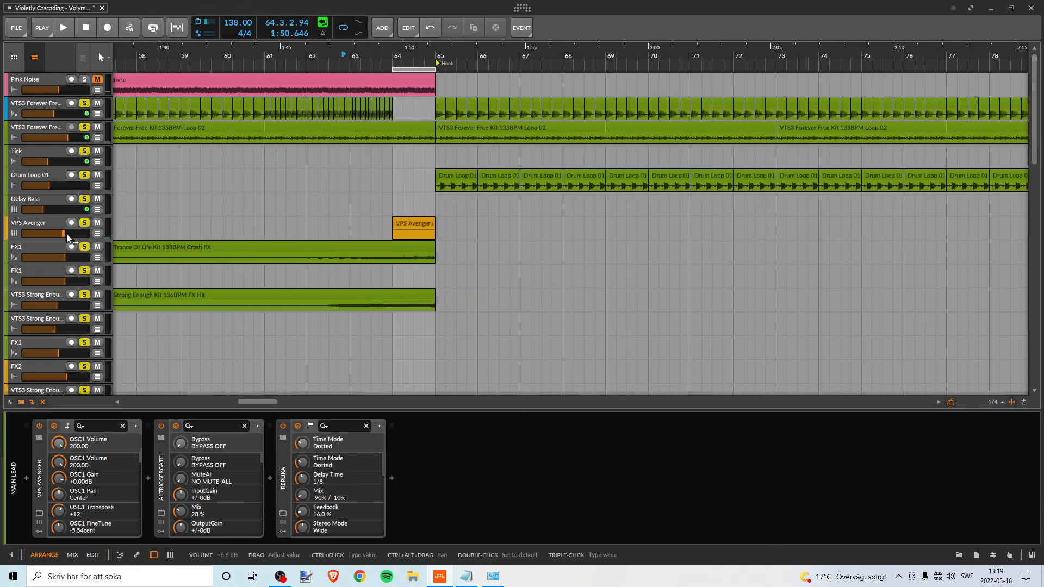
Raise the VPS Avenger track's volume while playing the passage leading into bar 64
key(space)
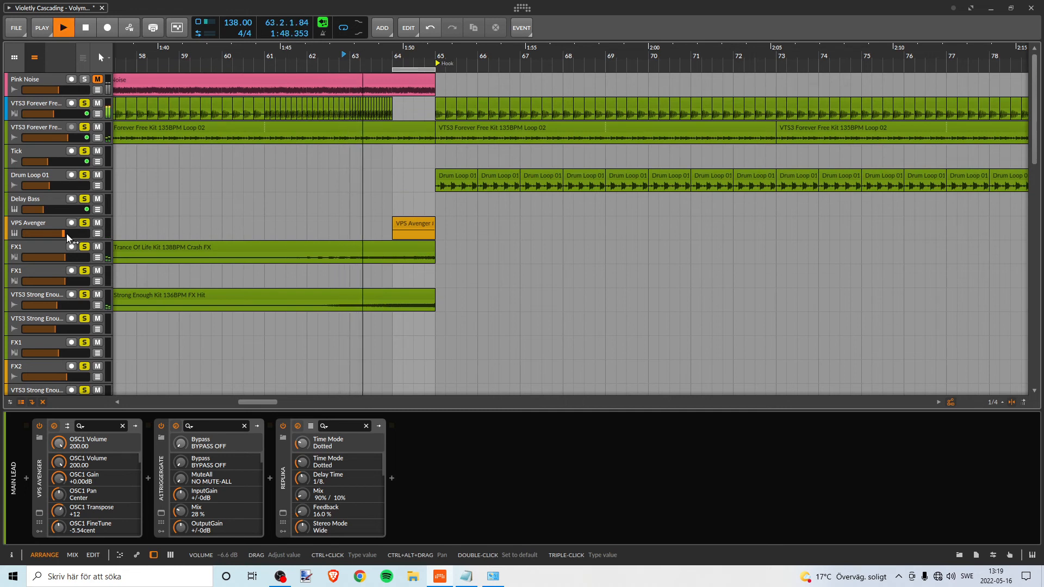
drag(66, 236, 72, 235)
key(space)
key(space)
key(space)
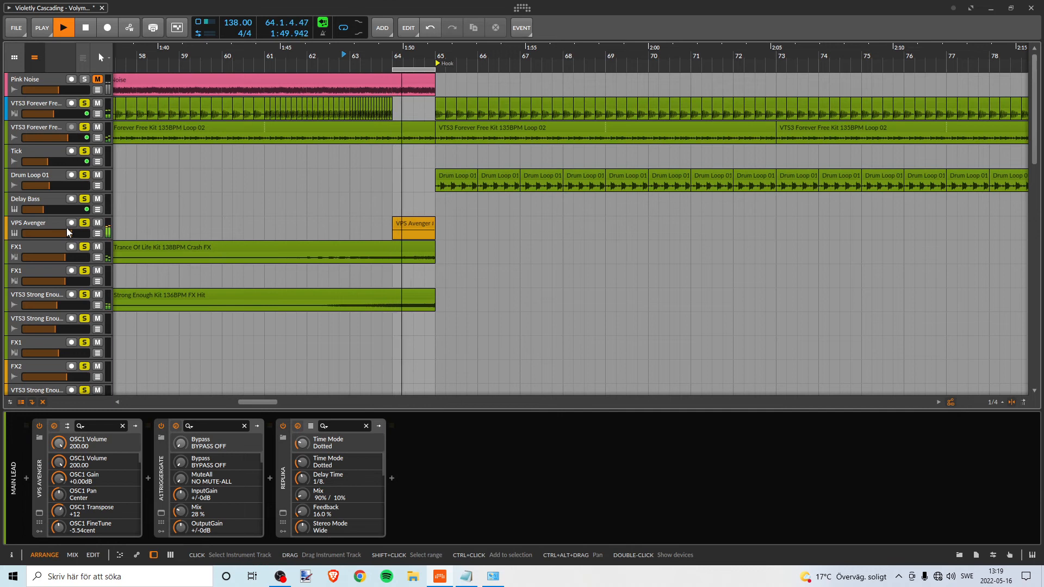
key(space)
Raise the VPS Avenger track's volume to -1.3 dB and play the transition into bar 64
click(68, 233)
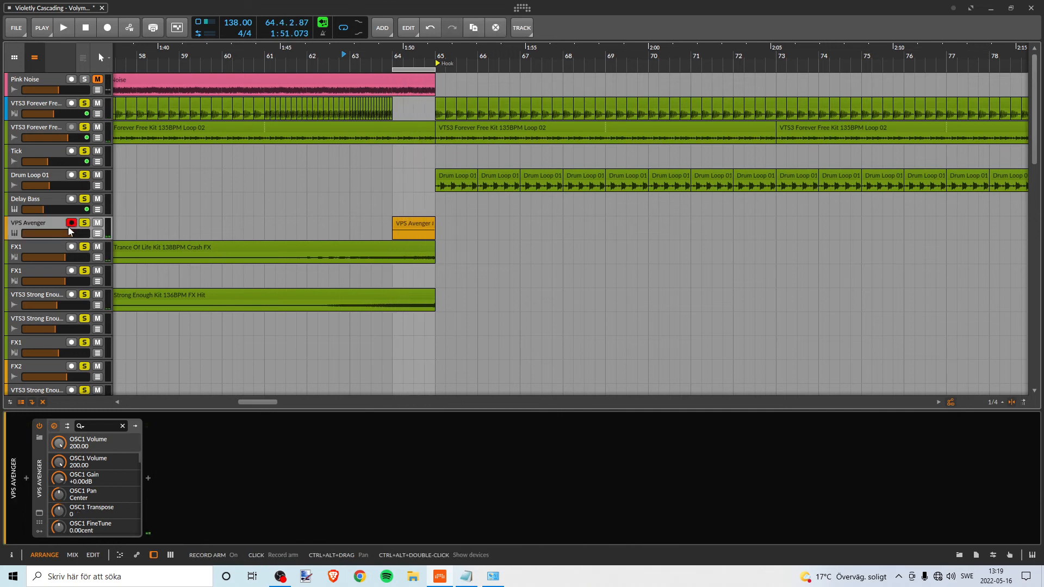
drag(68, 233, 71, 231)
key(space)
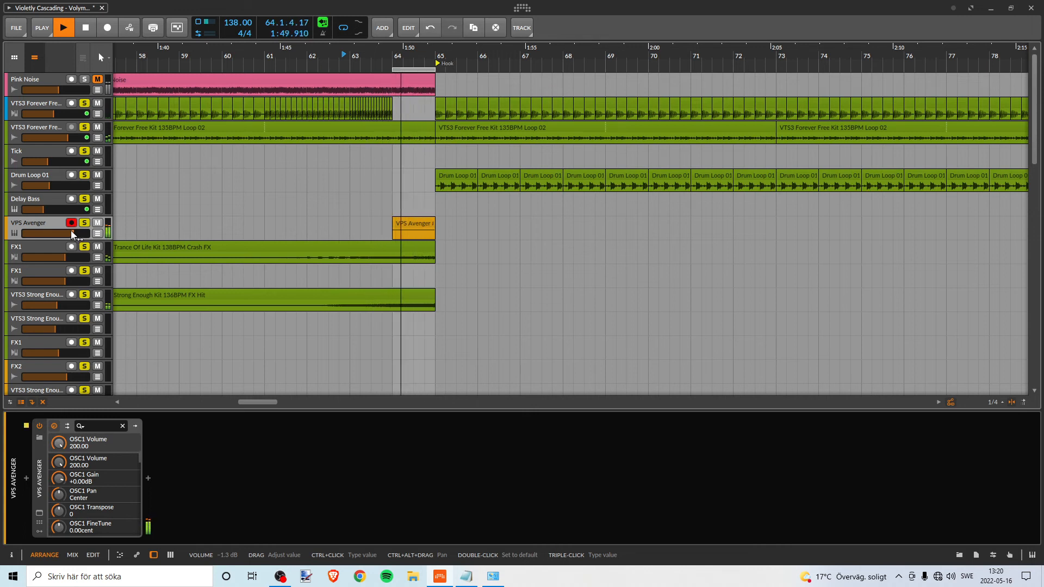
key(space)
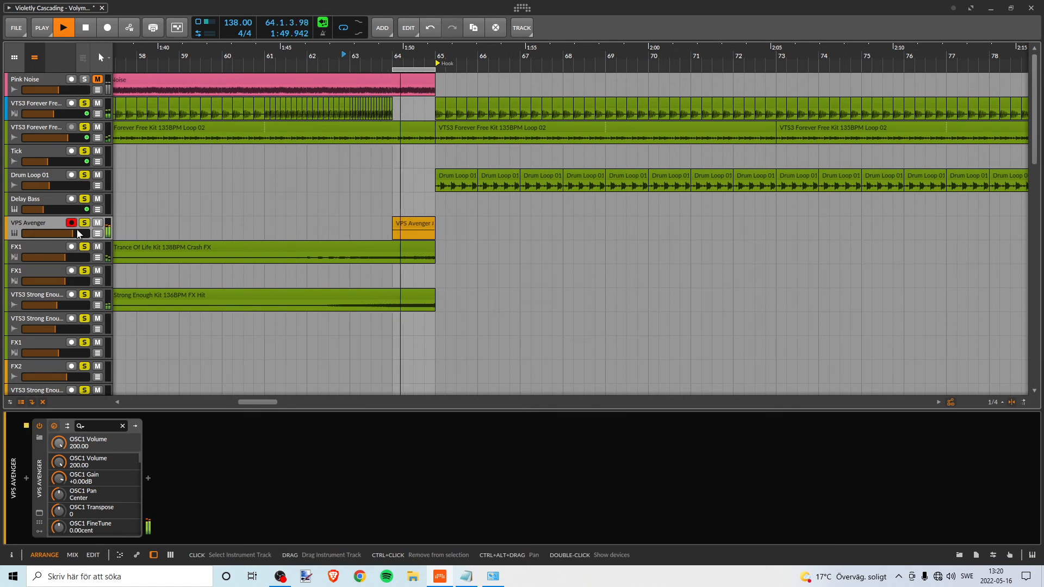
key(space)
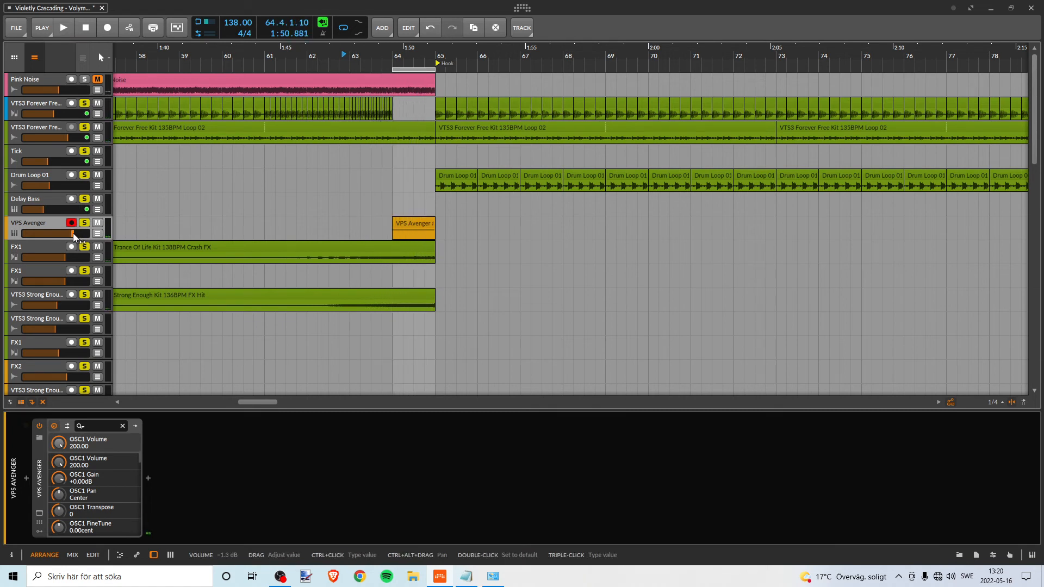
Lower the VPS Avenger track's volume to -2.0 dB and listen to the passage again
drag(73, 235, 71, 236)
key(space)
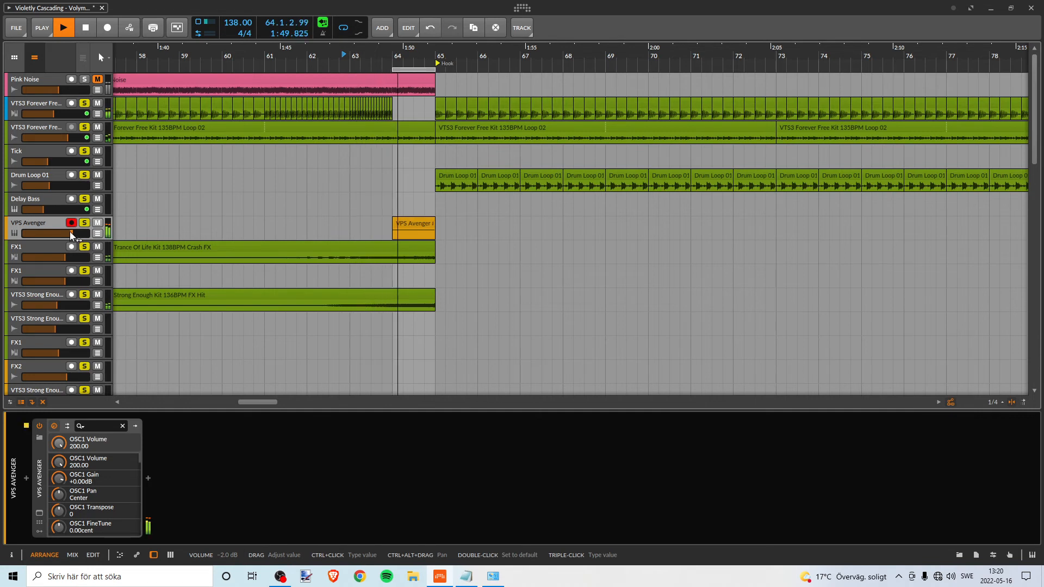
key(space)
Set the VPS Avenger track's volume to -1.5 dB and check it in playback
click(70, 233)
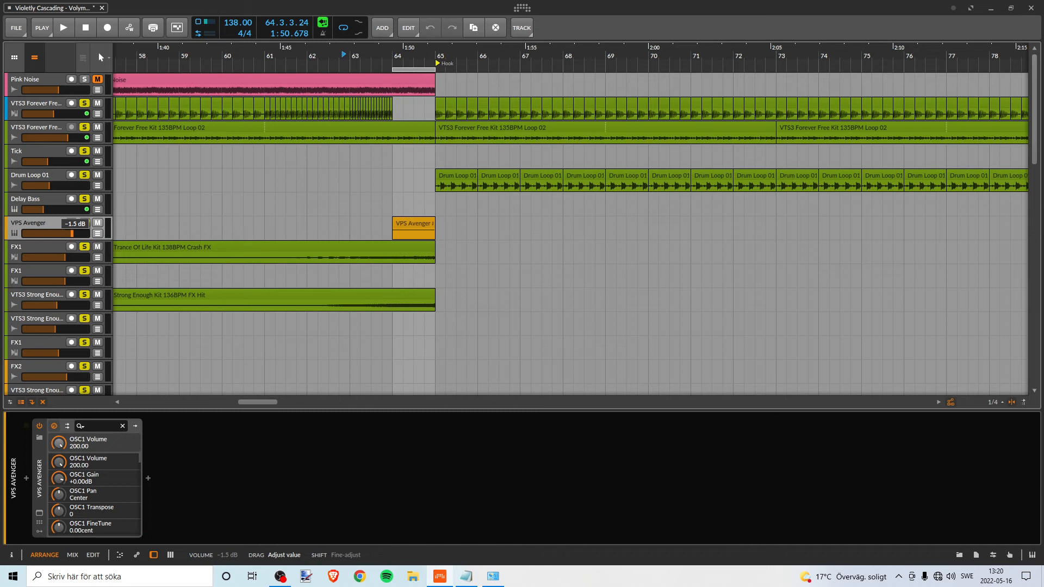
key(space)
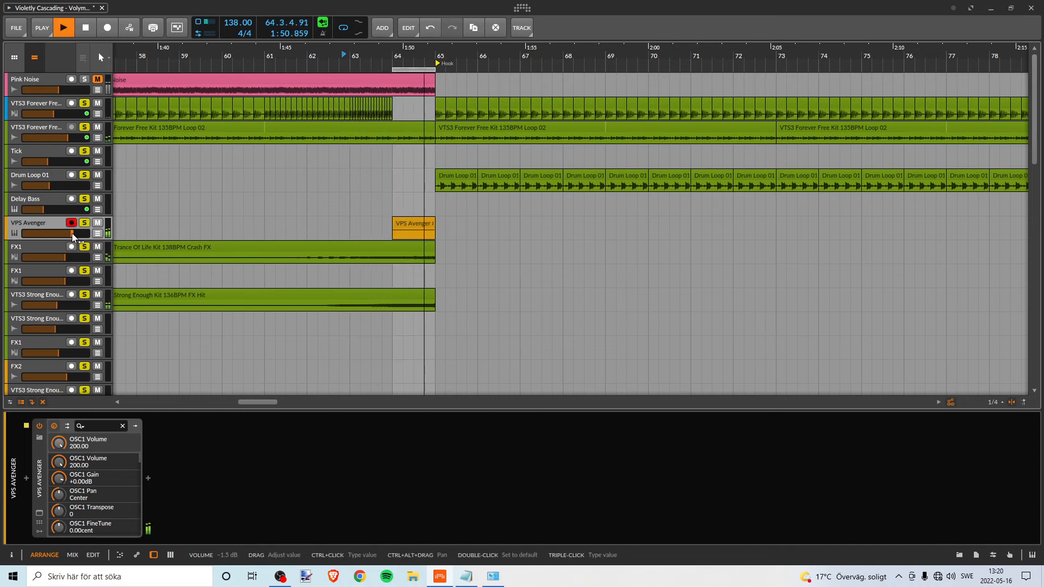
key(space)
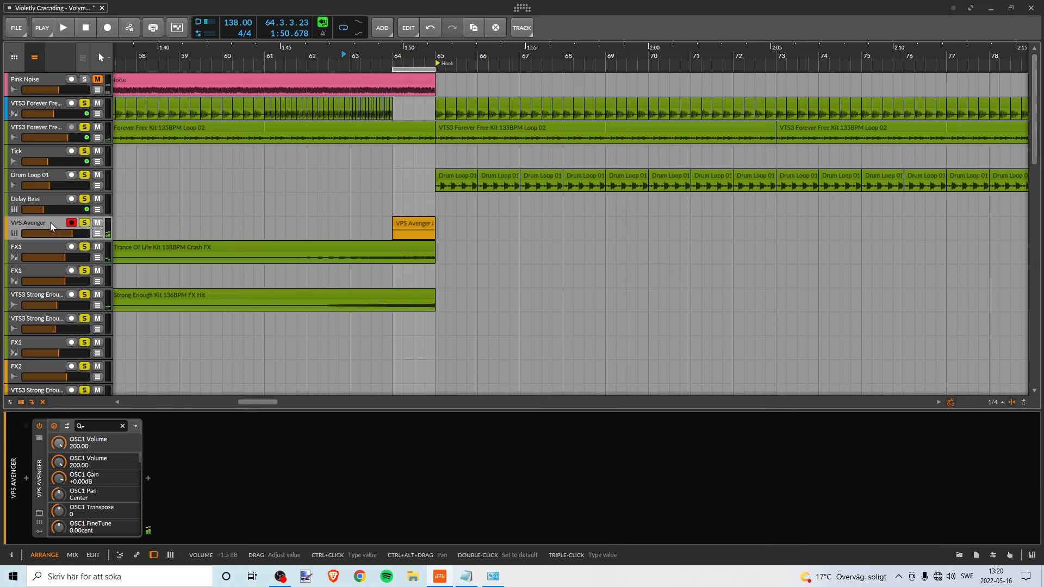
Color the VPS Avenger track green
drag(389, 59, 380, 1)
right_click(31, 225)
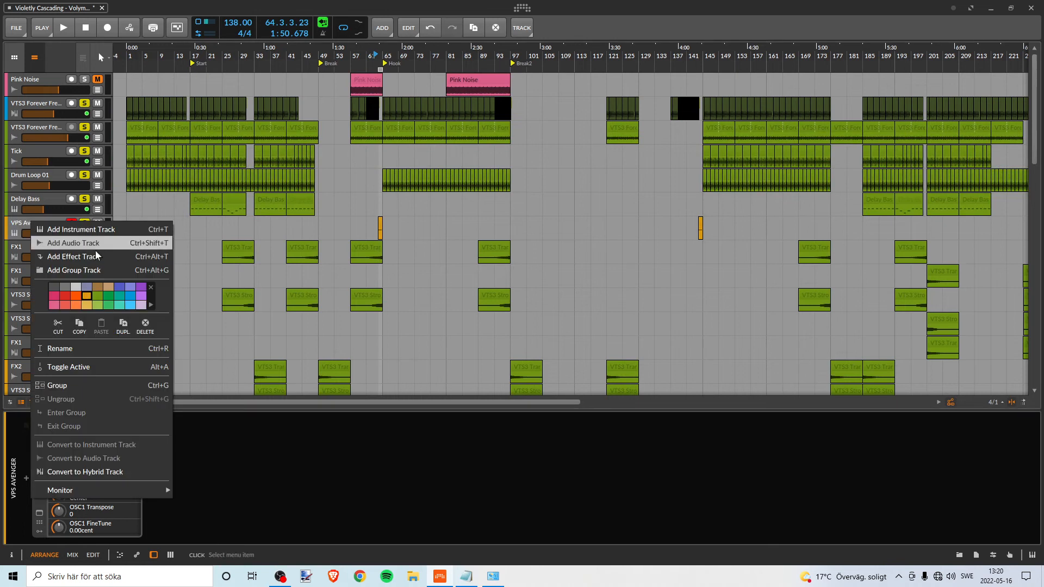
click(96, 299)
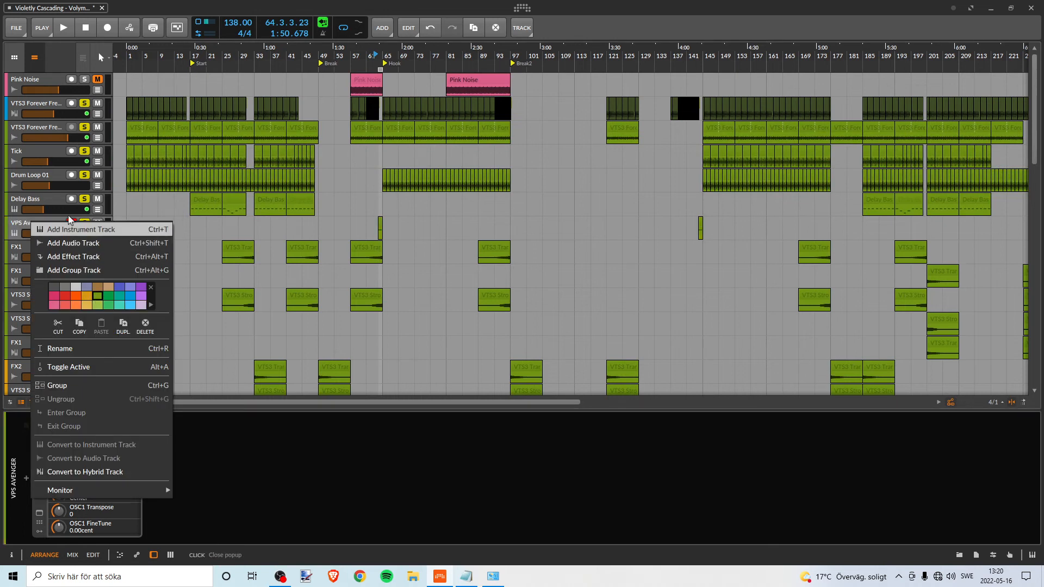
click(20, 226)
Turn off solo on the tracks from the last VTS3 Ants Kit track up to the first Pad 2 track
scroll(92, 240, down, 10)
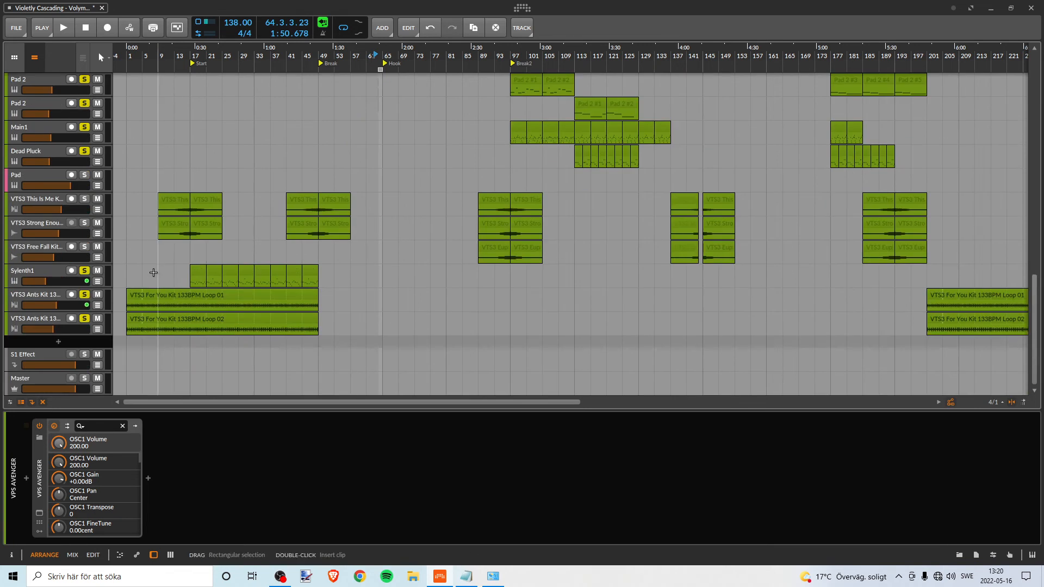
scroll(147, 267, up, 2)
scroll(147, 266, down, 2)
mouse_move(382, 46)
mouse_down()
mouse_move(383, 22)
mouse_move(383, 41)
mouse_up()
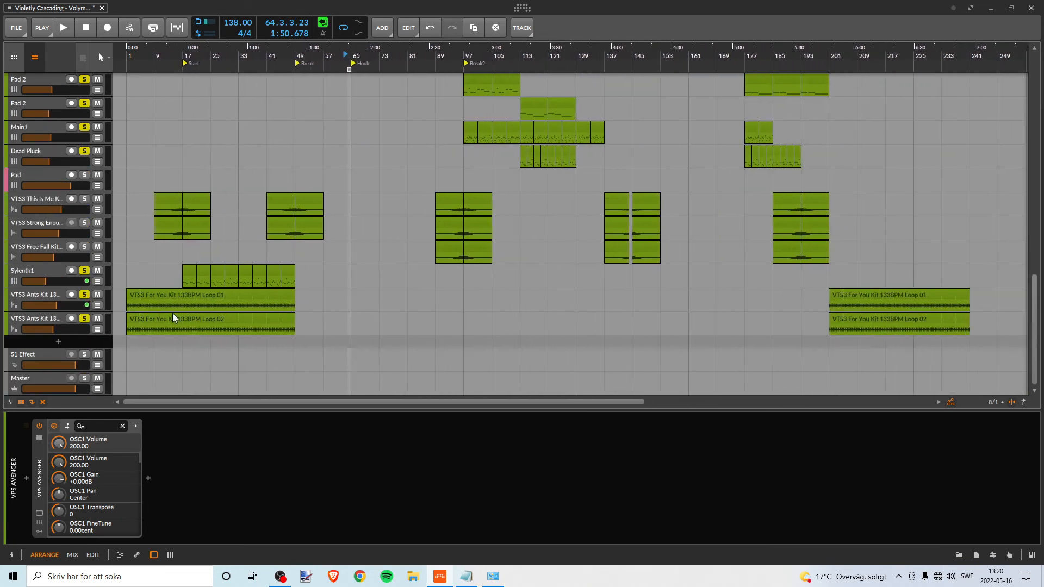
click(85, 320)
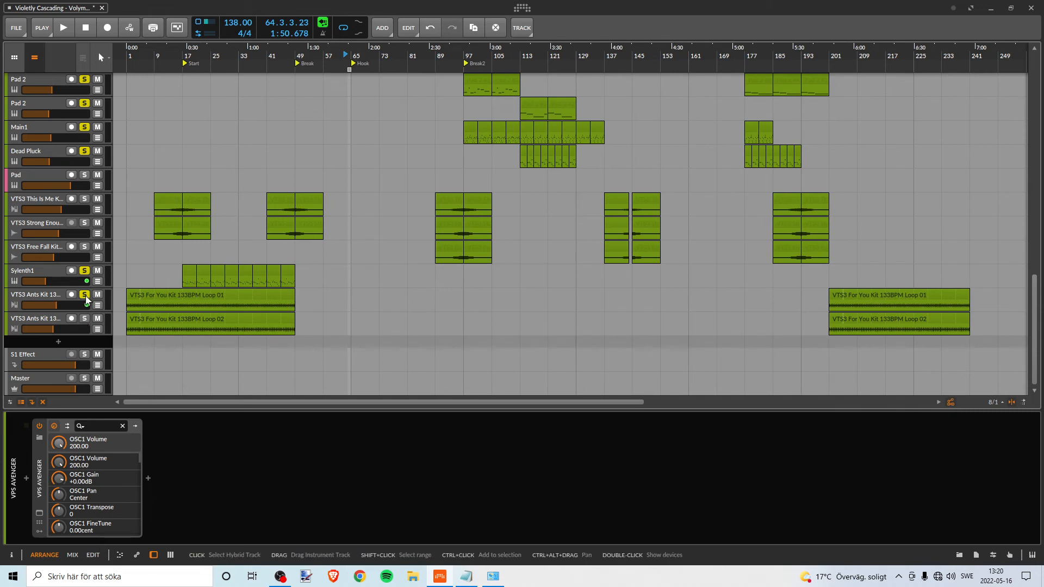
click(84, 294)
click(84, 269)
scroll(106, 275, up, 5)
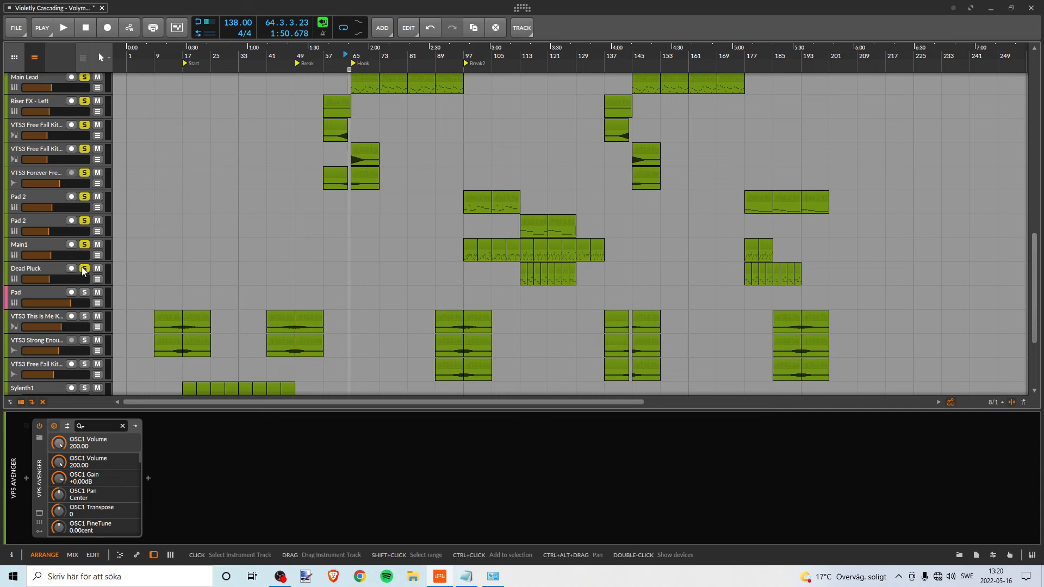
click(84, 245)
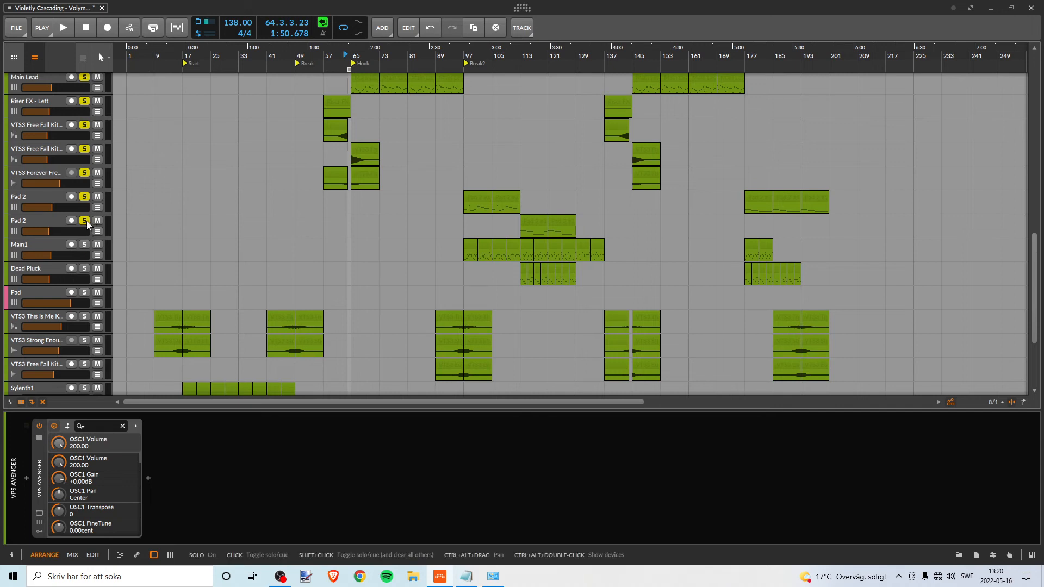
click(84, 197)
Turn off solo on the tracks from VTS3 Forever Free below Riser FX - Left up through Backing Pluck and both Pads 1 tracks
scroll(79, 229, up, 3)
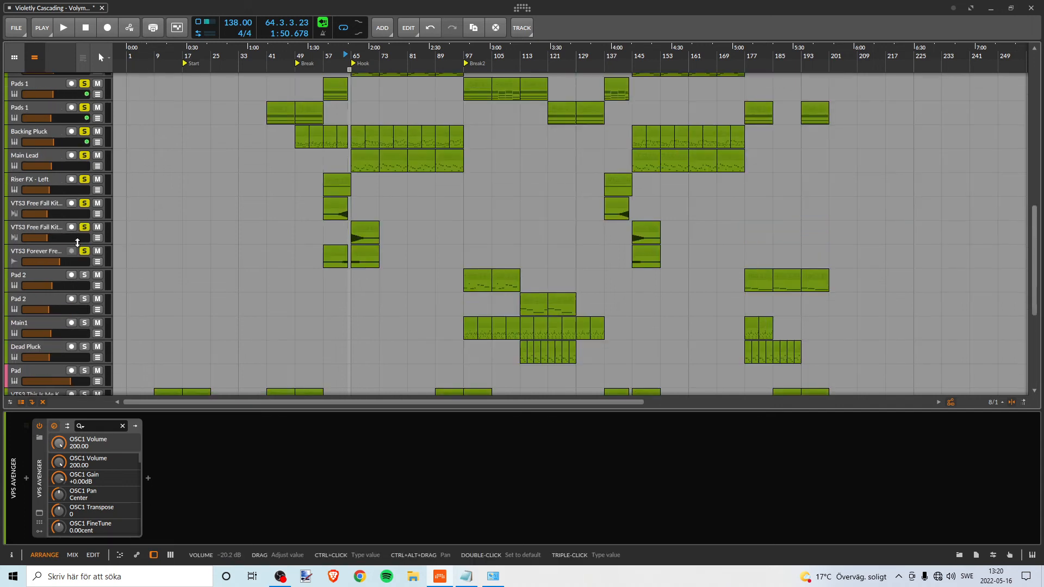
click(85, 254)
click(84, 227)
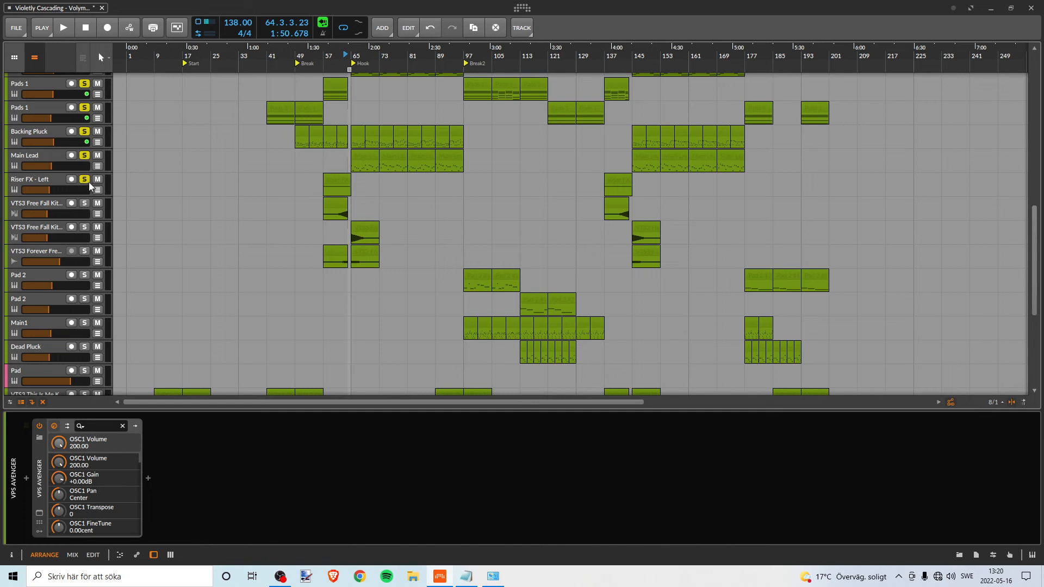
click(85, 157)
click(85, 133)
Turn off solo on all remaining tracks from Drive 2 up to the drum tracks under Pink Noise
scroll(104, 213, up, 3)
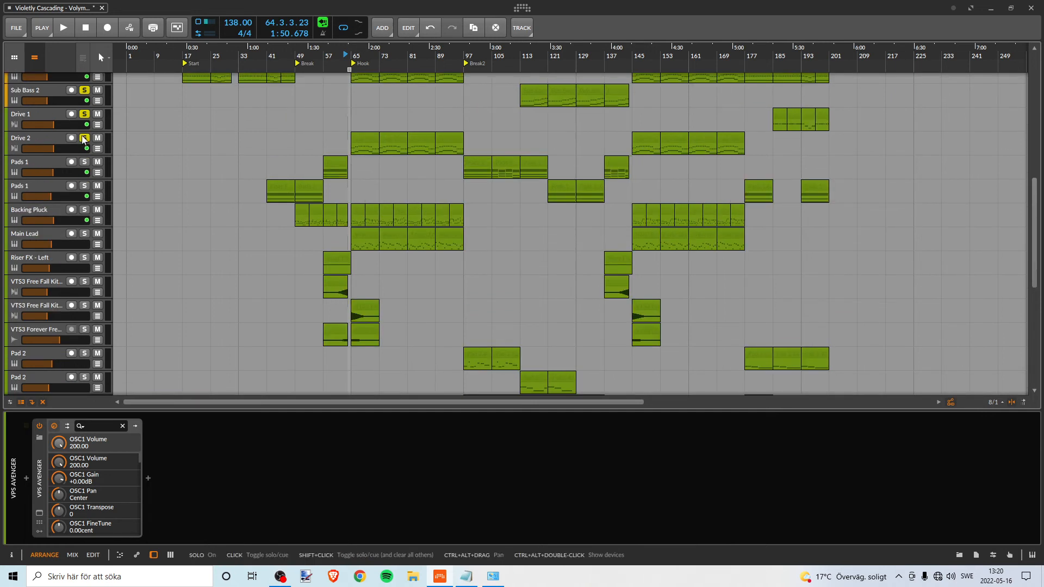
scroll(85, 174, up, 5)
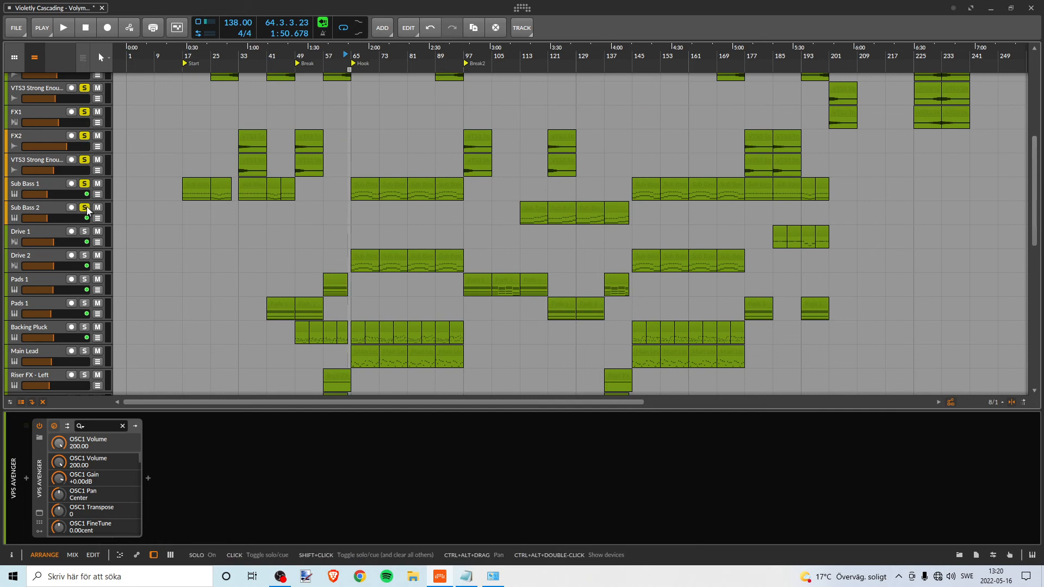
click(85, 185)
scroll(124, 209, up, 3)
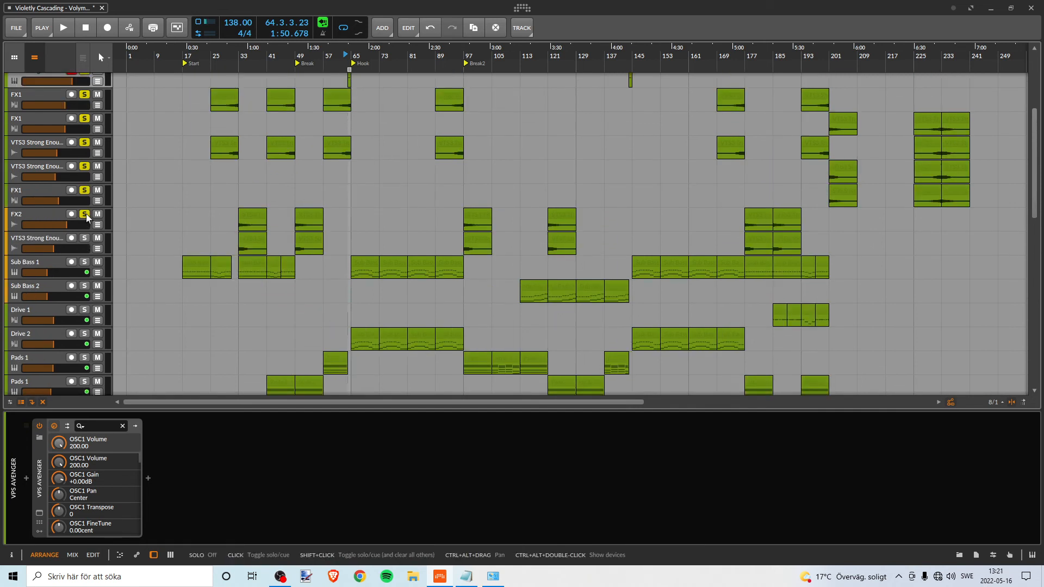
click(84, 142)
scroll(87, 163, up, 5)
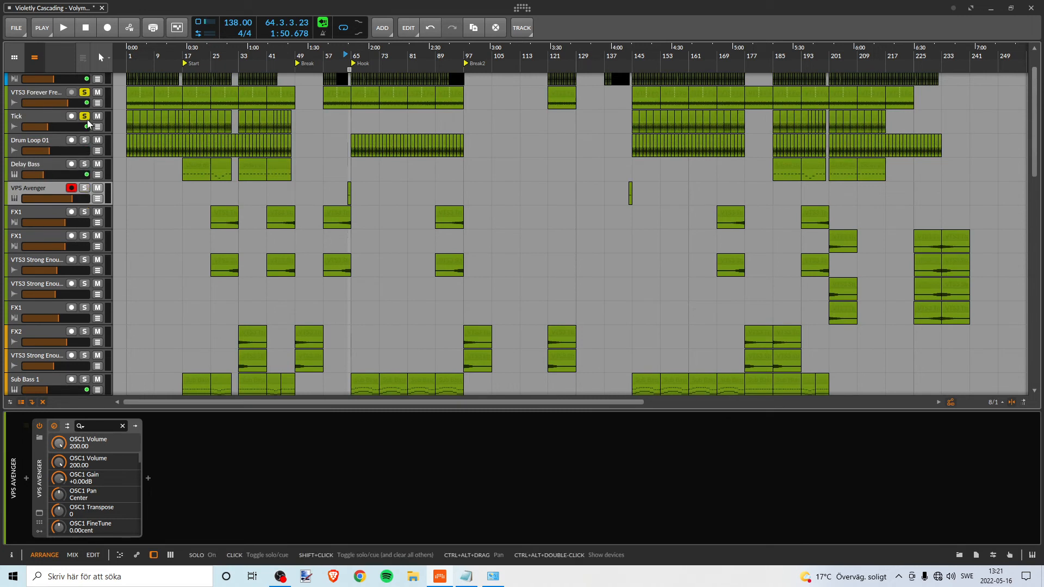
scroll(124, 126, up, 2)
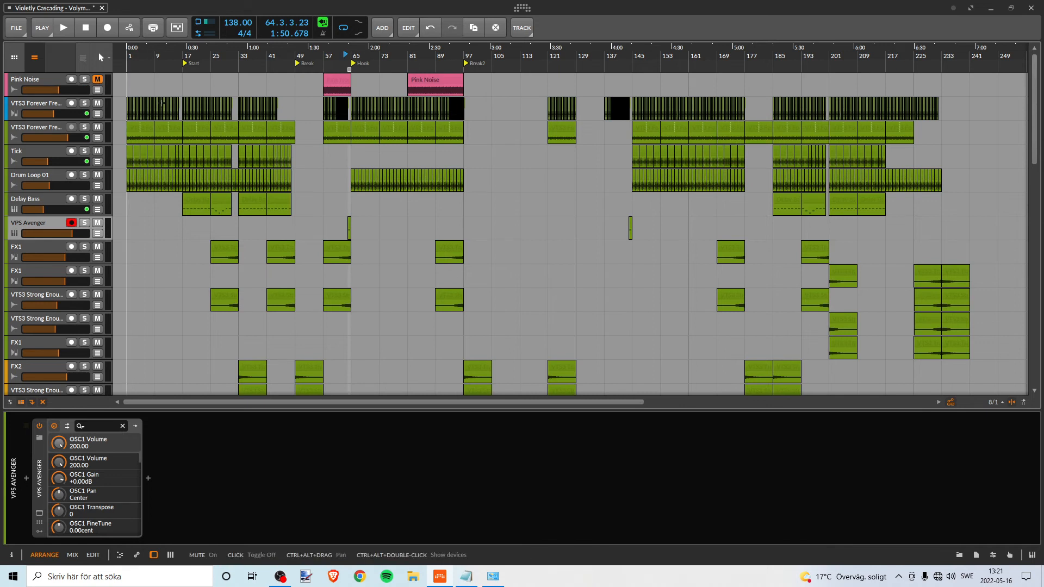
Move the Pink Noise clip from bar 81 to bar 17 and place the loop region over bars 17 to 33
click(428, 81)
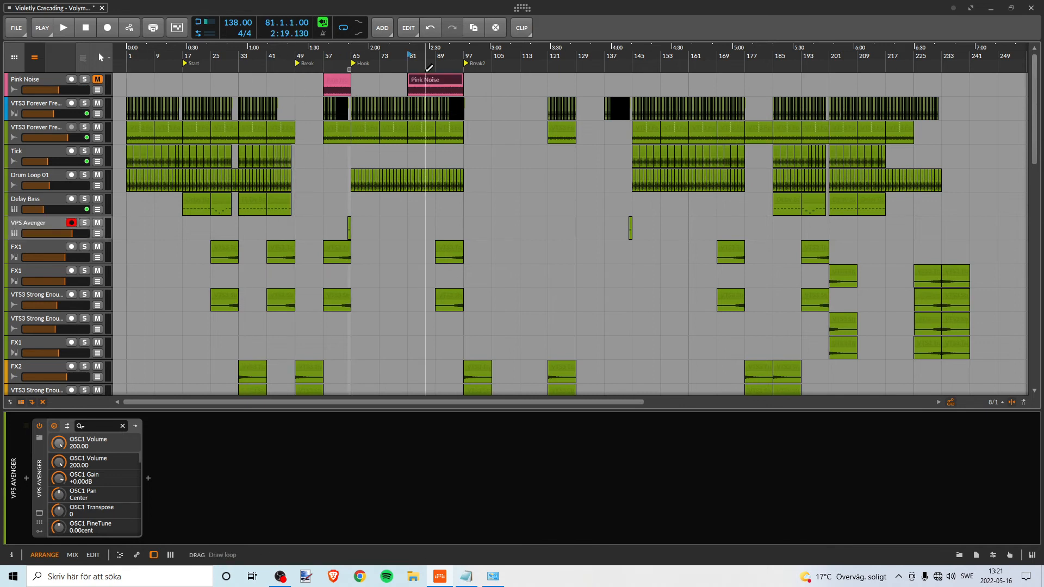
drag(418, 80, 366, 70)
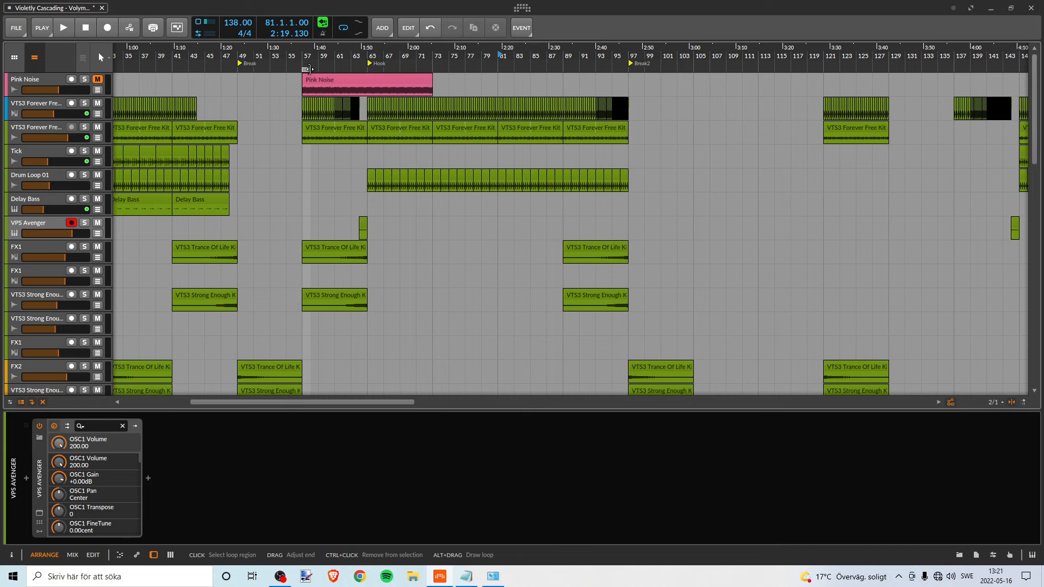
drag(309, 69, 433, 82)
drag(368, 57, 230, 79)
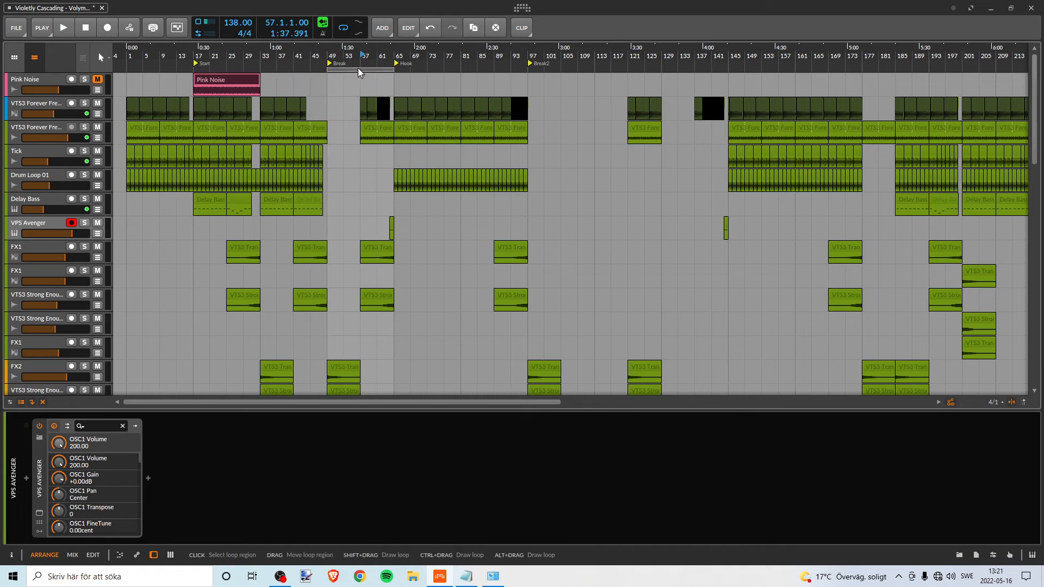
drag(357, 67, 214, 74)
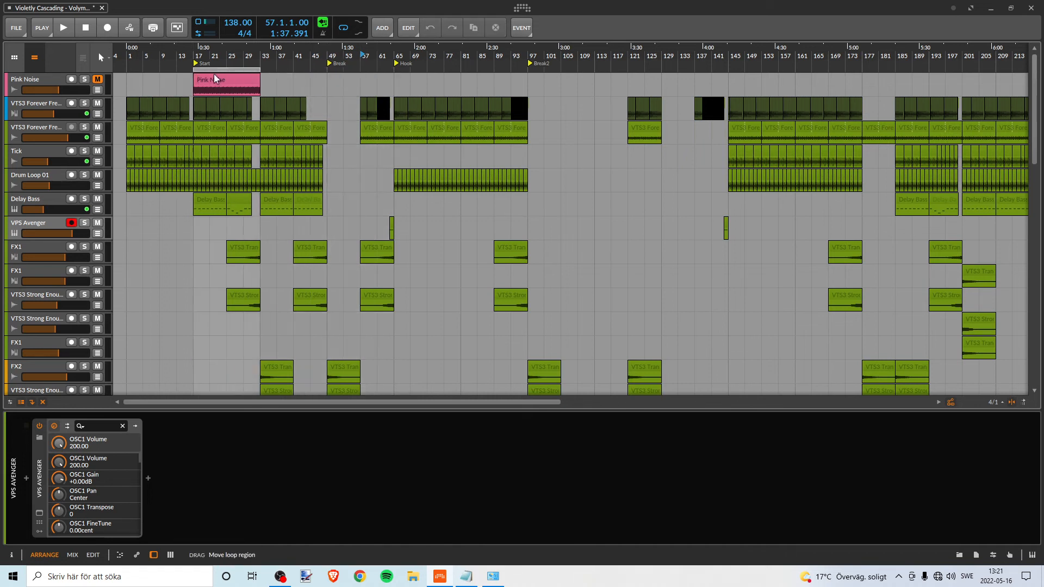
Save the project and select the Pink Noise track
click(16, 27)
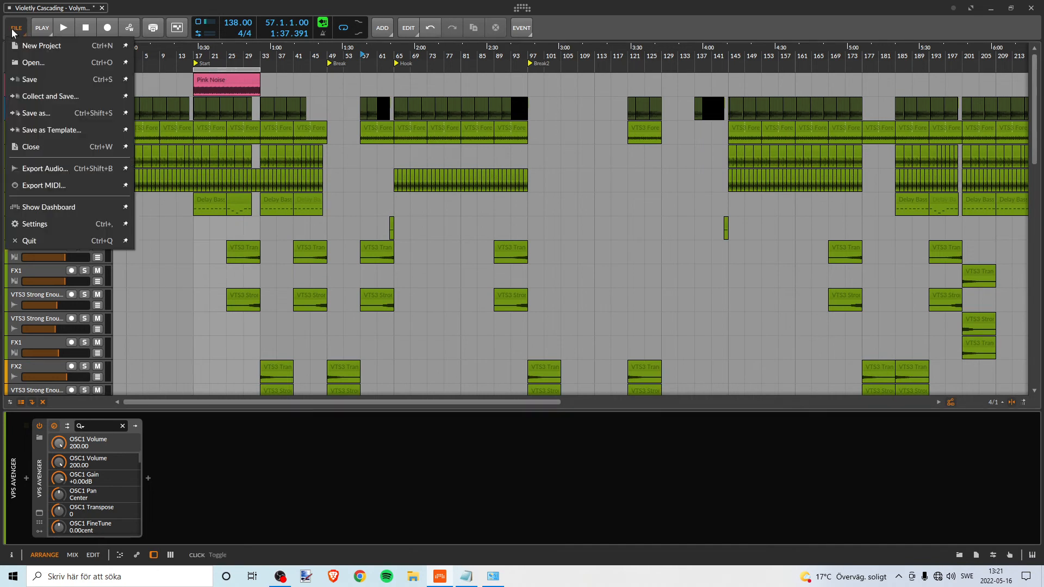
click(45, 82)
click(98, 80)
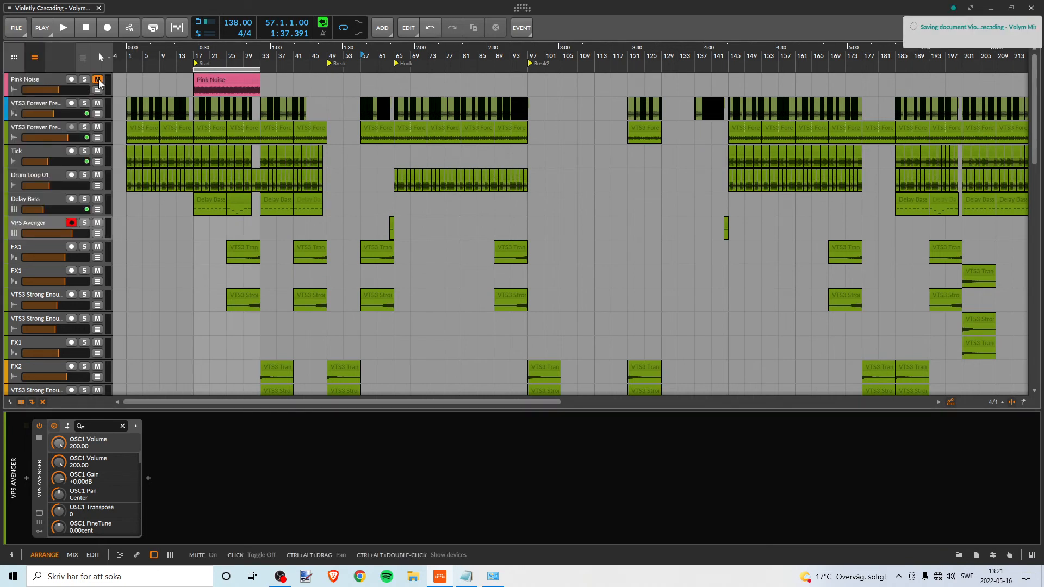
click(40, 85)
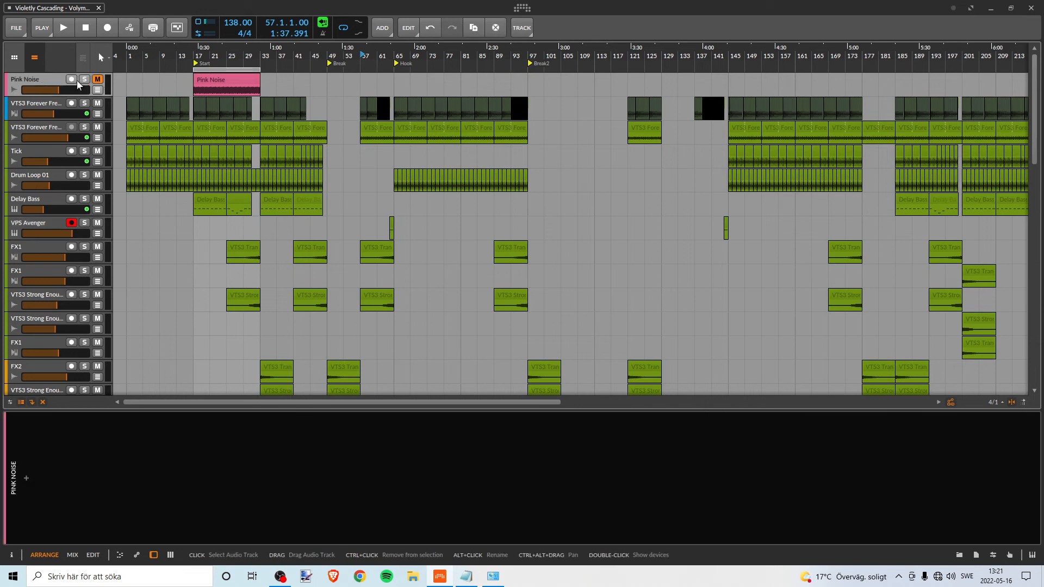
Extend the loop region over the whole song, from bar 1 to bar 241
scroll(185, 150, down, 4)
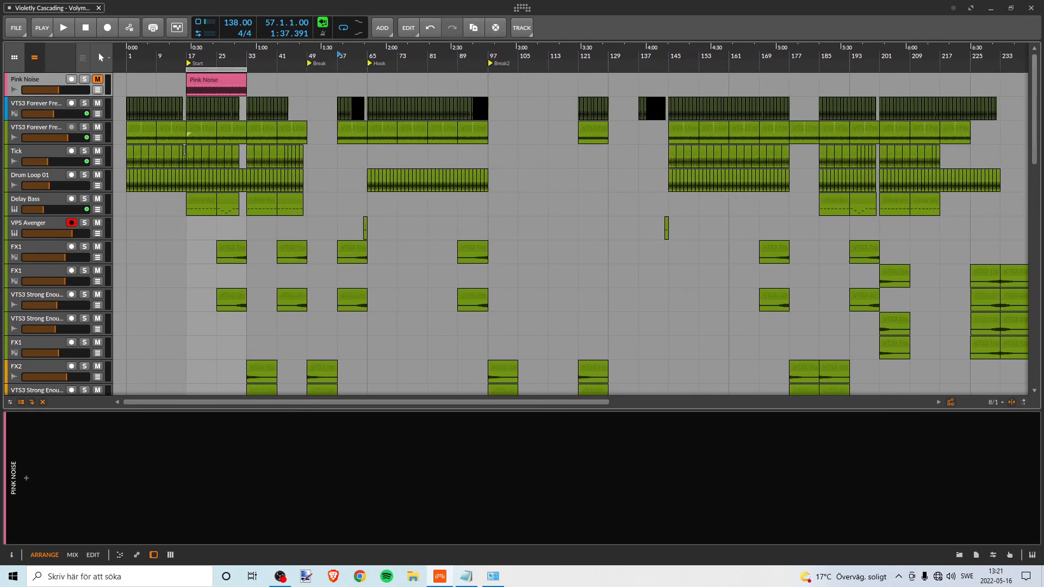
scroll(218, 157, down, 10)
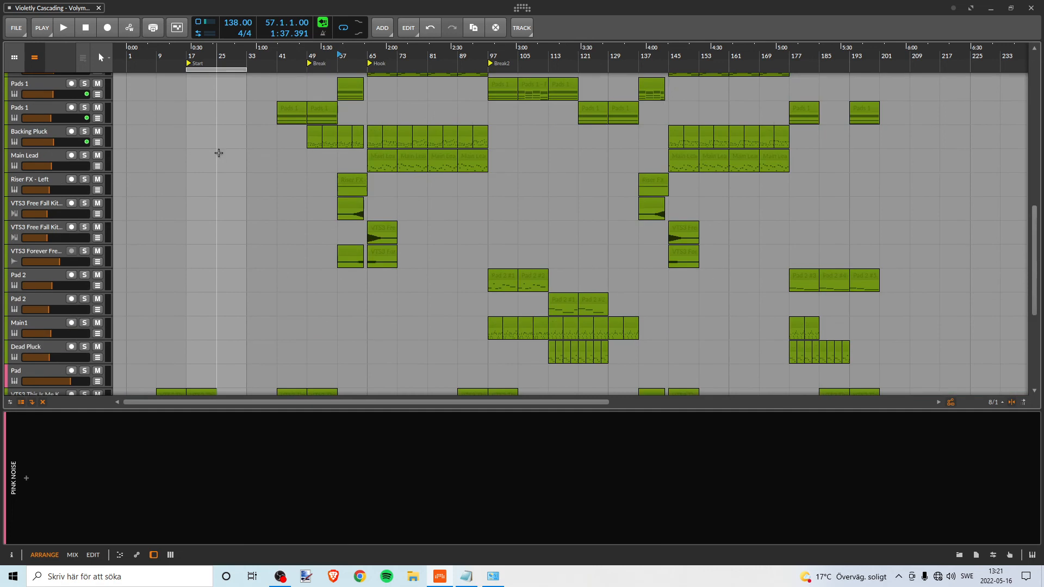
scroll(218, 152, up, 10)
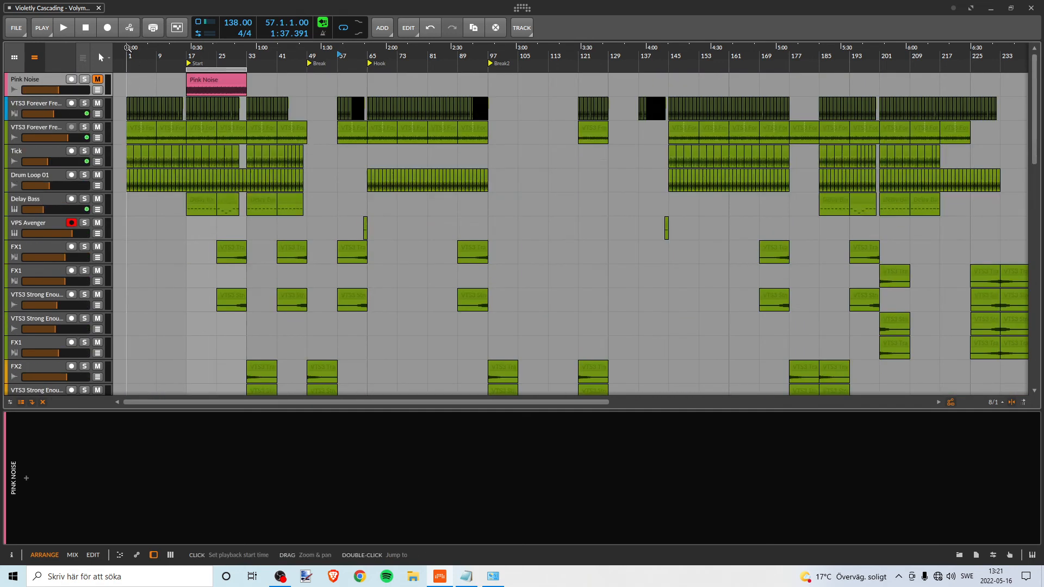
mouse_move(135, 55)
mouse_down()
mouse_move(136, 46)
mouse_move(137, 61)
mouse_move(115, 72)
mouse_move(796, 98)
mouse_move(936, 118)
mouse_up()
drag(949, 55, 656, 72)
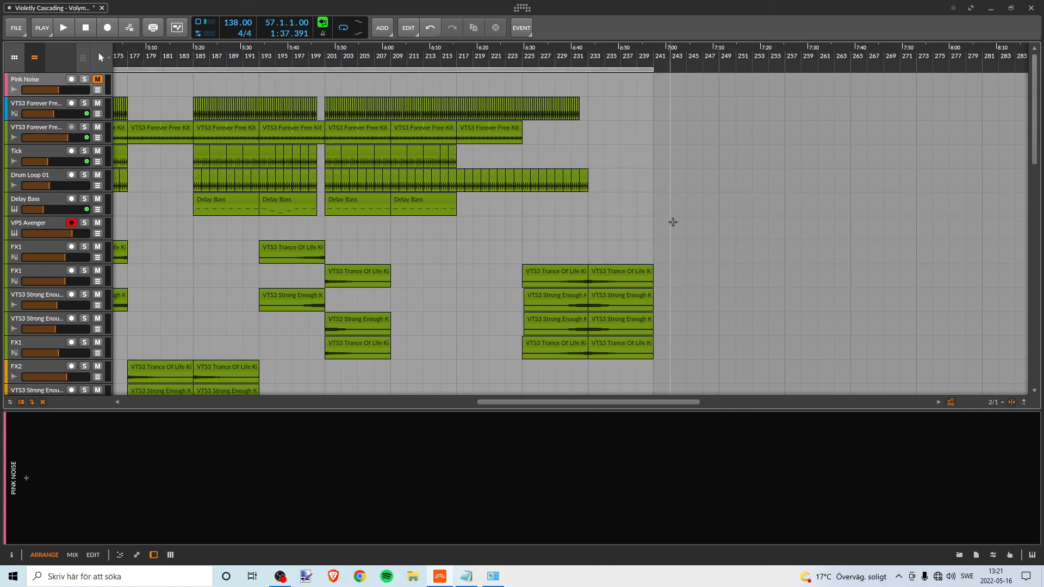
drag(664, 58, 605, 50)
scroll(591, 212, down, 3)
scroll(592, 212, up, 3)
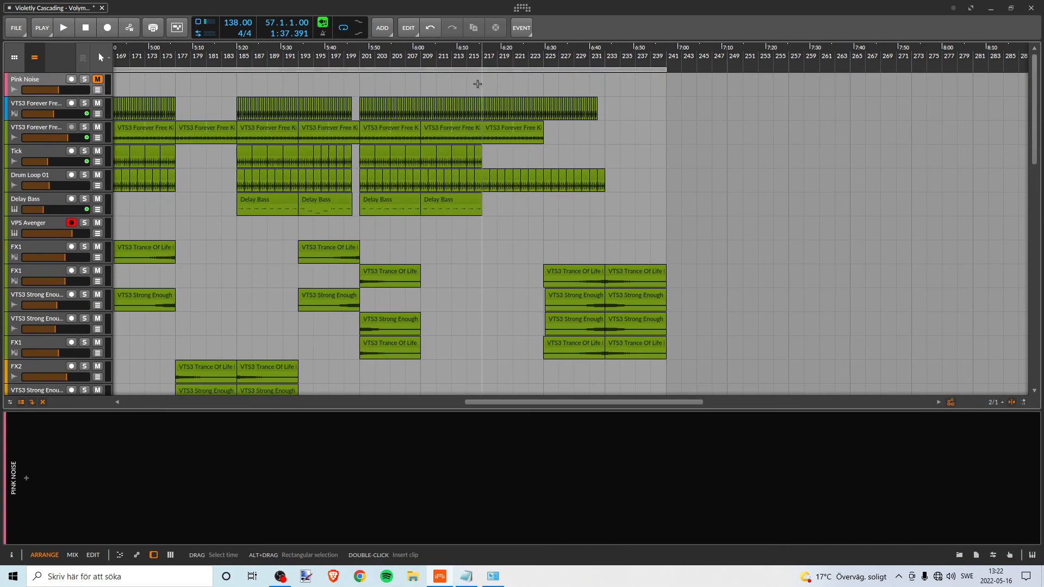
drag(310, 52, 217, 63)
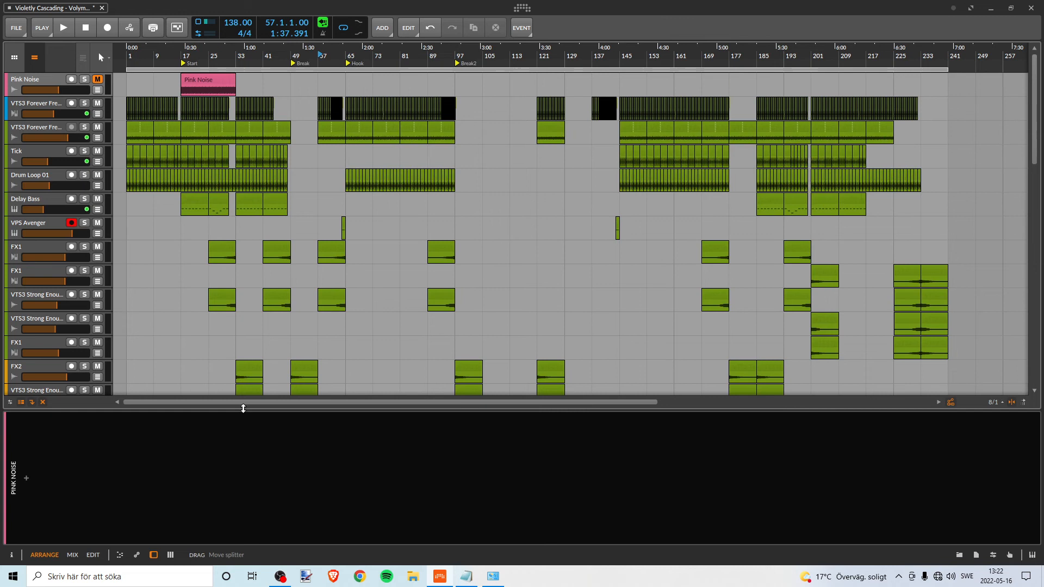
Collapse the device area to enlarge the arranger and look over all the tracks
drag(243, 411, 263, 505)
scroll(266, 416, down, 10)
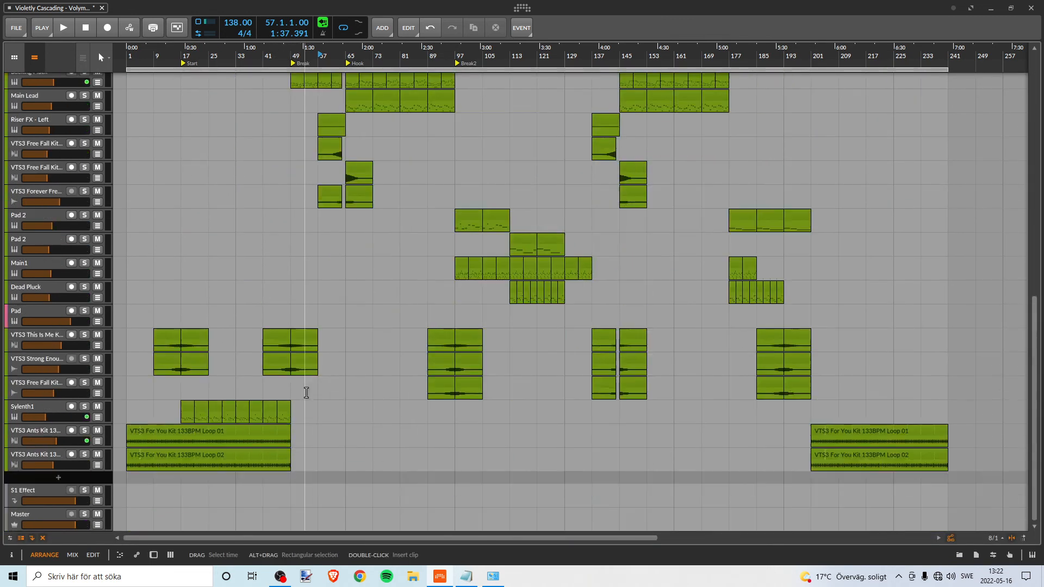
scroll(311, 393, up, 10)
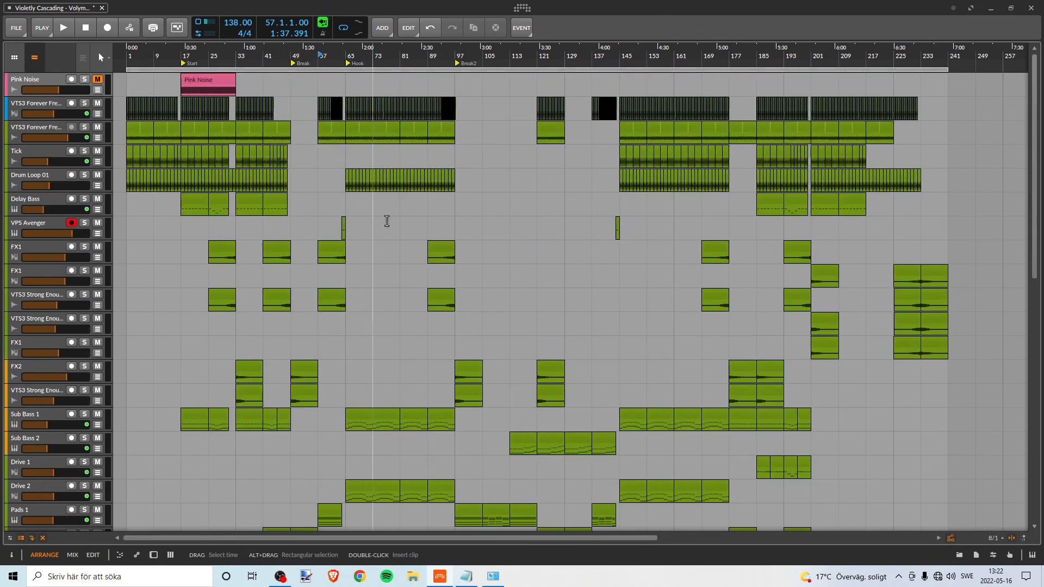
Set the play position to bar 1 and save the project again
click(17, 34)
click(19, 35)
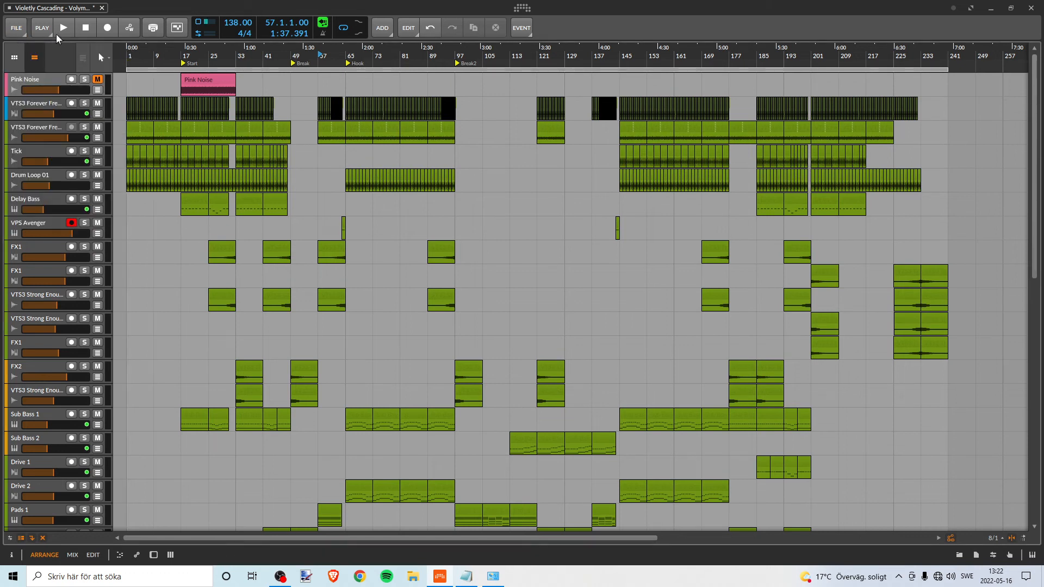
click(16, 30)
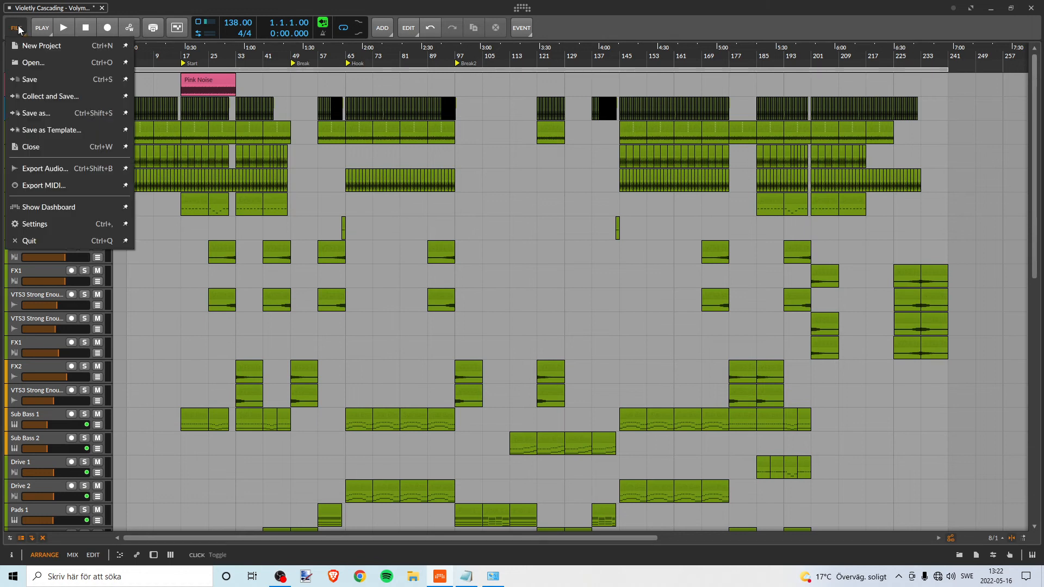
click(33, 78)
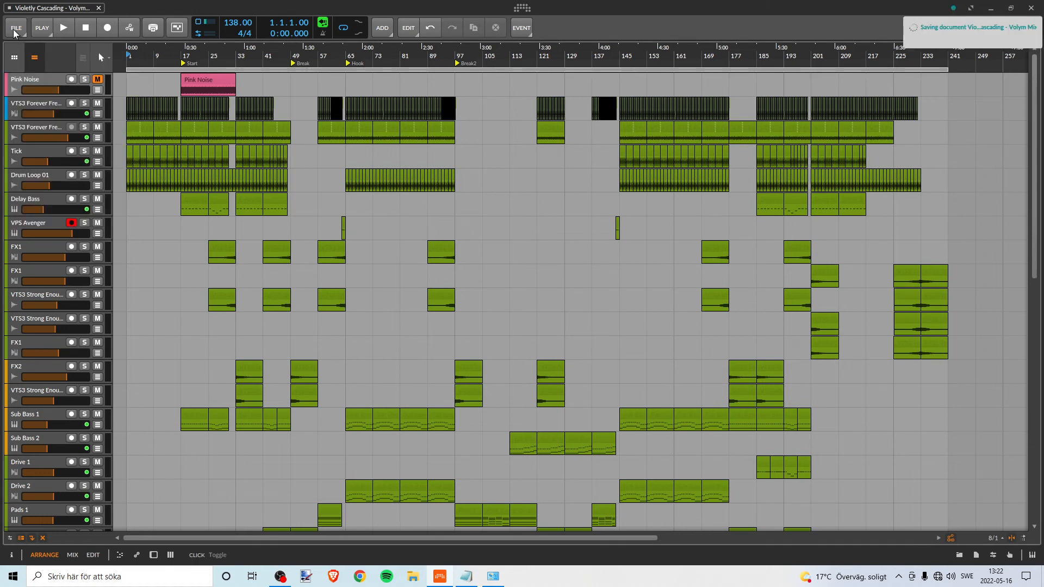
Run Collect and Save on the project and switch to the mixer view
click(15, 32)
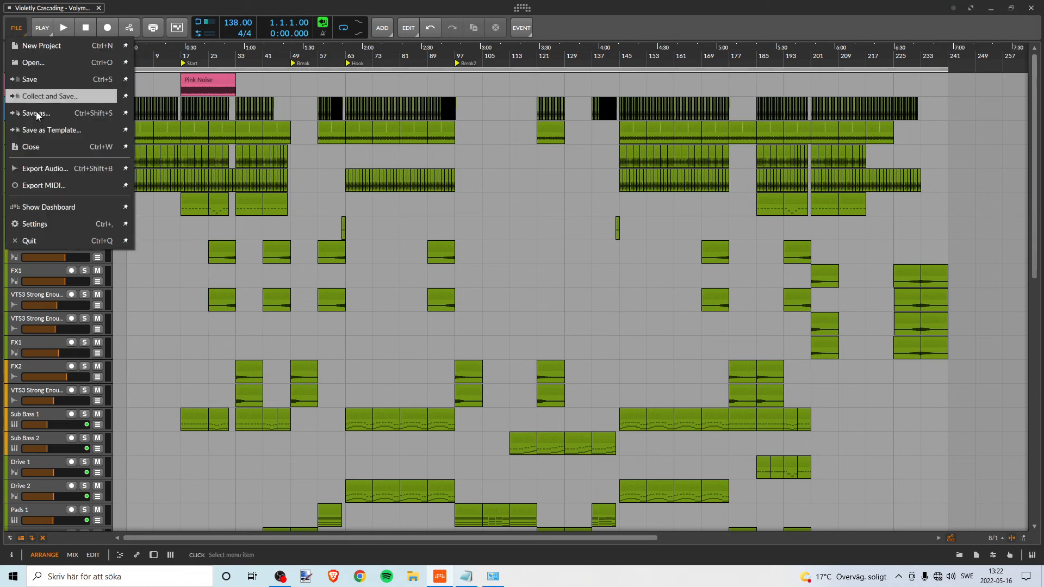
click(38, 99)
click(543, 322)
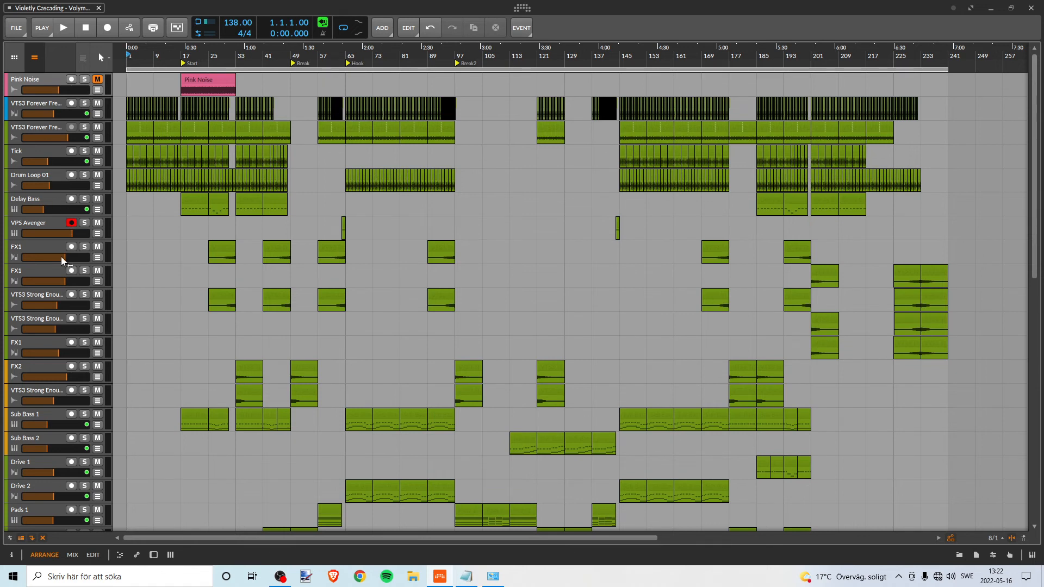
key(alt+2)
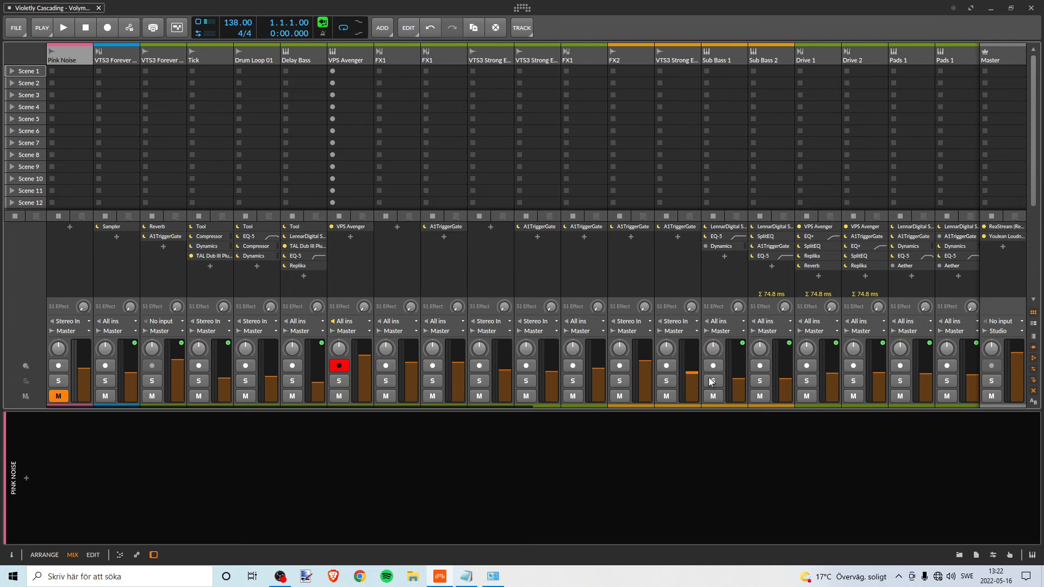
Compare the arranger view with the mixer view and return to the arranger
key(alt+1)
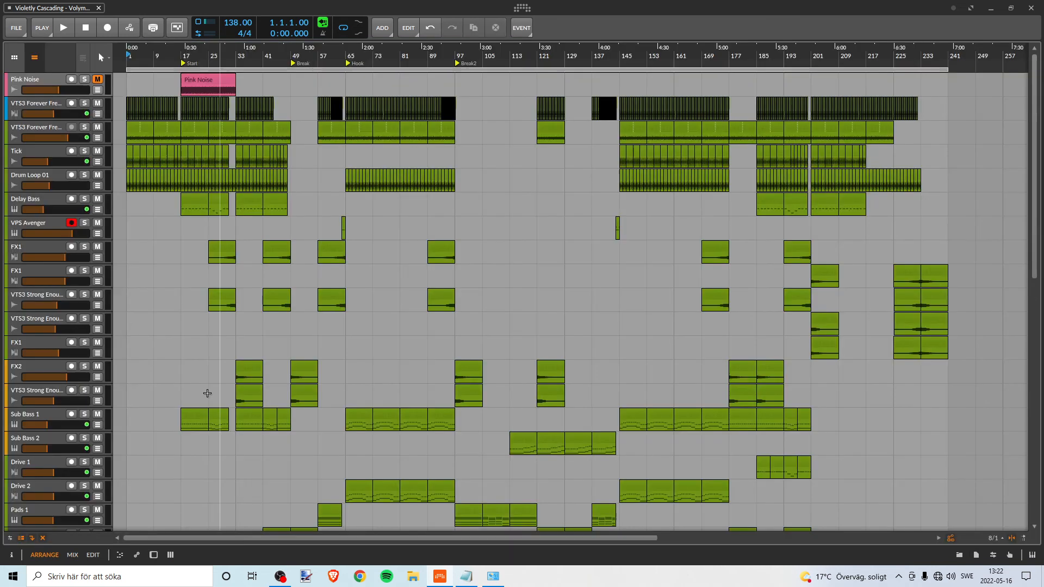
click(76, 554)
click(46, 555)
key(alt+2)
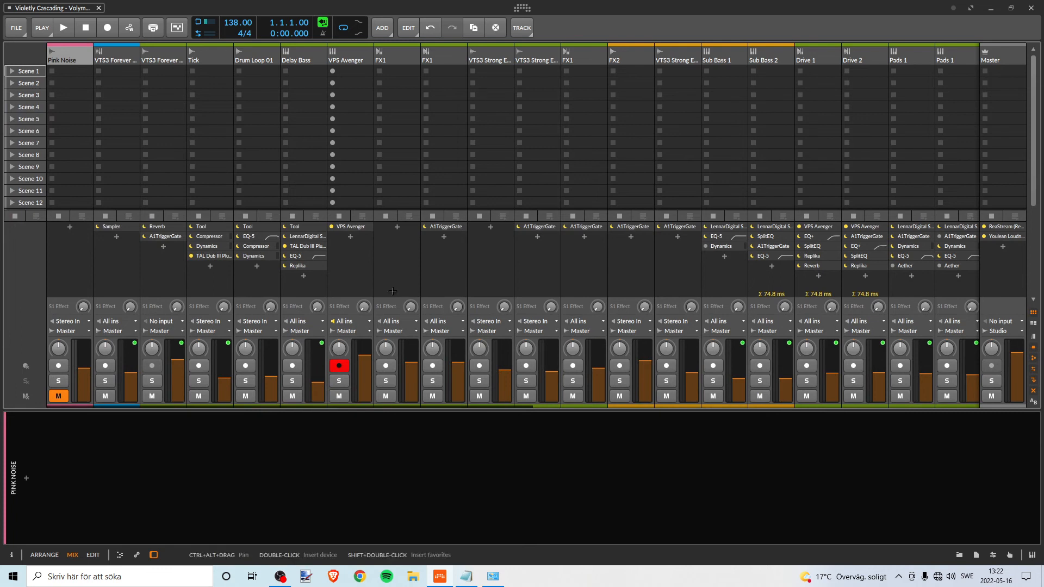
key(alt+1)
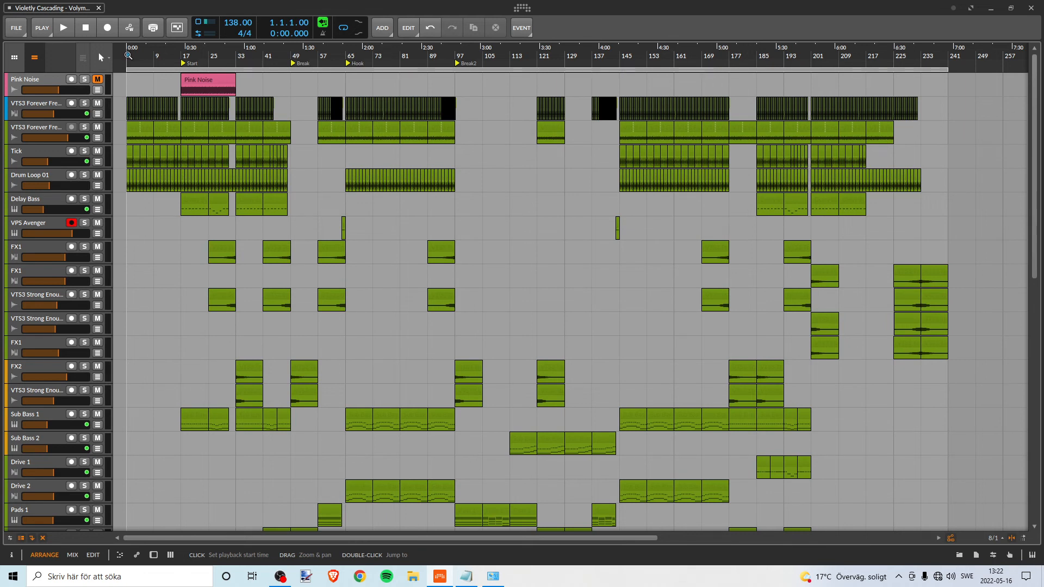
Play the song from bar 1 and examine the tracks' level meters through the intro and the Start section
key(space)
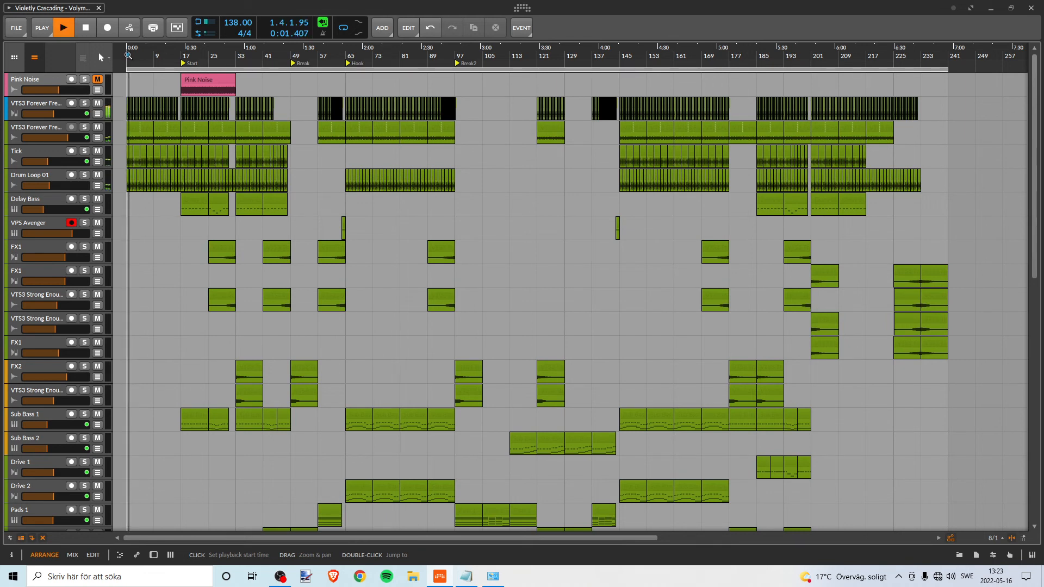
scroll(206, 231, down, 12)
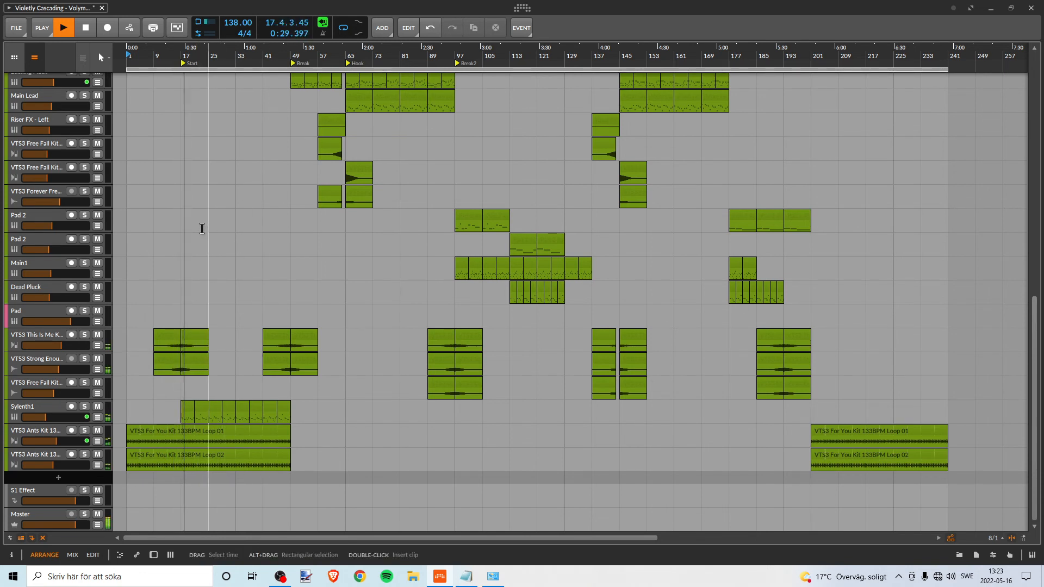
click(201, 228)
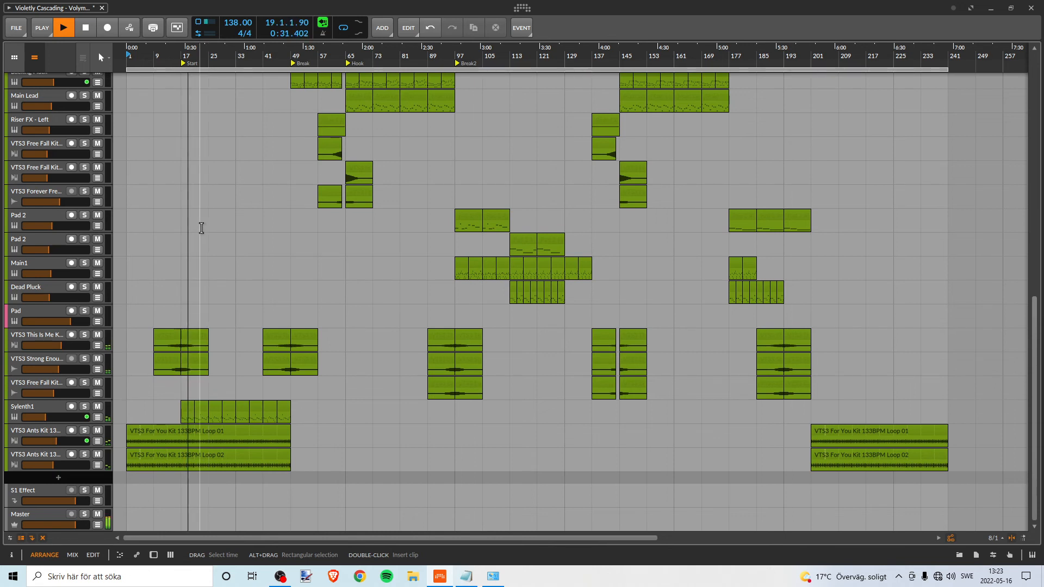
click(156, 226)
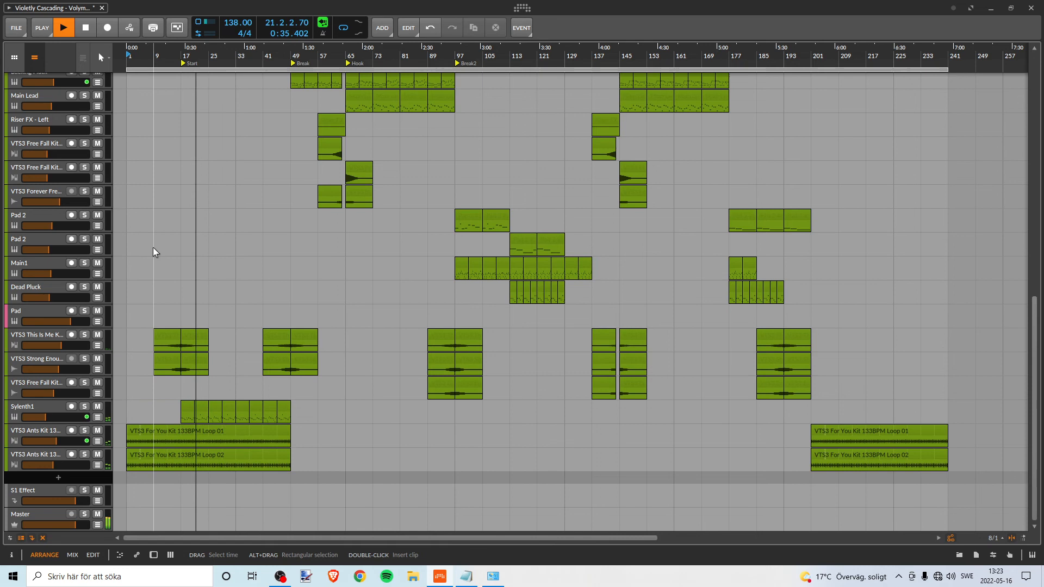
scroll(153, 246, up, 5)
scroll(153, 247, up, 10)
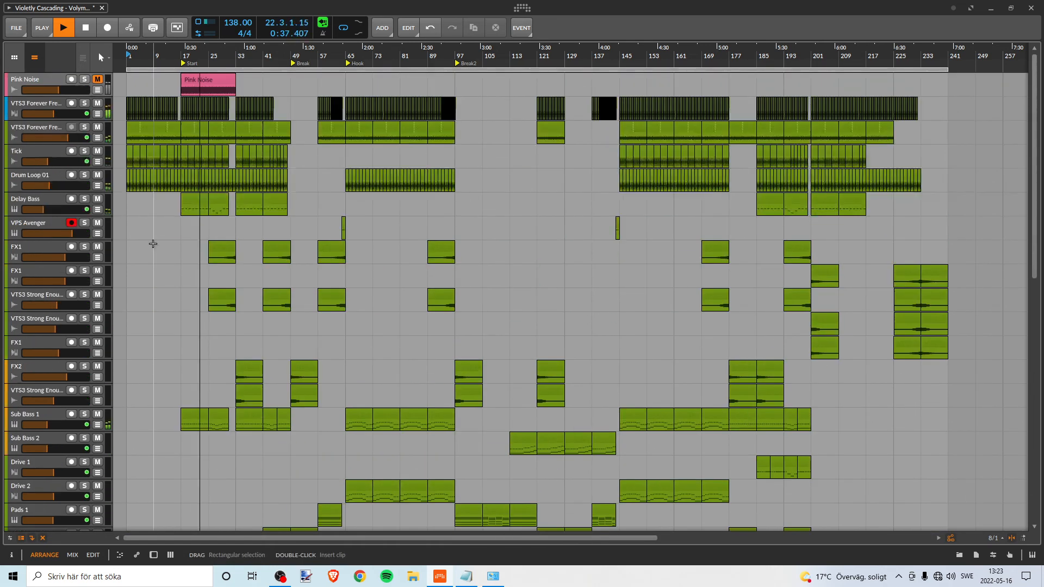
scroll(154, 242, down, 15)
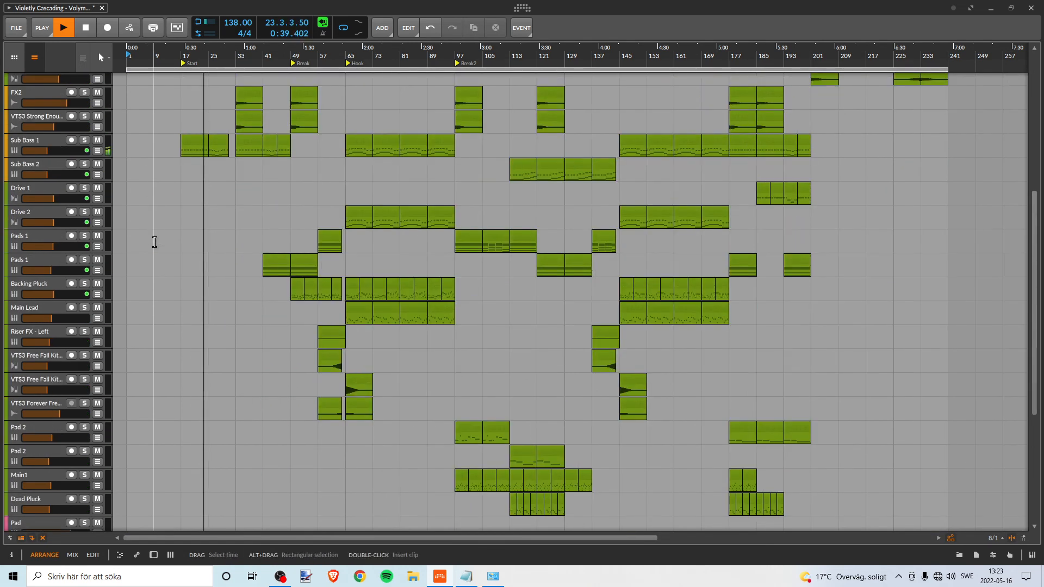
scroll(154, 242, down, 4)
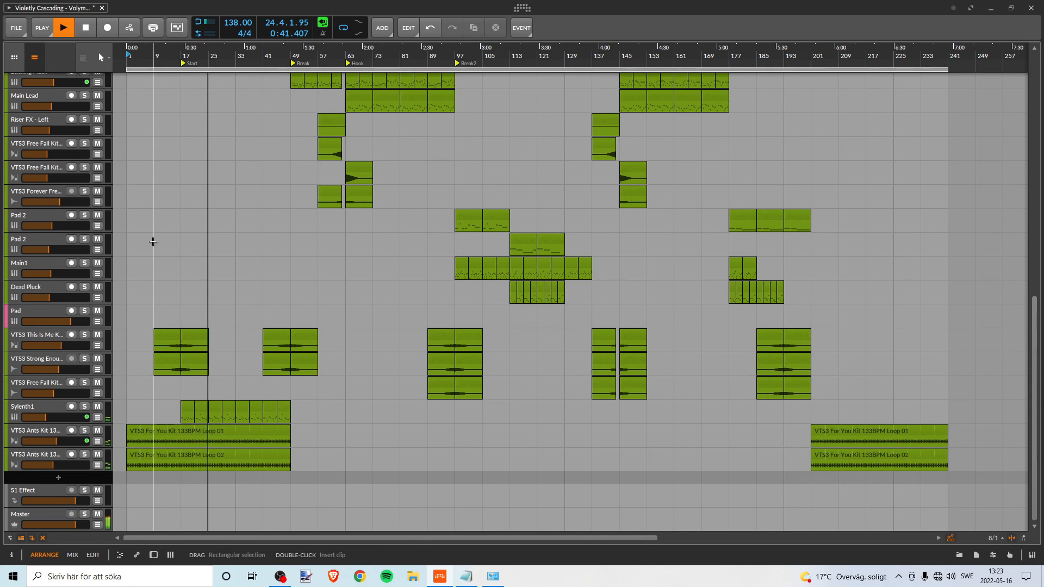
scroll(154, 242, down, 2)
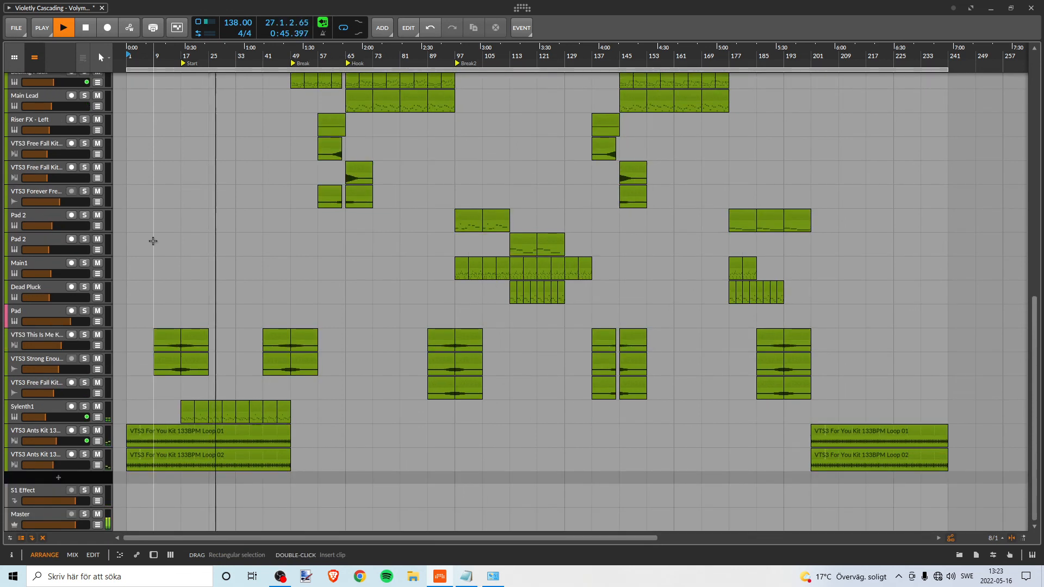
scroll(153, 241, up, 1)
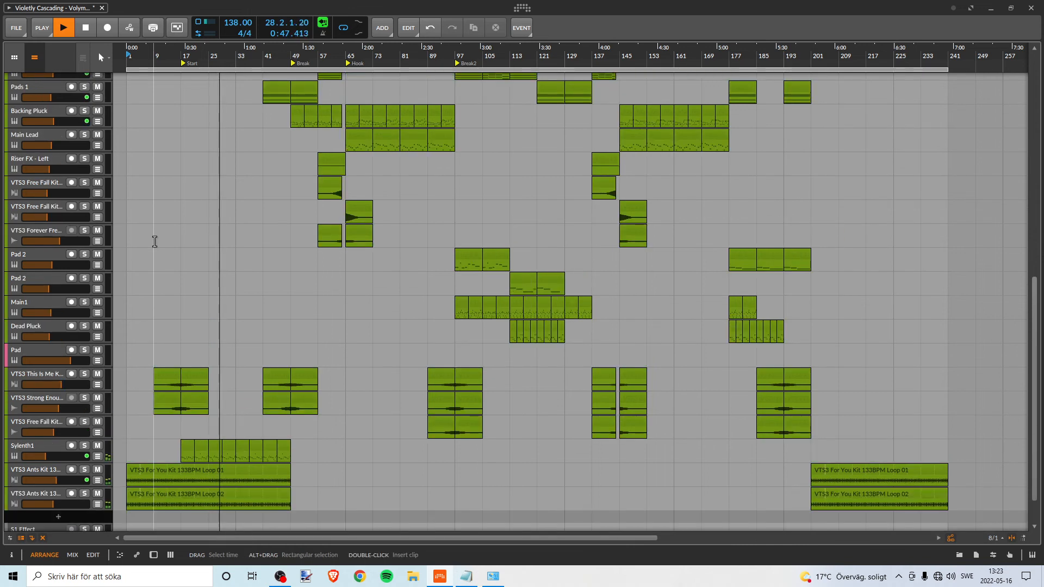
scroll(152, 241, down, 1)
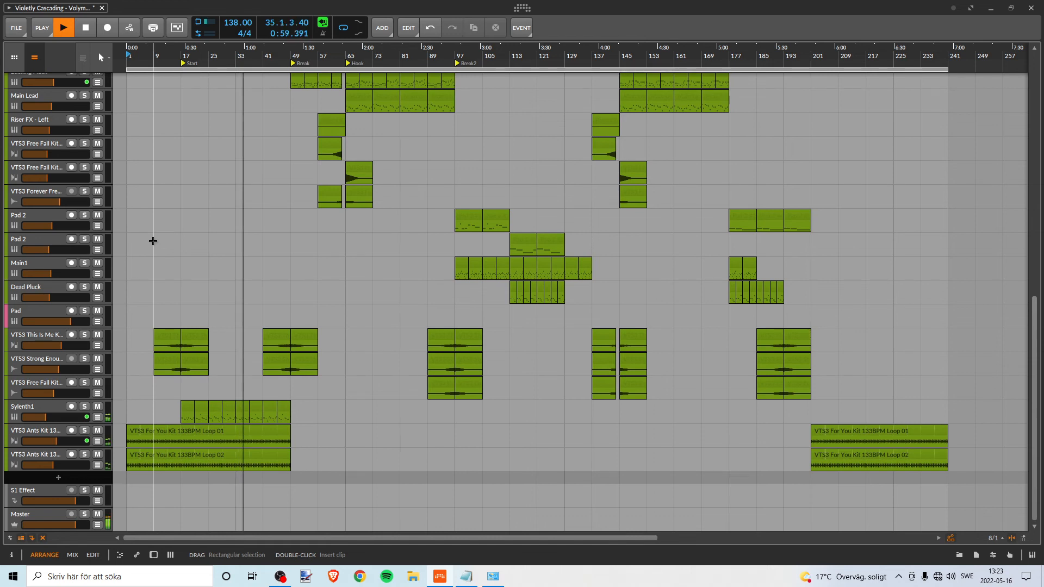
scroll(153, 241, up, 10)
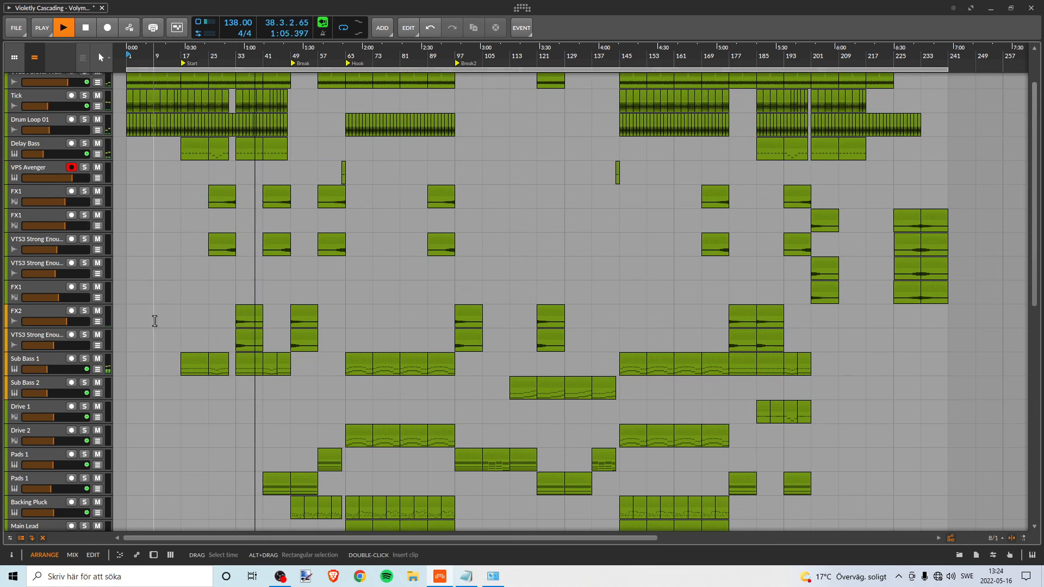
scroll(152, 319, down, 6)
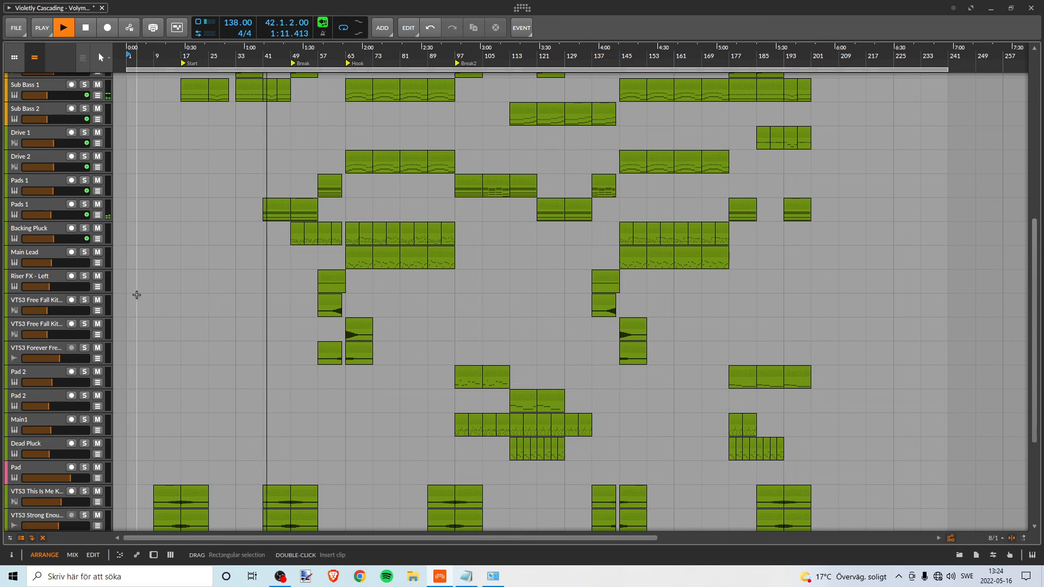
scroll(139, 296, down, 3)
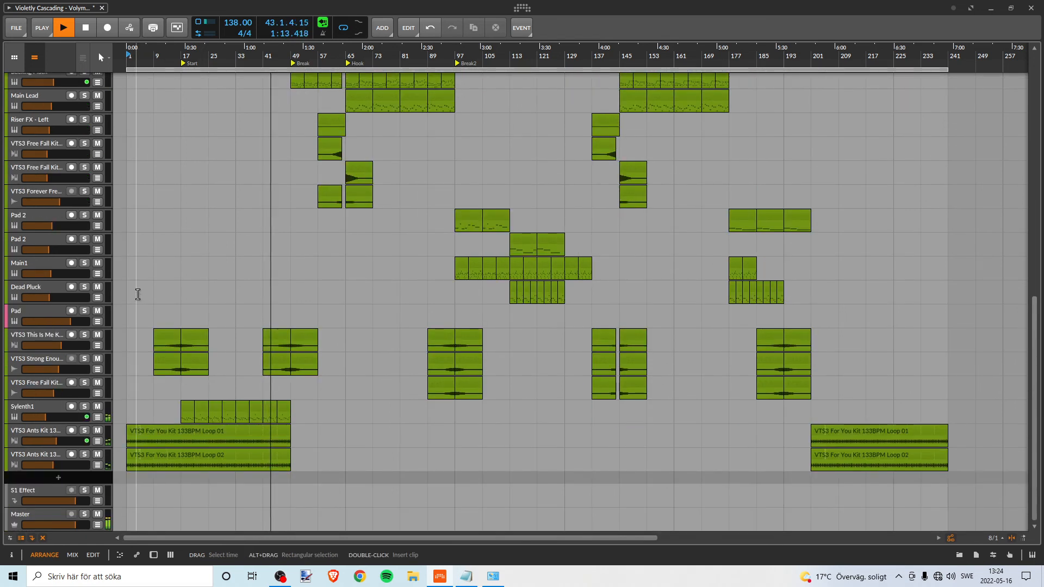
Follow the playback through the Break into the Hook, examining which tracks sound and how their levels balance
scroll(136, 294, up, 2)
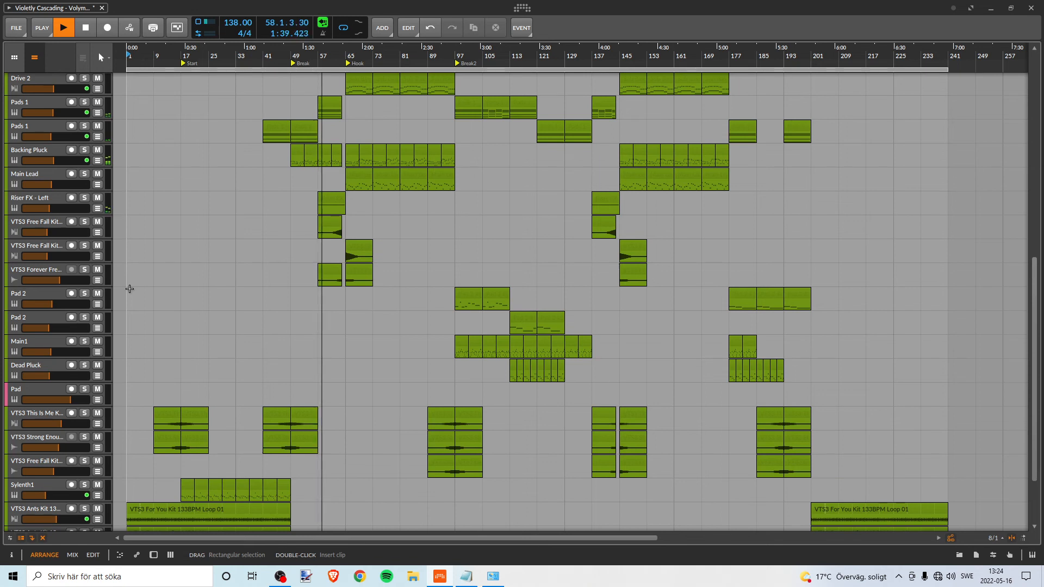
scroll(127, 278, up, 5)
scroll(122, 268, up, 3)
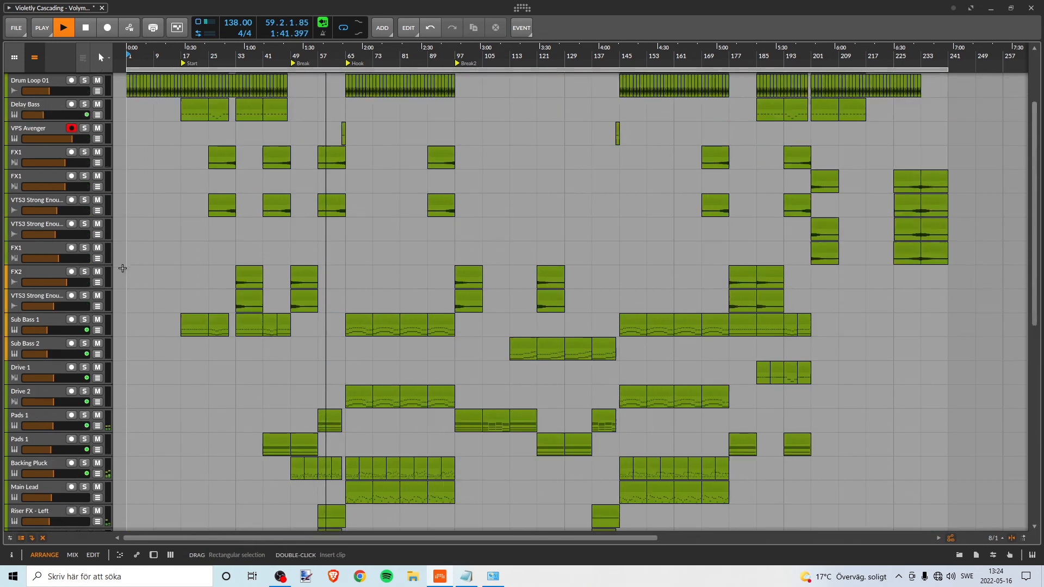
scroll(123, 270, up, 2)
scroll(125, 271, down, 3)
scroll(126, 271, down, 4)
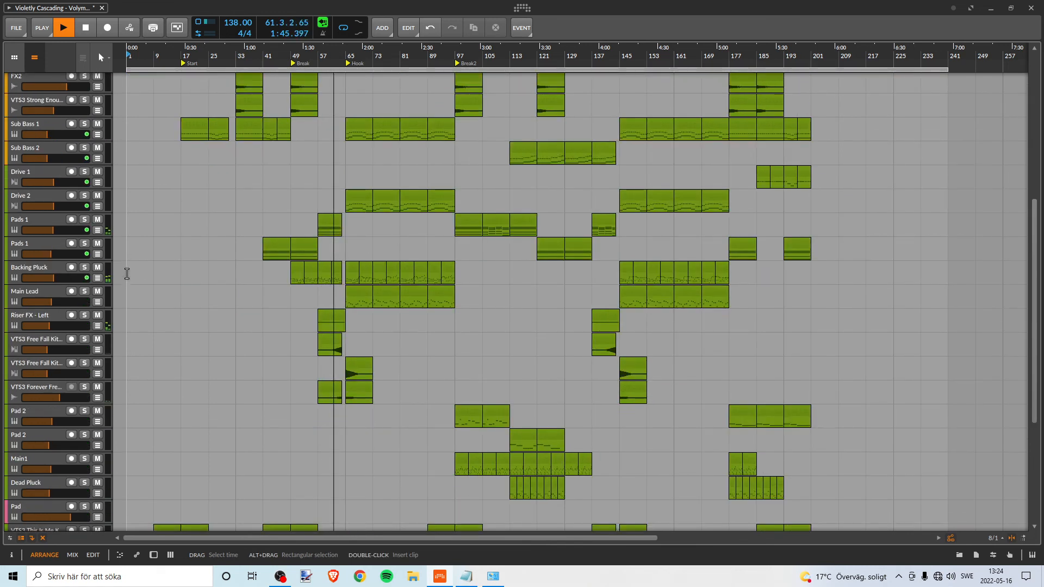
scroll(126, 275, down, 1)
scroll(125, 276, up, 1)
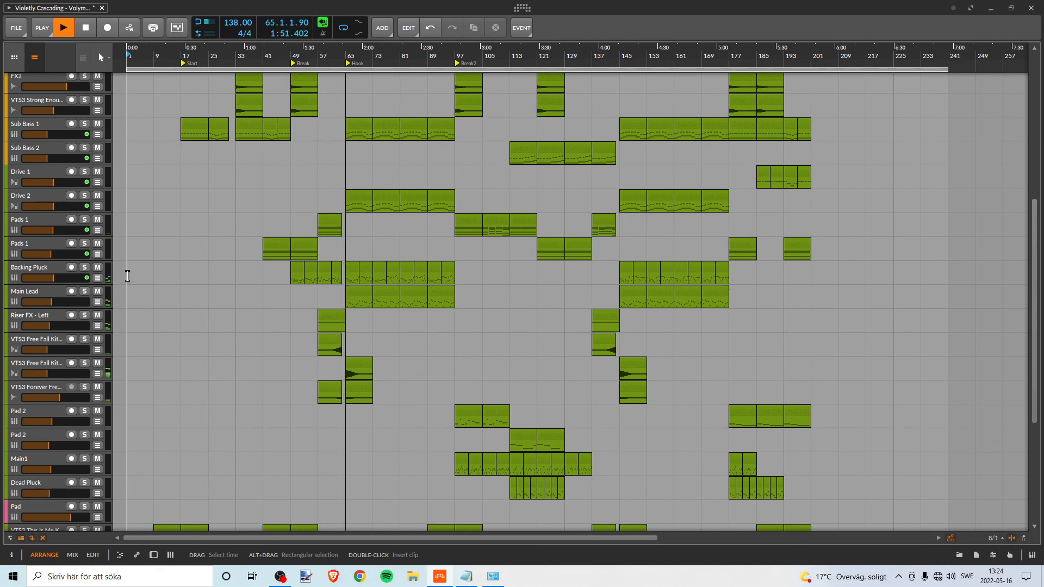
scroll(126, 275, up, 2)
scroll(124, 270, down, 1)
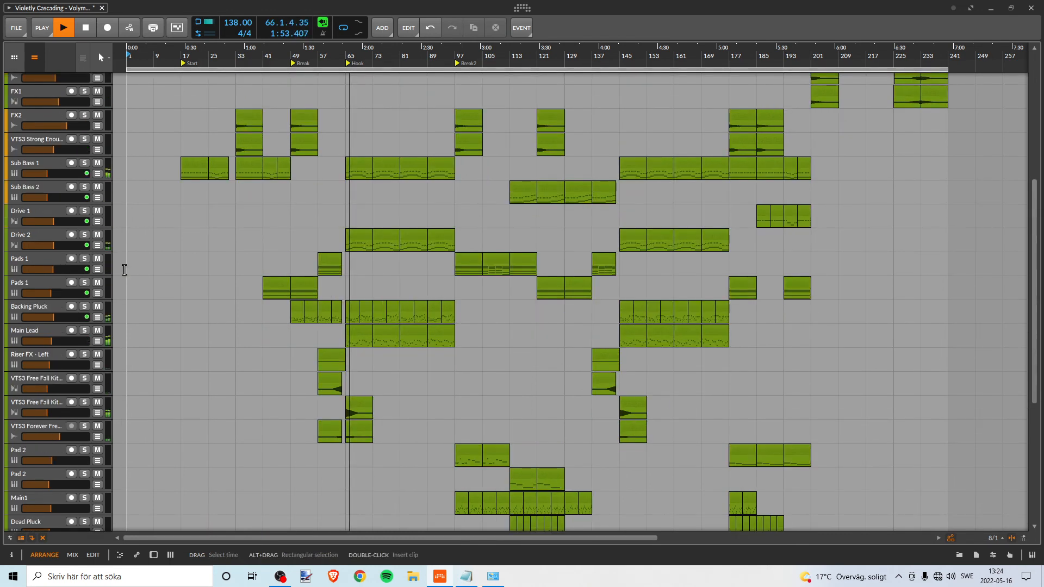
scroll(124, 270, down, 2)
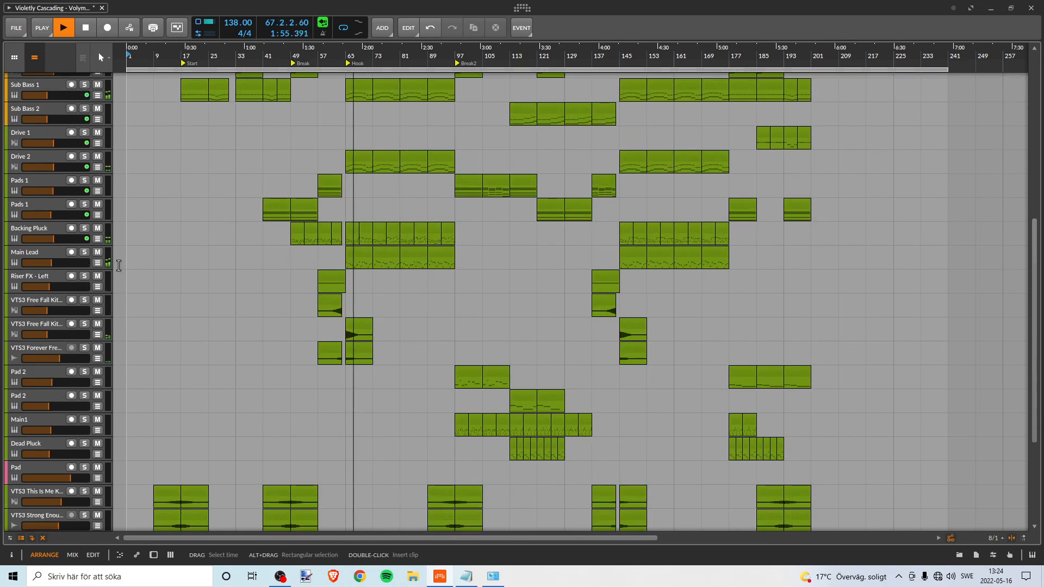
scroll(117, 264, up, 1)
click(182, 280)
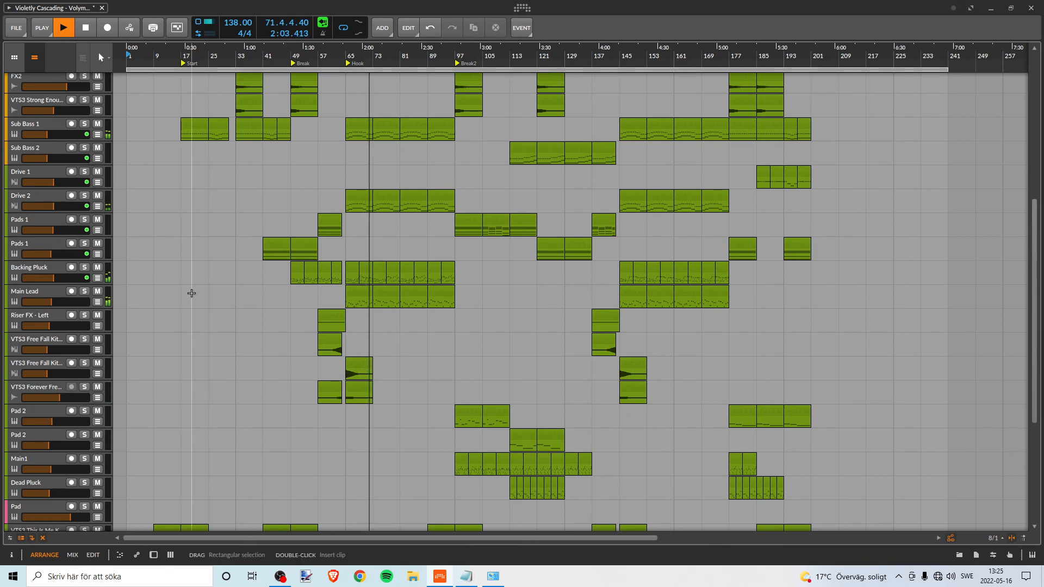
Check the Backing Pluck track in solo during playback, turn its solo off, and slightly raise the Backing Pluck and Main Lead volumes
click(53, 268)
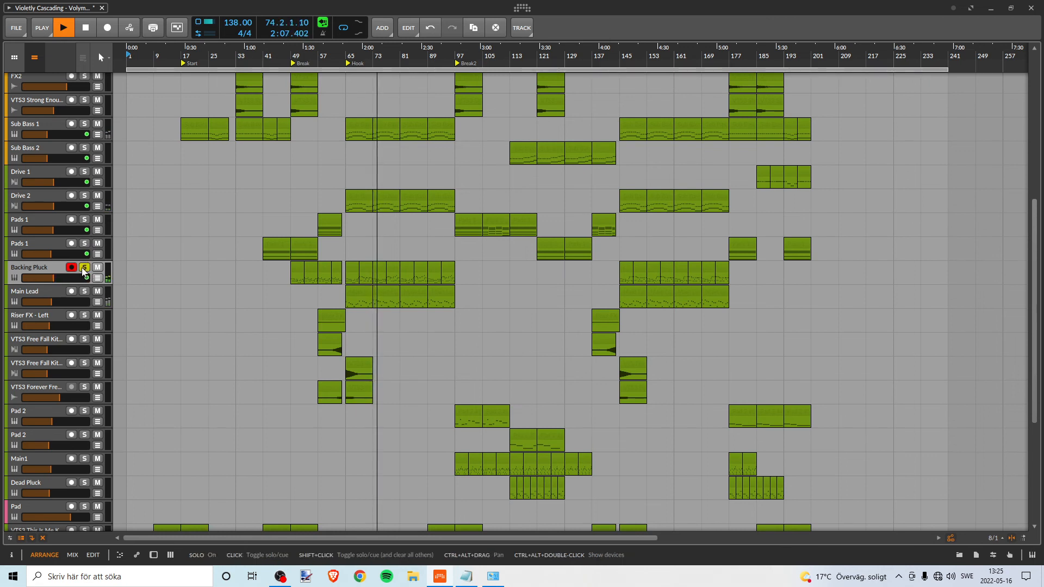
mouse_move(54, 278)
drag(54, 278, 57, 277)
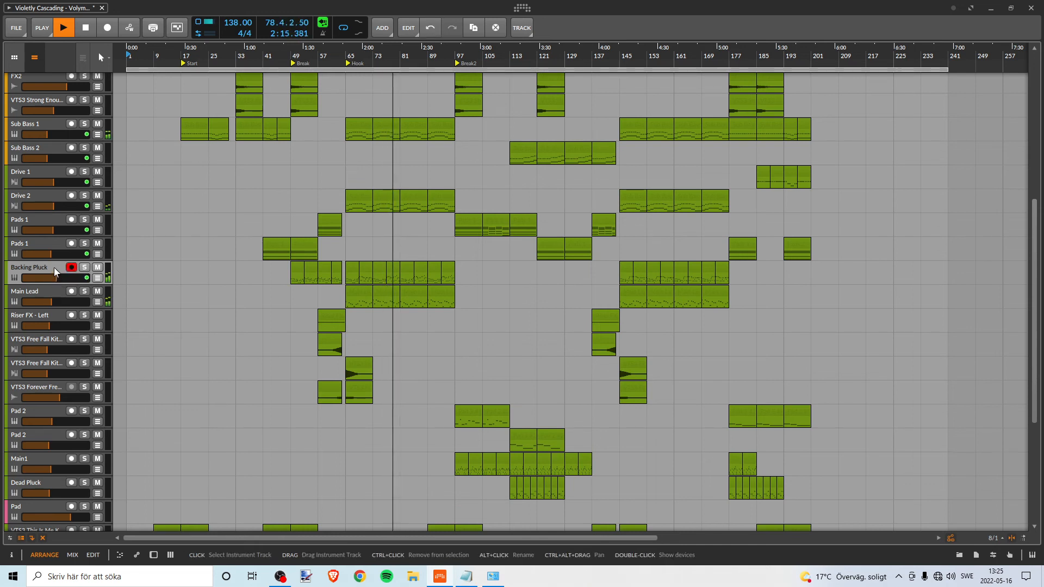
click(53, 293)
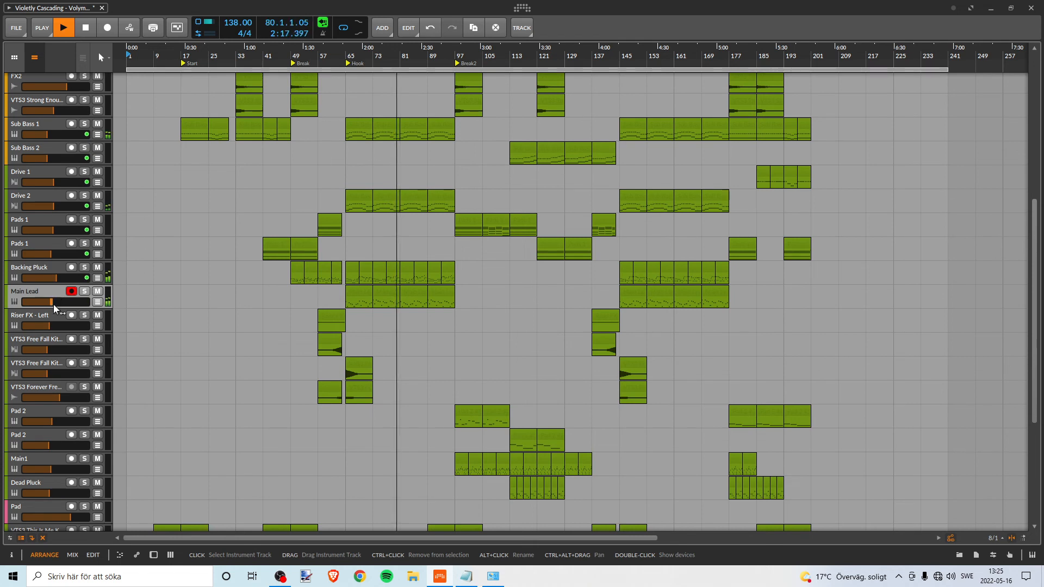
drag(54, 300, 53, 300)
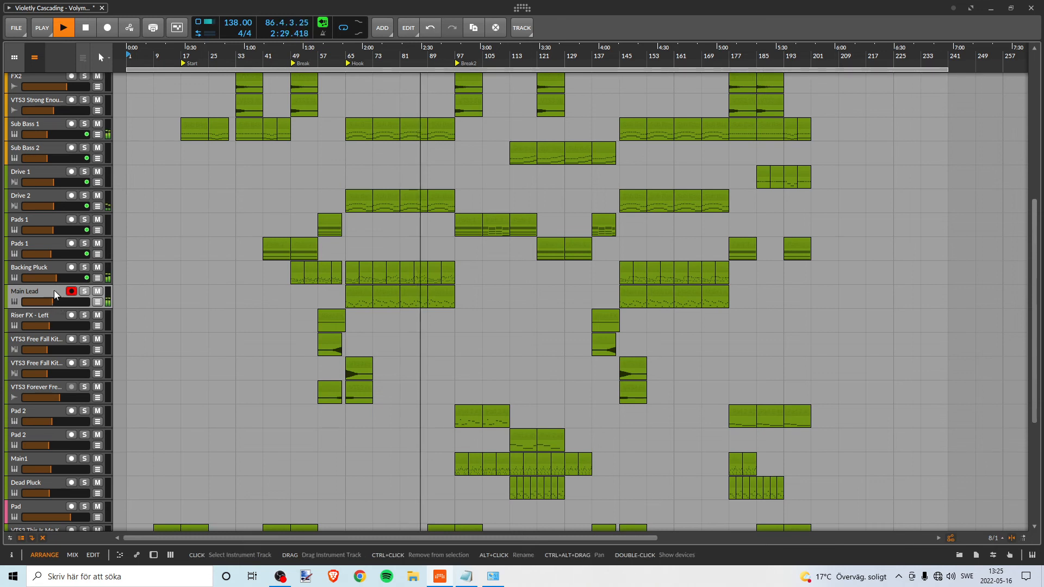
Move the playback start to the Hook marker at bar 65 and play the song from there
key(space)
key(space)
key(space)
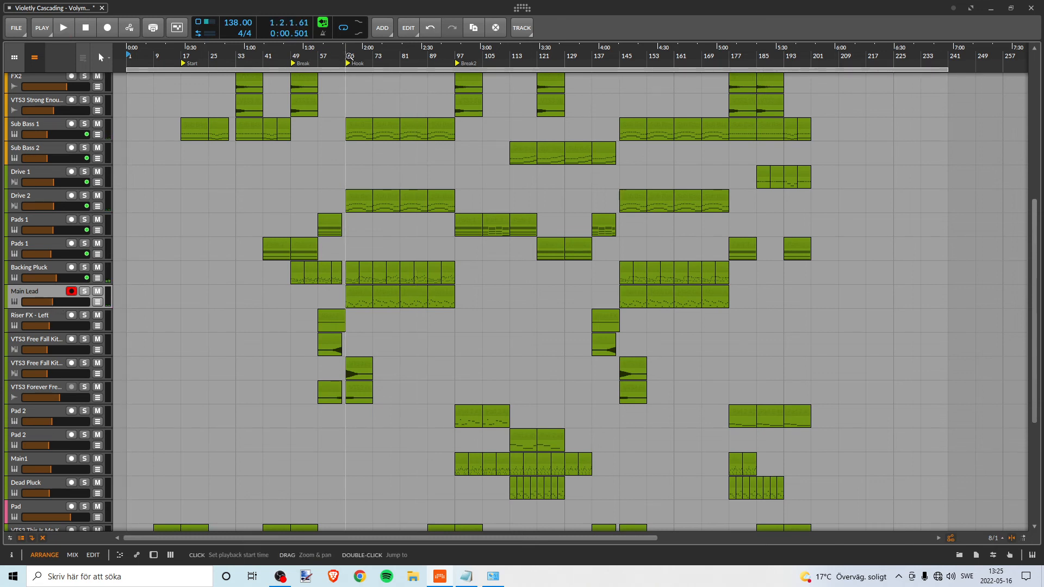
click(349, 56)
key(space)
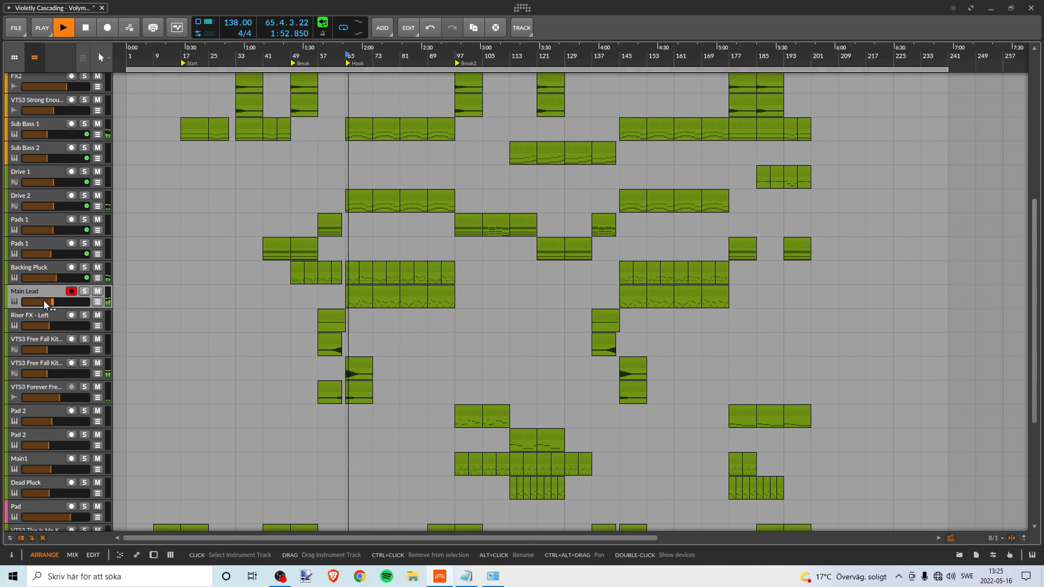
Fine-tune the Main Lead volume and slightly lower the Backing Pluck volume while the Hook plays
drag(52, 302, 52, 296)
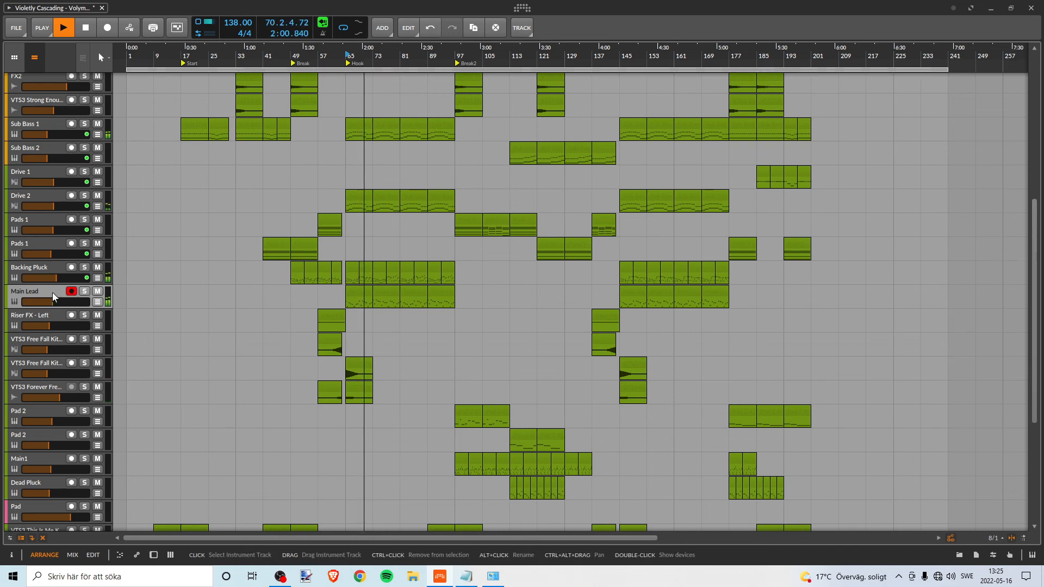
click(45, 264)
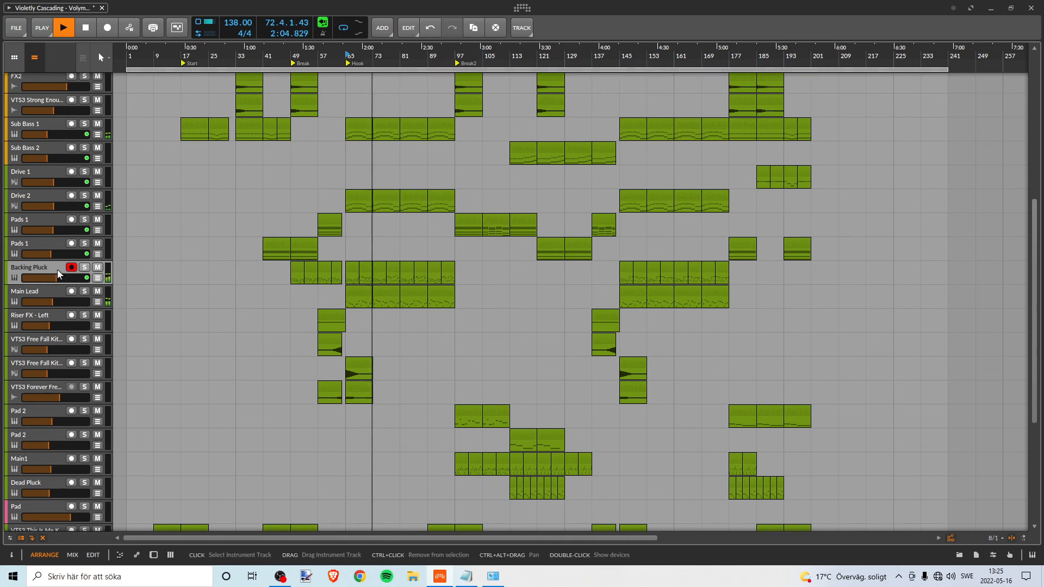
drag(58, 279, 56, 279)
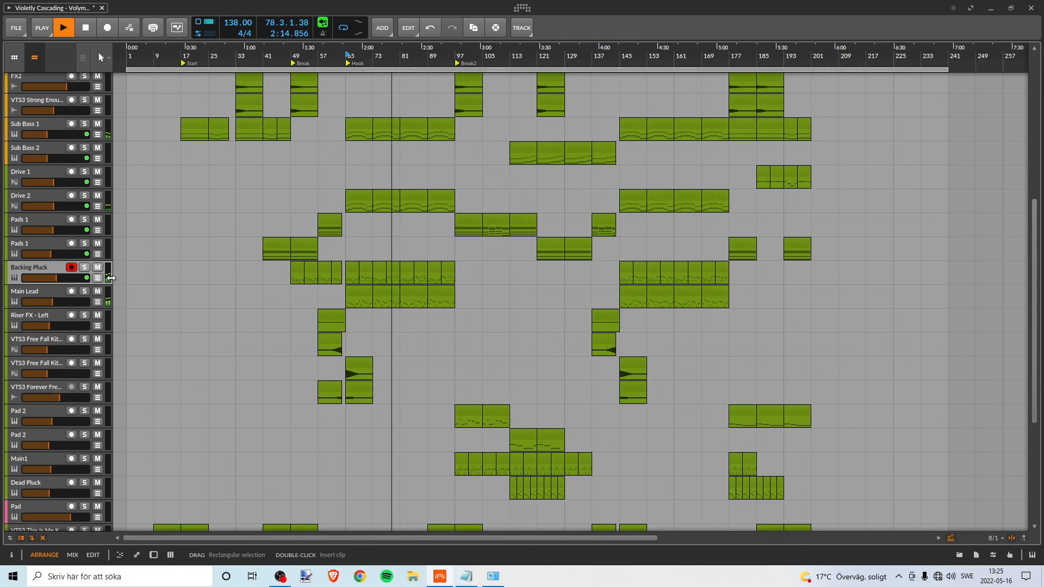
Mute the Backing Pluck track and replay the Hook from bar 65 without it
click(97, 268)
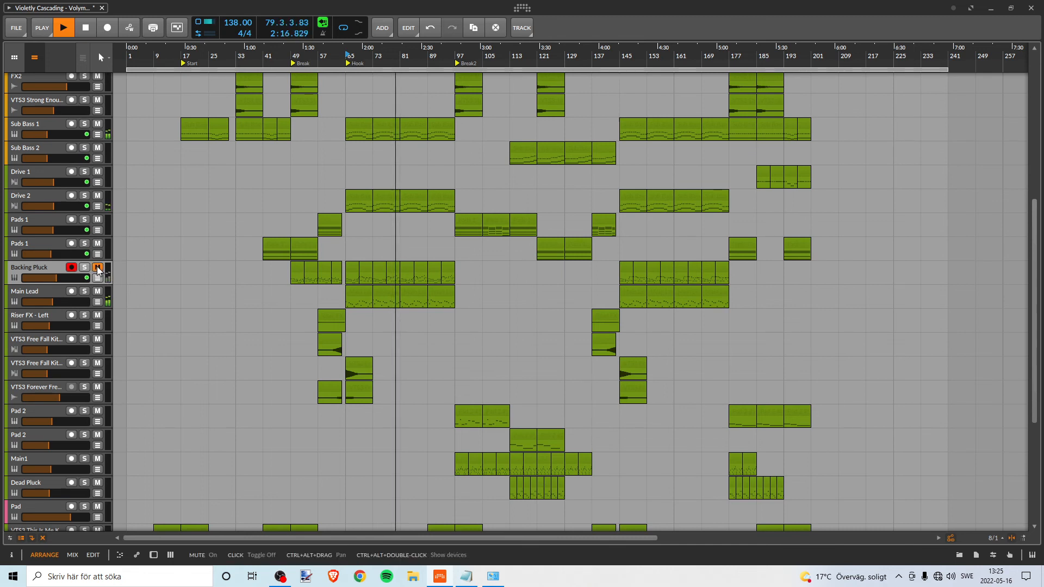
key(space)
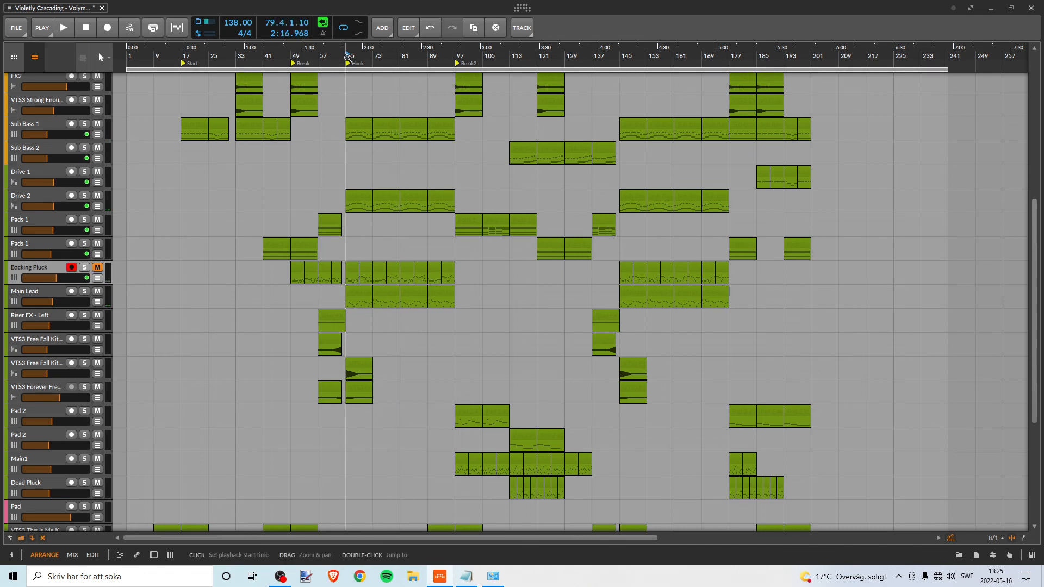
key(space)
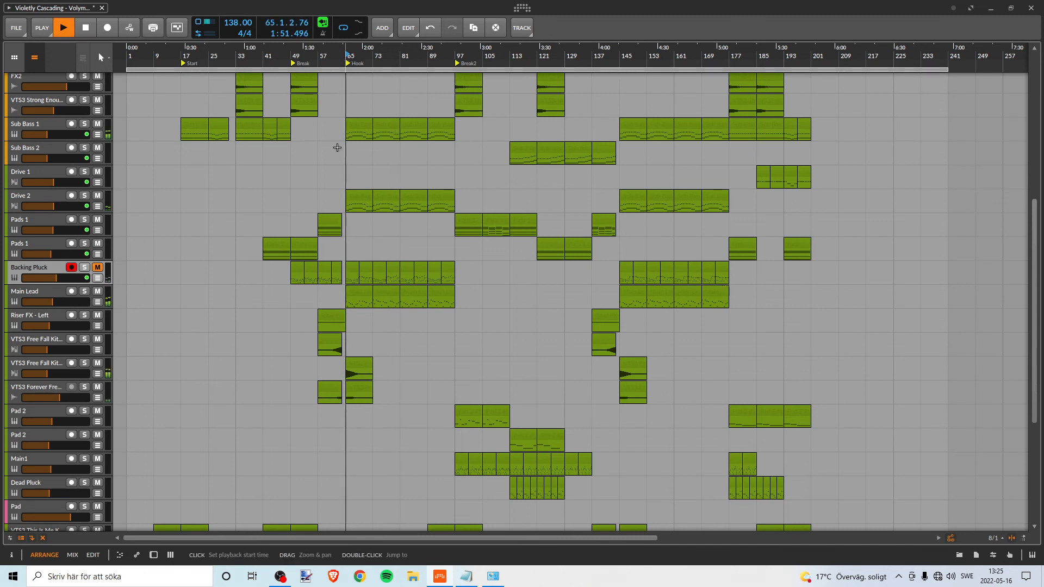
Compare the Hook from bar 65 with the Backing Pluck track muted and unmuted, leaving the track unmuted
click(98, 269)
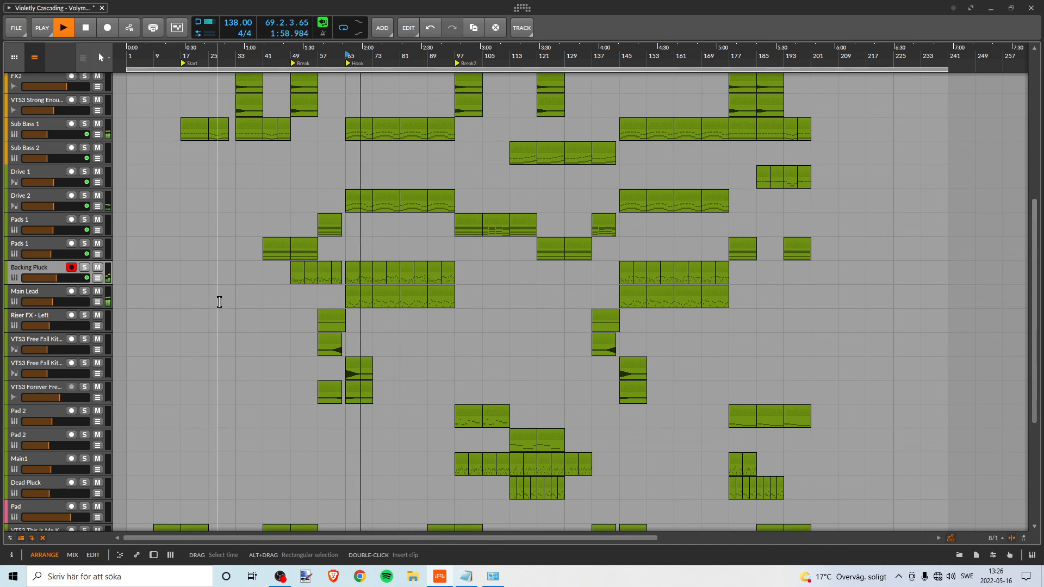
key(space)
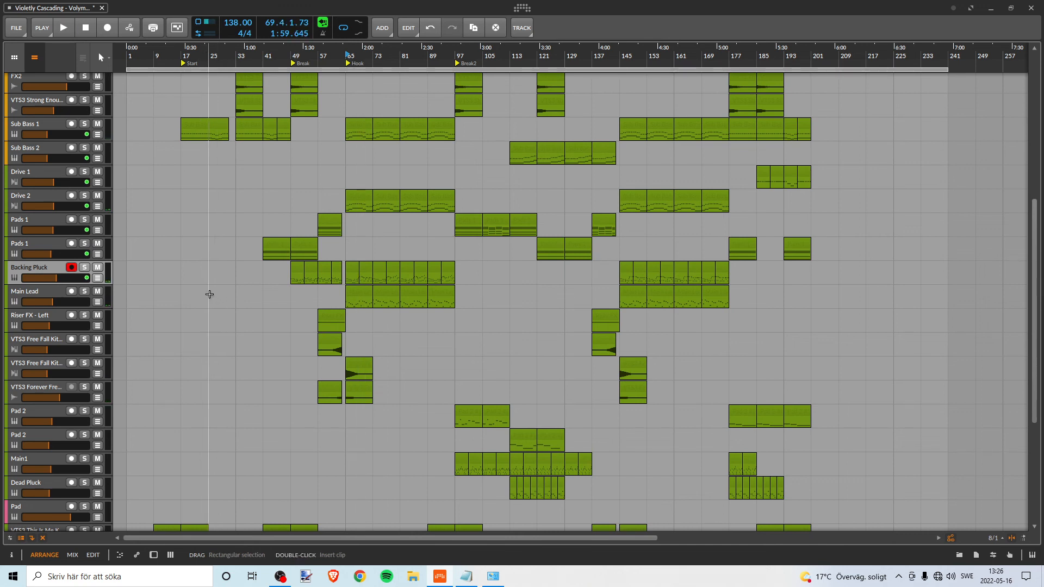
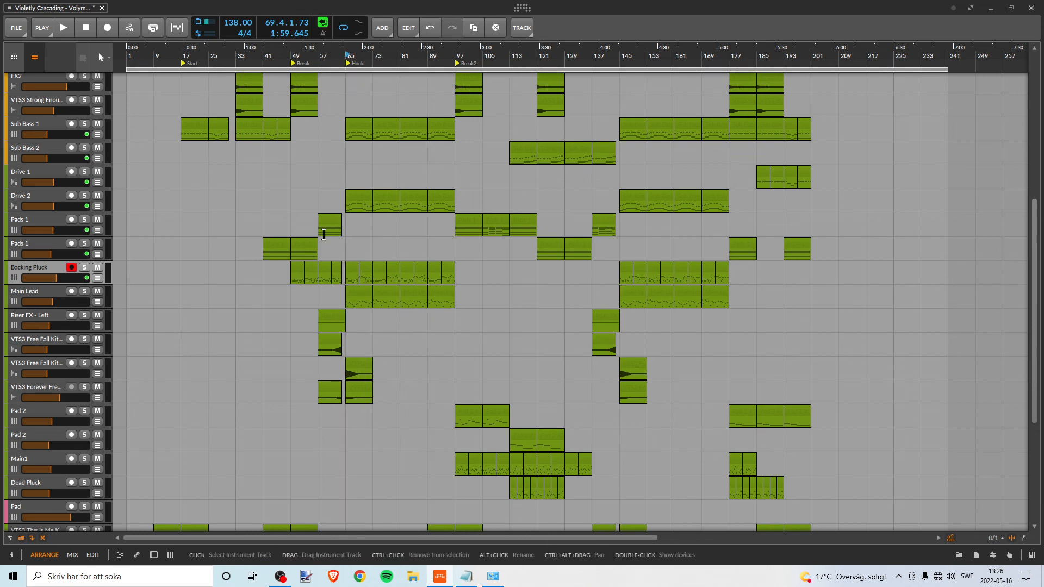
click(97, 267)
key(space)
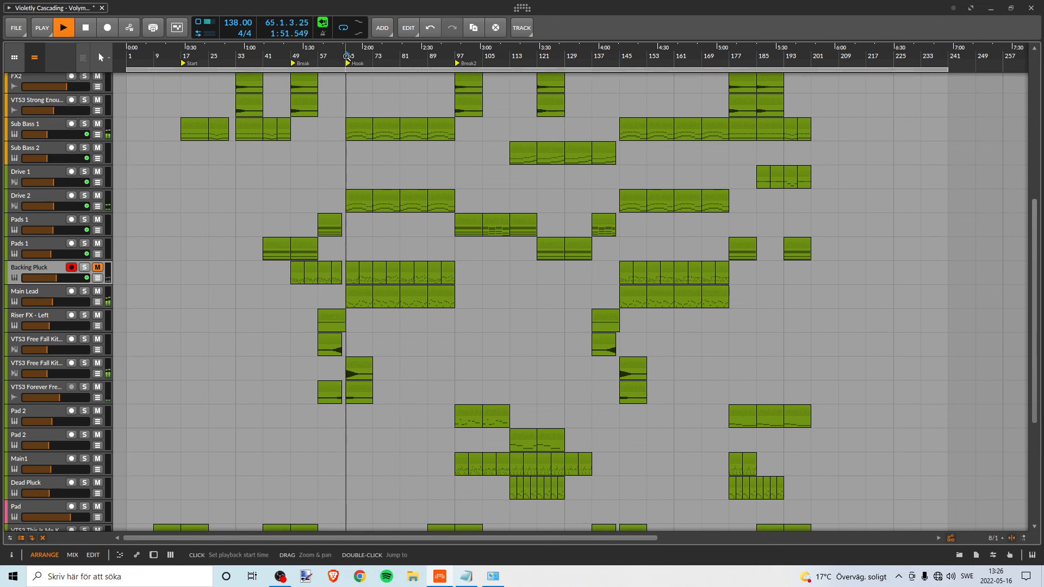
key(space)
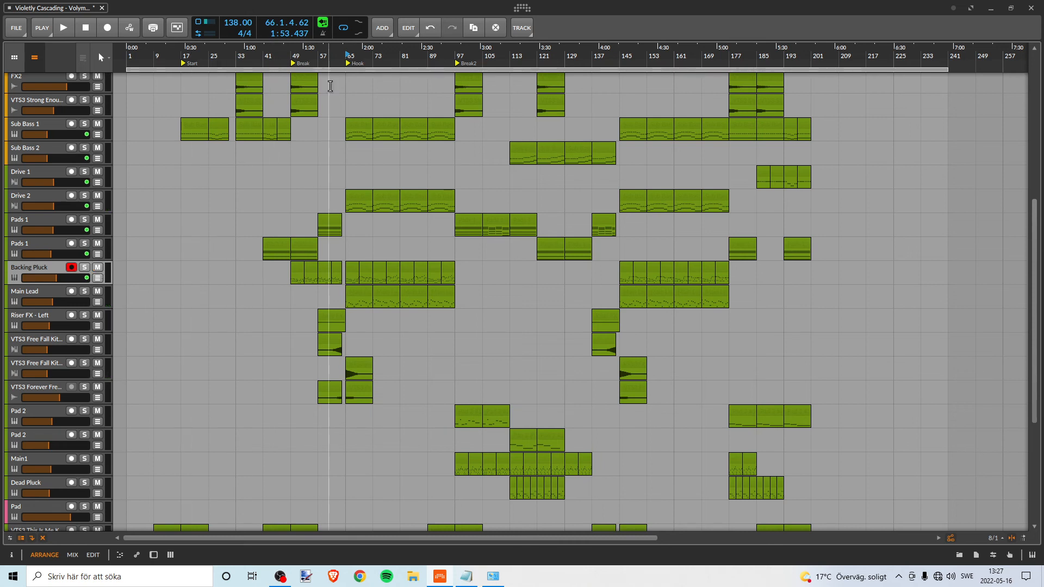
drag(346, 55, 346, 75)
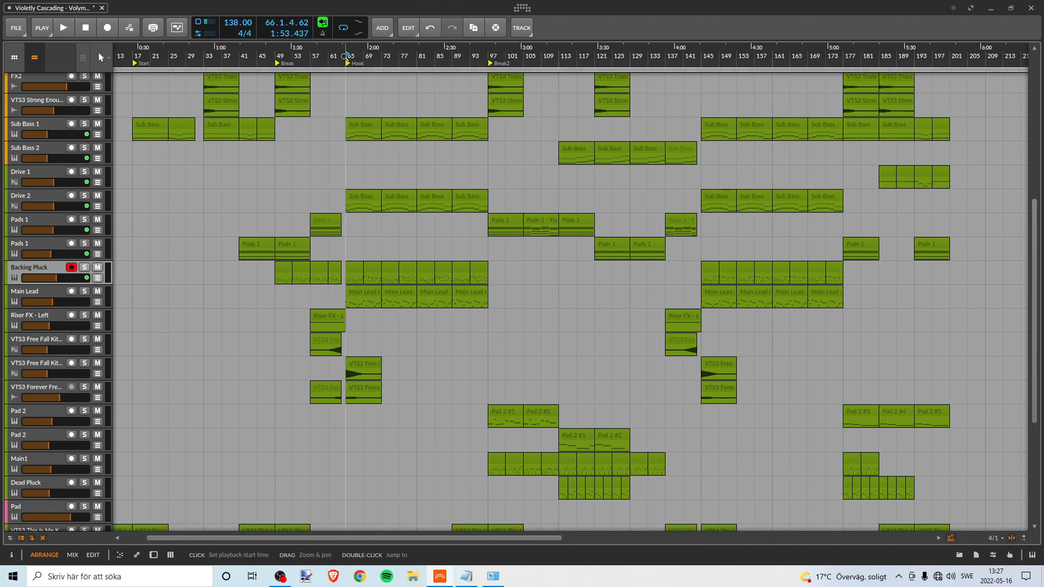
key(space)
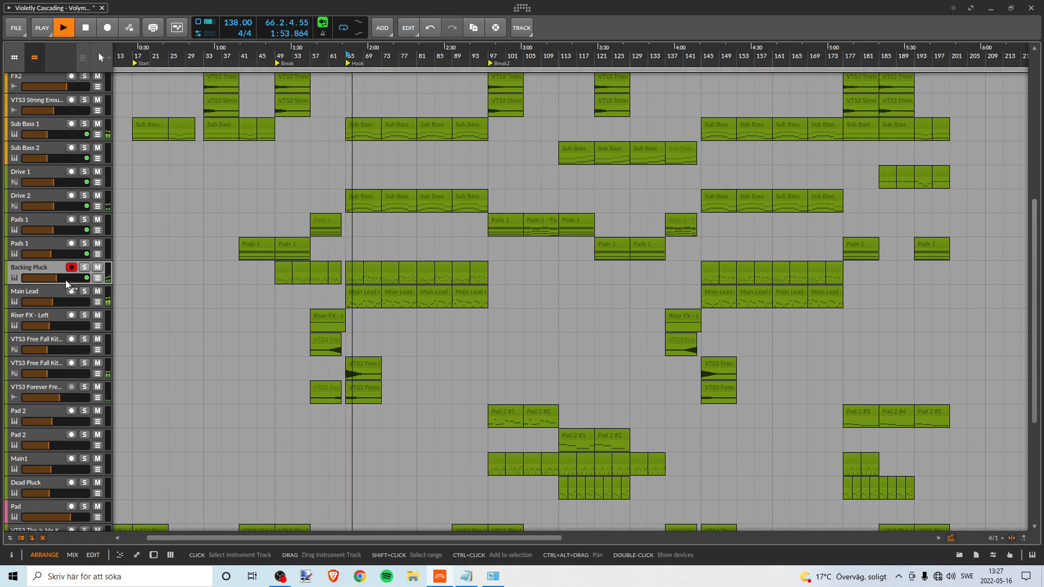
key(space)
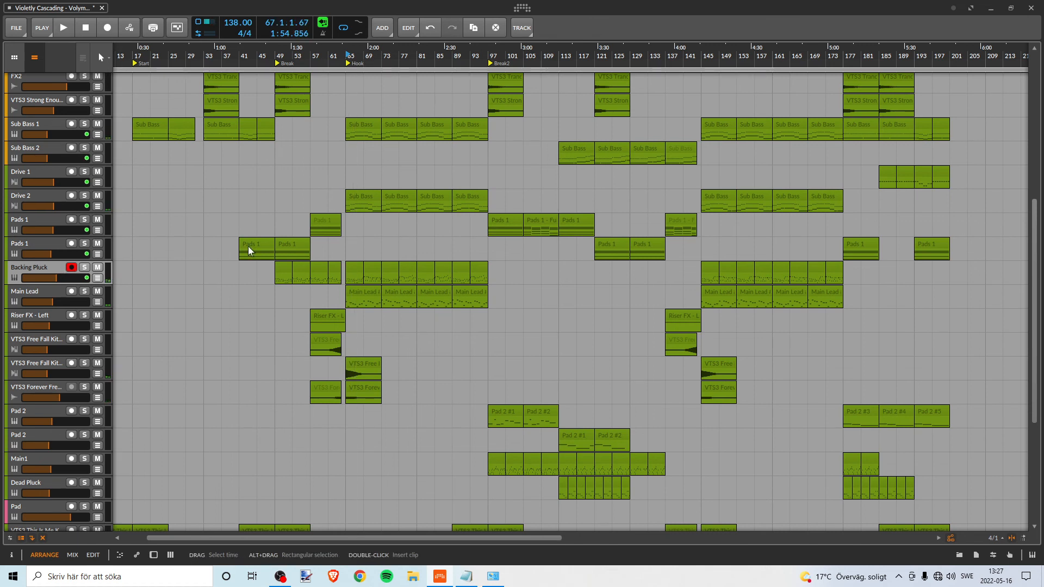
Play the song from bar 81 through the end of the Hook into Break2, following the tracks that are sounding
drag(410, 55, 396, 55)
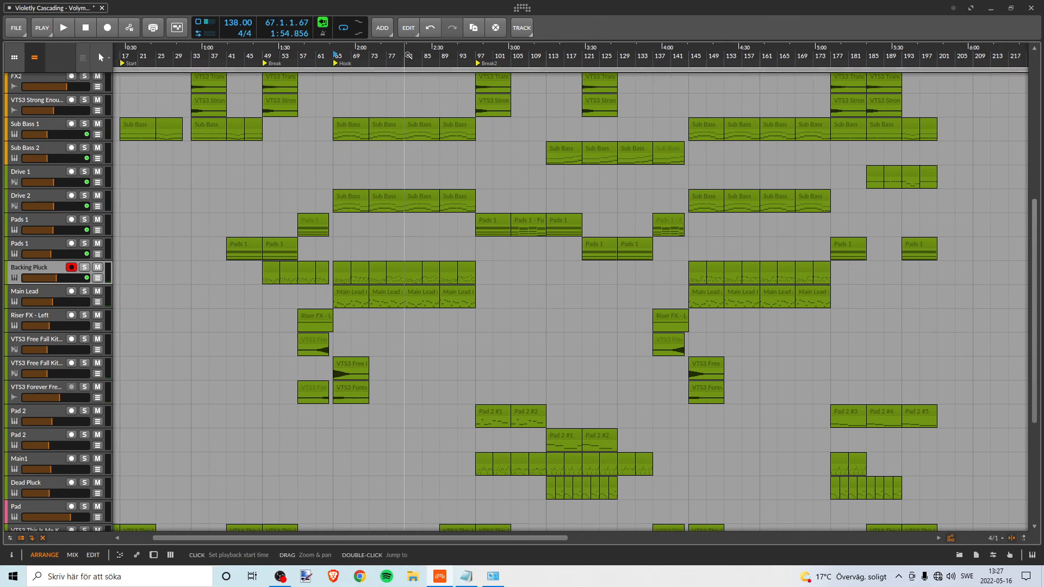
key(space)
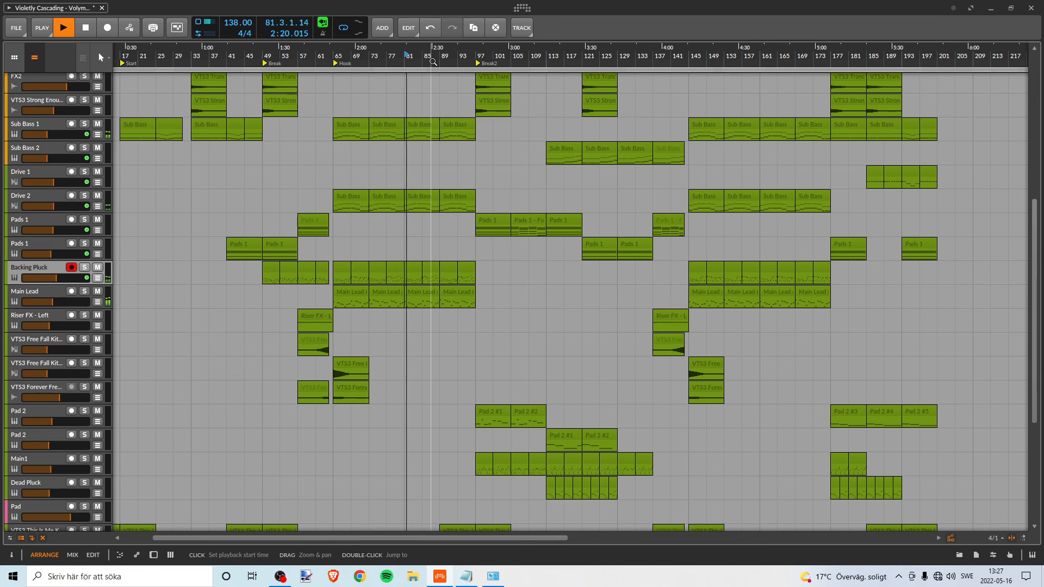
drag(450, 61, 414, 56)
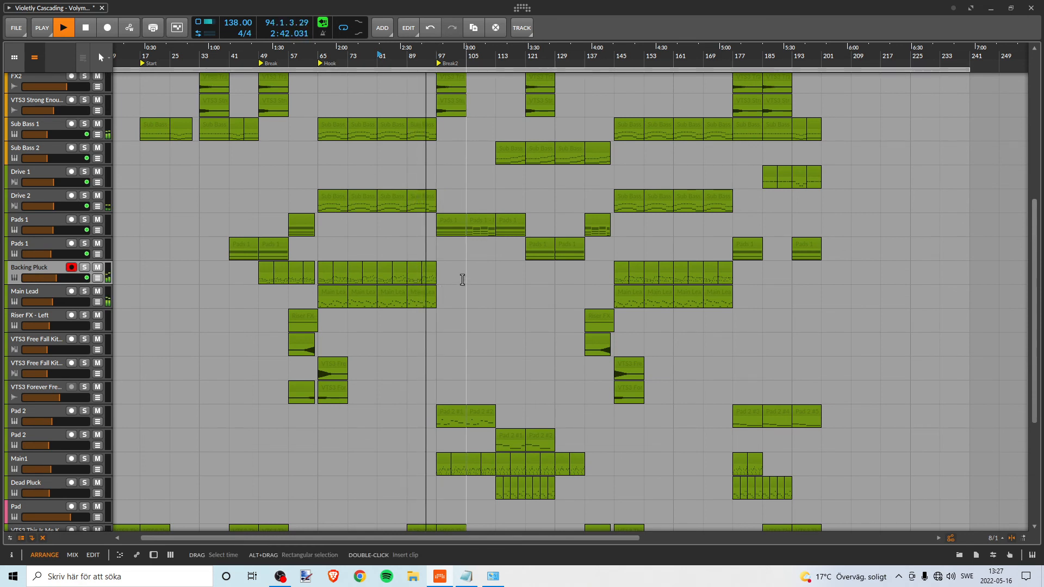
scroll(462, 280, up, 6)
scroll(466, 286, down, 5)
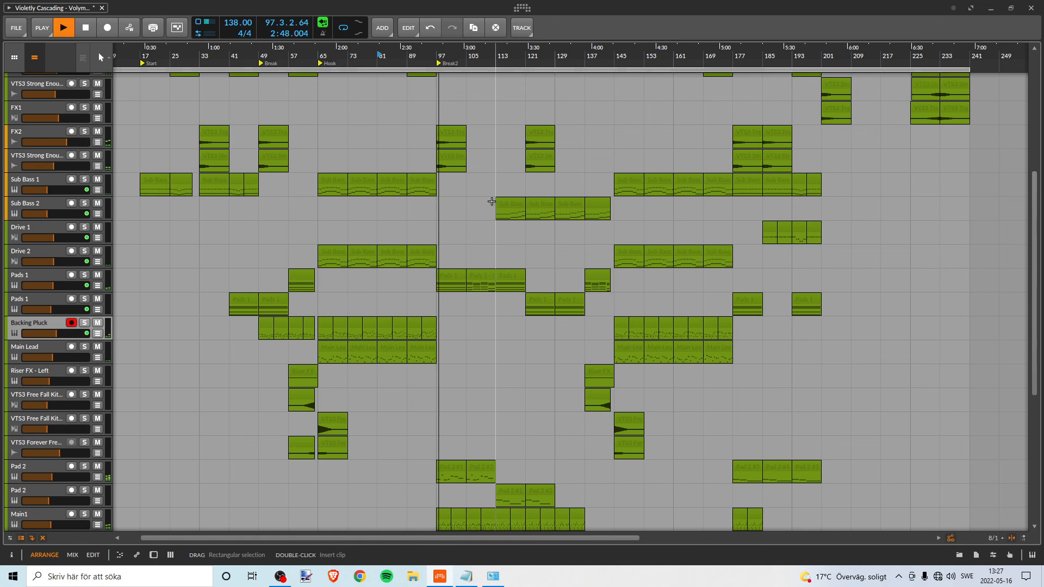
drag(486, 57, 398, 77)
scroll(407, 210, down, 4)
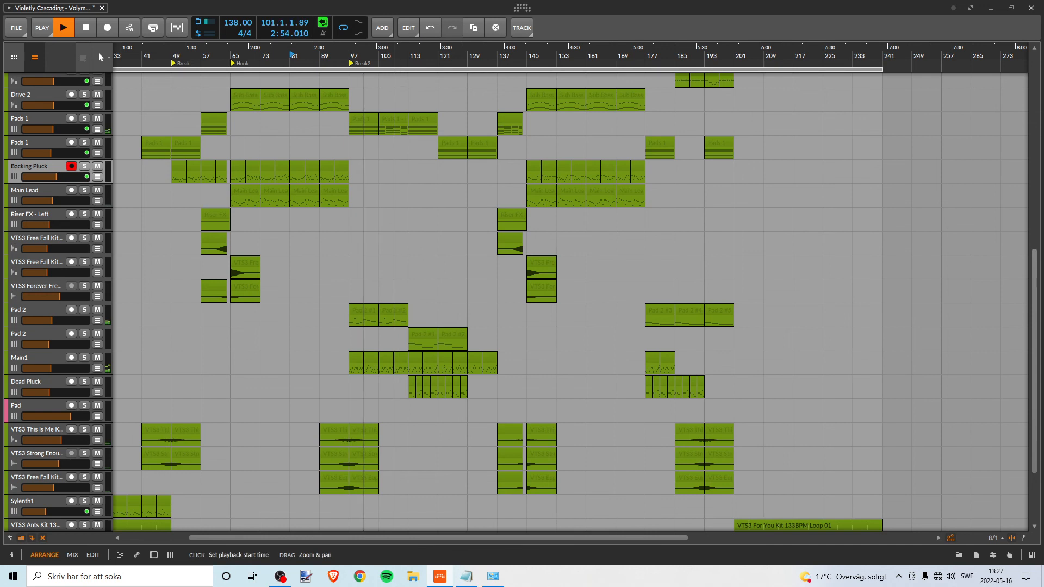
scroll(403, 194, up, 3)
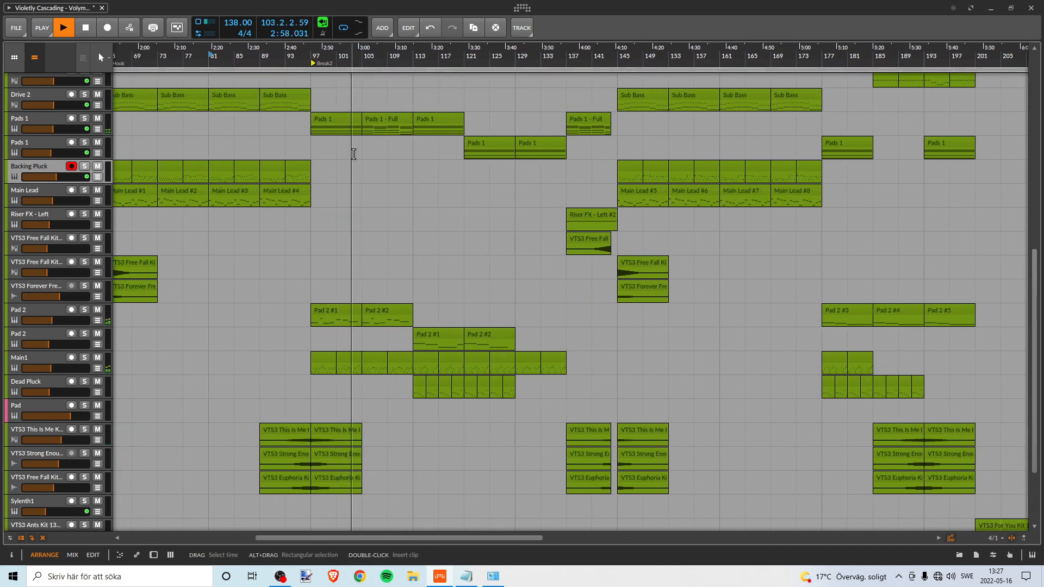
Replay the transition into Break2 from bar 93 and check the volume of the upper Pad 2 track
click(288, 57)
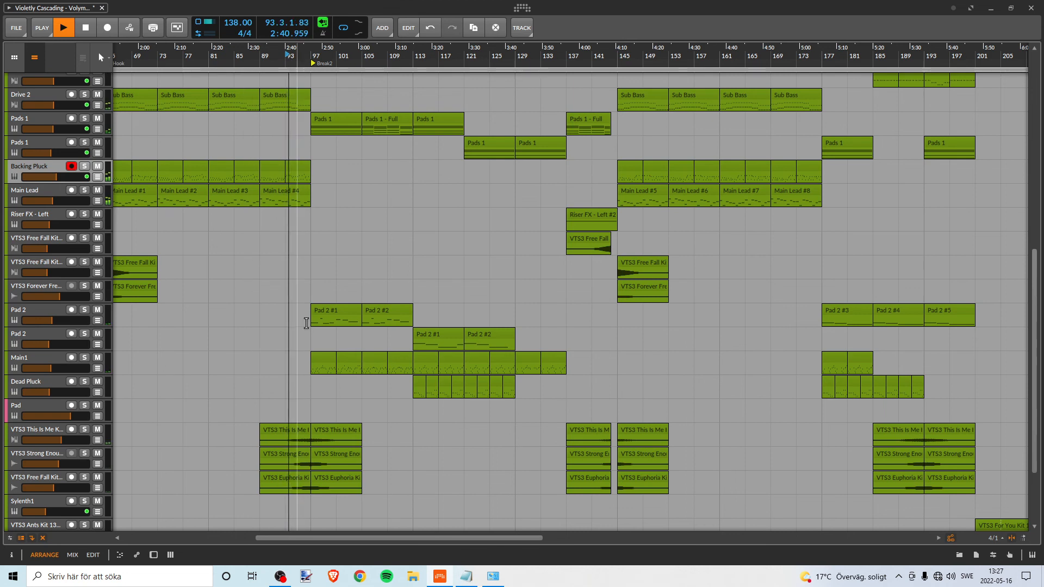
click(40, 308)
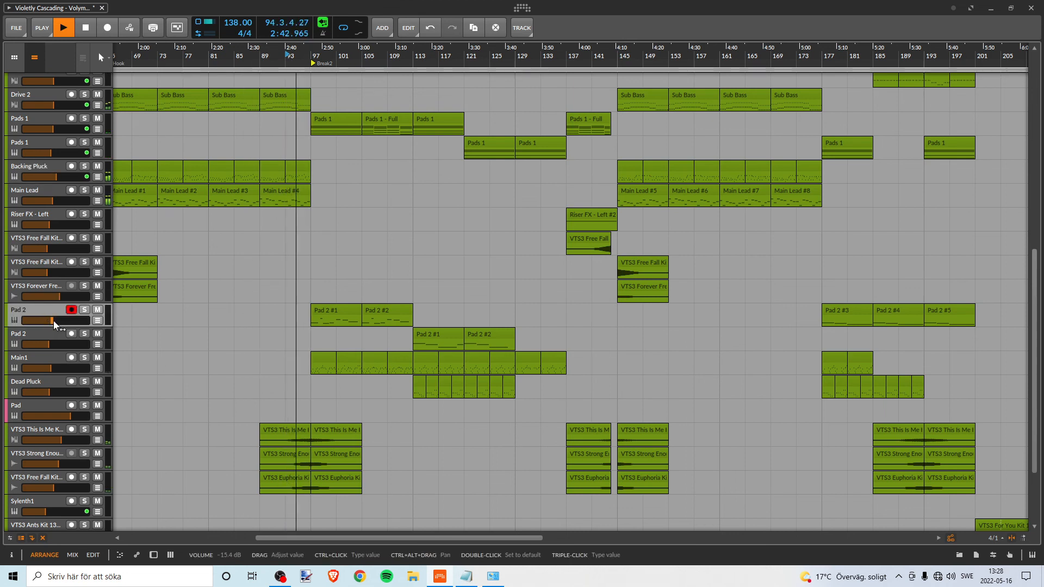
drag(53, 321, 64, 315)
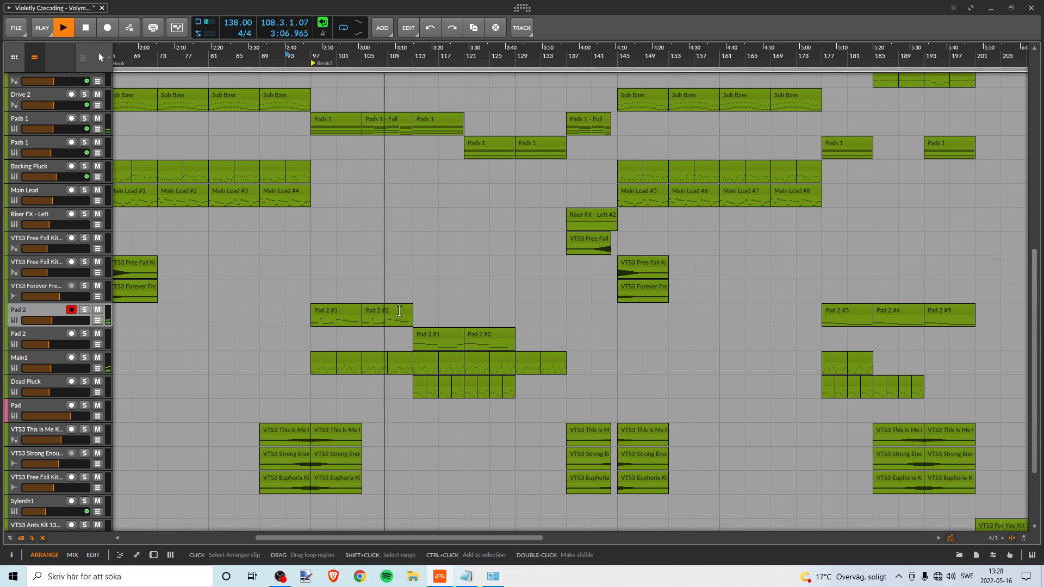
Examine the balance of the pads, Main1, Dead Pluck and bass tracks while Break2 plays, and stop playback around bar 129
scroll(397, 310, up, 5)
scroll(396, 308, up, 3)
scroll(395, 304, down, 7)
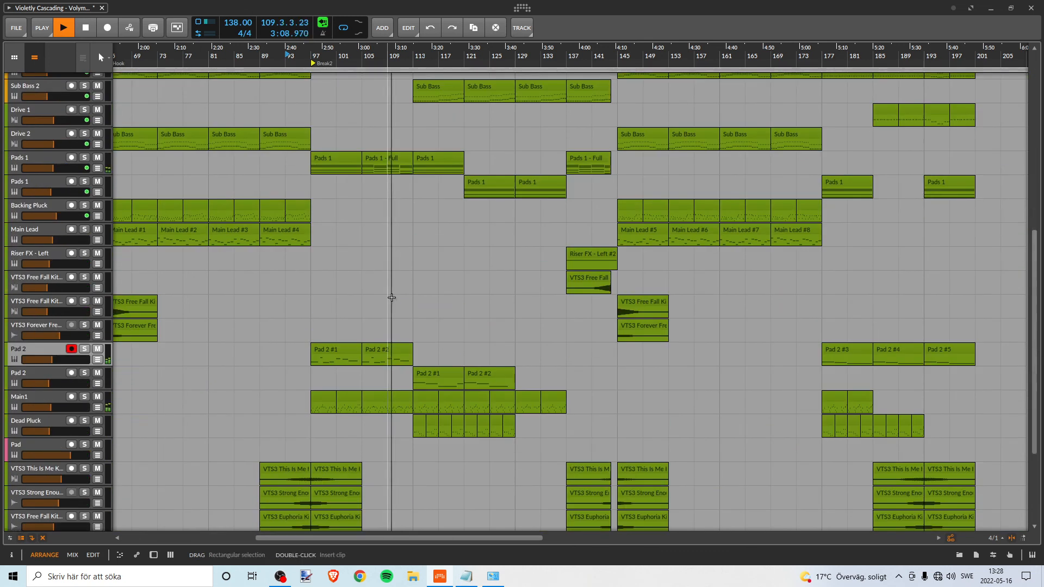
scroll(393, 298, down, 3)
scroll(393, 298, up, 2)
scroll(392, 297, down, 1)
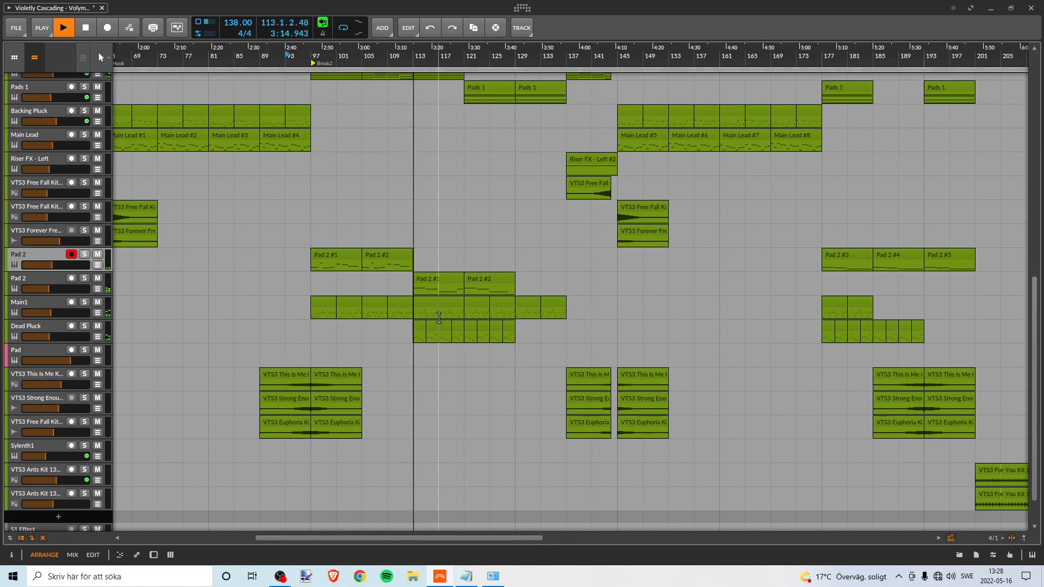
drag(421, 50, 315, 55)
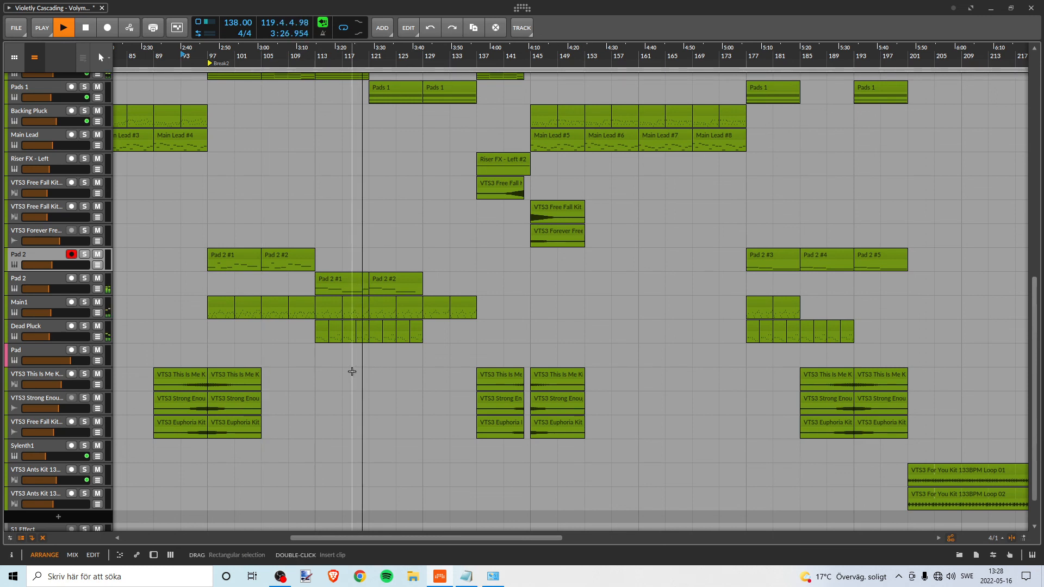
scroll(301, 381, up, 1)
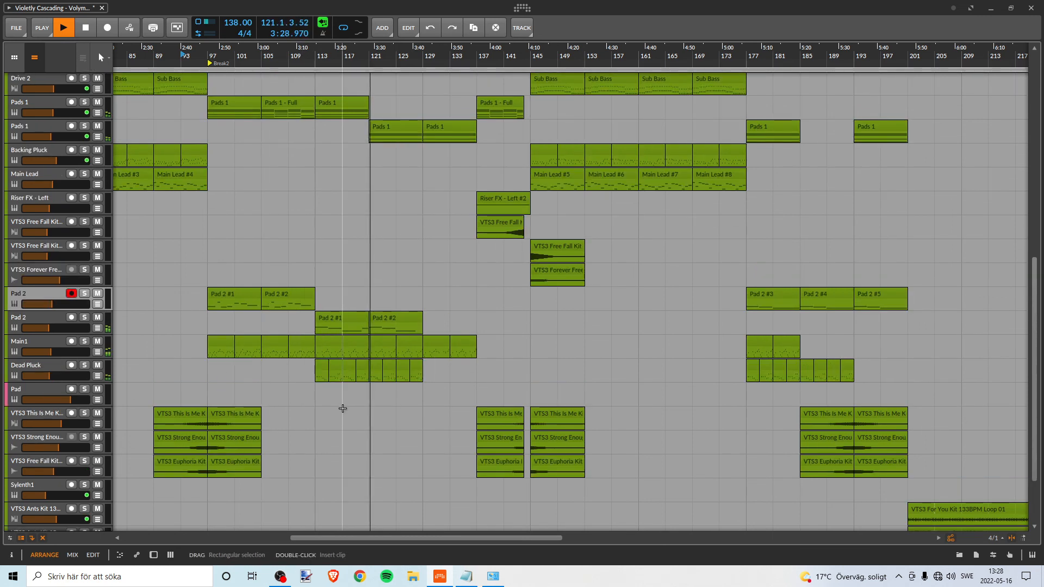
scroll(334, 404, up, 1)
scroll(334, 405, up, 1)
scroll(329, 396, up, 1)
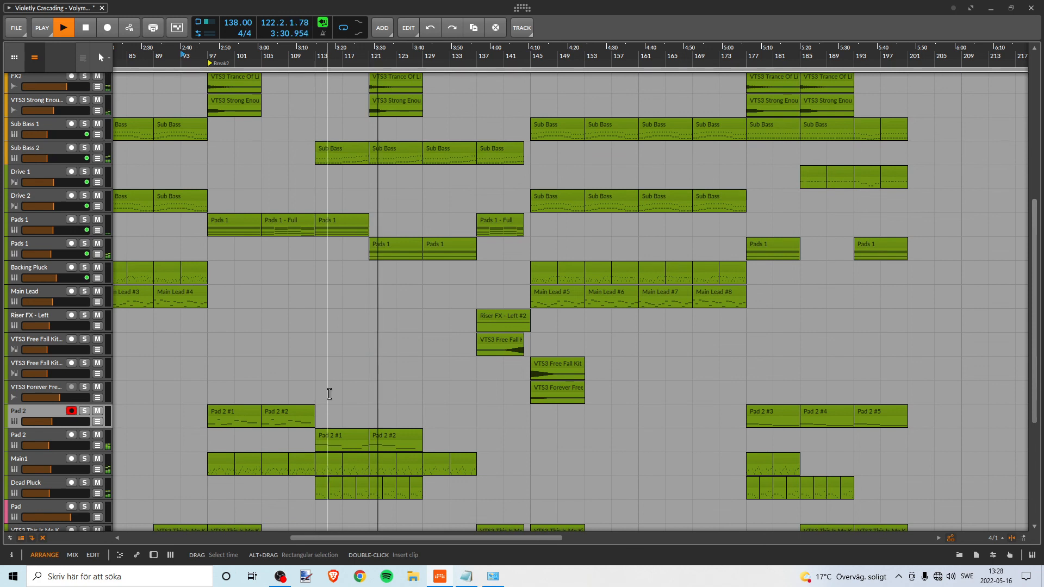
scroll(329, 396, down, 1)
scroll(330, 396, down, 2)
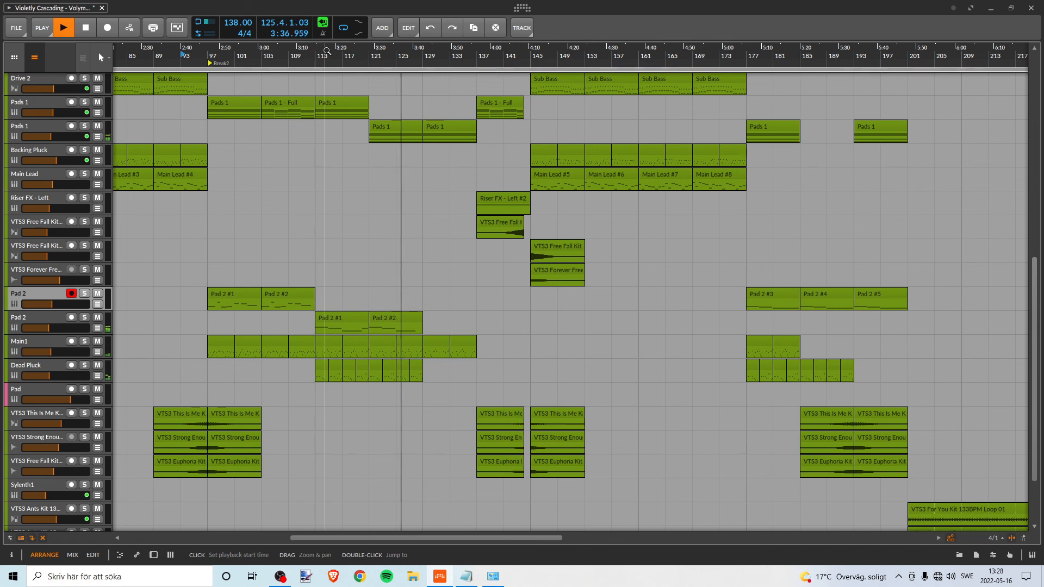
drag(315, 55, 248, 54)
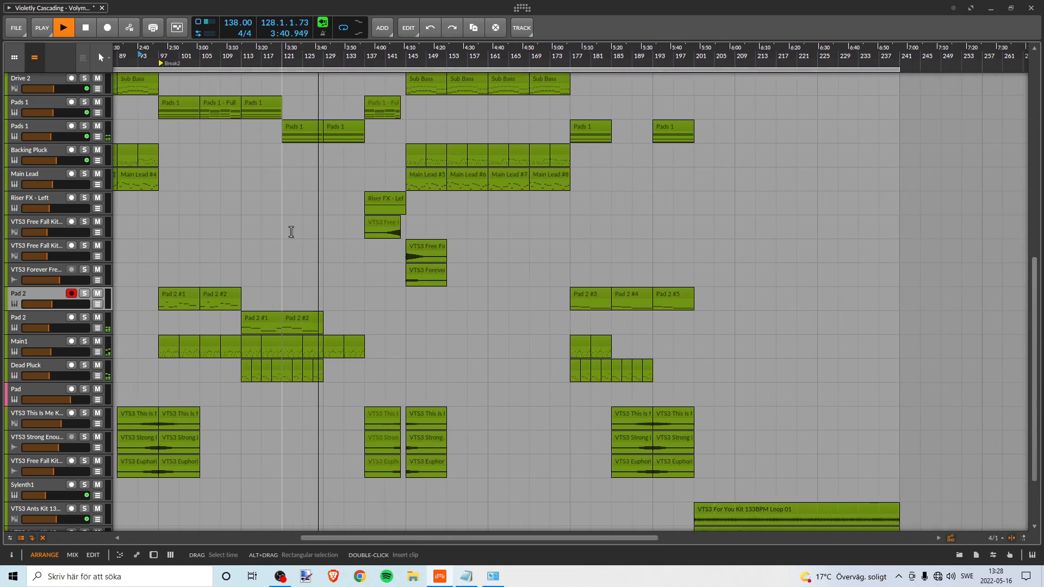
drag(262, 56, 296, 57)
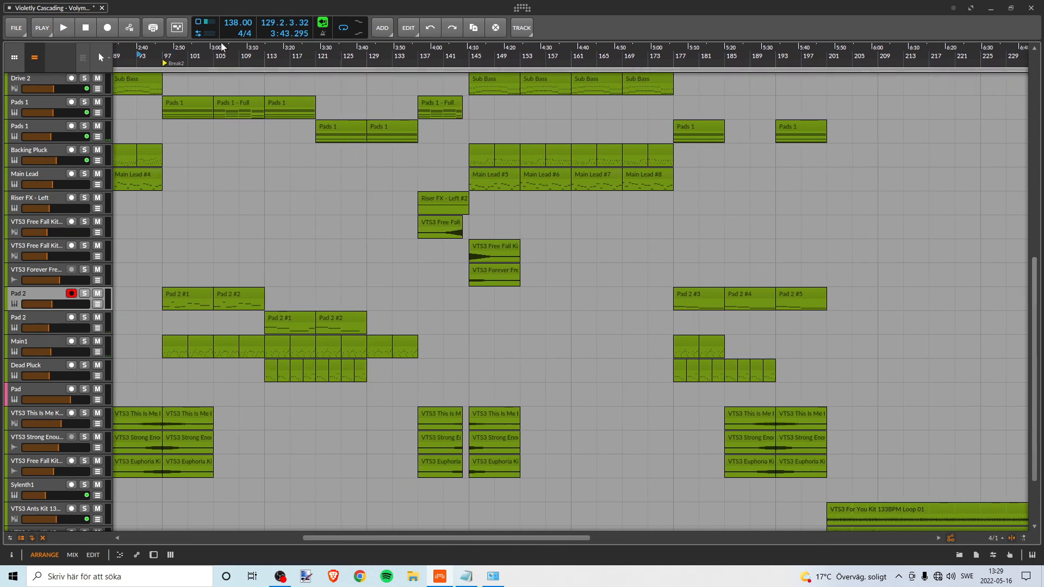
Select the Main Lead #1 clip and briefly play the start of Break2 from bar 97
drag(214, 54, 299, 109)
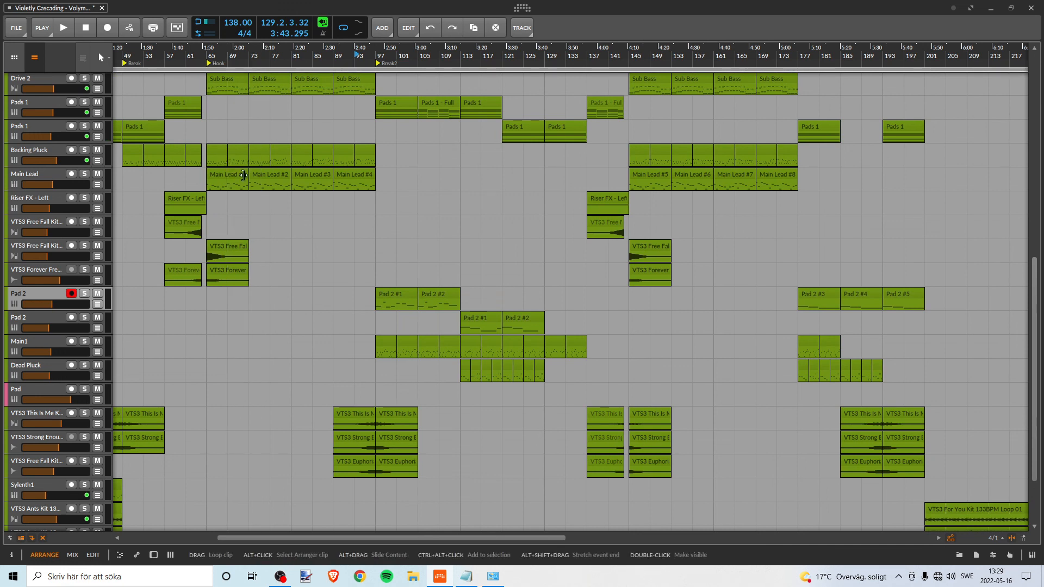
drag(501, 51, 529, 44)
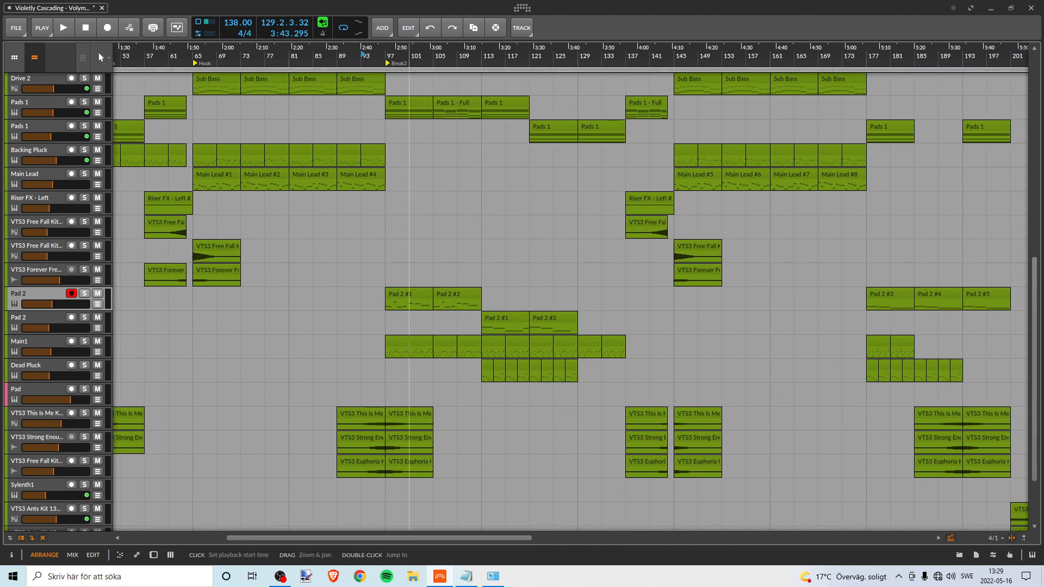
scroll(438, 171, right, 1)
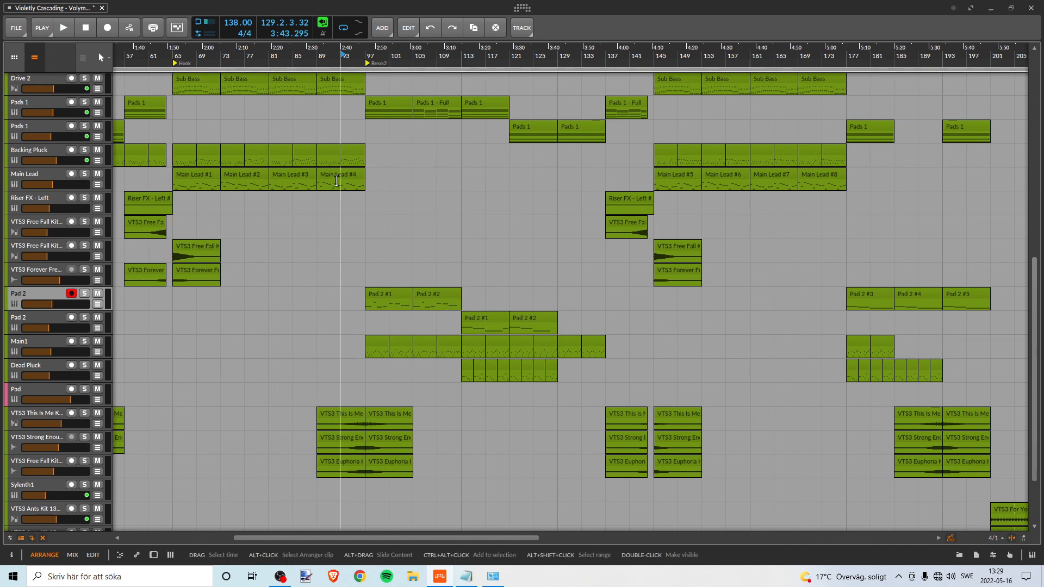
click(199, 175)
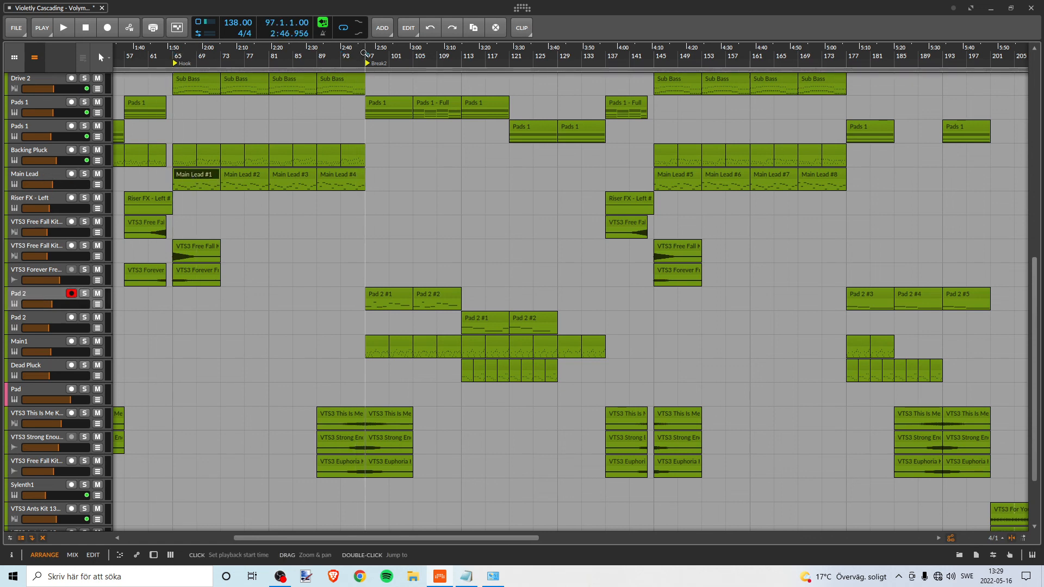
key(space)
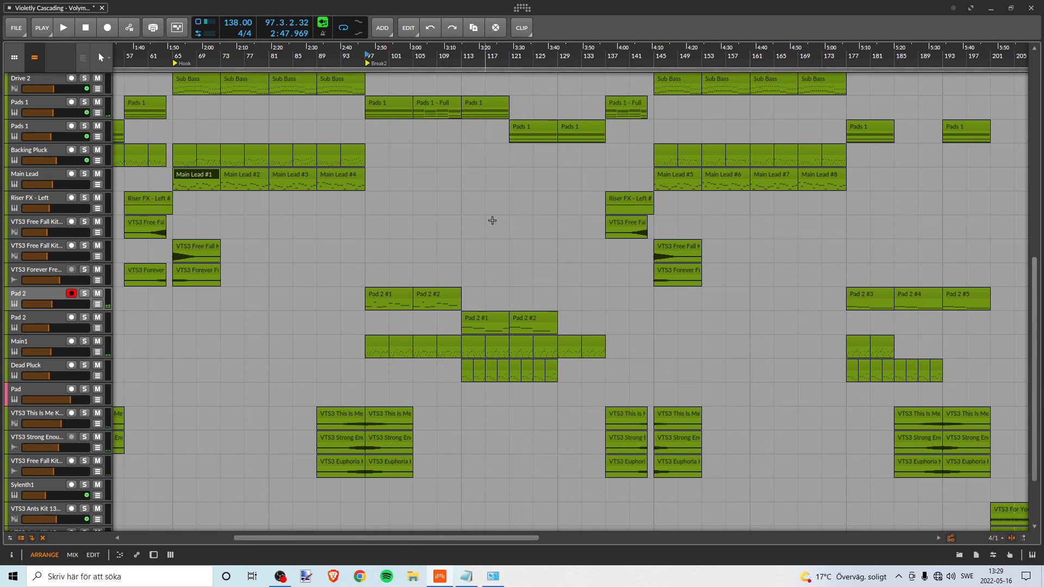
Replay the Hook from bar 65 with the Main Lead track selected, checking its level against the Backing Pluck, and stop playback
drag(172, 49, 210, 59)
key(space)
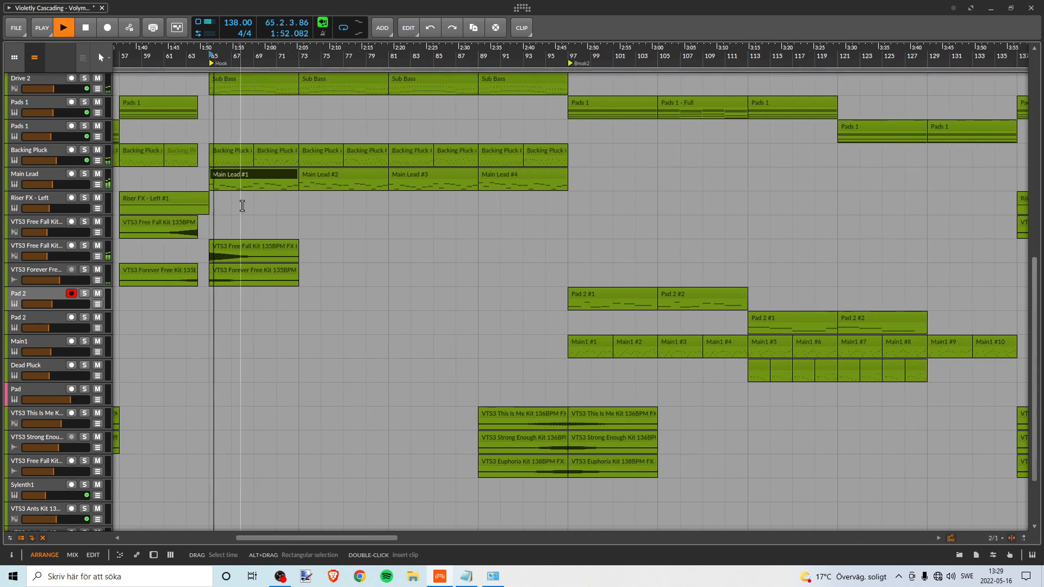
click(60, 176)
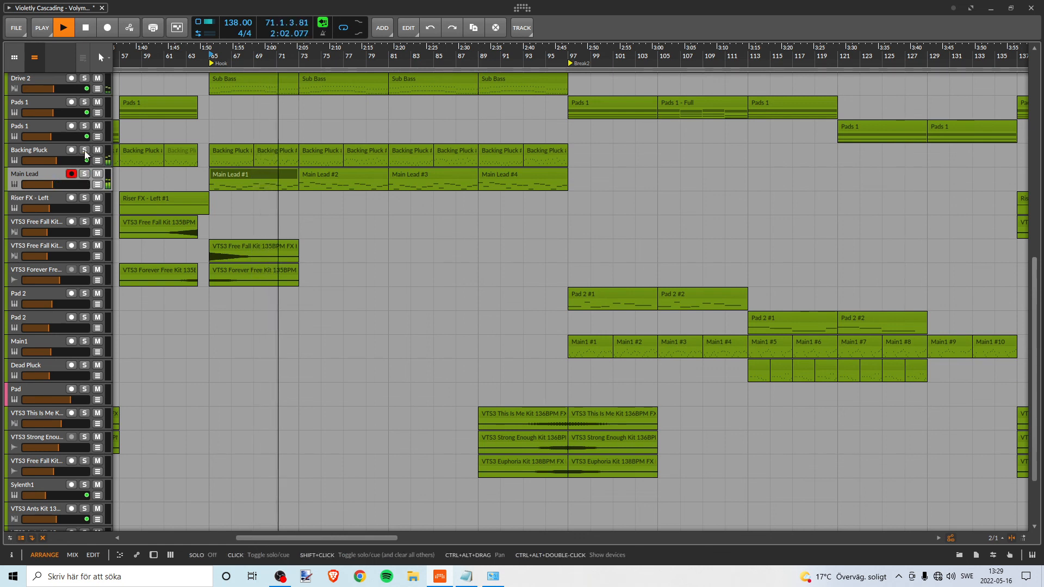
click(56, 161)
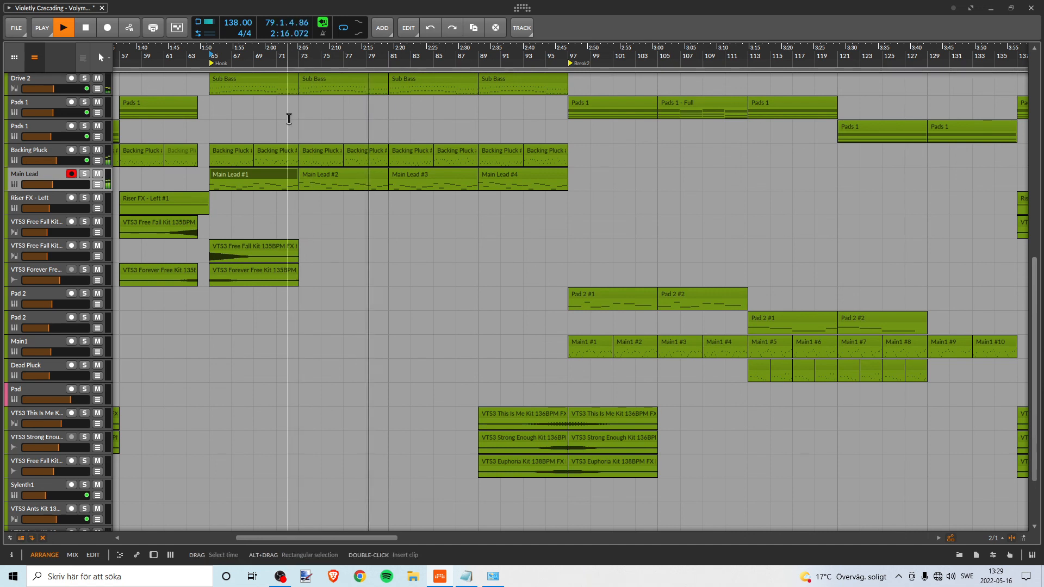
key(space)
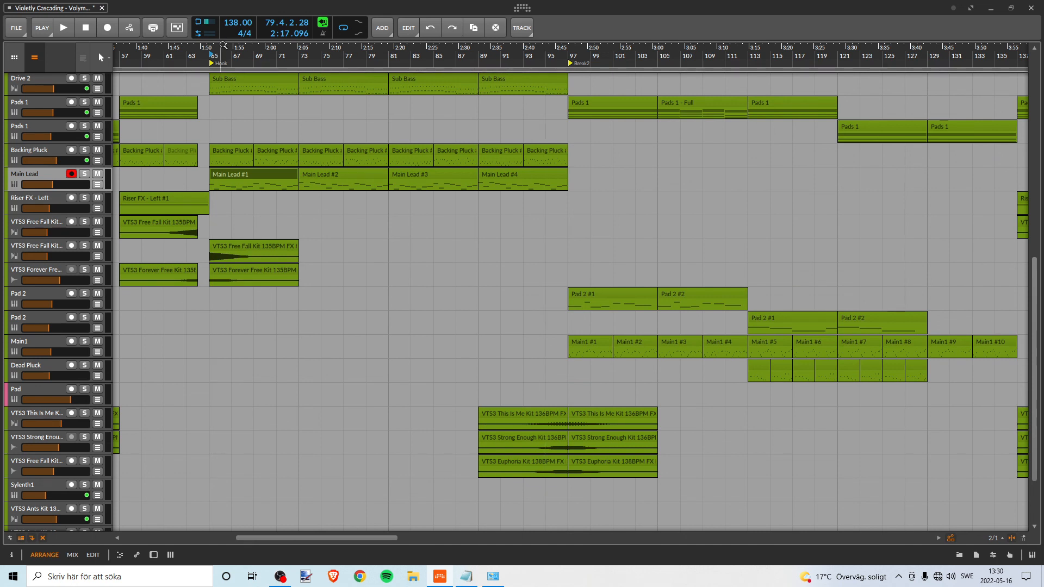
drag(224, 53, 263, 57)
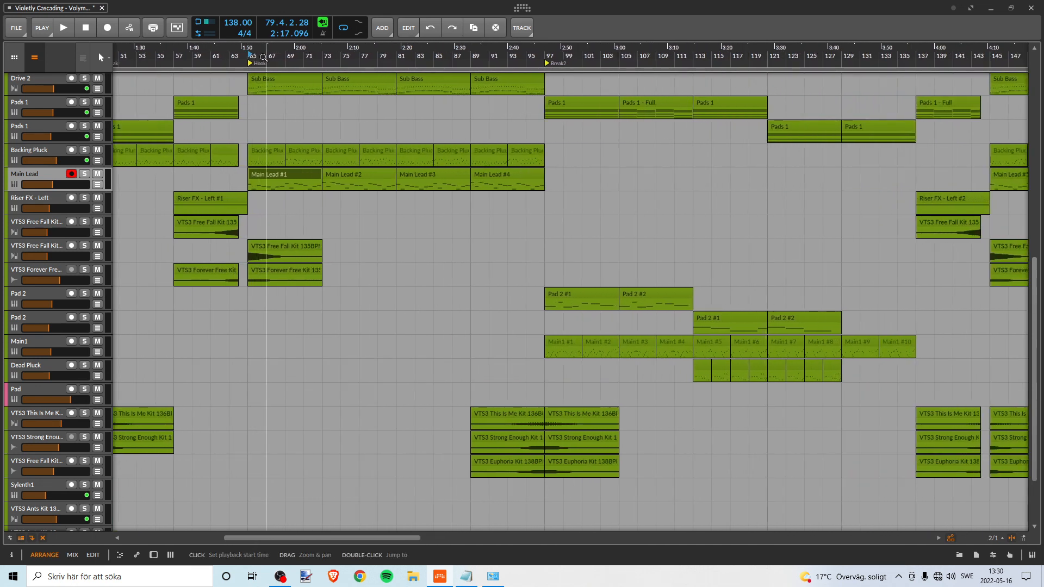
Replay the Hook from bar 65, show the Main Lead track's device chain, and stop playback around bar 75
drag(250, 57, 239, 57)
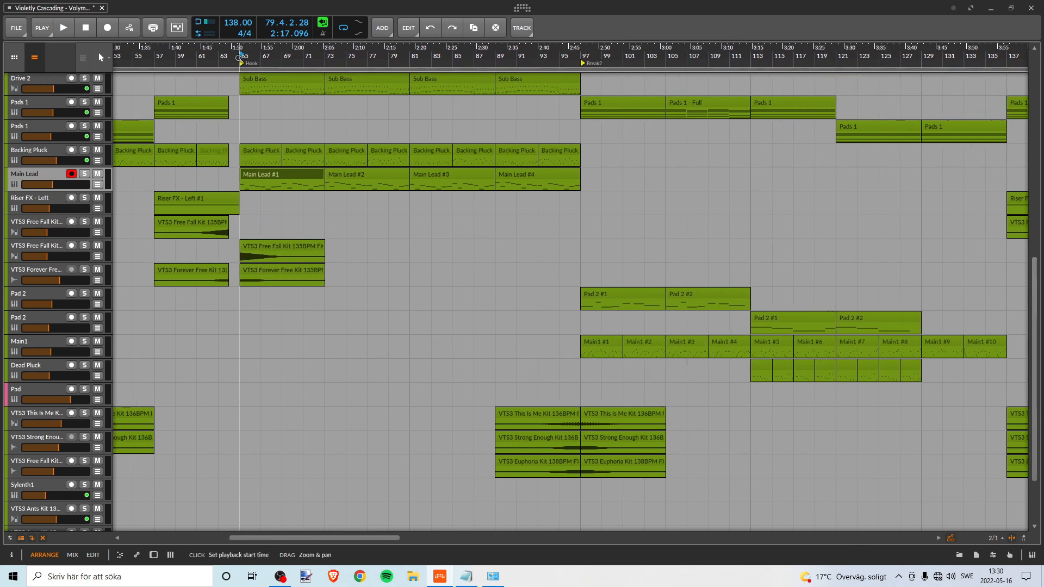
drag(674, 57, 448, 53)
drag(185, 57, 129, 62)
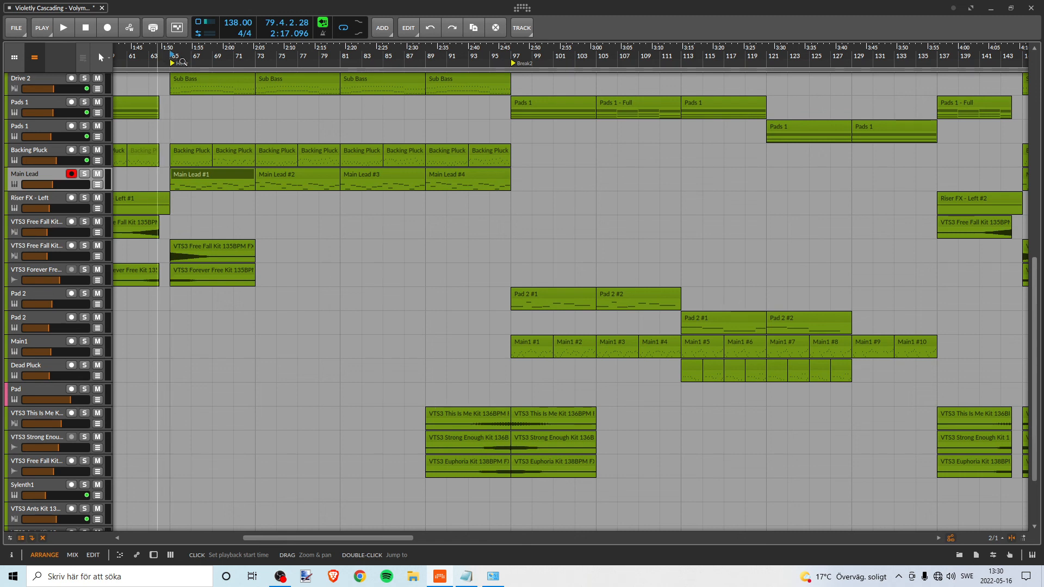
click(174, 56)
key(space)
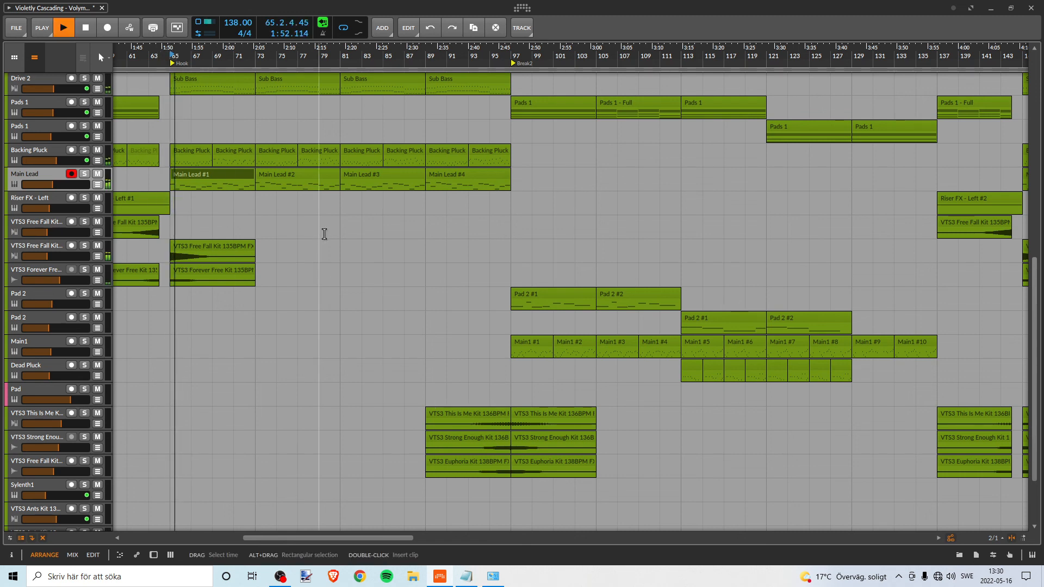
double_click(41, 175)
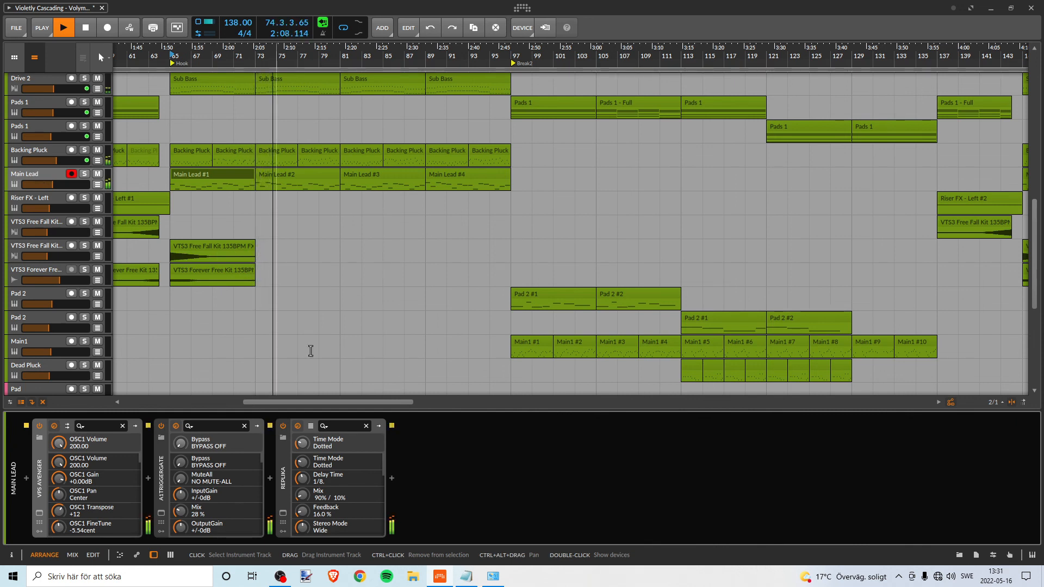
key(space)
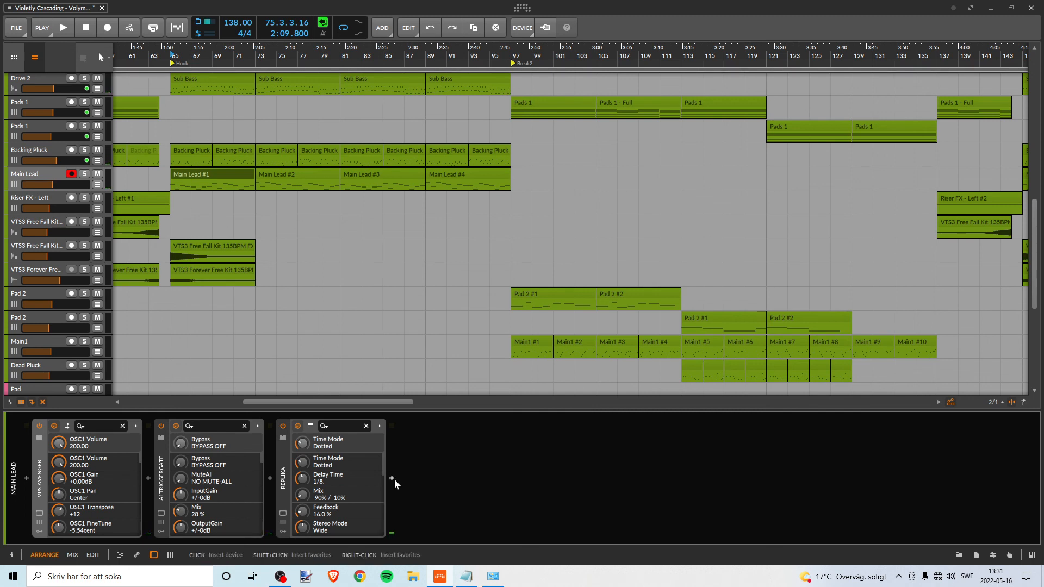
Add the Bitwig Reverb device to the end of the Main Lead device chain
click(393, 479)
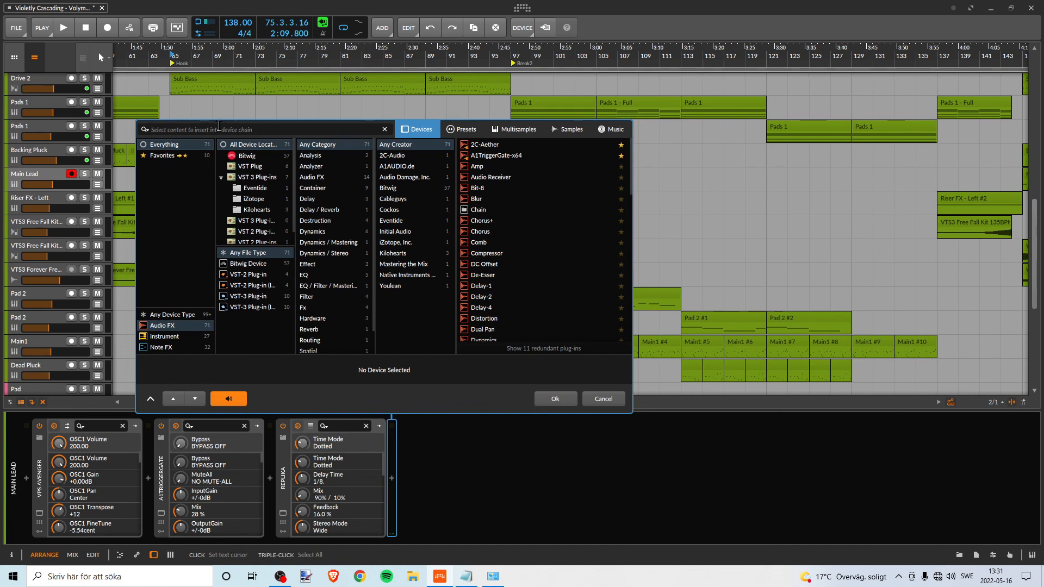
text(rev)
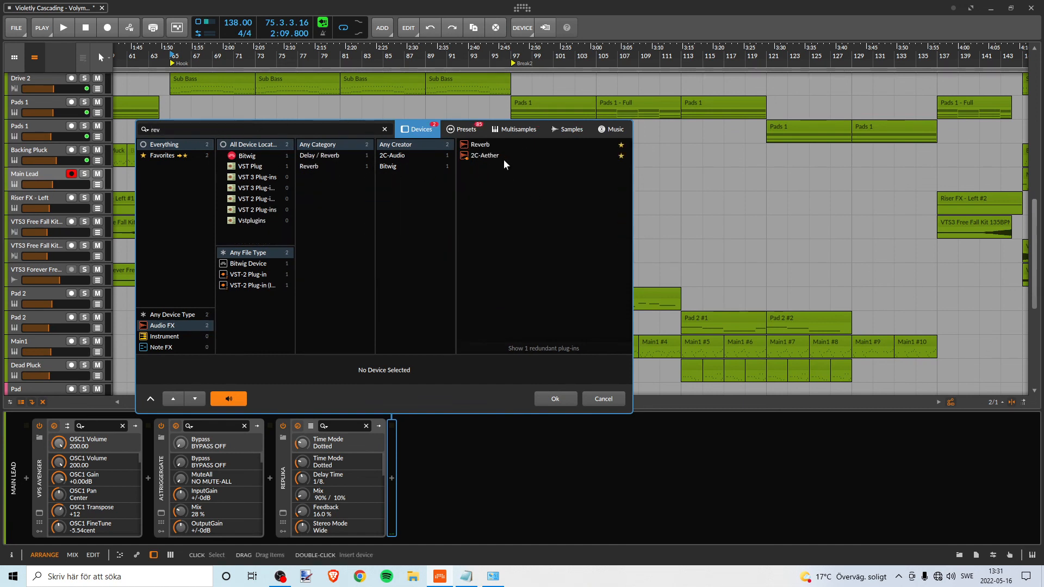
click(484, 146)
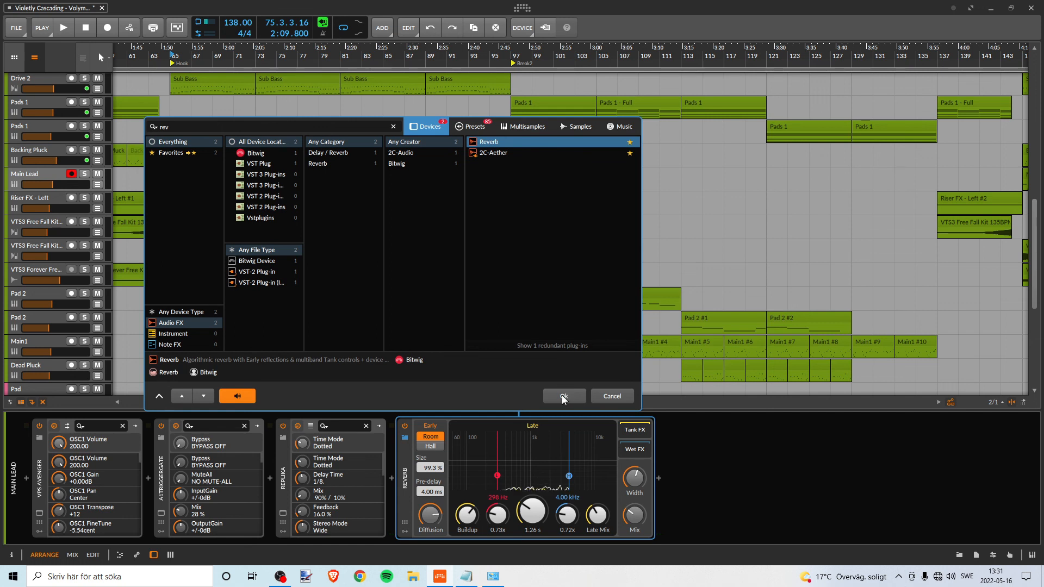
click(563, 395)
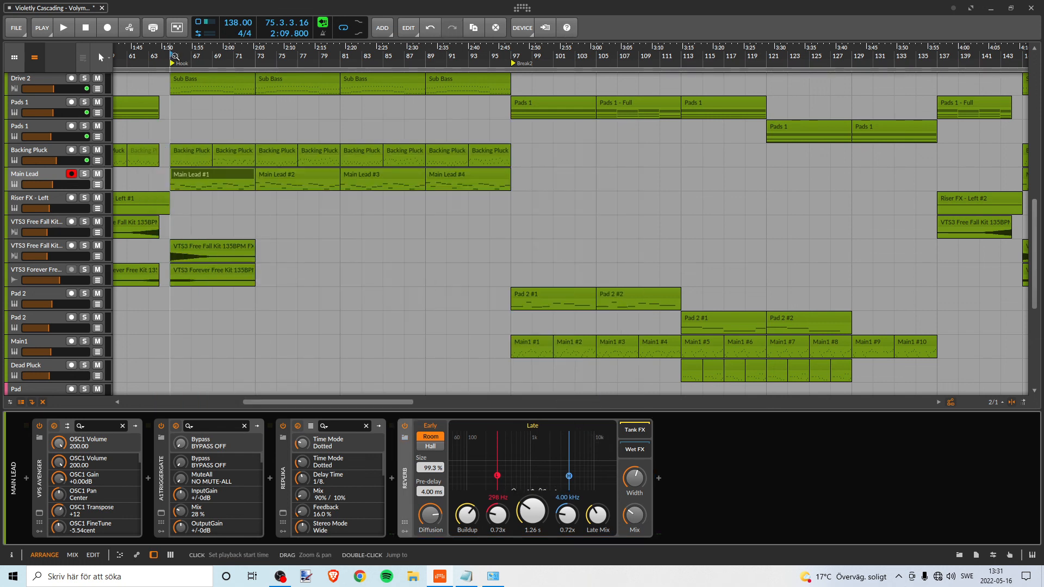
While replaying the Hook from bar 65, set the Main Lead reverb's pre-delay to 2.00 ms and its mix to about 33.5%
click(175, 56)
key(space)
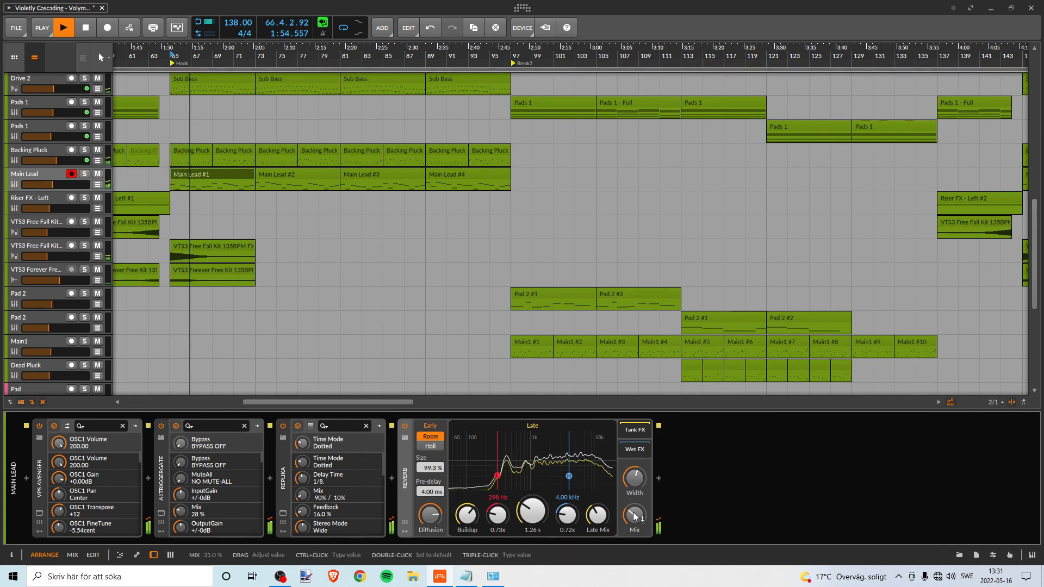
drag(634, 516, 634, 510)
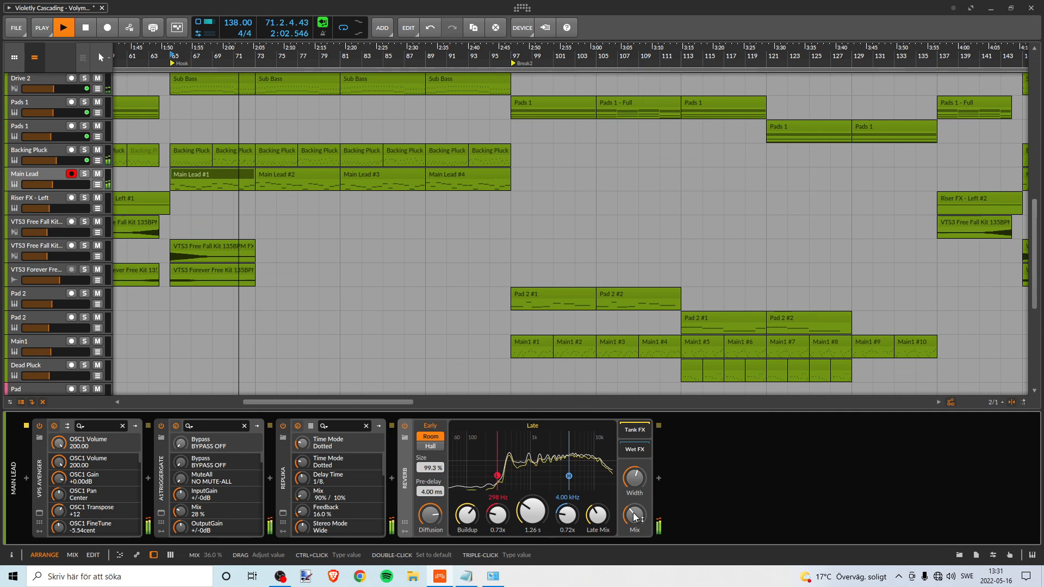
key(space)
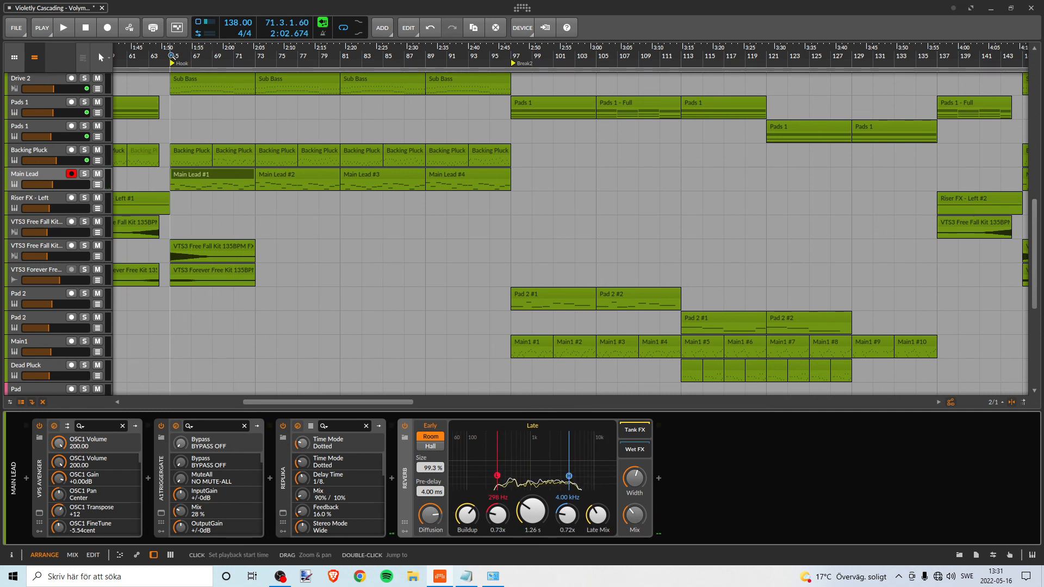
key(space)
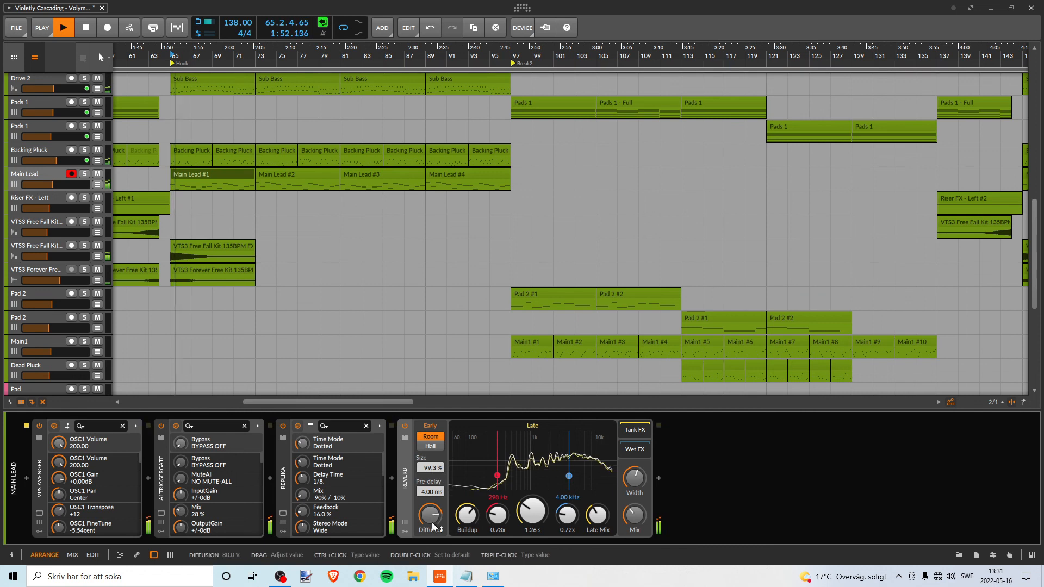
mouse_move(430, 492)
mouse_down()
mouse_move(430, 505)
mouse_move(430, 497)
mouse_up()
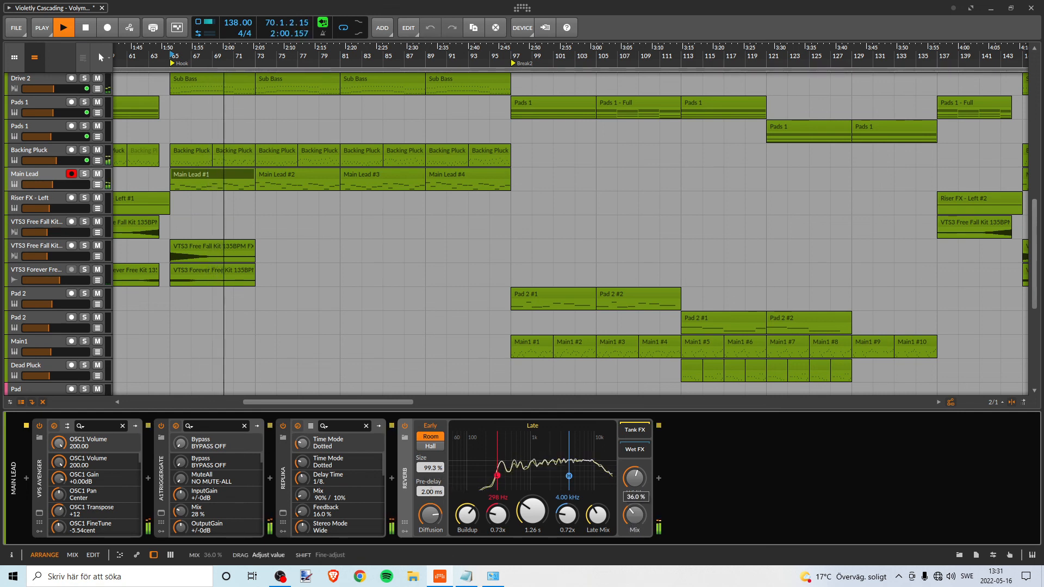
click(634, 515)
drag(634, 515, 634, 516)
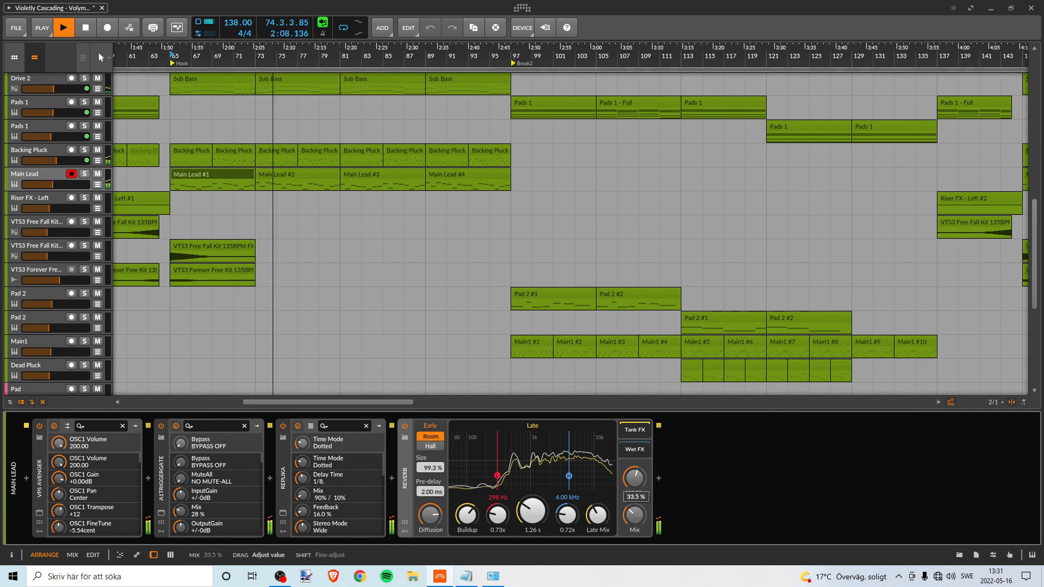
drag(634, 515, 636, 516)
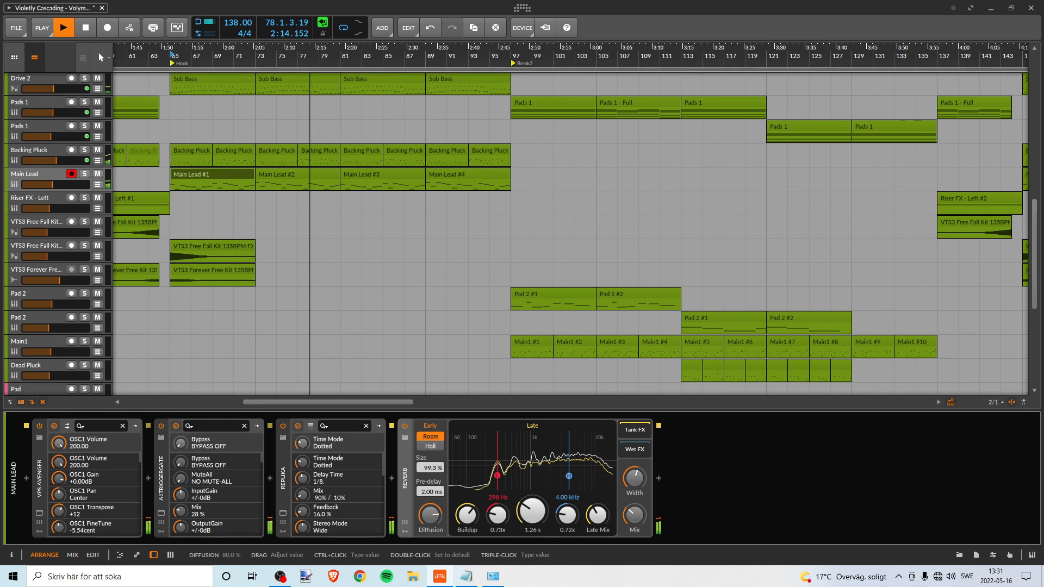
Lower the Main Lead reverb's diffusion while listening to the Hook, and stop playback around bar 83
drag(430, 514, 430, 520)
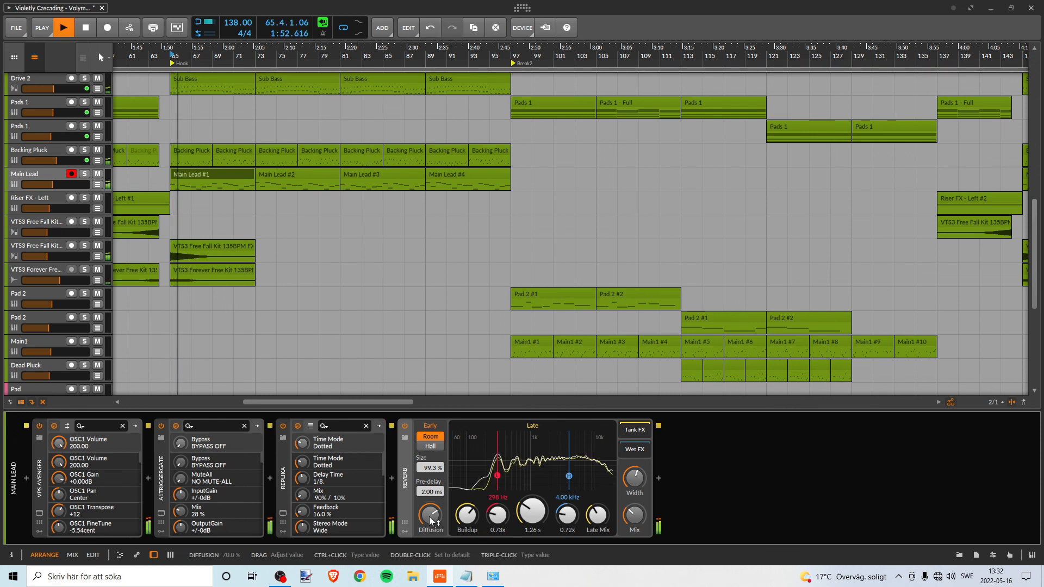
mouse_move(430, 521)
mouse_down()
mouse_move(430, 511)
mouse_move(431, 528)
mouse_up()
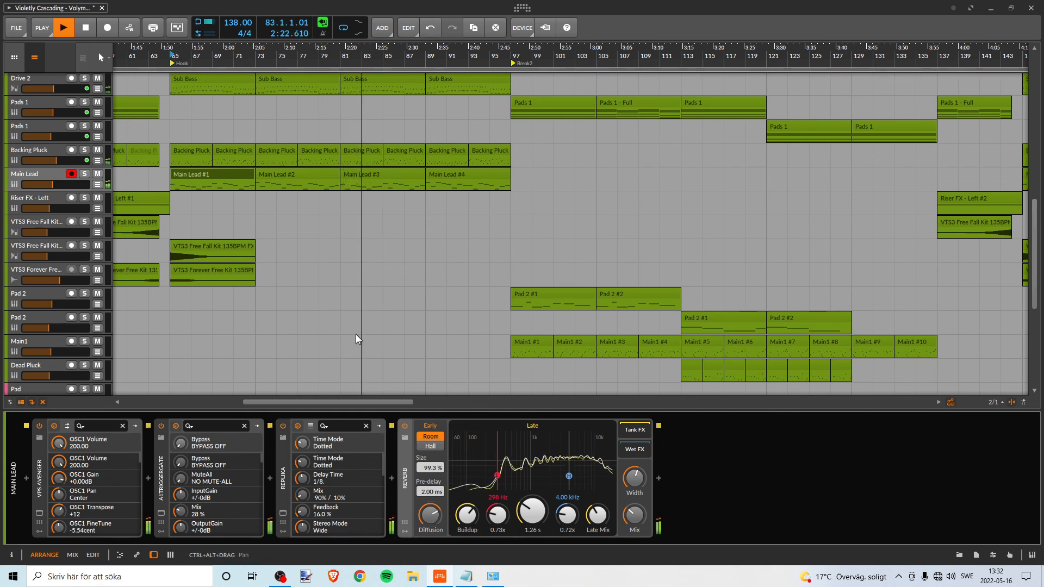
key(space)
Replay the Hook from bar 65 with the Backing Pluck track selected, briefly soloing it to compare its reverb, and stop playback
key(space)
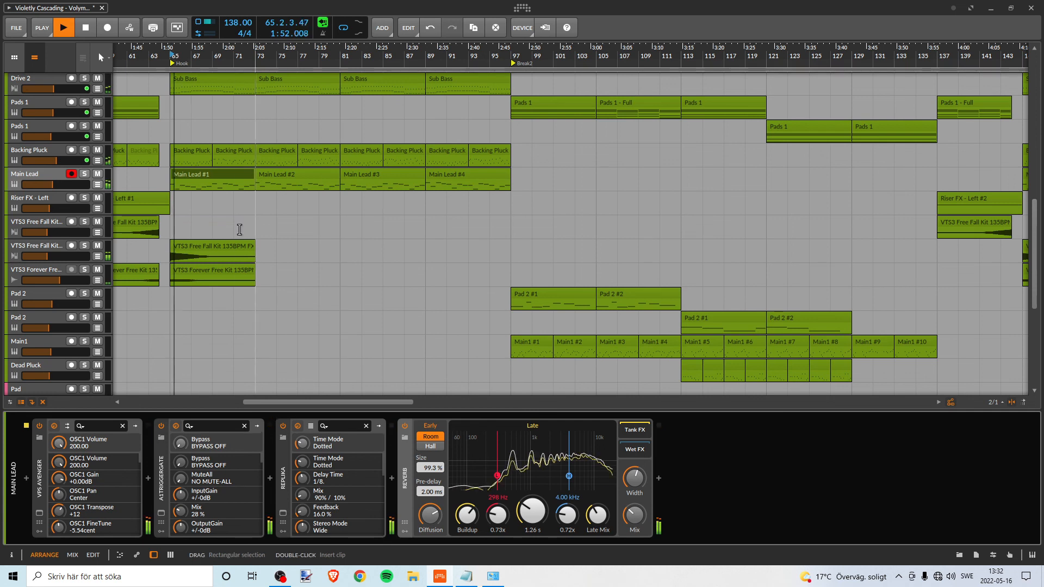
click(32, 158)
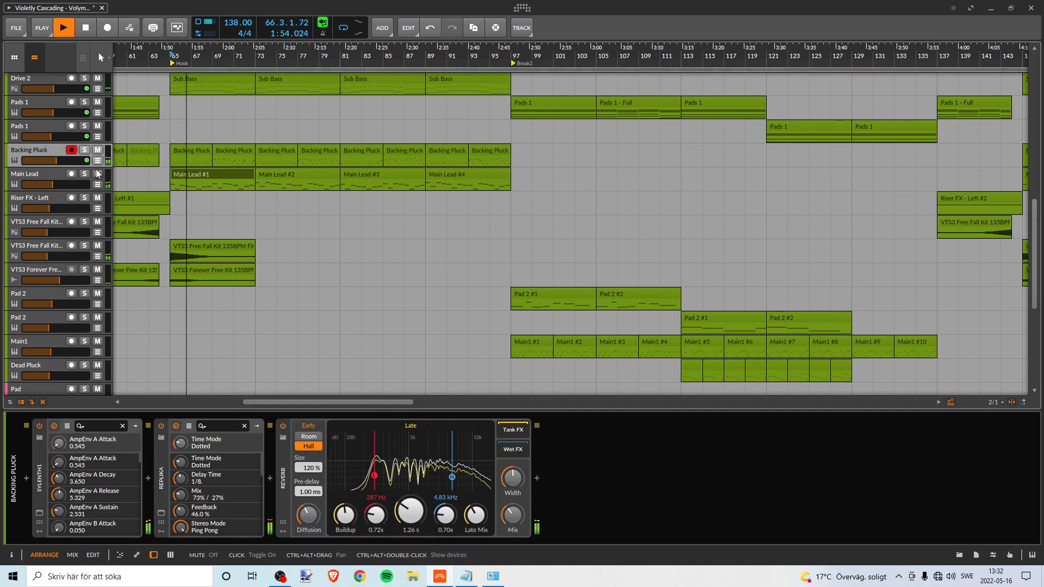
click(84, 150)
click(84, 150)
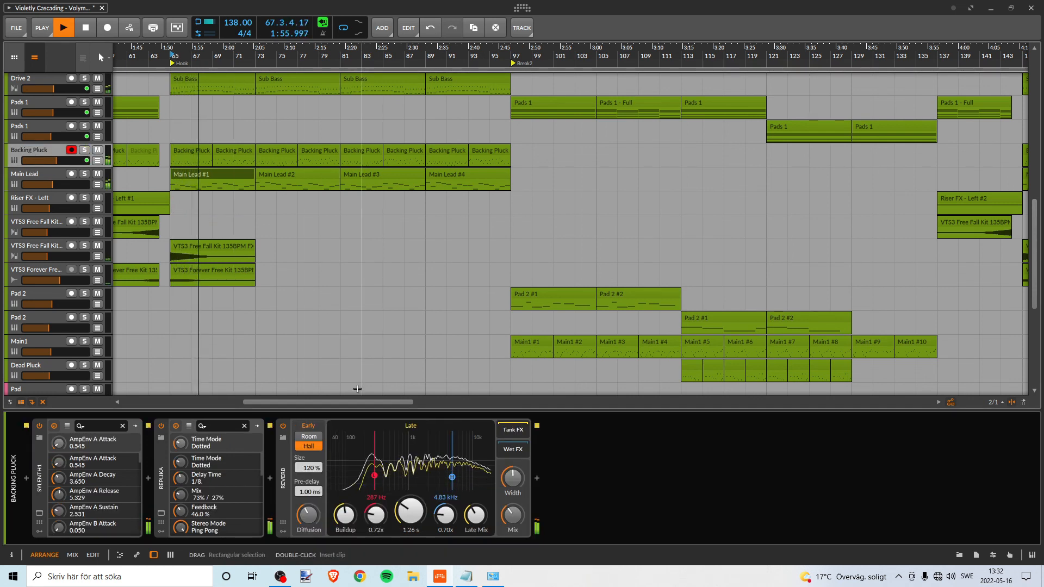
key(space)
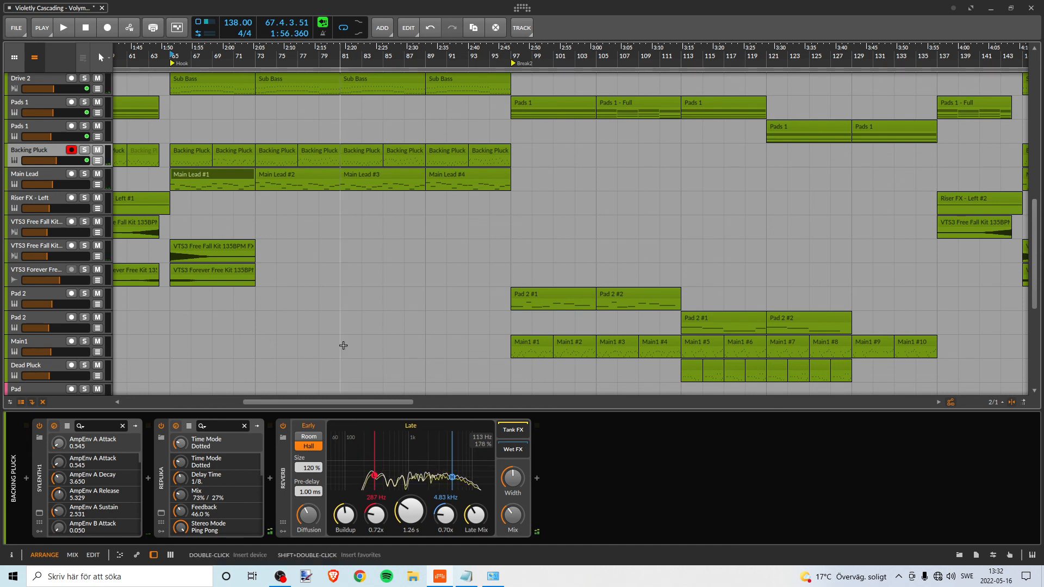
Examine the whole arrangement from the drum tracks down to the Master track, checking the volume levels of all tracks
drag(193, 56, 203, 148)
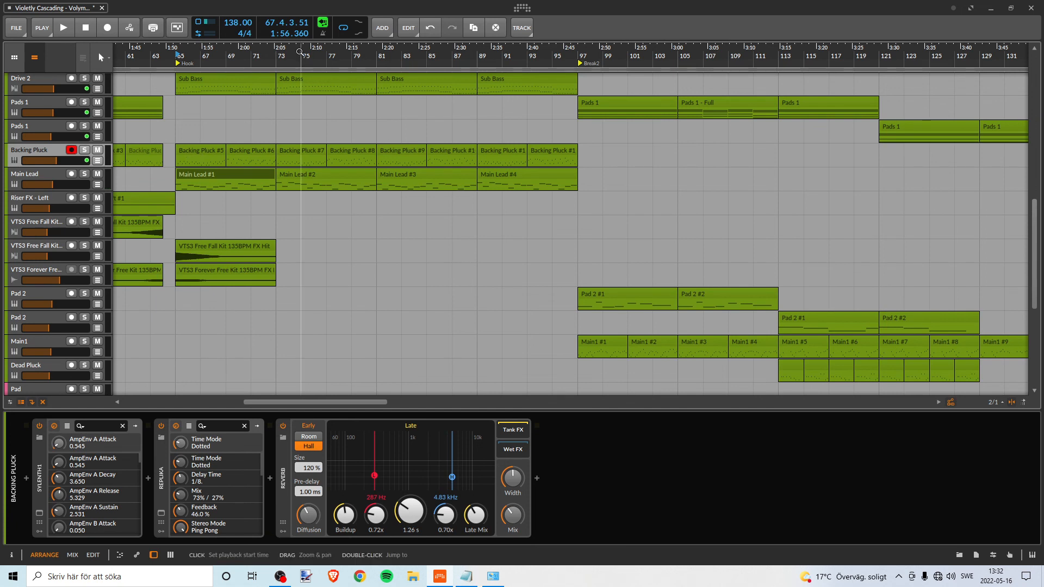
drag(300, 56, 320, 18)
scroll(390, 224, down, 4)
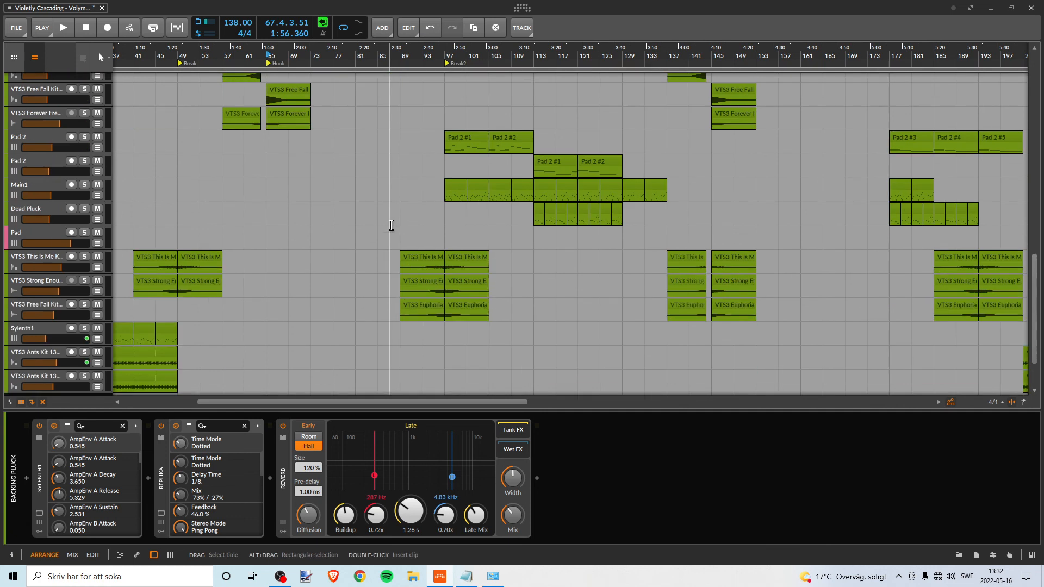
scroll(393, 230, up, 8)
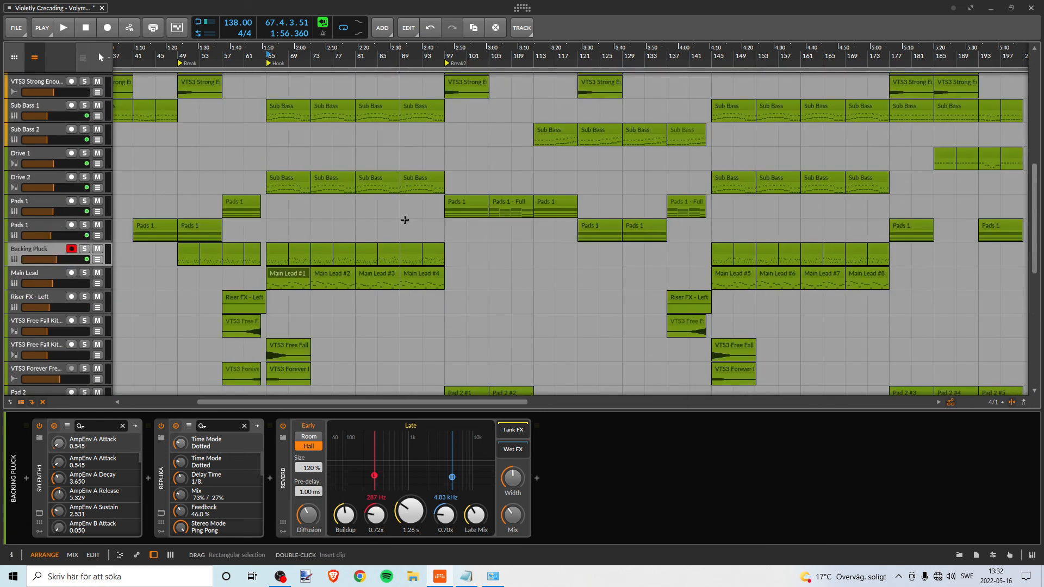
scroll(407, 221, down, 8)
drag(347, 56, 503, 27)
scroll(218, 272, up, 10)
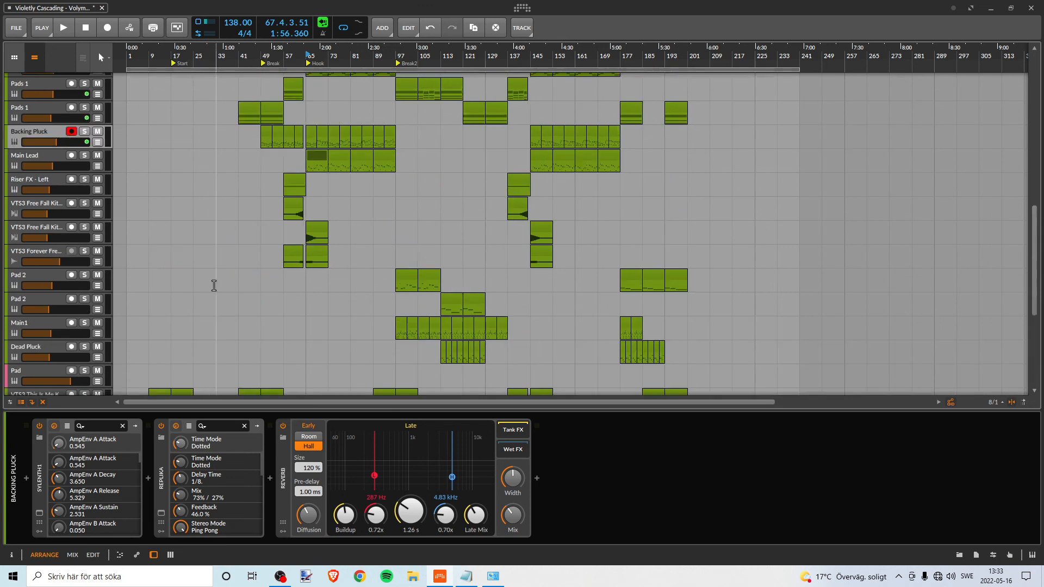
scroll(231, 255, down, 10)
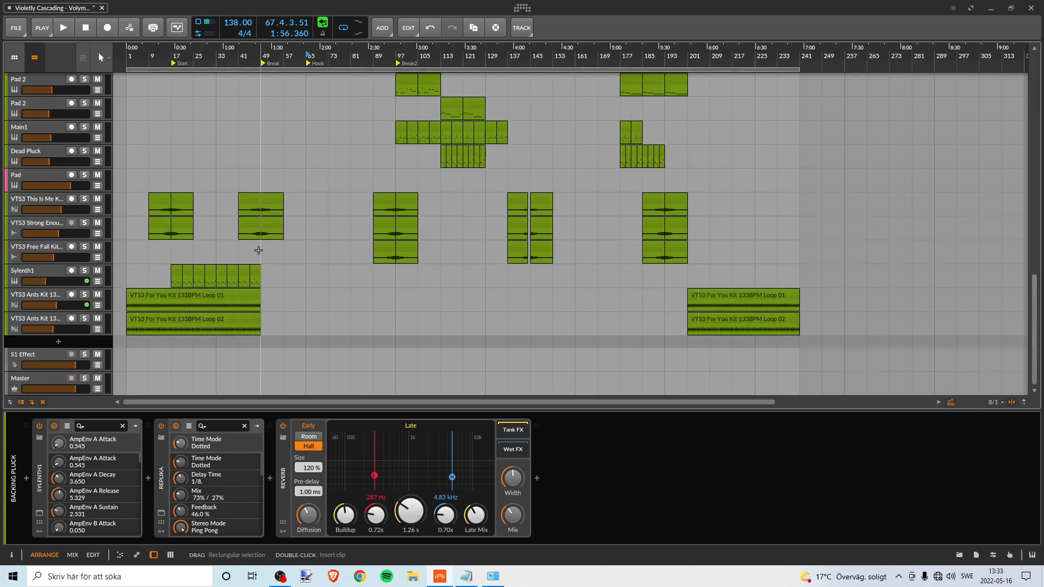
scroll(234, 240, up, 10)
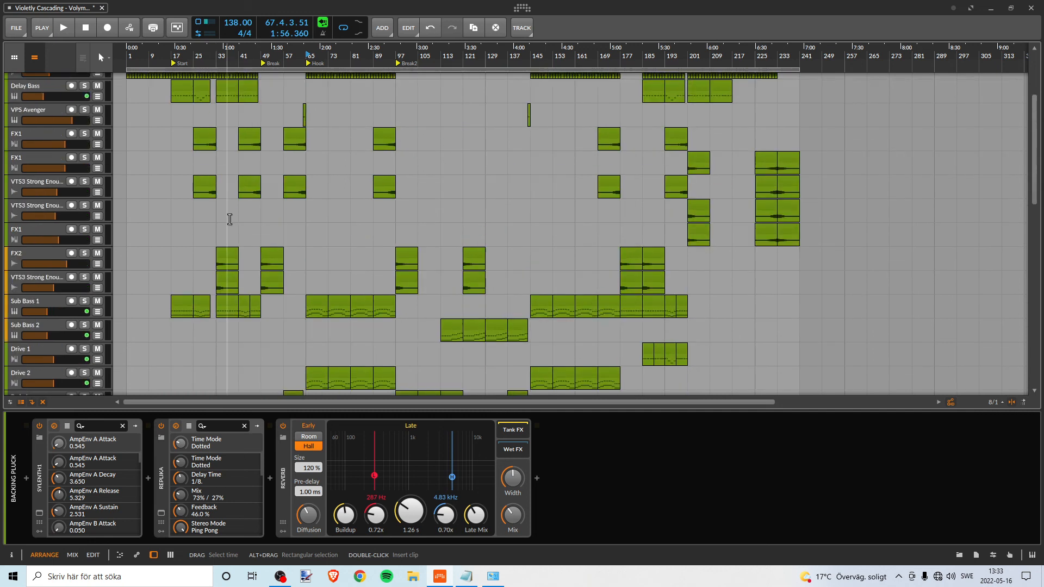
Review the devices on the Pink Noise, VTS3 Forever Free Kit, Tick and Drum Loop 01 tracks, and look over the remaining tracks
click(42, 103)
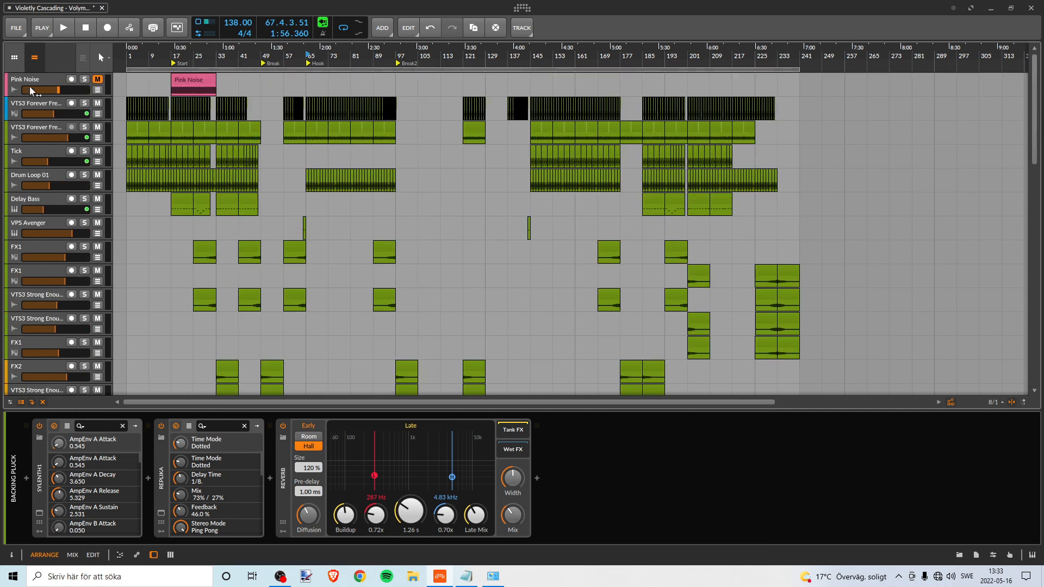
click(37, 134)
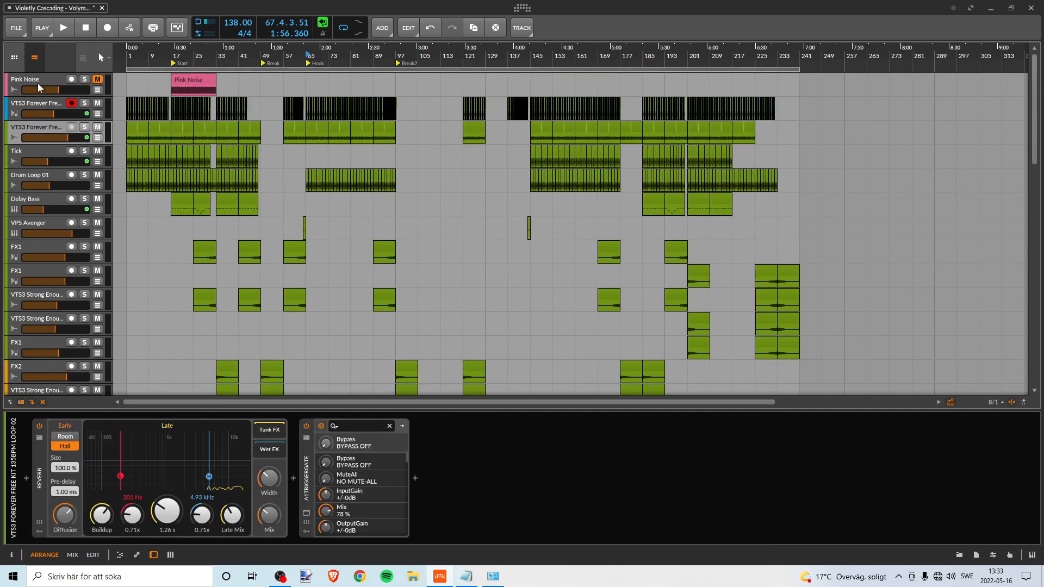
click(31, 81)
click(44, 173)
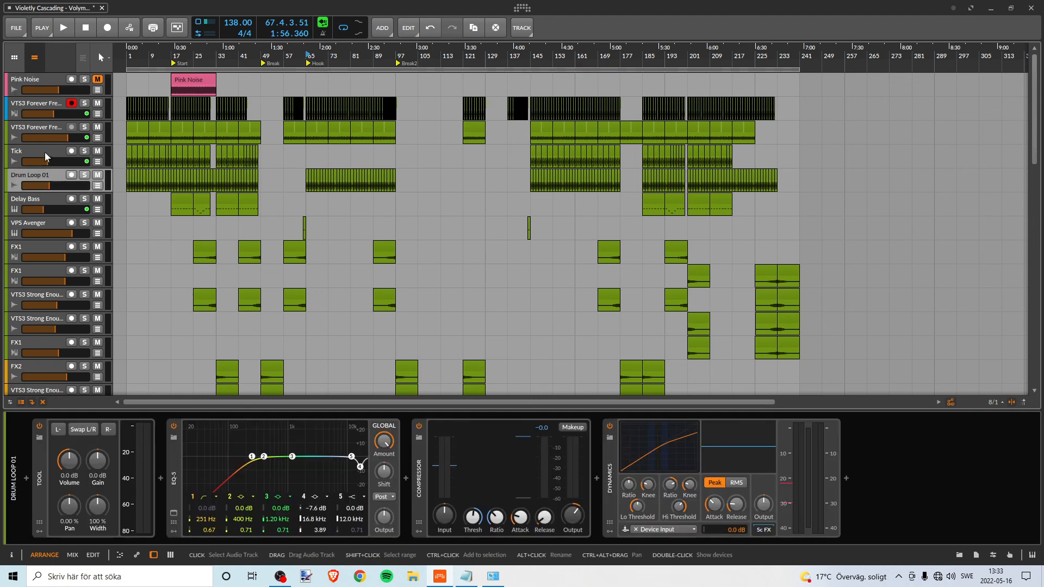
click(44, 152)
click(35, 123)
click(38, 103)
click(41, 83)
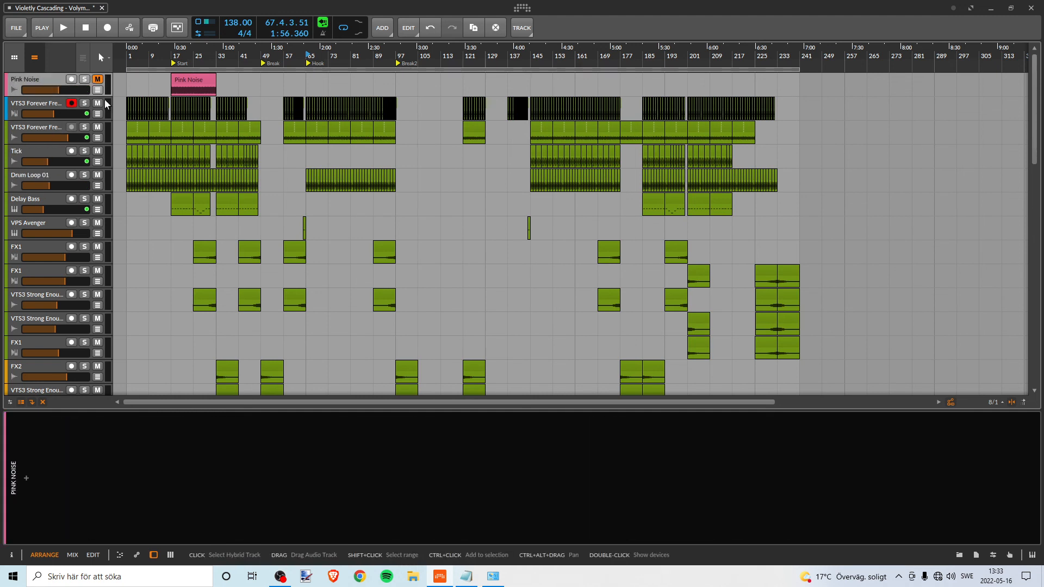
scroll(285, 211, down, 10)
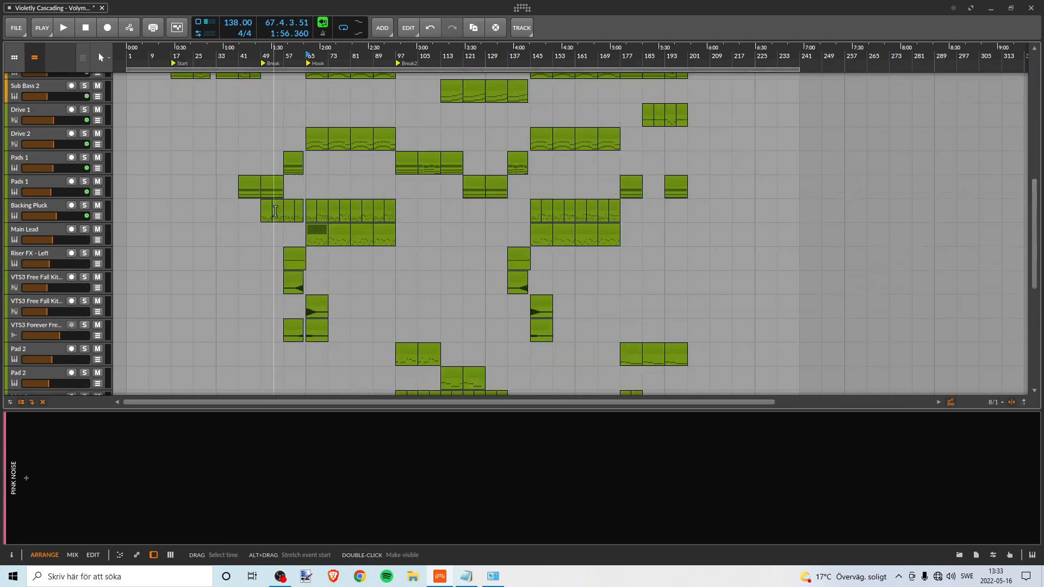
scroll(286, 211, up, 10)
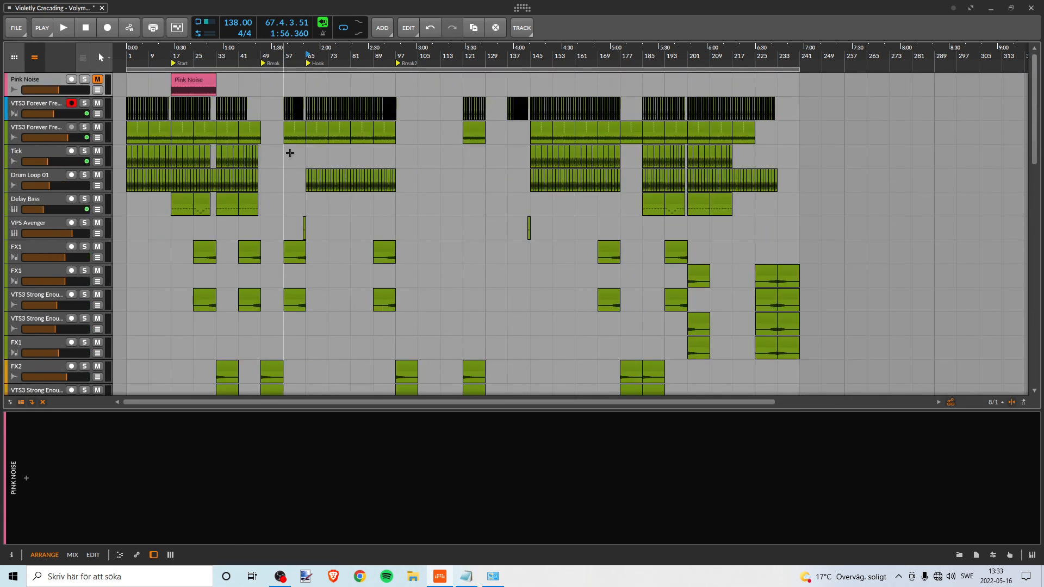
Save the project and switch to the OBS window
click(17, 31)
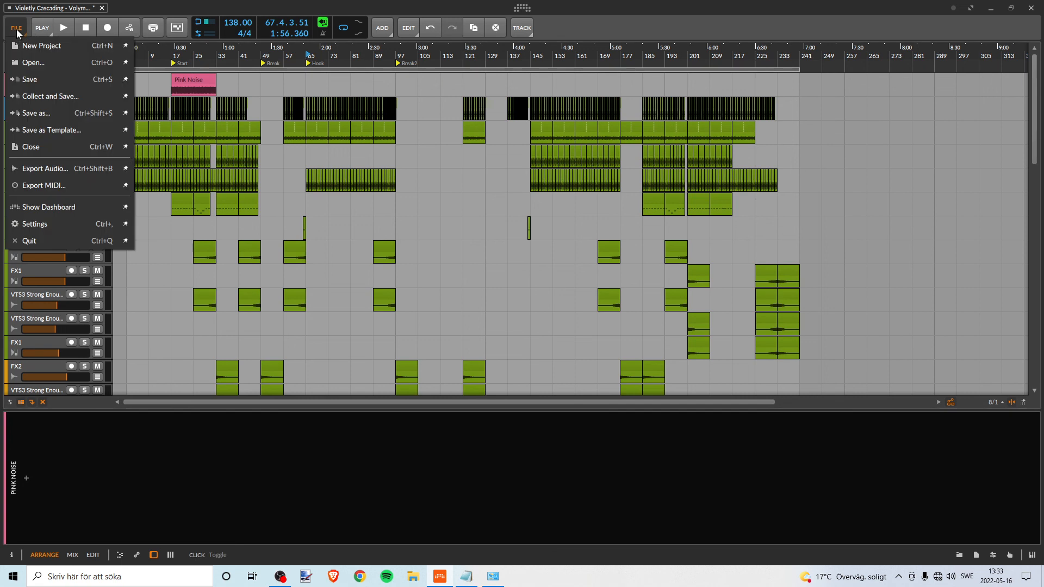
click(43, 81)
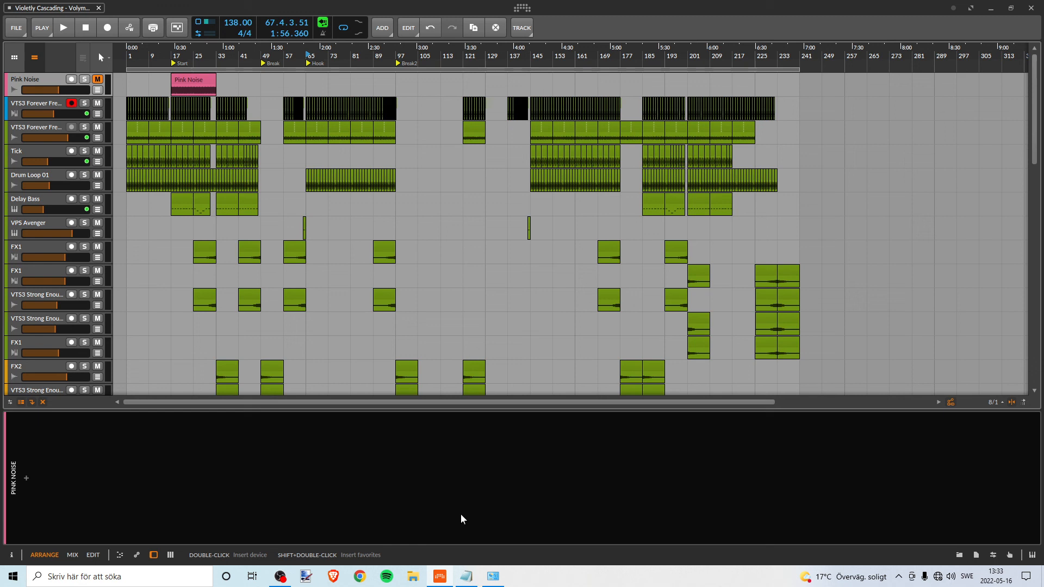
mouse_move(286, 579)
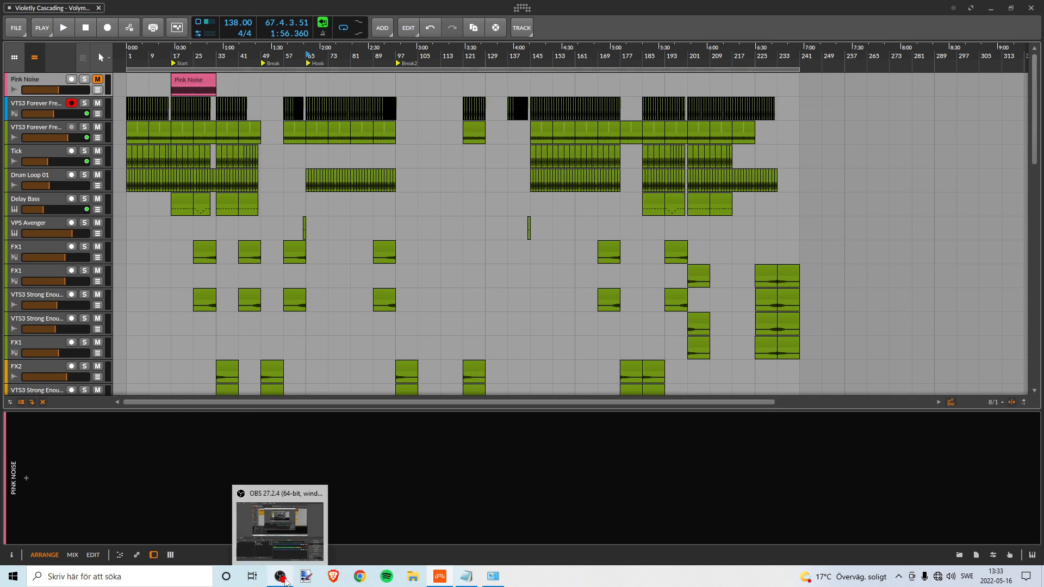
click(286, 580)
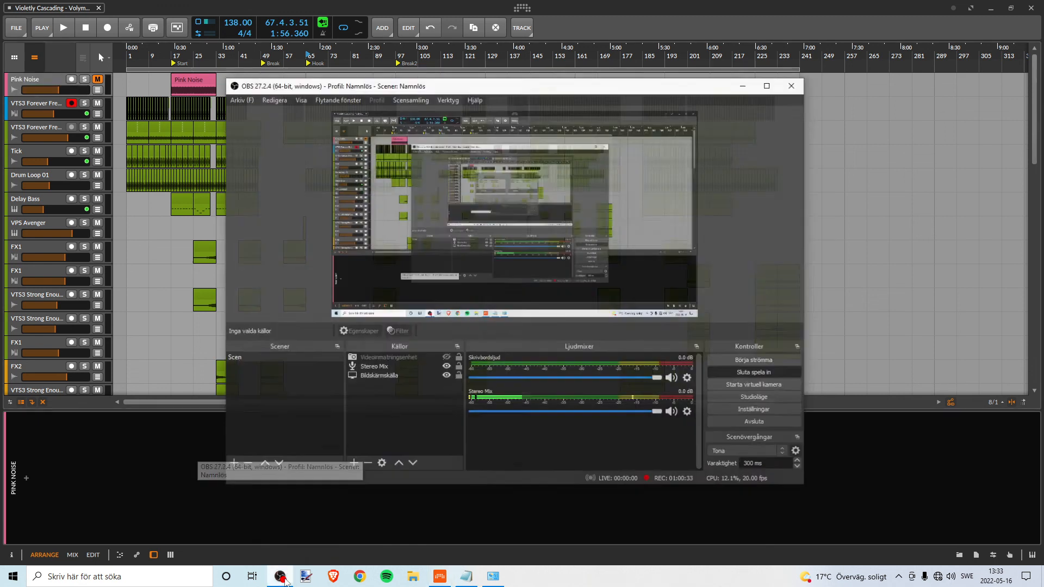